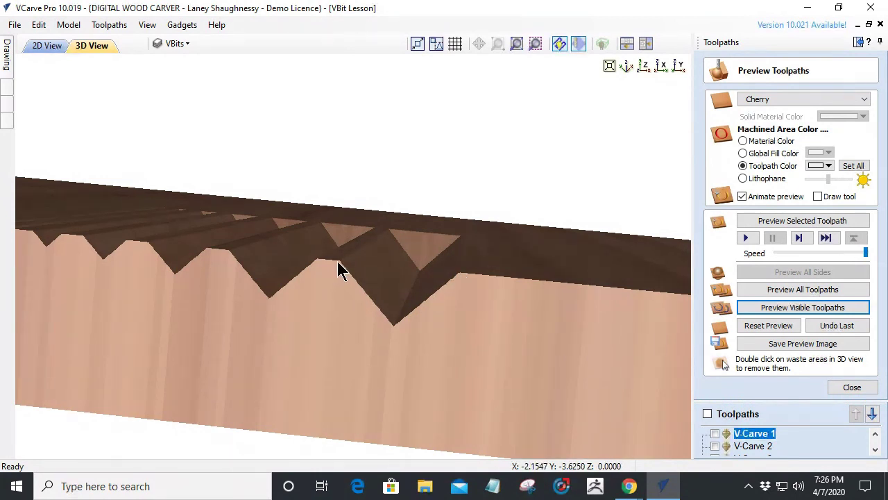
# Step: Examine the cross-section of the previewed V-grooves along the board's front edge from several 3D angles
pyautogui.scroll(-1, 399, 316)
pyautogui.scroll(-2, 408, 319)
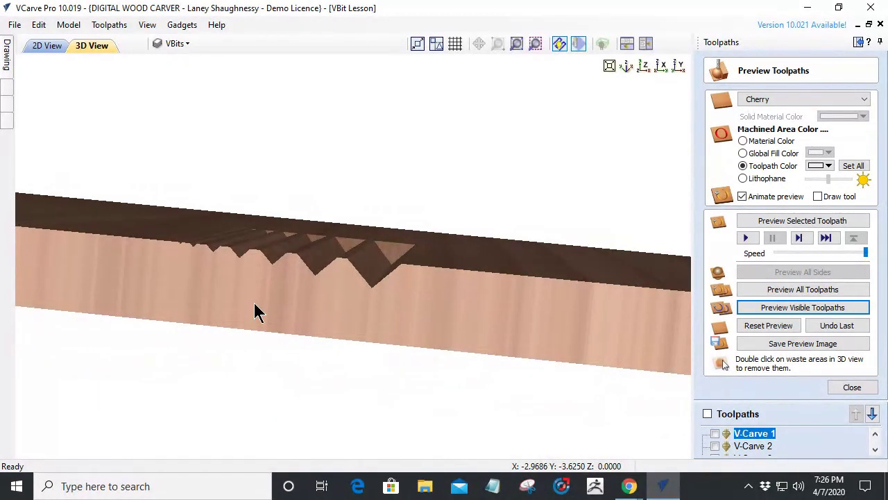
pyautogui.scroll(1, 378, 323)
pyautogui.scroll(1, 380, 323)
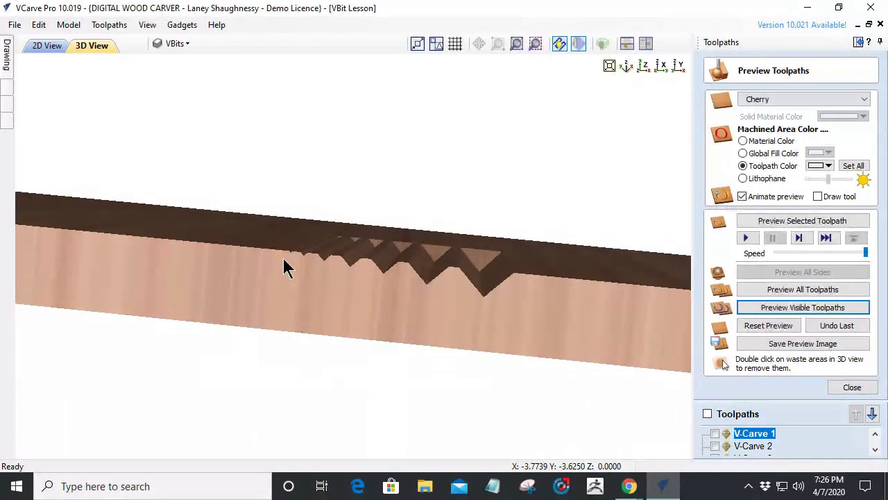
pyautogui.moveTo(317, 328); pyautogui.dragTo(318, 326)
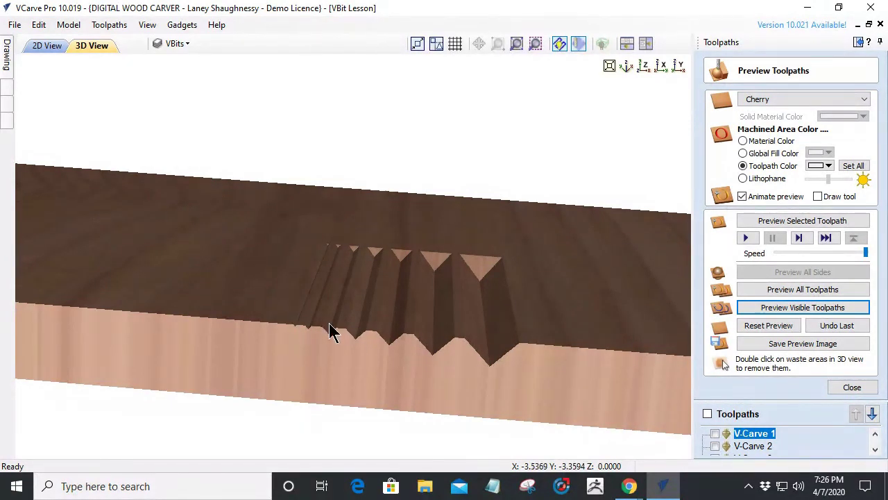
pyautogui.moveTo(351, 331); pyautogui.dragTo(317, 310)
pyautogui.moveTo(528, 368); pyautogui.dragTo(466, 333)
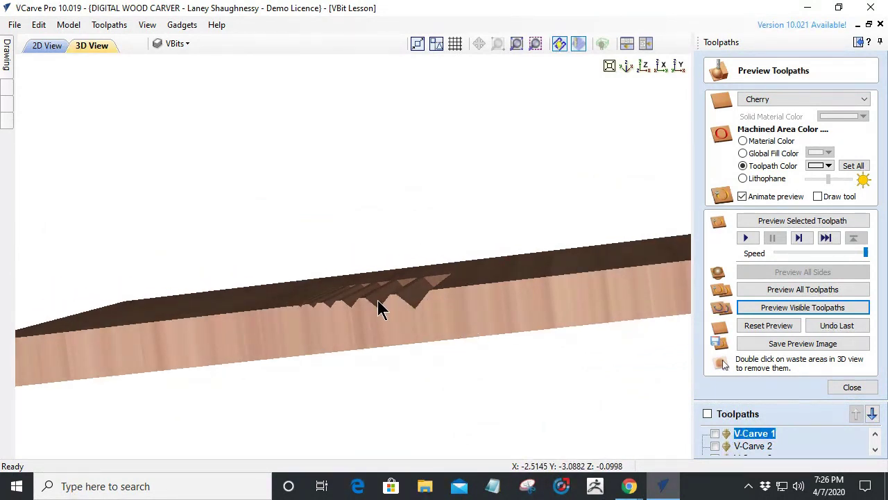
pyautogui.moveTo(496, 312); pyautogui.dragTo(312, 301)
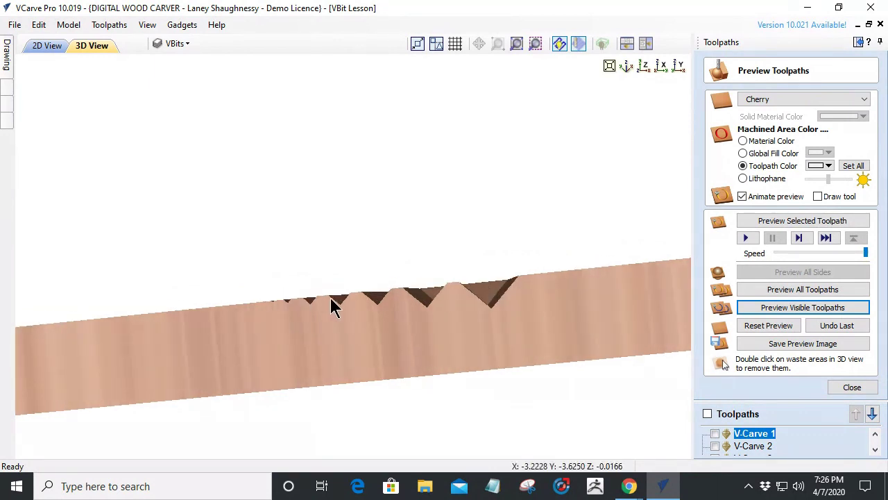
# Step: Make the V-Carve 5 toolpath for the second pair of Hello texts visible in the 2D layout and preview the visible toolpaths
pyautogui.click(47, 46)
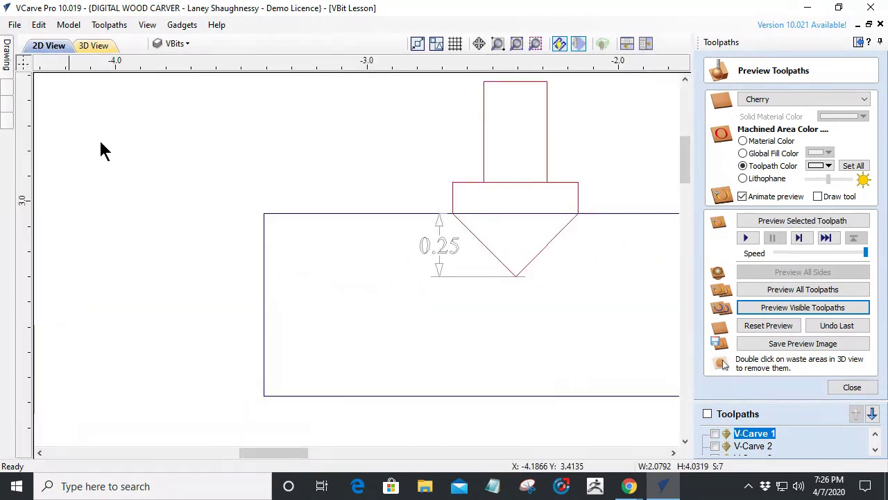
pyautogui.scroll(-5, 218, 287)
pyautogui.scroll(-1, 230, 358)
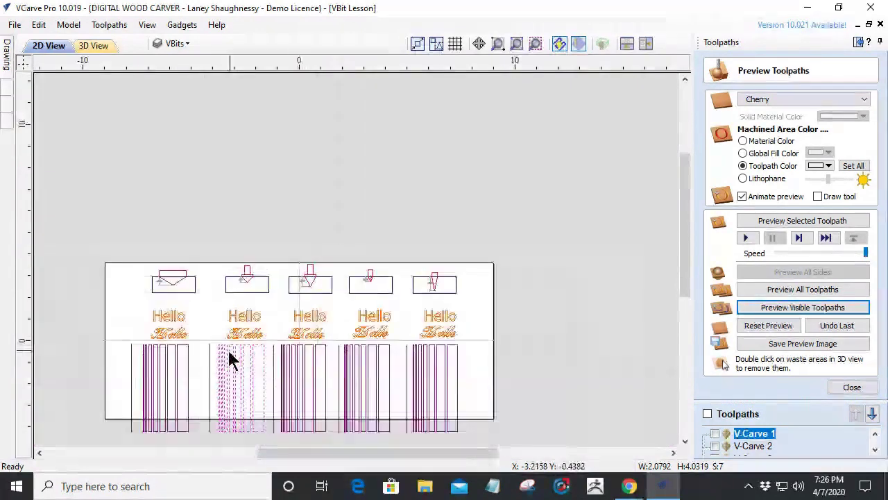
pyautogui.scroll(1, 192, 389)
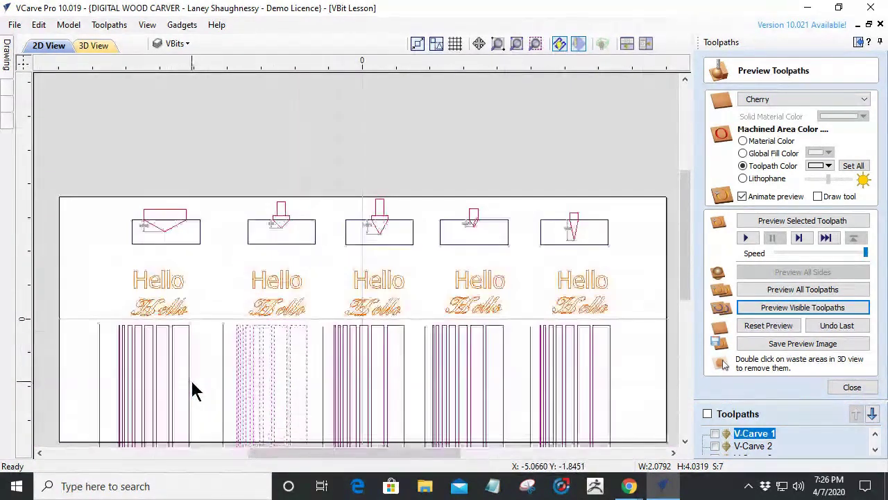
pyautogui.click(875, 449)
pyautogui.click(875, 449)
pyautogui.click(876, 450)
pyautogui.click(875, 450)
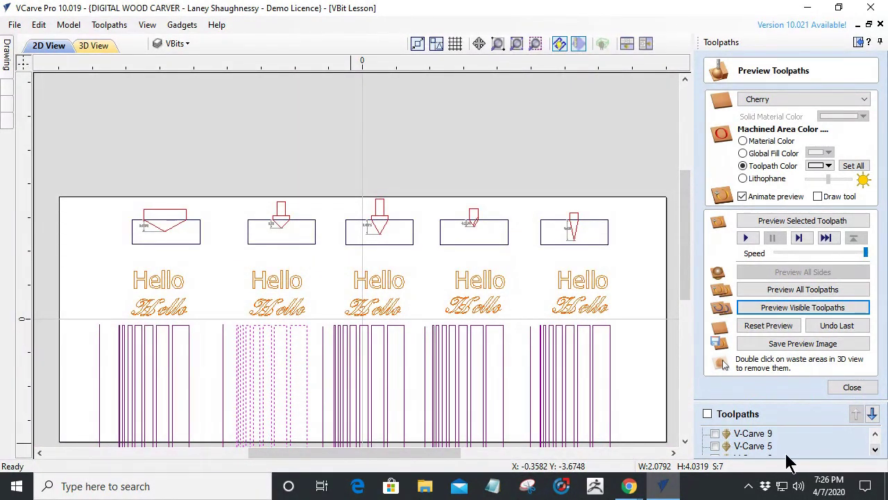
pyautogui.click(715, 446)
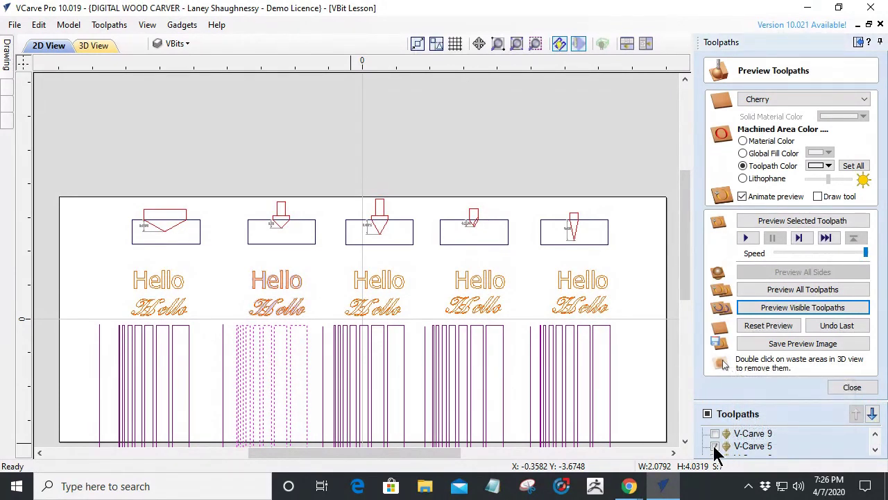
pyautogui.click(750, 447)
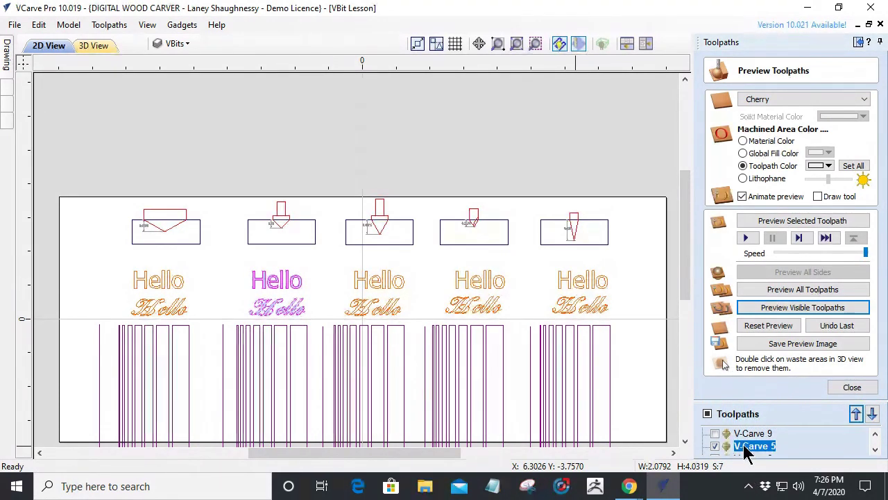
pyautogui.click(751, 310)
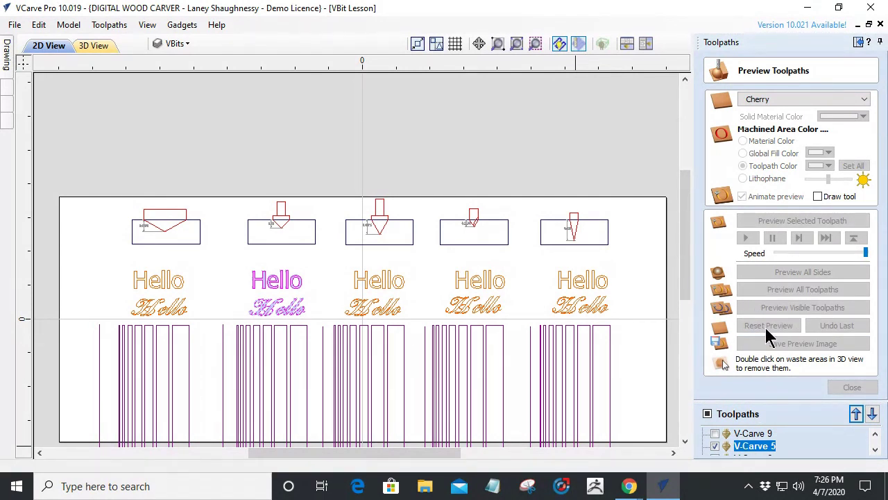
# Step: View the 3D preview straight from above and inspect the carved Hello texts over the grooves
pyautogui.click(84, 46)
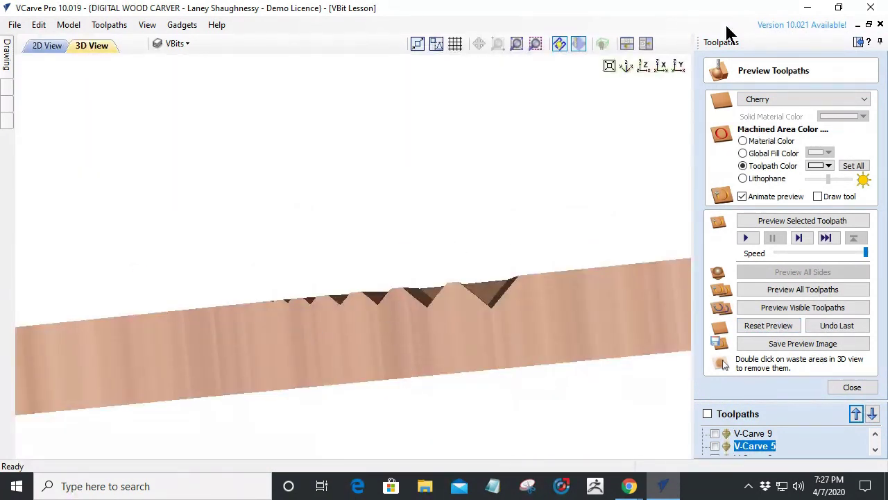
pyautogui.click(644, 64)
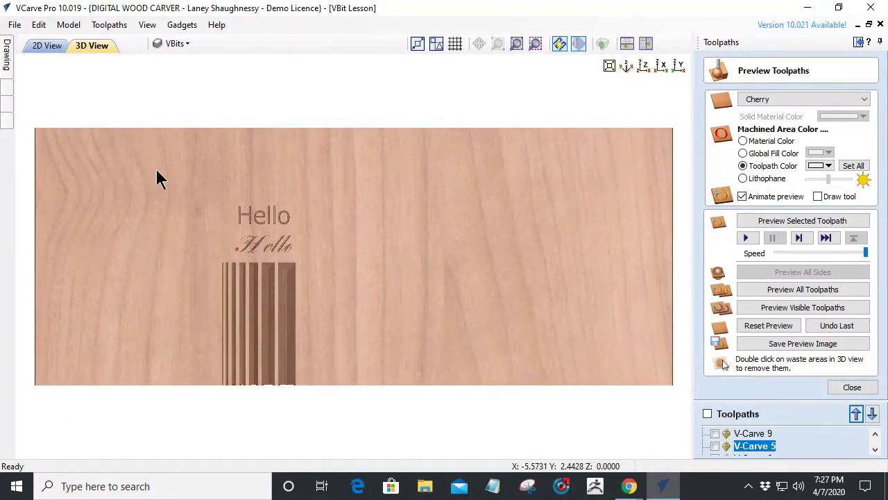
pyautogui.scroll(1, 222, 190)
pyautogui.scroll(3, 221, 189)
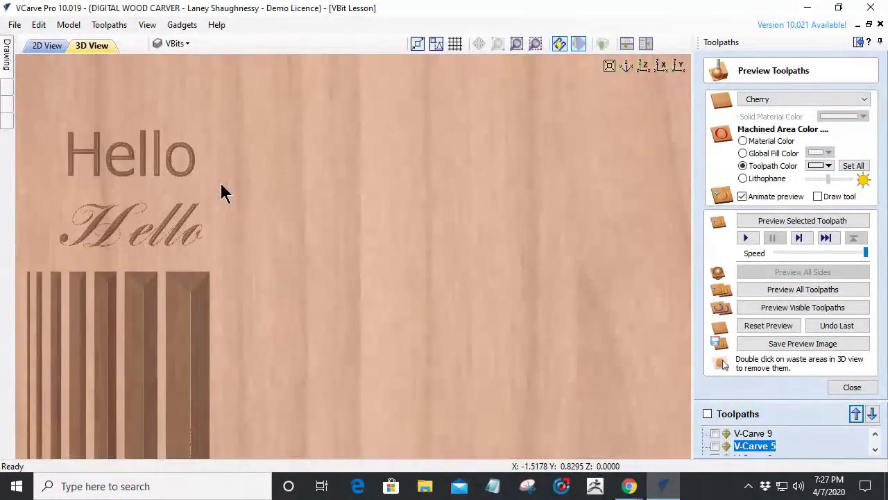
pyautogui.moveTo(363, 201); pyautogui.dragTo(438, 232, button='middle')
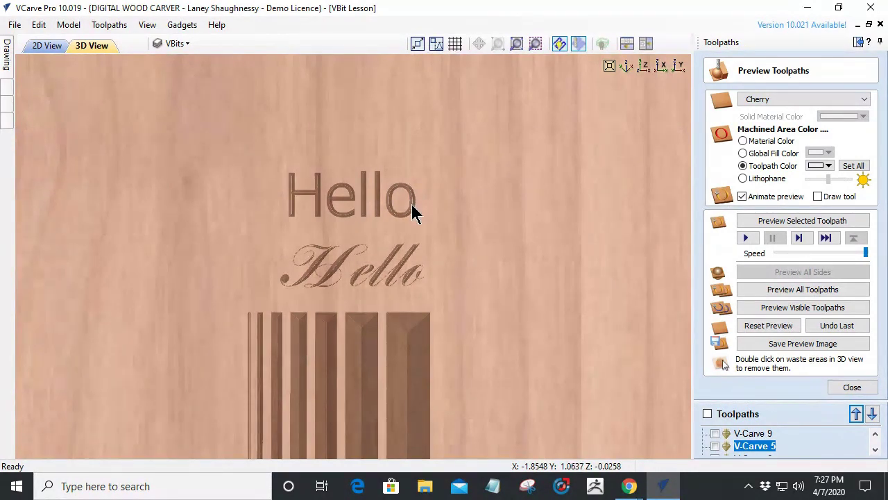
# Step: Inspect the stroke widths of the second column's plain and script Hello outlines in 2D, and deselect them
pyautogui.click(31, 46)
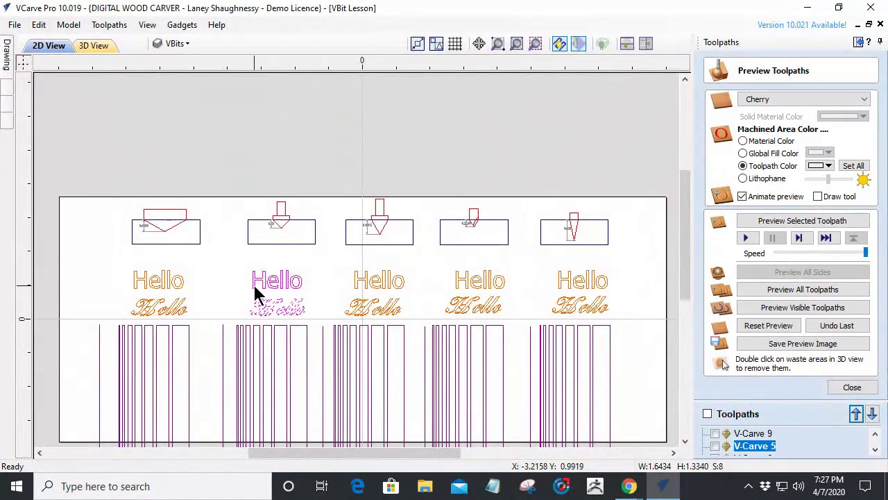
pyautogui.scroll(5, 253, 292)
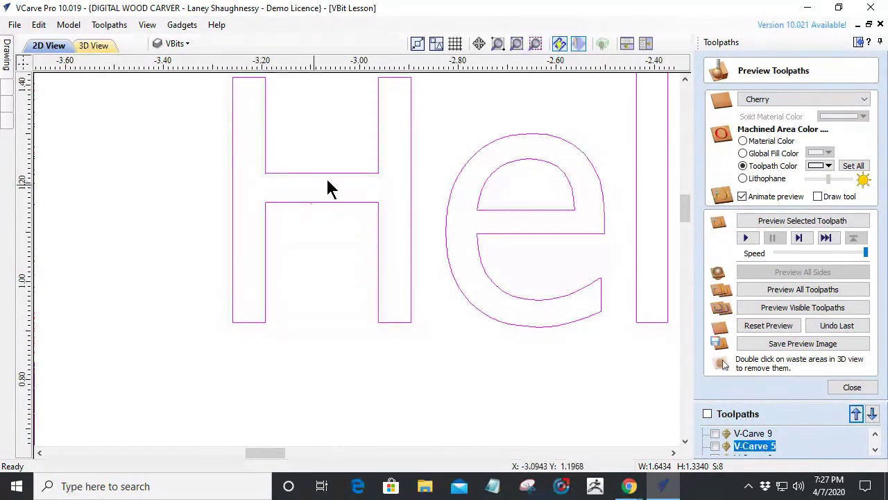
pyautogui.scroll(-3, 382, 248)
pyautogui.scroll(-2, 382, 248)
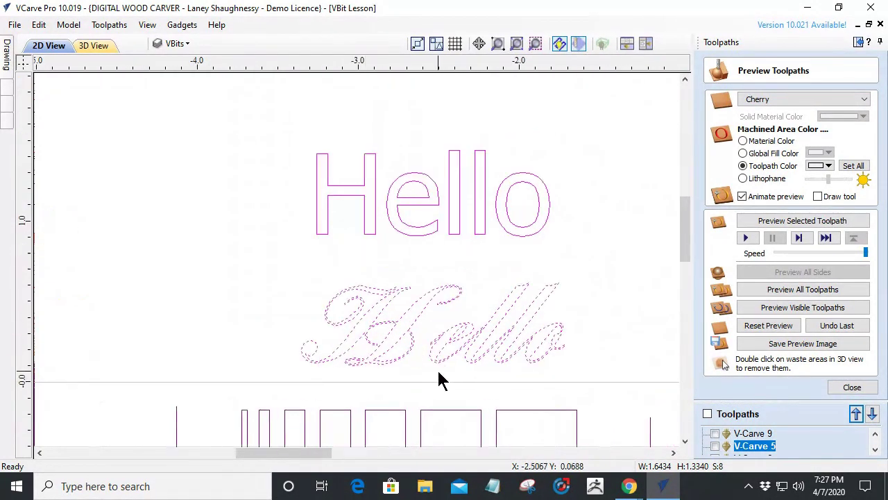
pyautogui.scroll(4, 436, 368)
pyautogui.scroll(1, 356, 381)
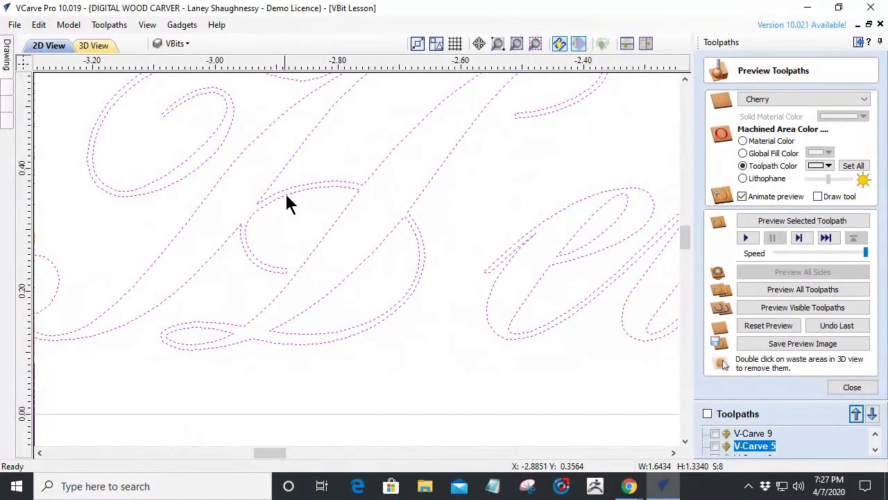
pyautogui.click(406, 292)
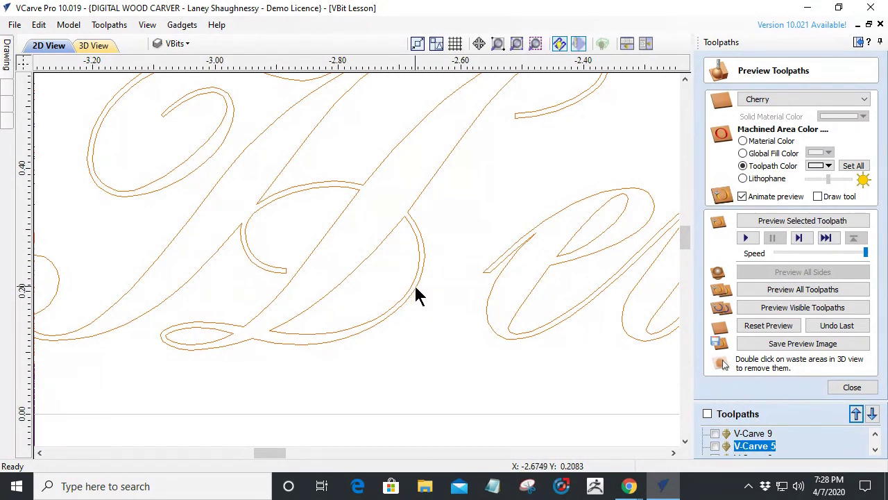
# Step: Examine the carving detail of the plain and script Hello texts up close in the 3D preview
pyautogui.click(93, 45)
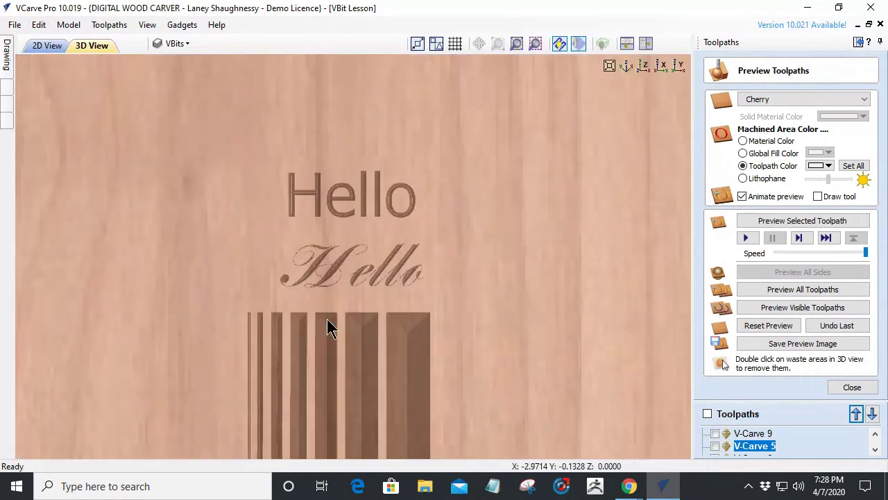
pyautogui.scroll(4, 307, 287)
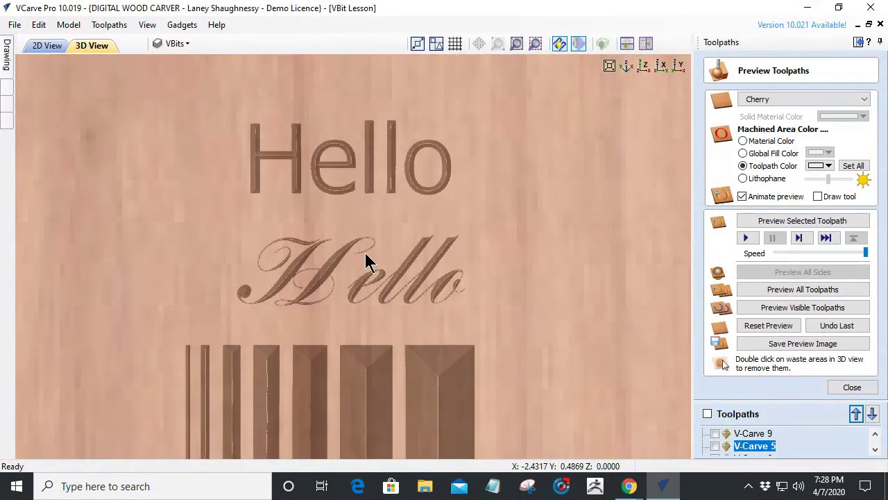
pyautogui.scroll(2, 366, 262)
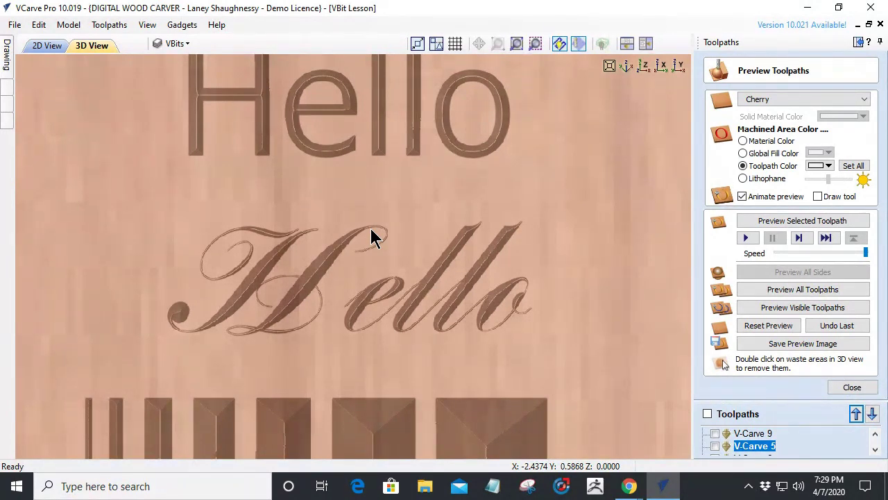
pyautogui.scroll(-5, 372, 230)
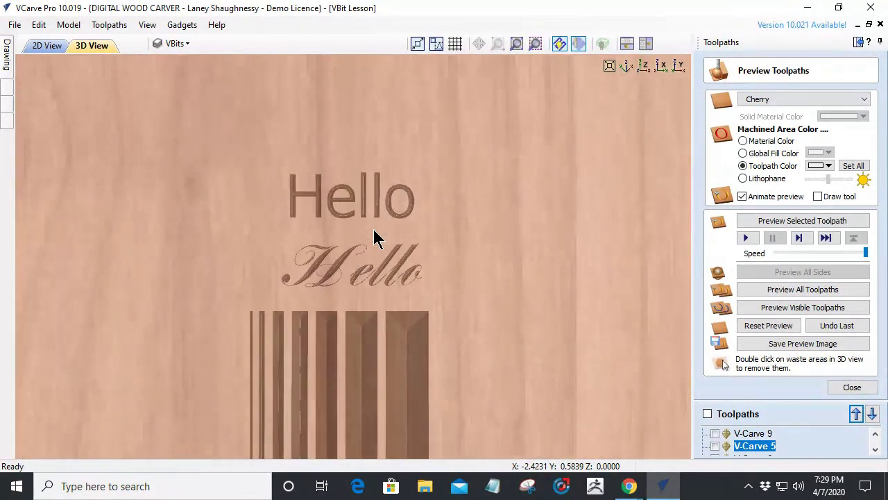
pyautogui.scroll(-1, 374, 236)
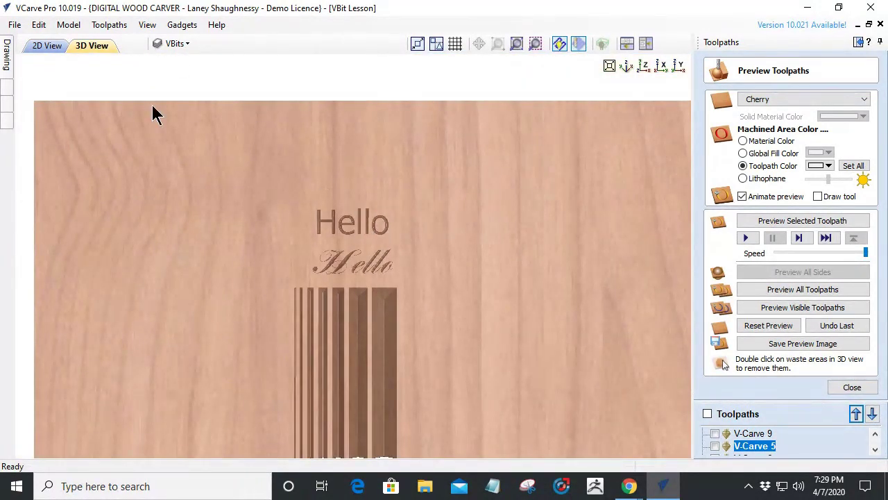
# Step: Compare the depth dimensions of the second and third V-bit profiles in the 2D layout
pyautogui.click(29, 50)
pyautogui.scroll(-4, 247, 307)
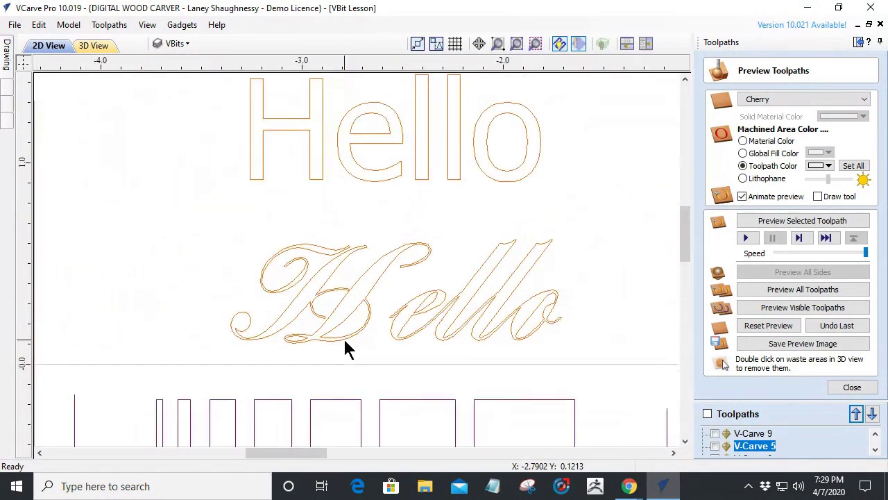
pyautogui.scroll(-1, 326, 304)
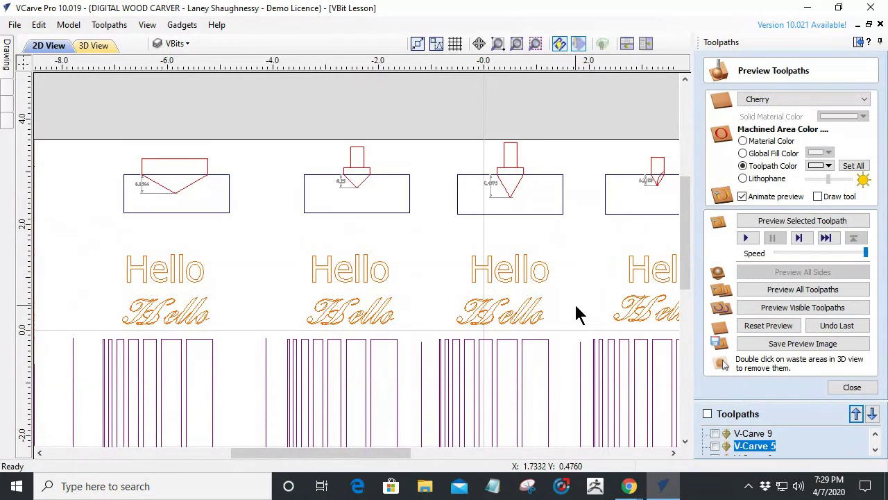
pyautogui.scroll(2, 579, 314)
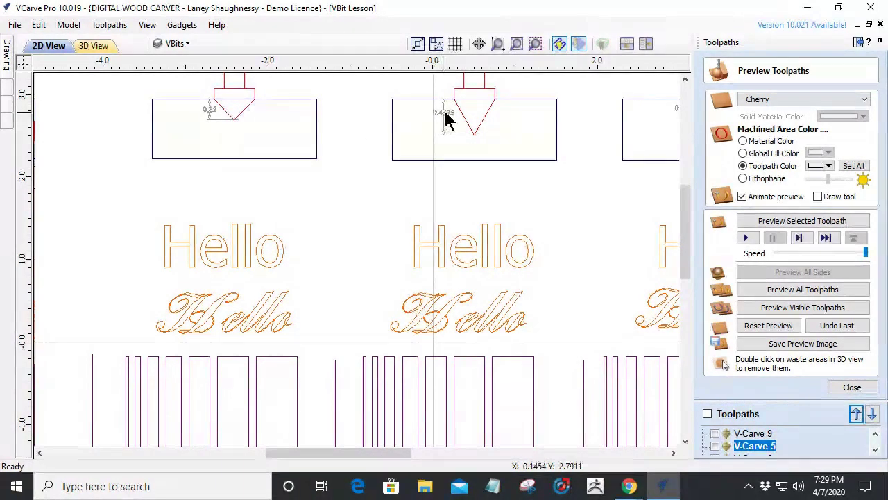
pyautogui.scroll(2, 444, 119)
pyautogui.scroll(-2, 456, 109)
pyautogui.scroll(1, 515, 123)
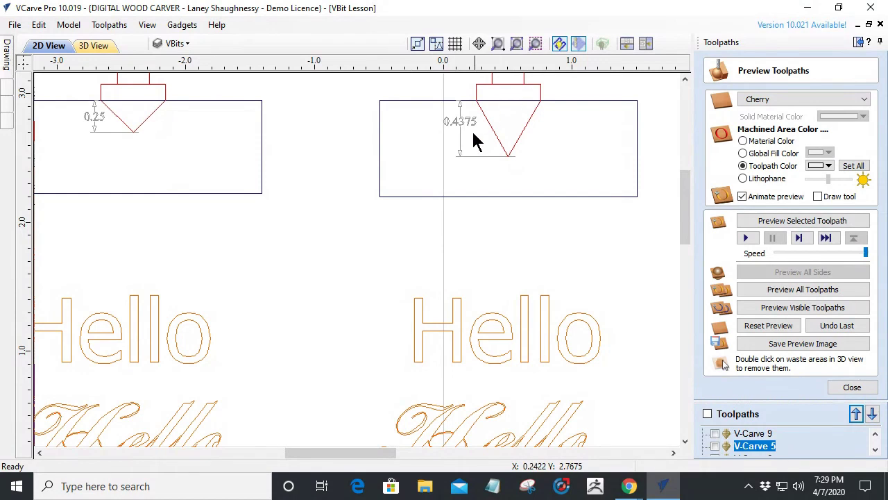
pyautogui.scroll(-2, 535, 268)
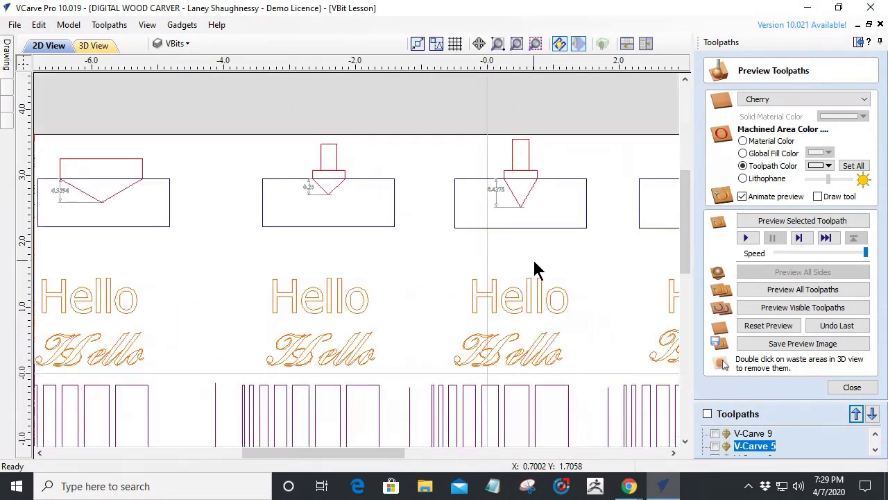
# Step: Make the V-Carve 6 toolpath for the third pair of Hello texts visible and preview it
pyautogui.click(875, 449)
pyautogui.click(715, 446)
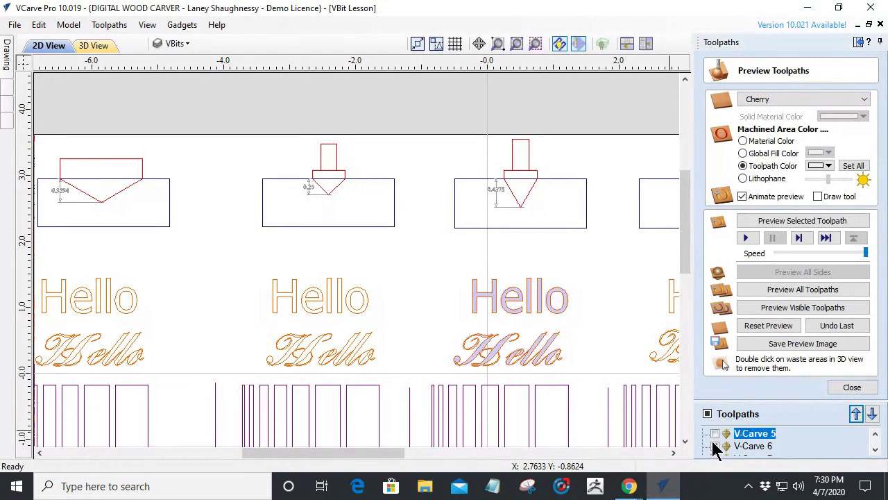
pyautogui.click(777, 312)
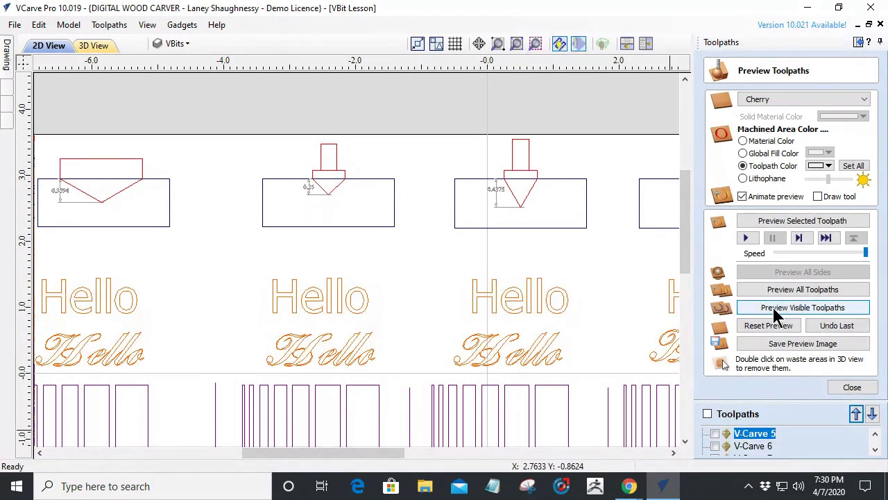
# Step: Make the V-Carve 2 toolpath for the third set of grooves visible and preview it
pyautogui.scroll(2, 792, 451)
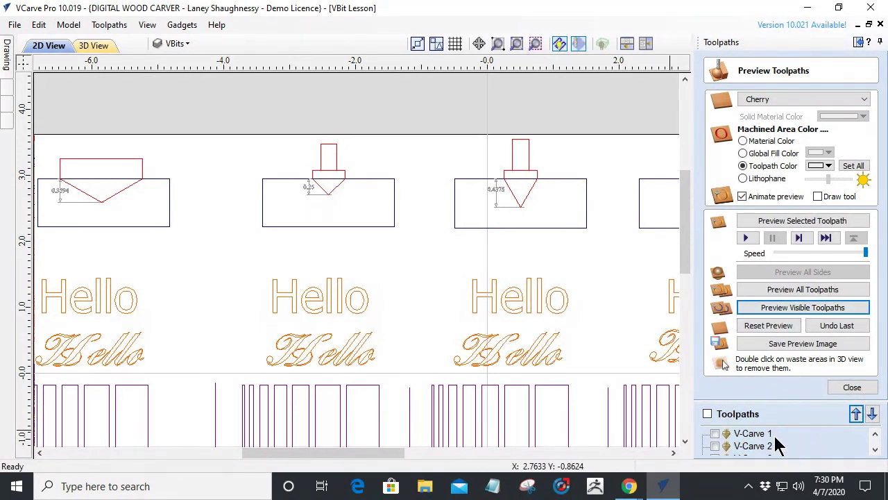
pyautogui.click(714, 445)
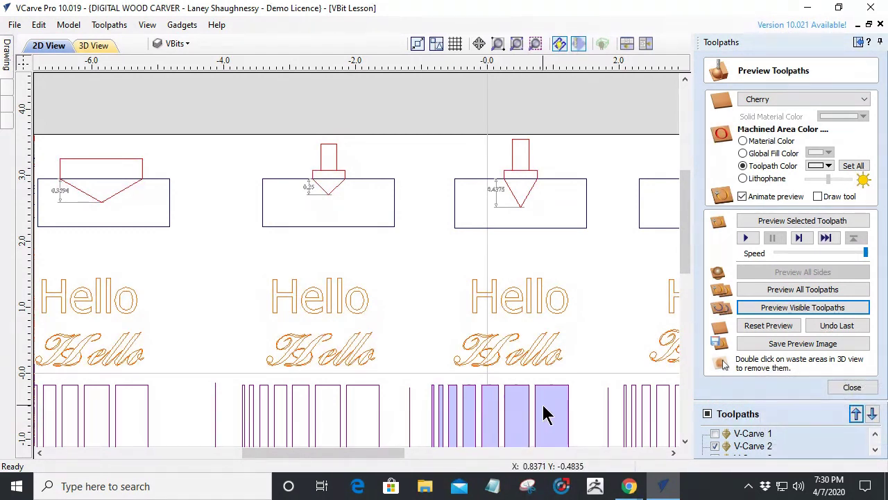
pyautogui.click(777, 307)
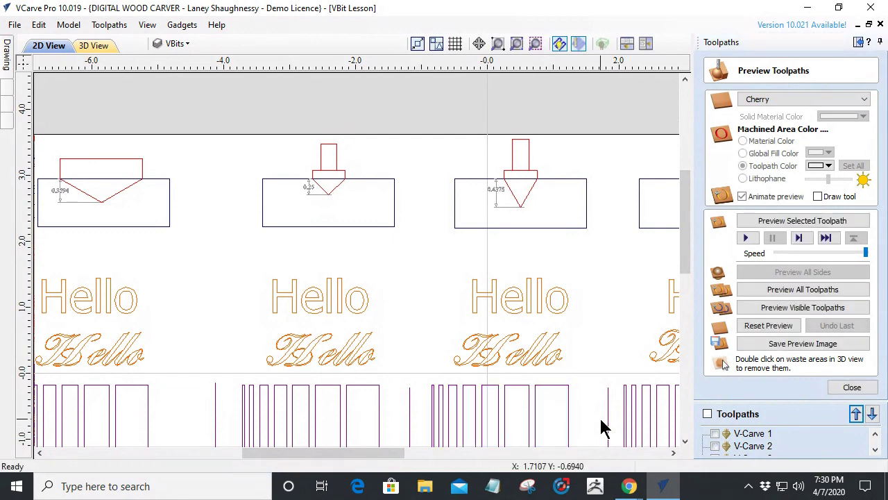
# Step: Compare the second and third columns' carved grooves and Hello texts from above in the 3D preview
pyautogui.click(102, 46)
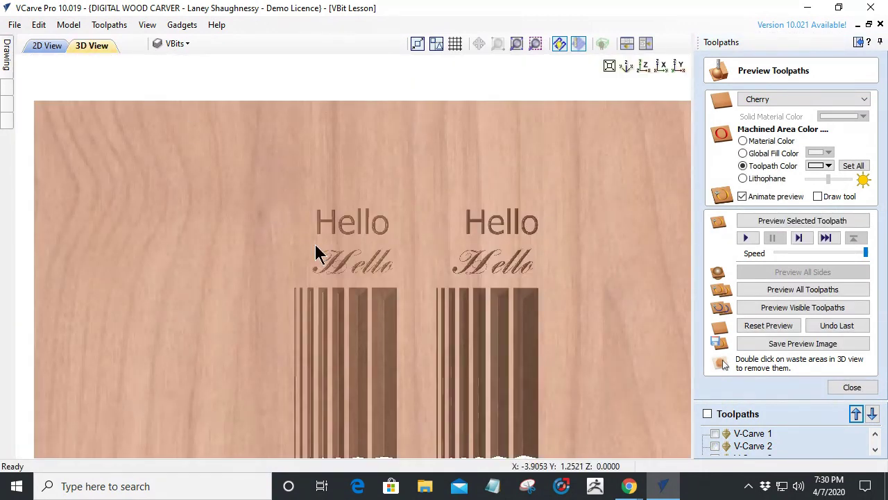
pyautogui.scroll(-2, 564, 273)
pyautogui.scroll(3, 526, 235)
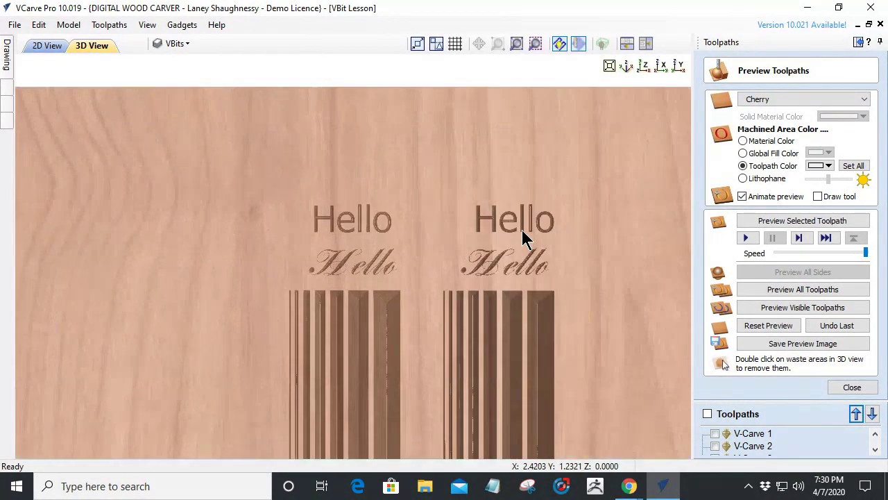
pyautogui.moveTo(554, 260); pyautogui.dragTo(479, 230, button='middle')
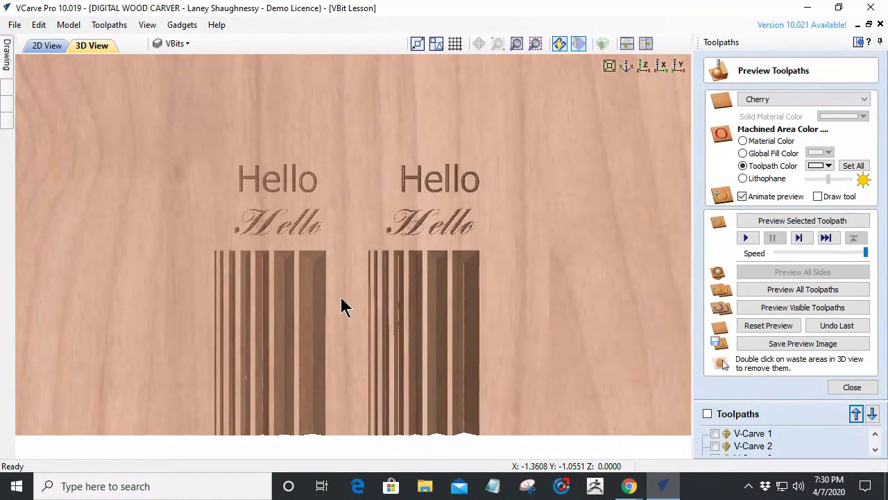
pyautogui.scroll(2, 341, 306)
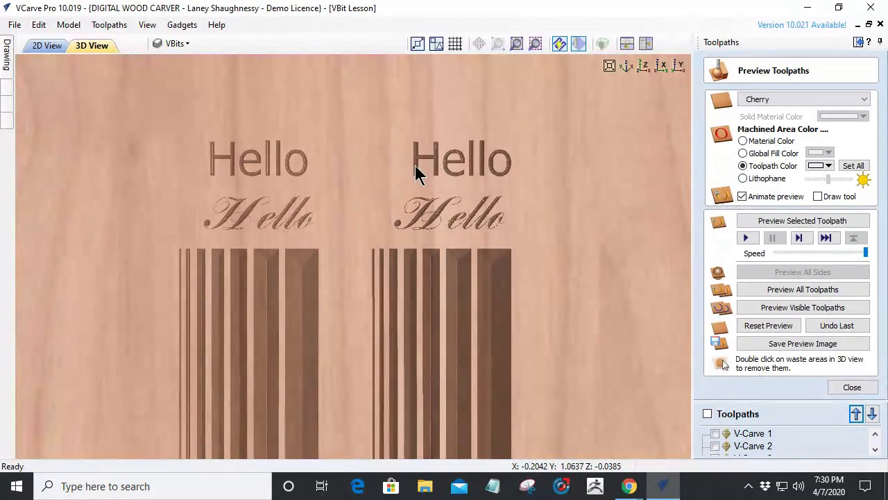
pyautogui.scroll(3, 516, 167)
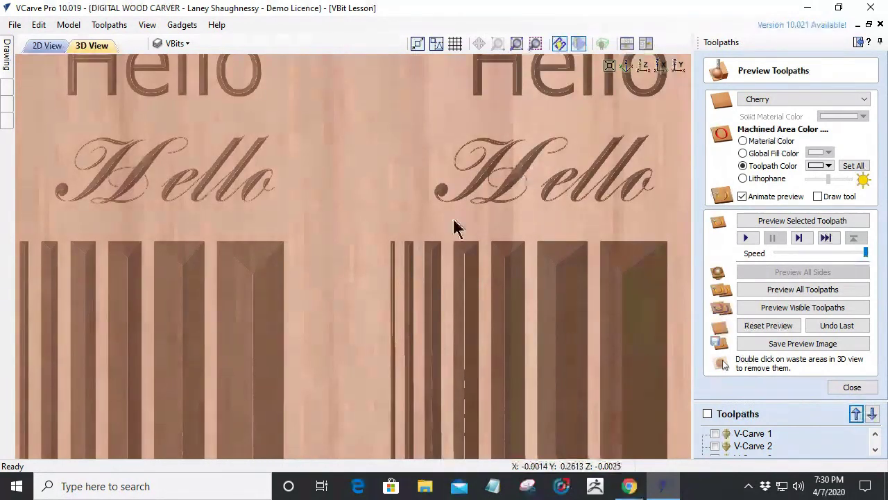
pyautogui.scroll(2, 400, 263)
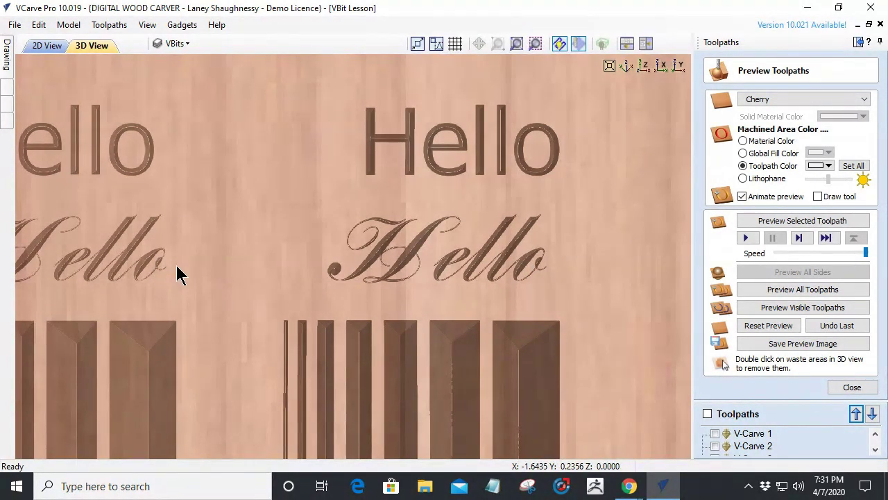
pyautogui.scroll(-1, 158, 278)
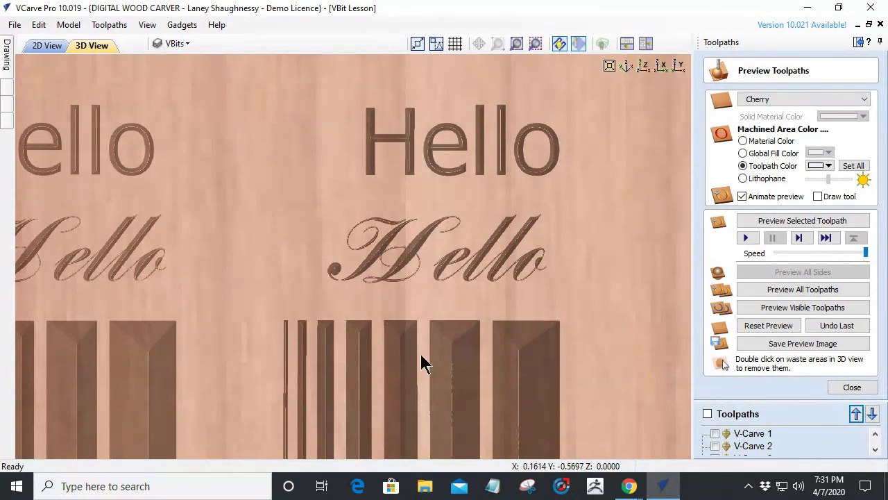
pyautogui.scroll(-3, 436, 292)
pyautogui.scroll(-1, 435, 292)
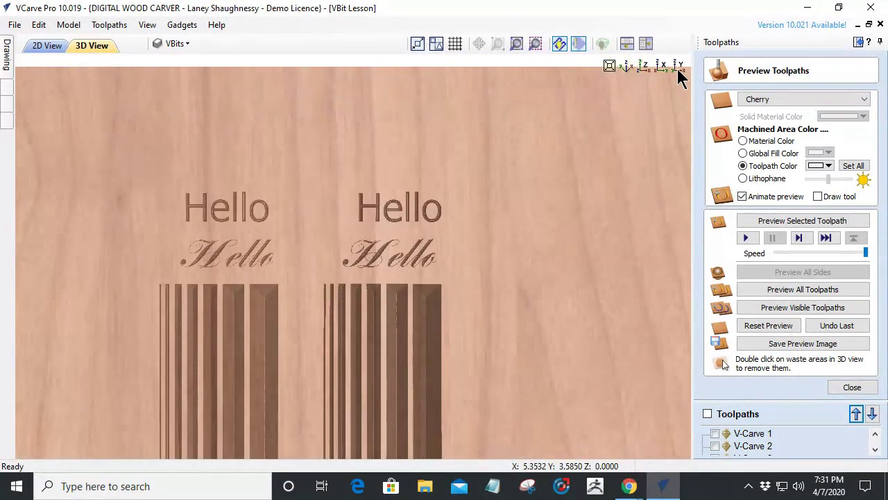
# Step: Compare the groove depths of the second and third columns along the material's edge in a side view
pyautogui.click(677, 67)
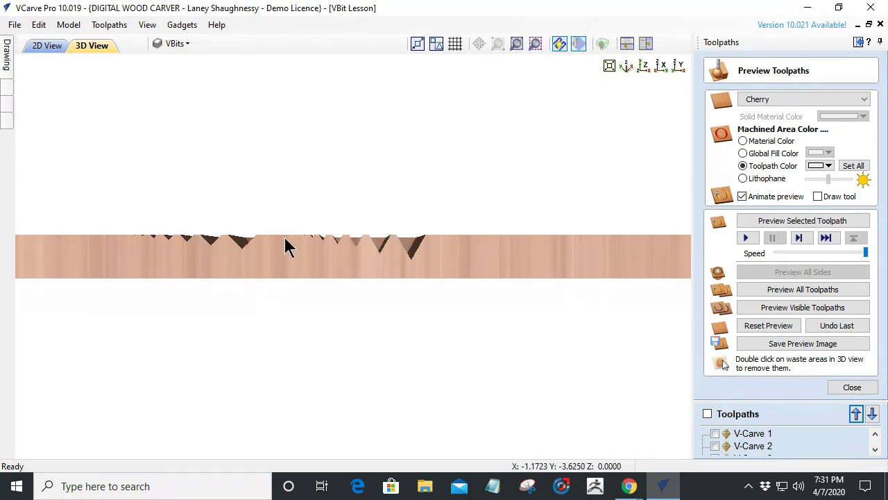
pyautogui.scroll(1, 300, 277)
pyautogui.moveTo(300, 277); pyautogui.dragTo(421, 245)
pyautogui.moveTo(406, 278); pyautogui.dragTo(408, 267)
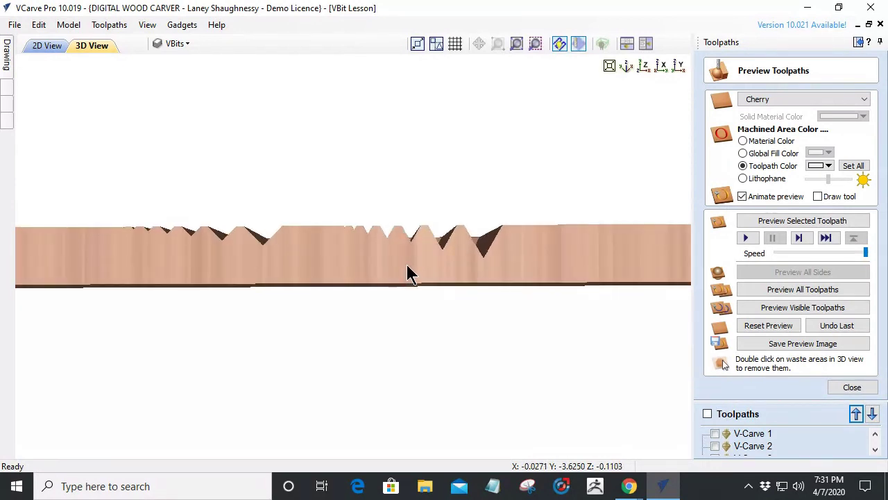
pyautogui.moveTo(330, 225); pyautogui.dragTo(323, 224)
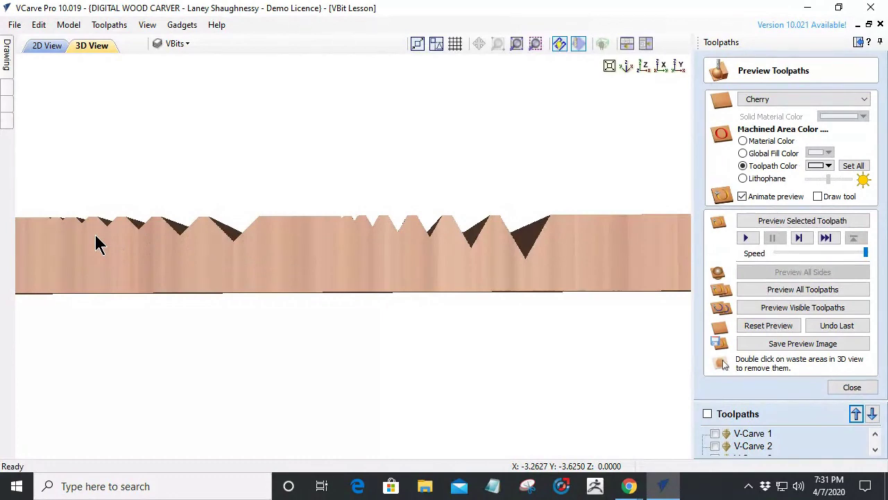
pyautogui.scroll(-1, 370, 271)
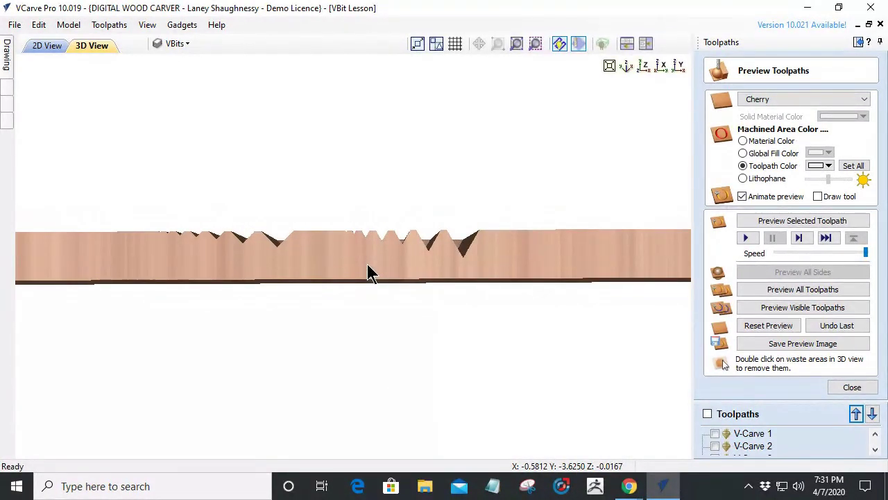
# Step: Examine the second and third columns' Hello lettering and grooves up close from an angled 3D view
pyautogui.moveTo(370, 270); pyautogui.dragTo(356, 361)
pyautogui.scroll(3, 350, 432)
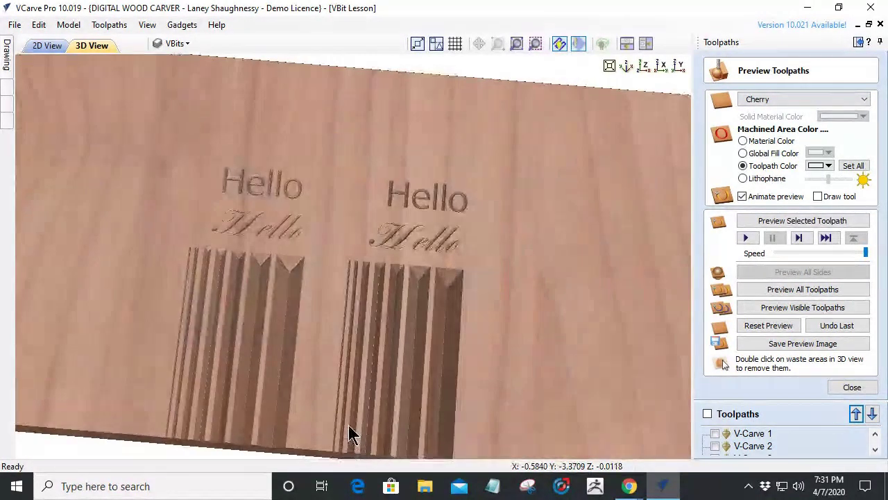
pyautogui.moveTo(367, 351); pyautogui.dragTo(360, 260)
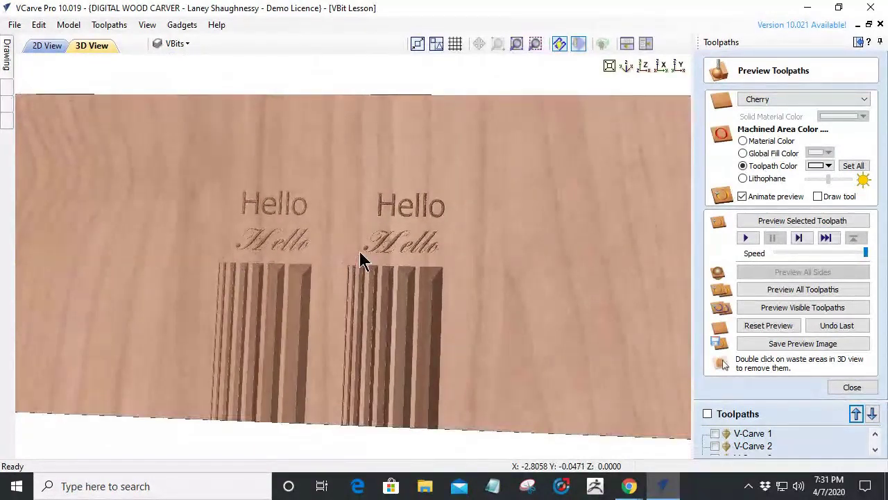
pyautogui.scroll(3, 430, 252)
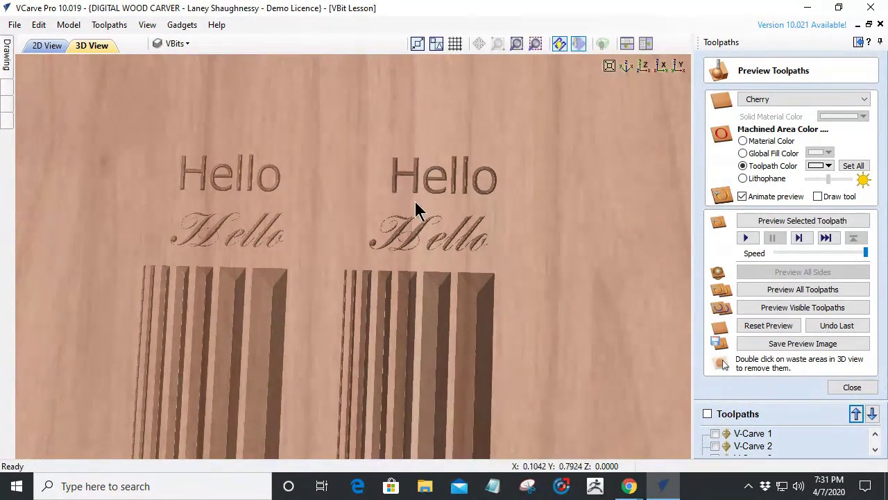
pyautogui.scroll(4, 438, 227)
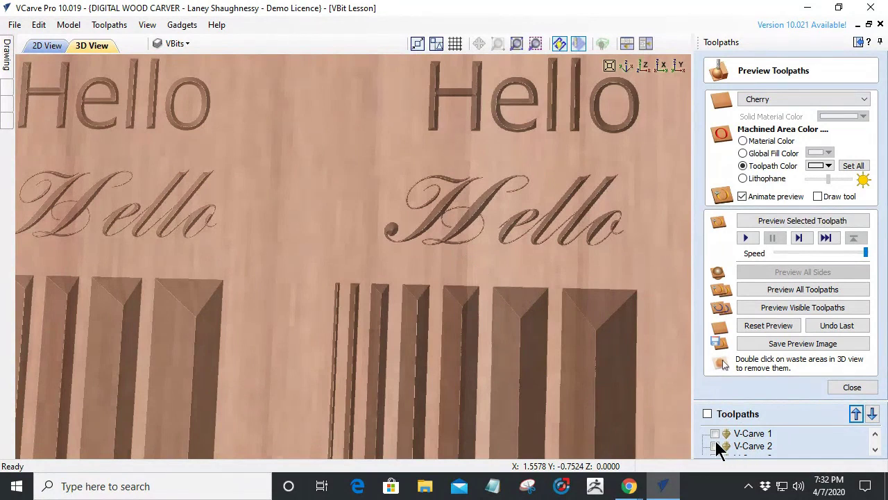
# Step: Make the V-Carve 6 toolpath for the third pair of Hello texts visible over the 3D preview
pyautogui.scroll(-2, 739, 440)
pyautogui.scroll(-1, 736, 434)
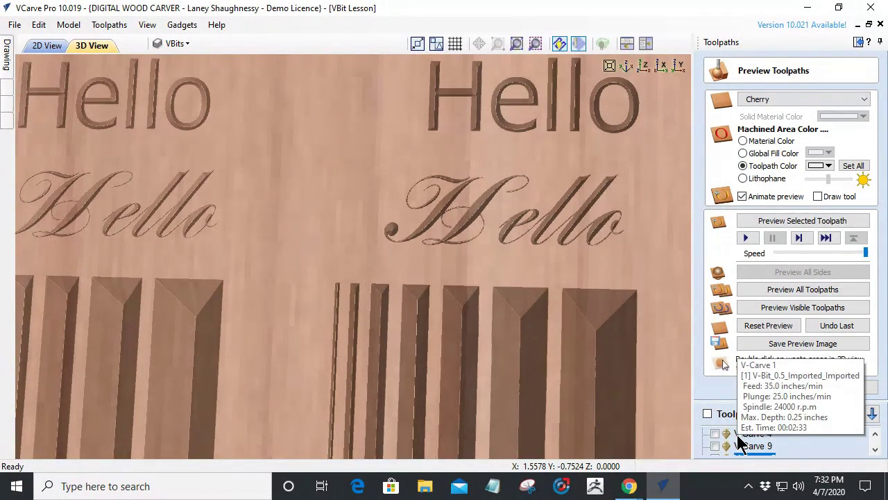
pyautogui.click(714, 444)
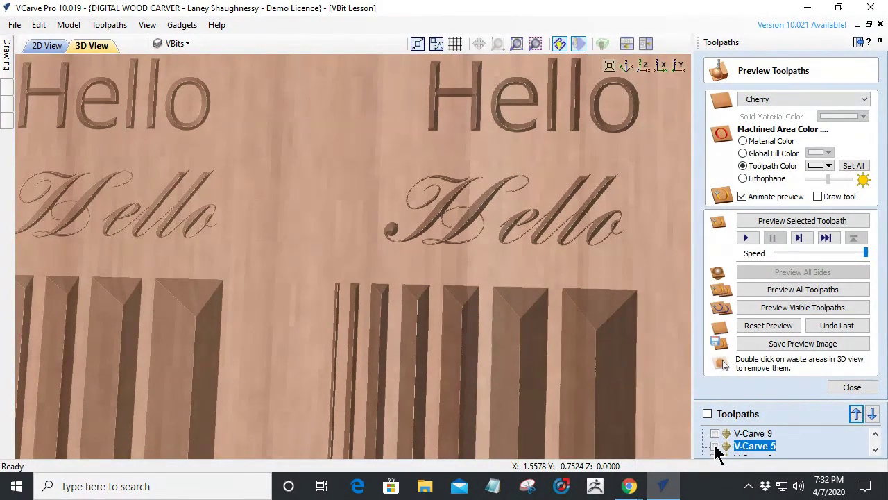
pyautogui.click(715, 445)
pyautogui.click(714, 446)
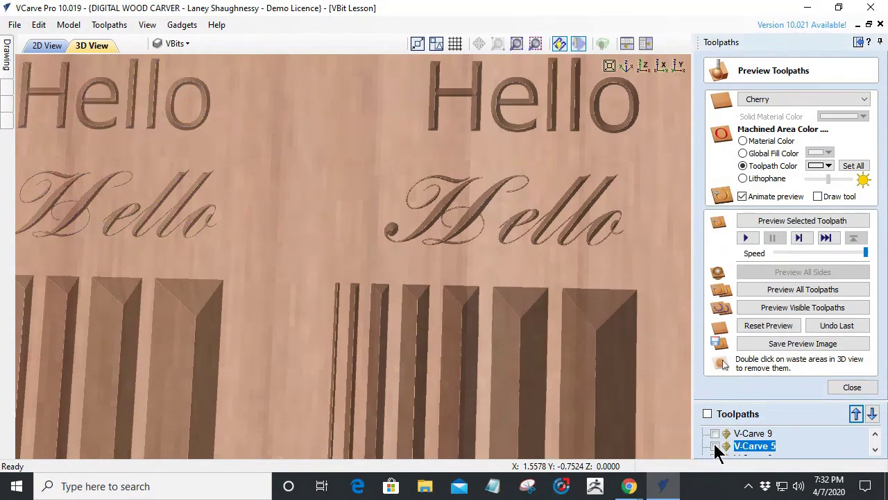
pyautogui.scroll(-1, 712, 441)
pyautogui.click(715, 445)
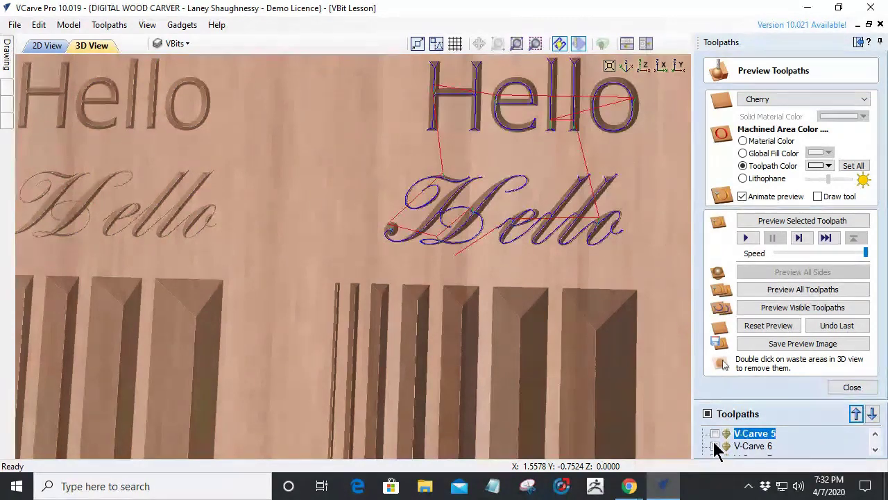
# Step: Recalculate the V-Carve 6 toolpath with a start depth of 0.02 inches and preview it
pyautogui.doubleClick(750, 446)
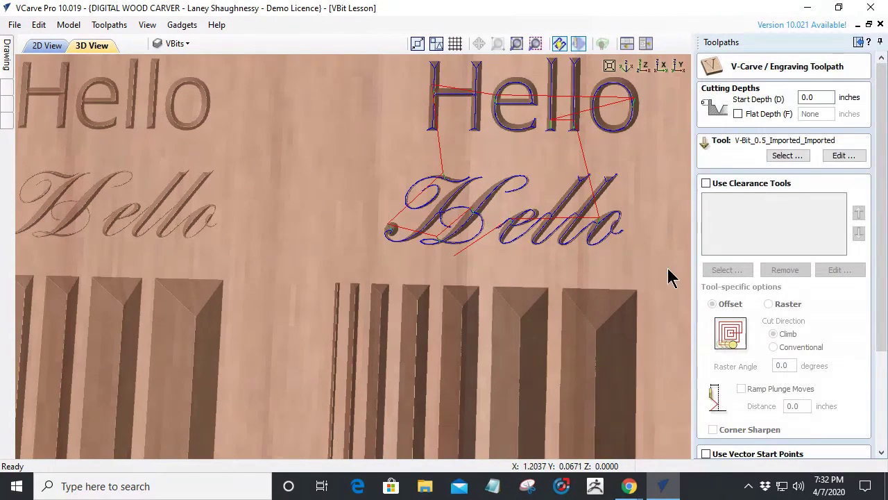
pyautogui.click(816, 97)
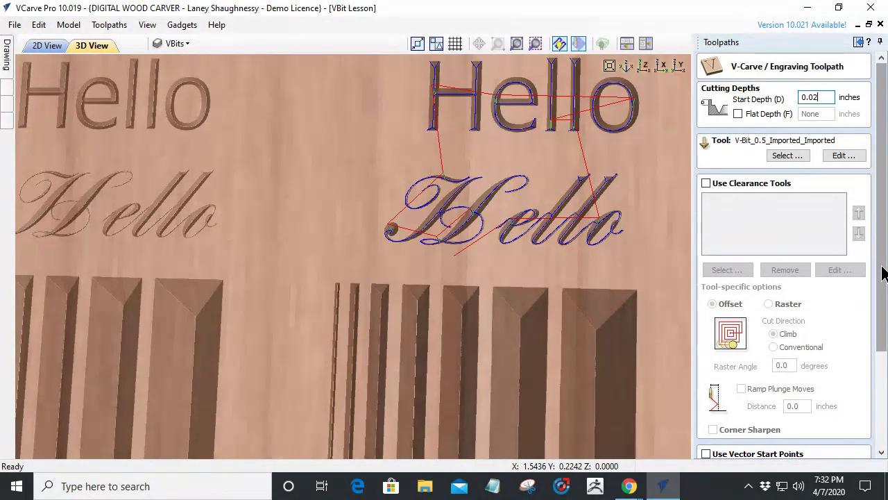
pyautogui.moveTo(883, 274); pyautogui.dragTo(884, 340)
pyautogui.click(701, 444)
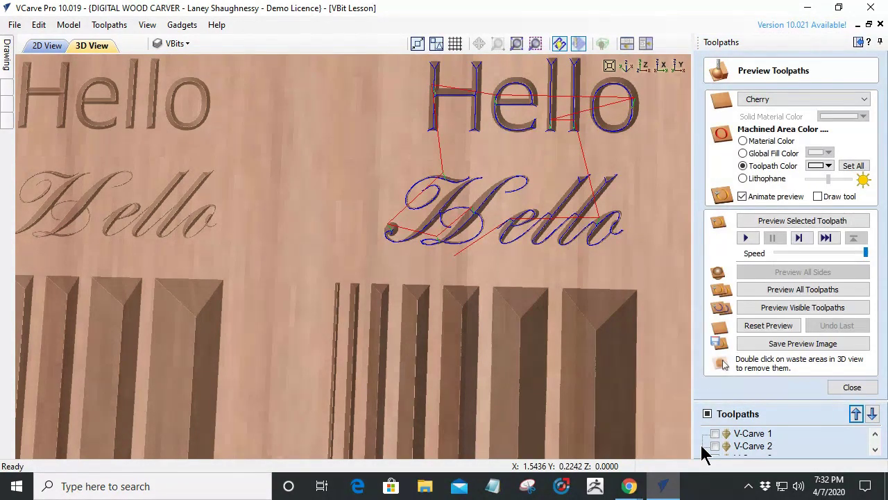
pyautogui.click(780, 310)
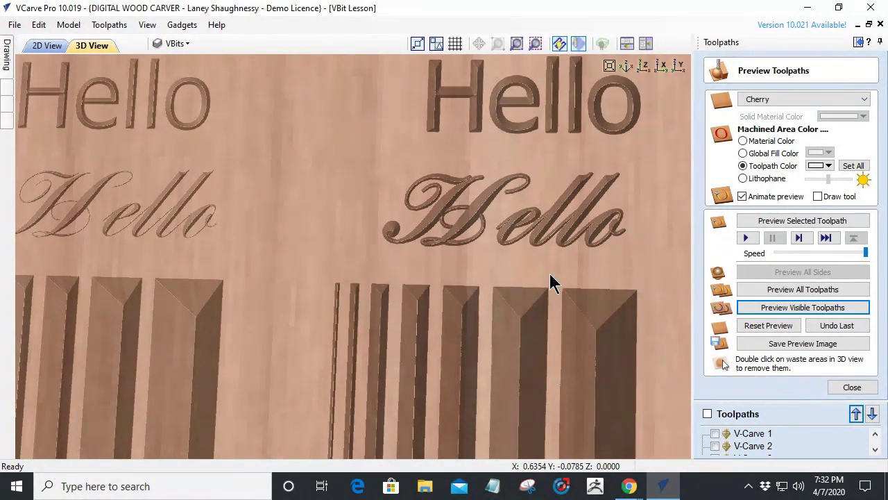
# Step: Examine the stroke thickness and carving detail of the third column's recut Hello texts from several 3D angles
pyautogui.moveTo(548, 280); pyautogui.dragTo(541, 253)
pyautogui.moveTo(368, 273); pyautogui.dragTo(477, 249)
pyautogui.moveTo(438, 275); pyautogui.dragTo(477, 281)
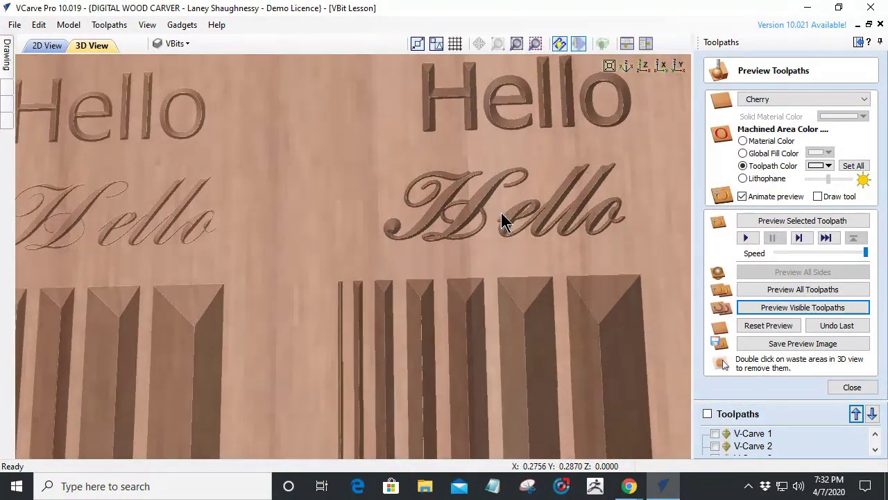
pyautogui.scroll(3, 500, 231)
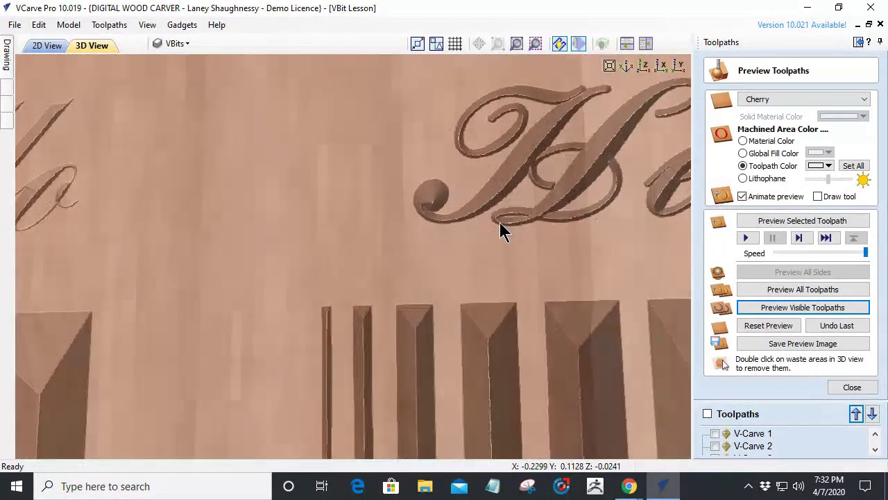
pyautogui.moveTo(500, 224); pyautogui.dragTo(418, 257)
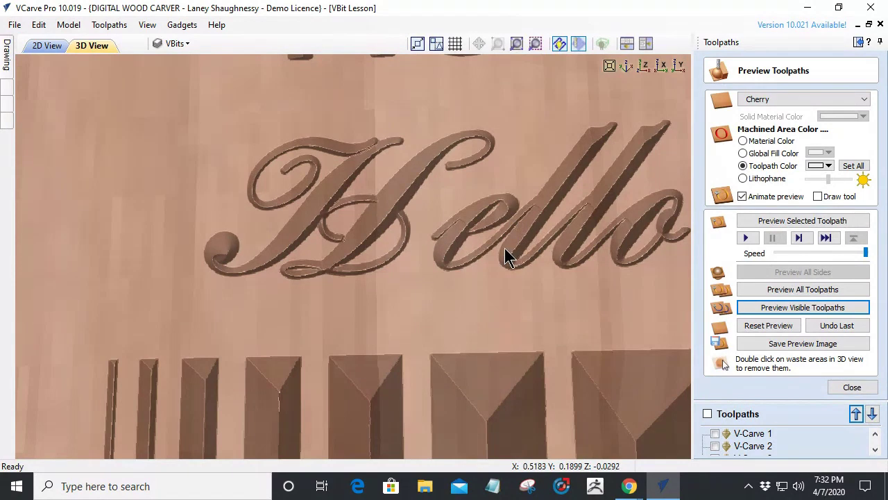
pyautogui.scroll(-3, 515, 267)
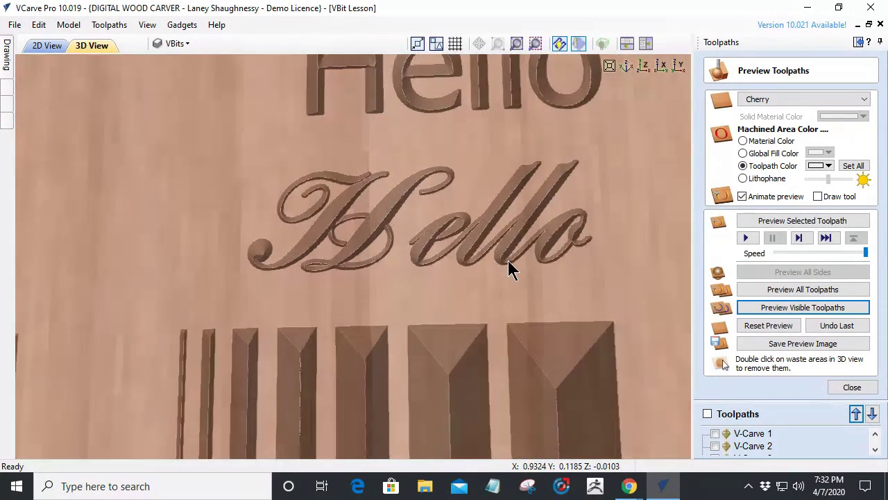
pyautogui.moveTo(508, 260); pyautogui.dragTo(476, 307)
pyautogui.moveTo(416, 315); pyautogui.dragTo(438, 254)
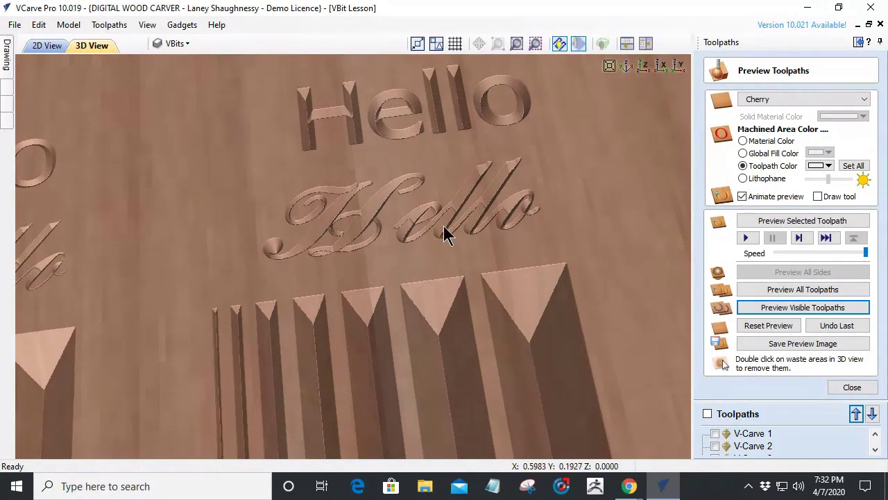
pyautogui.moveTo(508, 241); pyautogui.dragTo(512, 255)
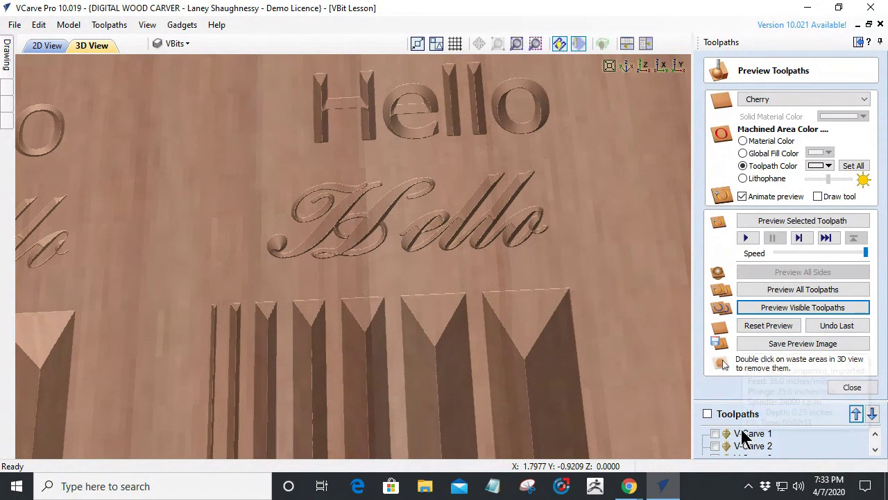
# Step: Recalculate the V-Carve 6 toolpath with its start depth set to 0 inches
pyautogui.scroll(-3, 714, 436)
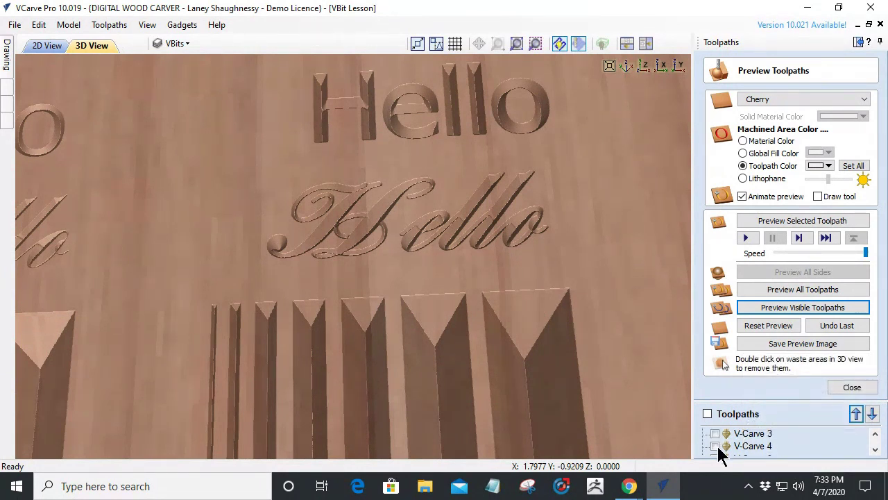
pyautogui.click(715, 436)
pyautogui.click(714, 434)
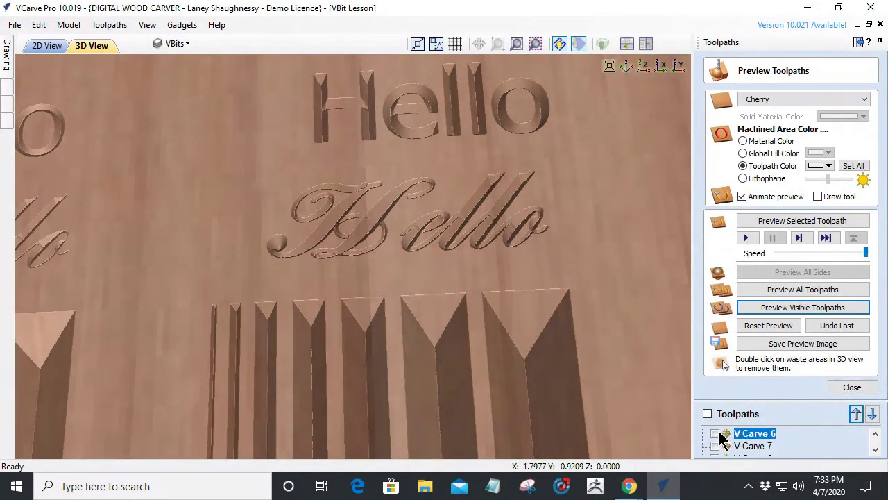
pyautogui.doubleClick(751, 434)
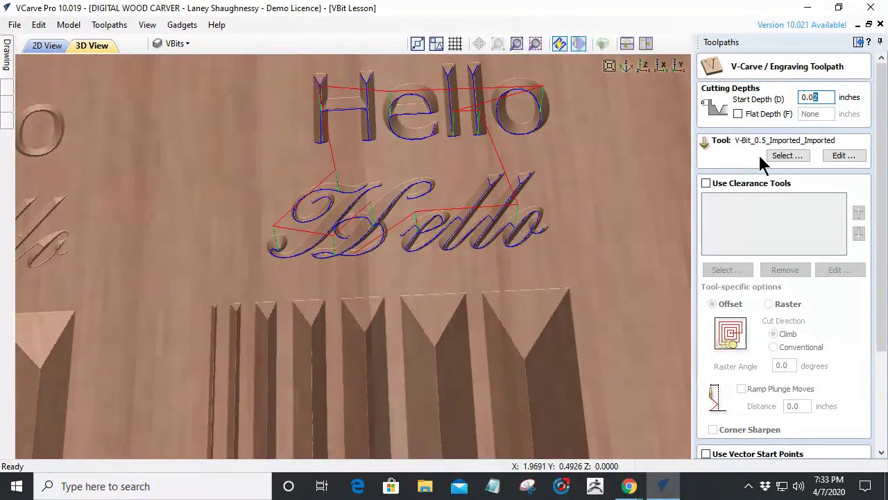
pyautogui.moveTo(819, 97); pyautogui.dragTo(776, 102)
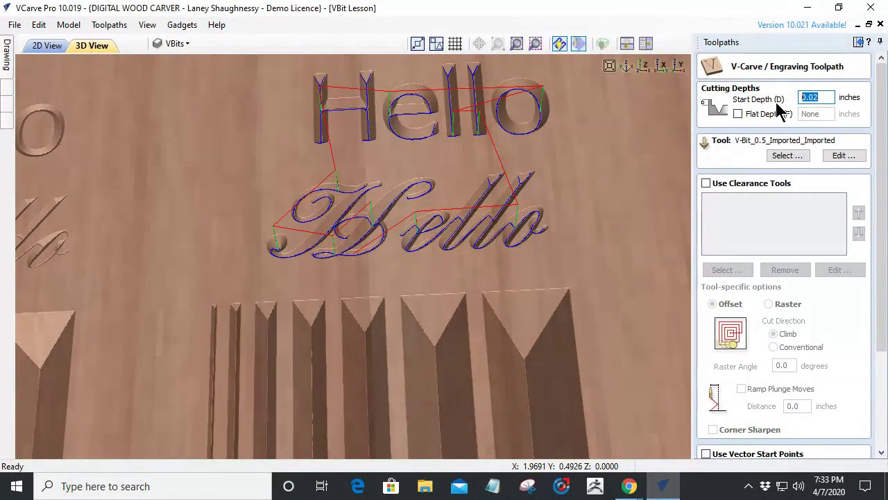
pyautogui.write('.0')
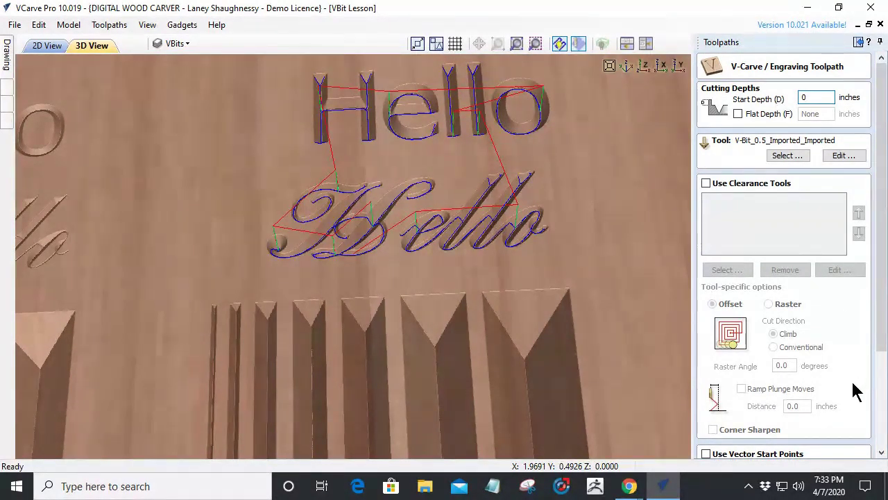
pyautogui.scroll(-2, 756, 392)
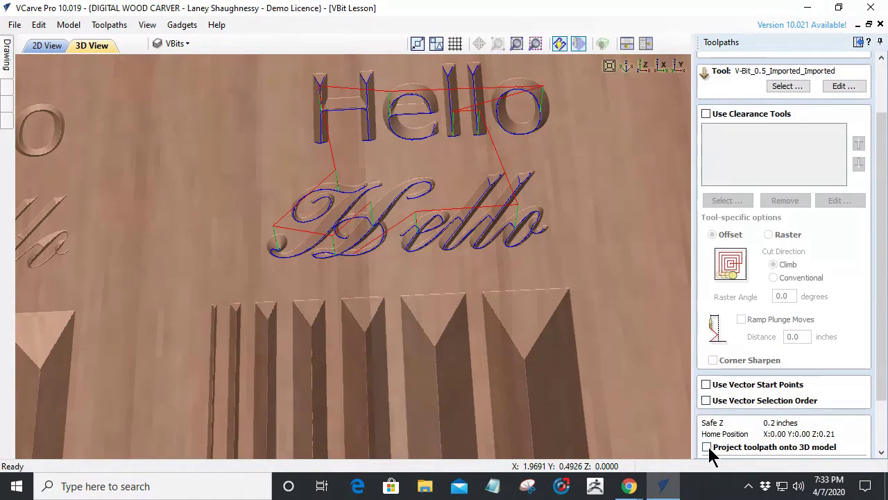
pyautogui.scroll(-2, 707, 442)
pyautogui.scroll(-1, 716, 458)
pyautogui.click(714, 446)
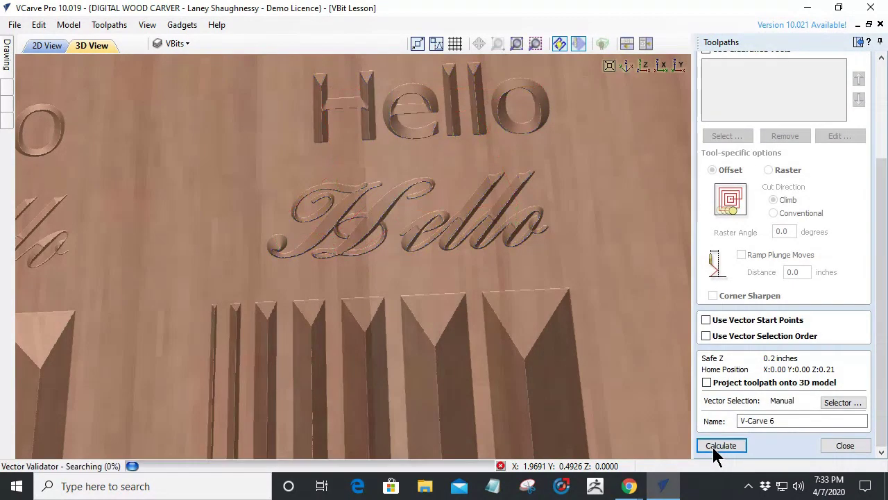
# Step: Examine the fourth column's V-bit profile and its depth dimension up close in the 2D layout
pyautogui.click(48, 46)
pyautogui.scroll(-2, 255, 242)
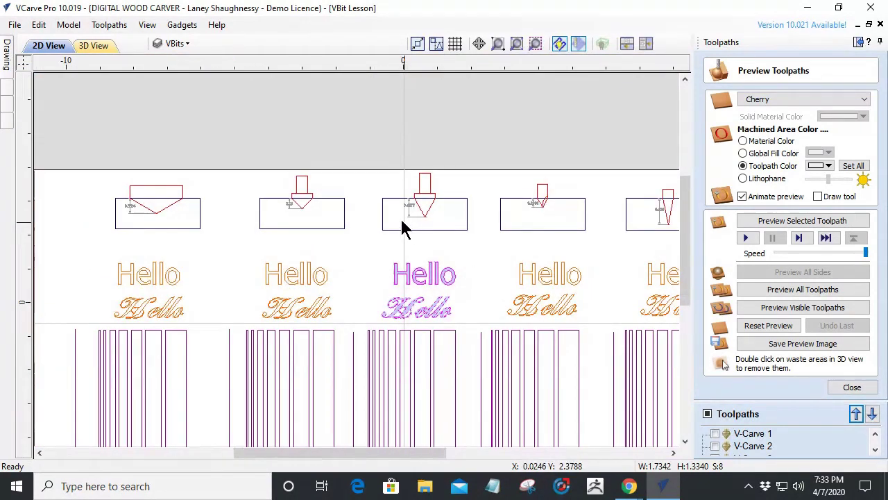
pyautogui.scroll(-2, 410, 232)
pyautogui.scroll(2, 521, 227)
pyautogui.scroll(4, 522, 227)
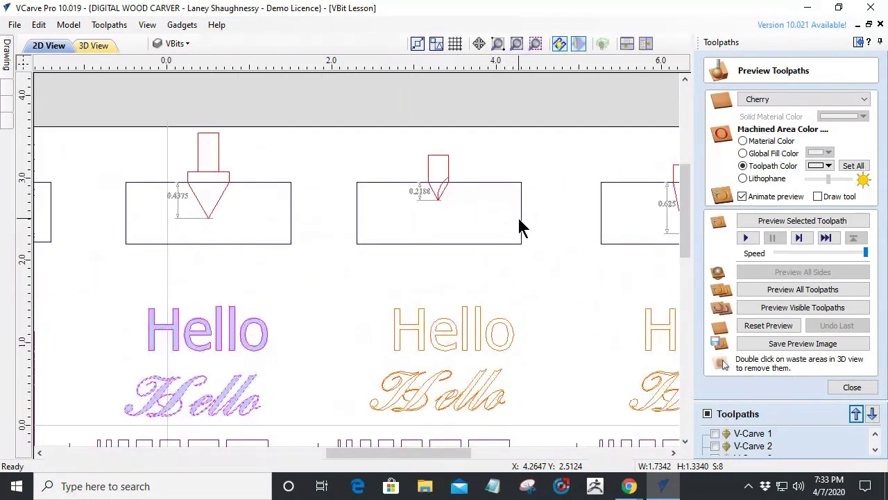
pyautogui.scroll(3, 448, 175)
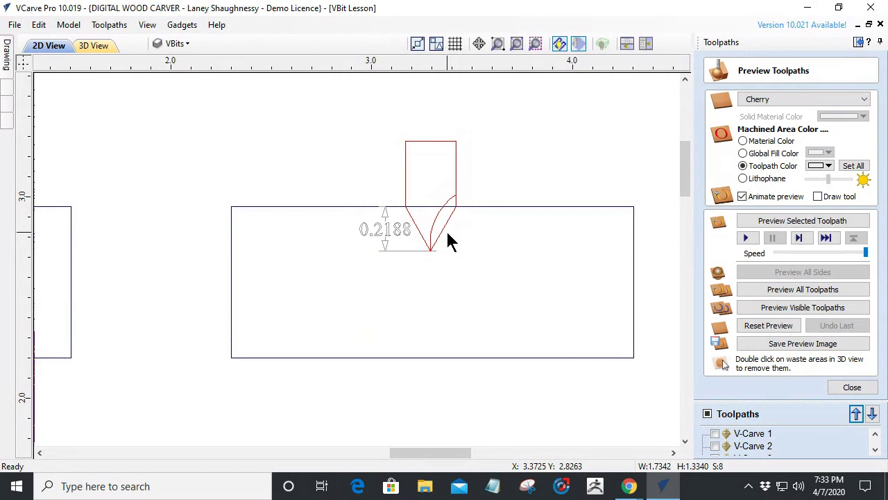
pyautogui.scroll(-3, 448, 241)
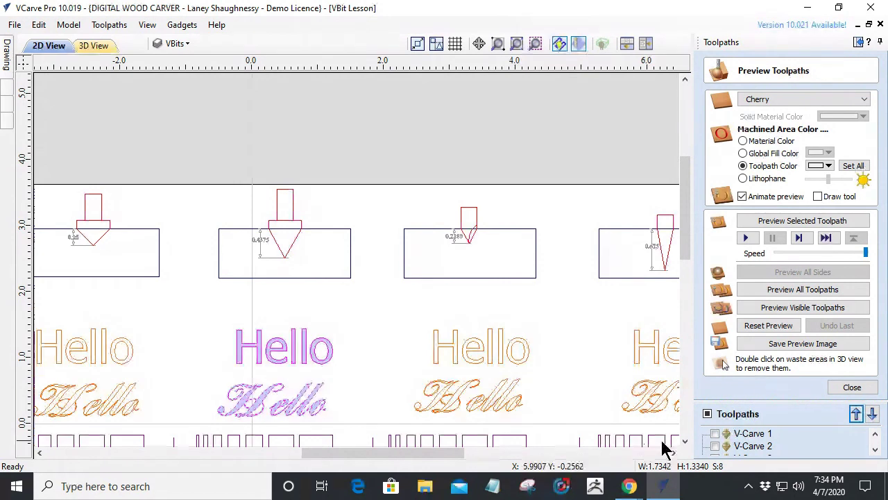
# Step: Preview the fourth column's V-Carve 3 groove toolpath, followed by its V-Carve 7 Hello lettering toolpath
pyautogui.scroll(1, 717, 442)
pyautogui.click(715, 447)
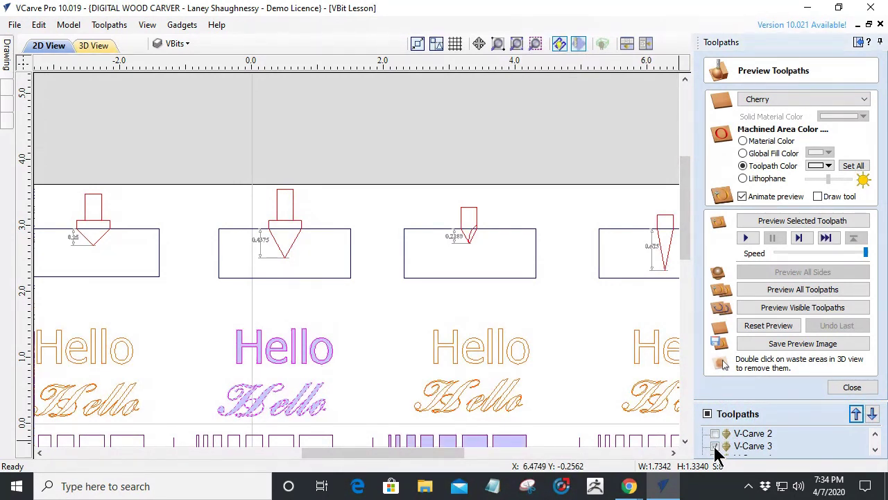
pyautogui.click(789, 313)
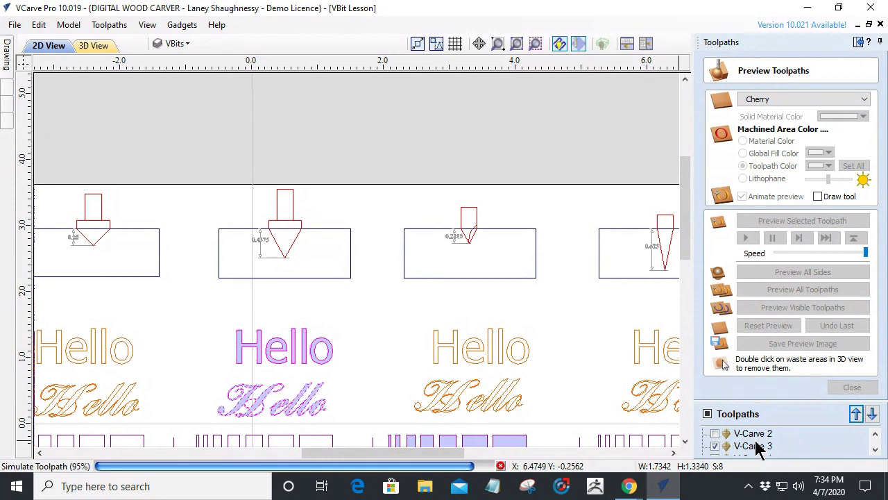
pyautogui.click(716, 445)
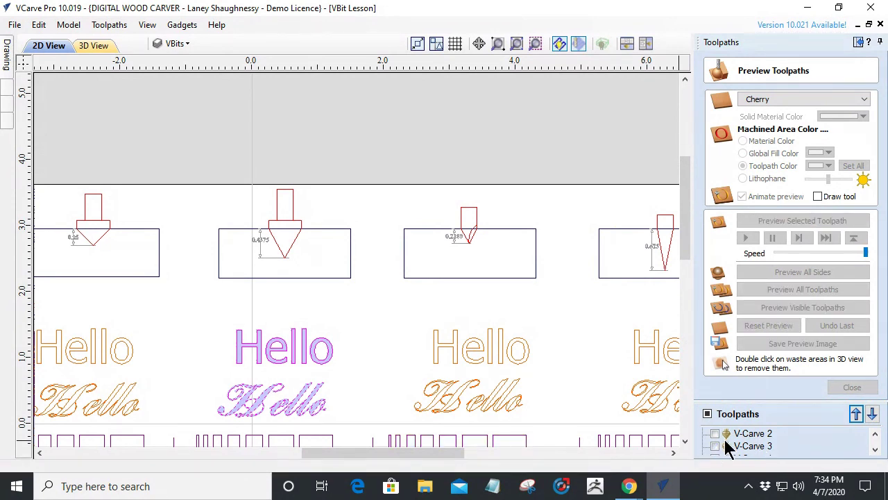
pyautogui.click(715, 445)
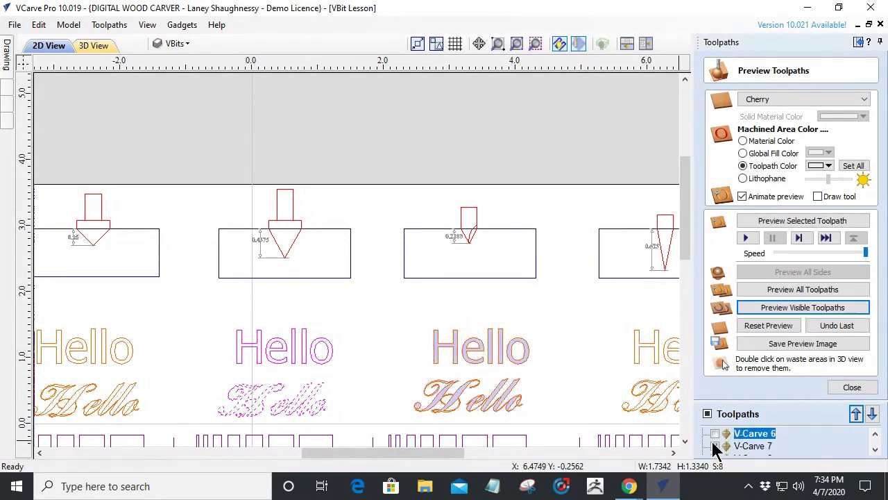
pyautogui.click(756, 445)
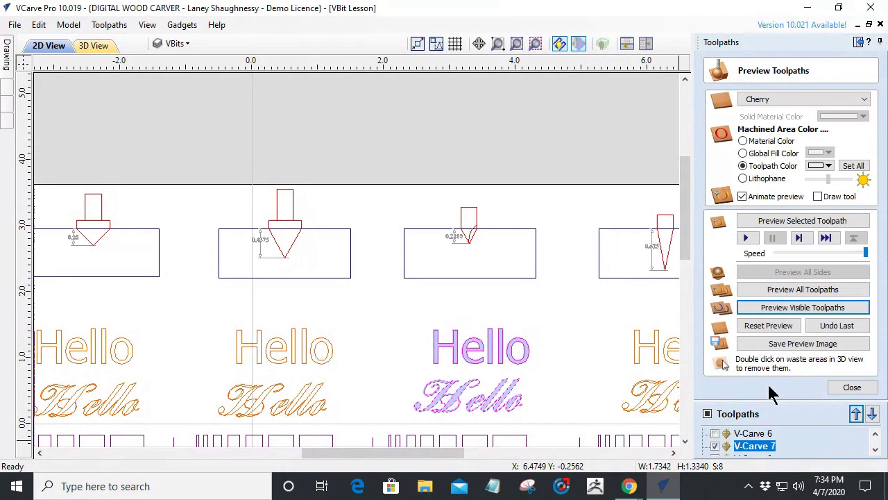
pyautogui.click(781, 310)
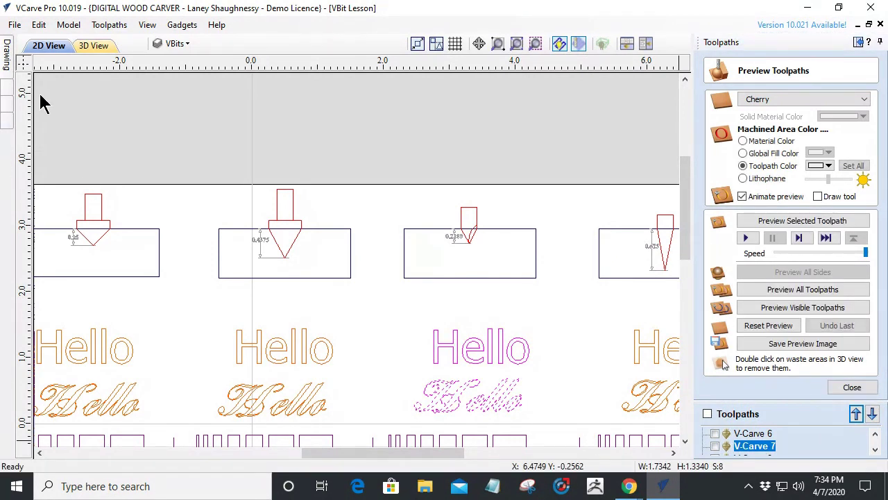
# Step: Reset the preview and simulate the V-Carve 1, 2, 3, 5, 6 and 7 toolpaths together as visible toolpaths
pyautogui.click(786, 330)
pyautogui.click(787, 330)
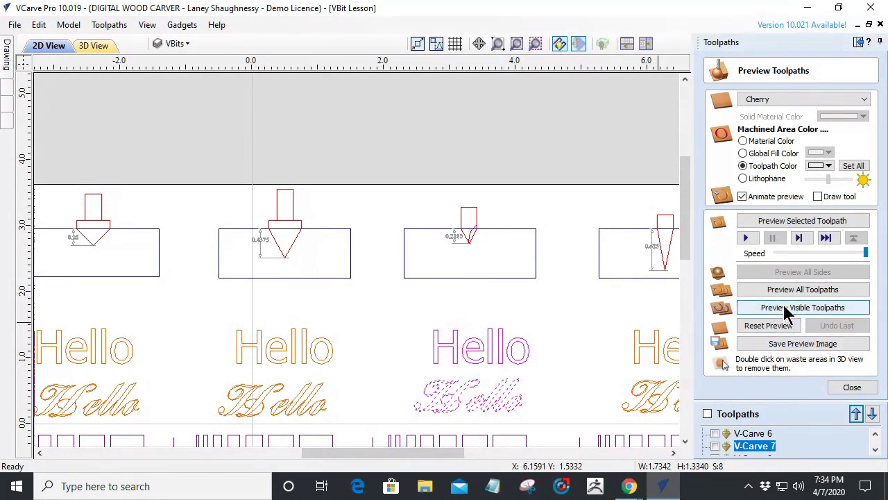
pyautogui.click(715, 446)
pyautogui.click(714, 434)
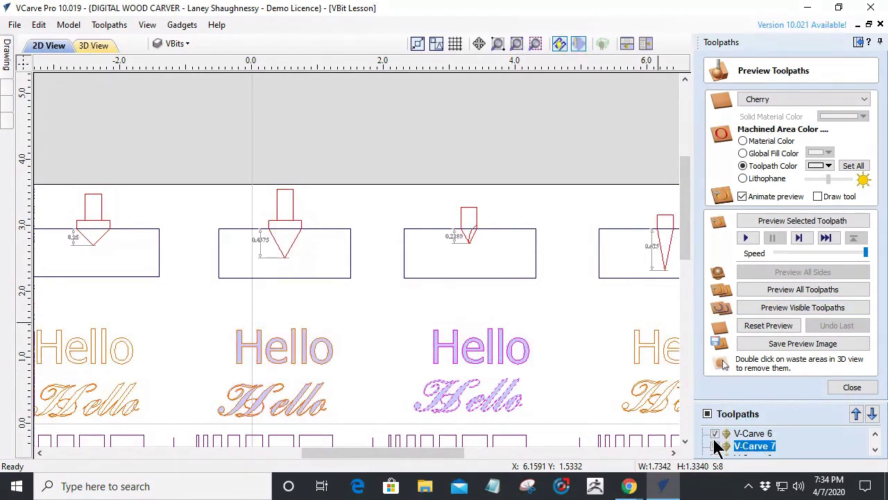
pyautogui.scroll(1, 715, 447)
pyautogui.click(715, 433)
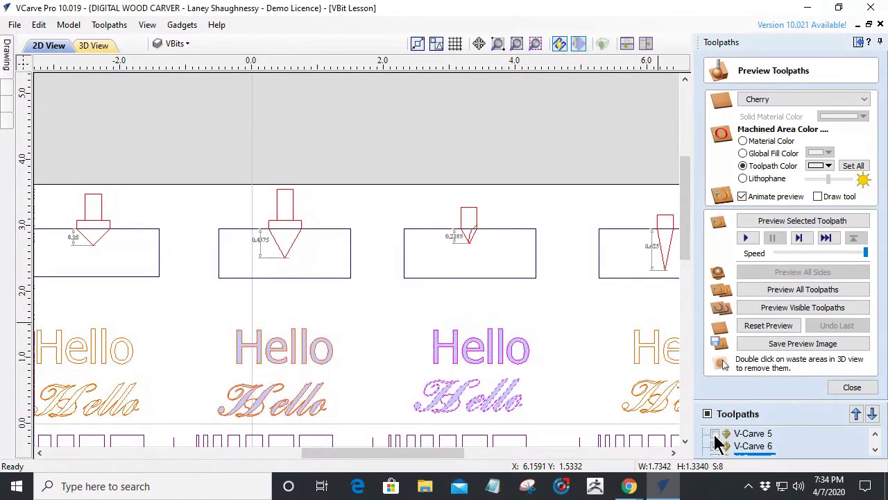
pyautogui.click(875, 434)
pyautogui.click(875, 434)
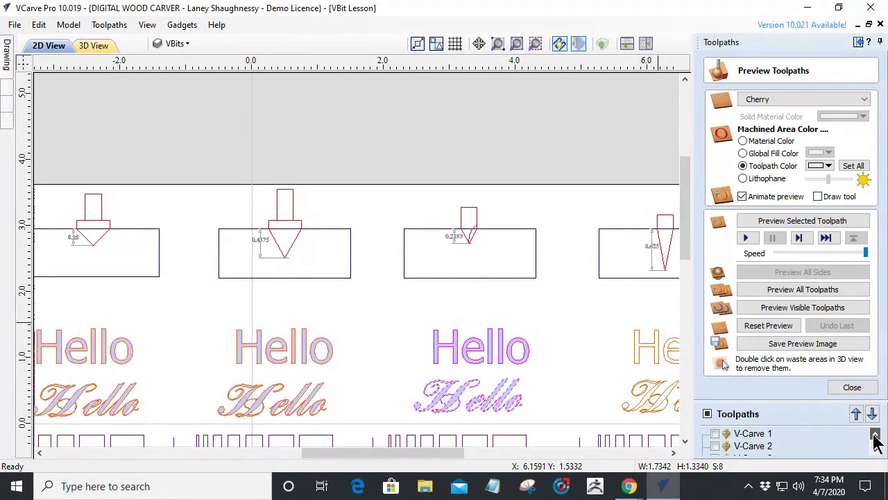
pyautogui.click(715, 433)
pyautogui.click(714, 446)
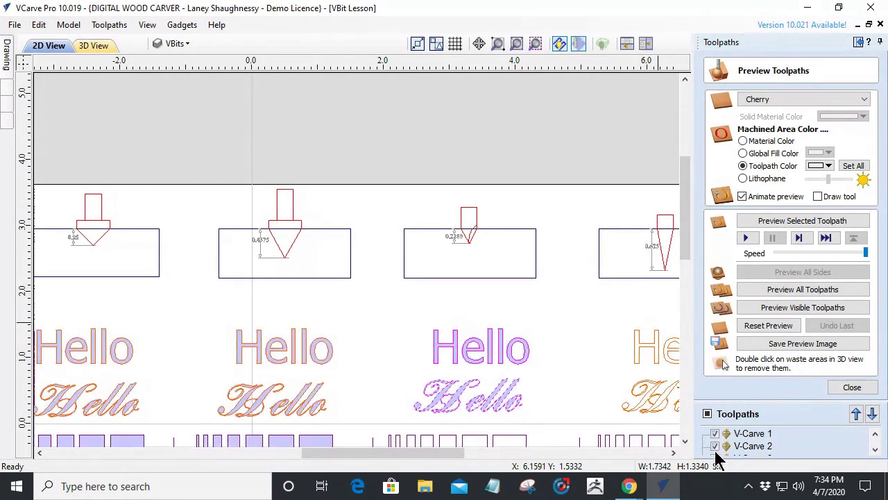
pyautogui.scroll(-1, 714, 447)
pyautogui.click(714, 447)
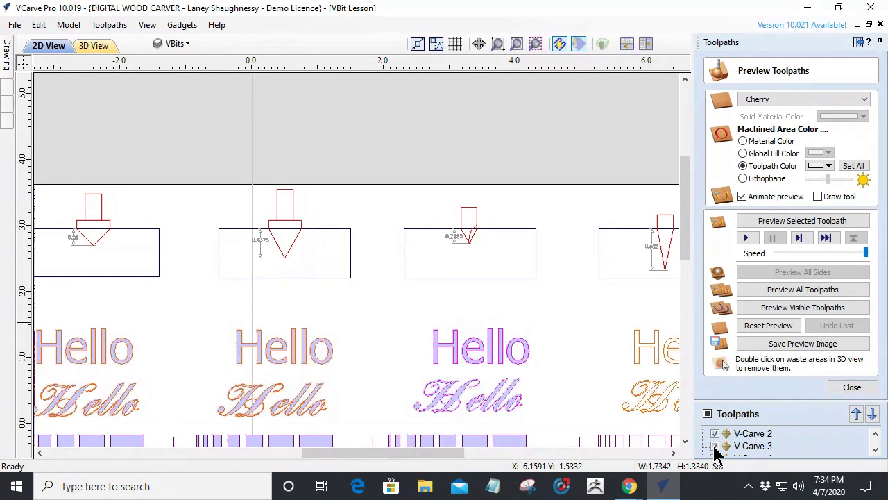
pyautogui.click(805, 307)
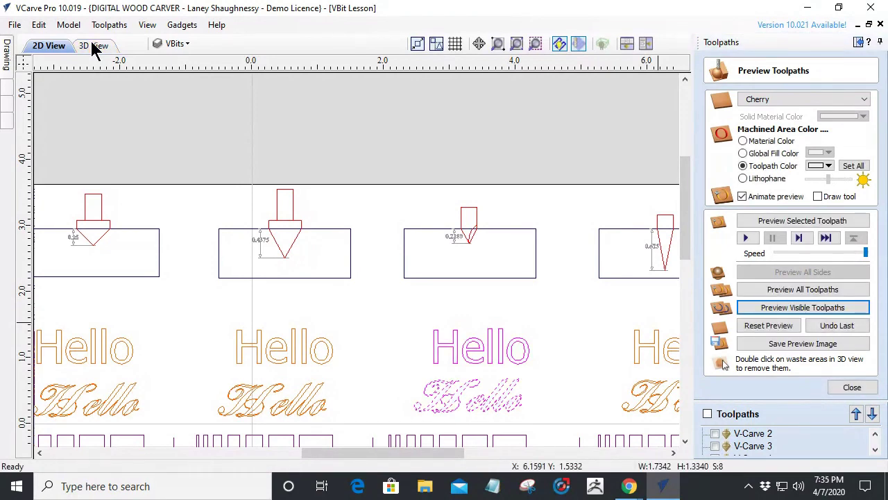
# Step: Compare the three carved columns' Hello lettering and grooves from straight above in the 3D view
pyautogui.click(96, 45)
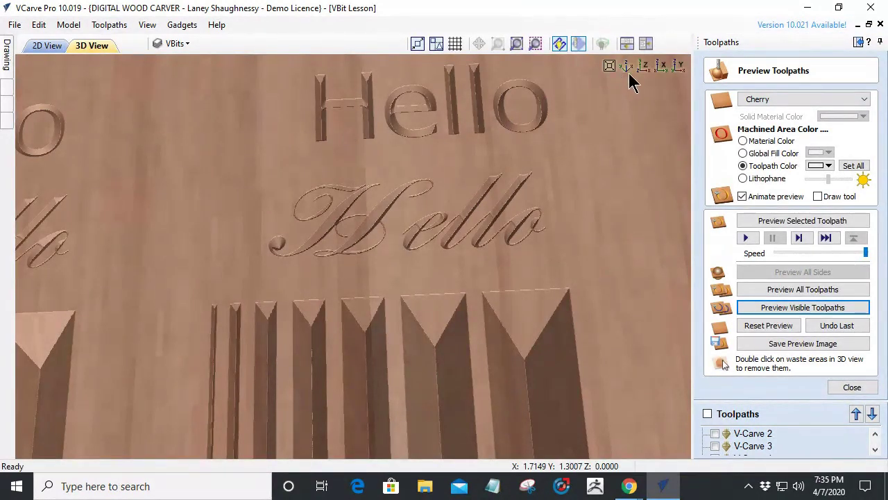
pyautogui.click(653, 68)
pyautogui.click(651, 68)
pyautogui.scroll(4, 401, 215)
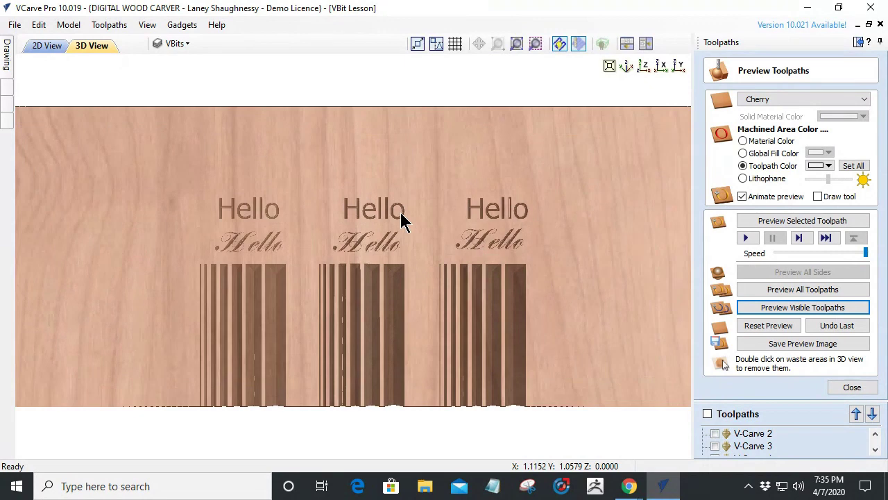
pyautogui.scroll(2, 421, 231)
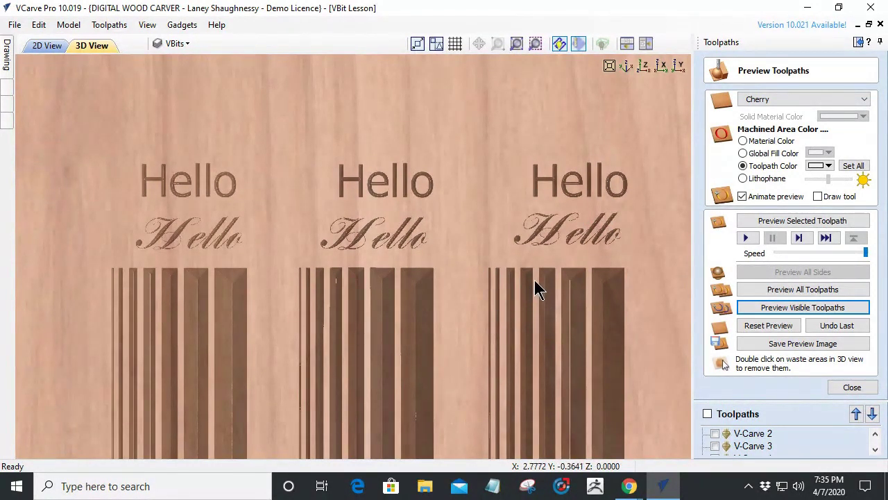
pyautogui.scroll(-2, 470, 196)
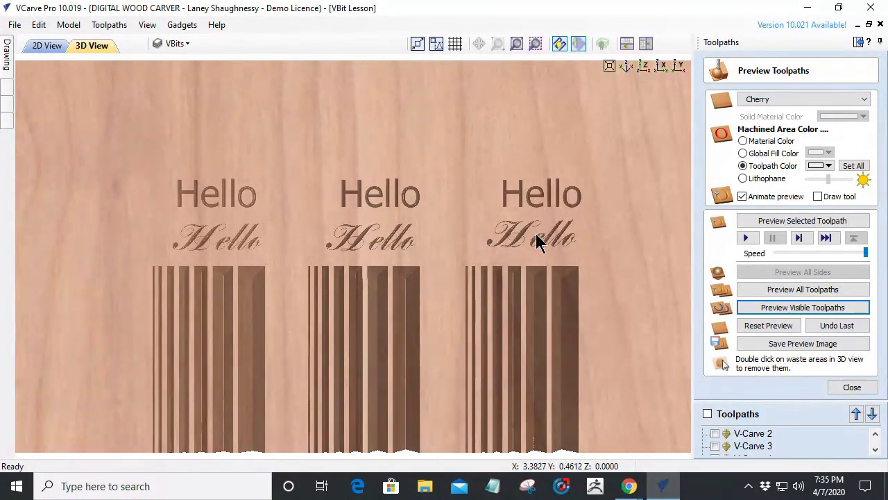
# Step: Examine the groove profiles and cut depths of the three columns at the board's front edge and from angled 3D views
pyautogui.moveTo(450, 397); pyautogui.dragTo(482, 190)
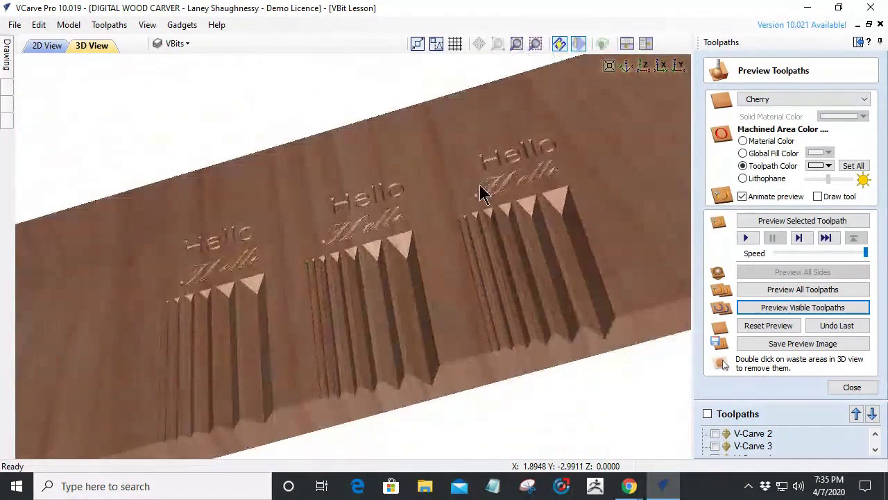
pyautogui.scroll(-2, 679, 78)
pyautogui.click(677, 69)
pyautogui.scroll(3, 419, 252)
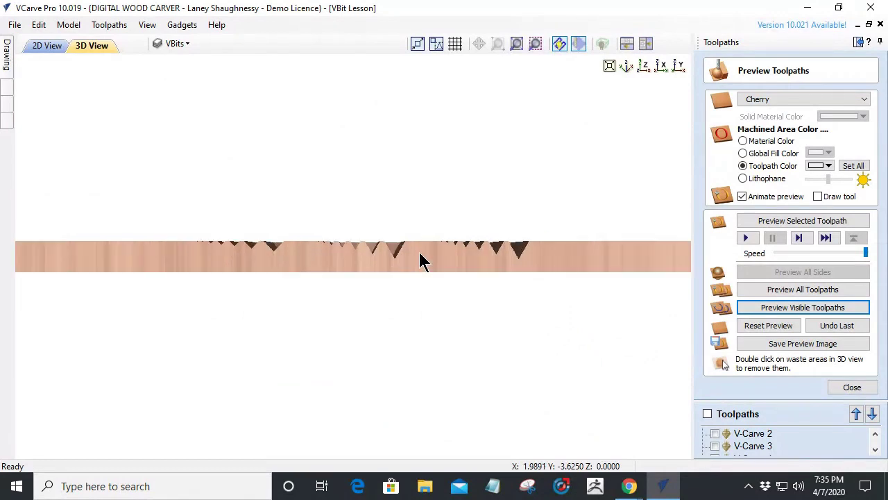
pyautogui.moveTo(489, 264); pyautogui.dragTo(496, 283)
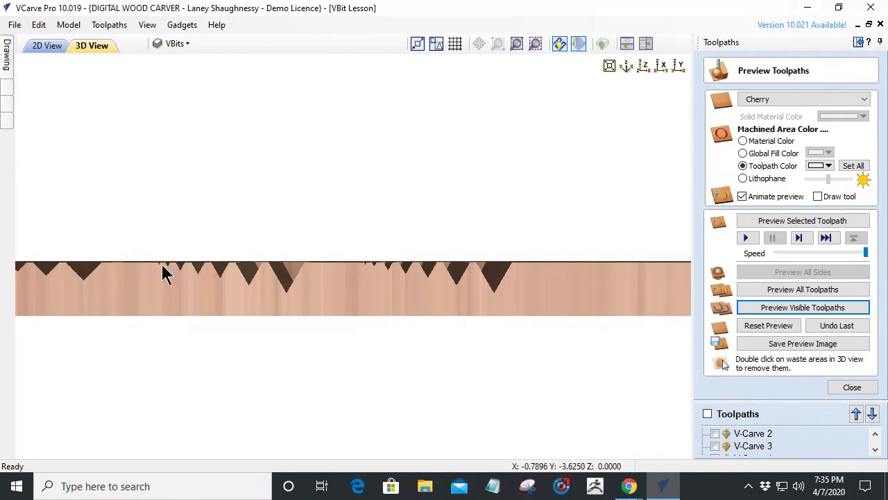
pyautogui.moveTo(383, 298); pyautogui.dragTo(371, 424)
pyautogui.scroll(-5, 359, 306)
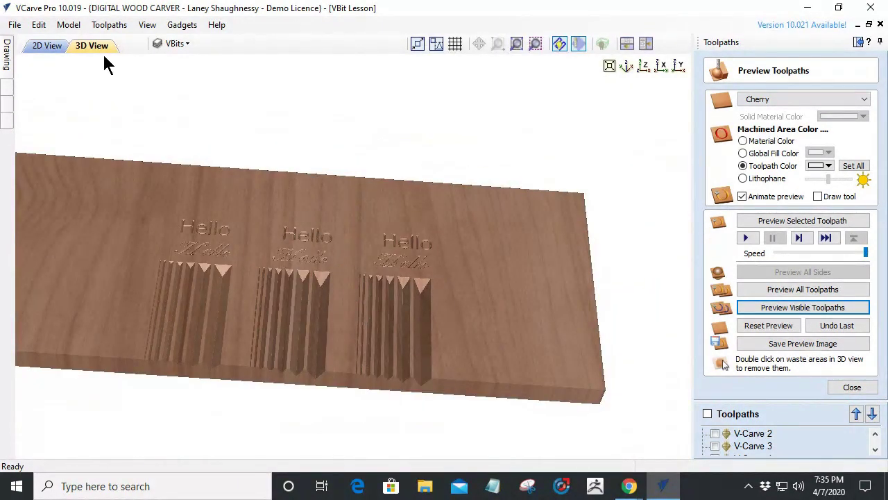
# Step: Review all five V-bit profiles with their Hello texts and groove vectors in the 2D layout
pyautogui.click(48, 45)
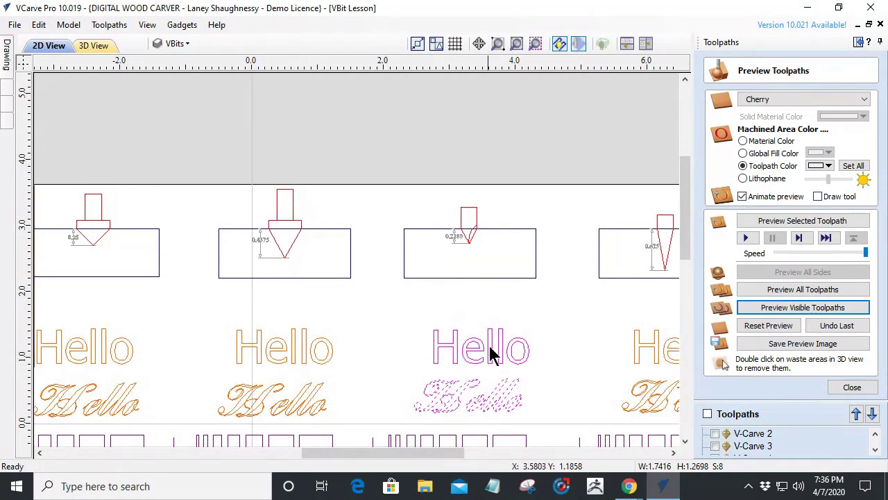
pyautogui.scroll(-3, 479, 346)
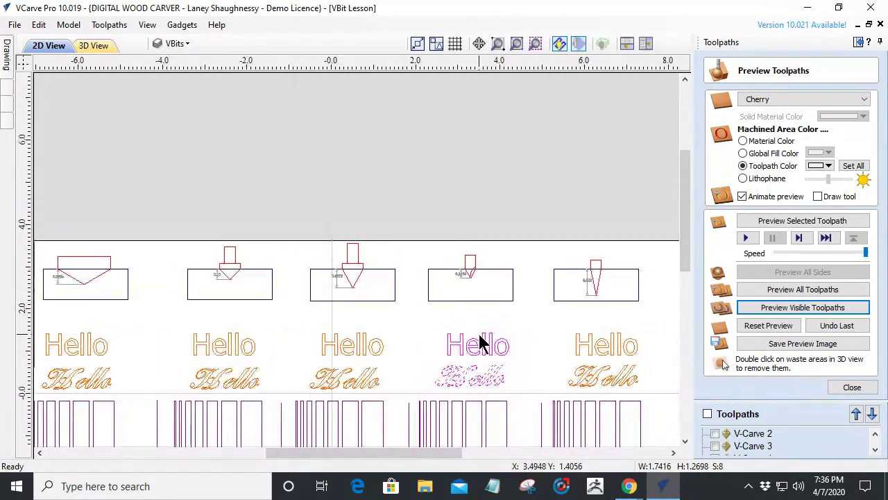
pyautogui.scroll(-3, 495, 389)
pyautogui.scroll(3, 490, 396)
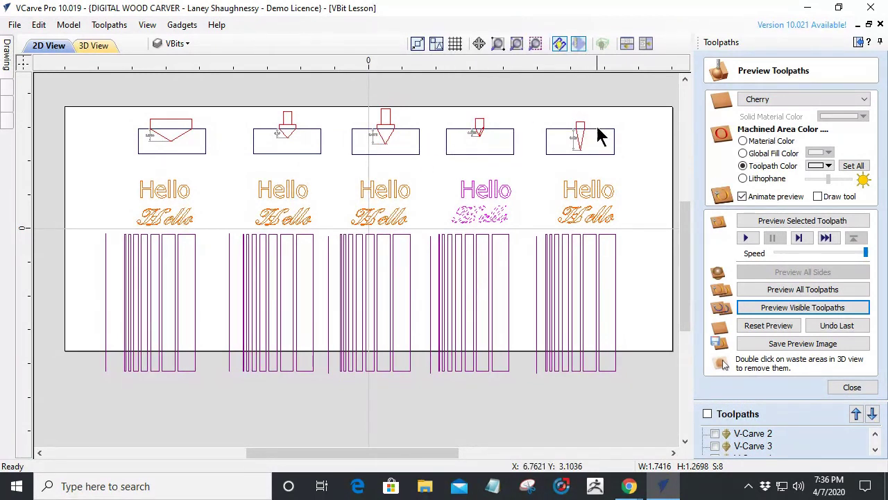
# Step: Examine the rightmost V-bit profile and its depth dimension beside the neighbouring bit profiles in the 2D layout
pyautogui.scroll(4, 617, 141)
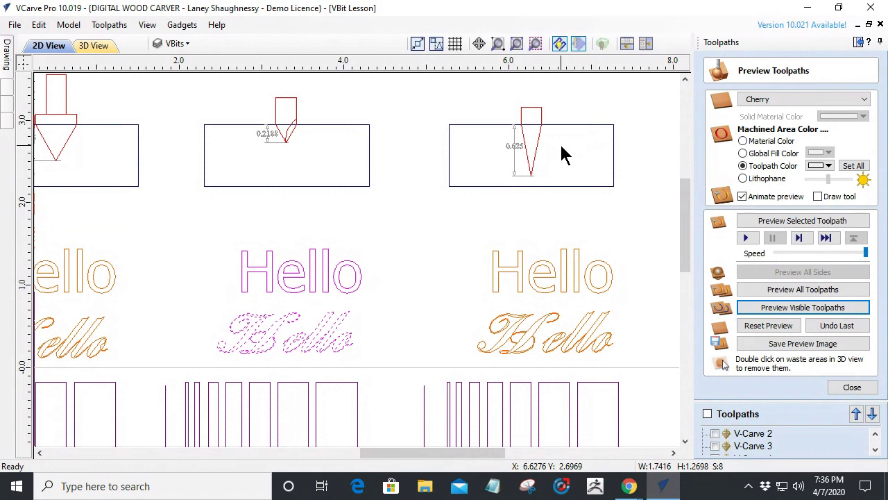
pyautogui.scroll(3, 560, 153)
pyautogui.scroll(-2, 561, 153)
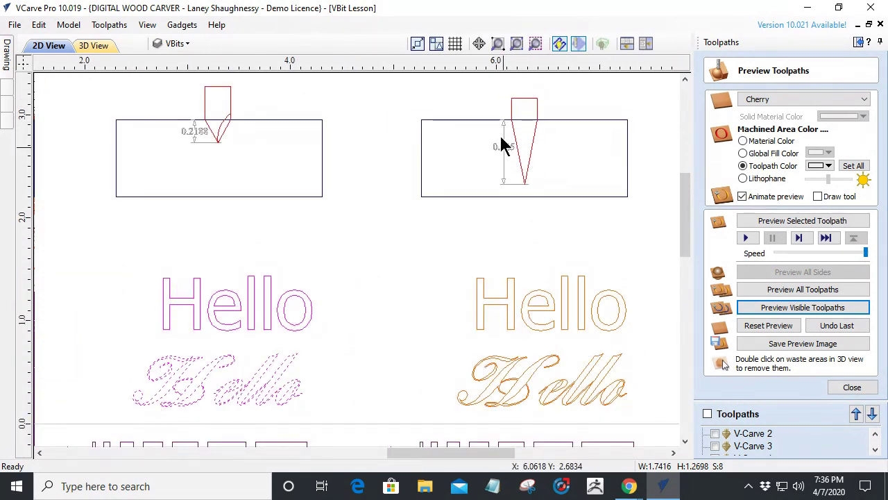
pyautogui.scroll(2, 534, 167)
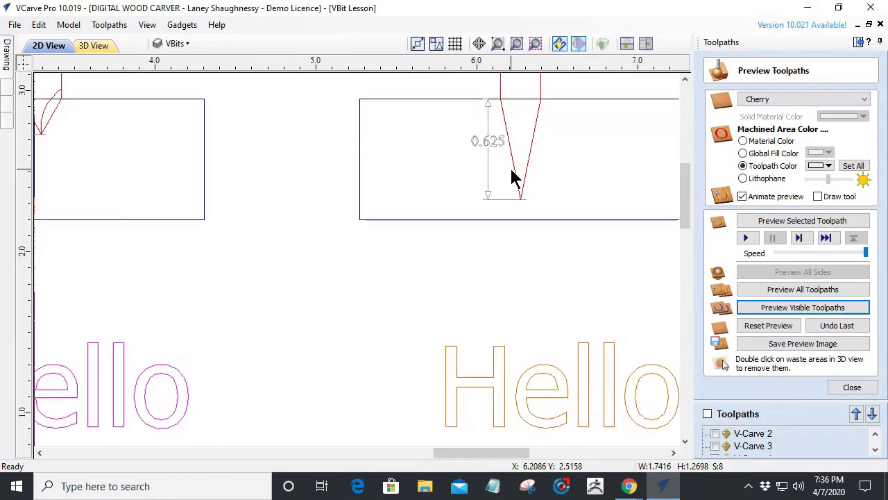
pyautogui.scroll(-4, 511, 174)
pyautogui.scroll(-1, 730, 446)
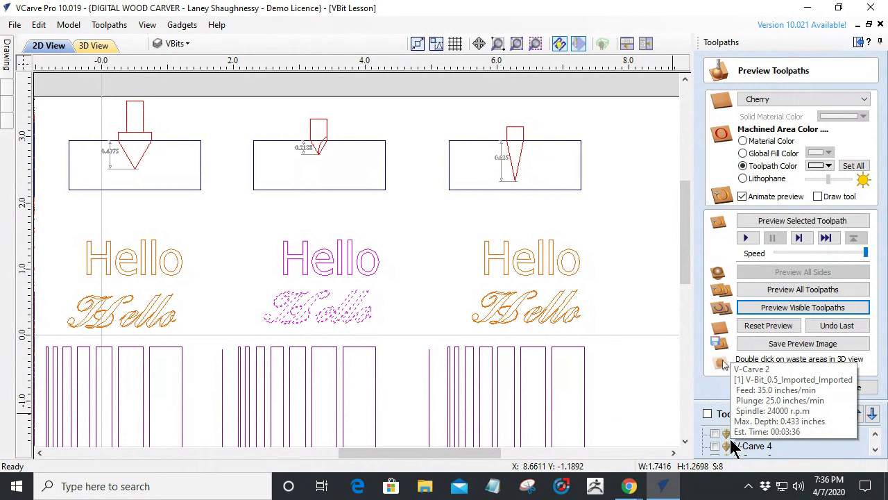
# Step: Simulate the V-Carve 7 and V-Carve 8 toolpaths together as visible toolpaths
pyautogui.click(714, 445)
pyautogui.scroll(-3, 717, 439)
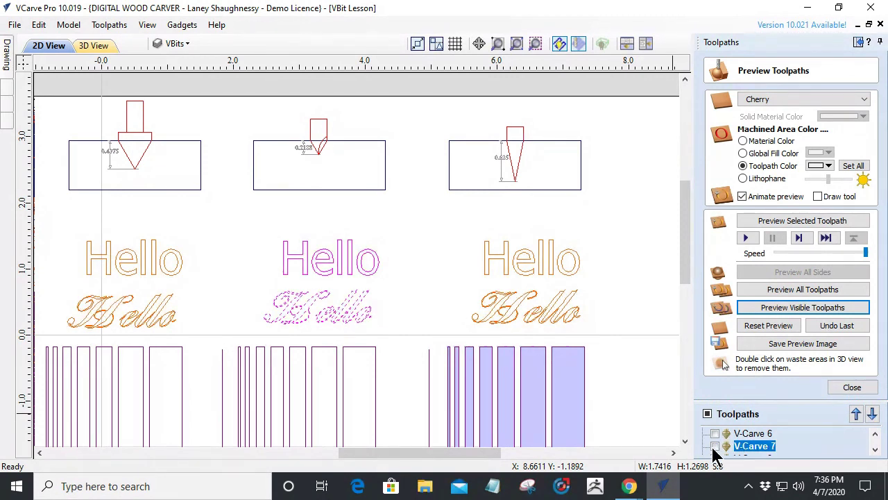
pyautogui.scroll(-2, 715, 454)
pyautogui.click(715, 434)
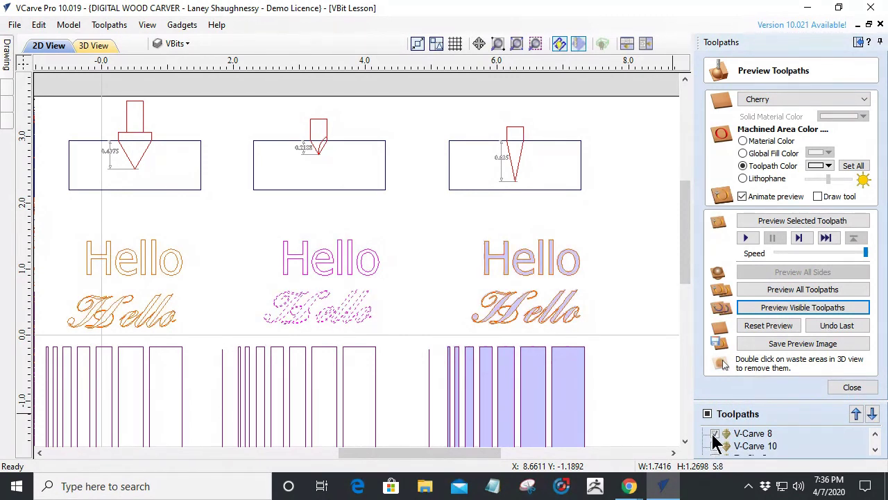
pyautogui.click(784, 308)
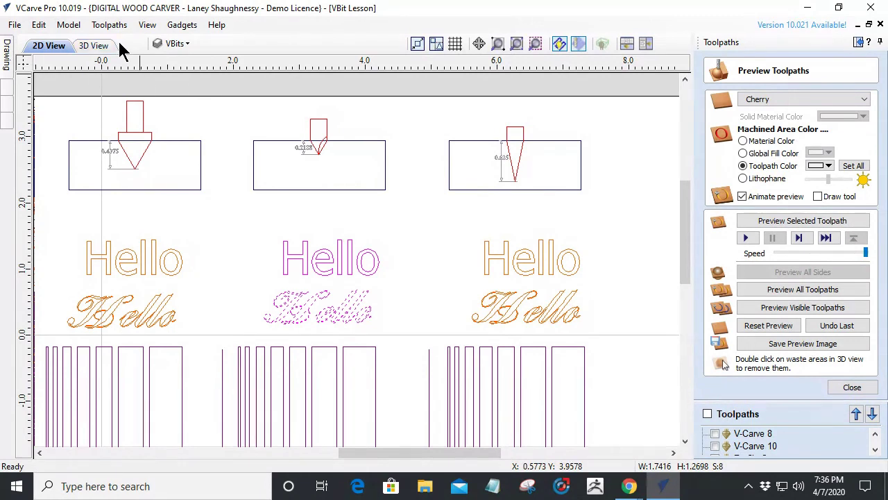
# Step: Compare the rightmost column's carved lettering and grooves with the other three from an angle and from straight above in 3D
pyautogui.click(92, 48)
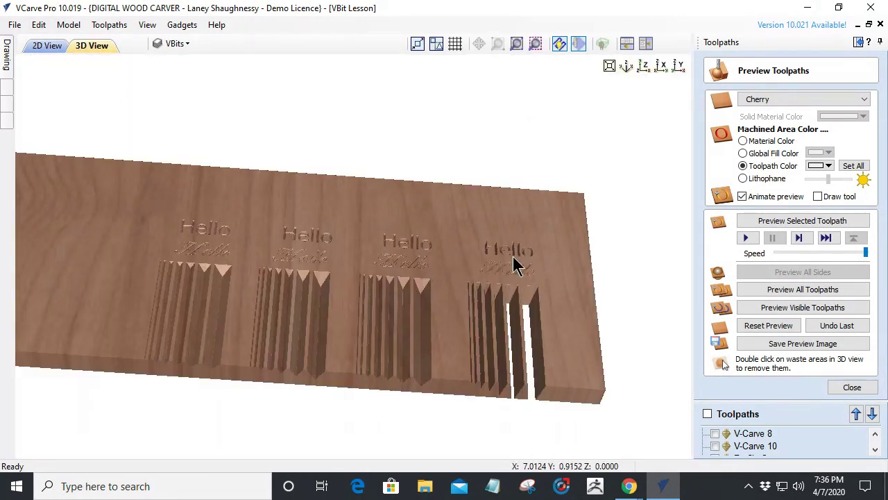
pyautogui.scroll(-4, 485, 262)
pyautogui.moveTo(335, 273); pyautogui.dragTo(301, 328)
pyautogui.scroll(3, 431, 258)
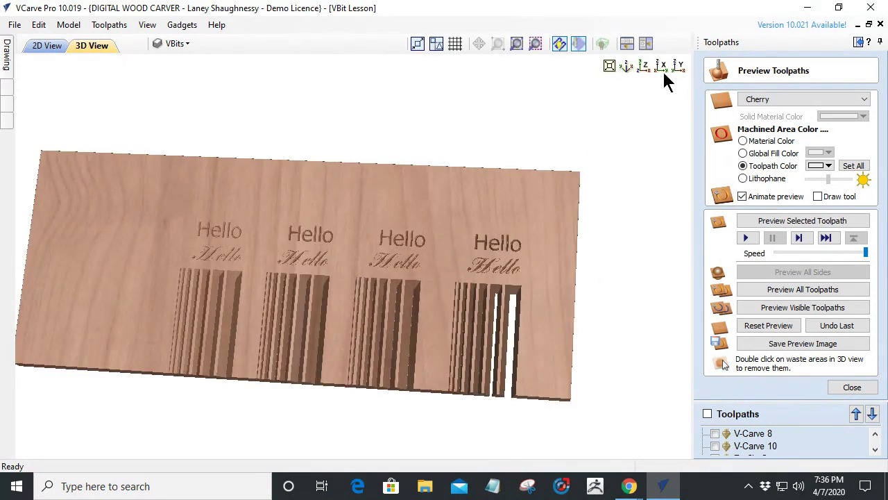
pyautogui.click(644, 66)
pyautogui.moveTo(626, 302); pyautogui.dragTo(523, 301, button='middle')
pyautogui.scroll(2, 526, 303)
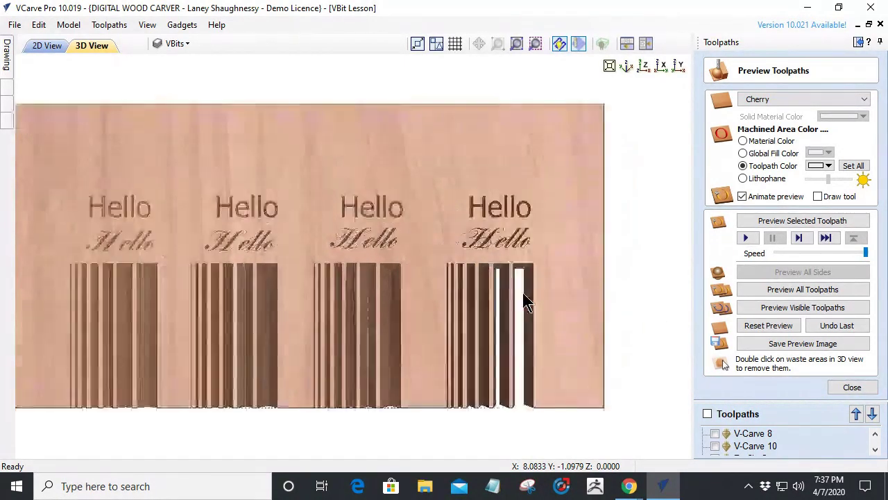
pyautogui.scroll(1, 526, 303)
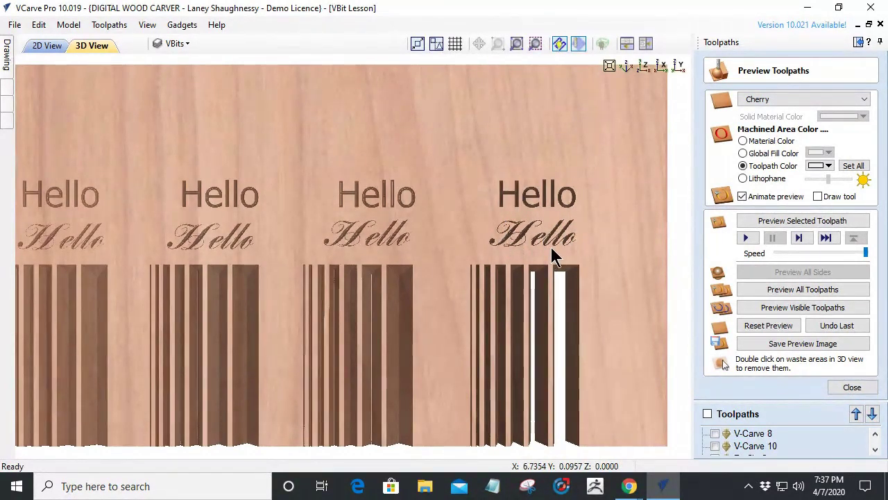
# Step: Inspect the rightmost column's plain and script Hello lettering up close from straight above
pyautogui.scroll(1, 530, 209)
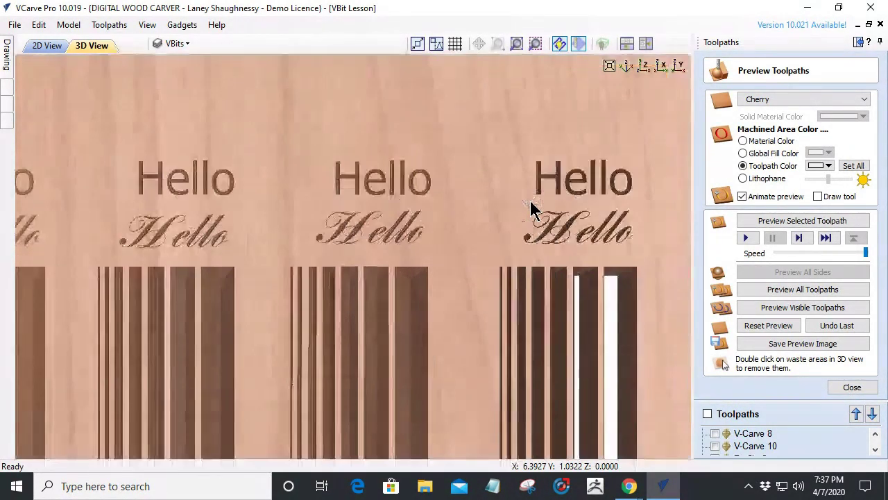
pyautogui.scroll(3, 530, 205)
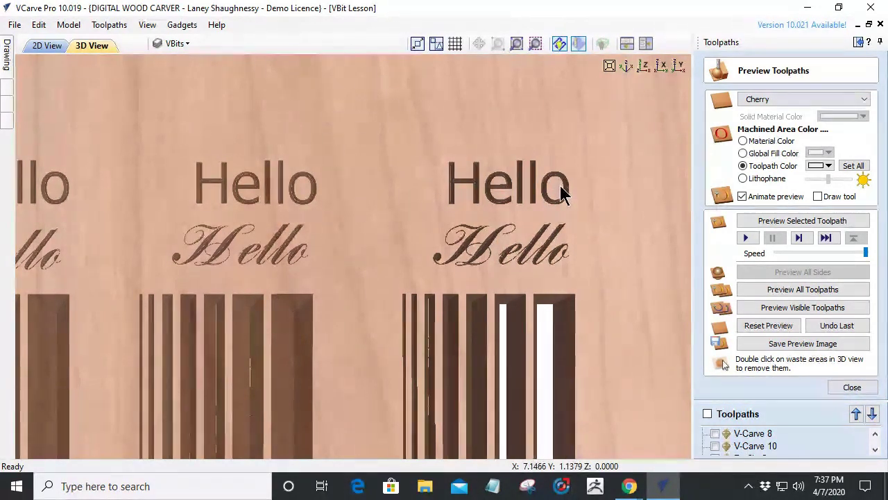
pyautogui.scroll(3, 527, 263)
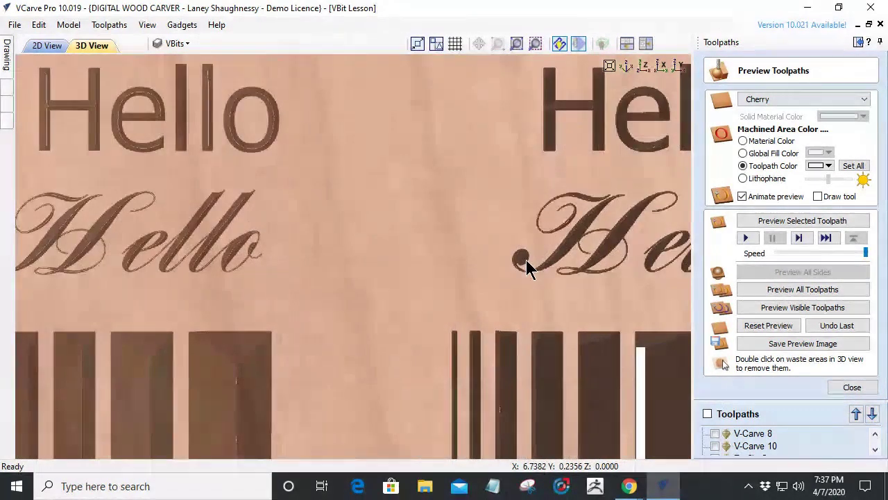
pyautogui.scroll(2, 495, 251)
pyautogui.moveTo(495, 251); pyautogui.dragTo(432, 242, button='middle')
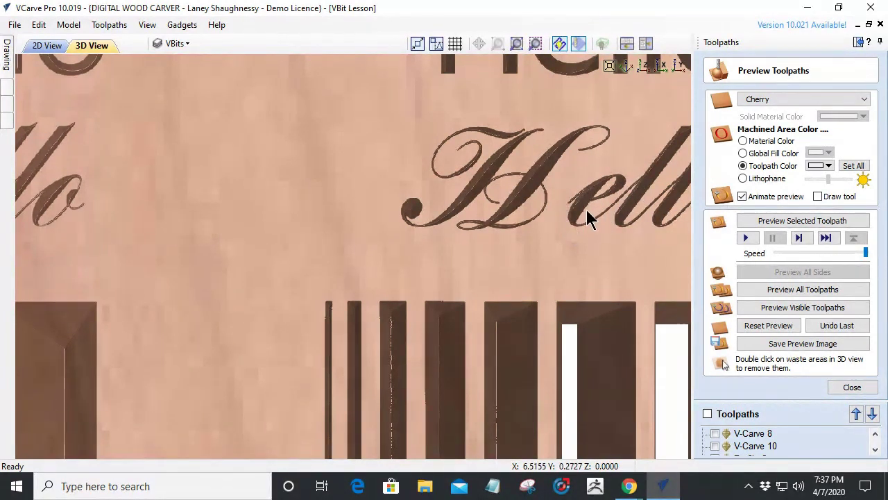
pyautogui.scroll(-5, 472, 215)
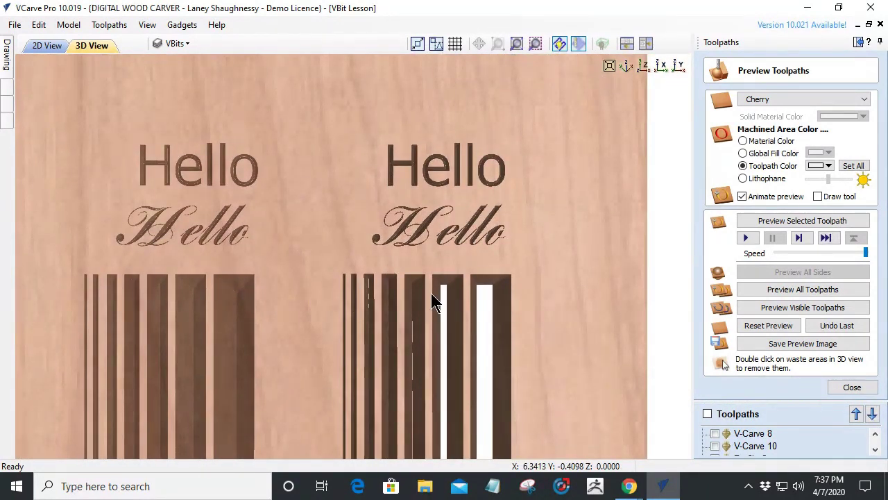
pyautogui.scroll(-3, 432, 290)
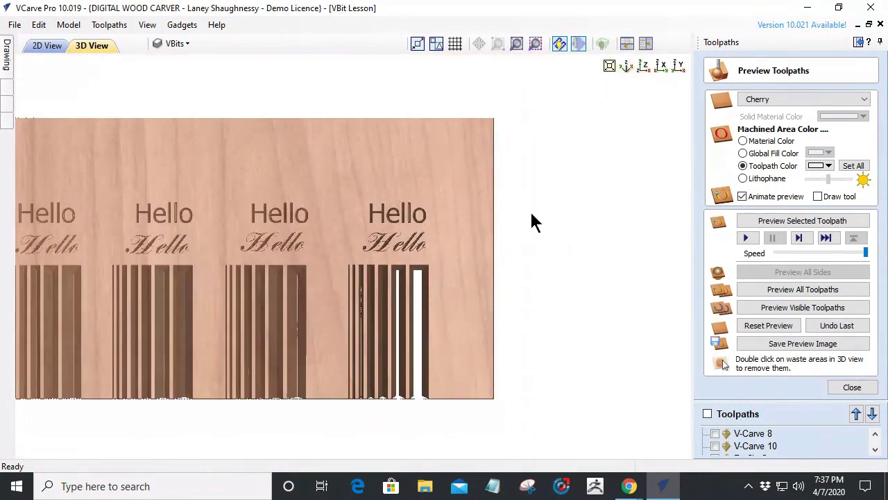
# Step: Examine the rightmost column's groove profiles at the board's front edge, from the narrowest groove to the widest
pyautogui.click(678, 68)
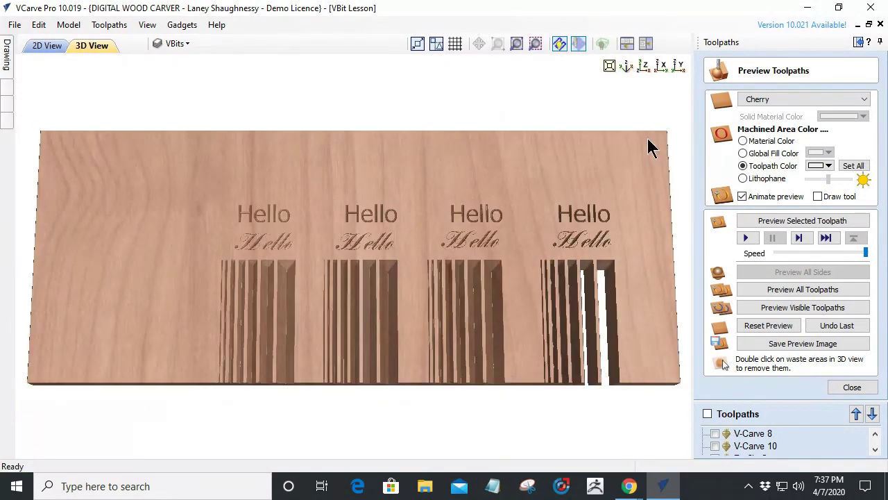
pyautogui.moveTo(572, 260); pyautogui.dragTo(310, 240)
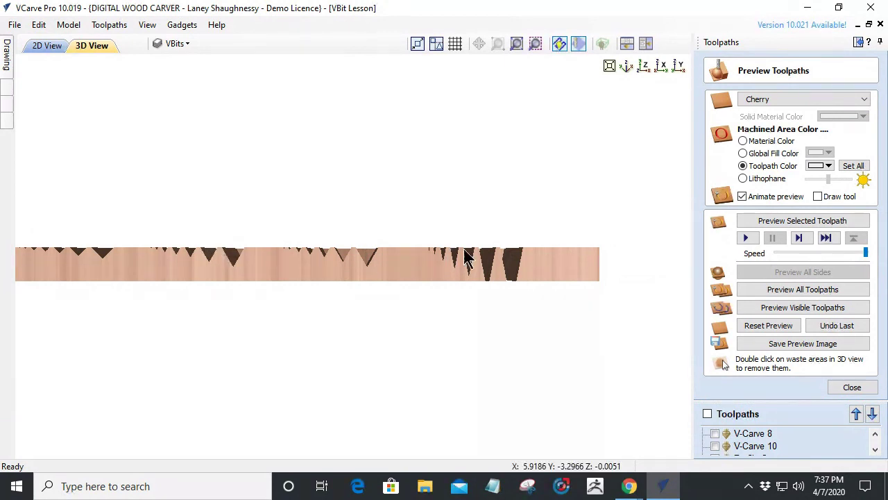
pyautogui.scroll(2, 561, 263)
pyautogui.moveTo(465, 274); pyautogui.dragTo(369, 268)
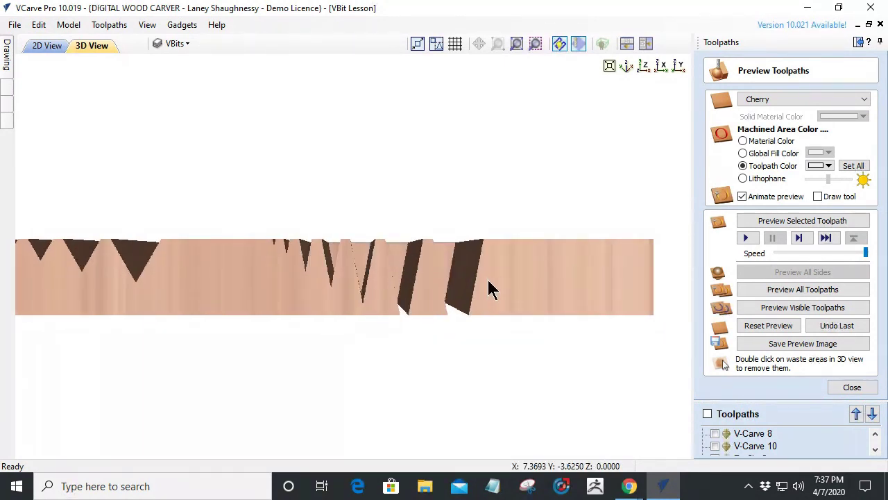
pyautogui.scroll(1, 488, 290)
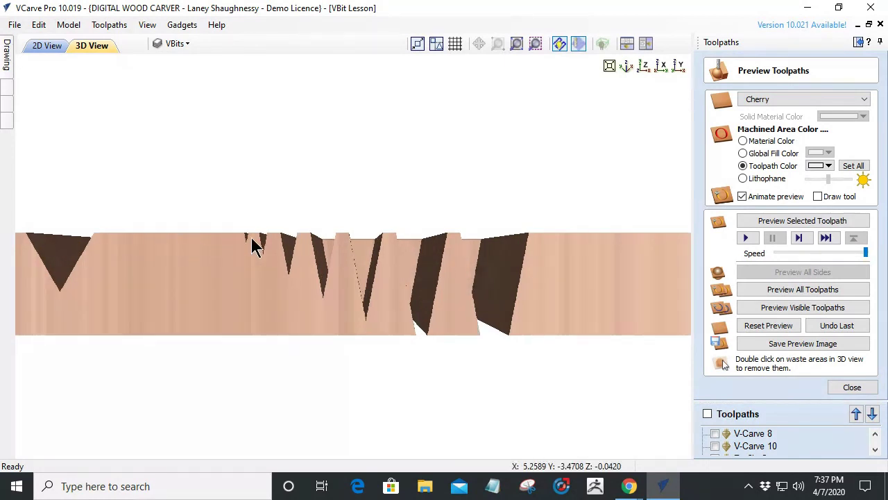
pyautogui.scroll(3, 247, 246)
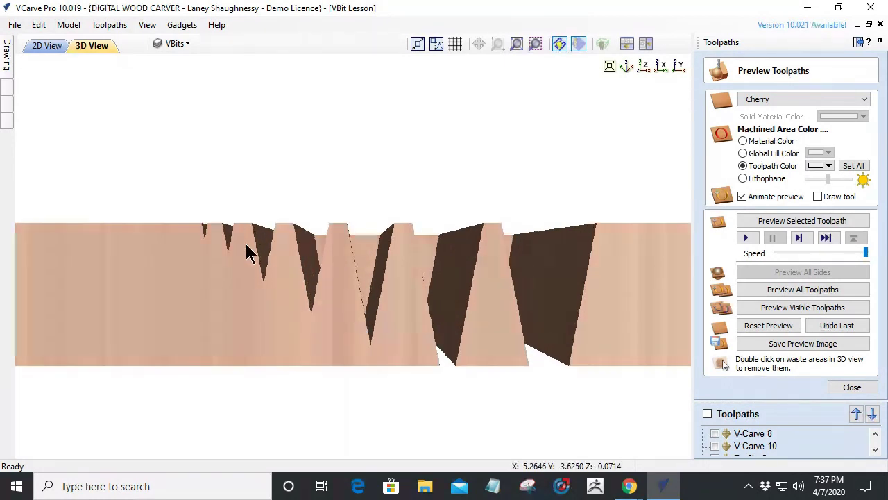
pyautogui.scroll(-1, 247, 246)
pyautogui.scroll(-2, 144, 239)
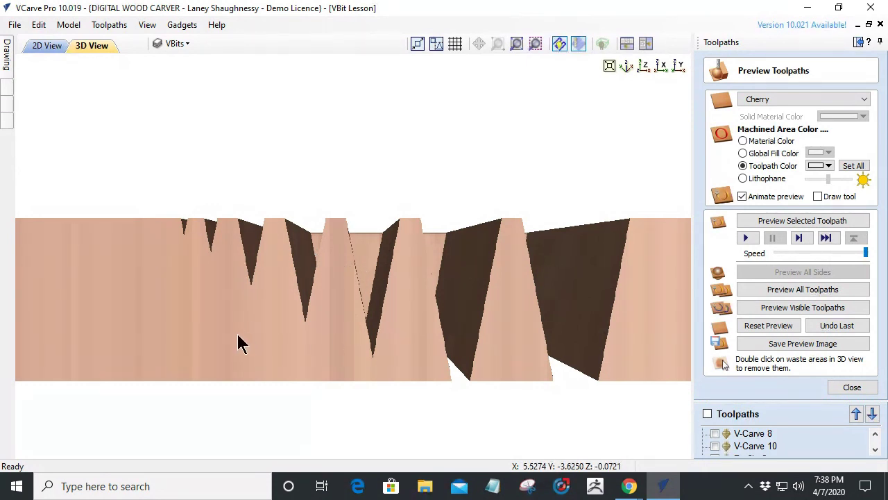
# Step: Inspect the bottoms of the rightmost column's widest grooves at the front edge against the board's thickness
pyautogui.scroll(-3, 258, 308)
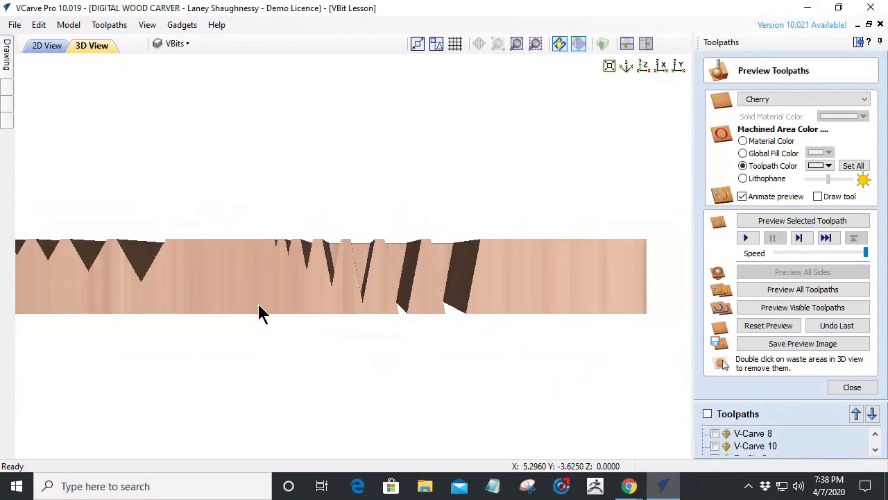
pyautogui.scroll(1, 377, 268)
pyautogui.scroll(1, 374, 256)
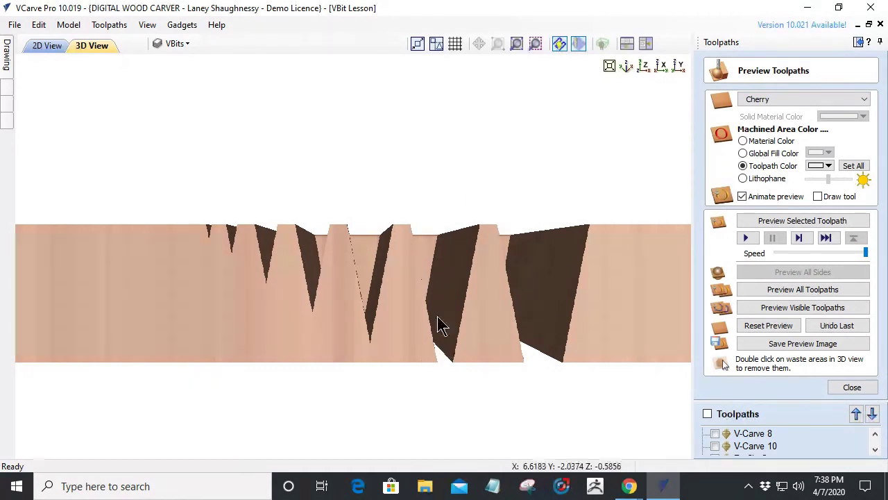
pyautogui.moveTo(432, 312); pyautogui.dragTo(404, 224)
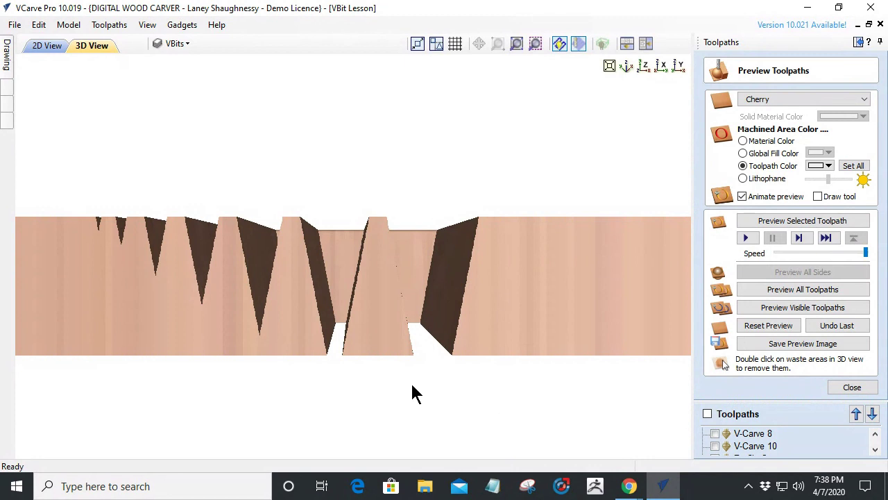
pyautogui.moveTo(463, 378); pyautogui.dragTo(390, 326)
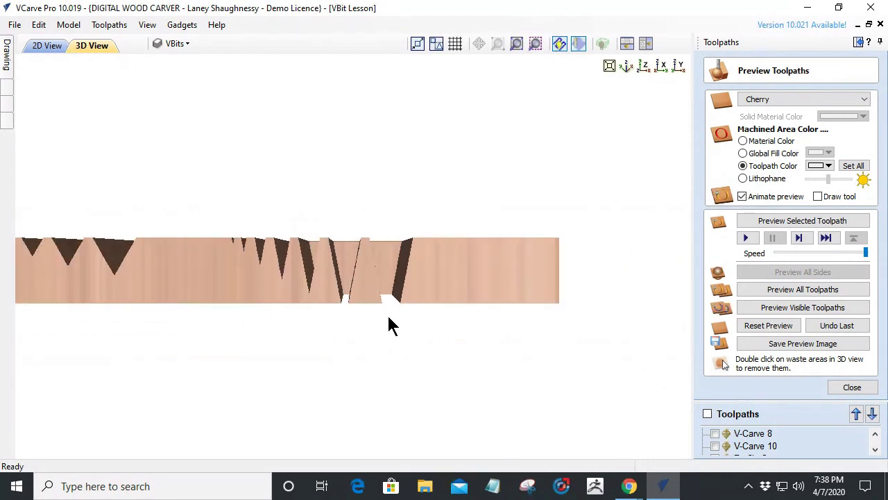
pyautogui.scroll(3, 389, 303)
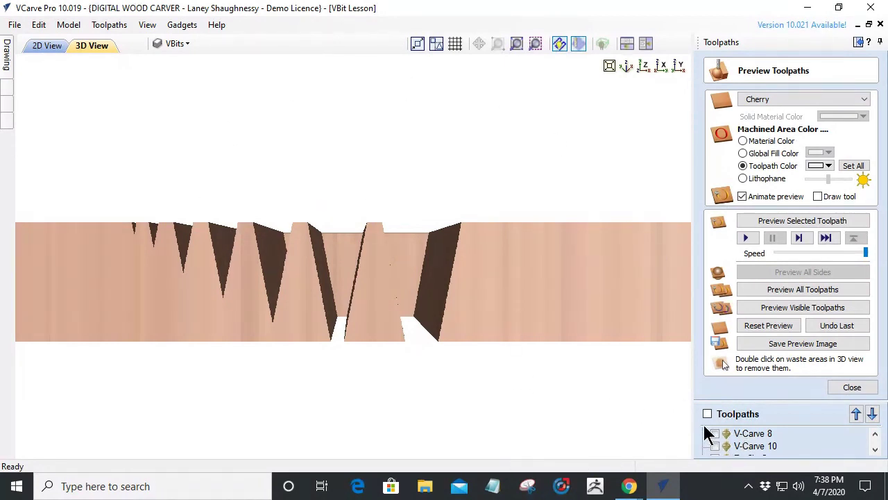
# Step: Set up a V-carve toolpath for the rightmost column's groove vectors using the 0.25-inch, 22-degree V-bit
pyautogui.click(47, 46)
pyautogui.scroll(-3, 385, 162)
pyautogui.moveTo(491, 296); pyautogui.dragTo(410, 277)
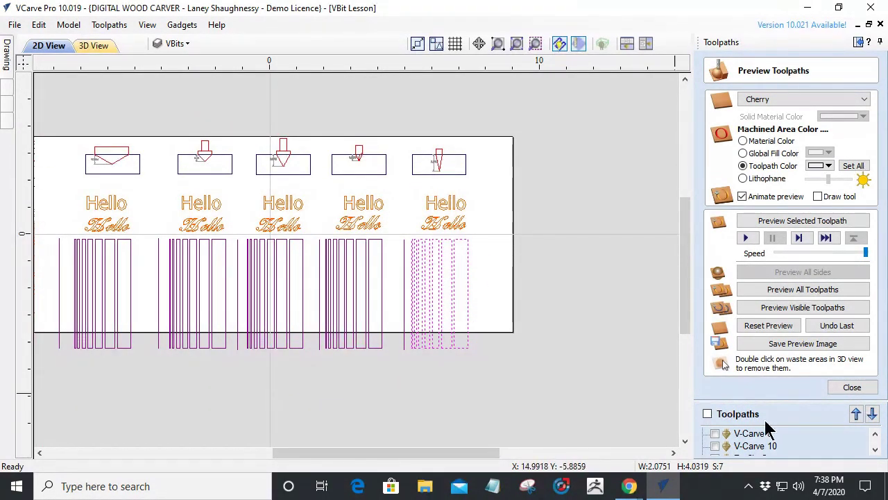
pyautogui.click(852, 388)
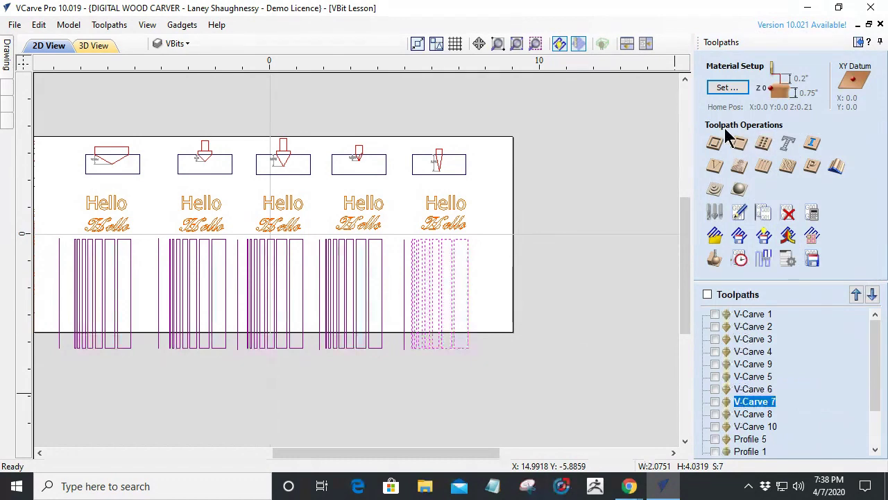
pyautogui.click(715, 166)
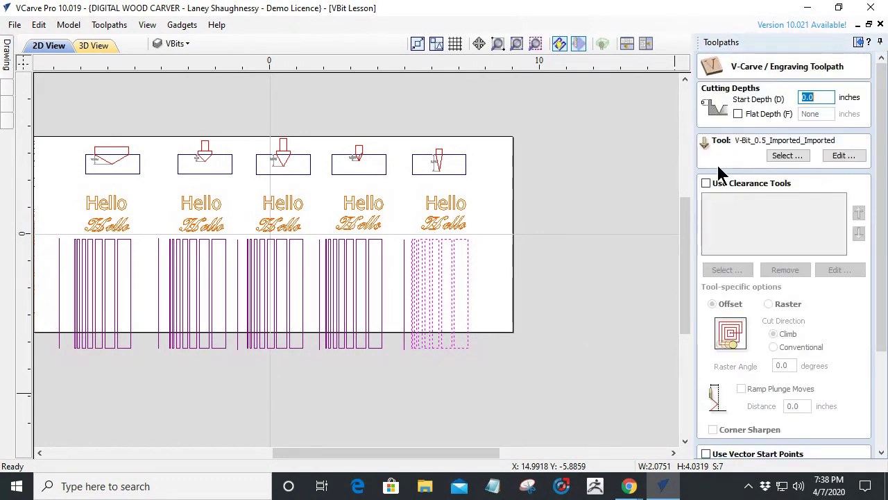
pyautogui.click(784, 154)
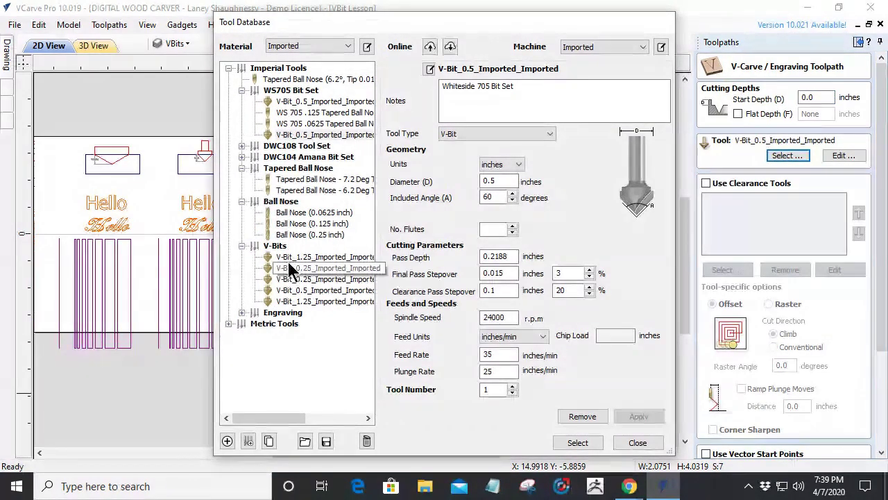
pyautogui.click(294, 269)
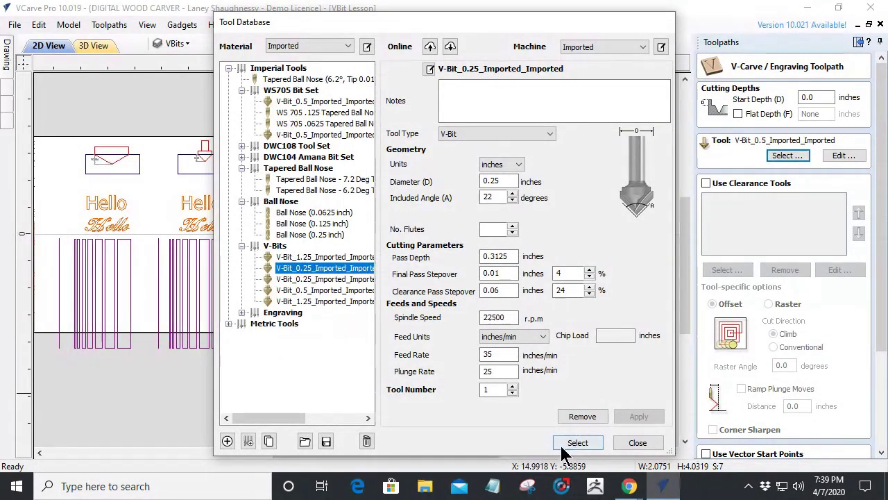
pyautogui.click(578, 442)
# Step: Calculate the V-carve toolpath for the rightmost grooves, allowing it to cut through the material
pyautogui.scroll(-1, 776, 389)
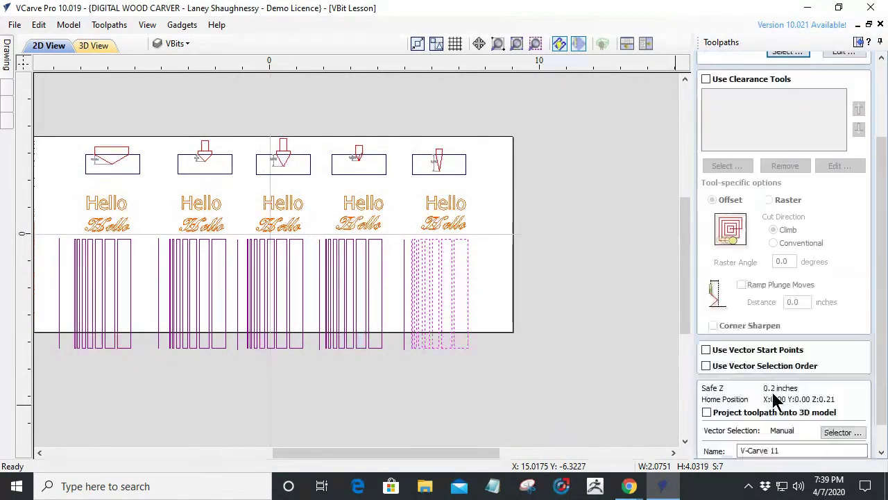
pyautogui.scroll(-1, 706, 448)
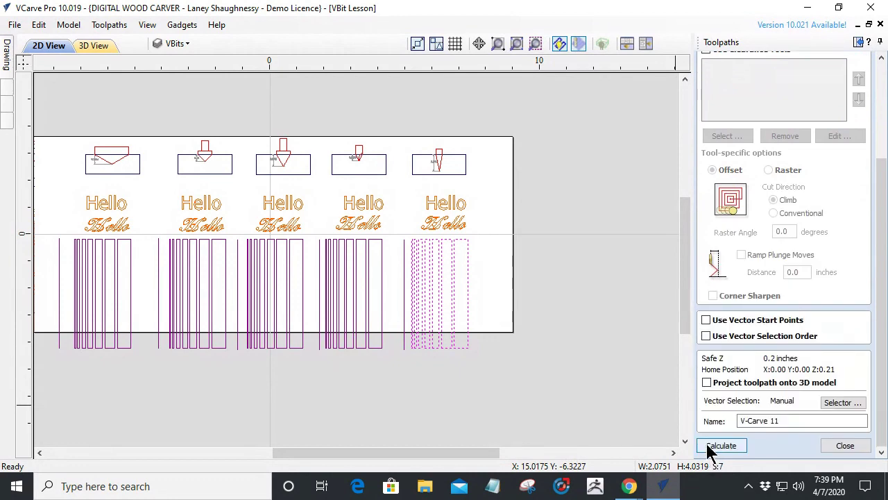
pyautogui.click(707, 445)
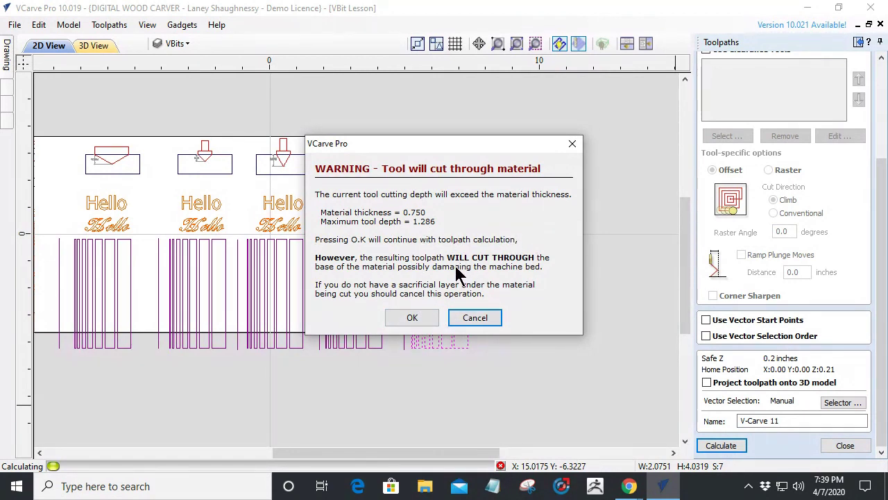
pyautogui.click(399, 318)
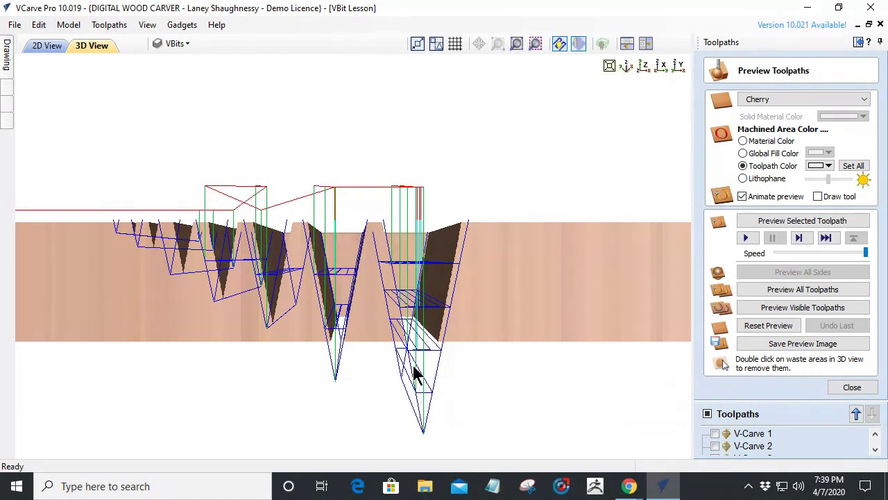
# Step: Examine the calculated toolpath's depth against the board's thickness at the front edge, hiding all toolpaths for a view from above
pyautogui.moveTo(377, 337); pyautogui.dragTo(451, 297)
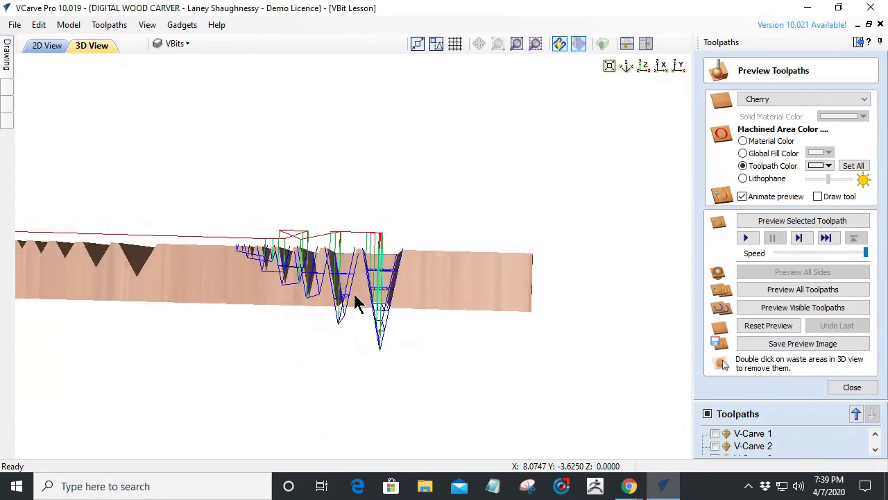
pyautogui.moveTo(225, 287); pyautogui.dragTo(412, 187)
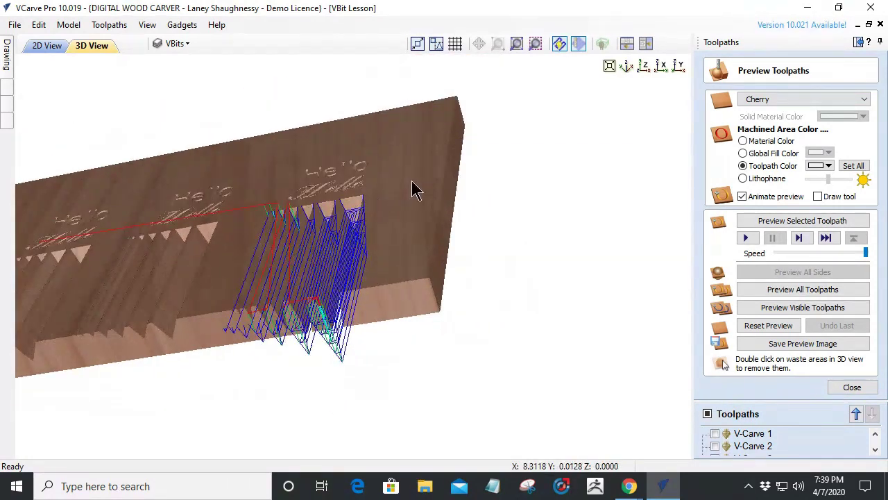
pyautogui.click(707, 414)
pyautogui.click(707, 414)
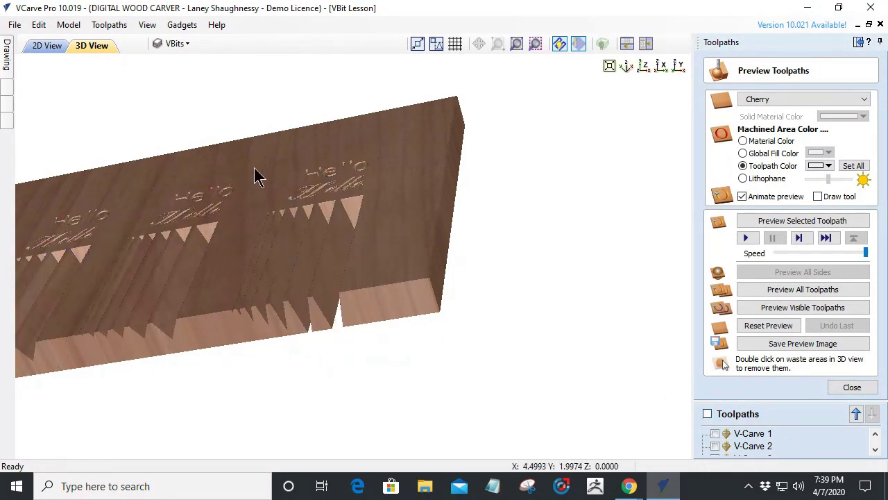
pyautogui.click(645, 66)
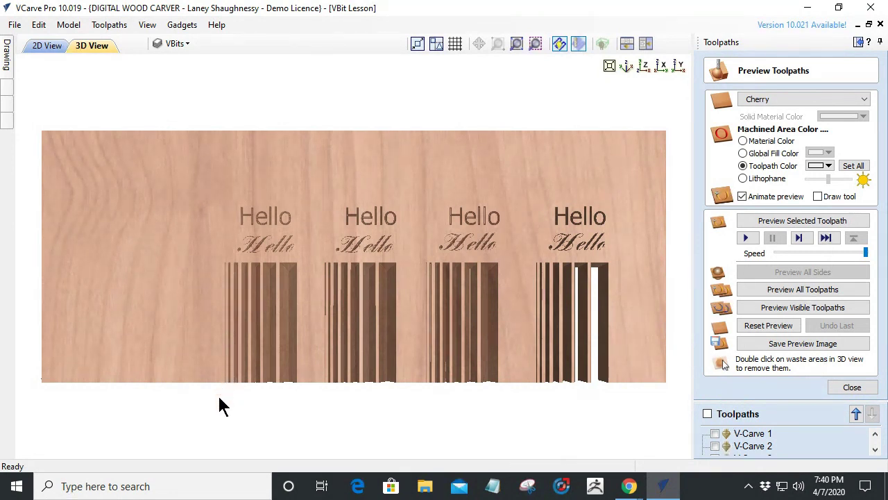
# Step: Point out the single vertical line vectors beside the groove columns in 2D by selecting them one after another
pyautogui.click(48, 46)
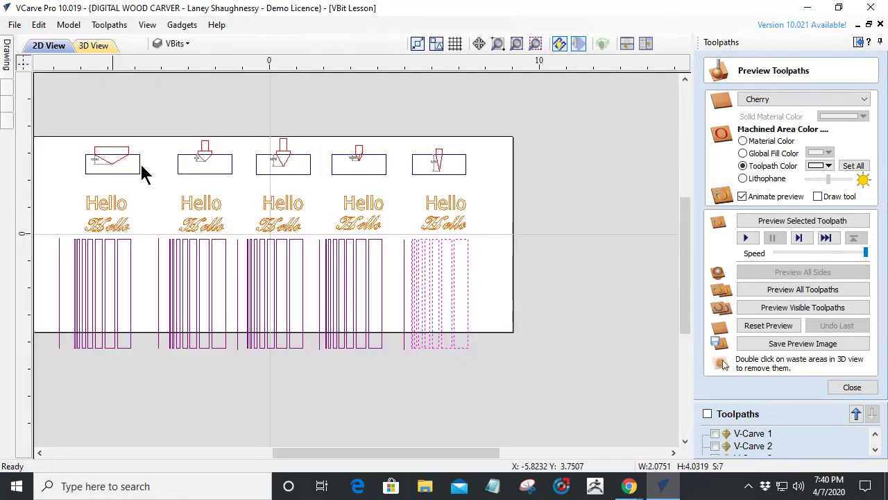
pyautogui.click(404, 298)
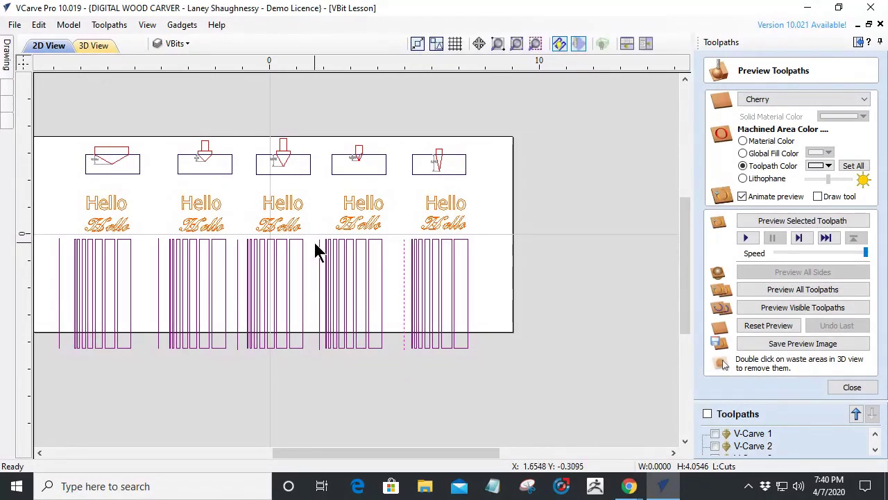
pyautogui.click(319, 267)
pyautogui.click(159, 283)
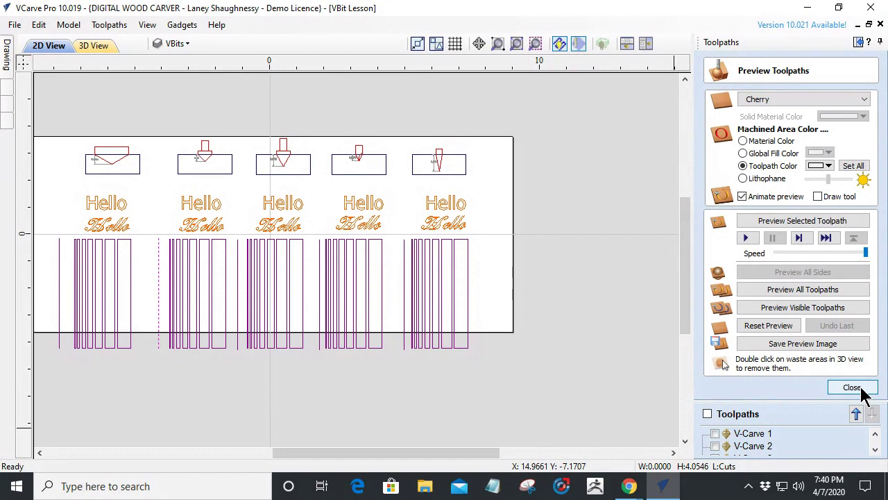
# Step: Make the Profile 1, Profile 2, Profile 3 and Profile 4 toolpaths visible in the toolpath manager
pyautogui.click(754, 419)
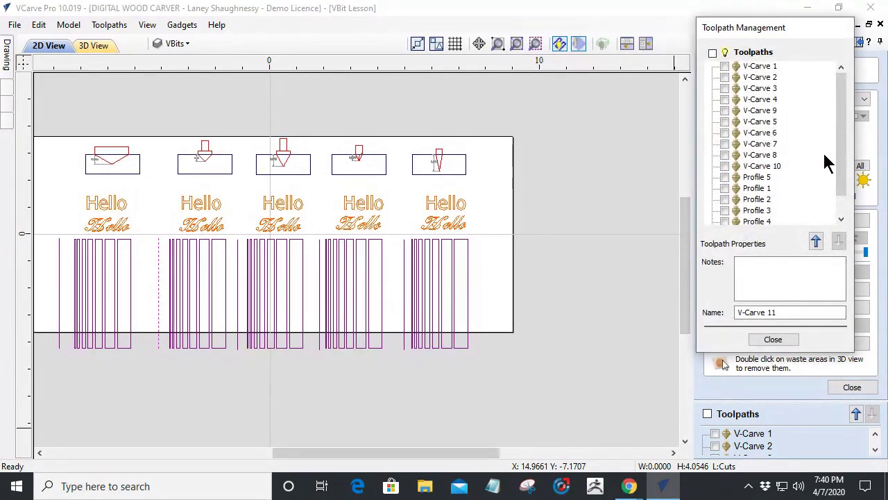
pyautogui.moveTo(842, 162); pyautogui.dragTo(840, 188)
pyautogui.moveTo(753, 33); pyautogui.dragTo(589, 87)
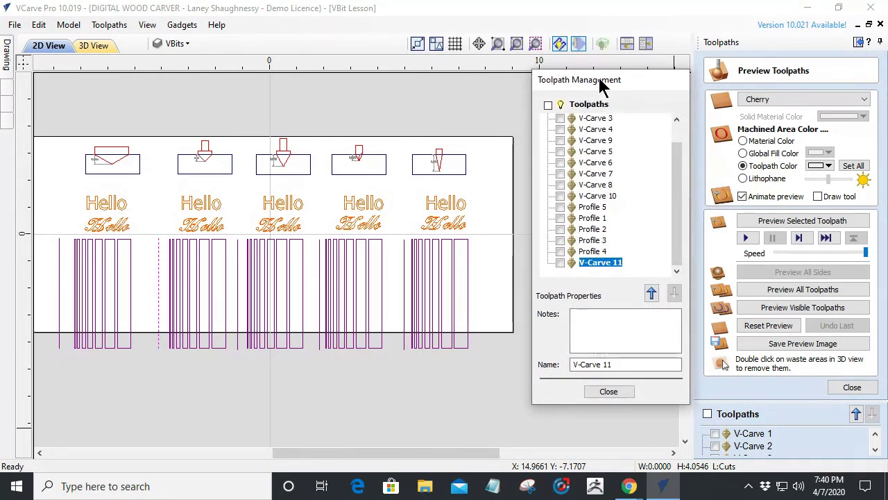
pyautogui.click(616, 392)
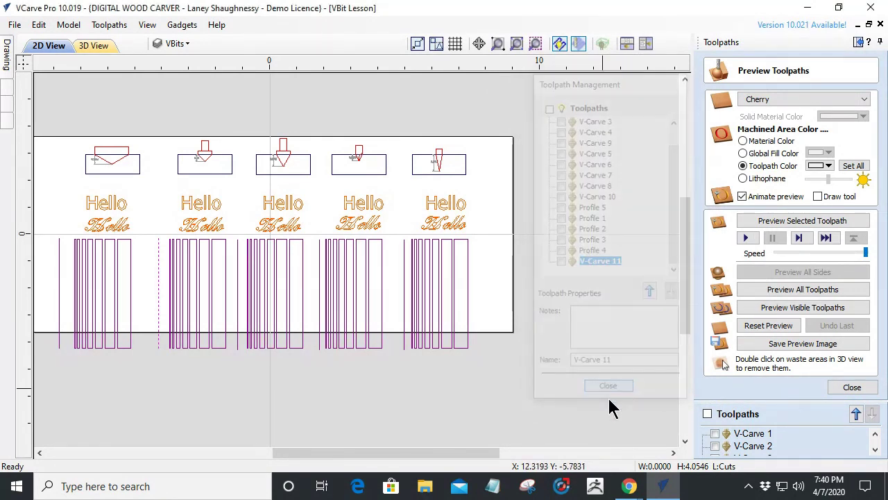
pyautogui.doubleClick(744, 417)
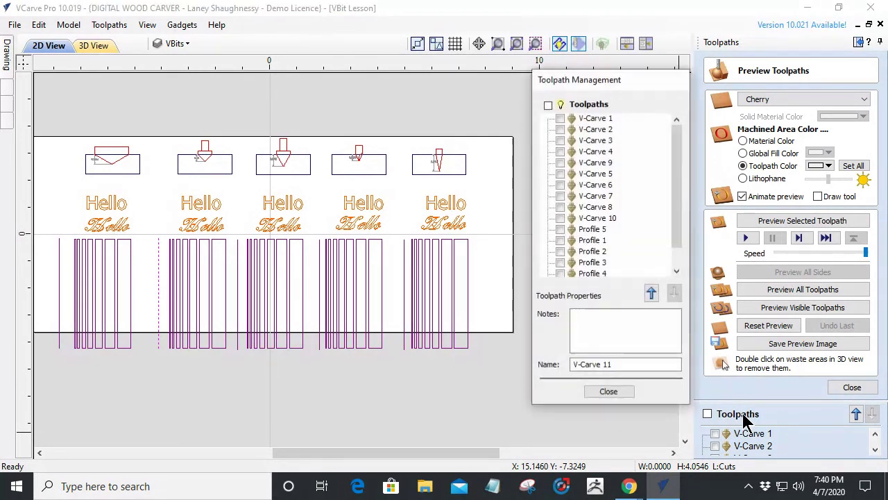
pyautogui.click(559, 241)
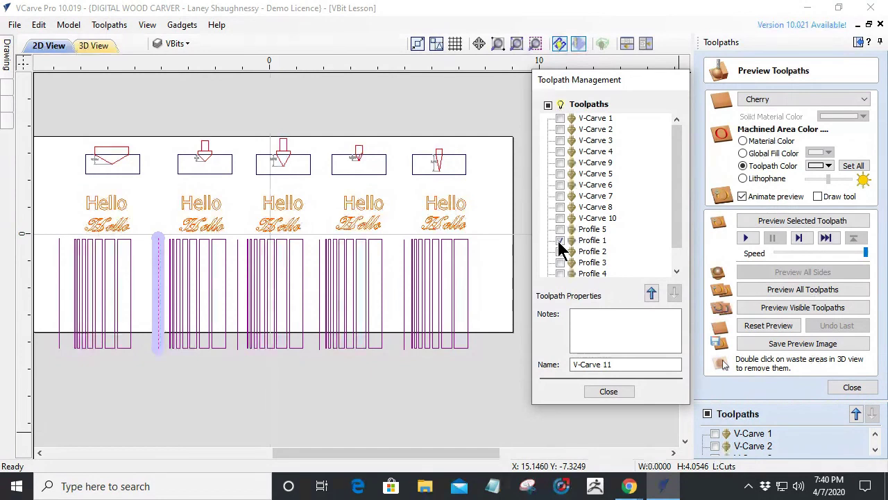
pyautogui.click(560, 251)
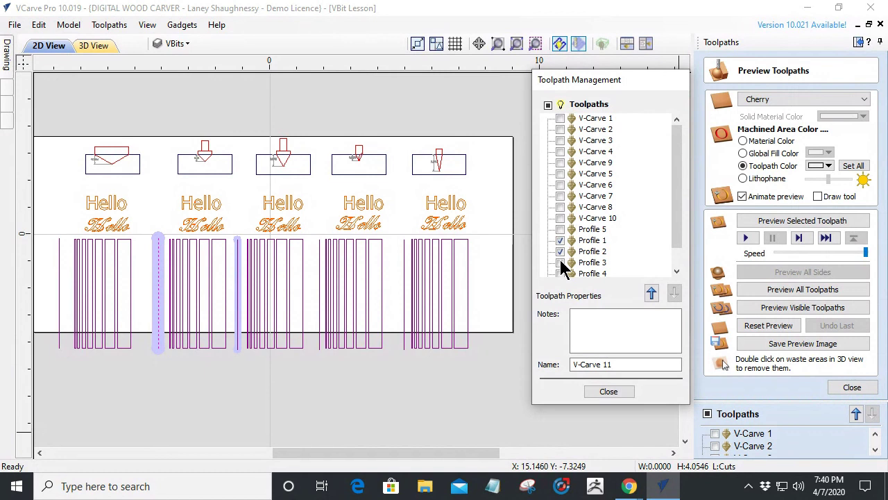
pyautogui.click(561, 262)
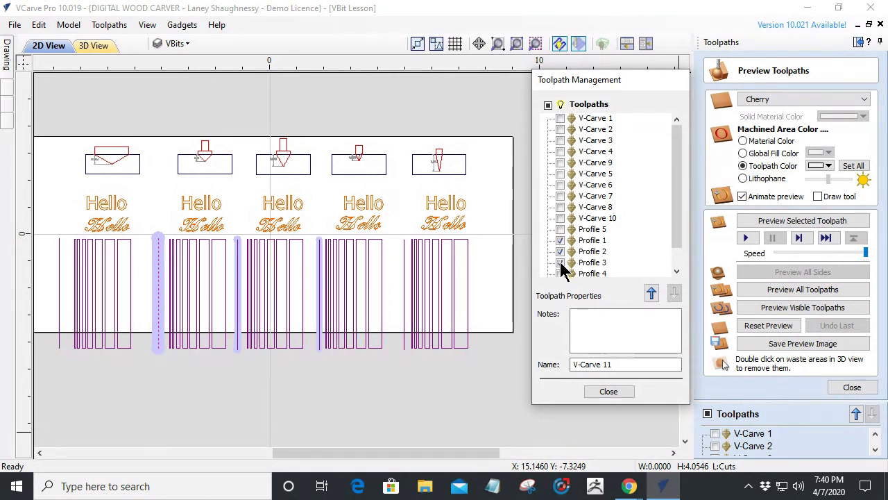
pyautogui.click(559, 252)
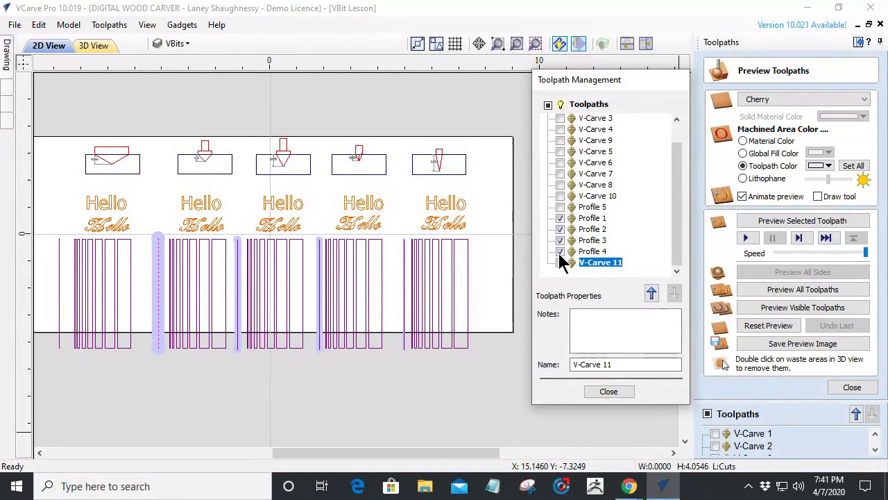
# Step: Check which vectors V-Carve 11 covers by showing and hiding it, and delete that toolpath
pyautogui.click(560, 262)
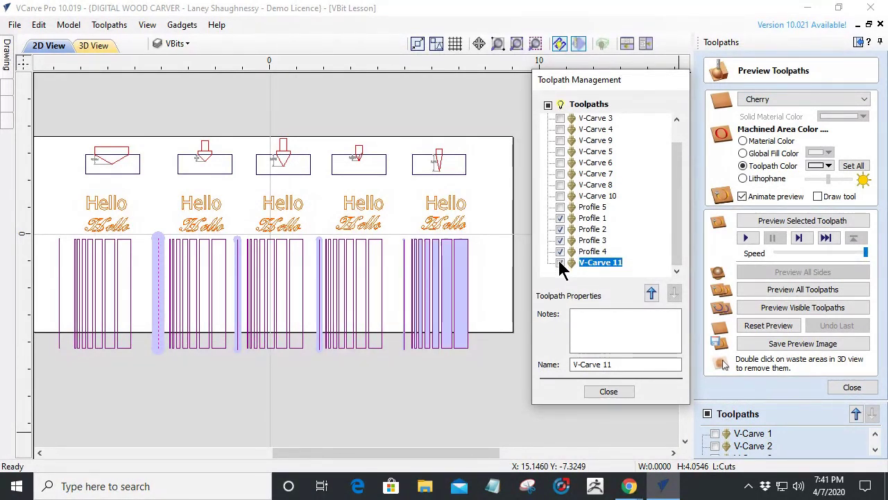
pyautogui.click(560, 263)
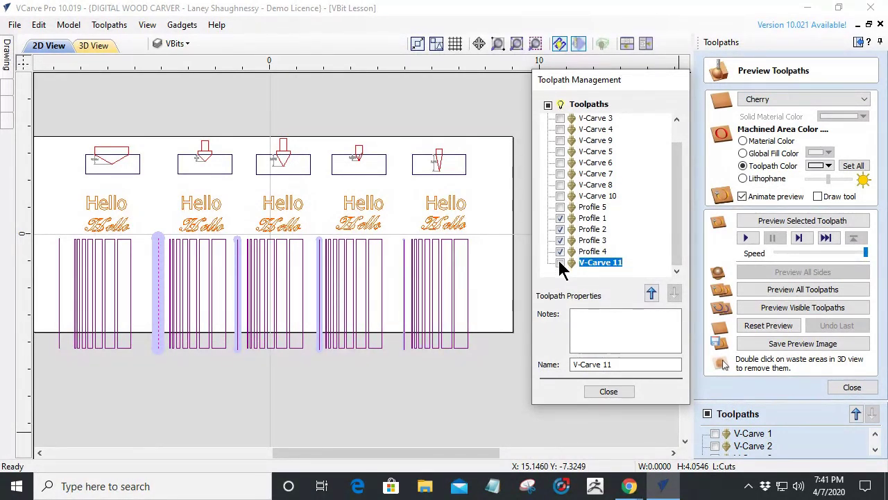
pyautogui.rightClick(603, 267)
pyautogui.moveTo(631, 424)
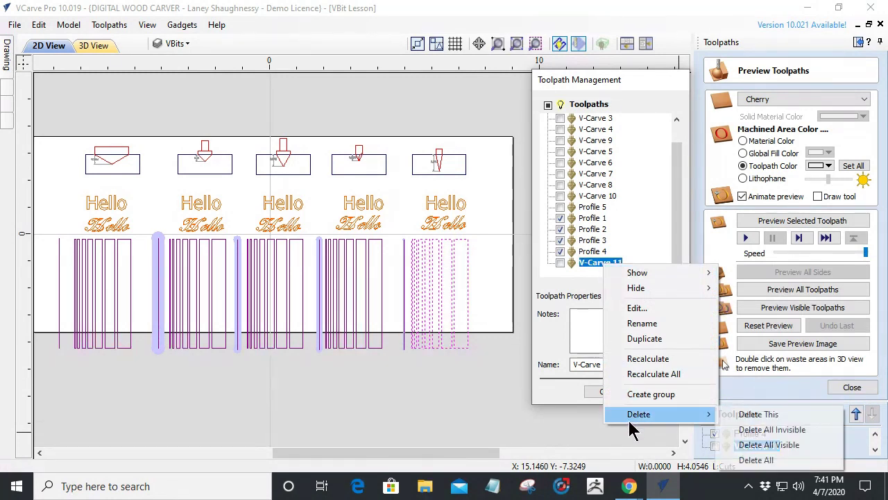
pyautogui.click(758, 414)
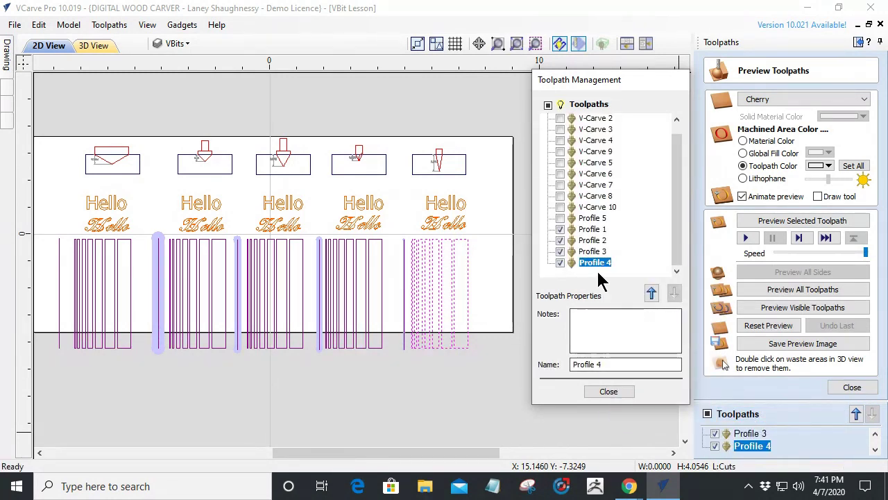
# Step: Preview the visible Profile 1 to Profile 4 toolpaths on the carved board in 3D
pyautogui.click(770, 324)
pyautogui.click(101, 47)
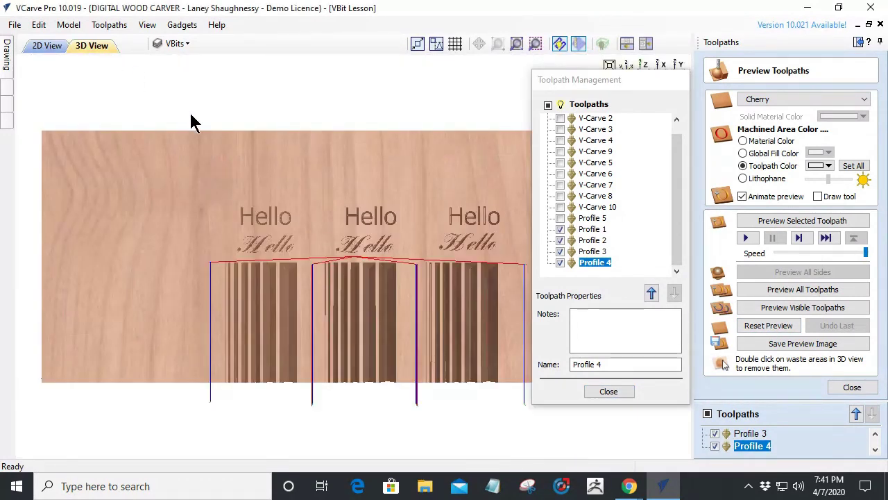
pyautogui.click(604, 391)
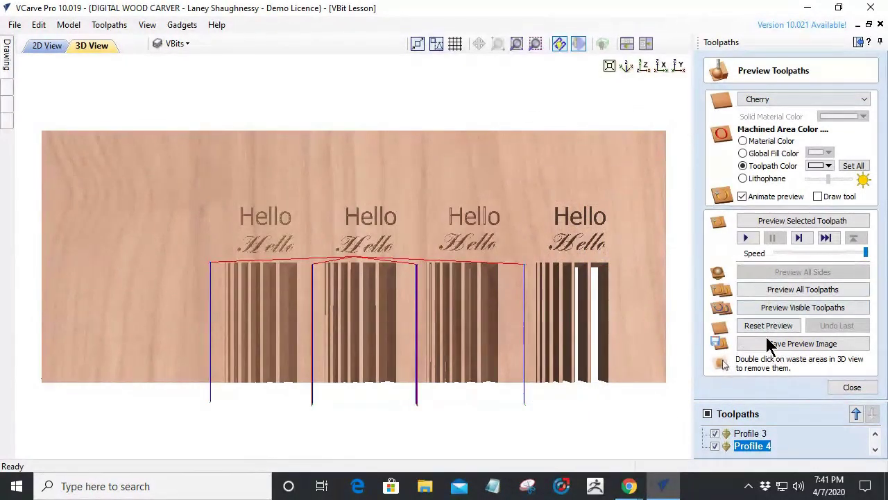
pyautogui.click(768, 310)
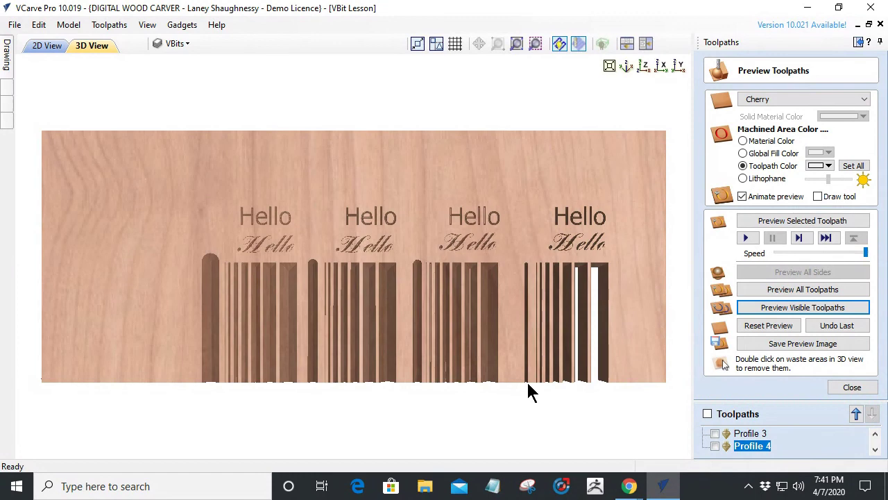
# Step: Compare the single-line profile cuts beside the groove columns up close from above, especially the one beside the rightmost column
pyautogui.scroll(3, 543, 328)
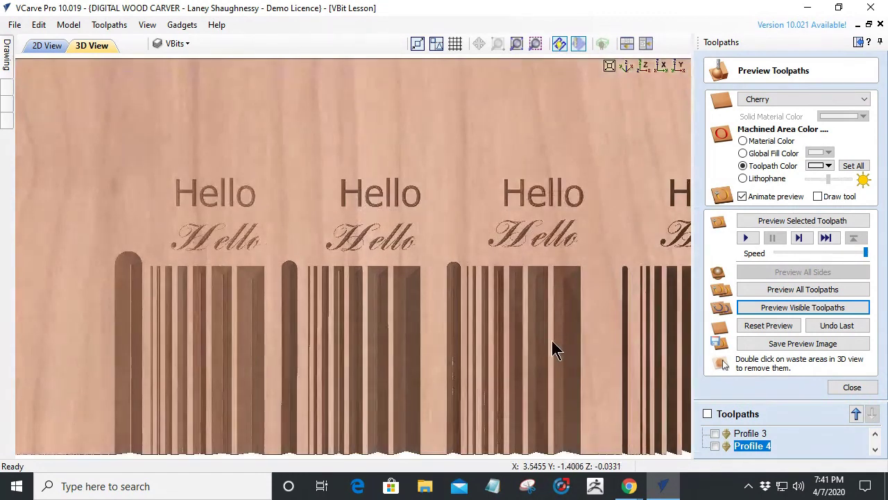
pyautogui.moveTo(448, 353); pyautogui.dragTo(330, 327, button='middle')
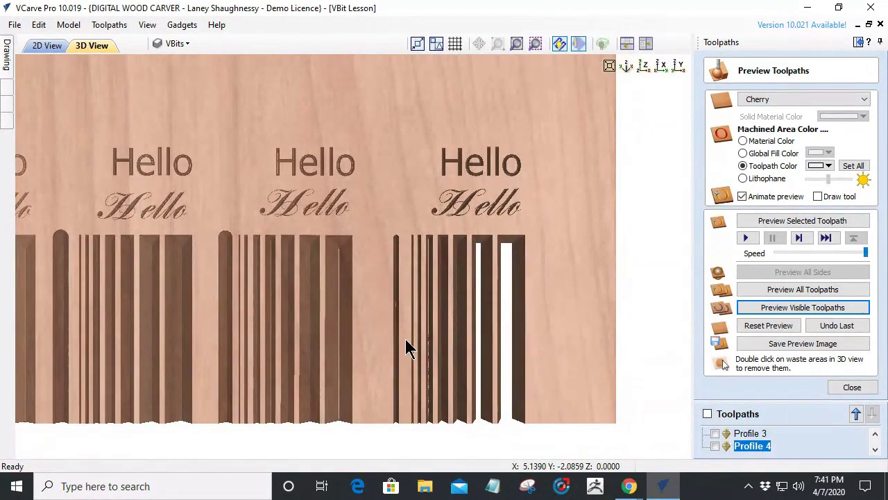
pyautogui.scroll(5, 407, 346)
pyautogui.moveTo(406, 345); pyautogui.dragTo(416, 238, button='middle')
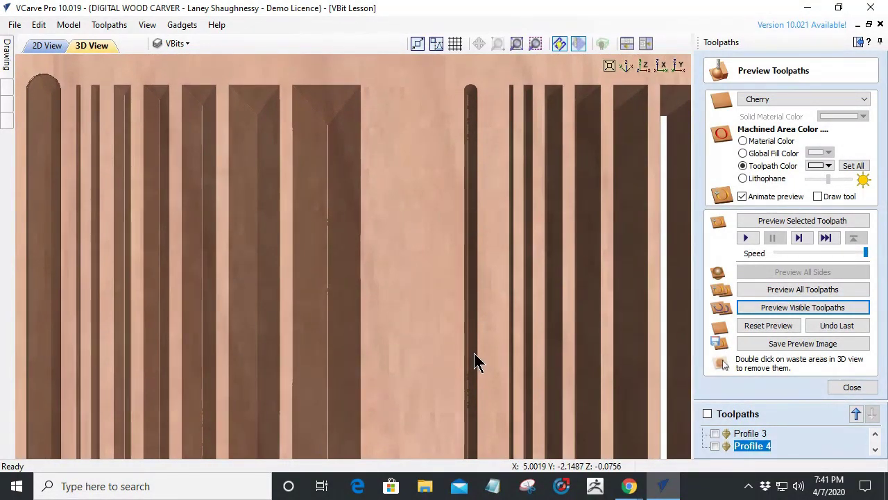
pyautogui.scroll(-4, 476, 356)
pyautogui.scroll(2, 379, 369)
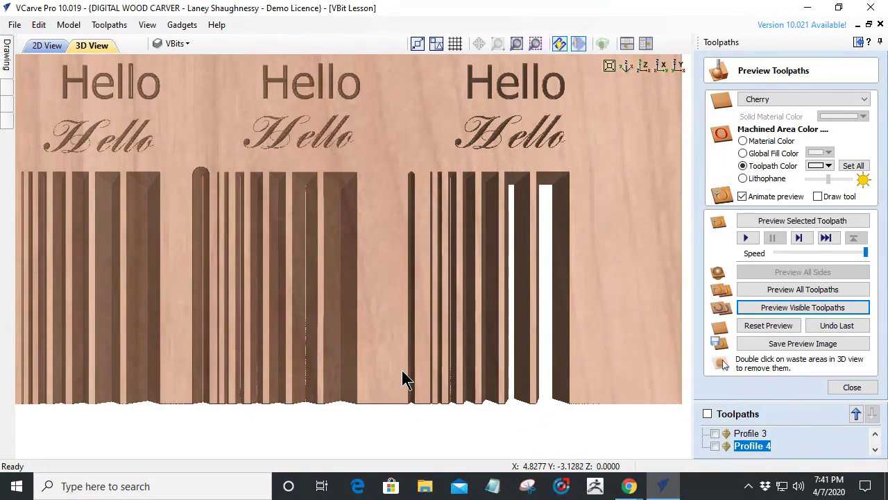
# Step: Compare the widths of the single-line profile cuts beside the first three carved groove columns from above
pyautogui.moveTo(196, 312); pyautogui.dragTo(476, 305)
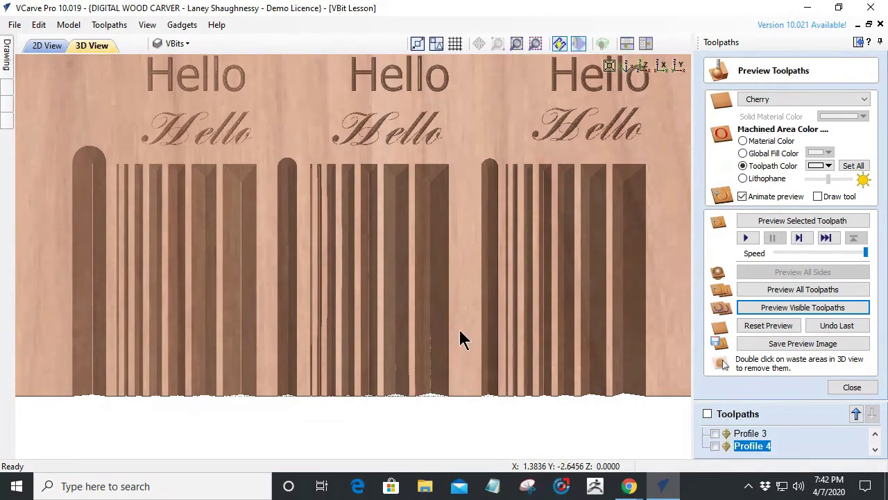
pyautogui.scroll(-6, 481, 306)
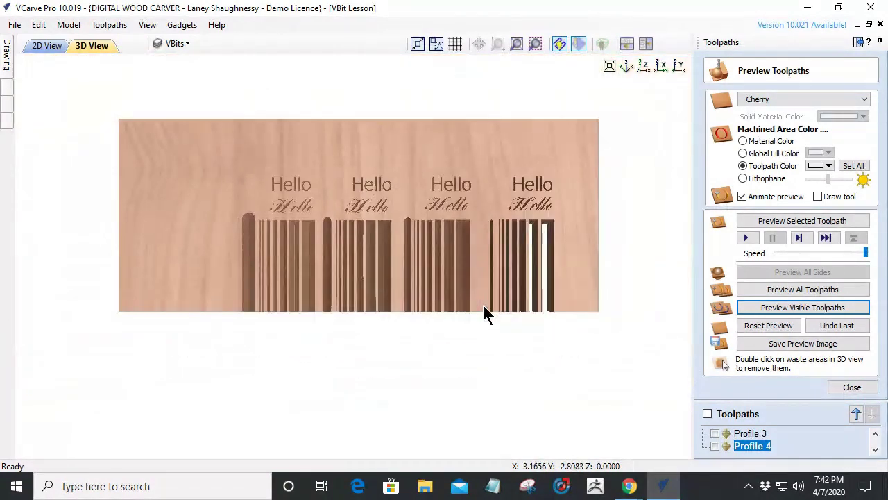
pyautogui.scroll(5, 417, 303)
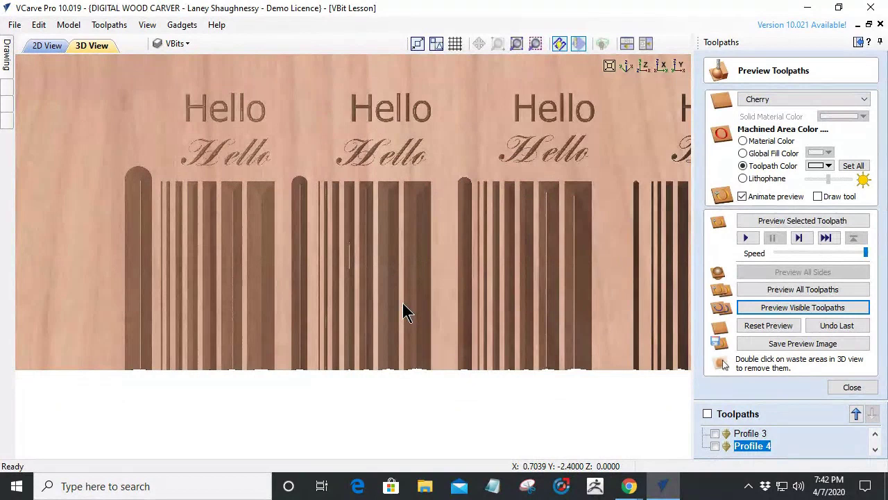
pyautogui.scroll(1, 451, 319)
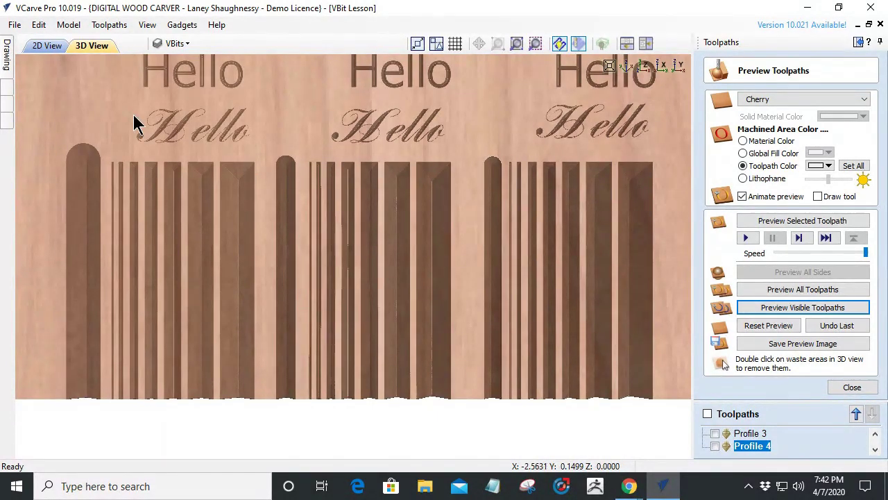
# Step: Examine the V-bit drawings and their depth dimensions above the Hello lettering in the 2D layout
pyautogui.click(54, 47)
pyautogui.scroll(5, 187, 173)
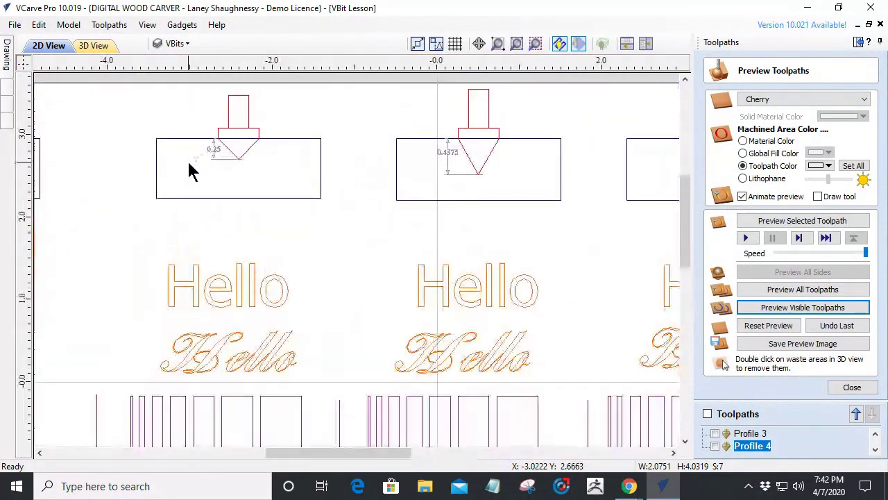
pyautogui.scroll(3, 472, 168)
pyautogui.scroll(1, 472, 167)
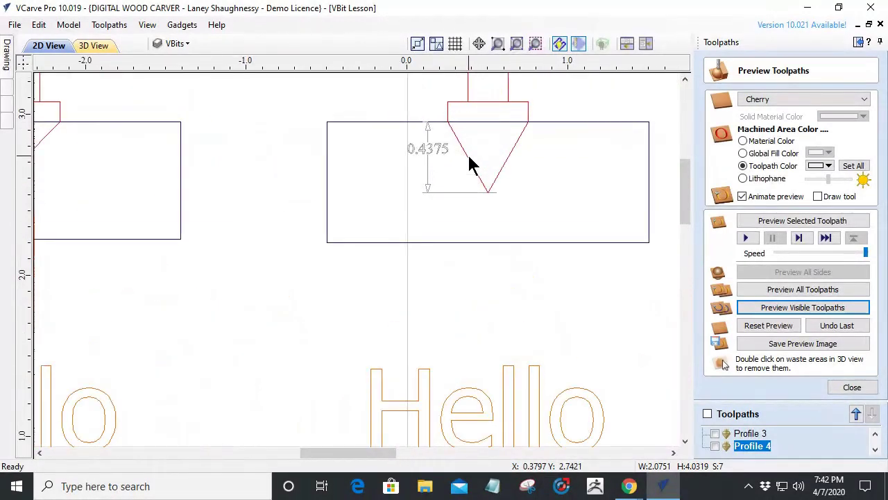
pyautogui.scroll(-5, 472, 166)
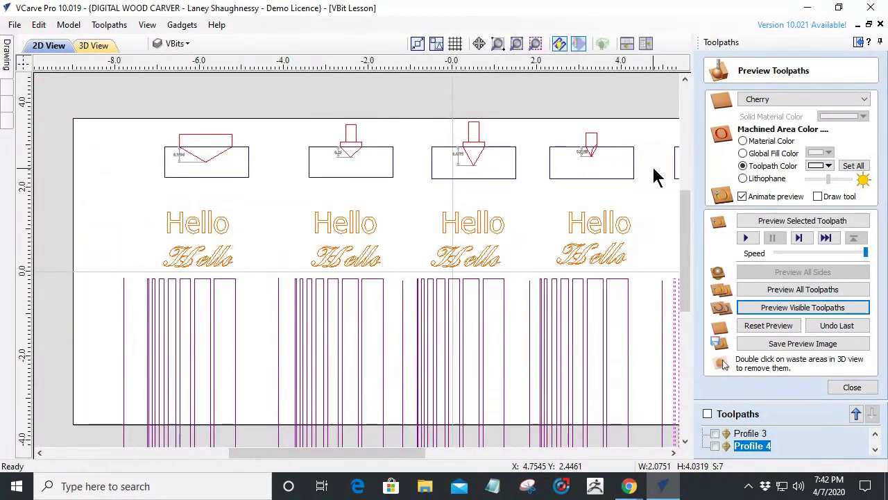
# Step: Inspect the front-edge cross-section of the single-line cut beside the third carved groove column in 3D
pyautogui.click(88, 46)
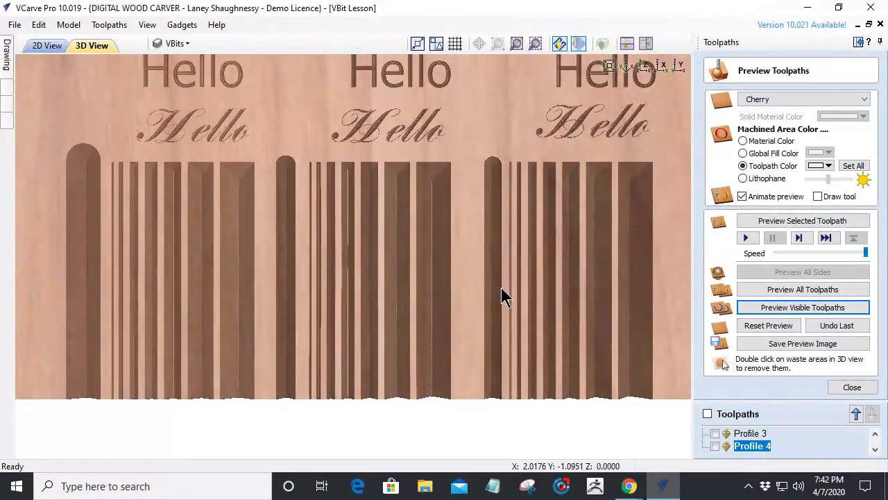
pyautogui.click(679, 68)
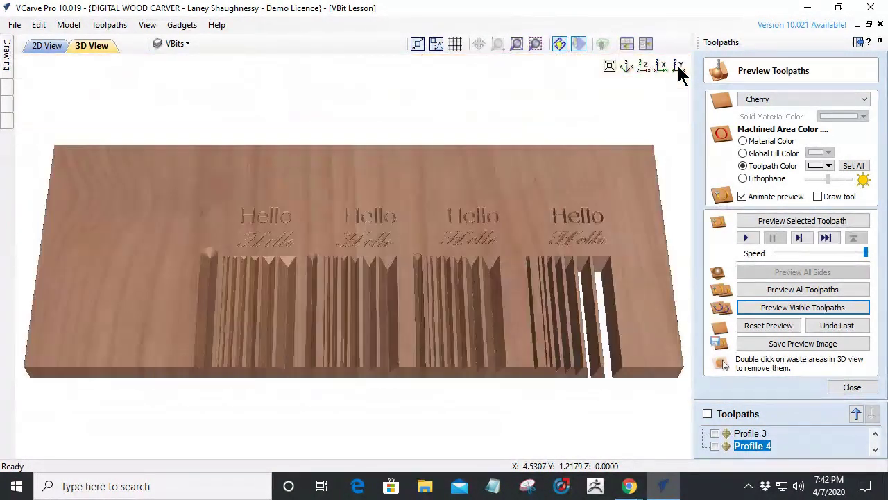
pyautogui.scroll(5, 425, 266)
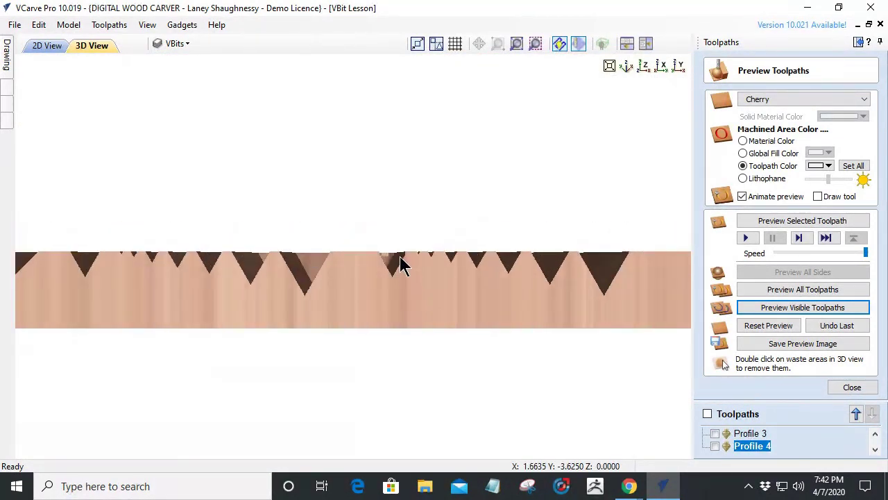
pyautogui.scroll(5, 407, 271)
pyautogui.scroll(5, 407, 272)
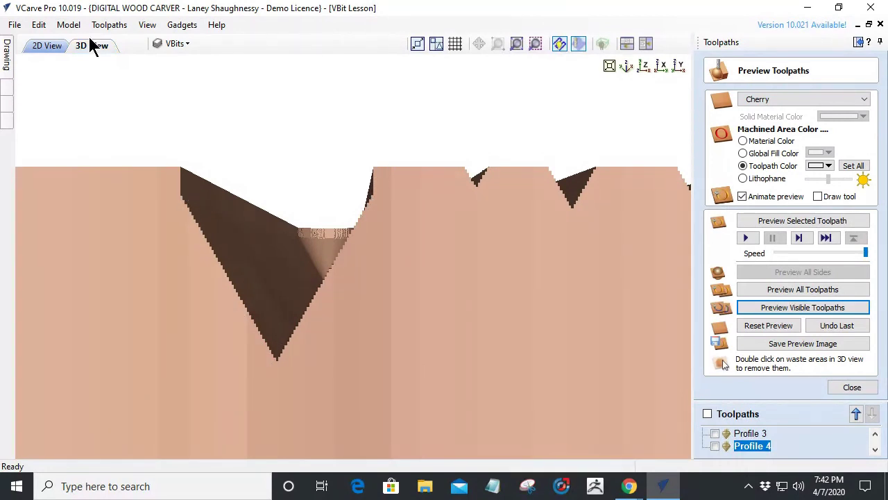
# Step: Examine the small V-bit drawing with the 0.2188 depth dimension up close in the 2D layout
pyautogui.click(54, 46)
pyautogui.scroll(4, 659, 135)
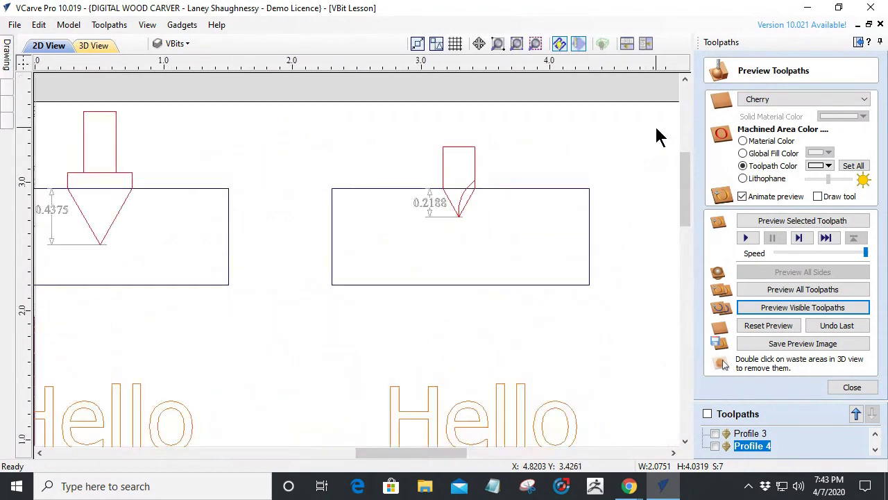
pyautogui.scroll(2, 229, 252)
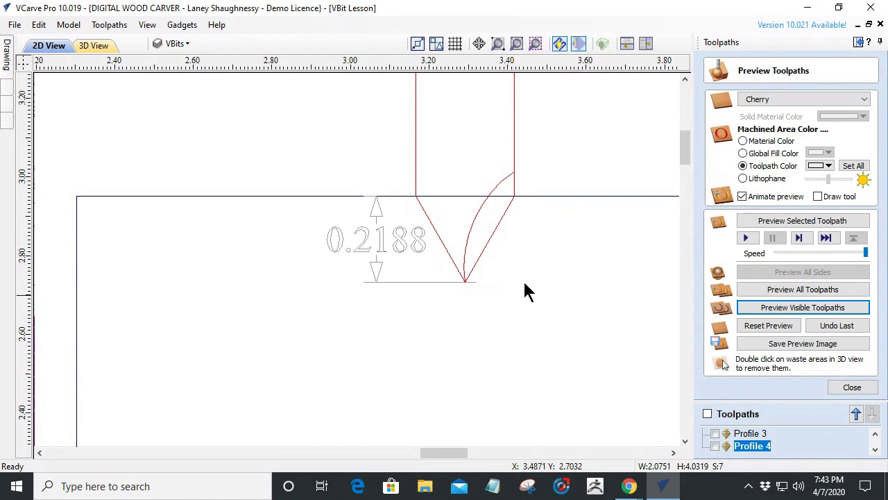
# Step: Inspect the V-shaped profile and conical end of the single-line cut beside the third groove column from the front and at low angles
pyautogui.click(97, 46)
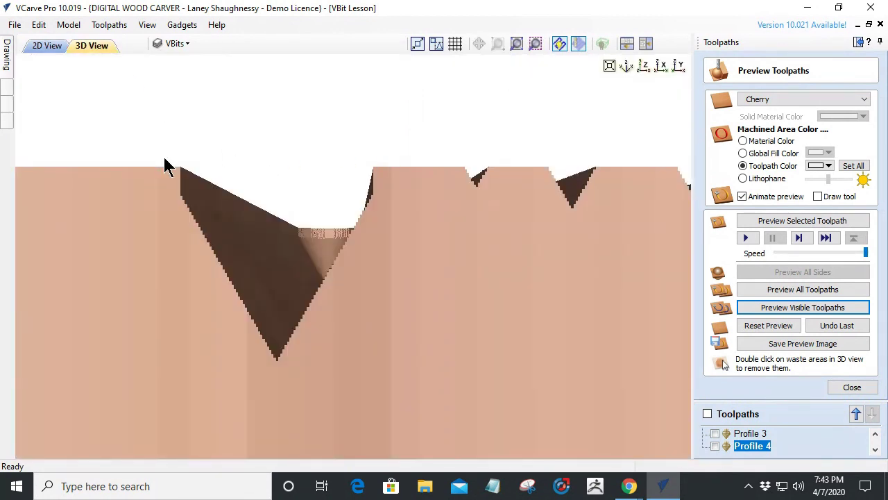
pyautogui.moveTo(256, 260); pyautogui.dragTo(357, 279, button='middle')
pyautogui.moveTo(357, 279); pyautogui.dragTo(315, 266)
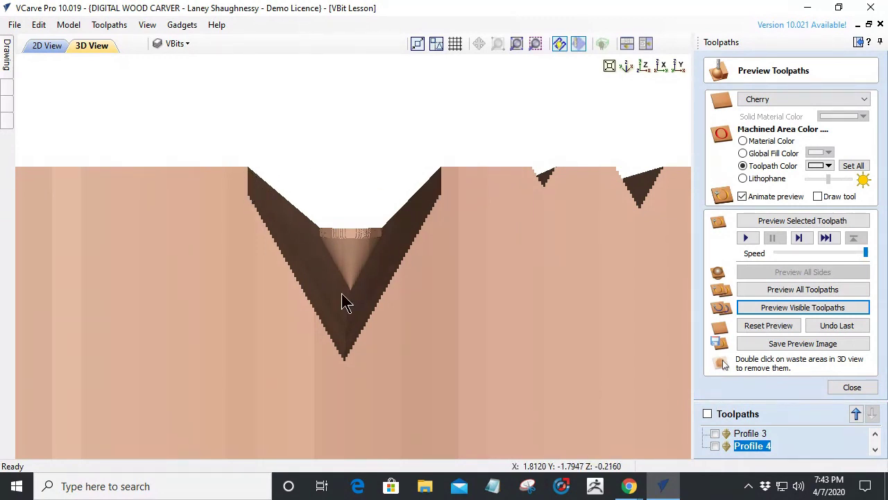
pyautogui.scroll(-5, 341, 333)
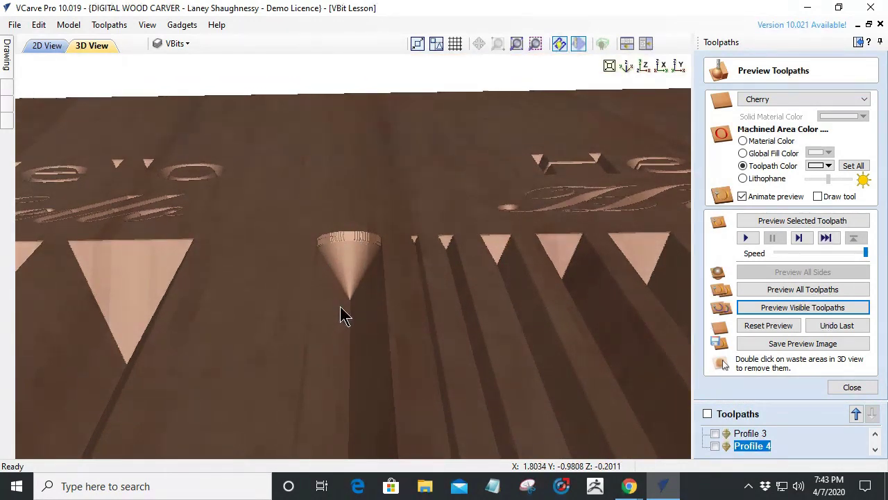
pyautogui.scroll(3, 340, 311)
pyautogui.scroll(-4, 345, 345)
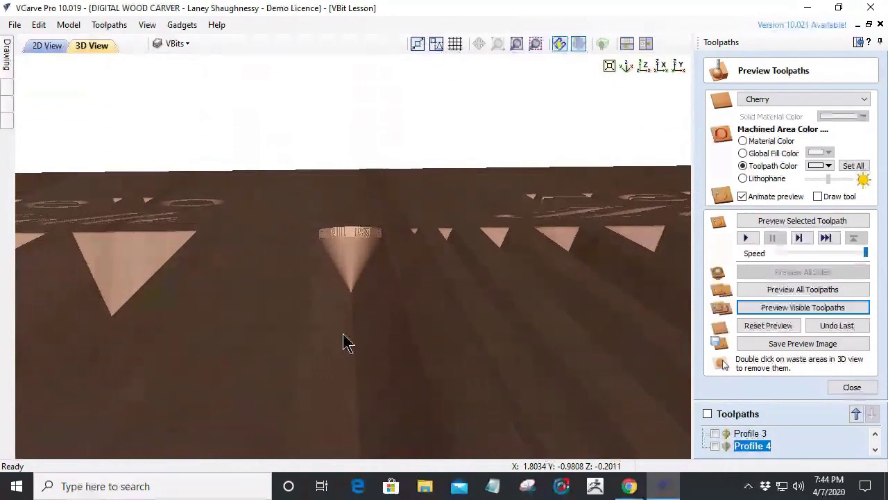
pyautogui.scroll(1, 349, 285)
pyautogui.scroll(-2, 350, 290)
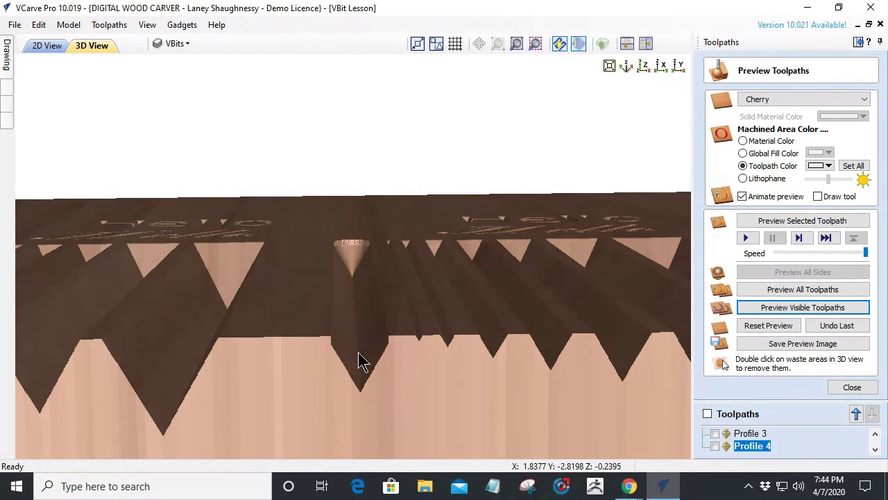
pyautogui.scroll(-5, 359, 361)
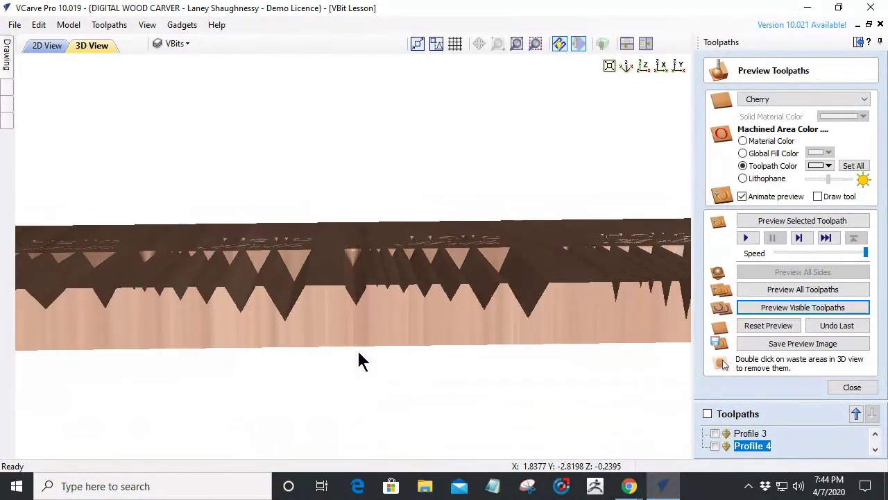
# Step: Compare the single-line cut beside the second carved groove column with its neighbouring grooves from directly above
pyautogui.click(645, 66)
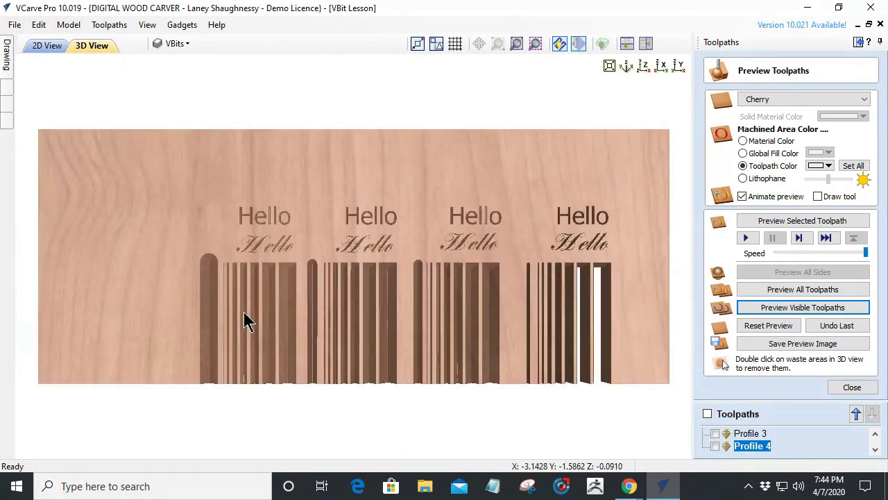
pyautogui.scroll(6, 308, 326)
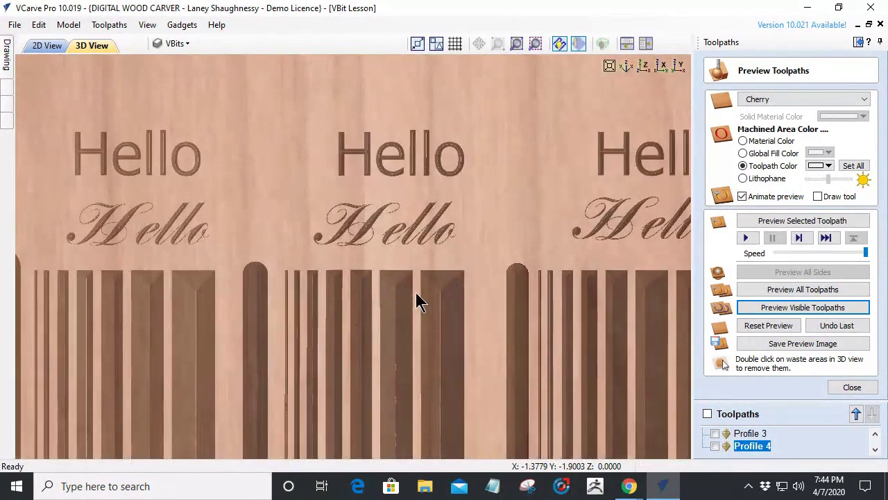
pyautogui.scroll(6, 407, 361)
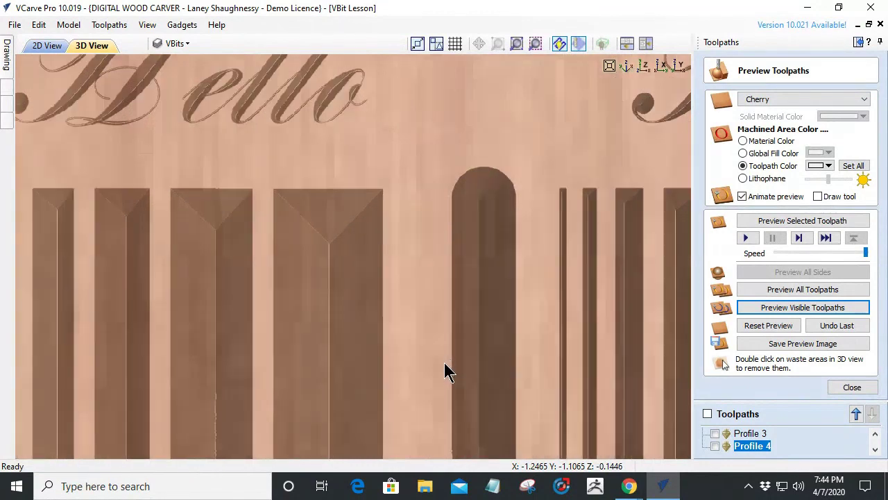
pyautogui.moveTo(447, 371); pyautogui.dragTo(432, 260, button='middle')
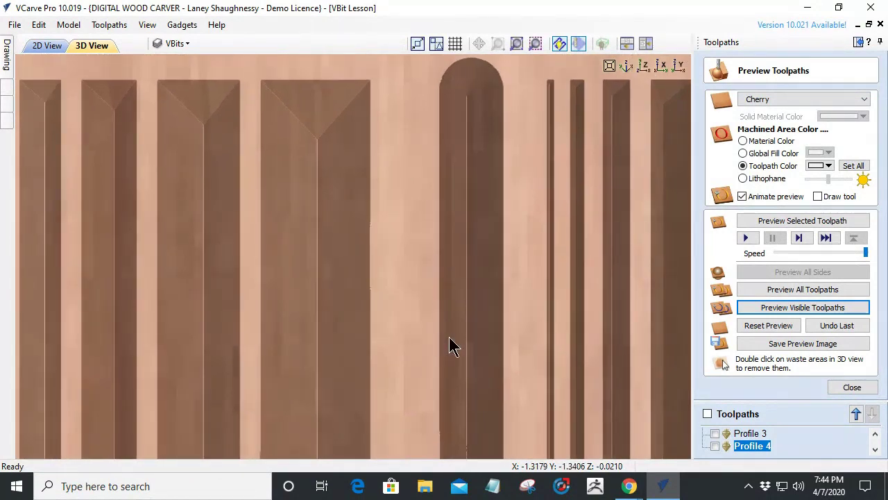
pyautogui.scroll(-5, 430, 283)
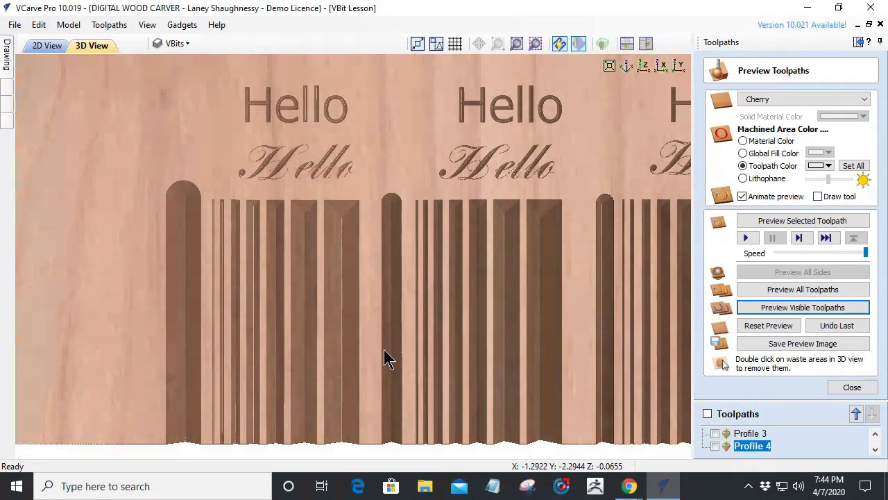
# Step: Examine the front edge of the first two carved groove columns and their single-line cuts at an oblique angle
pyautogui.scroll(4, 386, 358)
pyautogui.moveTo(432, 383); pyautogui.dragTo(378, 271)
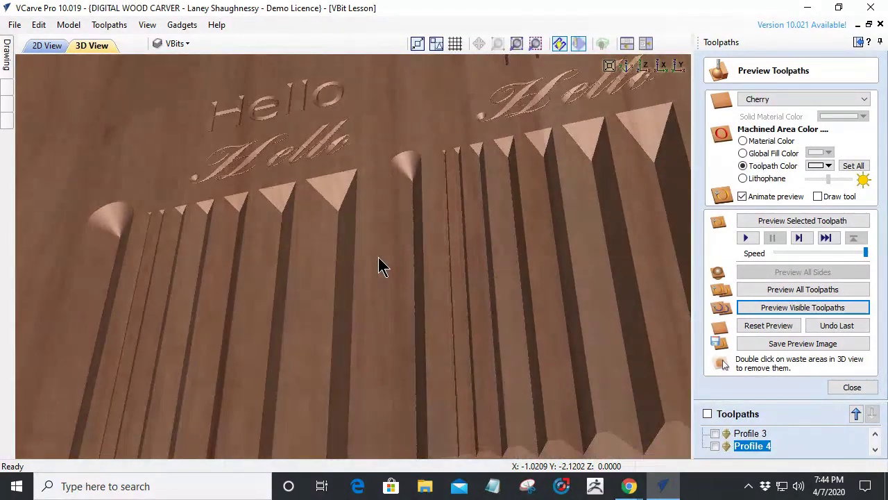
pyautogui.moveTo(321, 396); pyautogui.dragTo(400, 243)
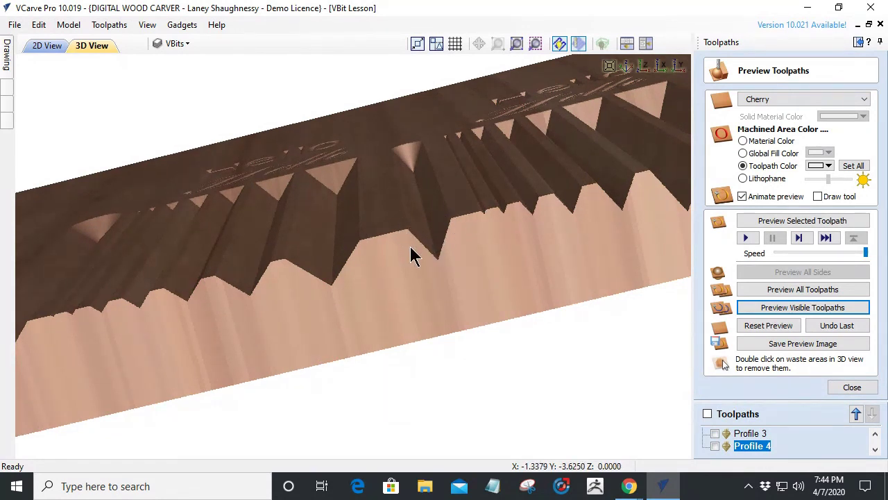
# Step: Lower the V-bit drawing with the 0.4375 depth dimension deeper into its material rectangle in the 2D layout, and raise it back to the surface
pyautogui.click(53, 46)
pyautogui.scroll(-5, 419, 288)
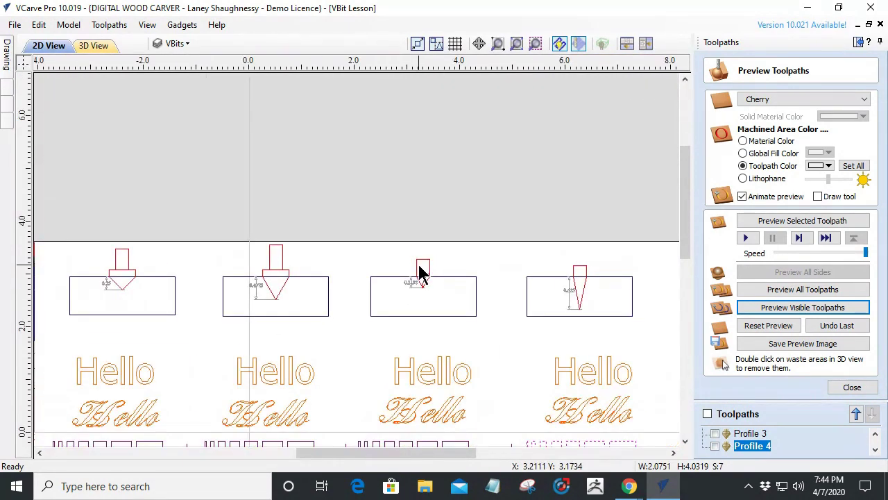
pyautogui.scroll(6, 188, 283)
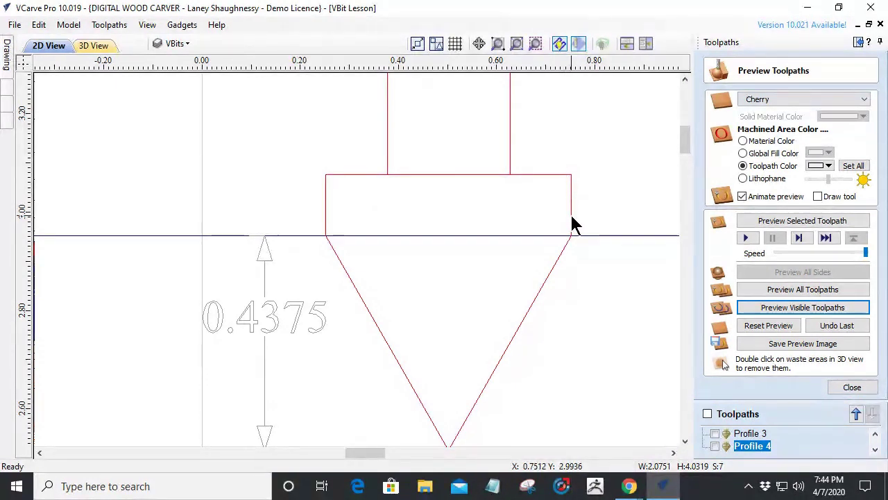
pyautogui.click(541, 175)
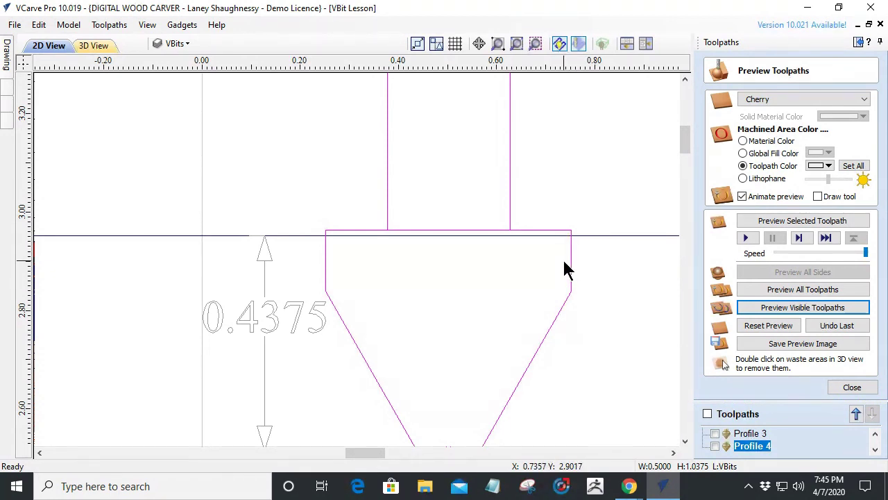
pyautogui.scroll(-6, 489, 279)
pyautogui.scroll(-2, 489, 280)
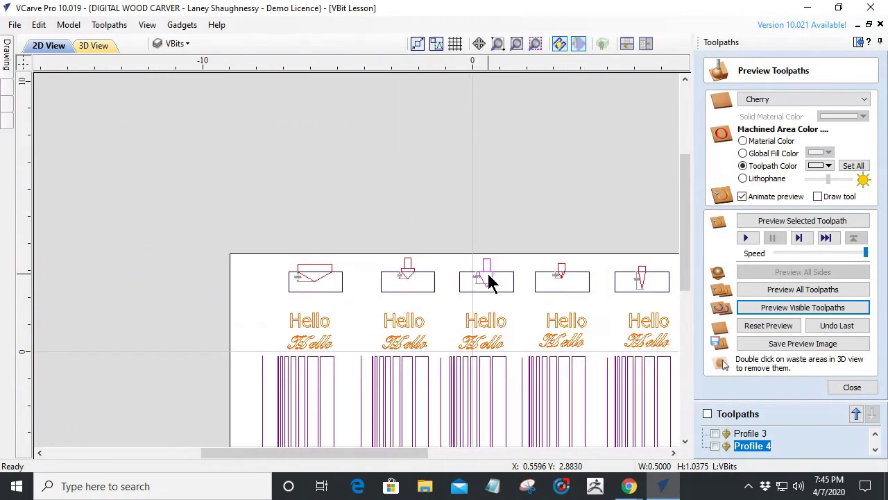
pyautogui.scroll(8, 488, 299)
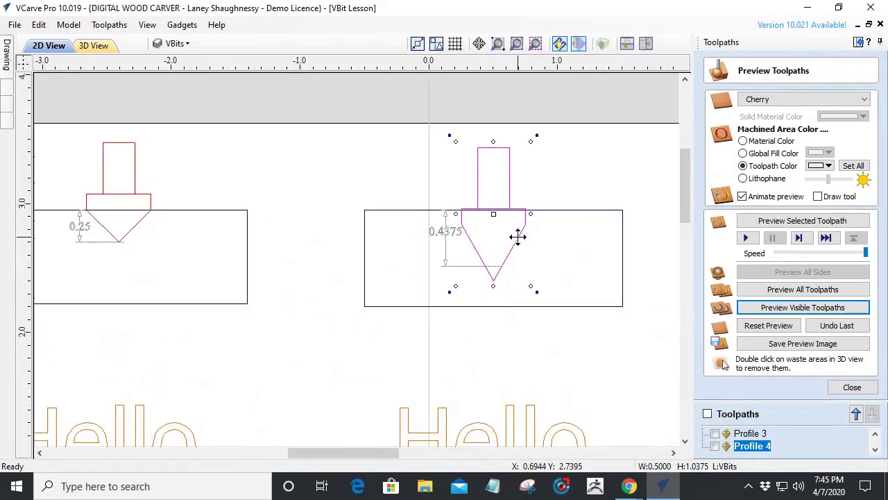
pyautogui.moveTo(521, 220); pyautogui.dragTo(526, 211)
pyautogui.scroll(-8, 526, 236)
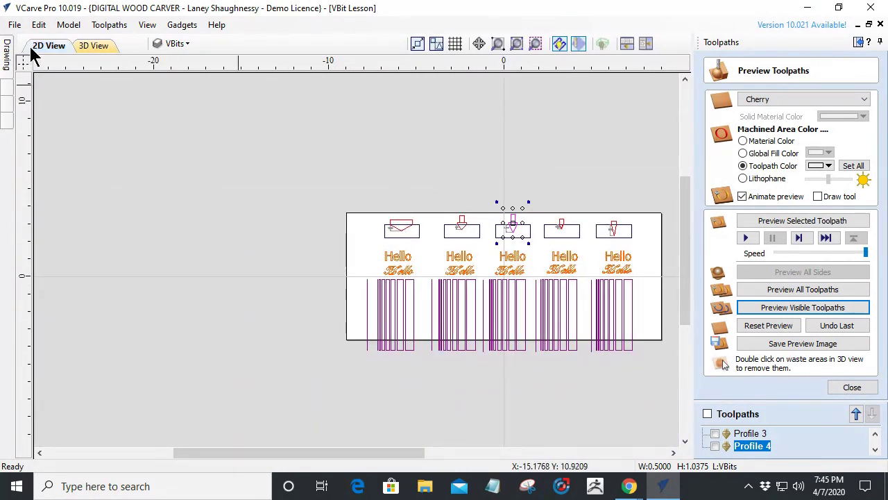
# Step: Examine the leftmost single-line profile cut on the carved board up close from above in 3D
pyautogui.click(89, 46)
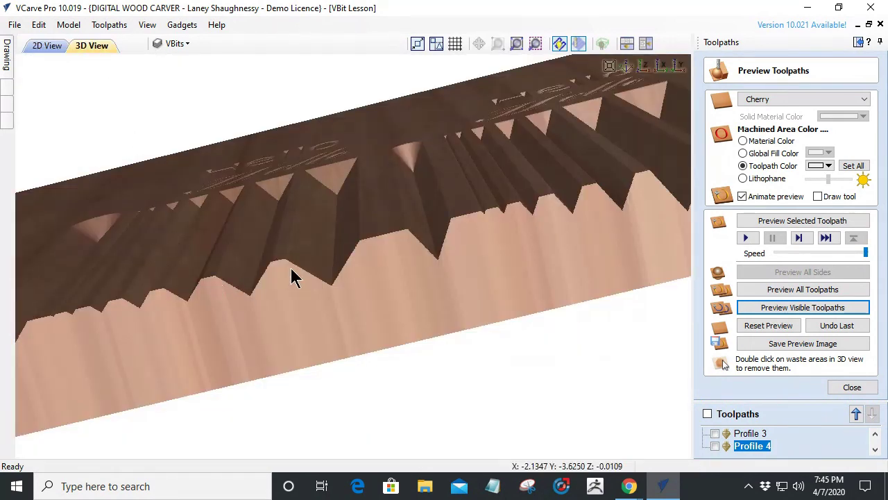
pyautogui.moveTo(406, 266); pyautogui.dragTo(476, 143)
pyautogui.click(630, 66)
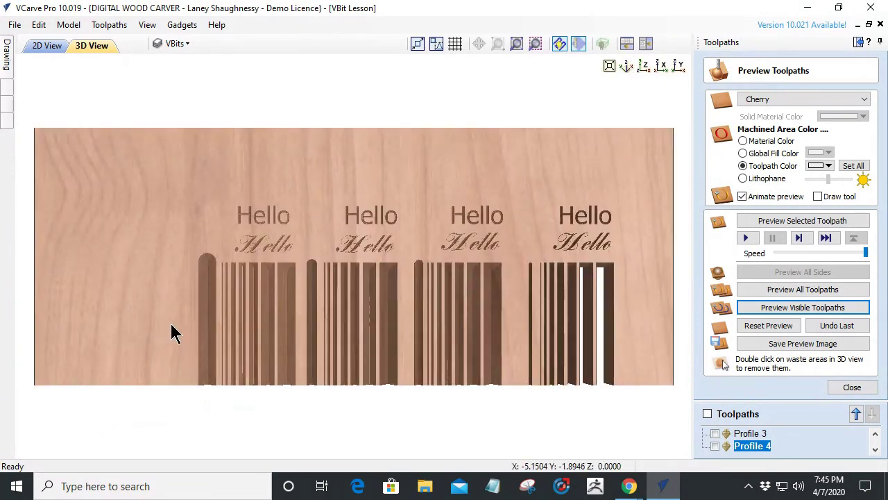
pyautogui.moveTo(171, 333); pyautogui.dragTo(368, 292, button='middle')
pyautogui.scroll(4, 386, 324)
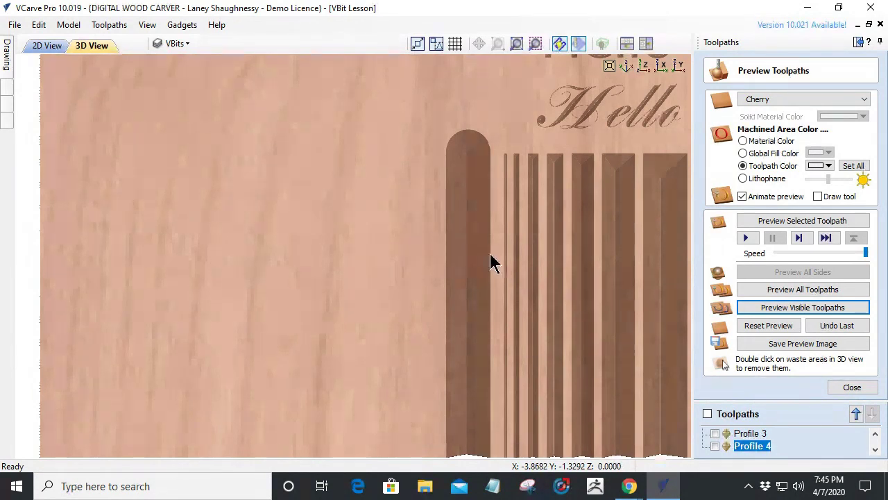
# Step: Compare the four carved groove columns in 3D from above and obliquely, and inspect the widest V-bit drawing in the 2D layout
pyautogui.scroll(-5, 378, 217)
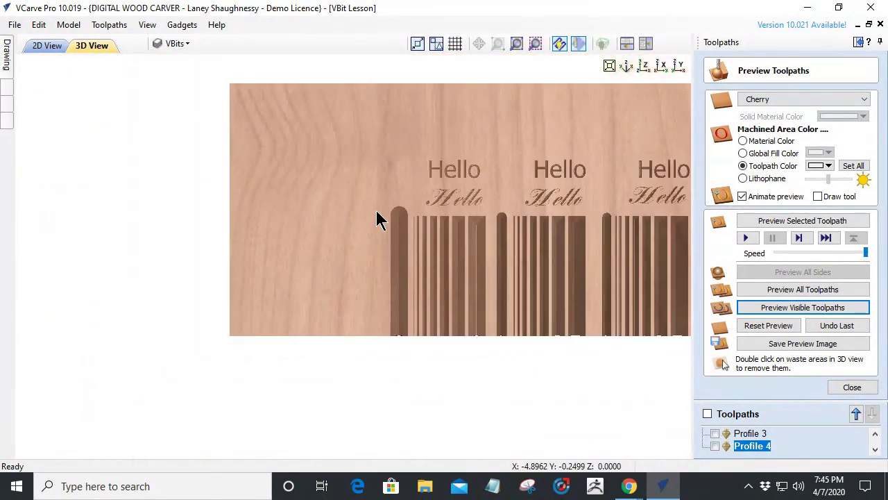
pyautogui.moveTo(464, 153); pyautogui.dragTo(398, 163)
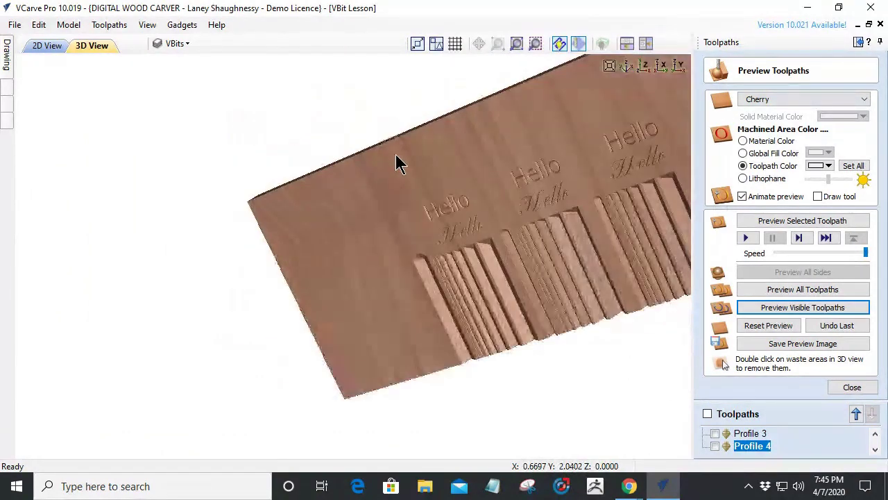
pyautogui.click(627, 67)
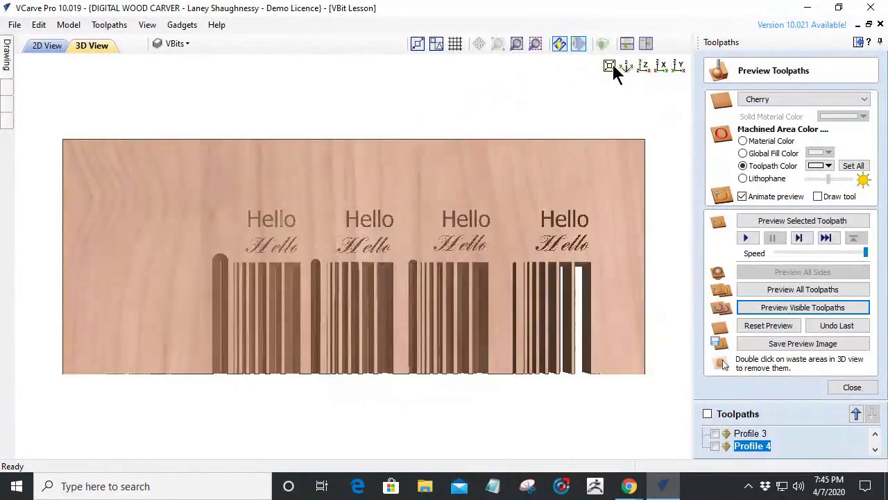
pyautogui.scroll(1, 430, 305)
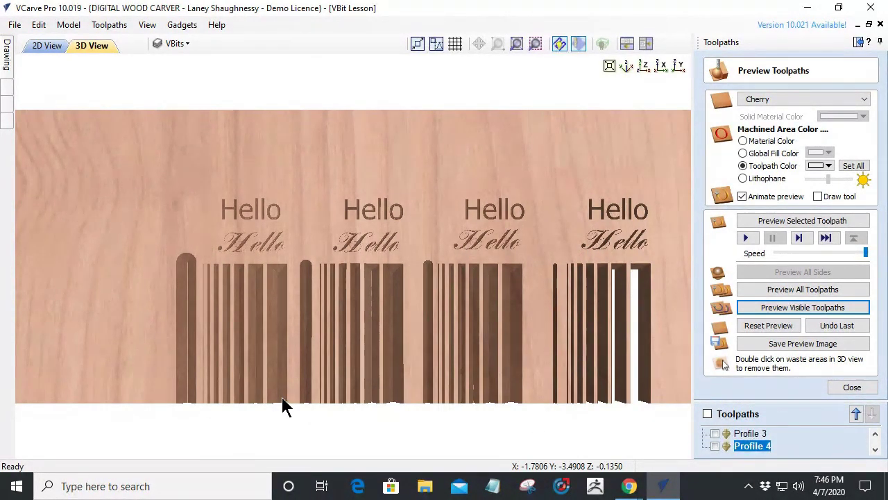
pyautogui.moveTo(295, 373); pyautogui.dragTo(324, 283)
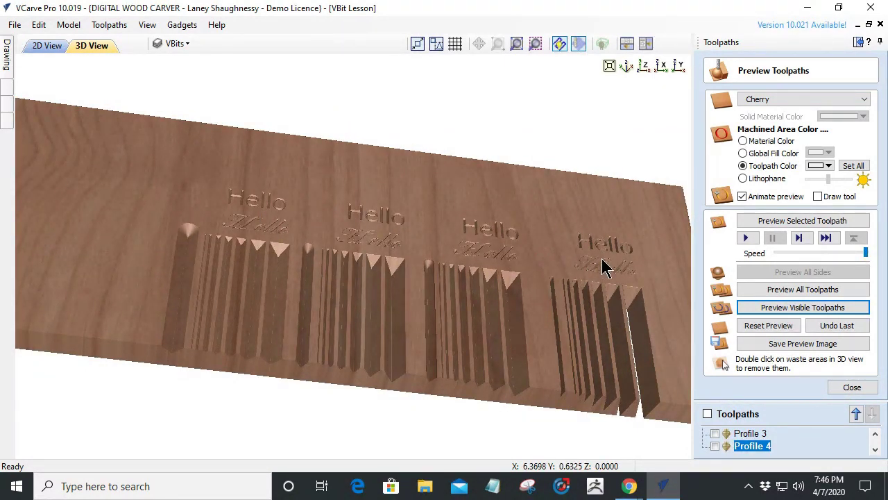
pyautogui.click(39, 47)
pyautogui.scroll(2, 406, 243)
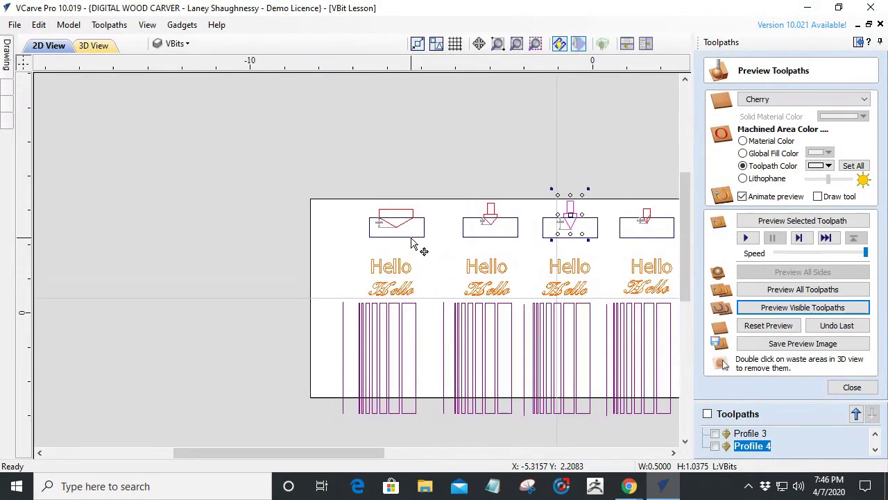
pyautogui.scroll(2, 415, 244)
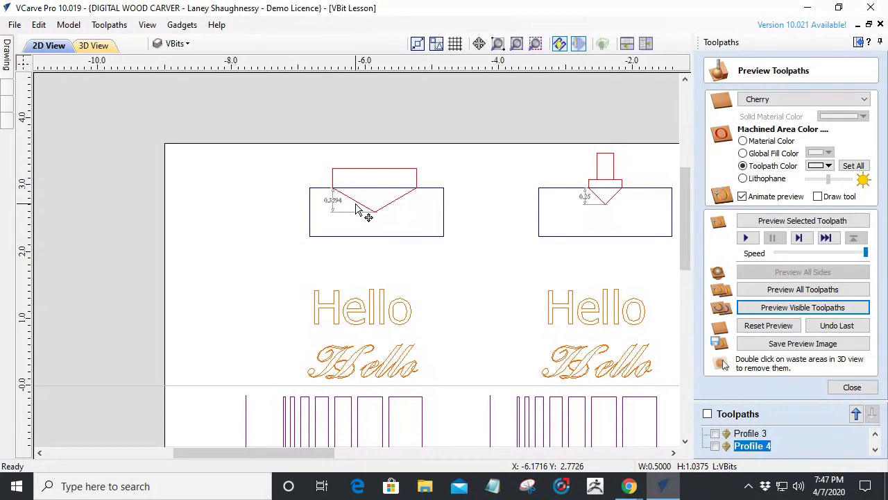
pyautogui.scroll(1, 357, 244)
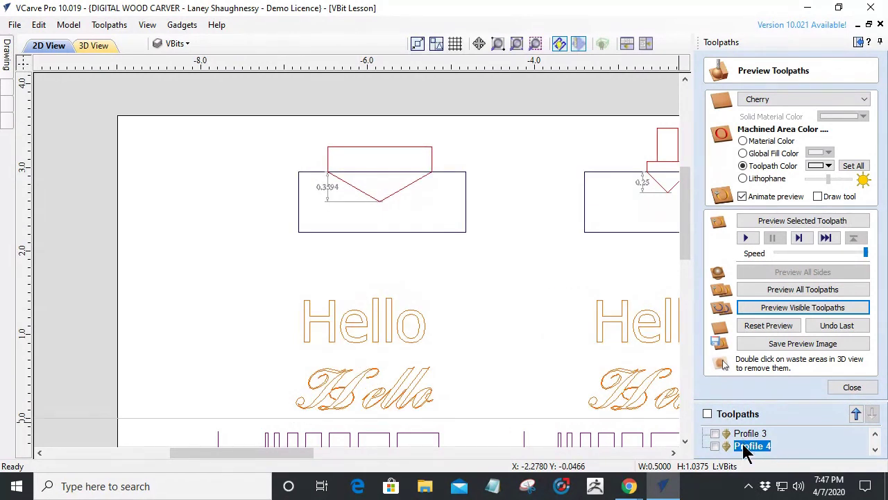
# Step: Make the V-Carve 10, V-Carve 9 and Profile 5 toolpaths visible through the full toolpath management list
pyautogui.doubleClick(753, 415)
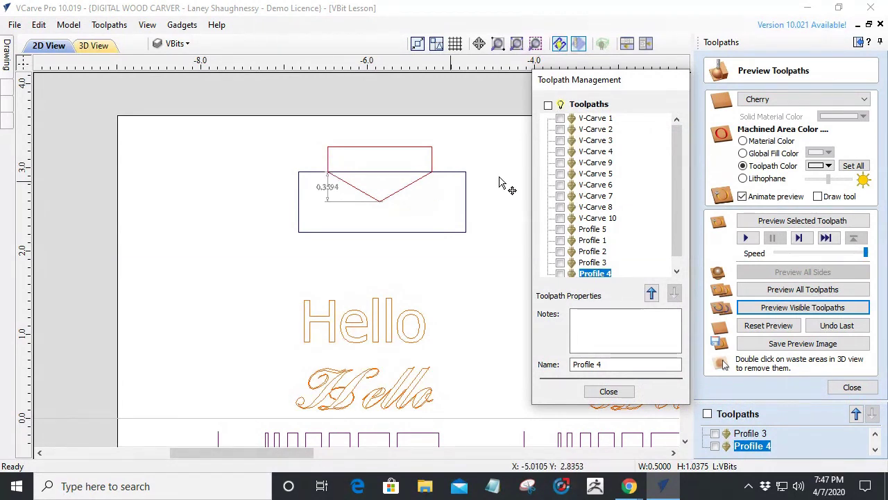
pyautogui.click(570, 270)
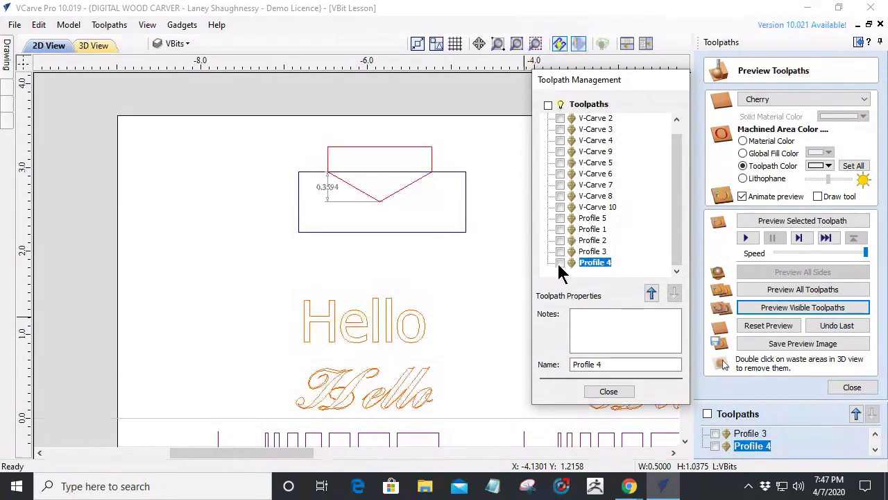
pyautogui.click(560, 206)
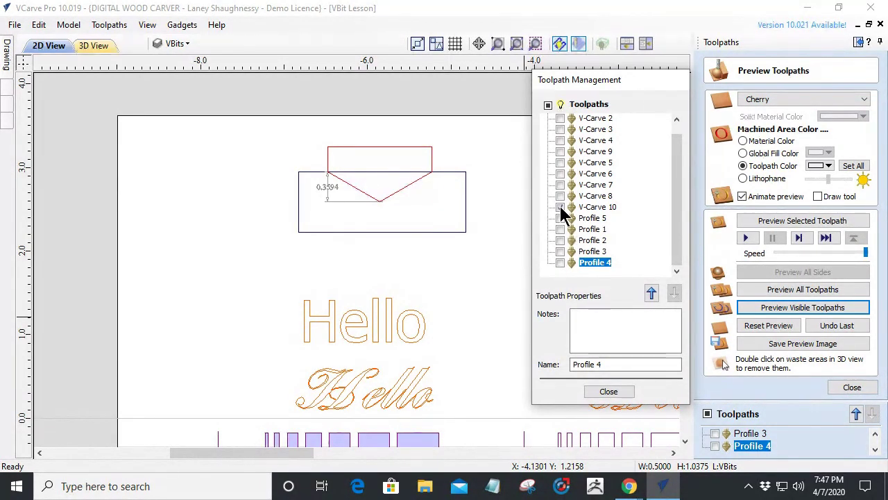
pyautogui.scroll(1, 562, 202)
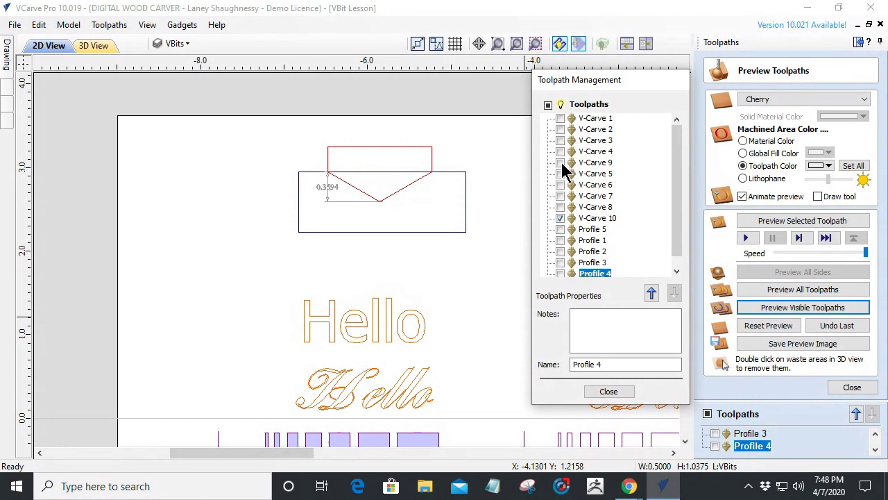
pyautogui.click(560, 162)
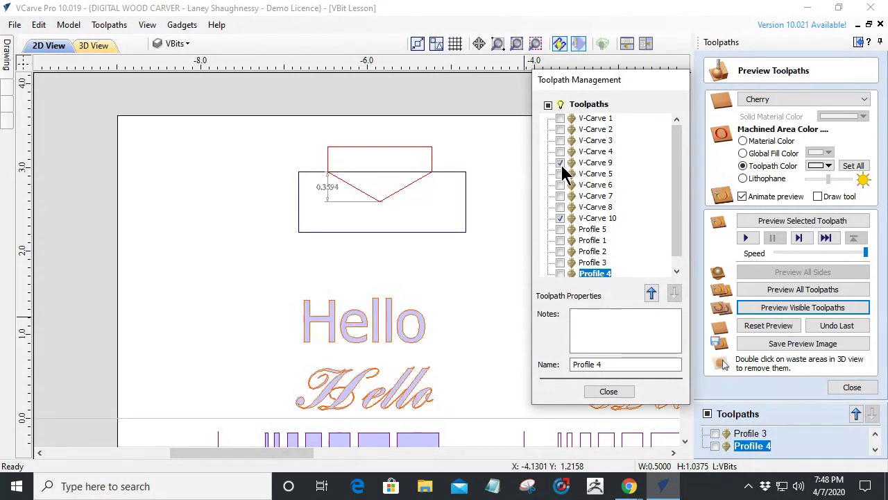
pyautogui.scroll(-1, 562, 199)
pyautogui.click(560, 218)
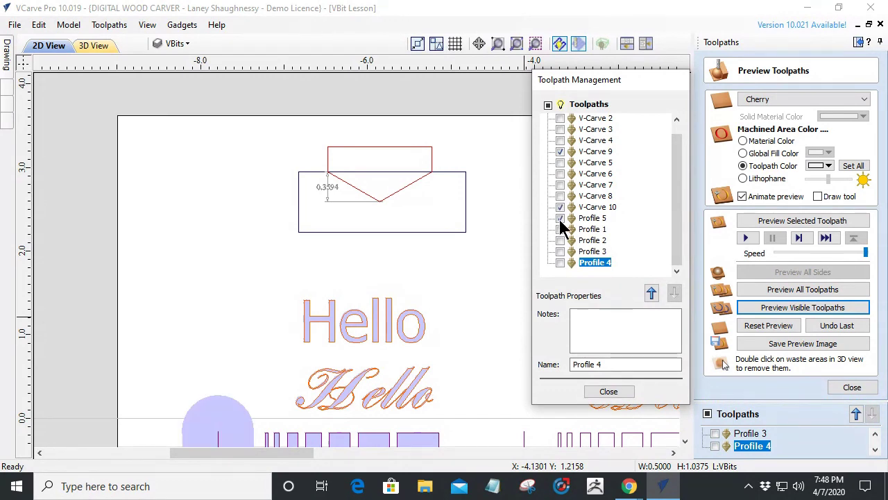
pyautogui.scroll(-3, 347, 326)
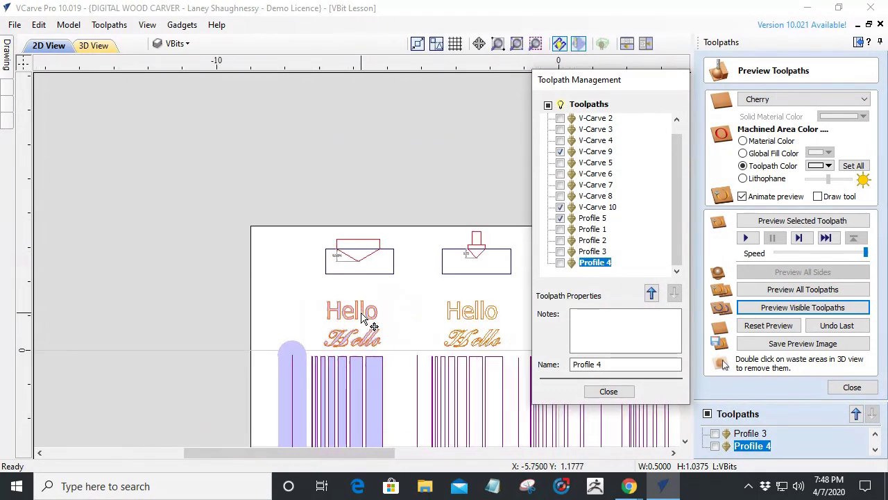
pyautogui.scroll(5, 312, 320)
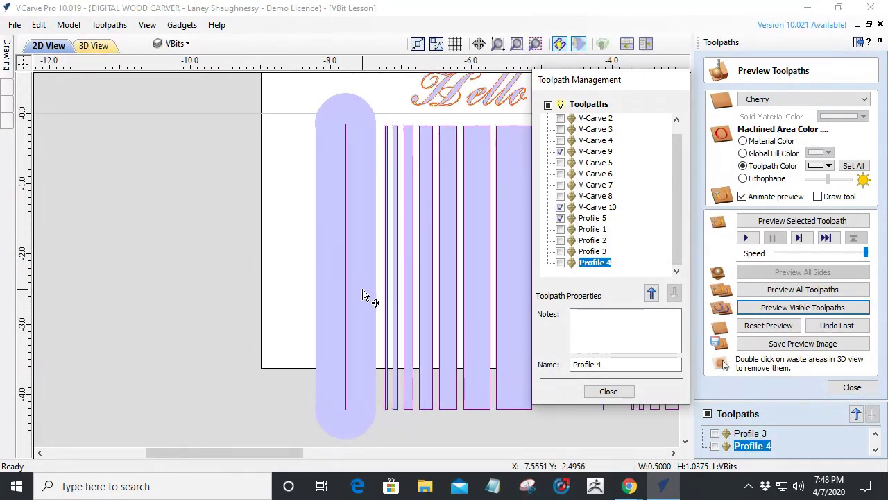
pyautogui.scroll(-2, 365, 296)
pyautogui.scroll(-3, 365, 296)
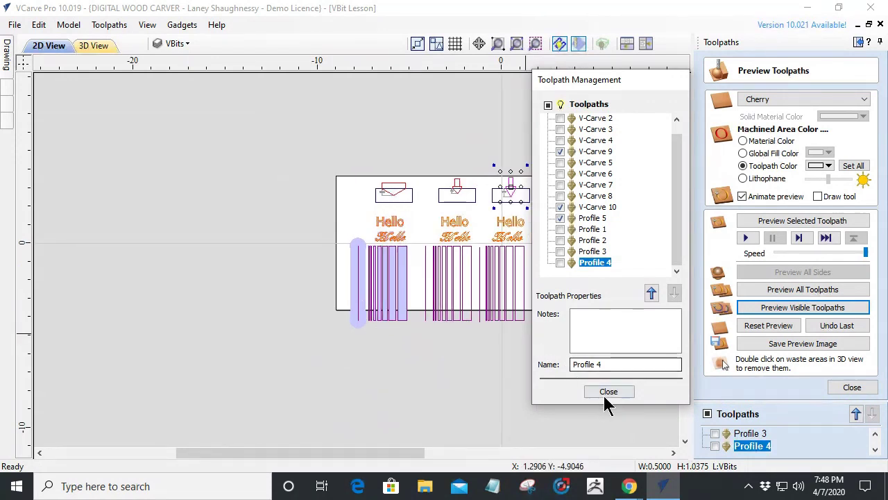
# Step: Preview the visible V-Carve 9, V-Carve 10 and Profile 5 toolpaths on the 3D board and close the toolpath management list
pyautogui.click(108, 54)
pyautogui.click(104, 48)
pyautogui.moveTo(646, 49)
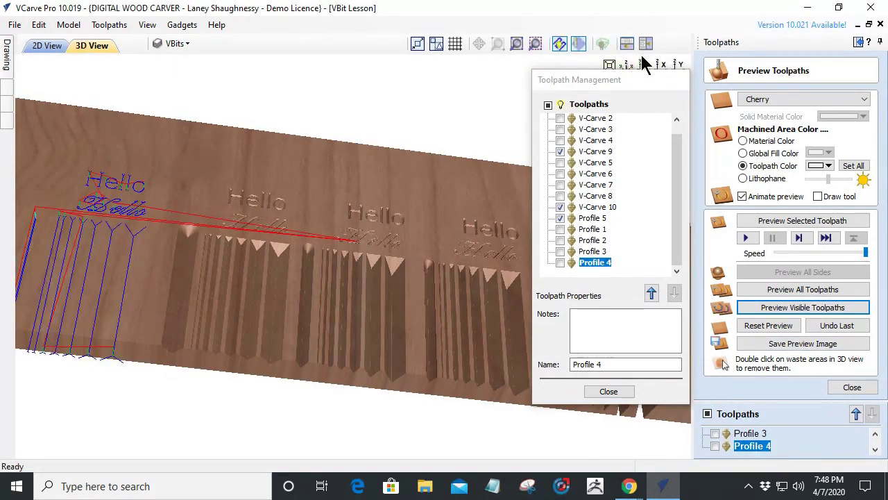
pyautogui.click(646, 66)
pyautogui.moveTo(278, 208); pyautogui.dragTo(576, 77)
pyautogui.click(634, 67)
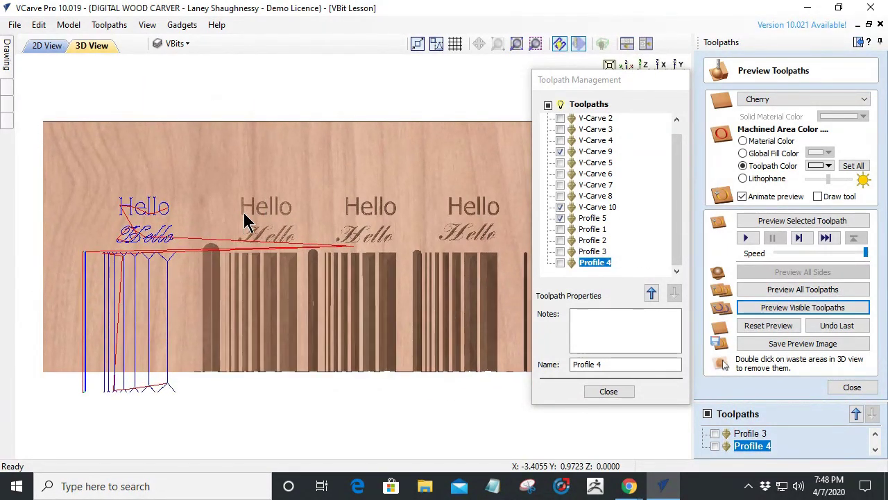
pyautogui.moveTo(247, 222); pyautogui.dragTo(388, 201)
pyautogui.scroll(6, 358, 250)
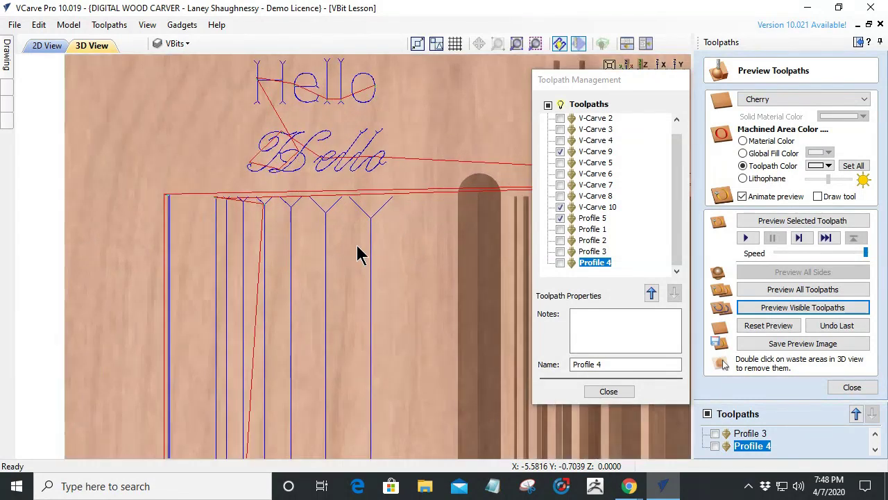
pyautogui.scroll(-5, 321, 155)
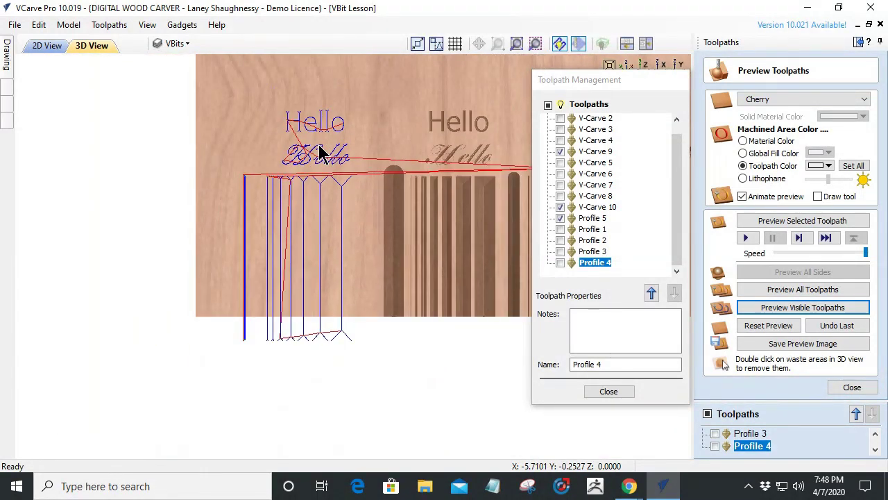
pyautogui.click(780, 307)
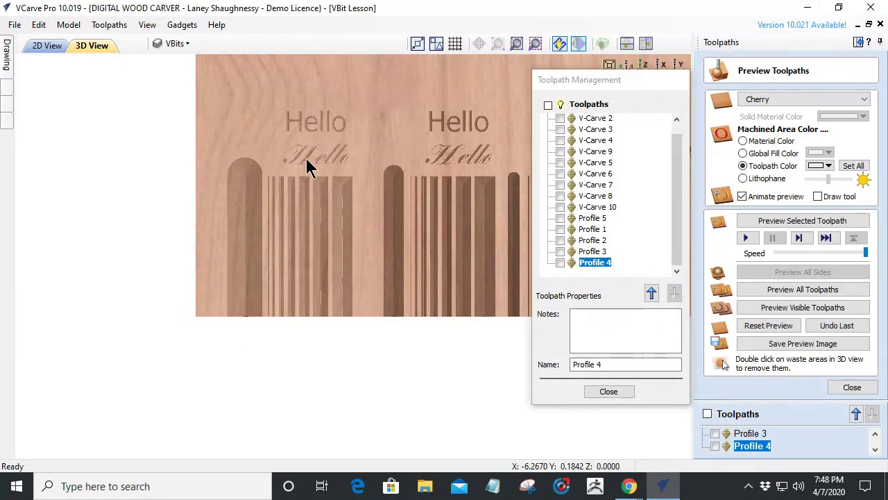
pyautogui.scroll(4, 316, 165)
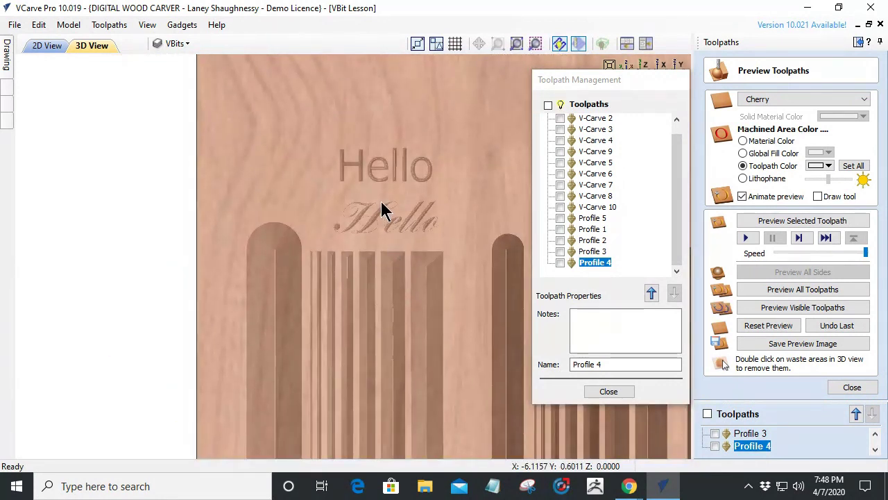
pyautogui.click(608, 391)
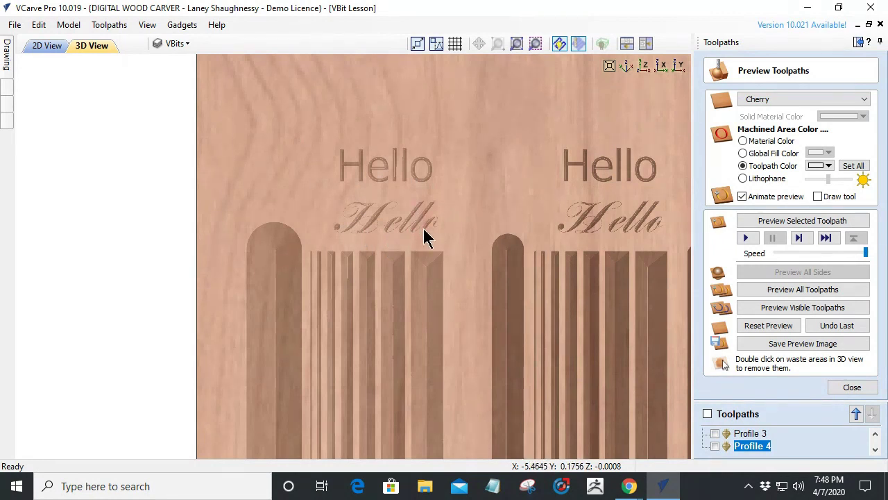
# Step: Examine the carved Hello texts and grooves of the leftmost column close up from above, and compare them with the whole board
pyautogui.scroll(2, 422, 234)
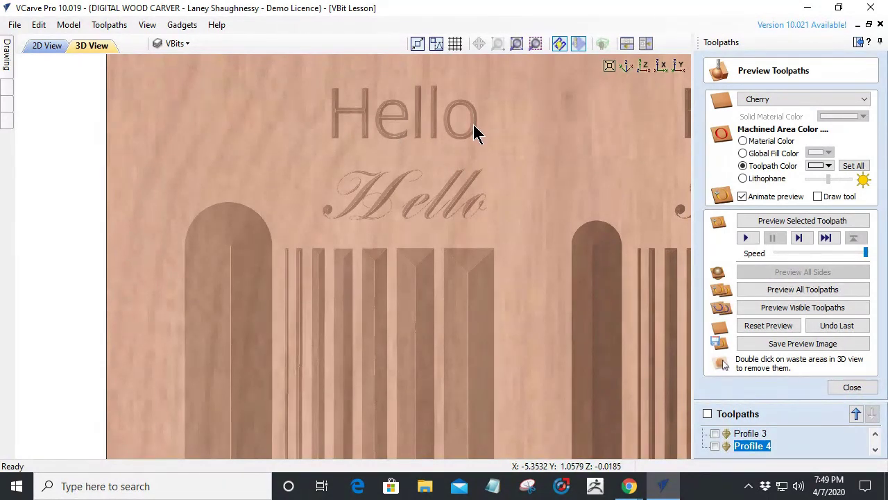
pyautogui.scroll(-2, 467, 208)
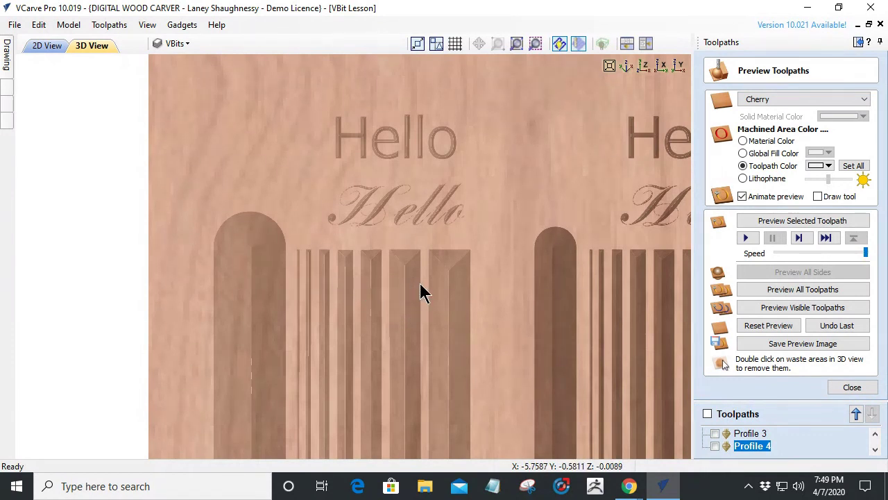
pyautogui.scroll(-6, 430, 271)
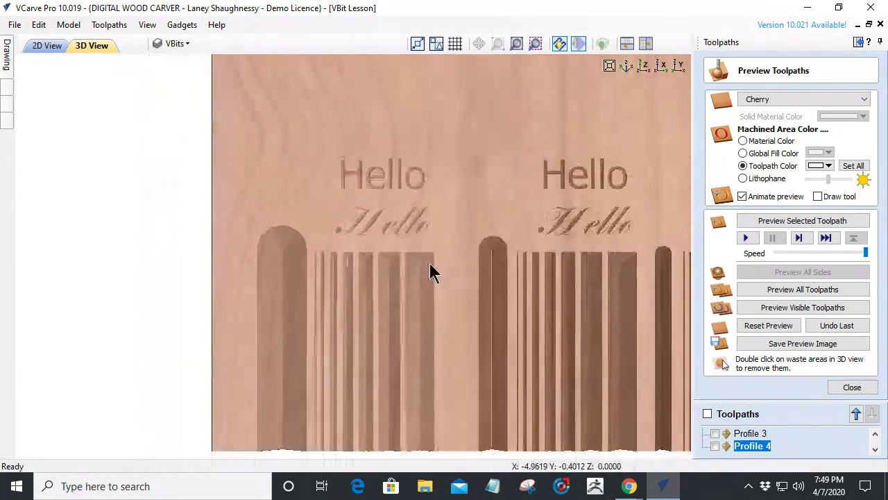
pyautogui.scroll(2, 560, 284)
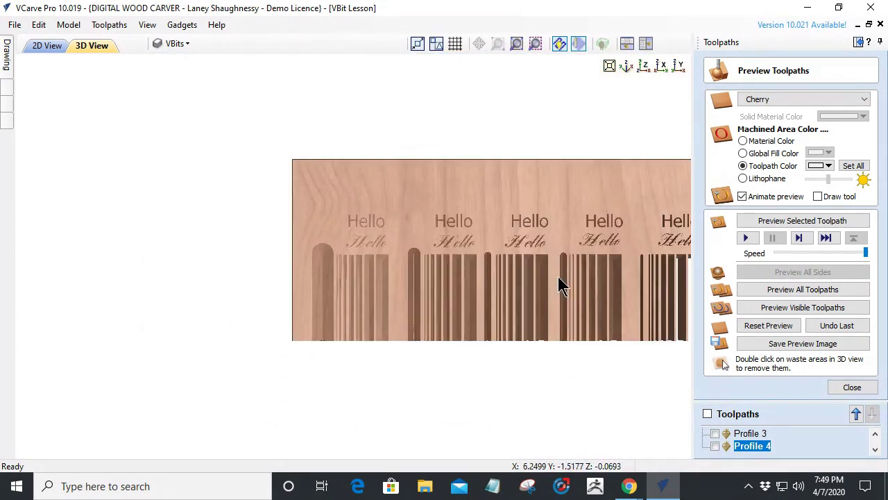
pyautogui.scroll(2, 435, 286)
pyautogui.scroll(1, 438, 292)
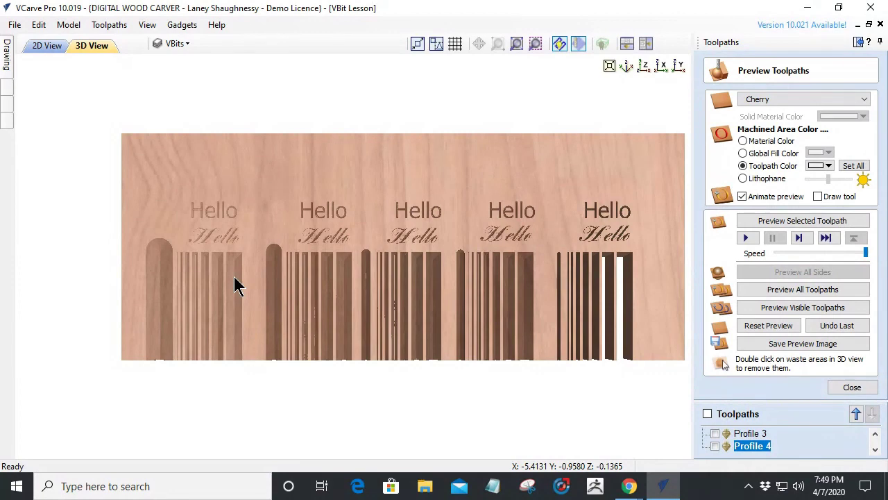
# Step: Compare the grooves and single-line cuts column by column from the lightest to the deepest carving, returning to the leftmost column
pyautogui.scroll(3, 234, 286)
pyautogui.scroll(2, 437, 266)
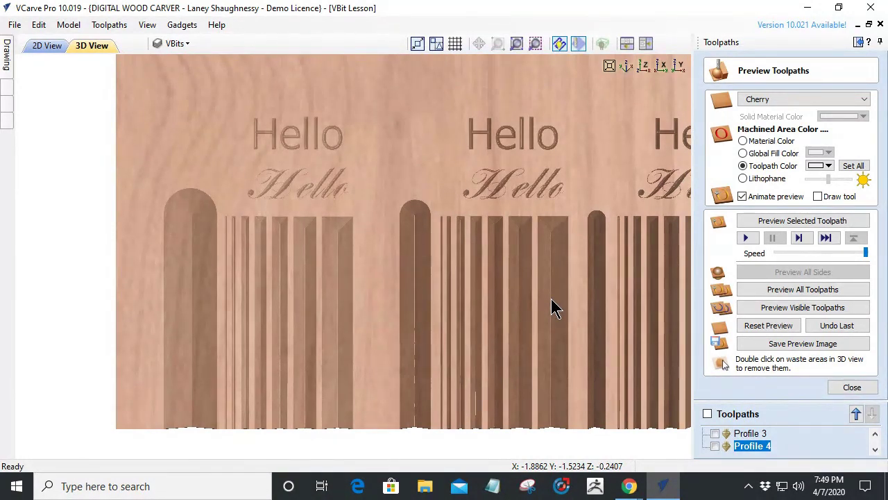
pyautogui.moveTo(552, 309); pyautogui.dragTo(389, 307)
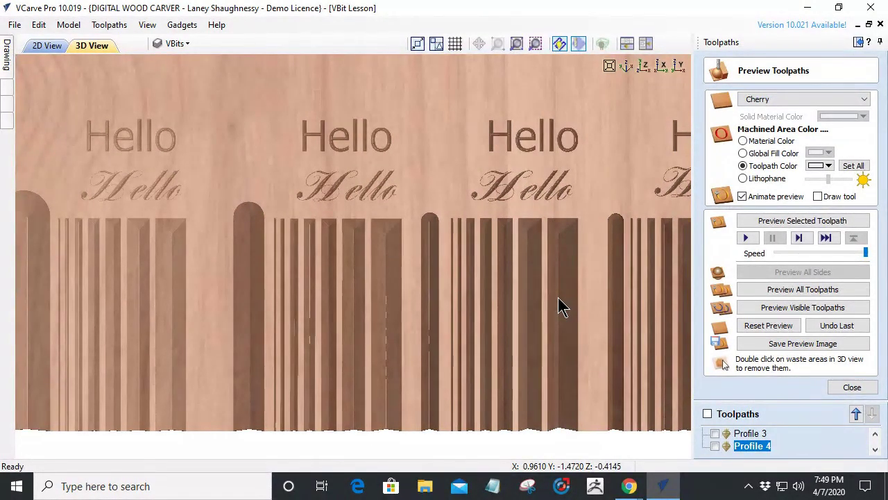
pyautogui.moveTo(534, 310); pyautogui.dragTo(418, 307)
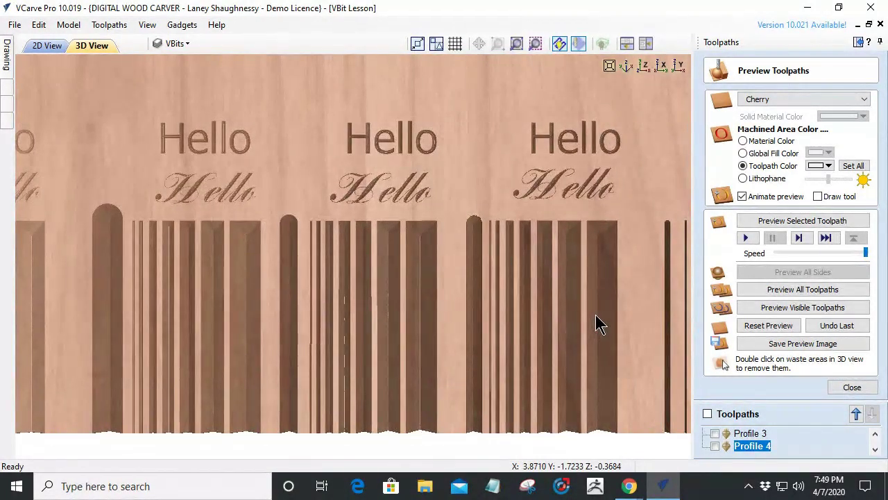
pyautogui.moveTo(601, 322); pyautogui.dragTo(497, 363)
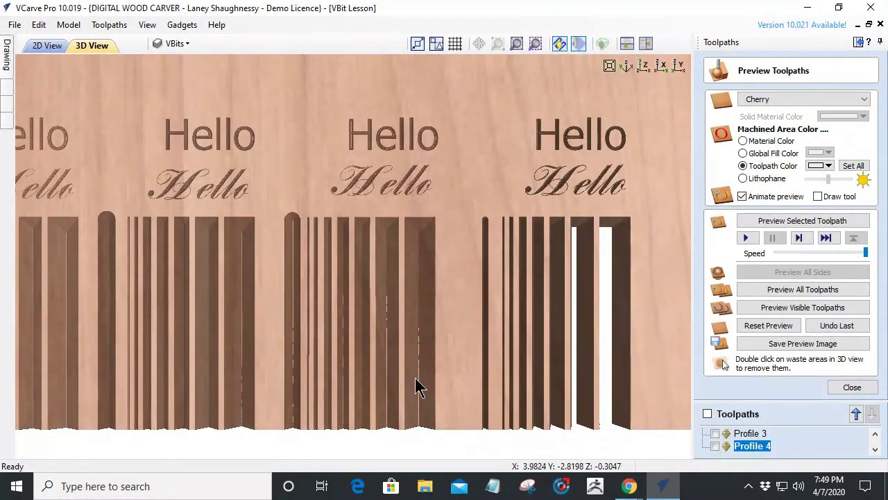
pyautogui.scroll(-1, 530, 371)
pyautogui.moveTo(530, 369); pyautogui.dragTo(718, 322)
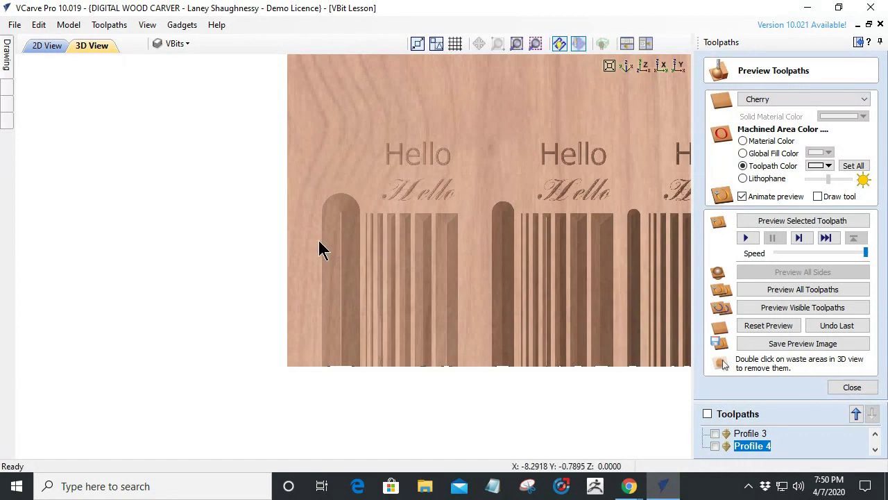
pyautogui.scroll(-4, 358, 250)
pyautogui.scroll(4, 358, 251)
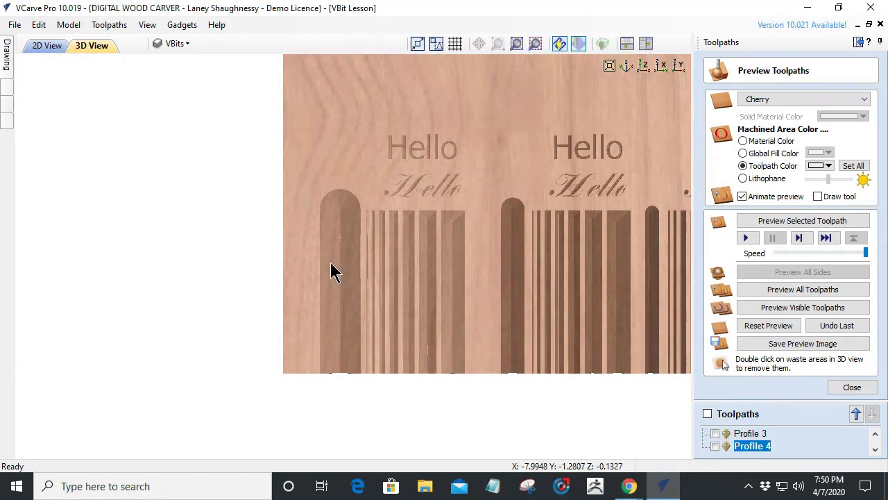
# Step: Examine the V-groove depths along the board's front edge, close up and across its full length, and close the toolpath preview
pyautogui.click(680, 67)
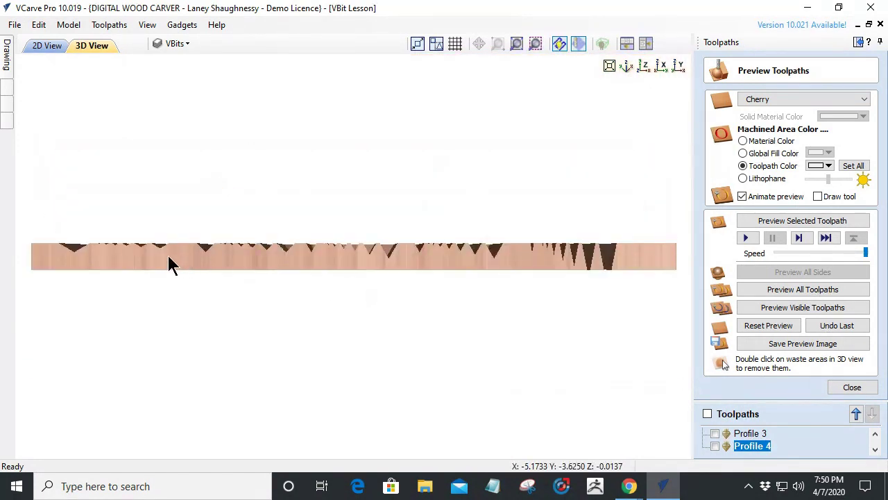
pyautogui.moveTo(172, 263); pyautogui.dragTo(208, 228)
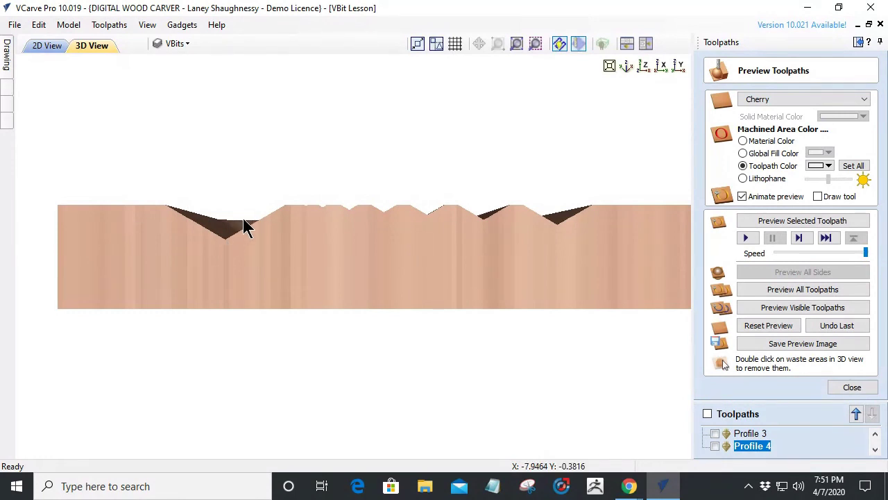
pyautogui.doubleClick(204, 240)
pyautogui.moveTo(564, 272); pyautogui.dragTo(424, 234)
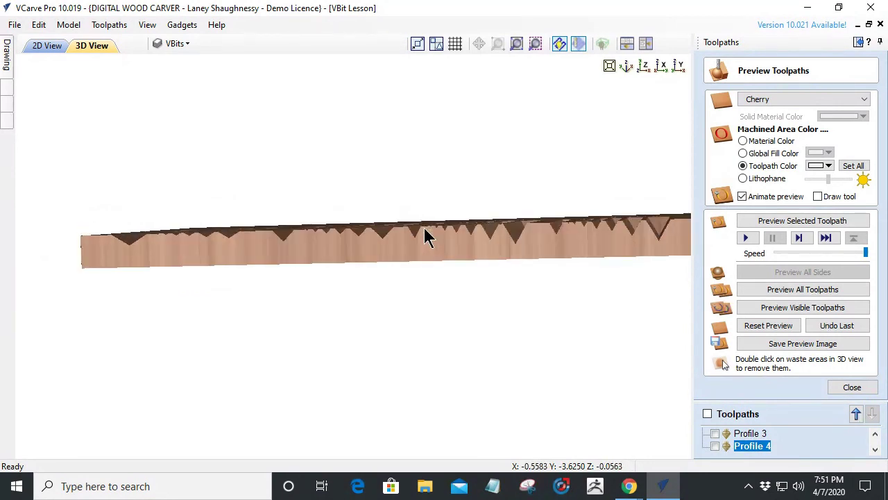
pyautogui.click(680, 65)
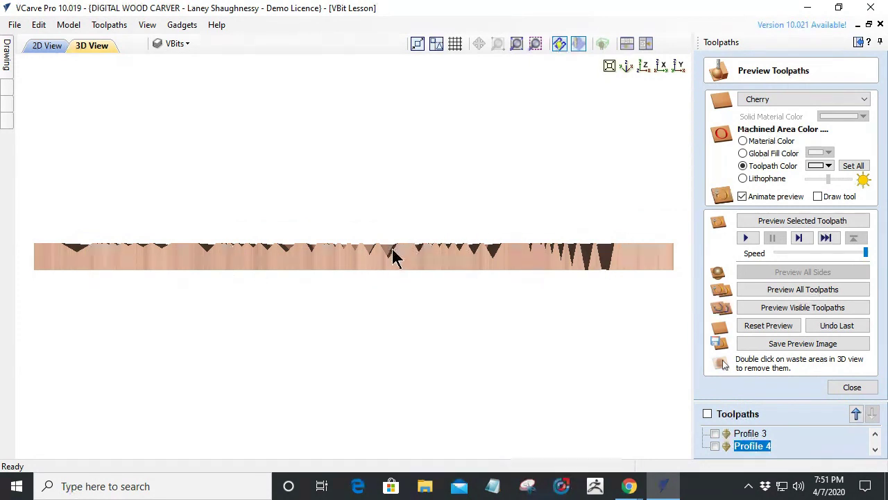
pyautogui.moveTo(390, 262); pyautogui.dragTo(356, 343)
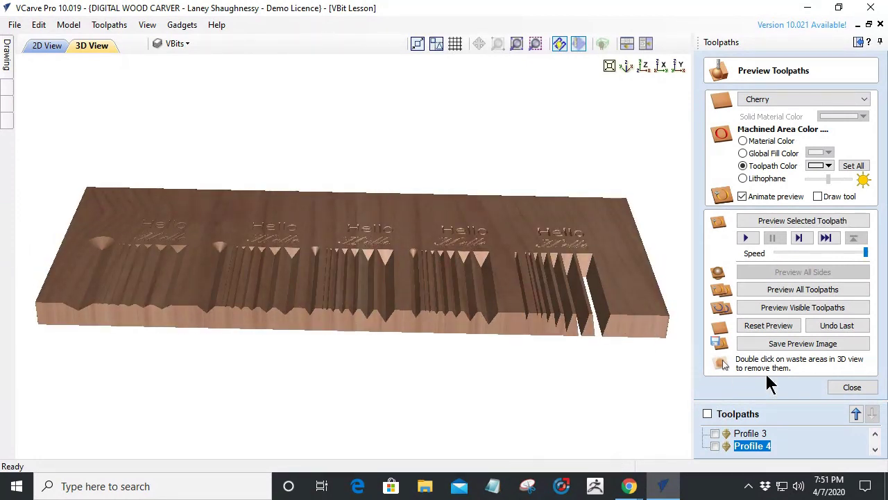
pyautogui.click(851, 387)
# Step: Compare the carved Hello texts and grooves column by column from above, including the deepest column that cuts through the board
pyautogui.moveTo(336, 193); pyautogui.dragTo(348, 267)
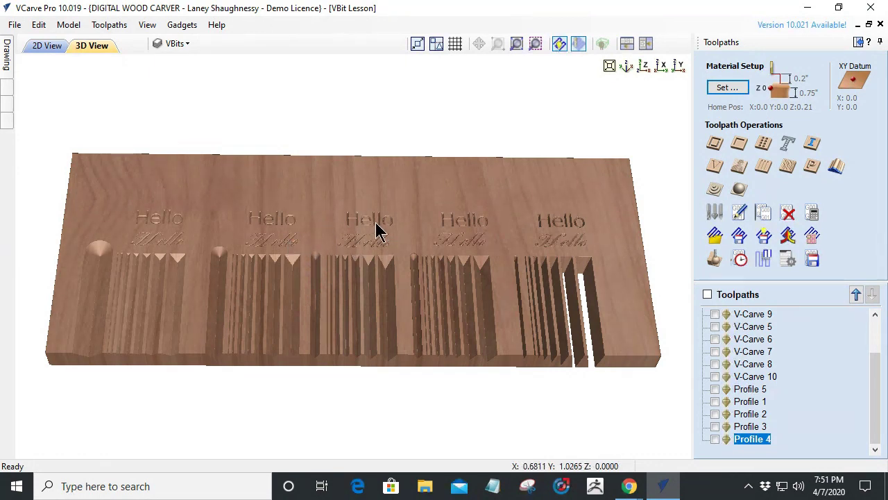
pyautogui.scroll(5, 376, 231)
pyautogui.scroll(-5, 377, 231)
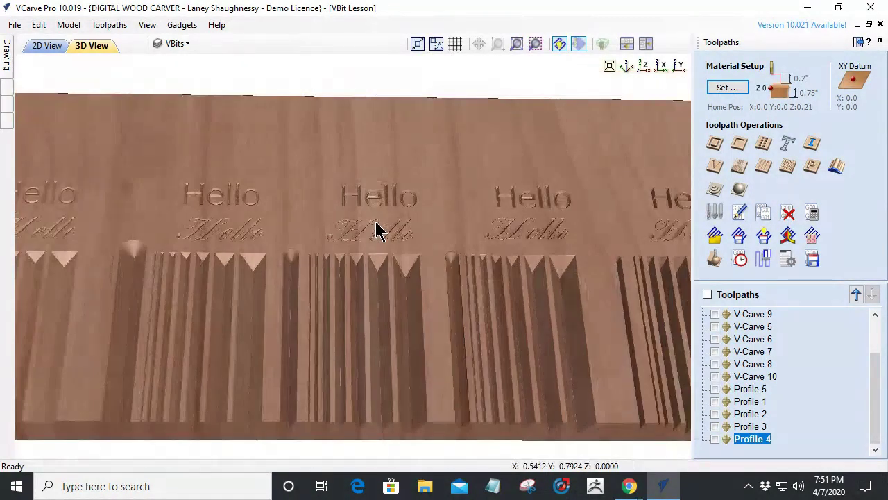
pyautogui.moveTo(377, 265); pyautogui.dragTo(379, 324)
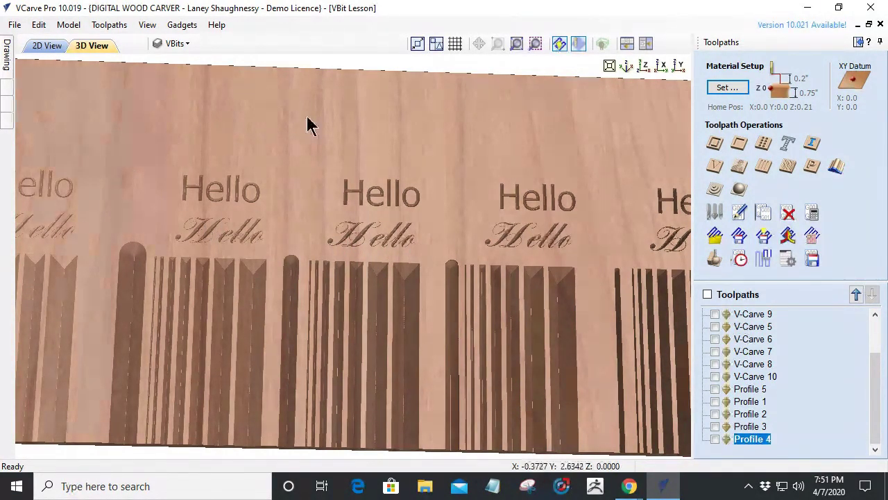
pyautogui.scroll(3, 199, 245)
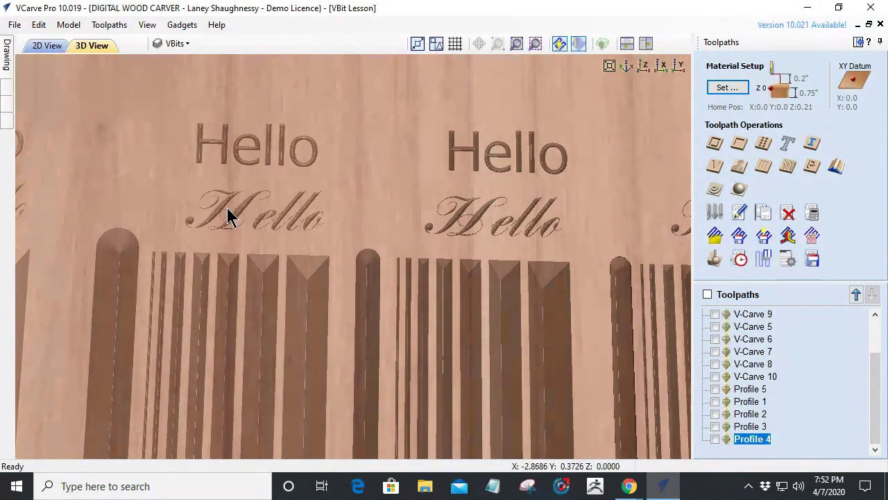
pyautogui.scroll(-2, 239, 232)
pyautogui.moveTo(431, 262); pyautogui.dragTo(233, 209)
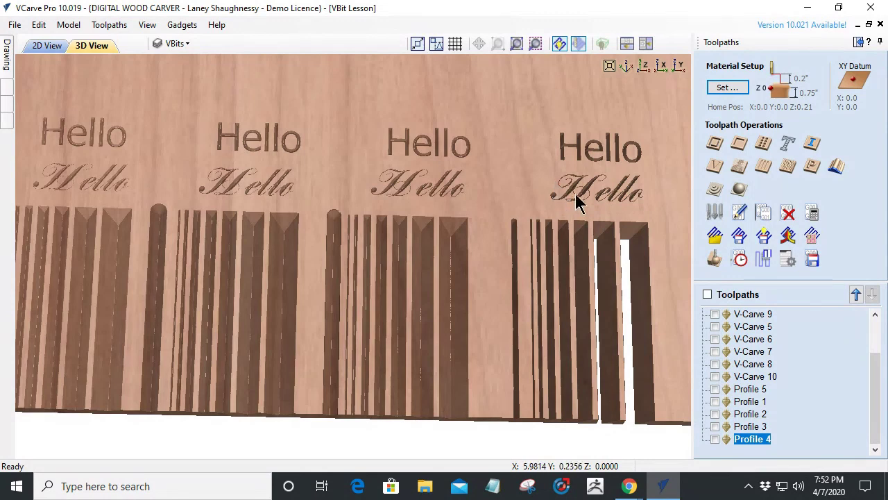
pyautogui.scroll(1, 639, 205)
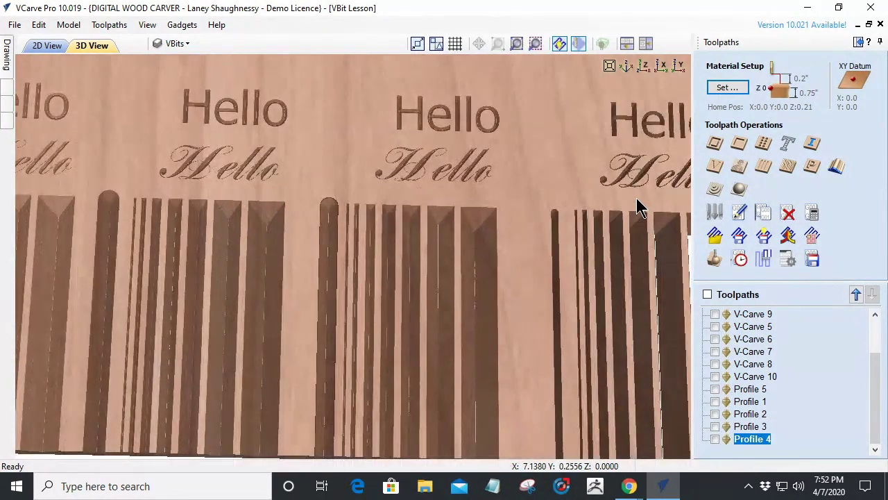
pyautogui.scroll(-1, 639, 204)
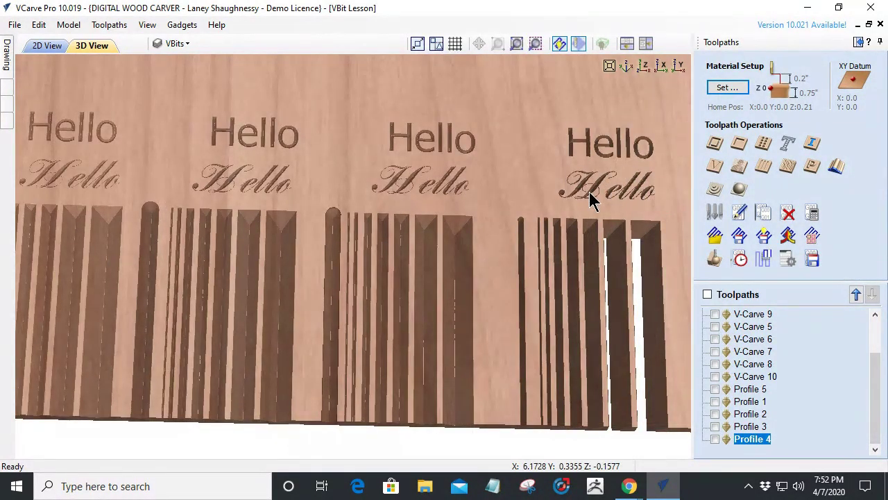
pyautogui.moveTo(600, 201); pyautogui.dragTo(652, 192)
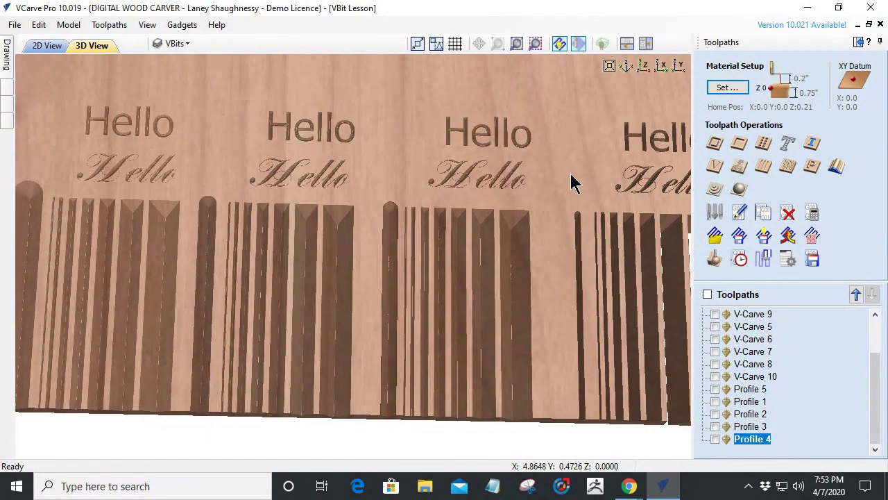
pyautogui.scroll(-3, 535, 167)
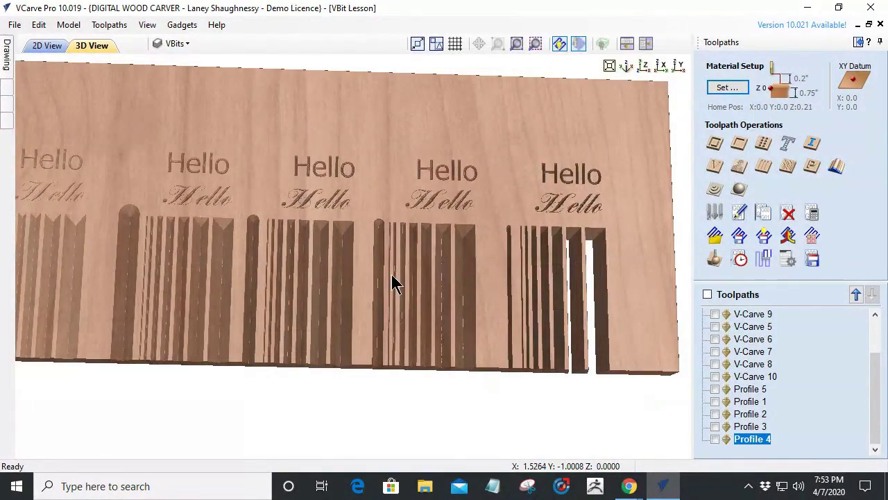
# Step: Examine the front-edge cross-section of the fourth column's single-line cut close up, and compare it with the neighbouring V-carved grooves
pyautogui.moveTo(394, 293)
pyautogui.mouseDown()
pyautogui.moveTo(368, 326)
pyautogui.moveTo(333, 303)
pyautogui.moveTo(379, 271)
pyautogui.mouseUp()
pyautogui.scroll(4, 391, 286)
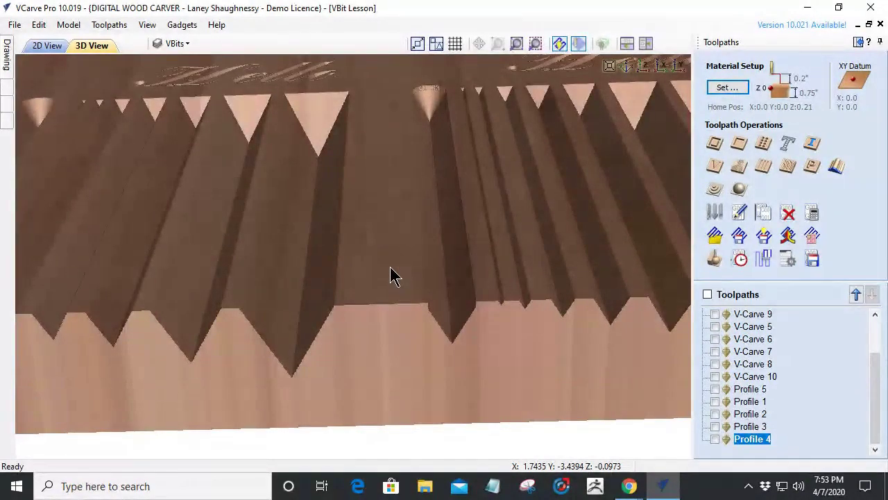
pyautogui.moveTo(393, 279); pyautogui.dragTo(385, 263)
pyautogui.scroll(5, 458, 291)
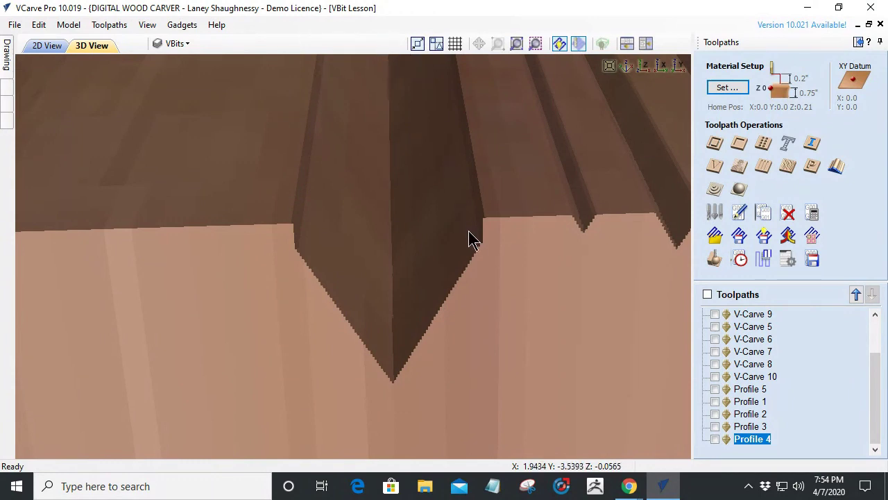
pyautogui.scroll(-4, 470, 257)
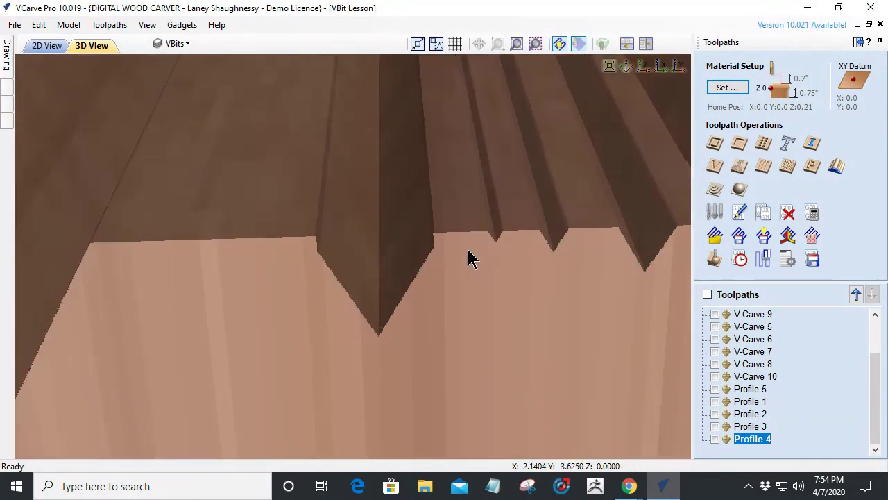
pyautogui.scroll(-4, 470, 256)
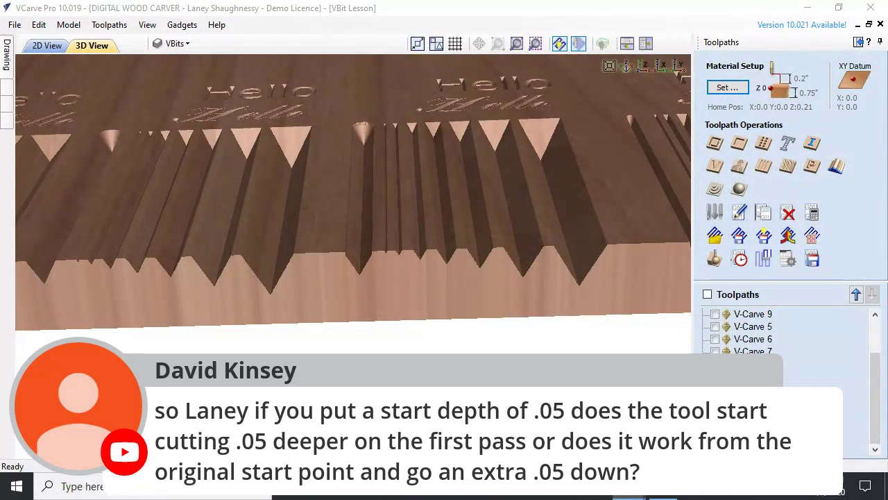
# Step: Draw a rectangle about 9.25 by 2.75 inches in the 2D view, outside the board's upper left corner
pyautogui.click(61, 47)
pyautogui.scroll(-2, 472, 270)
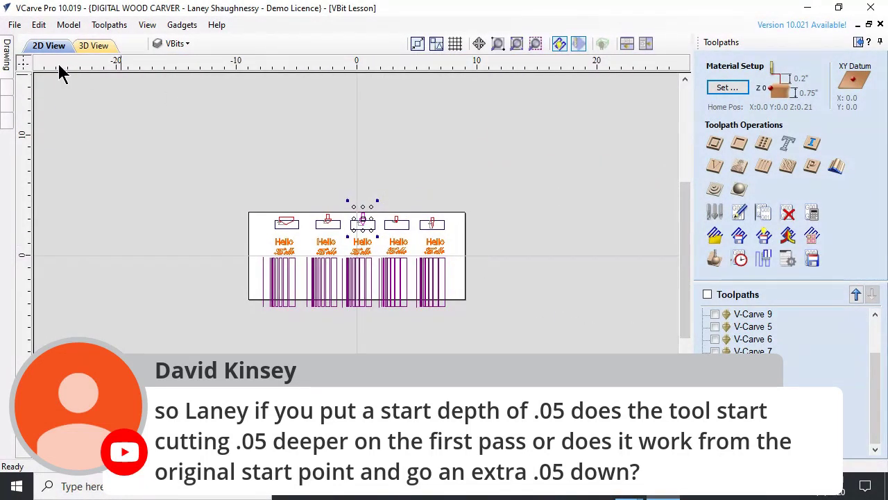
pyautogui.click(8, 57)
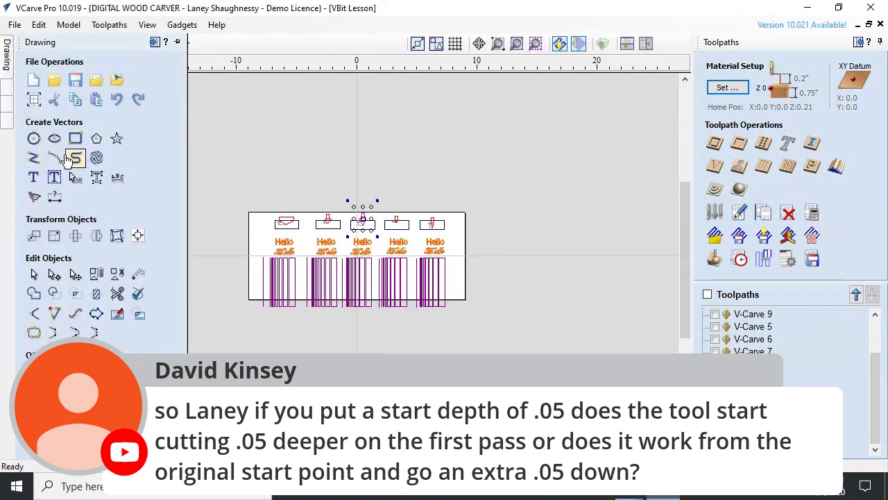
pyautogui.click(75, 138)
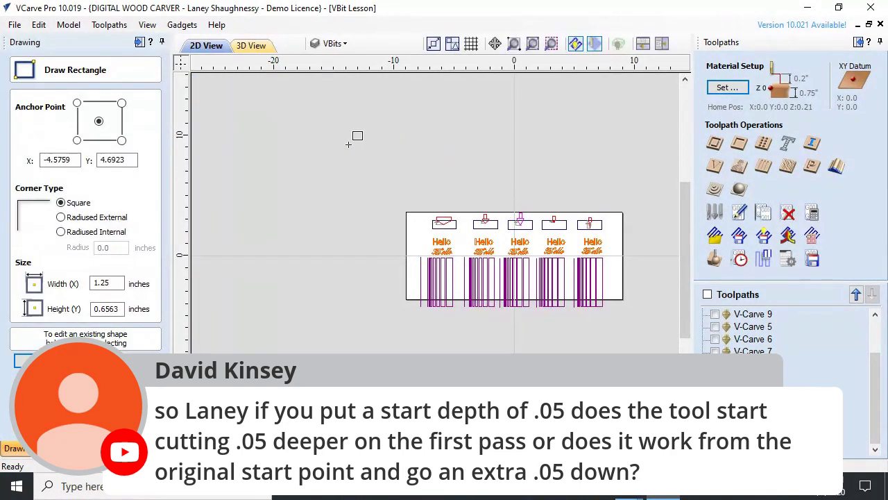
pyautogui.moveTo(308, 141); pyautogui.dragTo(419, 175)
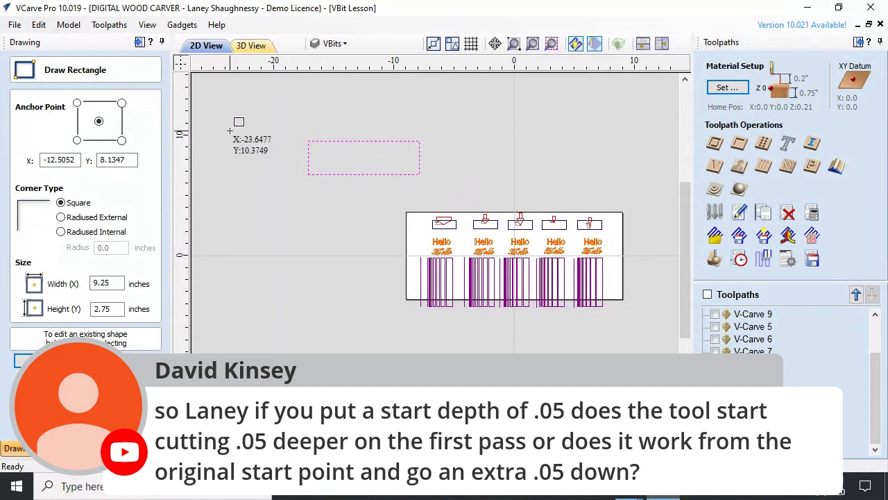
pyautogui.scroll(3, 229, 130)
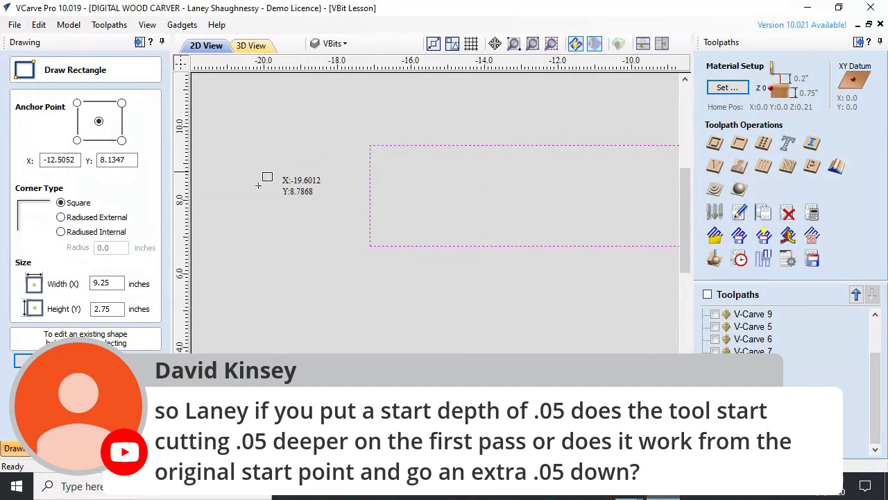
pyautogui.press('Escape')
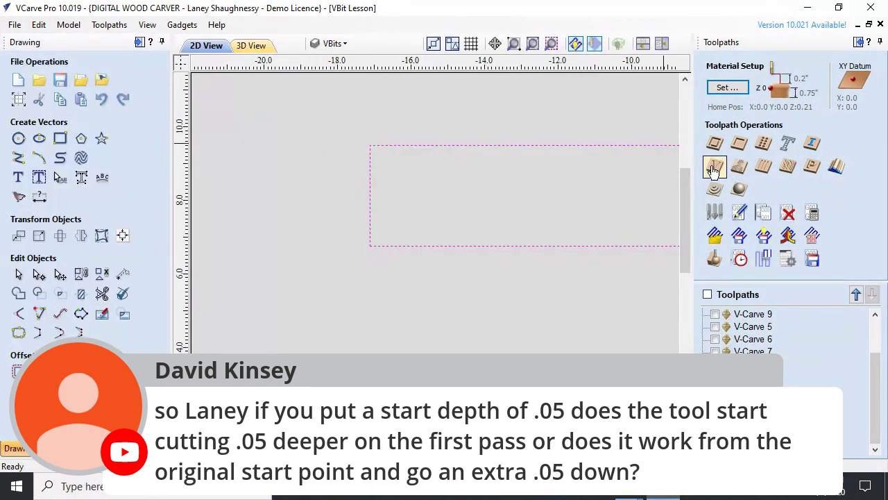
# Step: Draw a horizontal line about 2.5 inches long inside the new rectangle, starting on its left edge just below the top edge
pyautogui.click(20, 158)
pyautogui.click(370, 160)
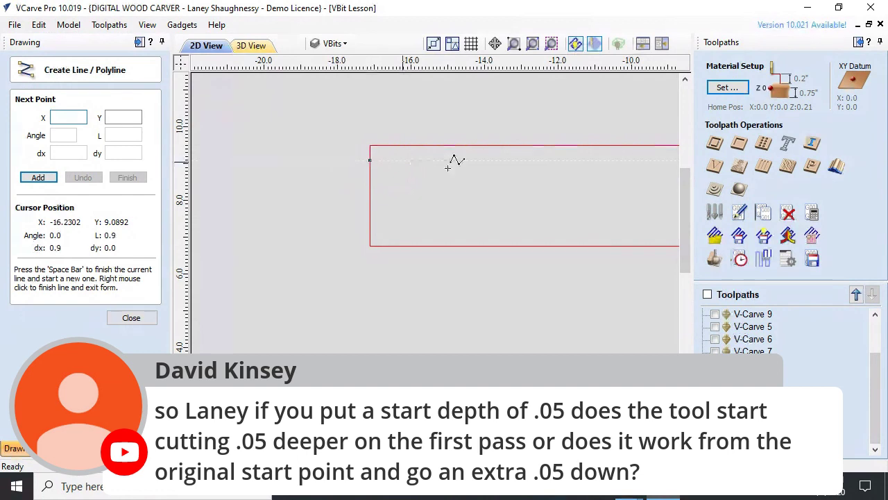
pyautogui.click(462, 160)
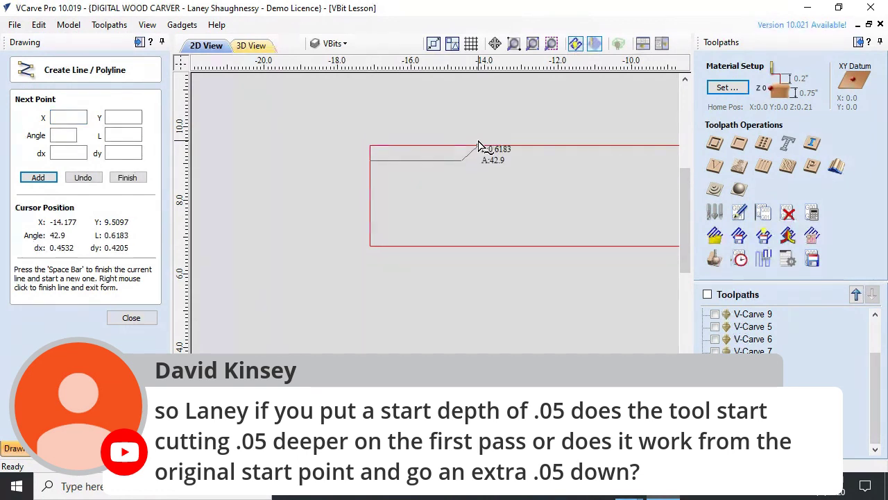
pyautogui.press('space')
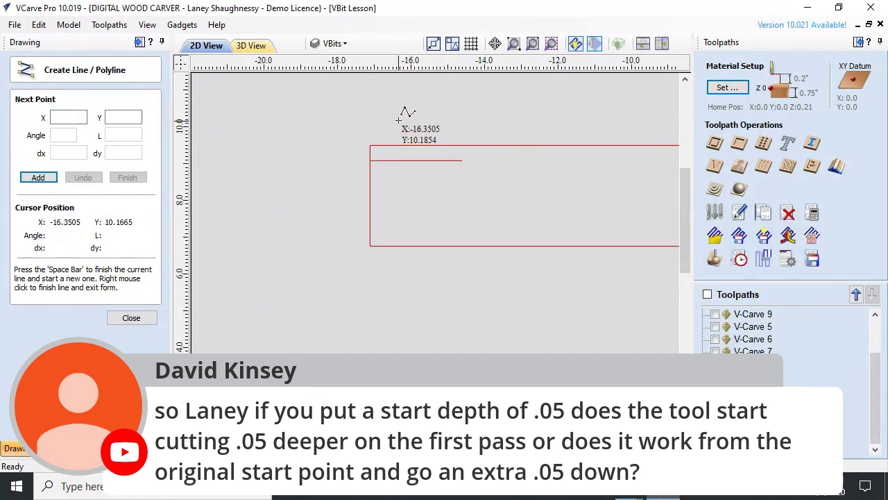
# Step: Draw an open V-shaped bit outline about 1.1 inches wide, with its tip on the rectangle's top edge, and finish the polyline
pyautogui.click(397, 120)
pyautogui.click(414, 145)
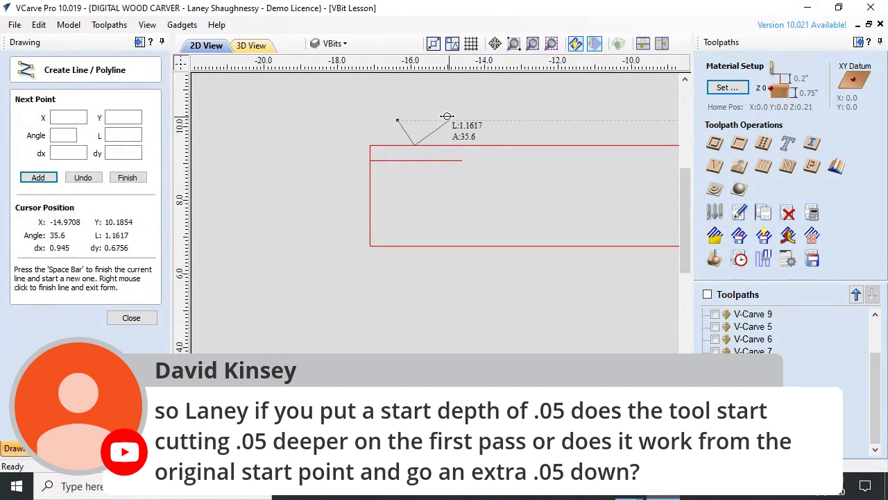
pyautogui.click(438, 120)
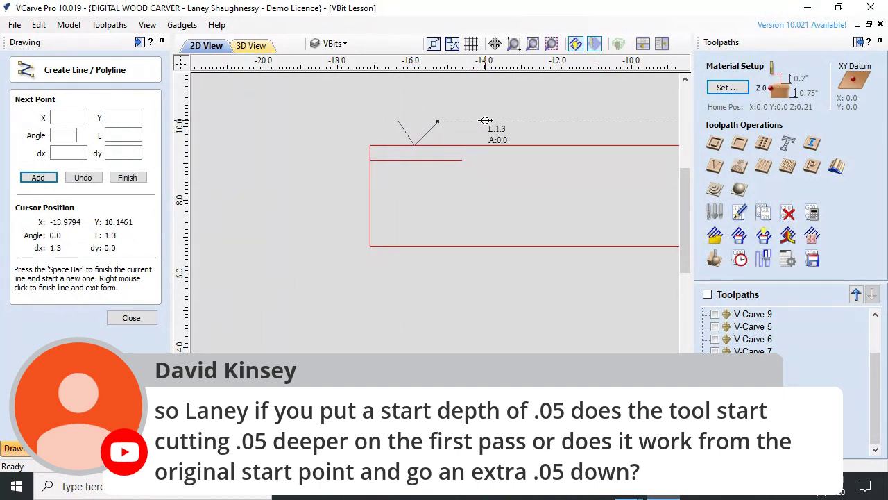
pyautogui.press('space')
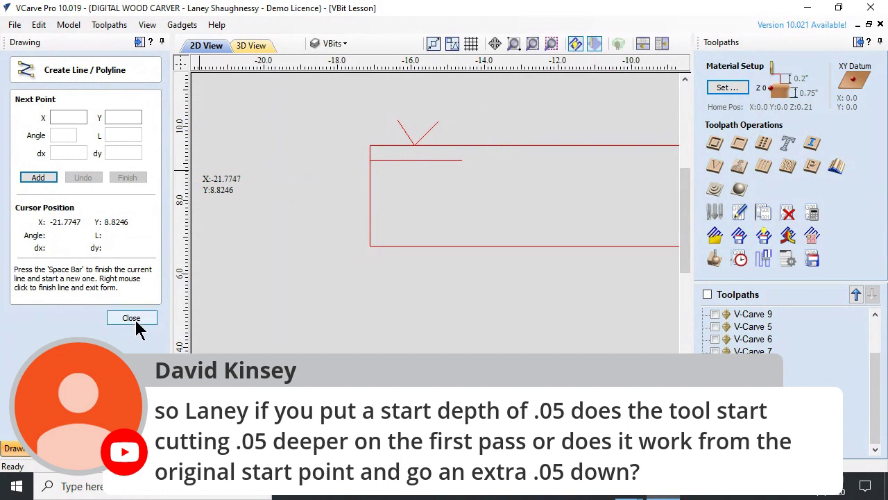
pyautogui.rightClick(560, 140)
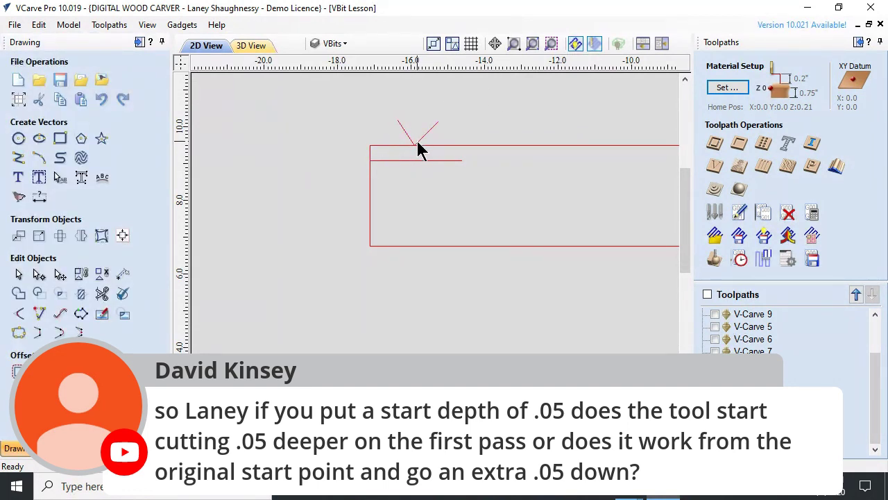
# Step: Nudge the V outline straight down into the rectangle so that its tip sits below the horizontal line
pyautogui.click(418, 144)
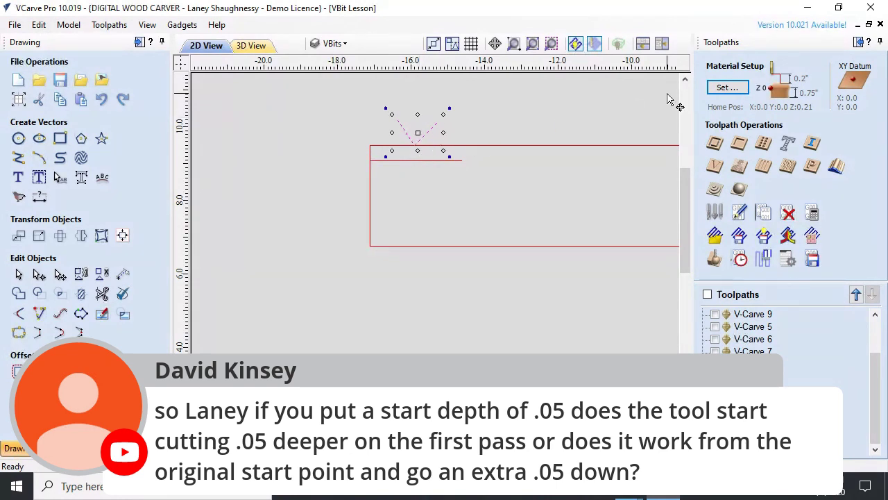
pyautogui.press('Down')
pyautogui.press('Down')
pyautogui.press('Up')
pyautogui.press('Down')
pyautogui.press('Down')
pyautogui.press('Down')
pyautogui.press('Up')
pyautogui.press('Down')
pyautogui.press('Down')
pyautogui.press('Down')
pyautogui.press('Up')
# Step: Start a 2D profile toolpath and set its start depth to .125 inches and its cut depth to .125 inches
pyautogui.click(715, 147)
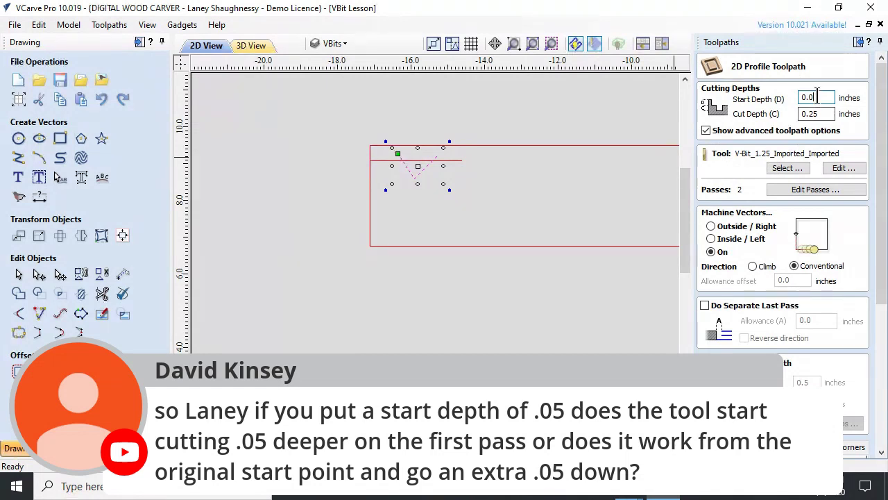
pyautogui.write('.125')
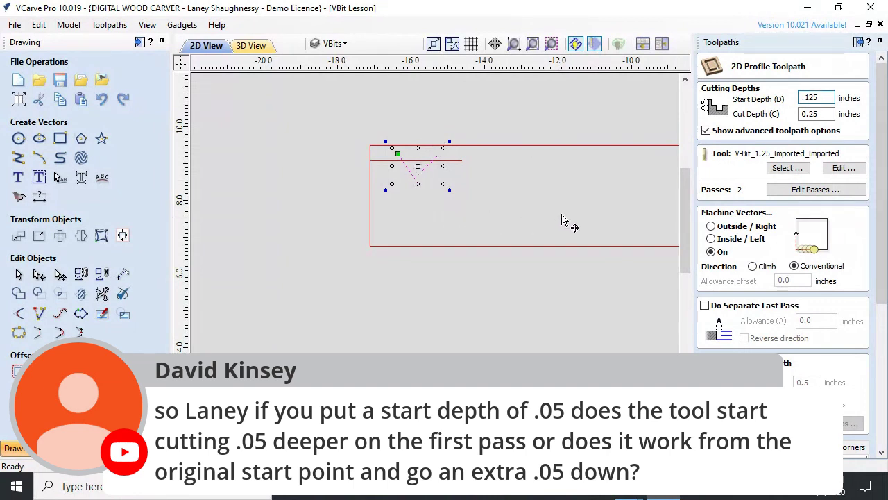
pyautogui.click(823, 115)
pyautogui.click(823, 115)
pyautogui.doubleClick(816, 115)
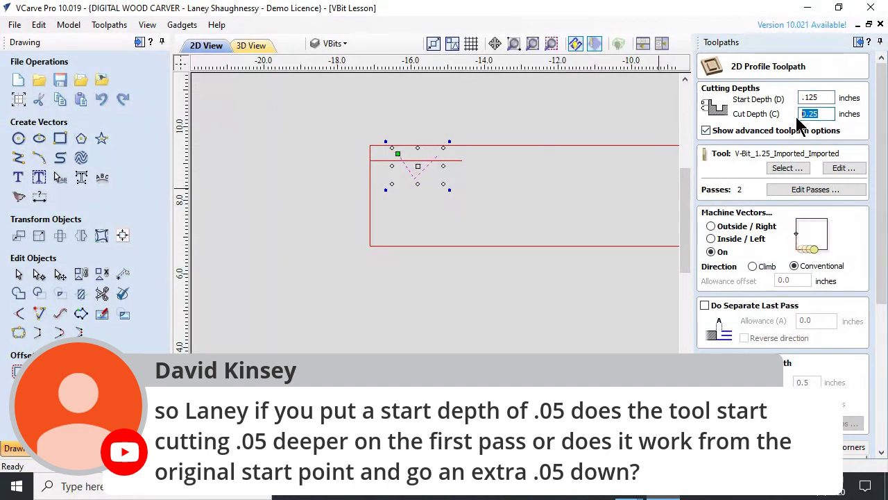
pyautogui.write('.125')
pyautogui.click(816, 115)
pyautogui.doubleClick(810, 98)
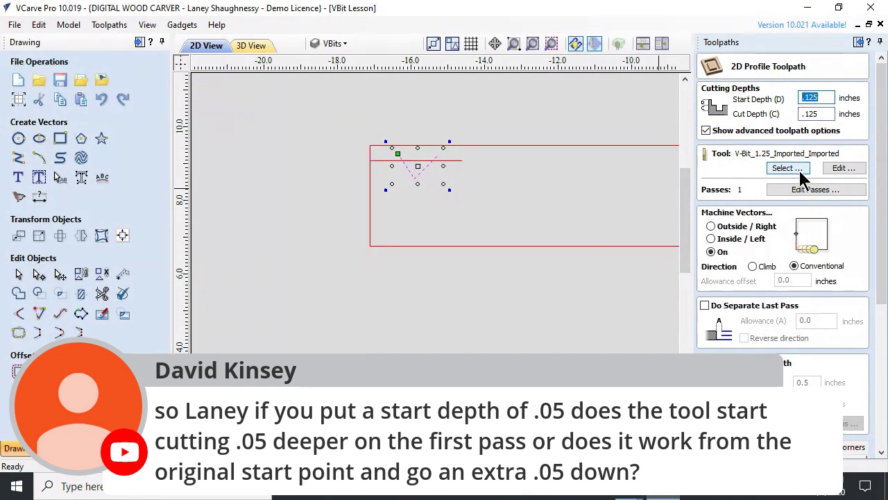
# Step: Set the profile toolpath's cut depth to .25 inches
pyautogui.doubleClick(799, 115)
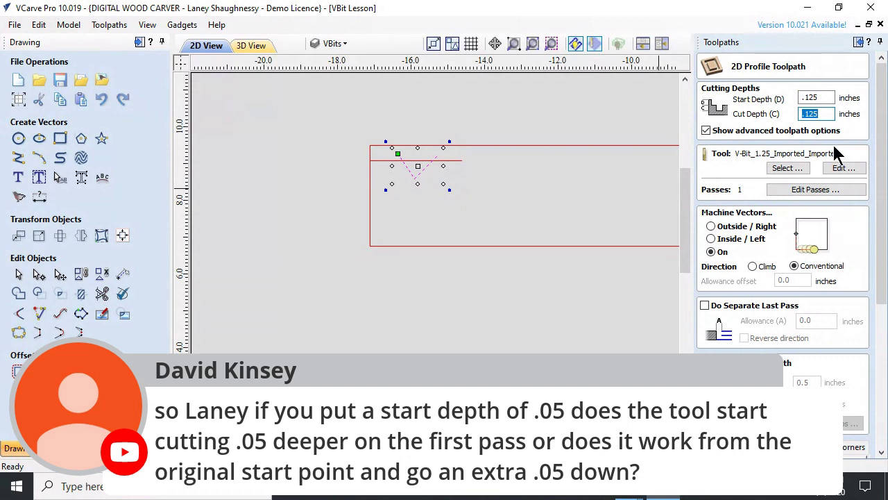
pyautogui.write('.25')
pyautogui.doubleClick(811, 97)
pyautogui.doubleClick(809, 113)
# Step: Delete all the vectors from the 2D view
pyautogui.moveTo(882, 290); pyautogui.dragTo(881, 390)
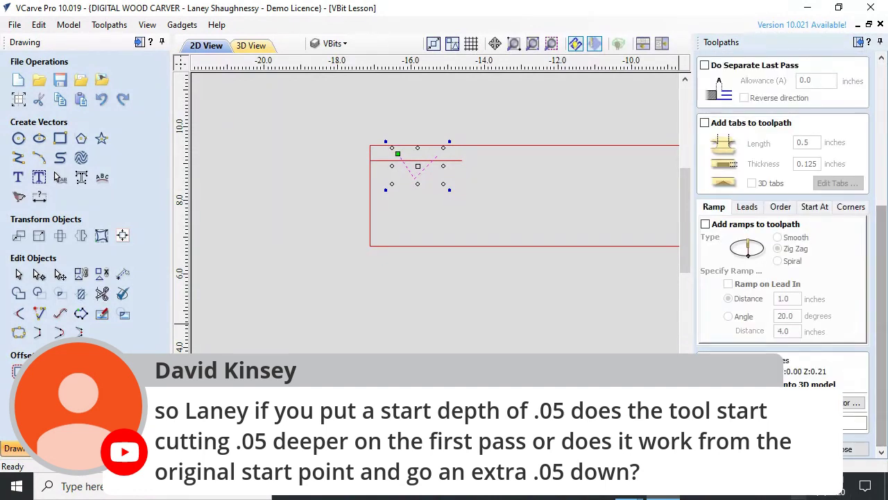
pyautogui.hotkey('ctrl', 'a')
pyautogui.press('Delete')
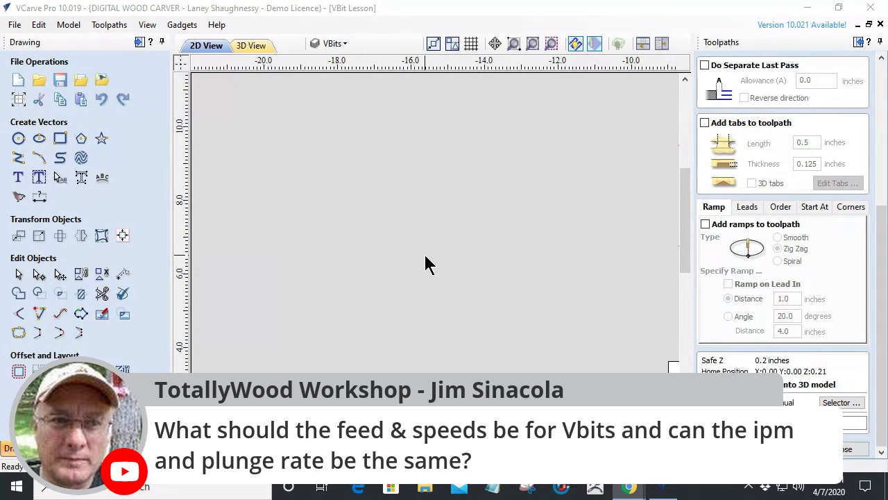
# Step: Add zig zag ramps to the profile toolpath with a ramp distance of 1.0 inches
pyautogui.click(705, 223)
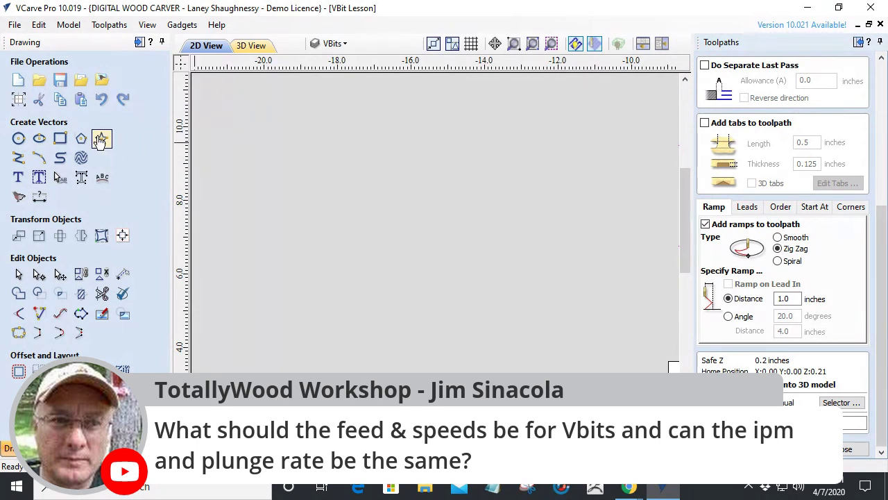
pyautogui.click(19, 158)
pyautogui.doubleClick(780, 300)
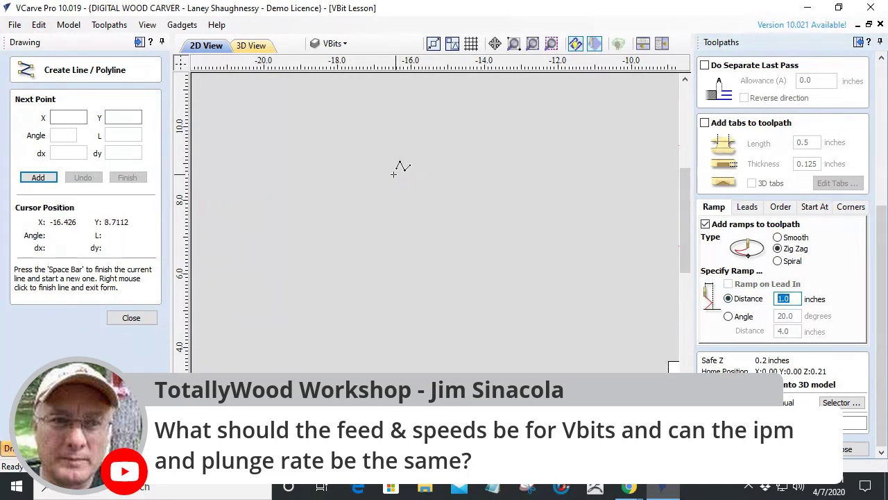
pyautogui.click(129, 324)
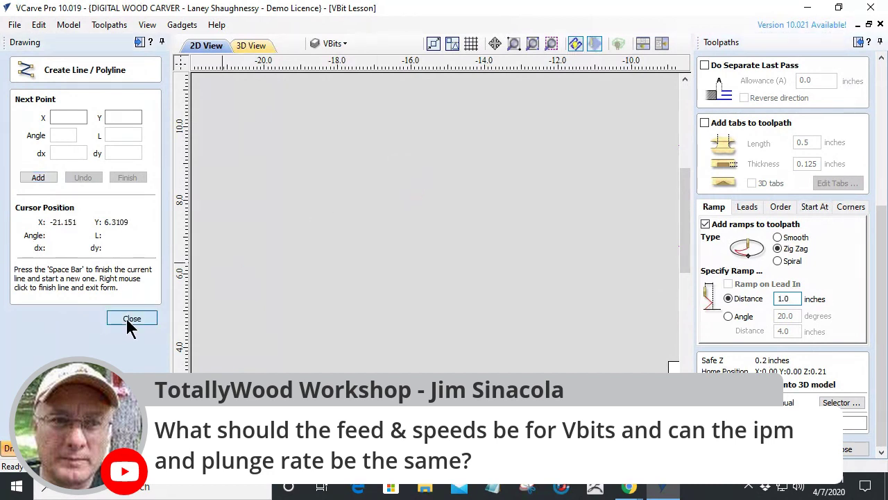
# Step: Draw a rectangle 2.5 inches wide and 0.25 inches high in the empty area of the 2D view
pyautogui.click(82, 139)
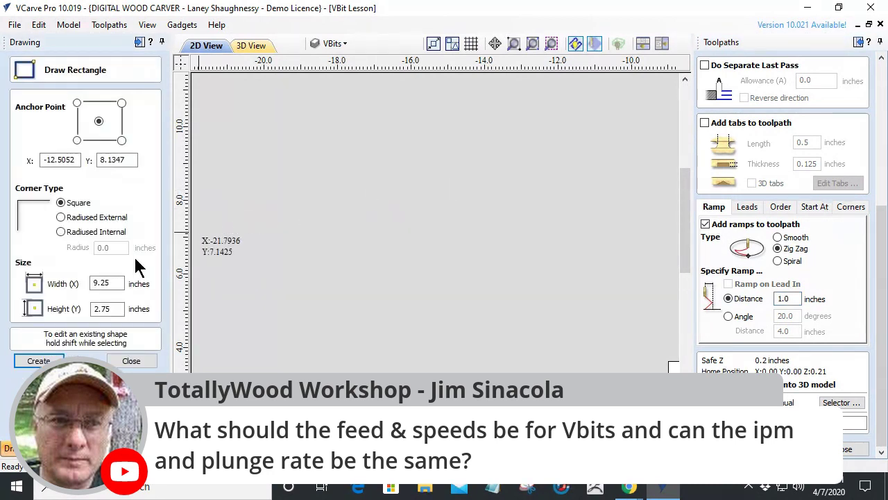
pyautogui.click(107, 308)
pyautogui.write('.25')
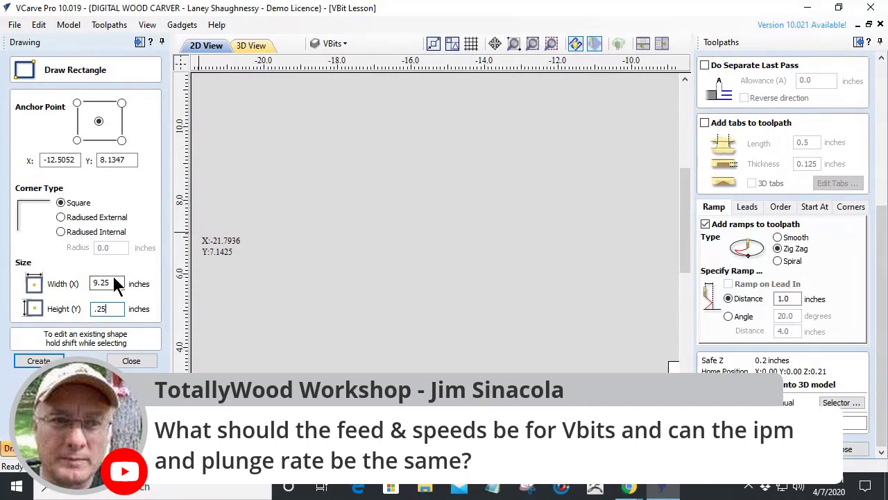
pyautogui.moveTo(112, 283); pyautogui.dragTo(86, 287)
pyautogui.write('2.55')
pyautogui.press('BackSpace')
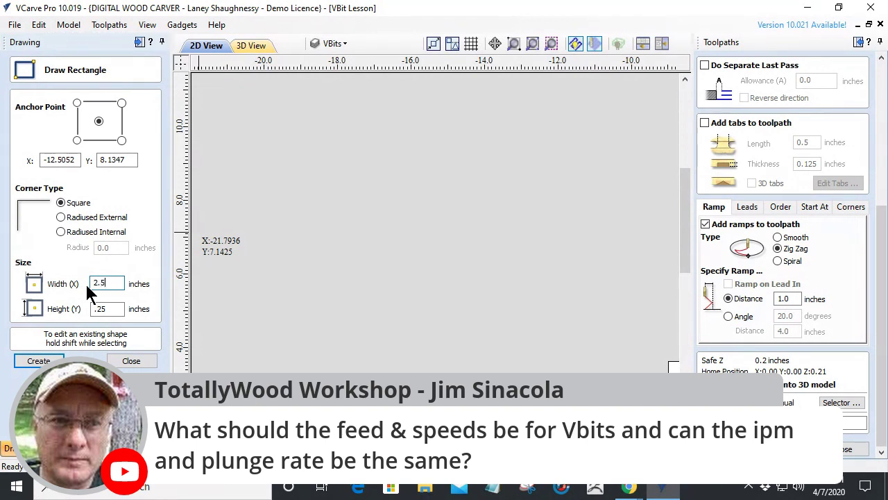
pyautogui.click(407, 214)
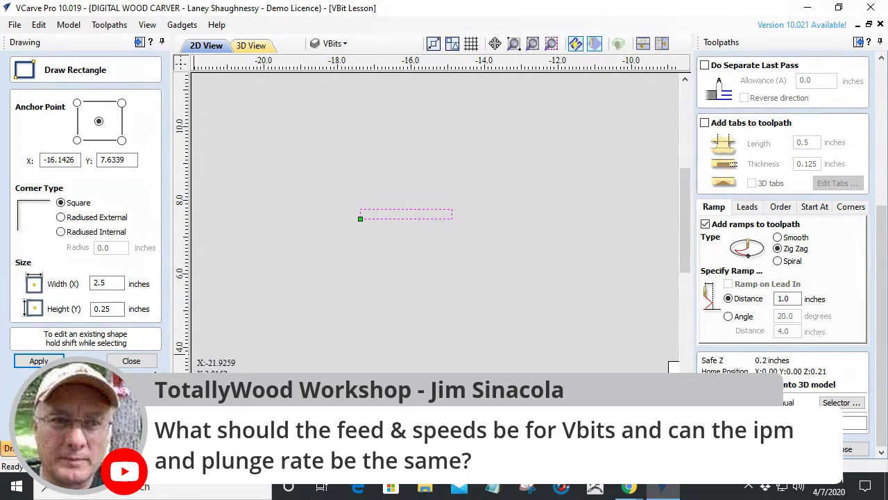
pyautogui.click(131, 360)
# Step: Draw an open zigzag polyline from the rectangle's upper left corner to a point about 1 inch inside and back to its lower left corner
pyautogui.scroll(5, 367, 212)
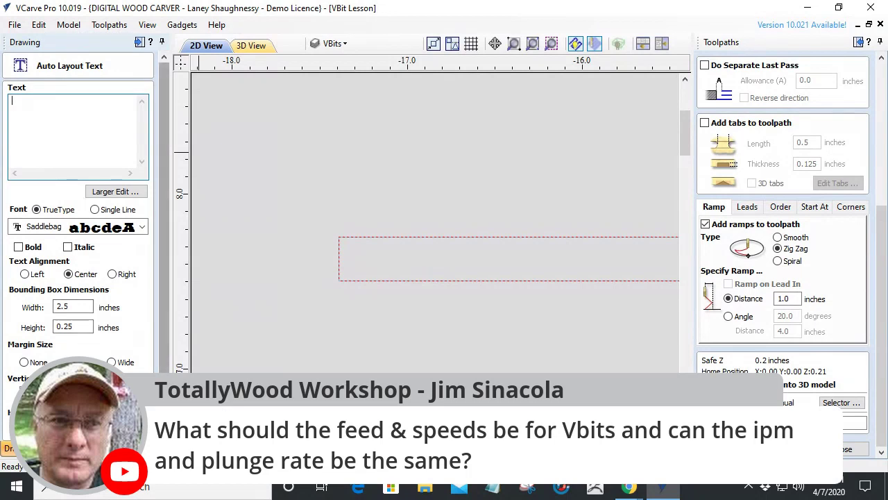
pyautogui.press('Escape')
pyautogui.click(18, 143)
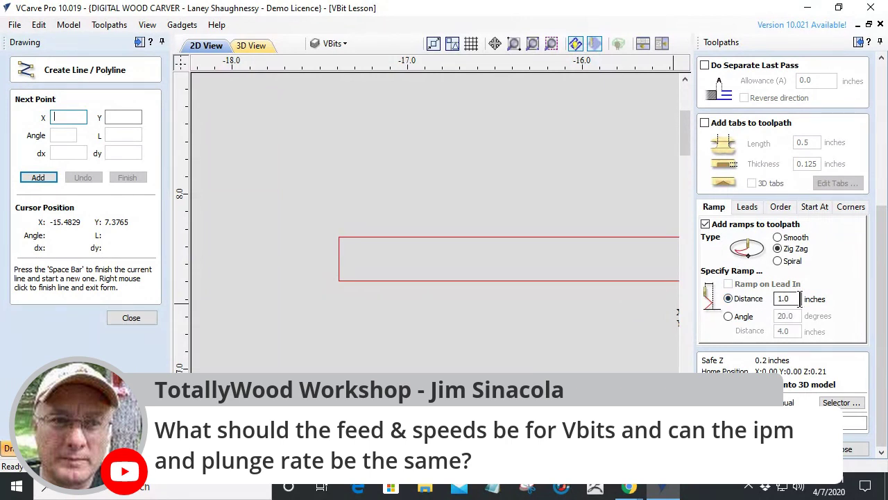
pyautogui.click(338, 238)
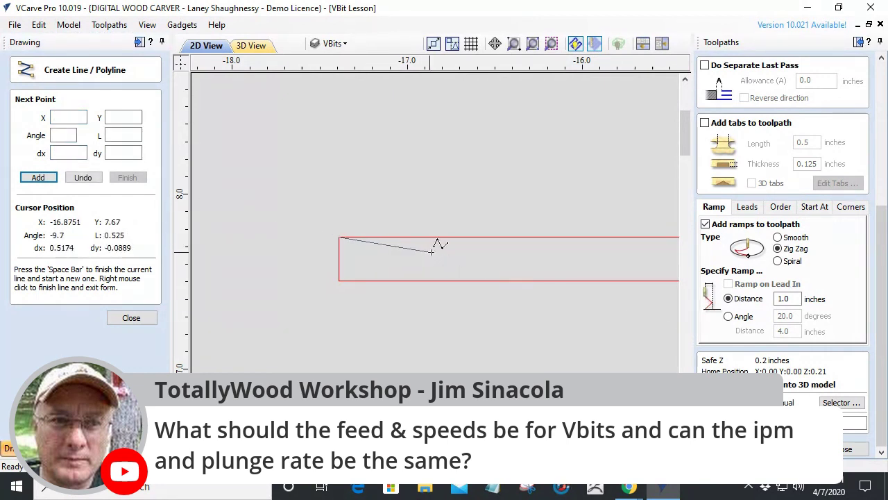
pyautogui.click(511, 256)
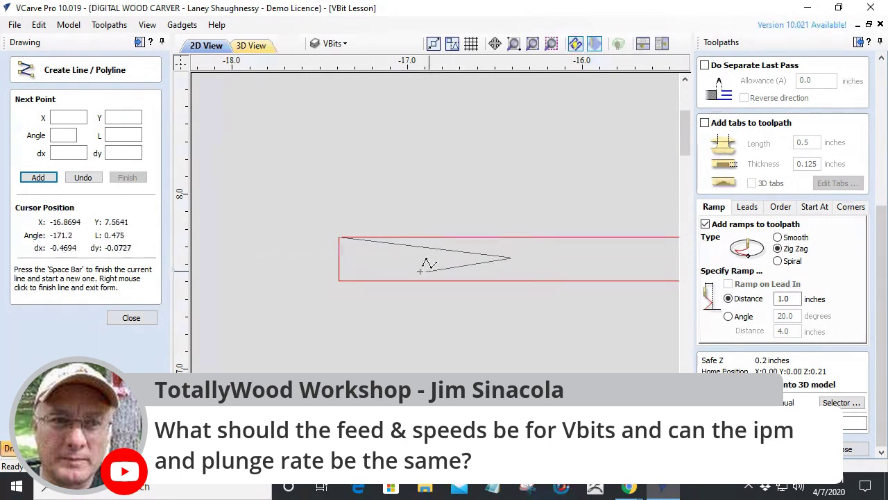
pyautogui.click(336, 278)
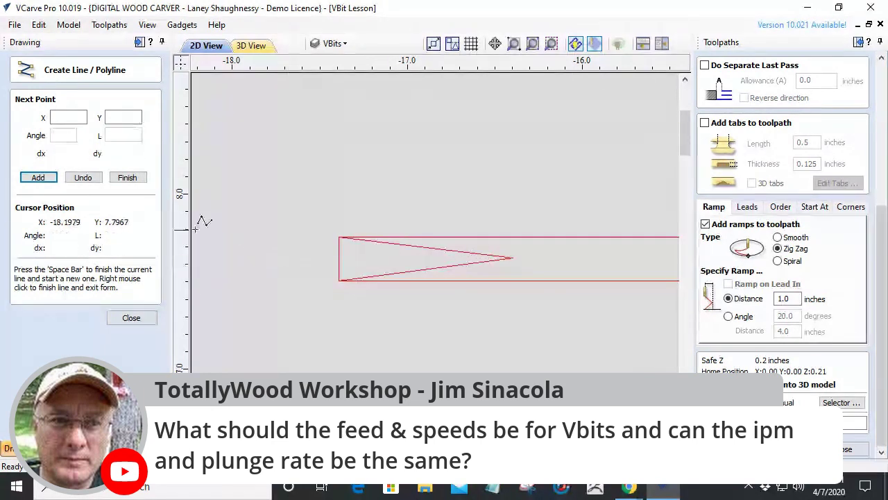
pyautogui.click(125, 319)
pyautogui.click(17, 139)
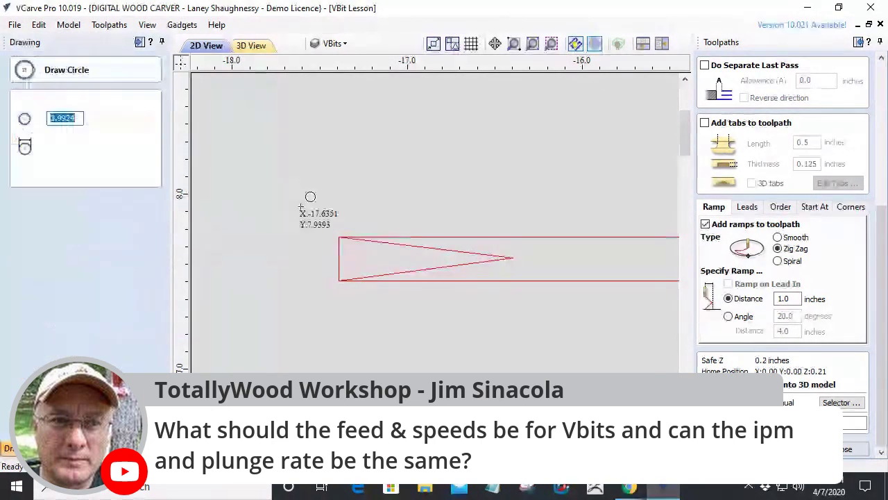
pyautogui.click(305, 205)
pyautogui.click(122, 225)
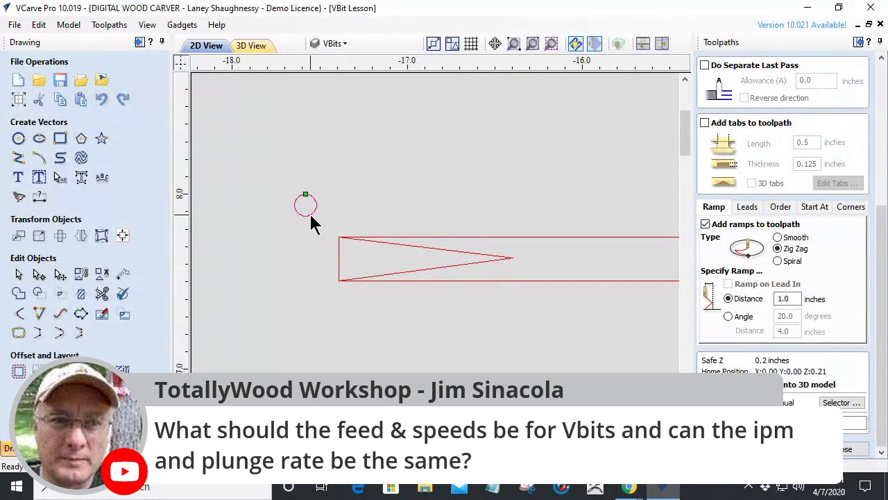
# Step: Draw a thin upright rectangle about 0.075 by 0.475 inches and position it above the left end of the long rectangle
pyautogui.click(60, 138)
pyautogui.moveTo(252, 142); pyautogui.dragTo(265, 226)
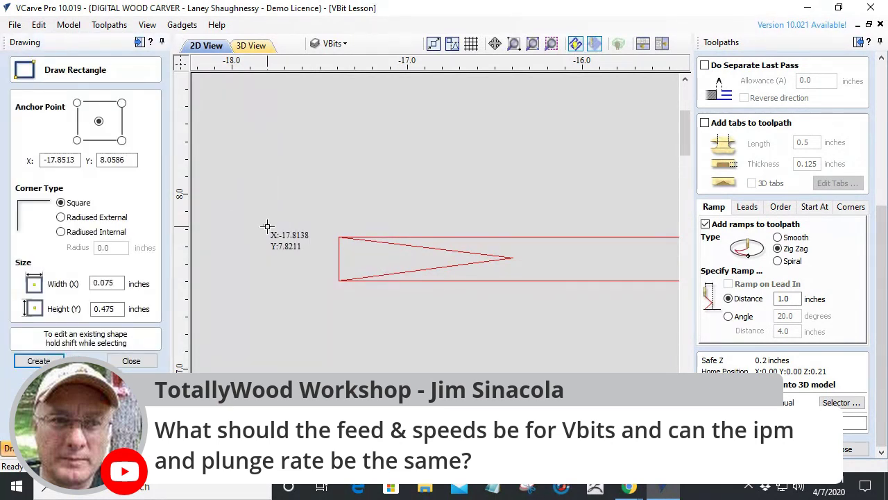
pyautogui.click(131, 361)
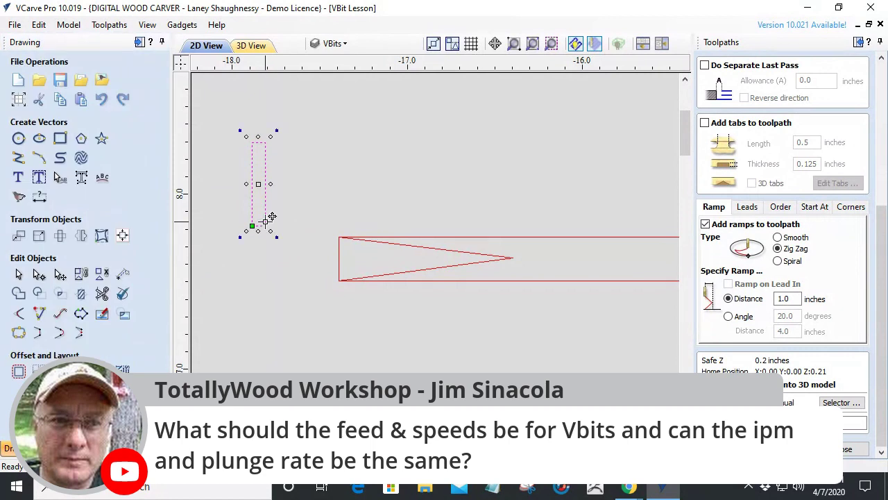
pyautogui.moveTo(254, 223); pyautogui.dragTo(670, 288)
pyautogui.moveTo(664, 254); pyautogui.dragTo(336, 185)
pyautogui.moveTo(288, 94); pyautogui.dragTo(370, 234)
# Step: Set the toolpath's ramp type to Spiral and move the thin rectangle right, above the zigzag line near its tip
pyautogui.click(777, 261)
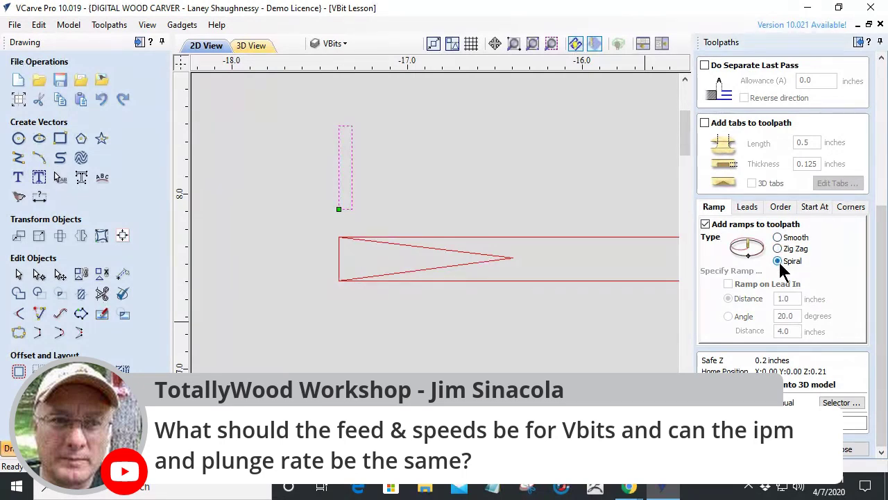
pyautogui.click(357, 216)
pyautogui.click(350, 207)
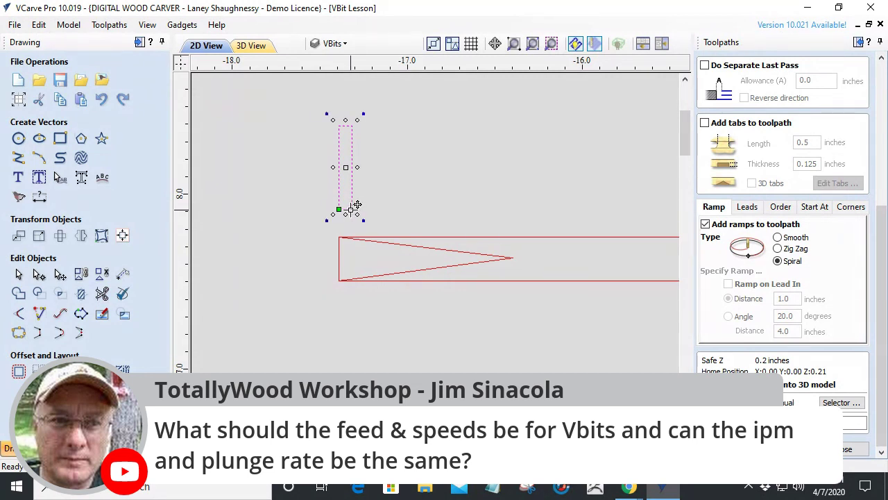
pyautogui.moveTo(350, 205); pyautogui.dragTo(422, 259)
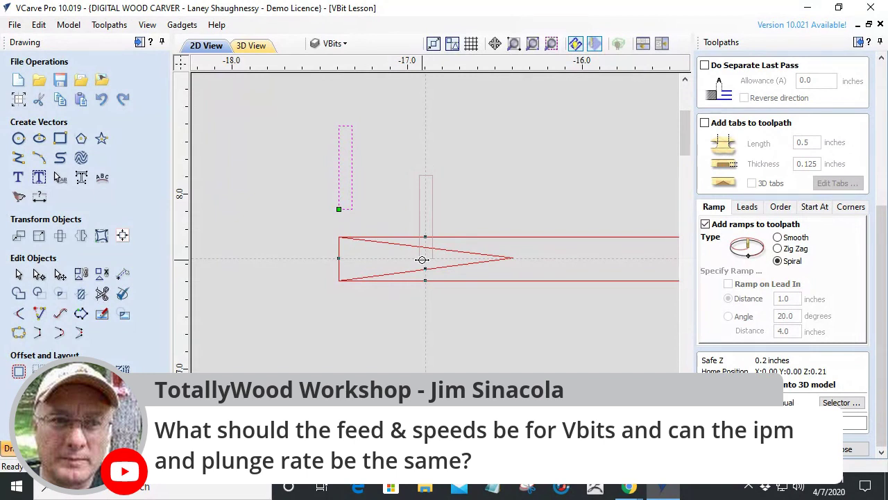
pyautogui.moveTo(421, 260); pyautogui.dragTo(474, 206)
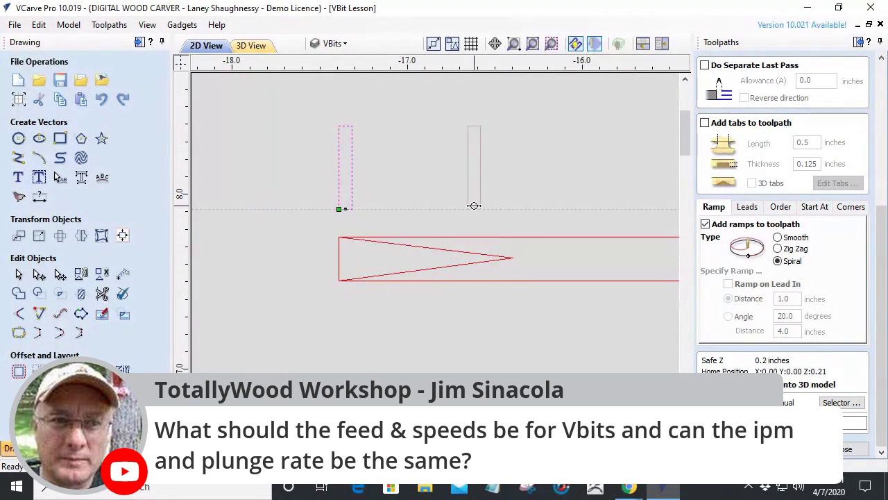
pyautogui.moveTo(474, 205); pyautogui.dragTo(478, 168)
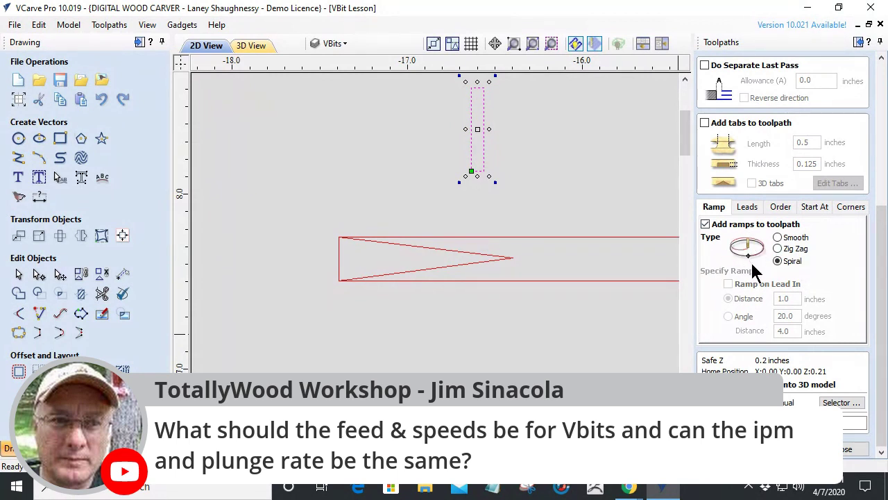
# Step: Close the profile toolpath form and move the thin rectangle down to just above the long rectangle
pyautogui.scroll(1, 759, 252)
pyautogui.scroll(-1, 760, 252)
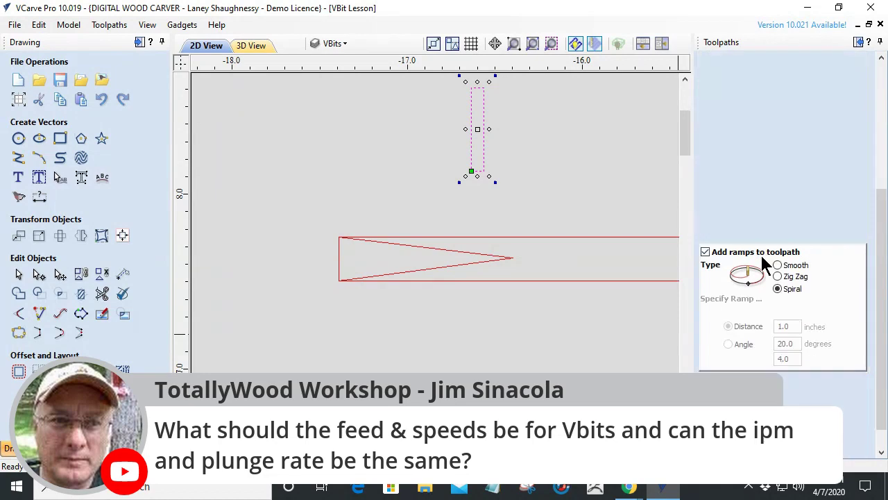
pyautogui.click(850, 449)
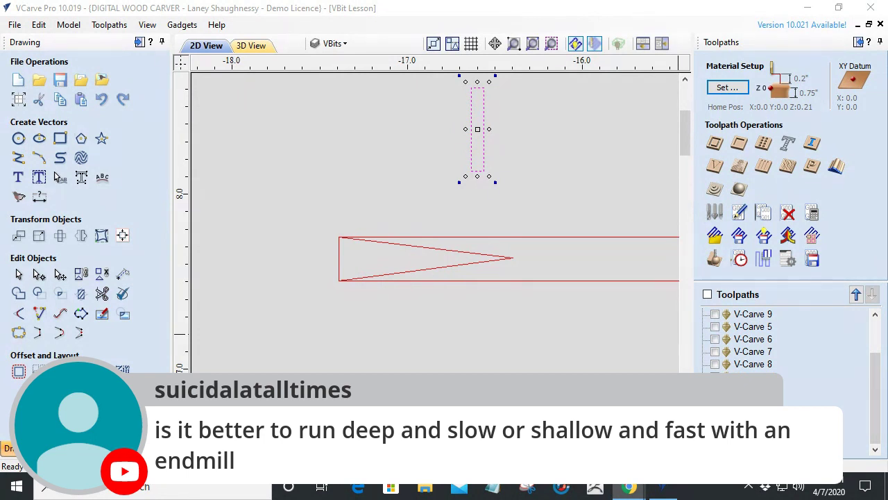
pyautogui.moveTo(478, 166); pyautogui.dragTo(477, 210)
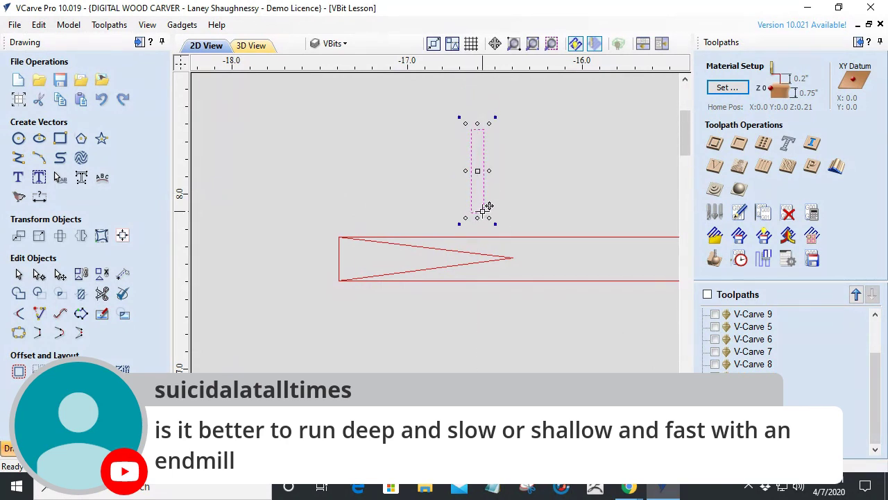
pyautogui.moveTo(479, 208); pyautogui.dragTo(462, 215)
# Step: Draw a horizontal line about 0.24 inches long with a short sloping end, crossing the thin rectangle just above its lower edge
pyautogui.scroll(2, 461, 211)
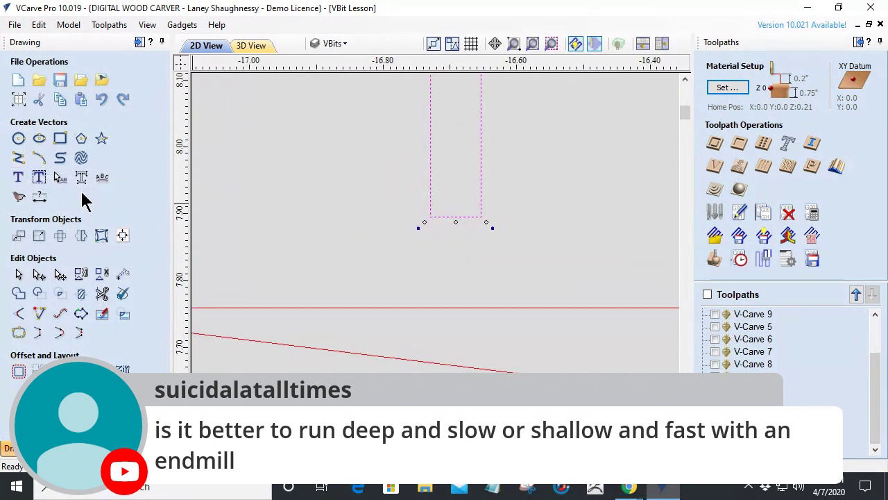
pyautogui.click(18, 157)
pyautogui.click(548, 192)
pyautogui.click(533, 188)
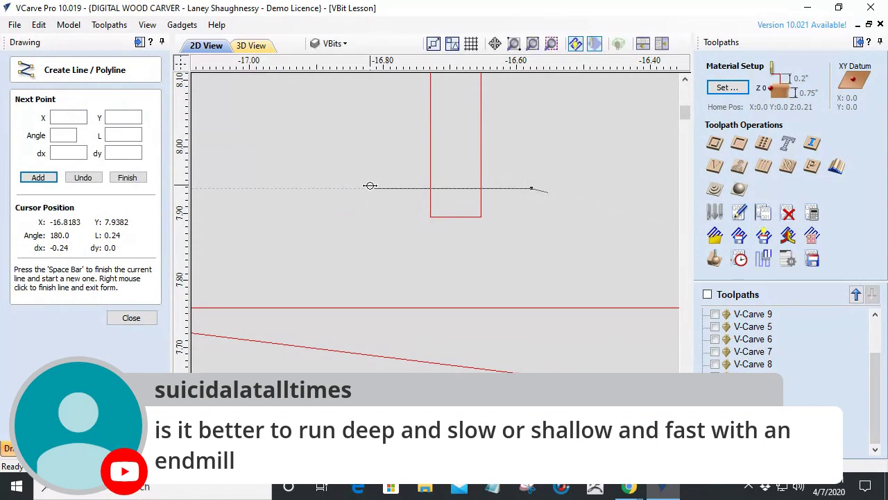
pyautogui.click(370, 188)
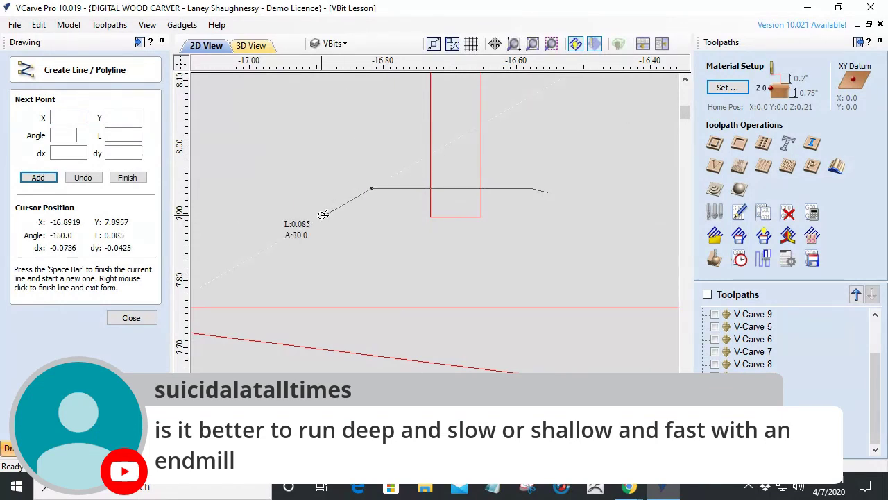
pyautogui.press('space')
pyautogui.click(135, 318)
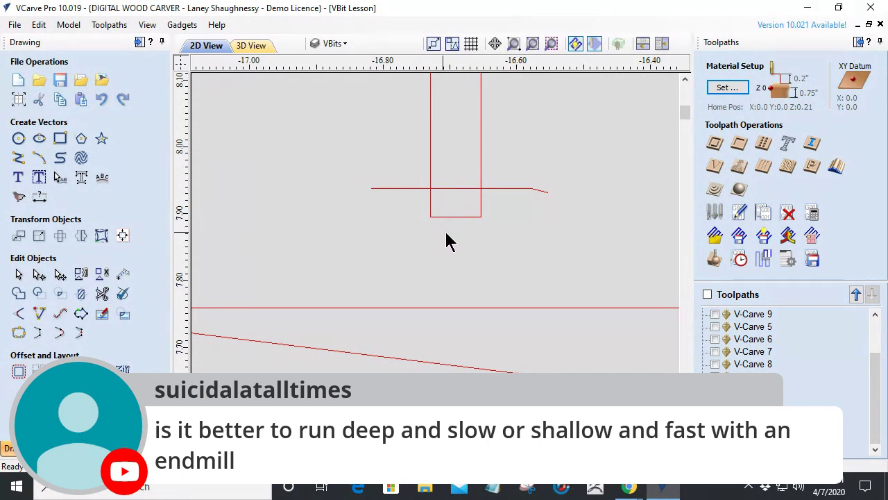
# Step: Open a 2D profile toolpath for the thin rectangle and enable a separate last pass
pyautogui.click(472, 216)
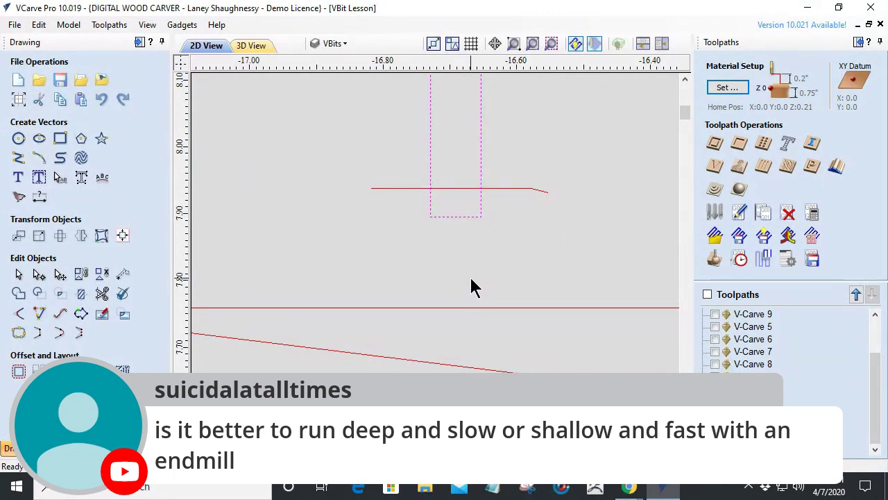
pyautogui.click(480, 155)
pyautogui.click(715, 143)
pyautogui.scroll(-1, 765, 301)
pyautogui.click(704, 271)
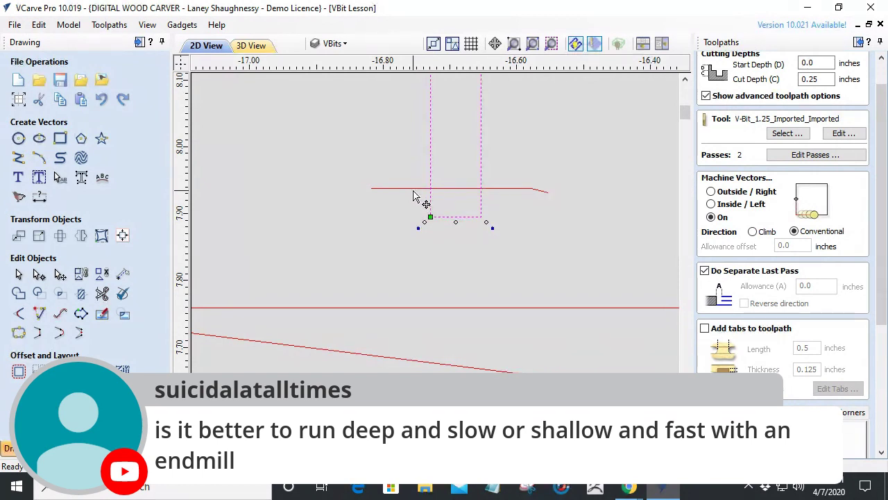
# Step: Move the thin rectangle down to just above the long rectangle and shift it to each end of the short line
pyautogui.moveTo(432, 199); pyautogui.dragTo(435, 283)
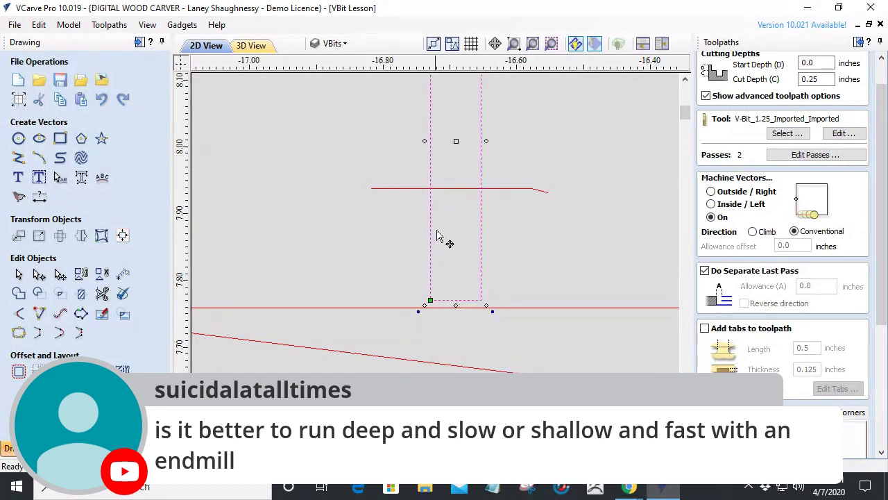
pyautogui.moveTo(432, 204); pyautogui.dragTo(420, 199)
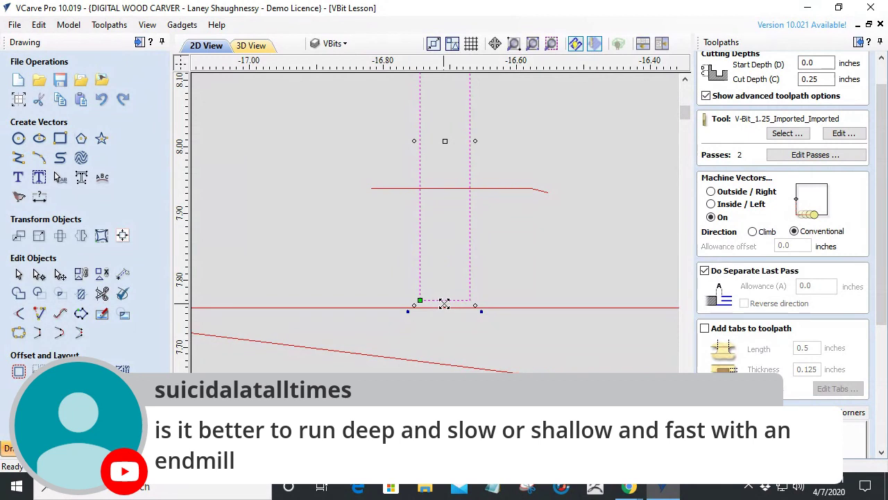
pyautogui.moveTo(469, 300); pyautogui.dragTo(531, 231)
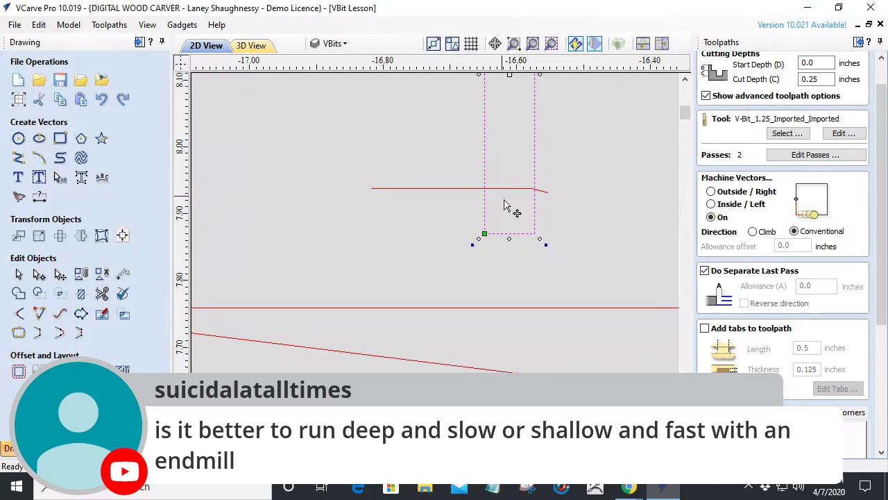
pyautogui.moveTo(538, 231); pyautogui.dragTo(407, 252)
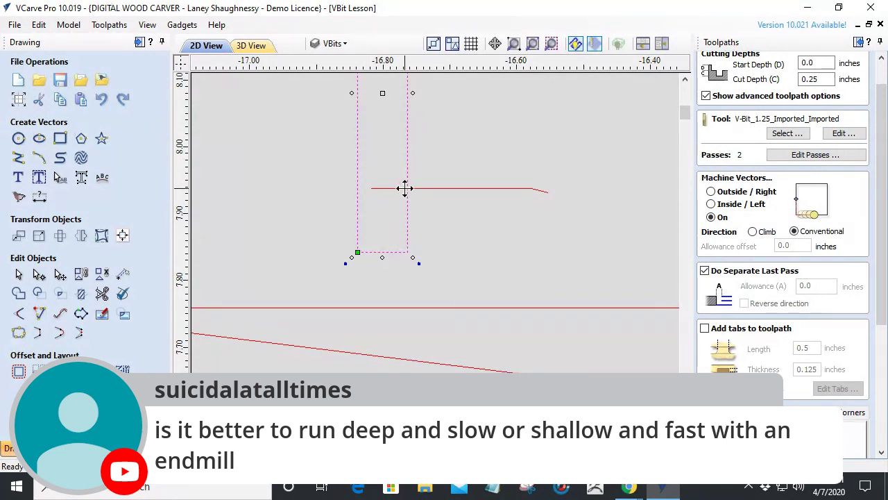
# Step: Move the thin rectangle to the middle of the short line and rest its lower edge on it
pyautogui.moveTo(405, 188)
pyautogui.mouseDown()
pyautogui.moveTo(598, 221)
pyautogui.moveTo(407, 190)
pyautogui.mouseUp()
pyautogui.moveTo(406, 185); pyautogui.dragTo(480, 188)
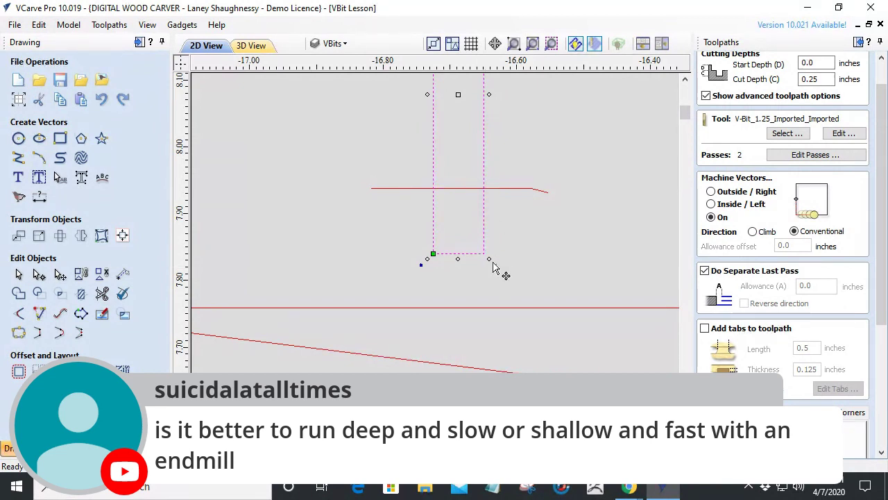
pyautogui.press('n')
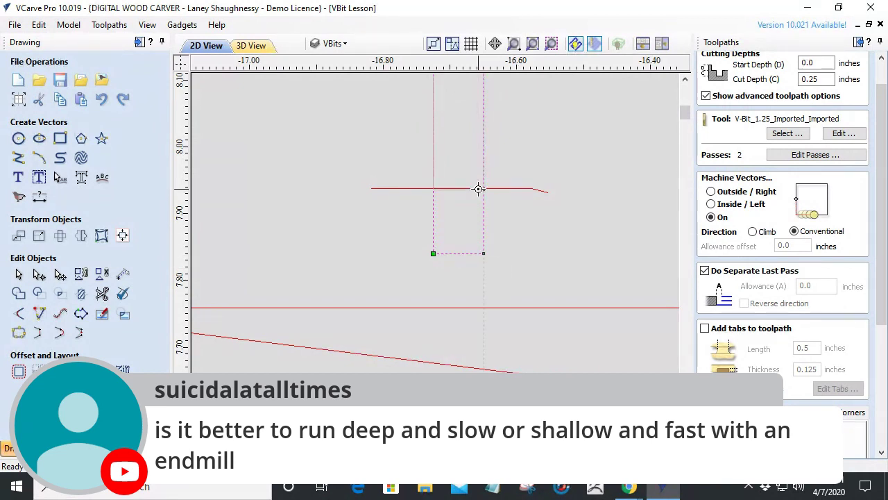
pyautogui.hotkey('ctrl', 'z')
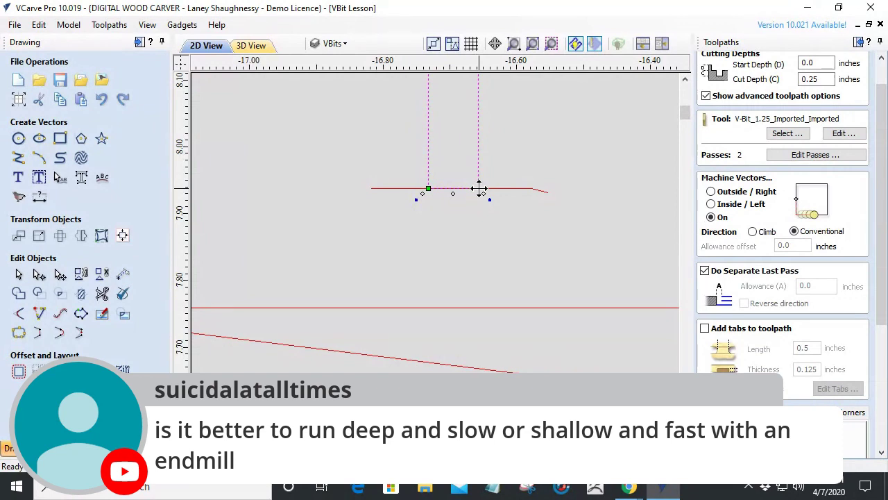
# Step: Slide the thin rectangle back and forth between the short line's sloping tip and middle, and park it just above the line
pyautogui.moveTo(479, 121); pyautogui.dragTo(591, 191)
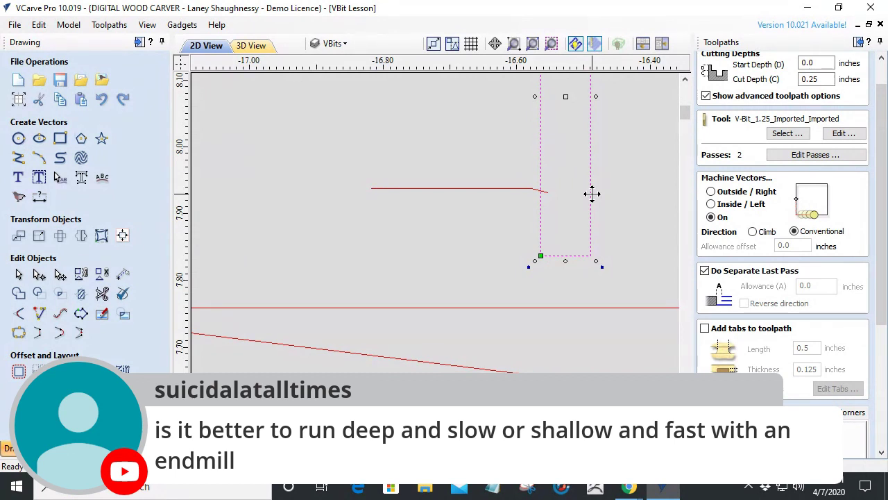
pyautogui.scroll(-1, 774, 349)
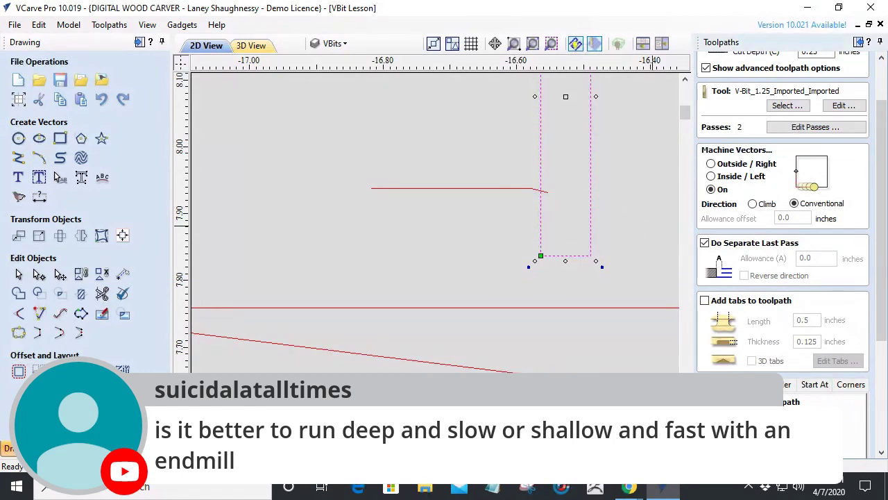
pyautogui.scroll(-1, 819, 404)
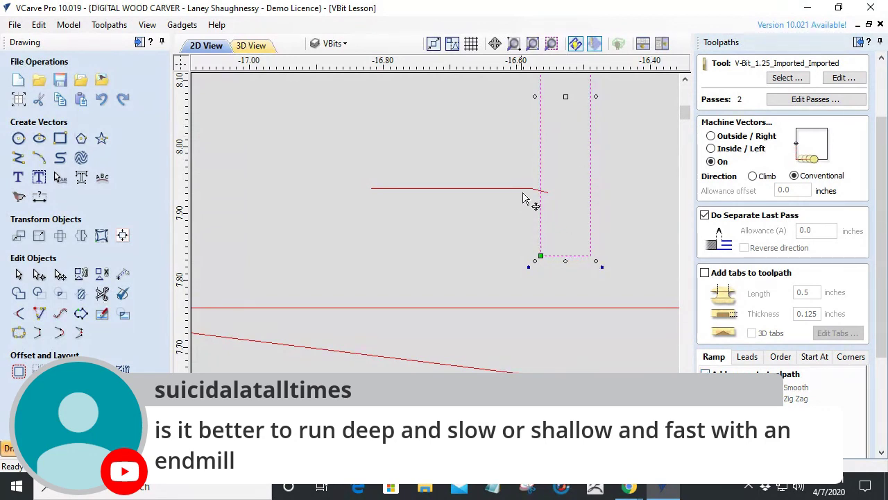
pyautogui.moveTo(540, 186); pyautogui.dragTo(459, 198)
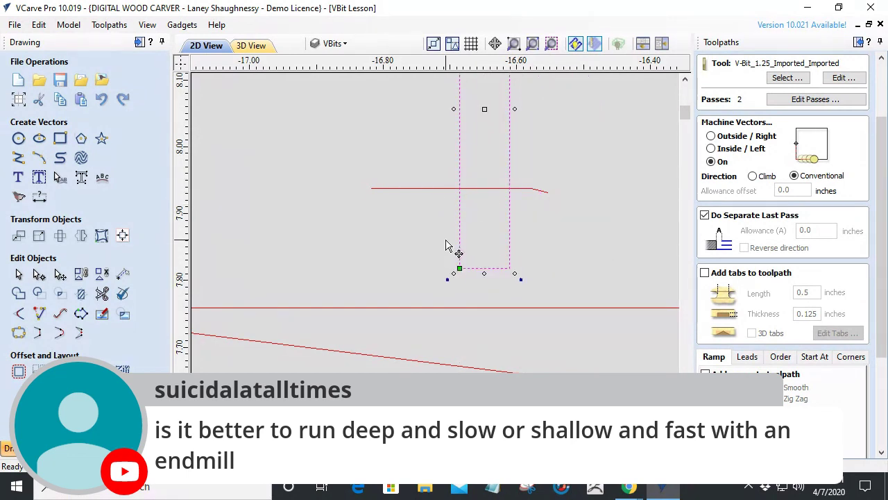
pyautogui.moveTo(458, 189); pyautogui.dragTo(433, 184)
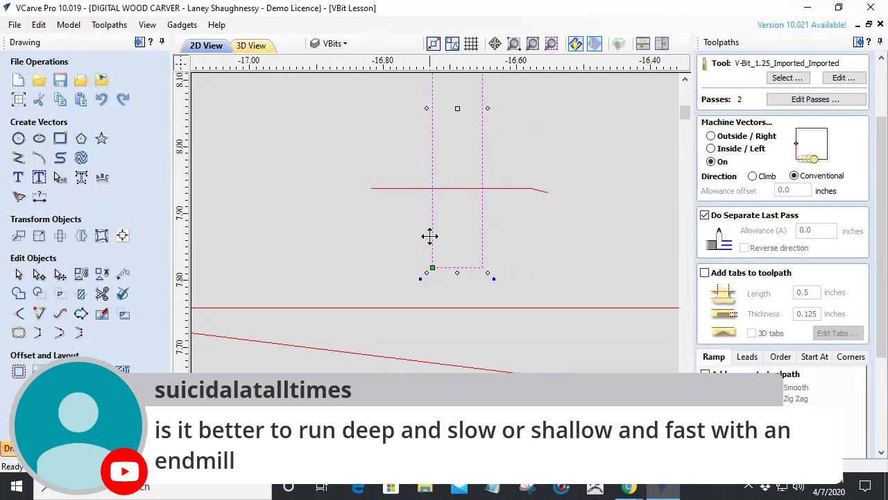
pyautogui.moveTo(431, 207); pyautogui.dragTo(544, 212)
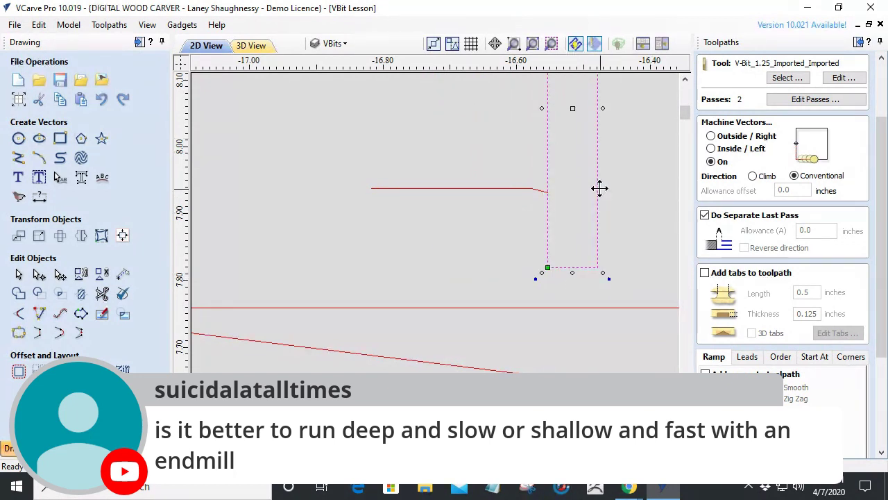
pyautogui.moveTo(598, 193); pyautogui.dragTo(473, 192)
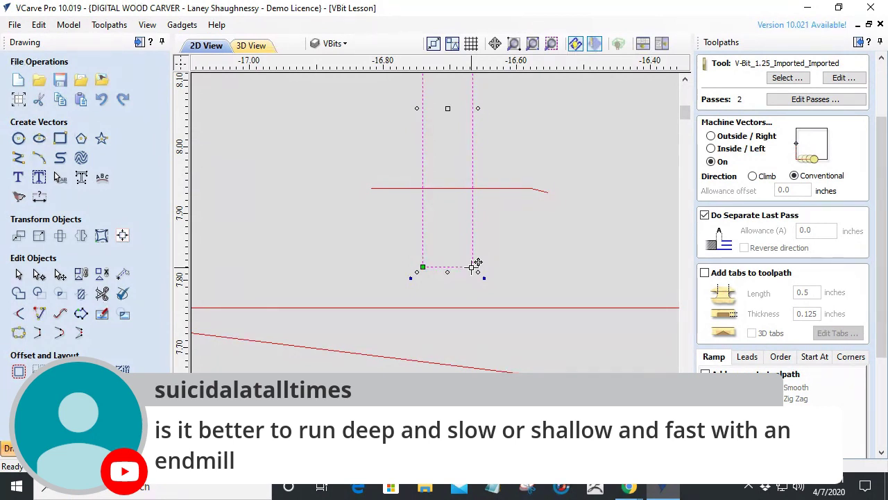
pyautogui.moveTo(473, 265); pyautogui.dragTo(485, 157)
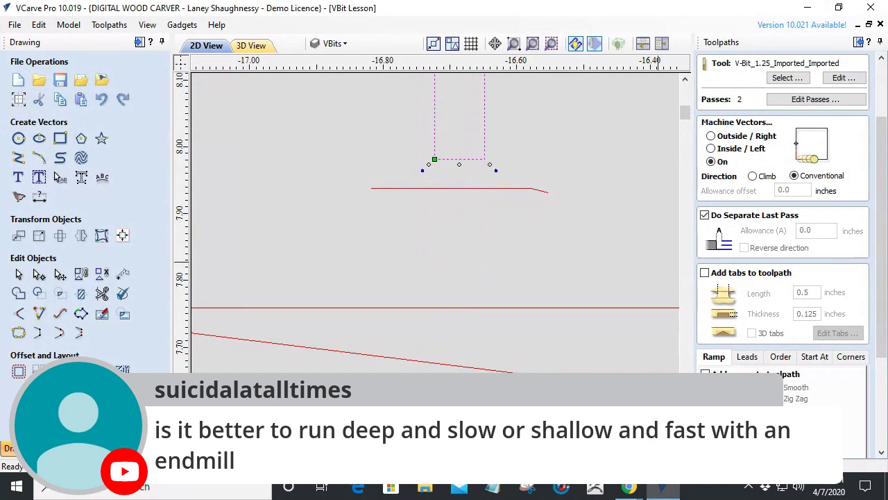
# Step: Delete the short horizontal line with the sloping end beneath the thin rectangle
pyautogui.hotkey('alt', 'Tab')
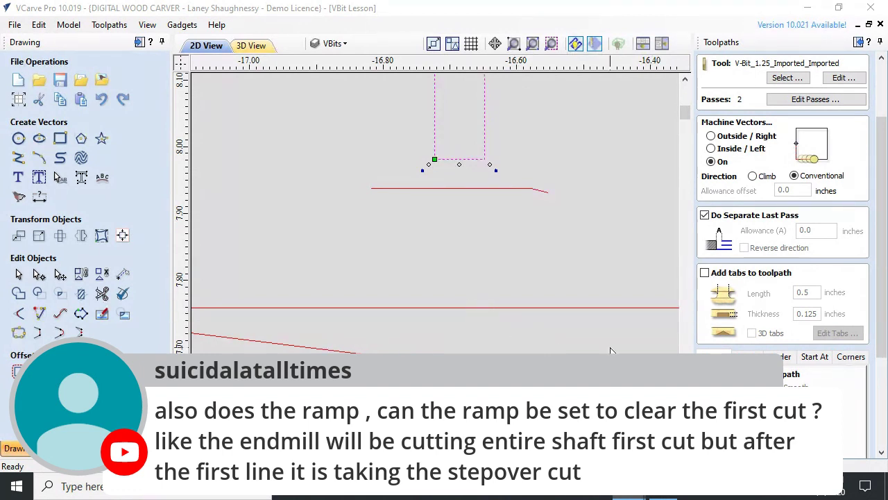
pyautogui.scroll(-4, 503, 258)
pyautogui.scroll(2, 564, 316)
pyautogui.scroll(-2, 555, 312)
pyautogui.scroll(3, 492, 220)
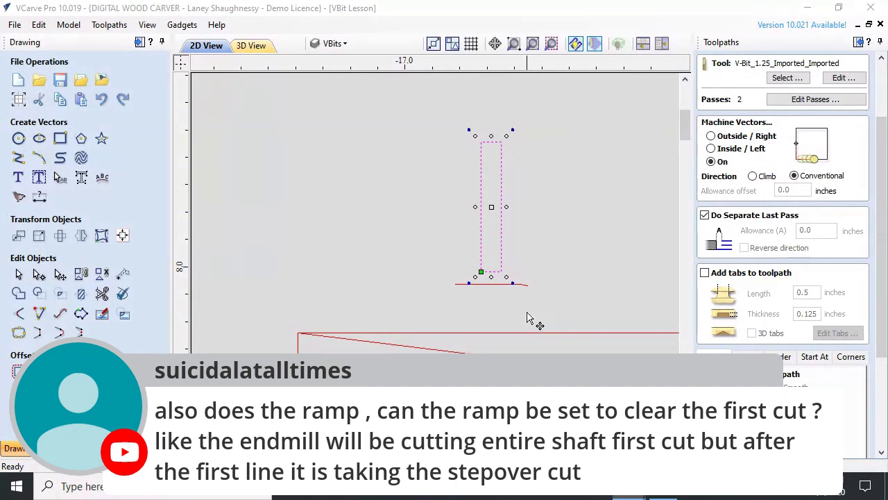
pyautogui.click(485, 284)
pyautogui.press('Delete')
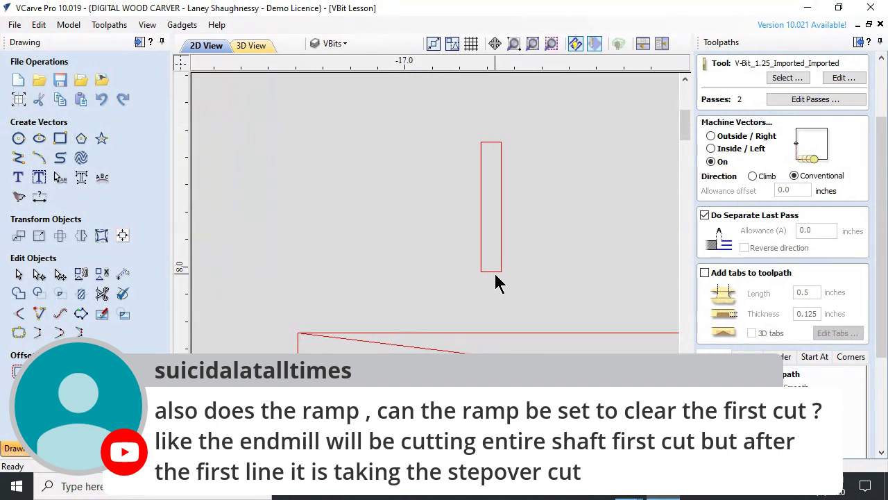
# Step: Move the thin rectangle over the long rectangle's left end, aligning their lower-left corners
pyautogui.click(497, 273)
pyautogui.click(499, 271)
pyautogui.moveTo(500, 270); pyautogui.dragTo(323, 364)
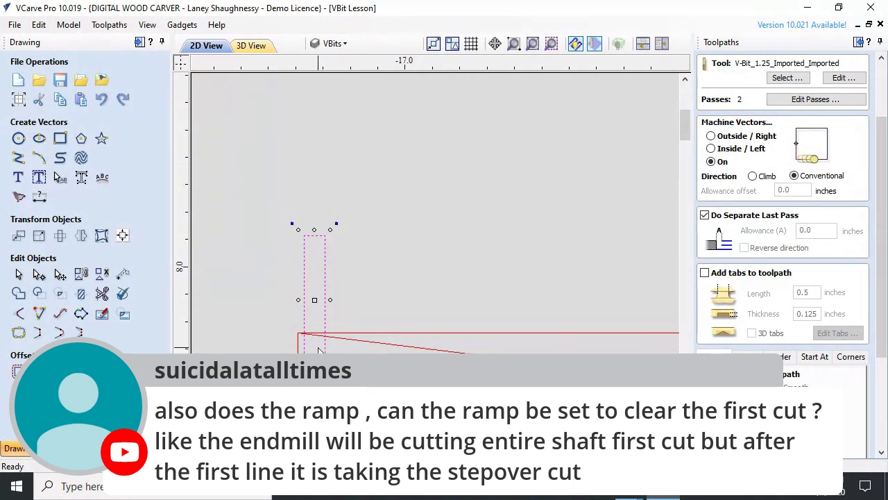
pyautogui.scroll(1, 326, 342)
pyautogui.scroll(-1, 326, 342)
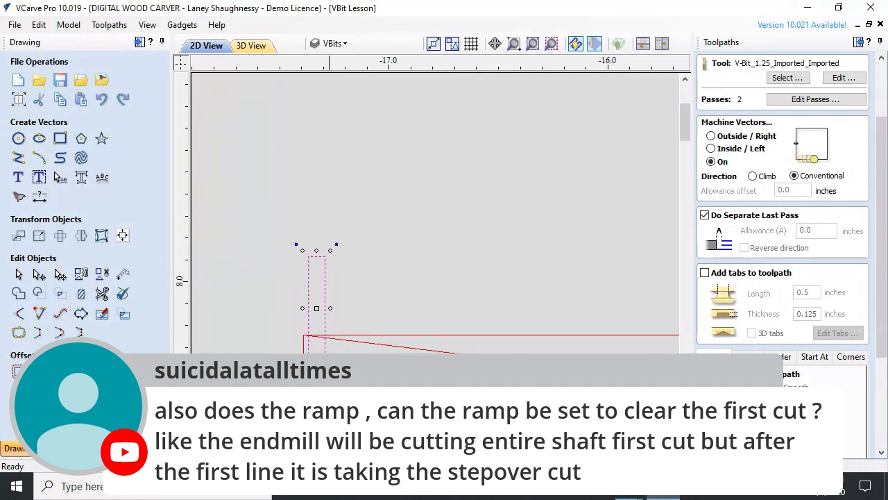
pyautogui.scroll(1, 340, 438)
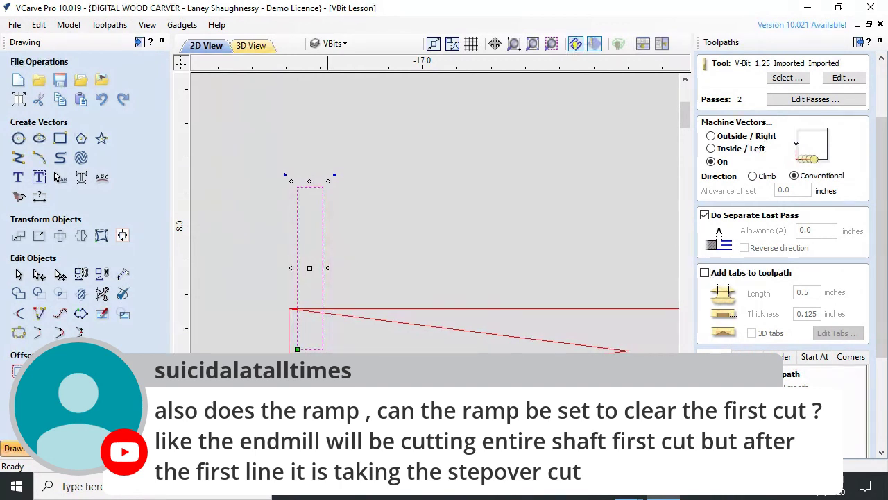
pyautogui.click(350, 316)
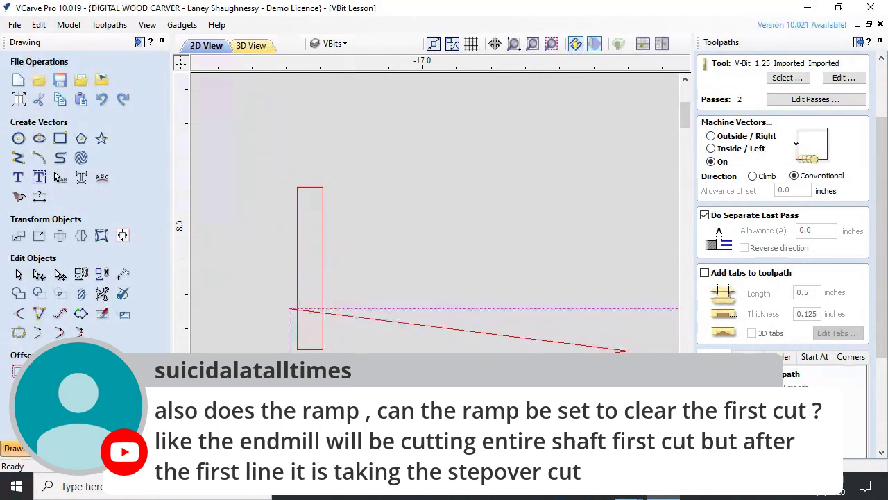
pyautogui.click(316, 347)
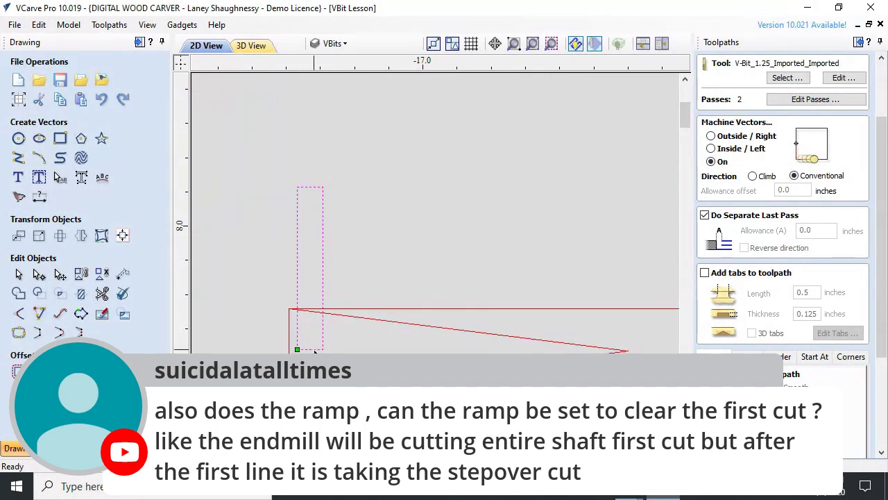
pyautogui.moveTo(313, 351); pyautogui.dragTo(315, 317)
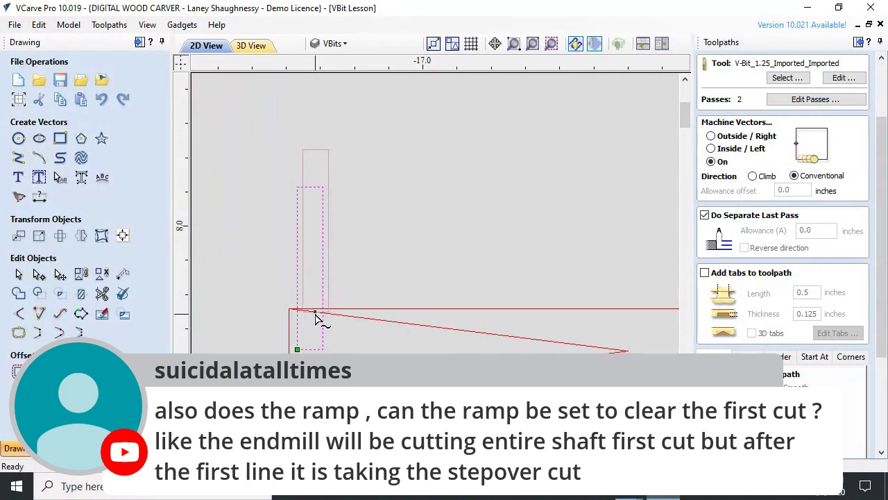
pyautogui.moveTo(316, 317); pyautogui.dragTo(317, 403)
pyautogui.moveTo(308, 362); pyautogui.dragTo(308, 362)
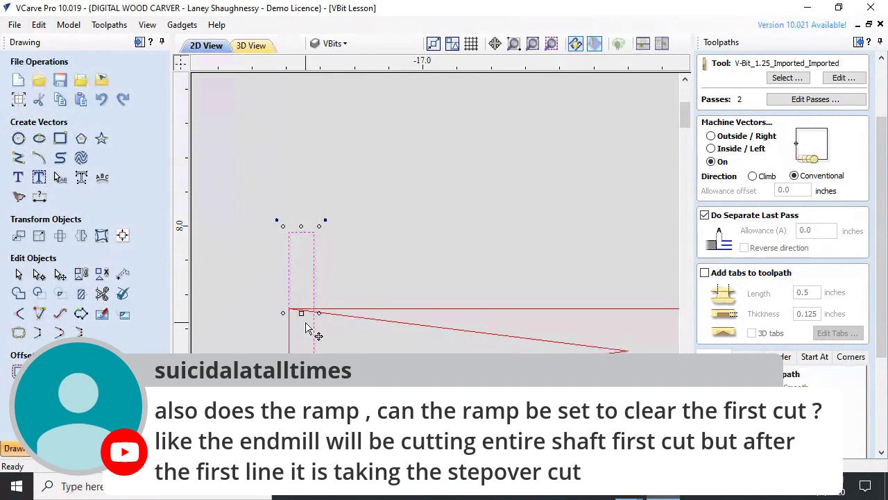
pyautogui.scroll(-2, 306, 326)
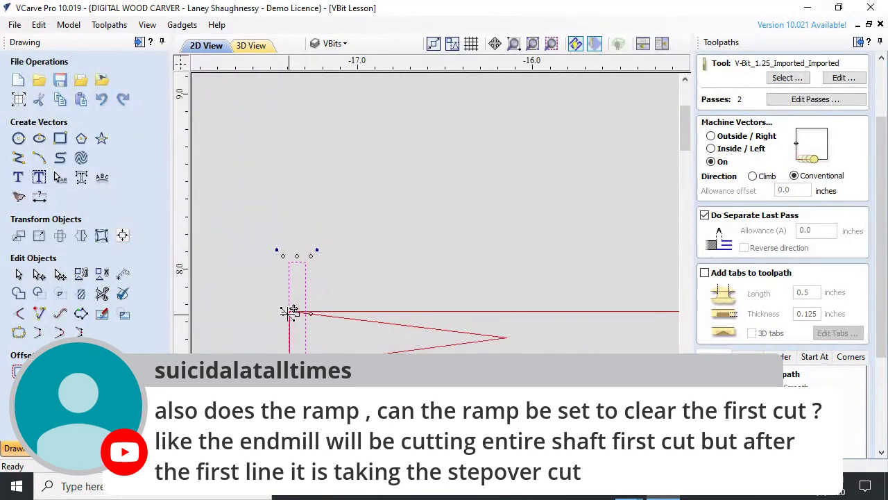
pyautogui.scroll(1, 326, 340)
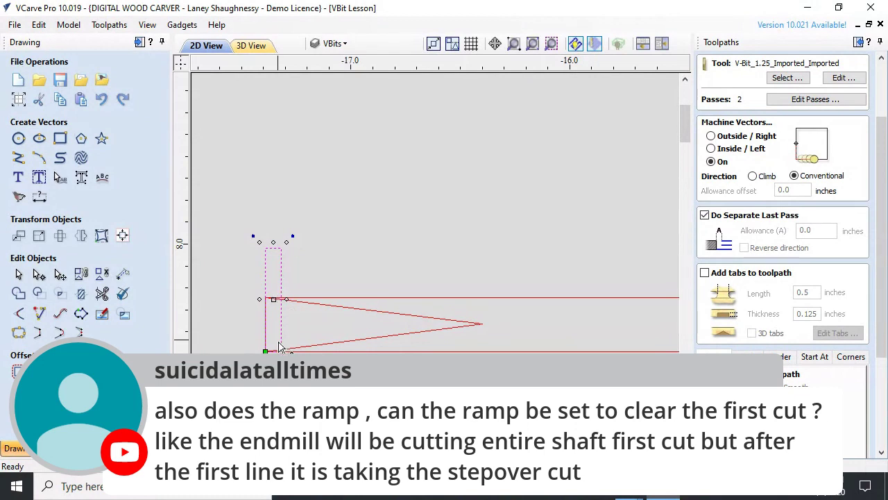
# Step: Slide the thin rectangle right along the long rectangle, past the zigzag's tip, with its lower part below the long rectangle
pyautogui.moveTo(283, 351)
pyautogui.mouseDown()
pyautogui.moveTo(263, 294)
pyautogui.moveTo(290, 305)
pyautogui.moveTo(476, 327)
pyautogui.moveTo(274, 347)
pyautogui.moveTo(287, 340)
pyautogui.mouseUp()
pyautogui.moveTo(286, 340); pyautogui.dragTo(410, 344)
pyautogui.moveTo(411, 351); pyautogui.dragTo(559, 350)
pyautogui.moveTo(559, 350); pyautogui.dragTo(654, 354)
pyautogui.click(412, 334)
pyautogui.click(646, 329)
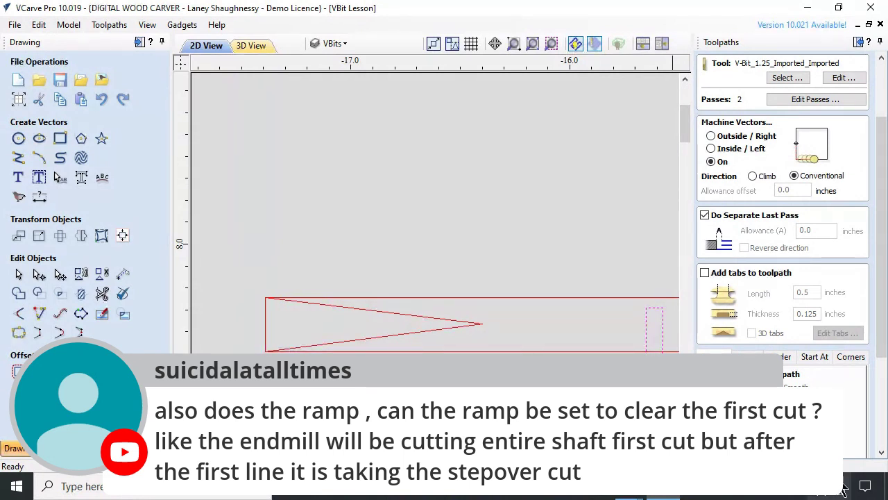
# Step: Examine the profile toolpath's ramp options and the V-bit's pass depth, leaving the tool settings as they are
pyautogui.click(880, 351)
pyautogui.moveTo(879, 351); pyautogui.dragTo(876, 436)
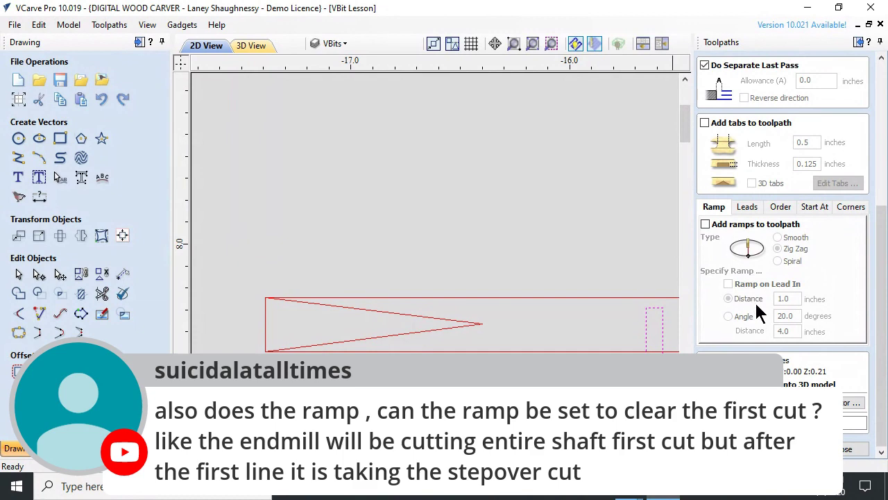
pyautogui.scroll(5, 761, 313)
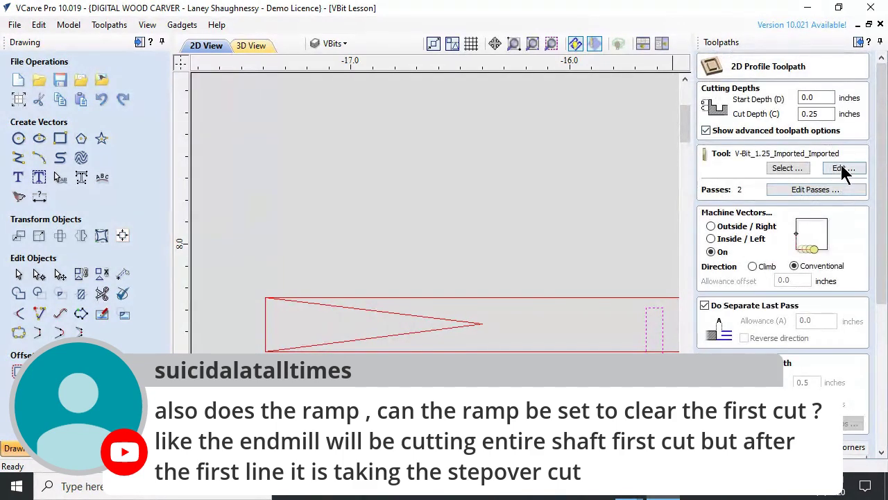
pyautogui.click(842, 166)
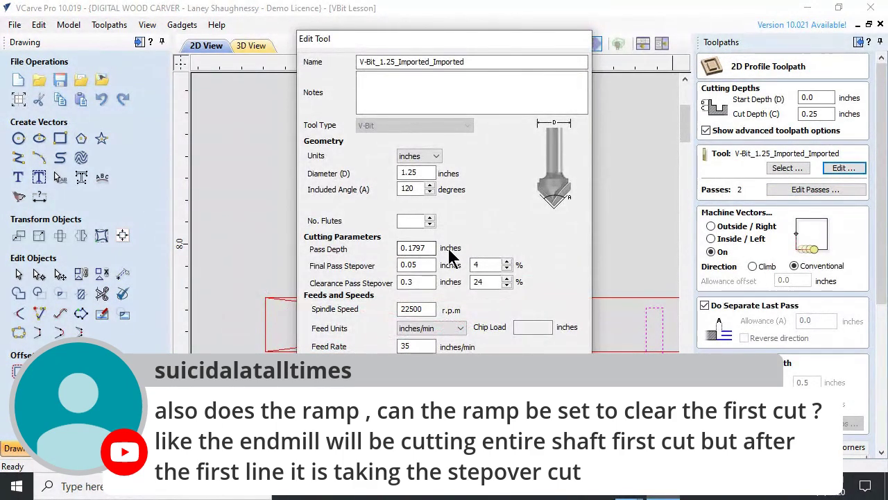
pyautogui.doubleClick(414, 248)
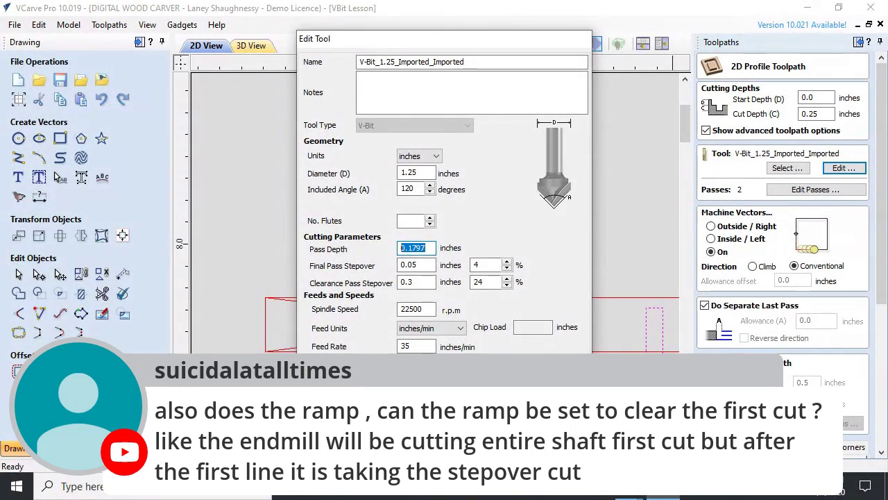
pyautogui.press('Return')
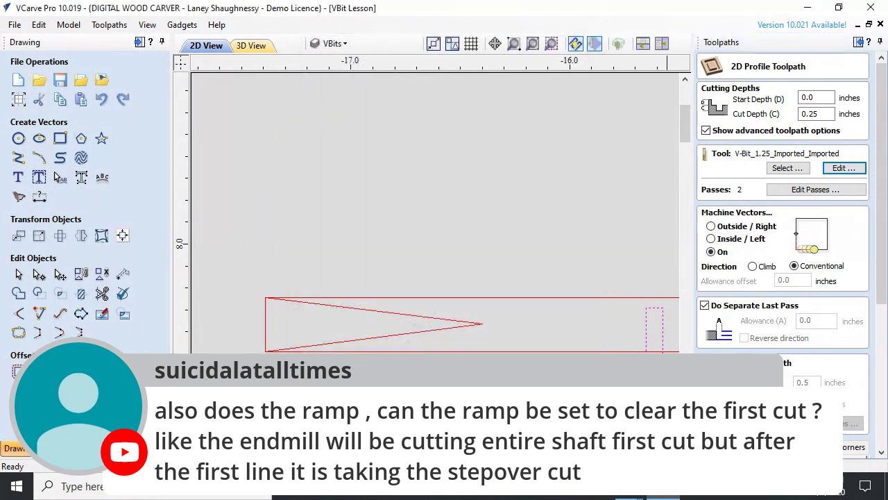
# Step: Delete the sketch vectors beside the material: the long rectangle, the zigzag and the thin rectangle
pyautogui.hotkey('ctrl', 'a')
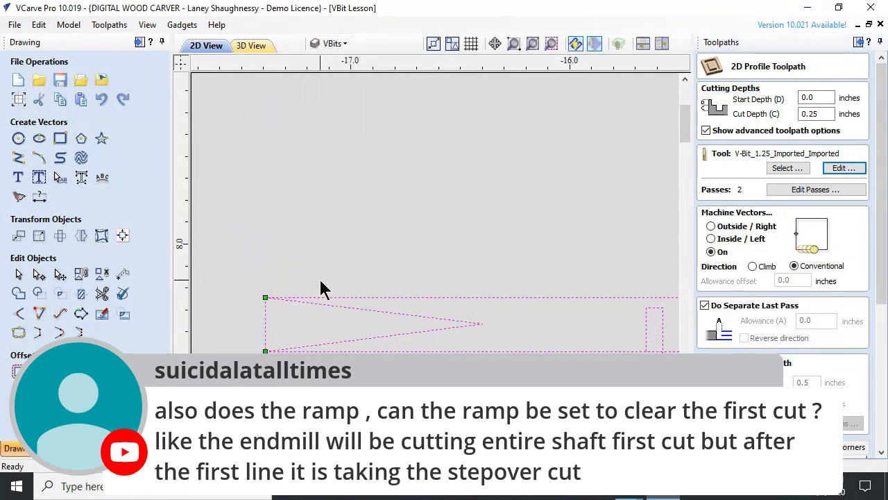
pyautogui.press('Delete')
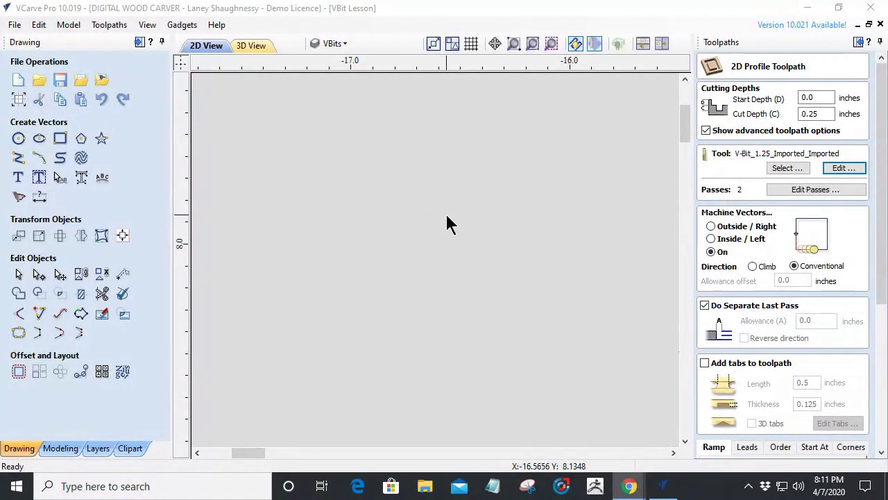
# Step: Examine the five V-bit diagrams with their Hello texts and line patterns across the whole board
pyautogui.scroll(3, 447, 224)
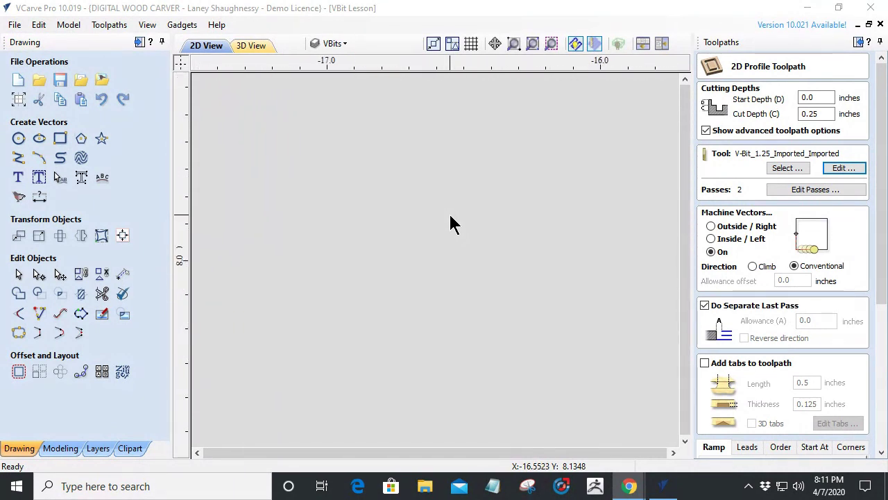
pyautogui.scroll(-10, 450, 224)
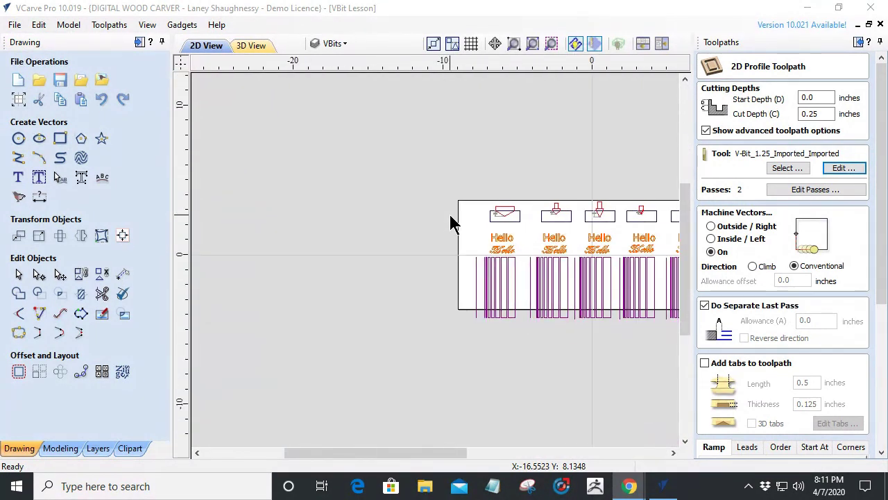
pyautogui.scroll(-1, 450, 224)
pyautogui.scroll(2, 634, 257)
pyautogui.scroll(-1, 635, 254)
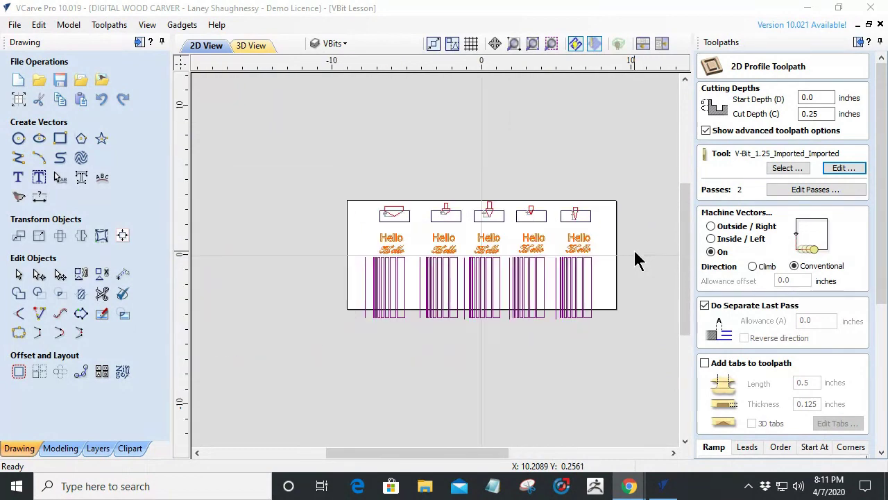
pyautogui.scroll(3, 551, 254)
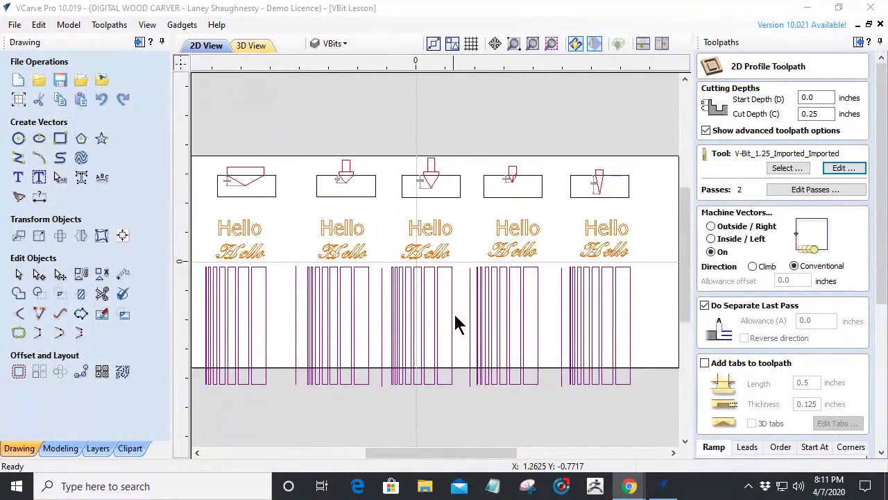
pyautogui.moveTo(470, 455); pyautogui.dragTo(459, 454)
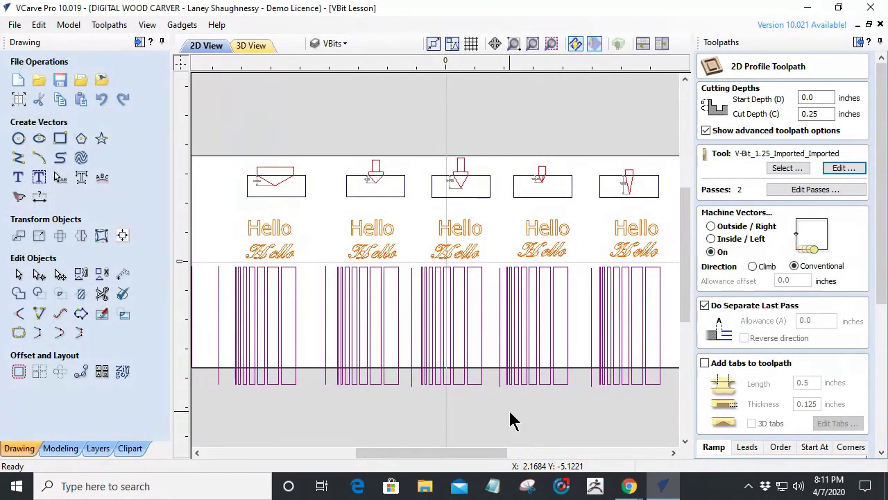
pyautogui.moveTo(458, 455); pyautogui.dragTo(462, 451)
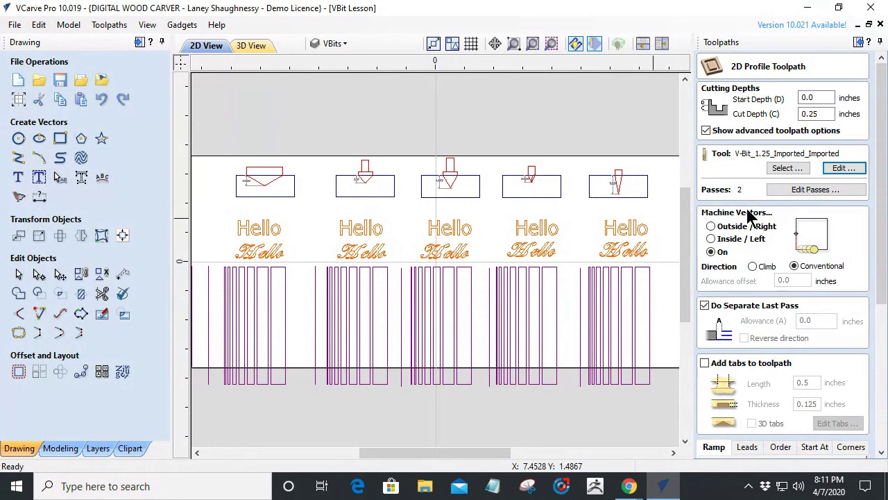
pyautogui.scroll(1, 624, 412)
pyautogui.scroll(-1, 624, 412)
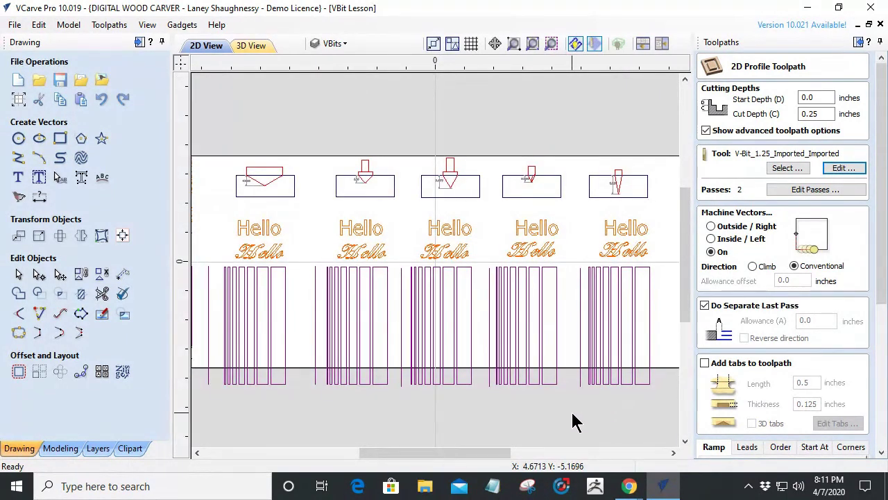
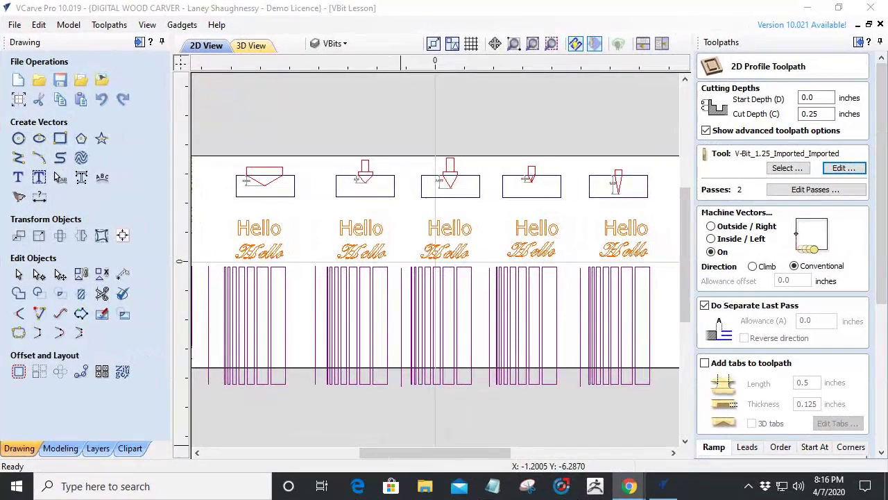
# Step: Close the 2D profile toolpath settings without calculating and open the tool database
pyautogui.moveTo(880, 306); pyautogui.dragTo(876, 479)
pyautogui.click(843, 449)
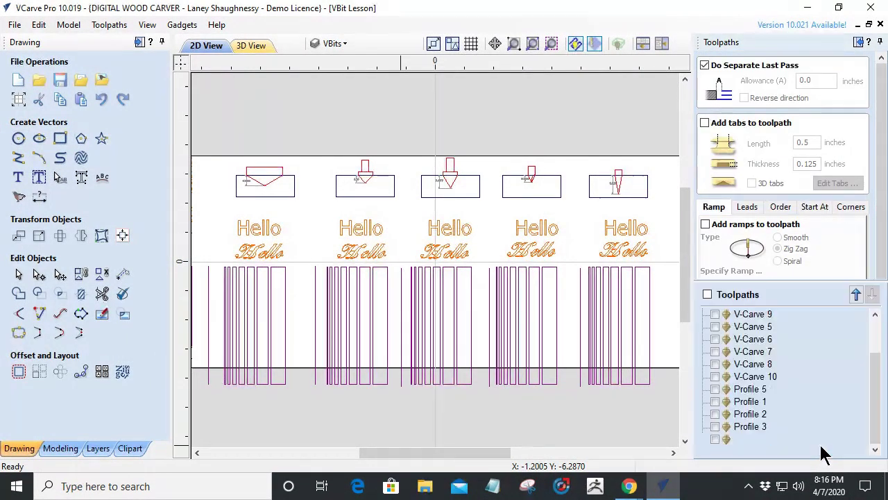
pyautogui.click(709, 216)
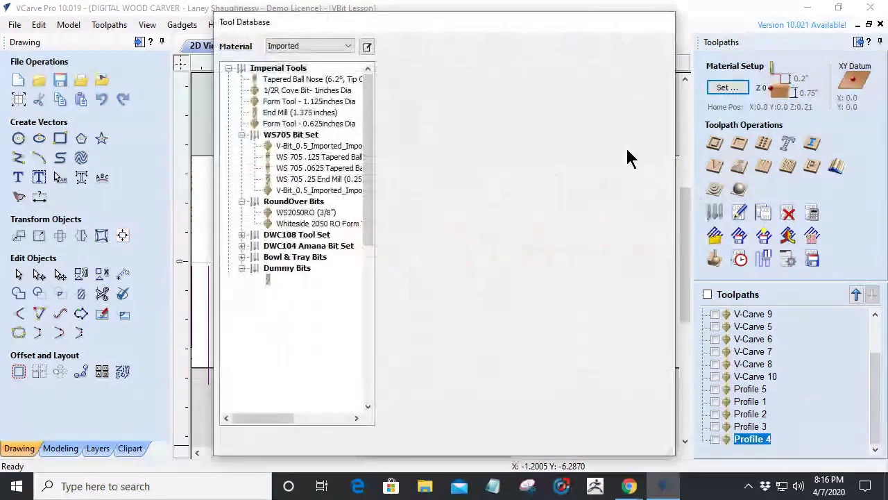
# Step: Try to add a new material named Walnut to the tool database
pyautogui.click(366, 46)
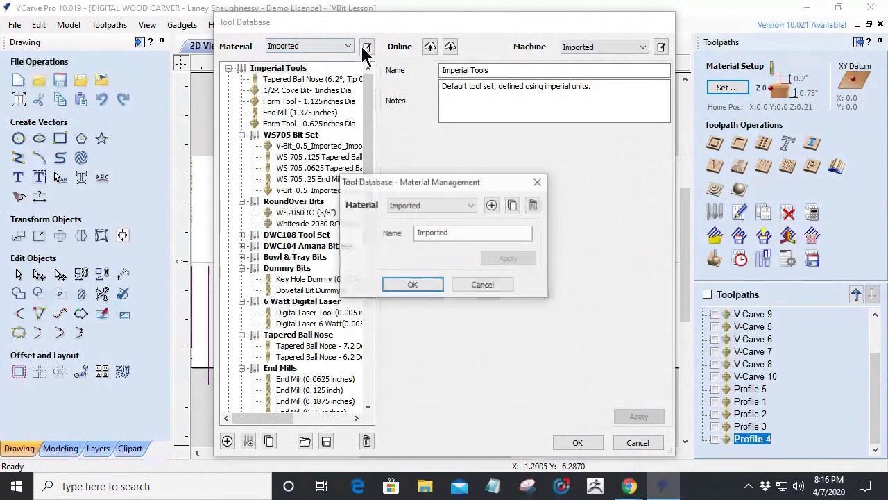
pyautogui.click(492, 205)
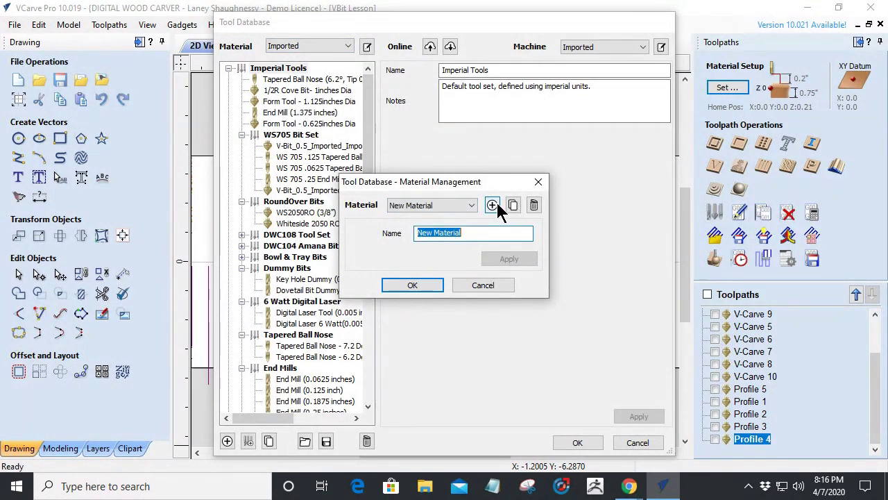
pyautogui.write('Walnut')
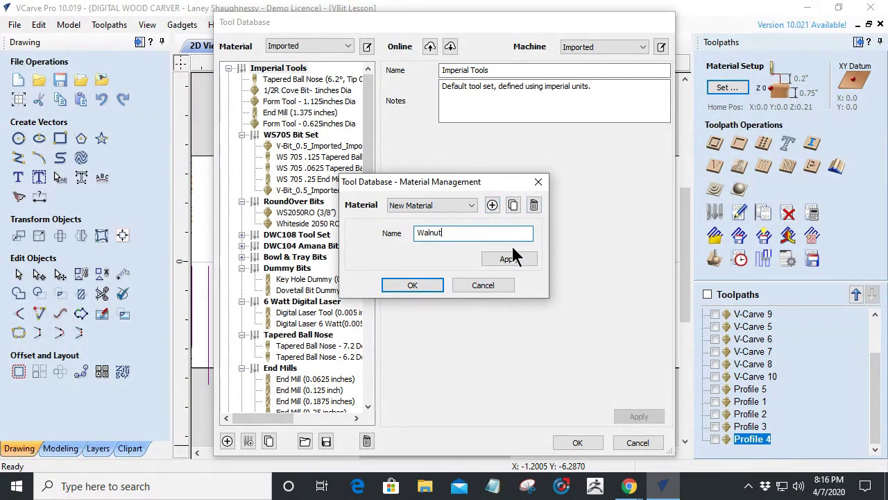
pyautogui.click(493, 257)
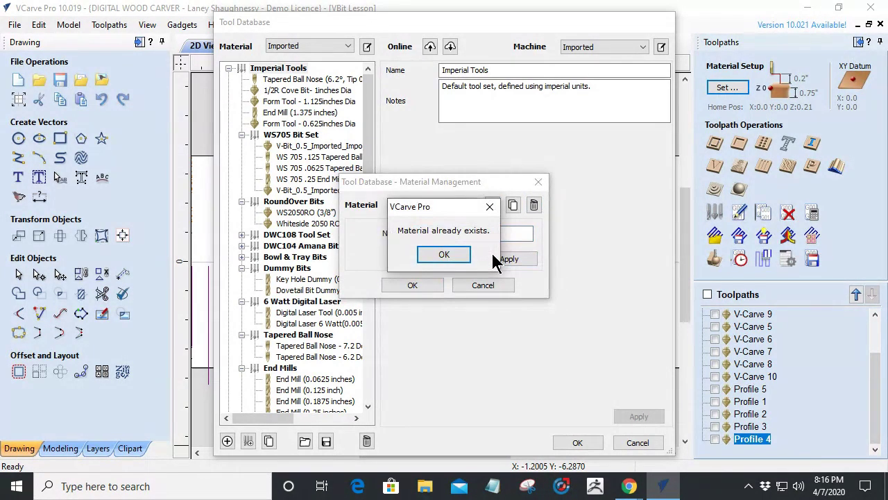
pyautogui.click(445, 251)
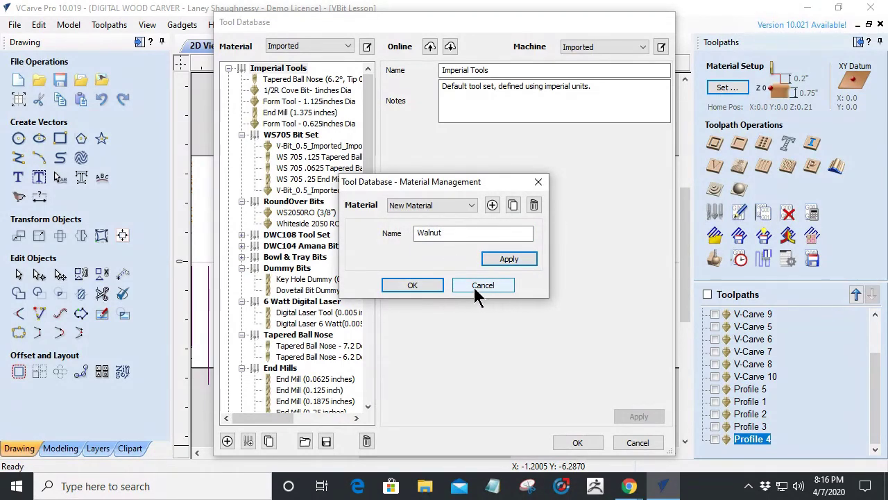
pyautogui.click(428, 284)
# Step: Check the settings of the 1.125-inch form tool for the Walnut material, then leave the tool database without saving changes
pyautogui.click(291, 46)
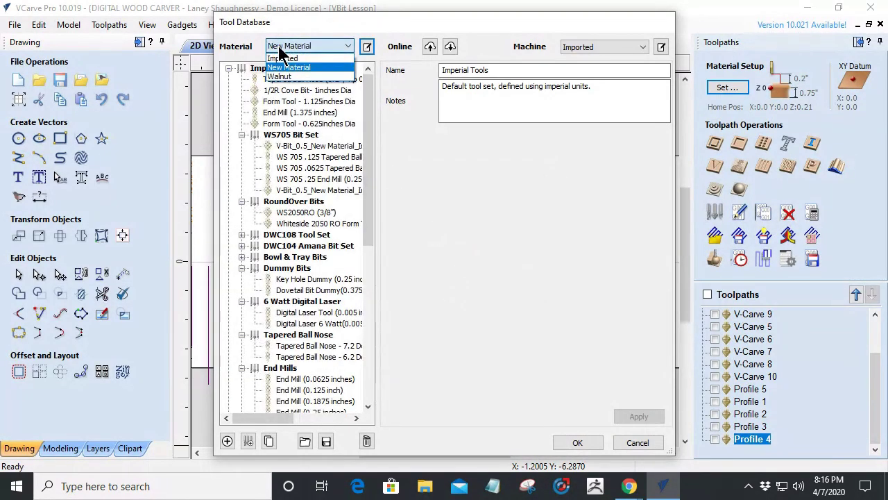
pyautogui.click(288, 75)
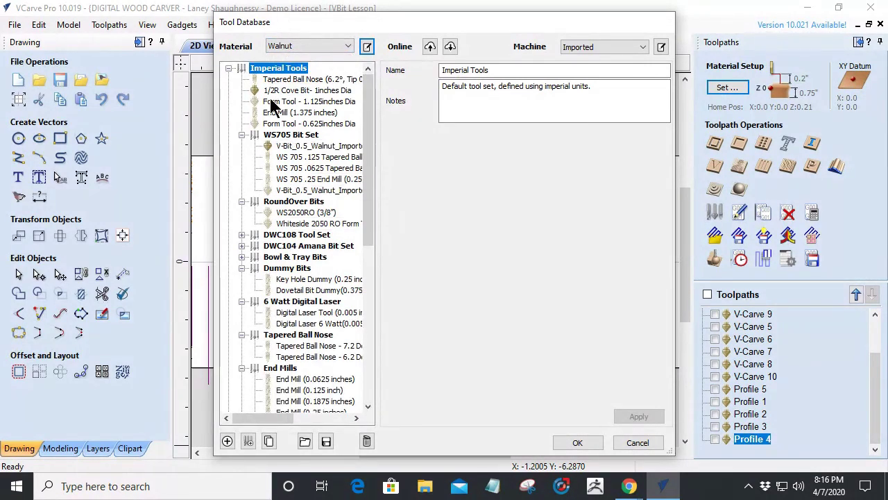
pyautogui.click(267, 101)
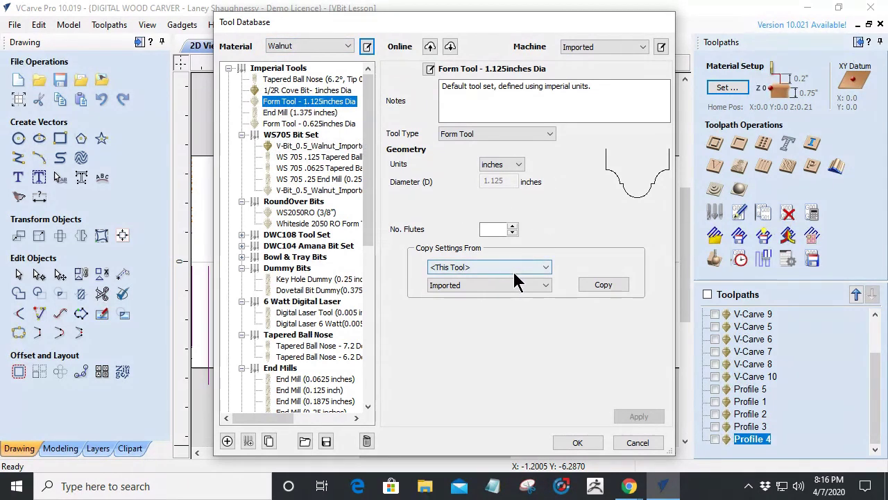
pyautogui.click(332, 47)
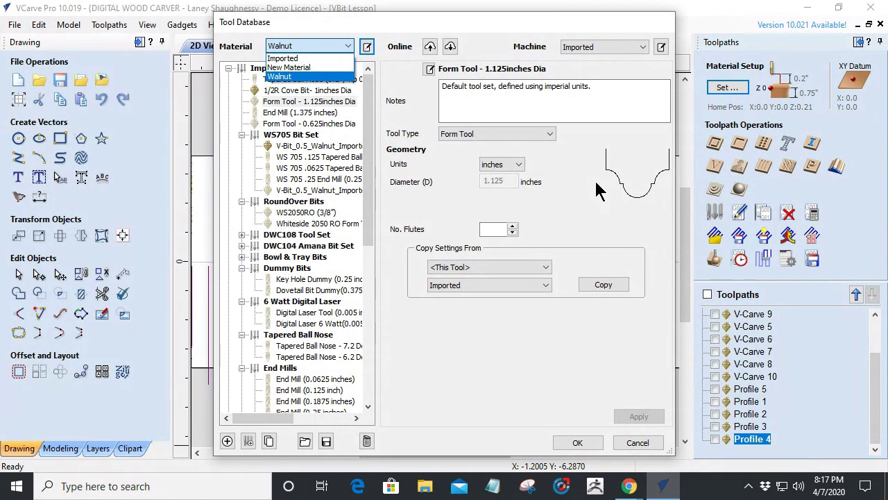
pyautogui.click(631, 447)
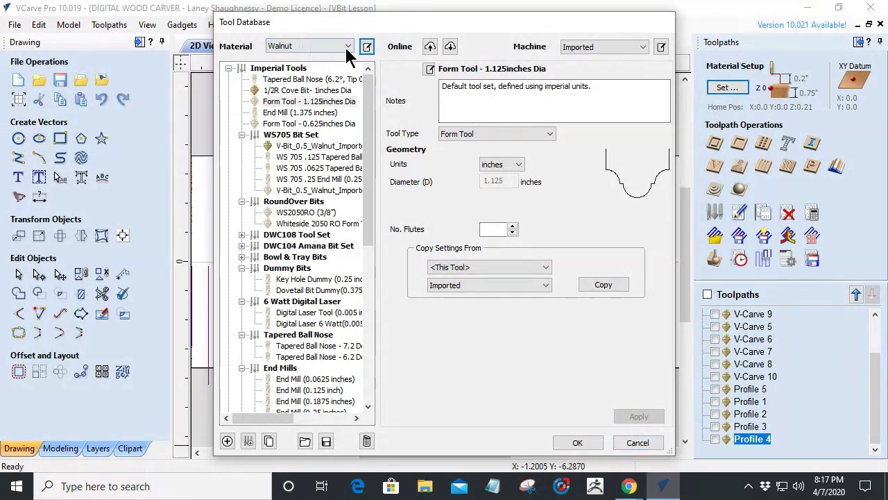
pyautogui.click(637, 443)
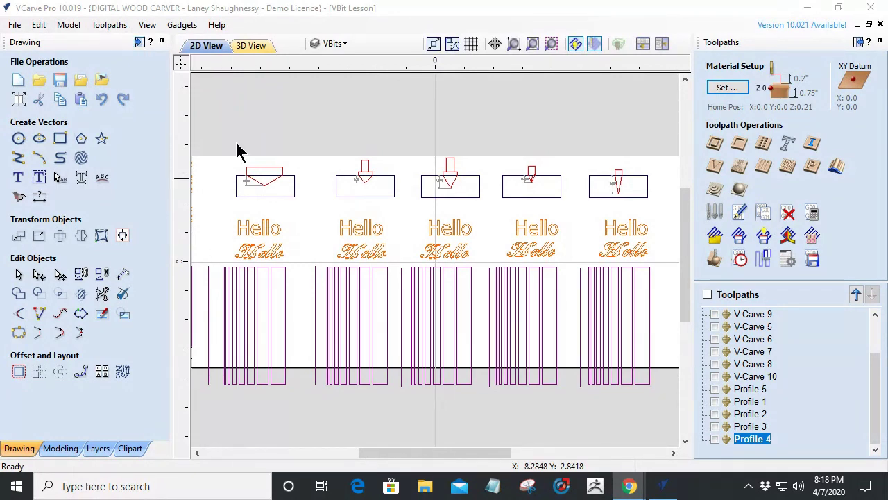
# Step: Examine the fourth V-bit diagram up close, including its depth dimension and the curve on its cutting edge
pyautogui.scroll(-2, 469, 259)
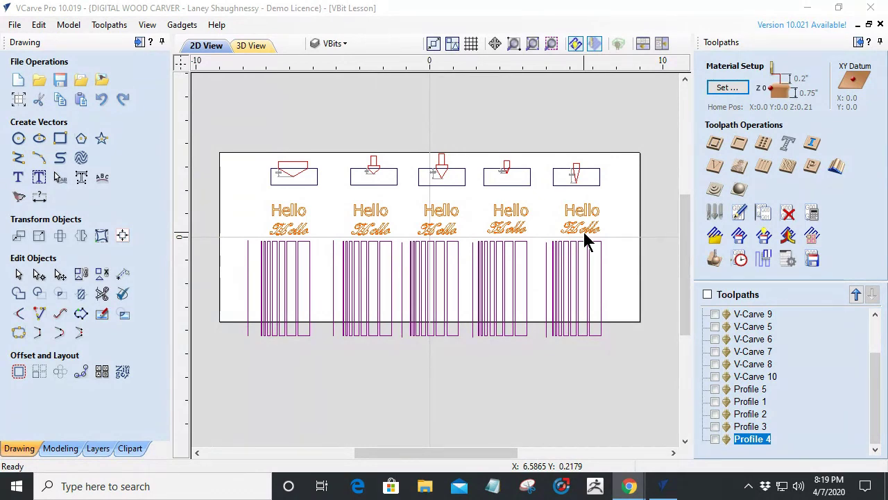
pyautogui.moveTo(496, 158); pyautogui.dragTo(517, 193)
pyautogui.scroll(6, 506, 184)
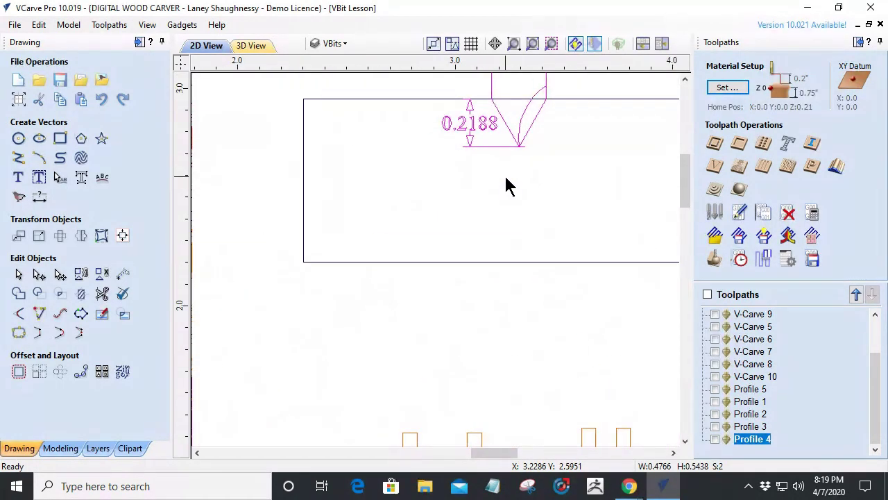
pyautogui.scroll(4, 555, 90)
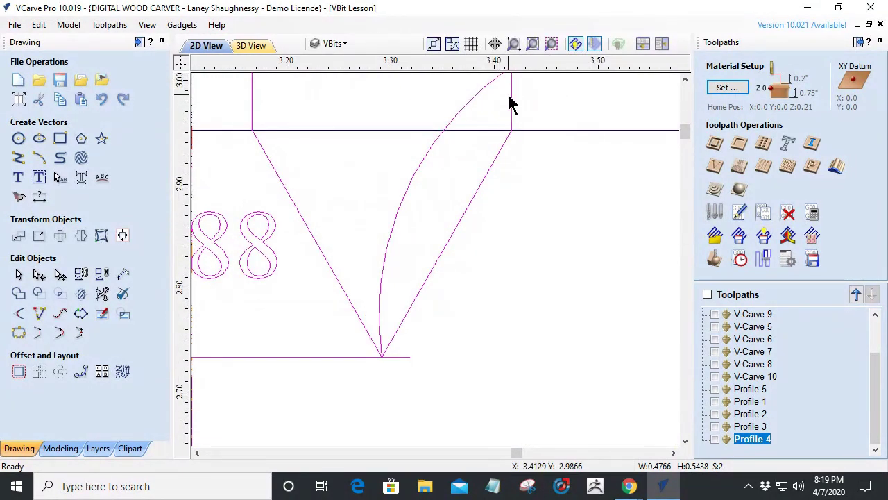
pyautogui.scroll(-10, 527, 201)
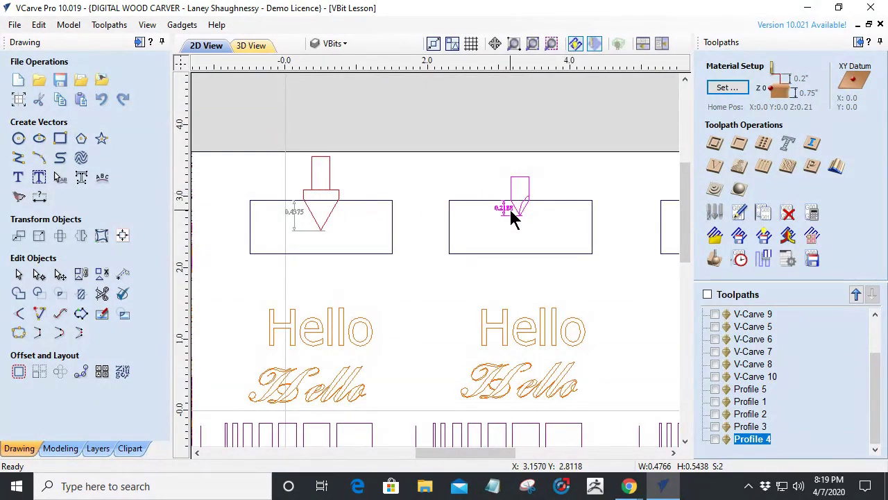
pyautogui.scroll(4, 510, 206)
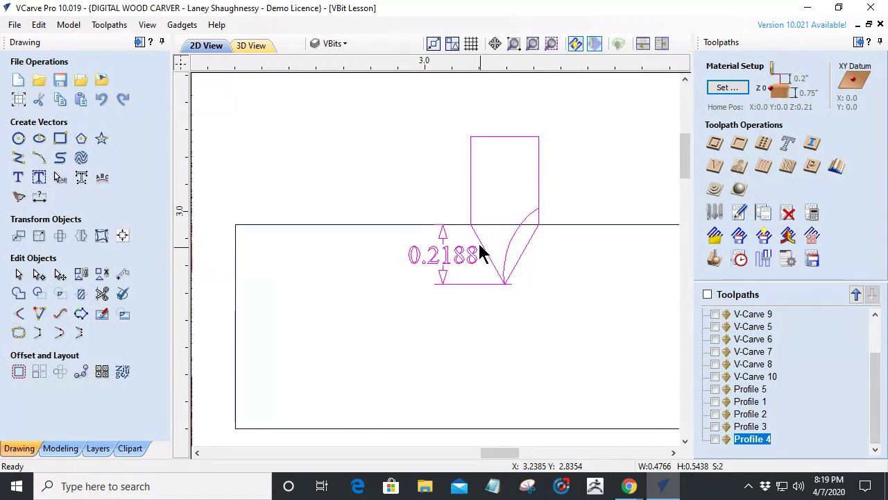
# Step: Draw a straight line from the fourth block's upper-left corner down into the block, roughly parallel to the V-bit's left cutting edge
pyautogui.click(18, 158)
pyautogui.click(237, 225)
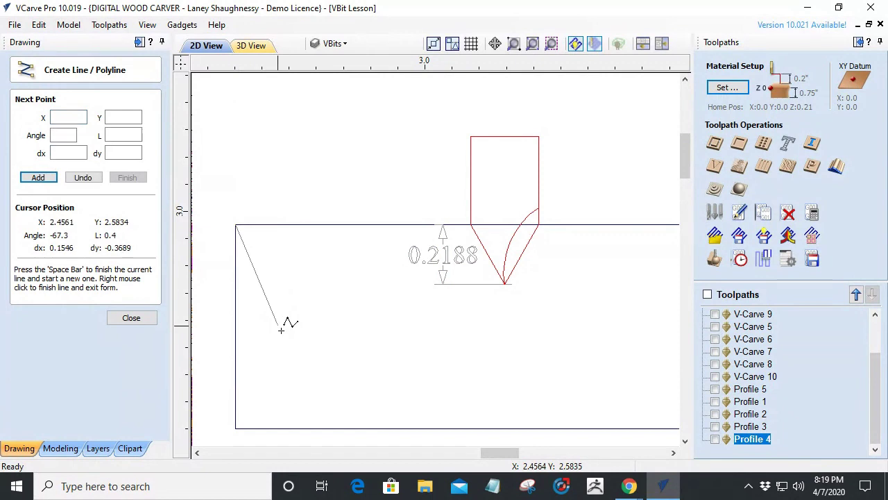
pyautogui.click(323, 376)
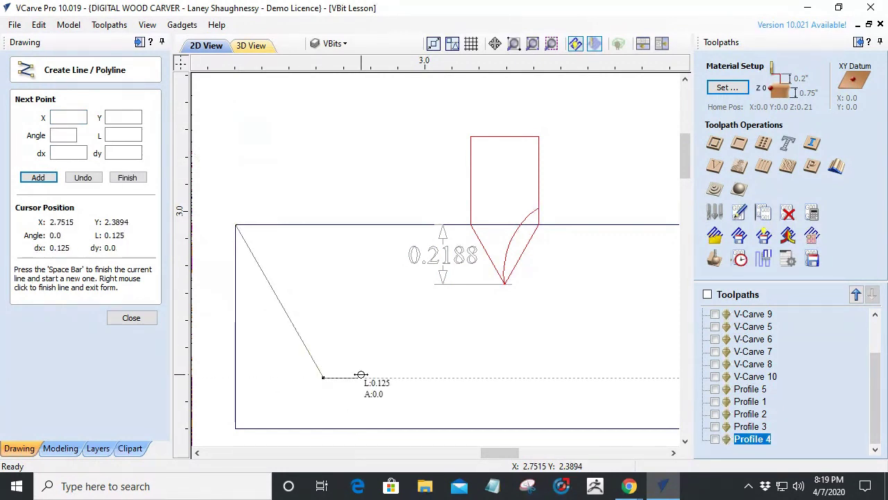
pyautogui.press('space')
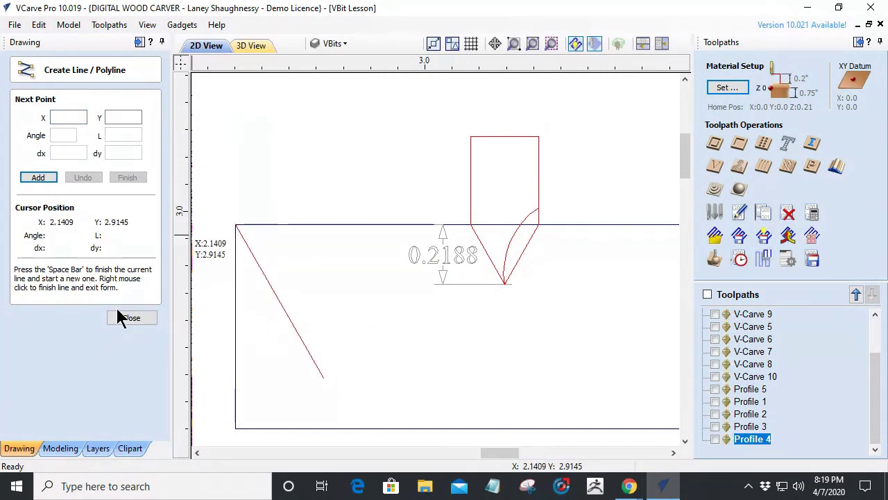
# Step: Finish line drawing and move the V-bit outline so its slanted edge aligns with the diagonal line at the block's upper corner
pyautogui.press('Escape')
pyautogui.click(517, 272)
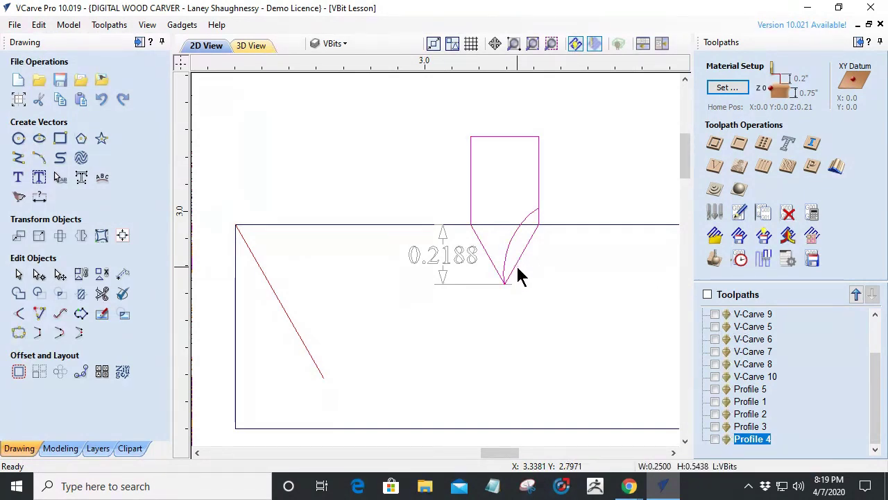
pyautogui.moveTo(510, 278); pyautogui.dragTo(271, 286)
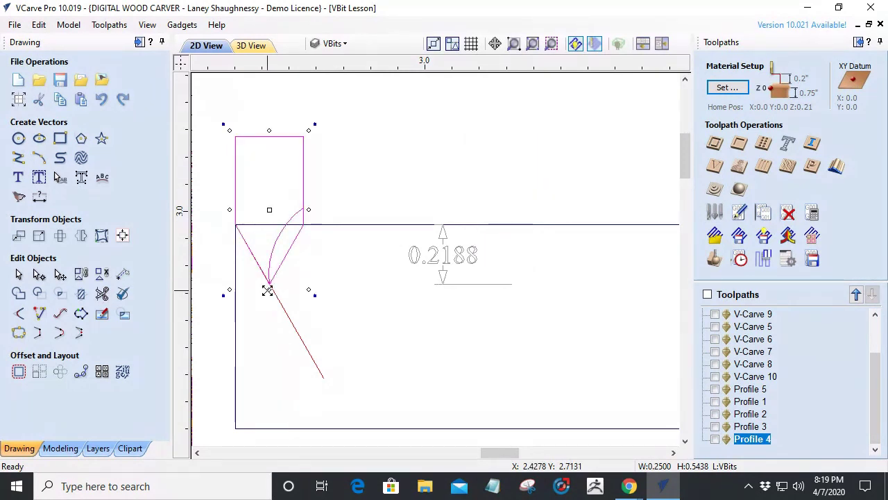
# Step: Open the tool database and switch its material from Walnut to Imported
pyautogui.click(714, 215)
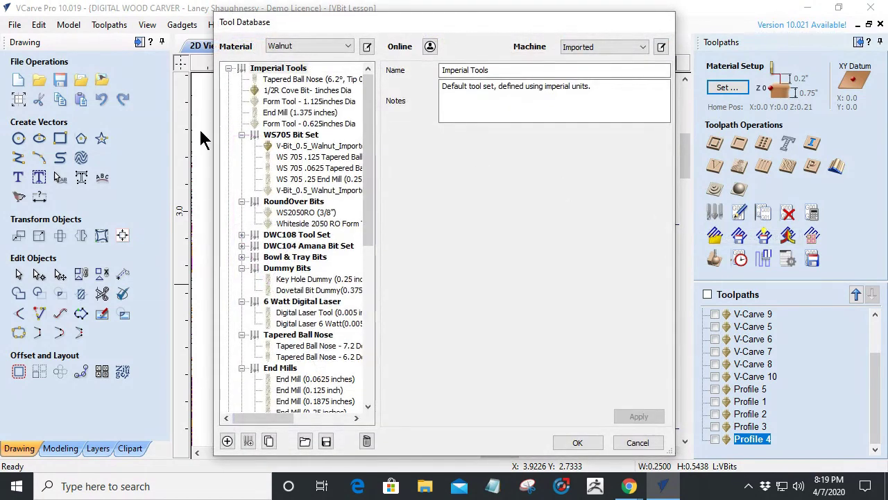
pyautogui.scroll(-9, 286, 364)
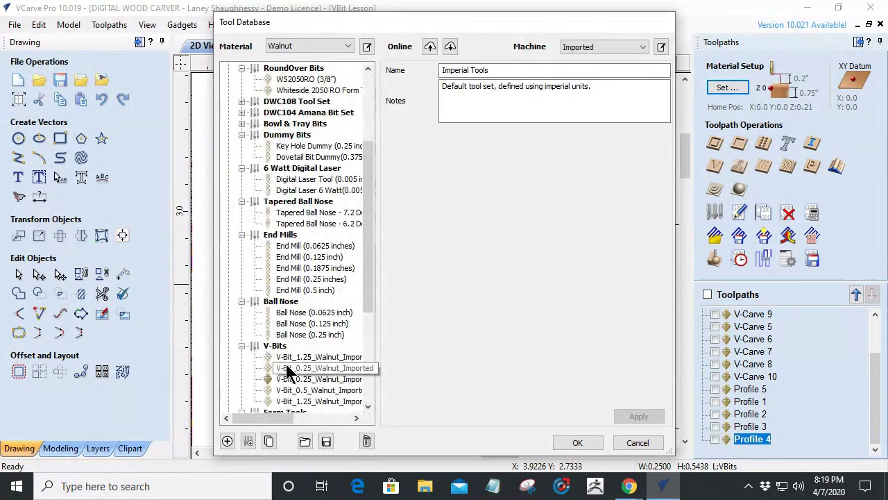
pyautogui.scroll(-1, 288, 353)
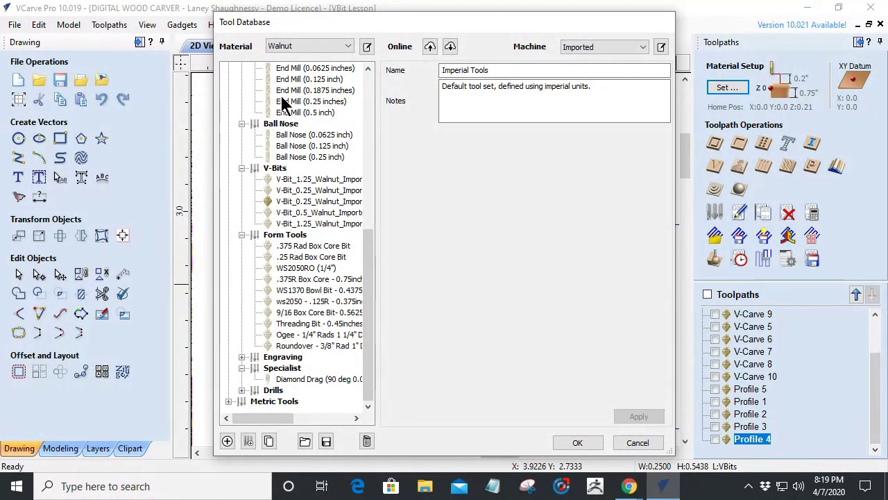
pyautogui.click(311, 44)
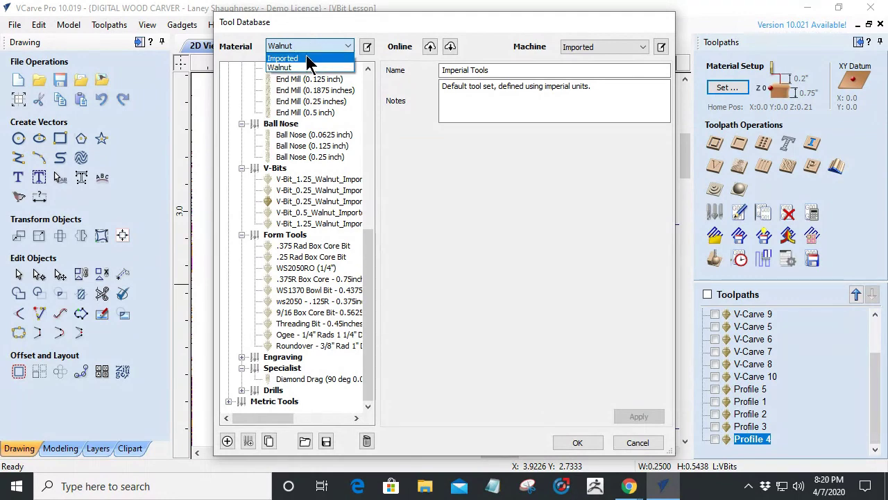
pyautogui.click(307, 59)
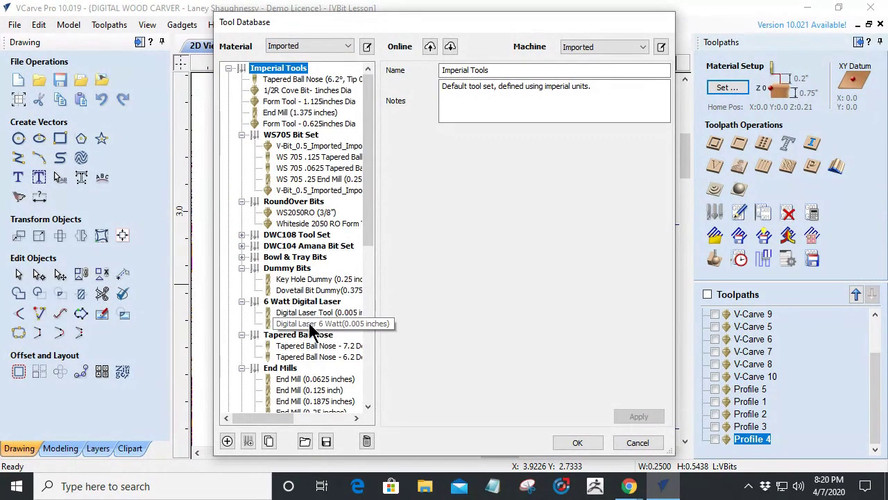
# Step: Check the pass depth of the 0.25 inch, 60-degree V-bit and close the tool database without changes
pyautogui.scroll(-9, 309, 339)
pyautogui.scroll(2, 308, 340)
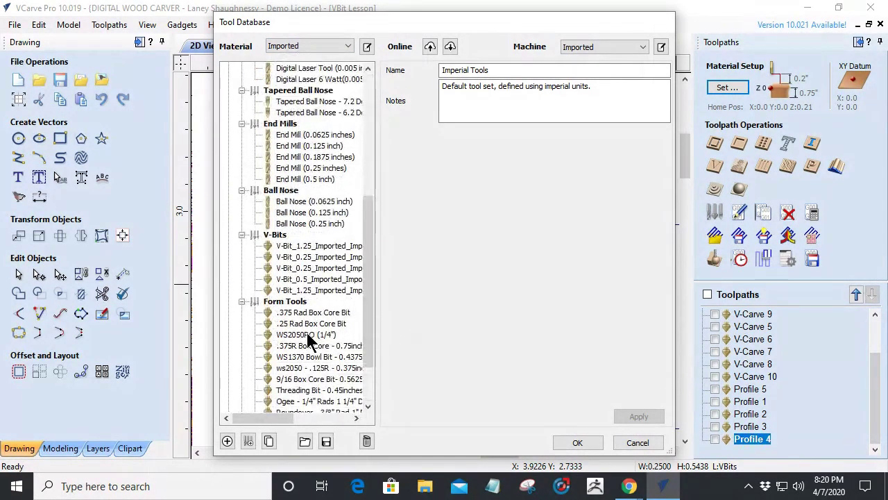
pyautogui.click(319, 257)
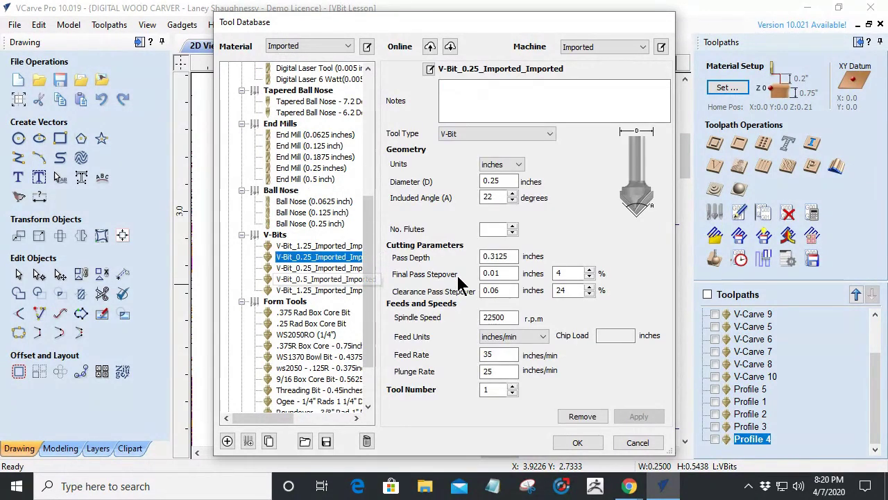
pyautogui.click(310, 269)
pyautogui.doubleClick(503, 256)
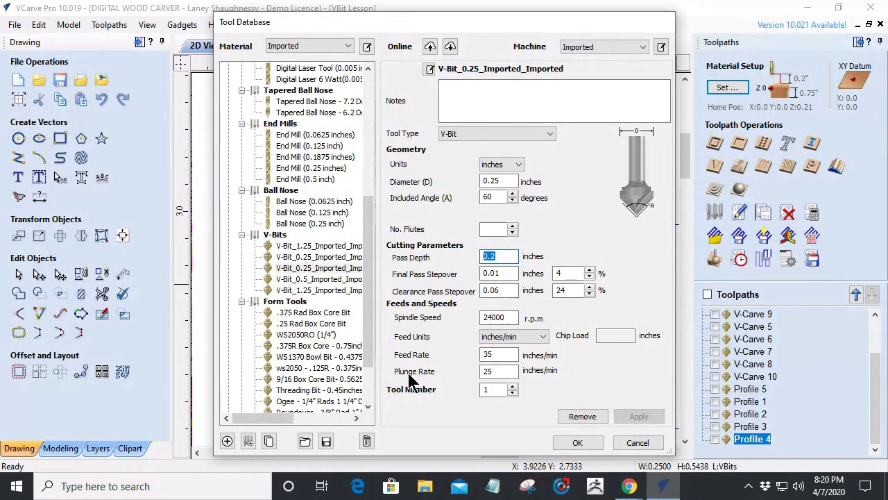
pyautogui.click(638, 441)
# Step: Raise the V-bit outline slightly along the diagonal line so its tip sits at about the 0.2 inch pass depth
pyautogui.scroll(6, 444, 299)
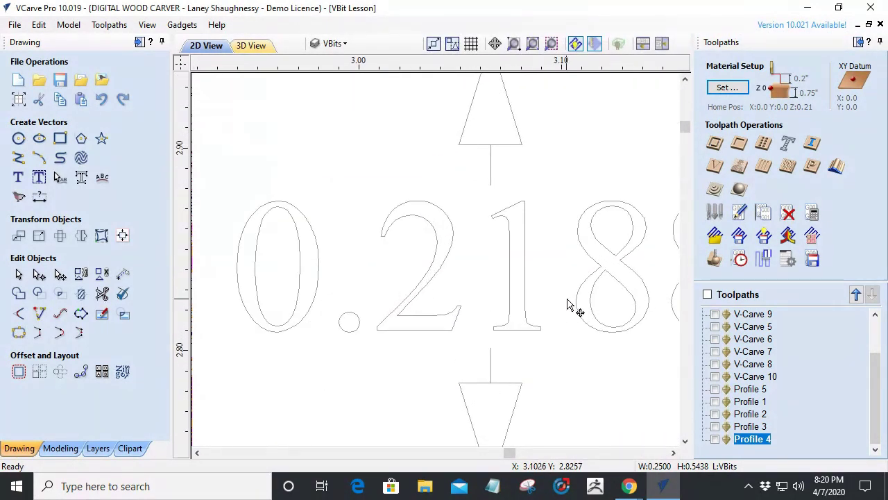
pyautogui.scroll(-6, 527, 319)
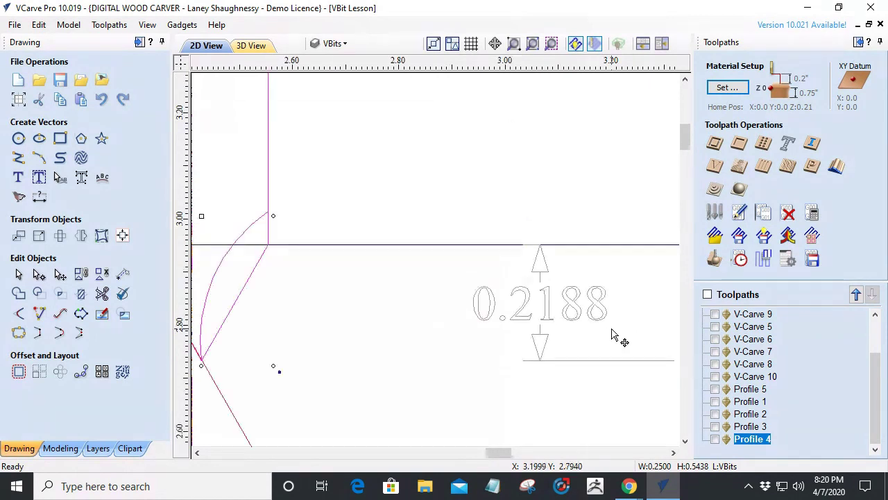
pyautogui.scroll(1, 479, 313)
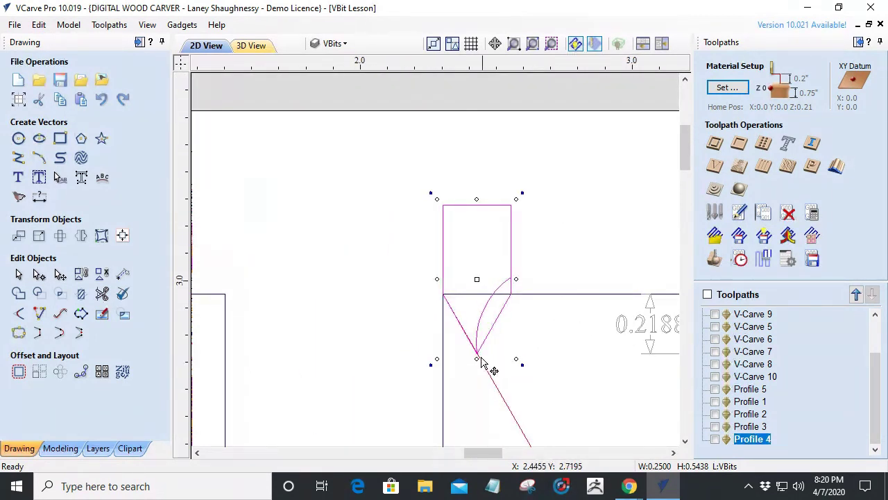
pyautogui.press('Escape')
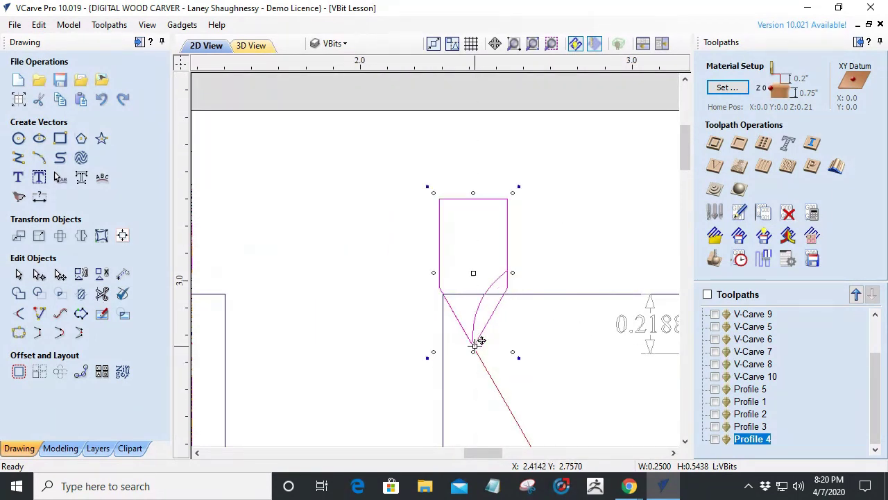
pyautogui.click(475, 350)
pyautogui.scroll(3, 474, 349)
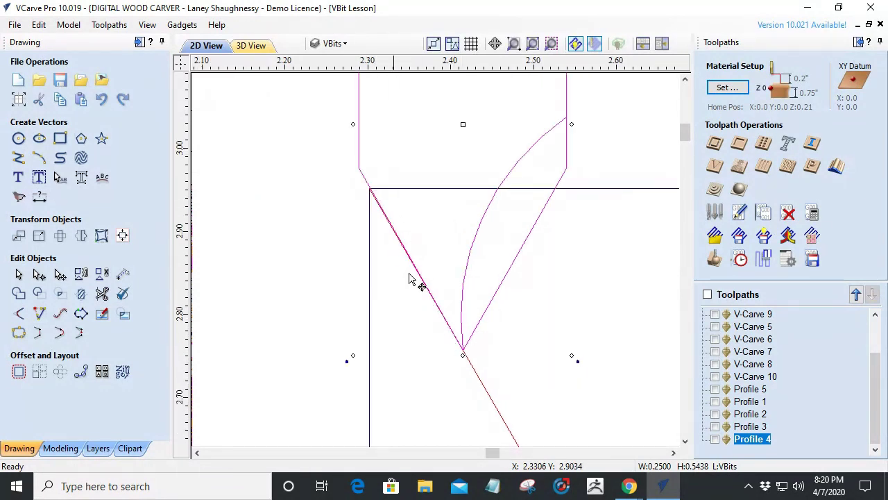
# Step: Draw a horizontal tick line about 0.03 inches long across the V-bit outline's tip to mark the first pass
pyautogui.click(18, 158)
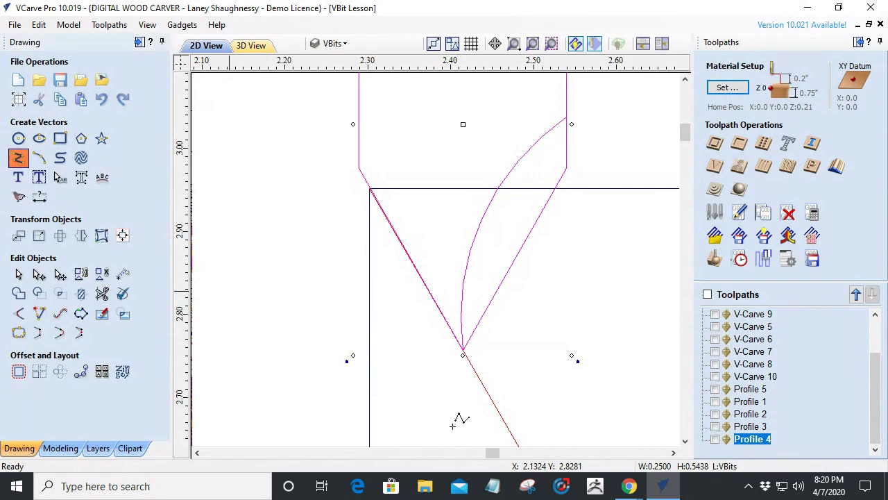
pyautogui.click(454, 352)
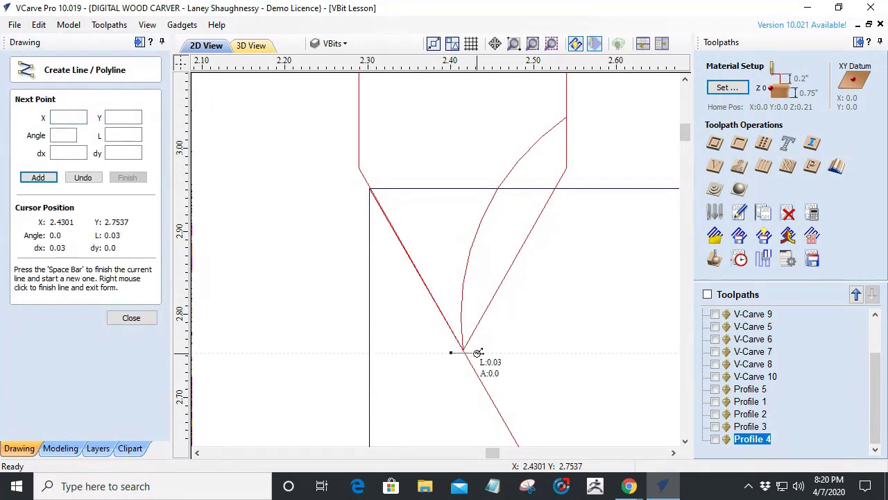
pyautogui.click(476, 353)
pyautogui.press('space')
pyautogui.click(131, 317)
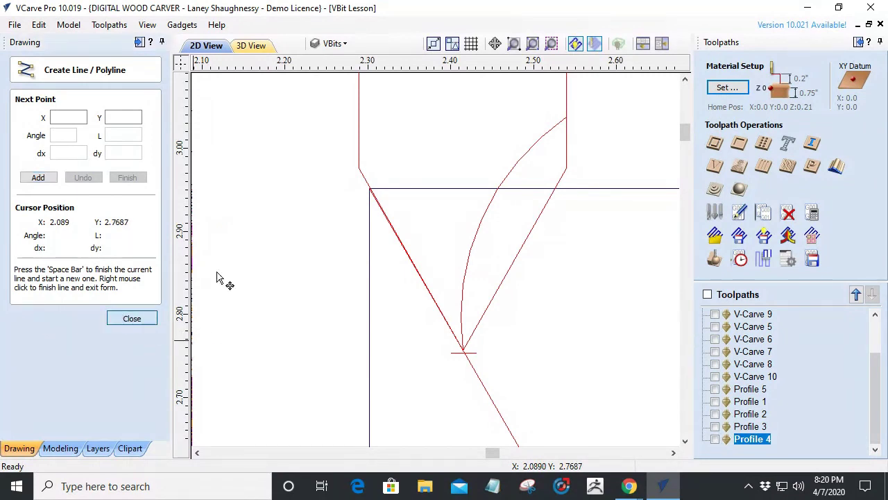
# Step: Move the V-bit outline down the diagonal line in two passes, stepping its shoulder from the tick mark to the previous tip position
pyautogui.moveTo(360, 165); pyautogui.dragTo(468, 354)
pyautogui.scroll(-3, 447, 295)
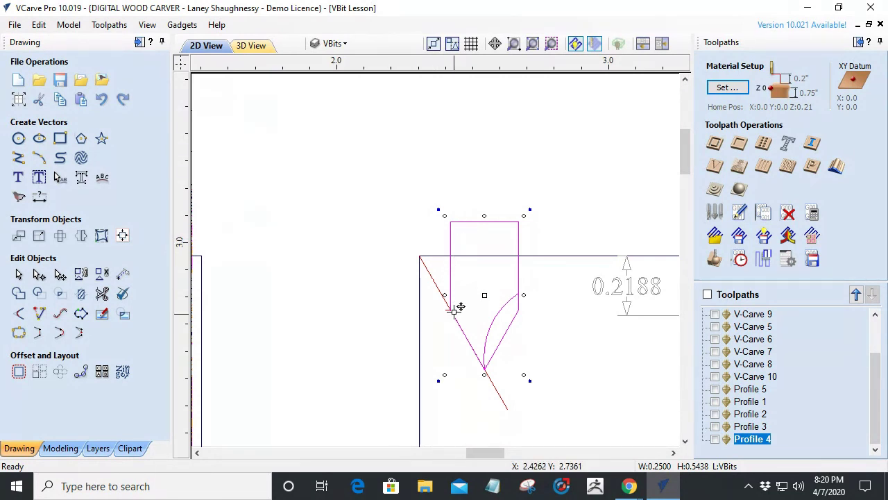
pyautogui.moveTo(453, 309); pyautogui.dragTo(483, 368)
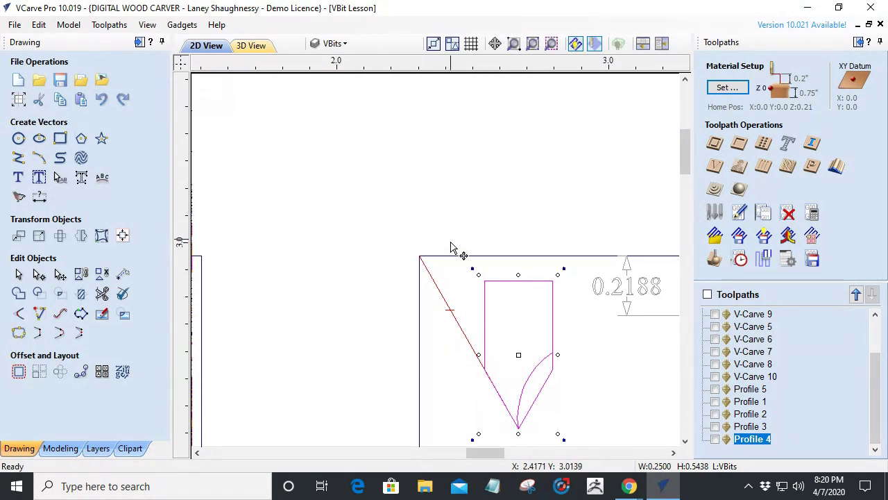
# Step: Lift the V-bit outline to the block's top surface and plunge it into the block beside the diagonal line, its shoulder at tick depth
pyautogui.moveTo(517, 427); pyautogui.dragTo(512, 248)
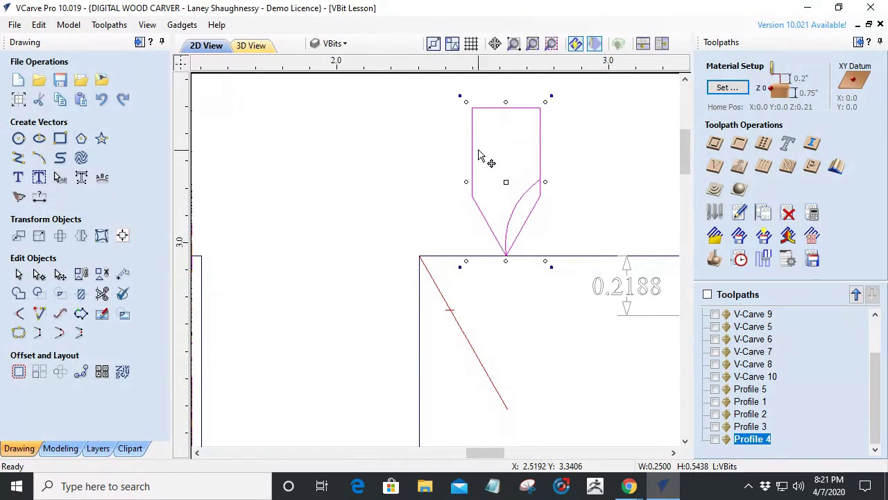
pyautogui.moveTo(472, 141); pyautogui.dragTo(477, 257)
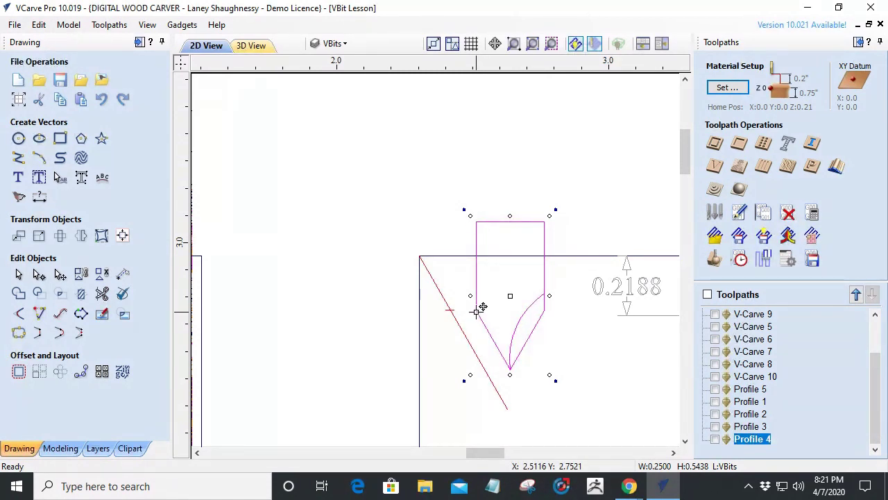
pyautogui.press('Escape')
pyautogui.moveTo(478, 309); pyautogui.dragTo(486, 309)
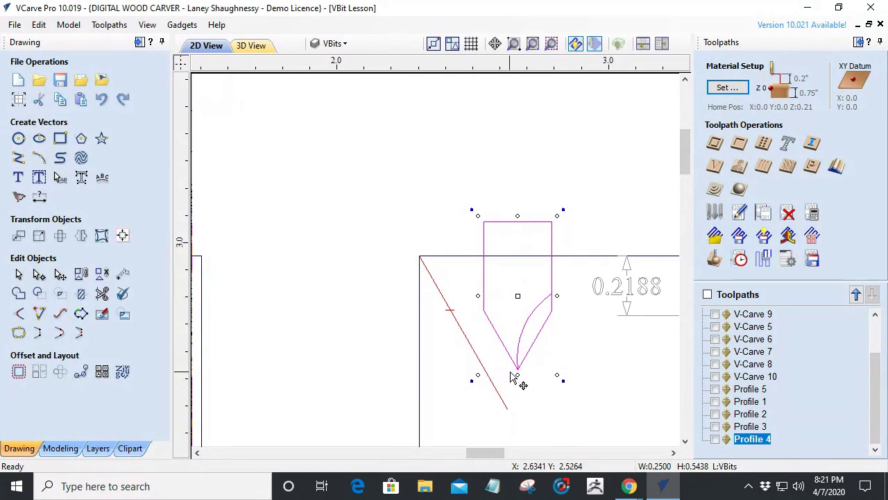
# Step: Move the V-bit outline through shallower plunge depths and leave its tip resting on the block's top surface
pyautogui.moveTo(521, 361); pyautogui.dragTo(513, 304)
pyautogui.scroll(1, 462, 263)
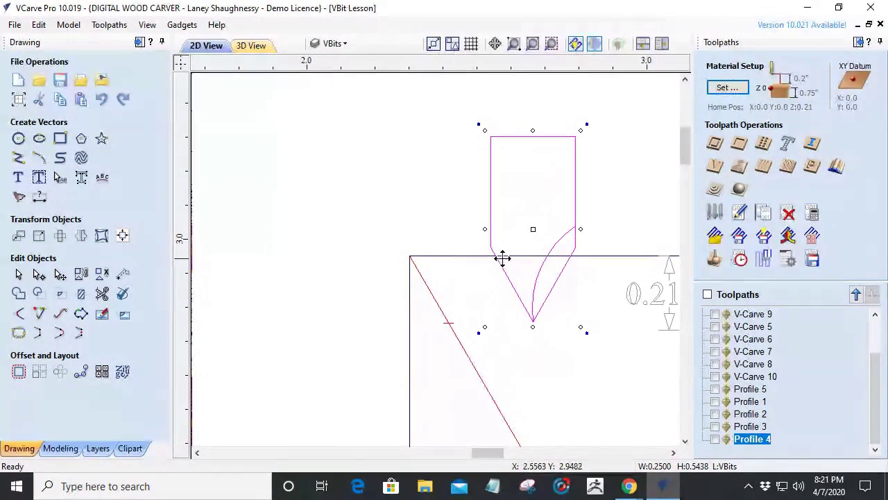
pyautogui.moveTo(534, 313); pyautogui.dragTo(538, 342)
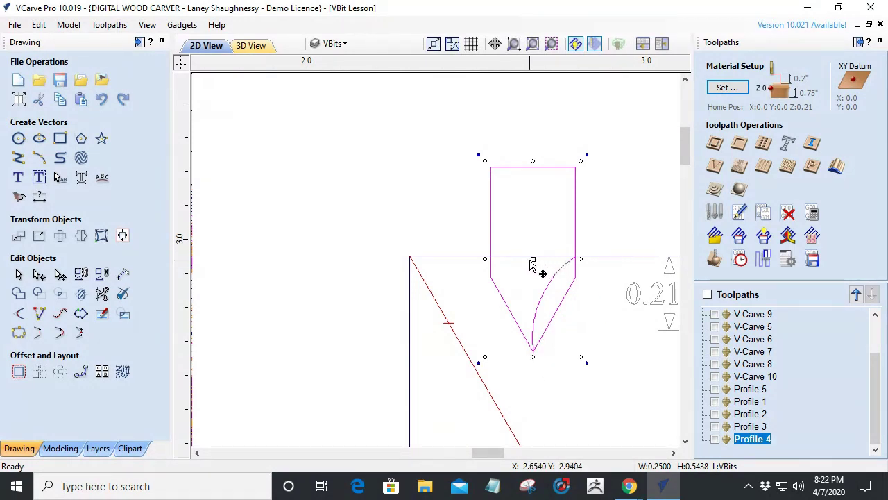
pyautogui.moveTo(533, 256); pyautogui.dragTo(538, 167)
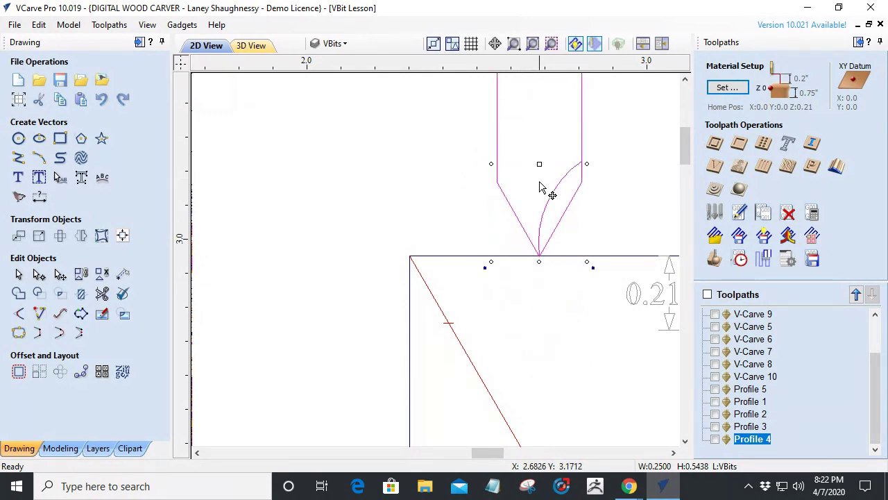
pyautogui.scroll(-6, 541, 186)
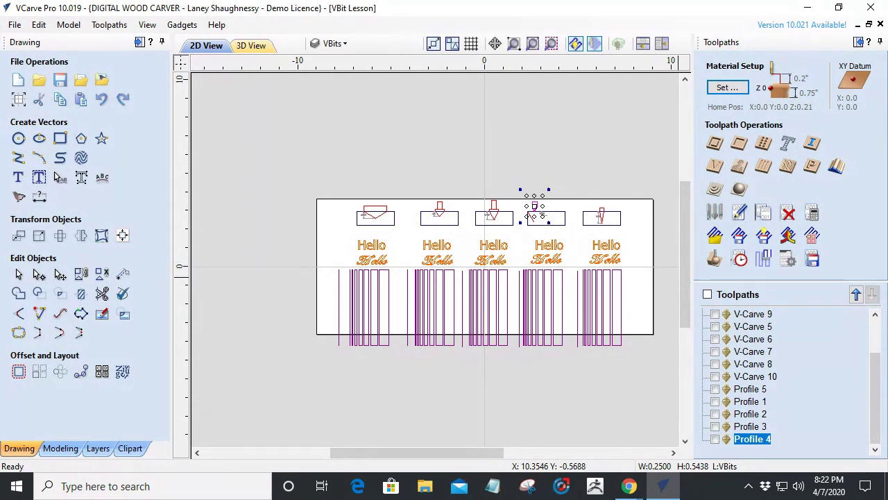
pyautogui.click(629, 486)
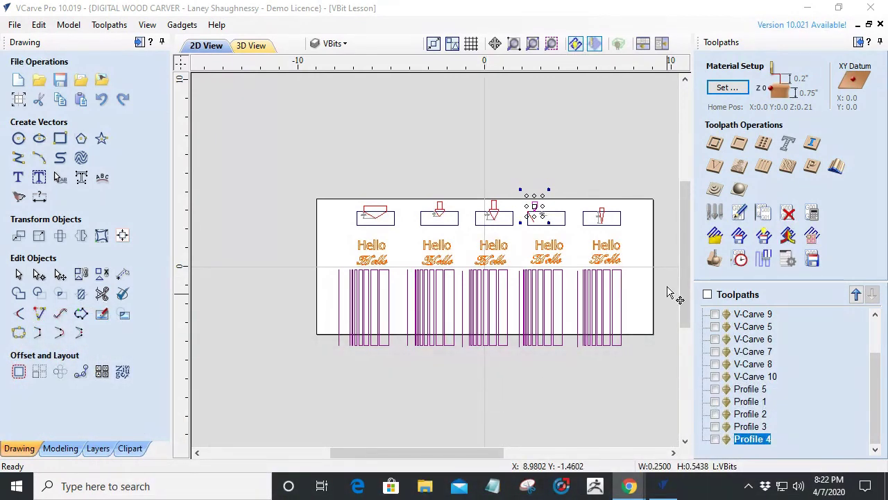
# Step: Check the 0.25 inch End Mill's pass depth in the rough machining toolpath, close it unchanged and open the finish machining toolpath
pyautogui.click(716, 190)
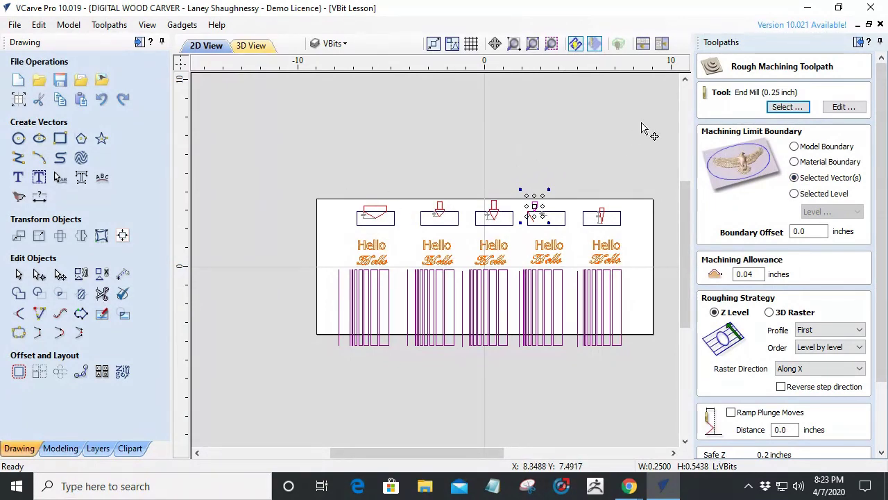
pyautogui.click(844, 106)
pyautogui.doubleClick(409, 248)
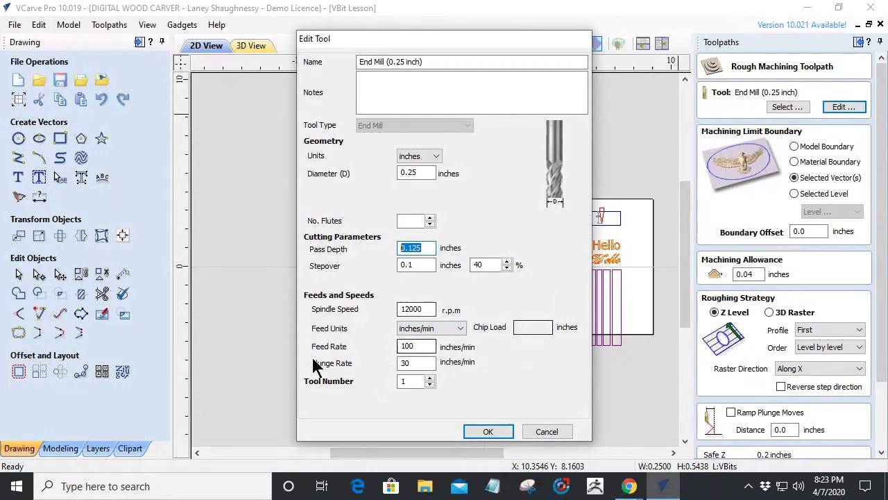
pyautogui.click(559, 431)
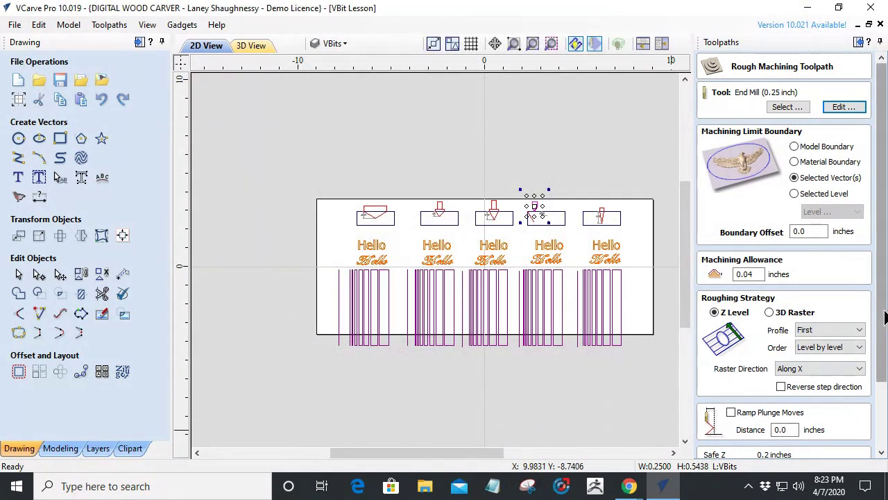
pyautogui.scroll(-3, 851, 416)
pyautogui.click(846, 450)
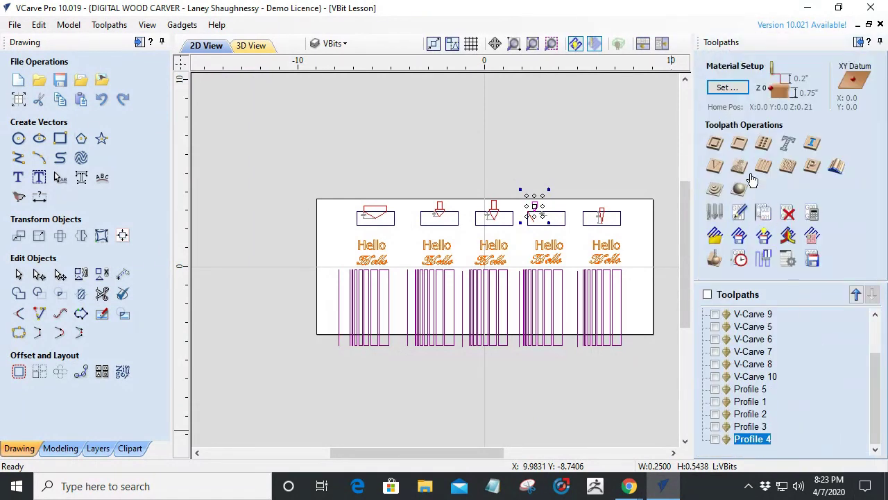
pyautogui.click(739, 190)
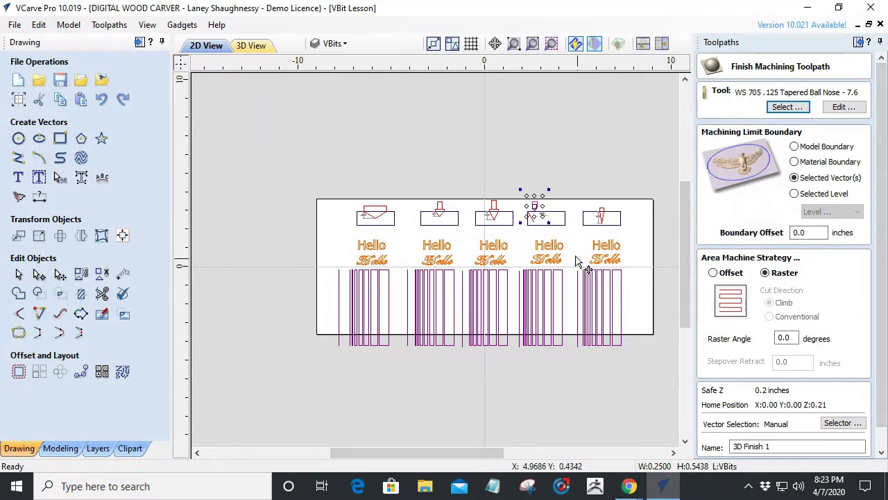
# Step: Open the clipart library, add a new layer, and hide Layer 1, Dimensions, VBits, Text and Cuts
pyautogui.click(132, 449)
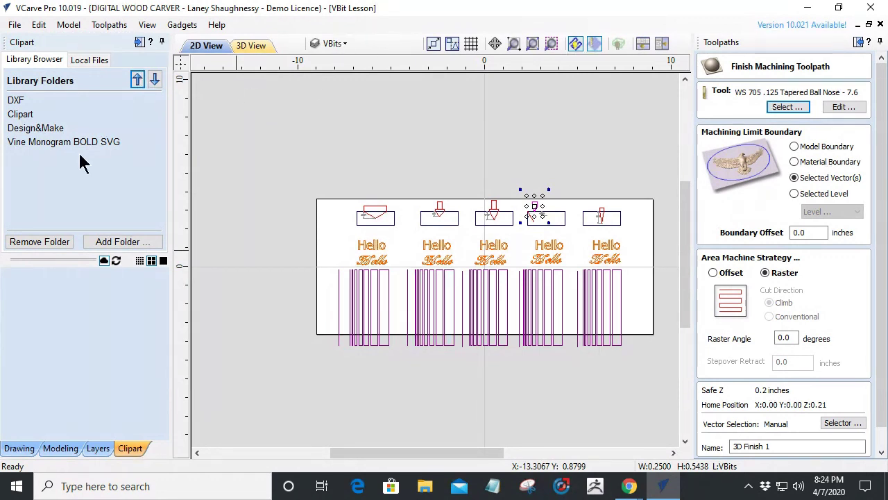
pyautogui.click(335, 43)
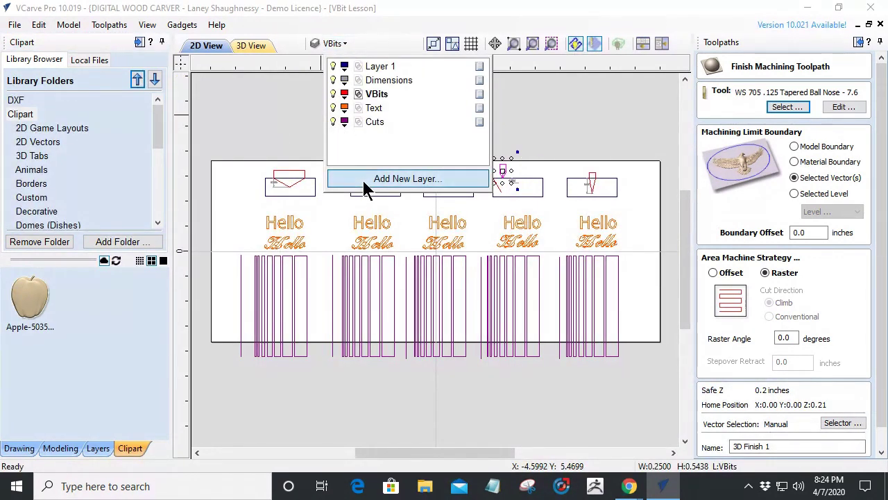
pyautogui.click(361, 178)
pyautogui.click(333, 121)
pyautogui.click(333, 107)
pyautogui.click(333, 93)
pyautogui.click(333, 80)
pyautogui.click(333, 66)
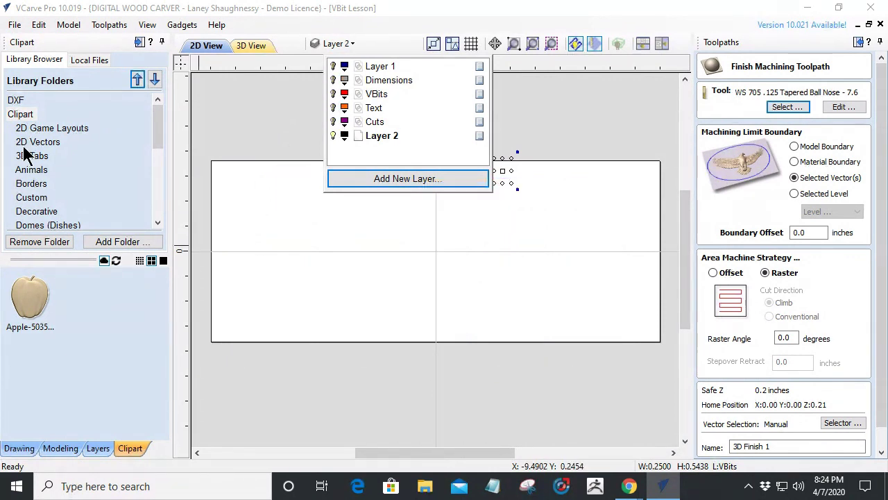
# Step: Place the cantering horse from the Animals clipart near the material's centre, enlarge it to about 7.35 by 6.11 inches, and inspect it in 3D
pyautogui.click(31, 170)
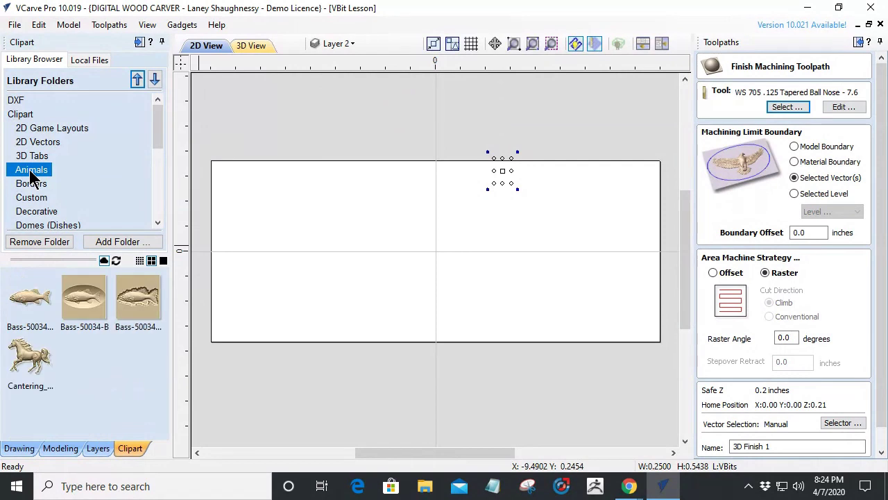
pyautogui.moveTo(28, 357); pyautogui.dragTo(452, 267)
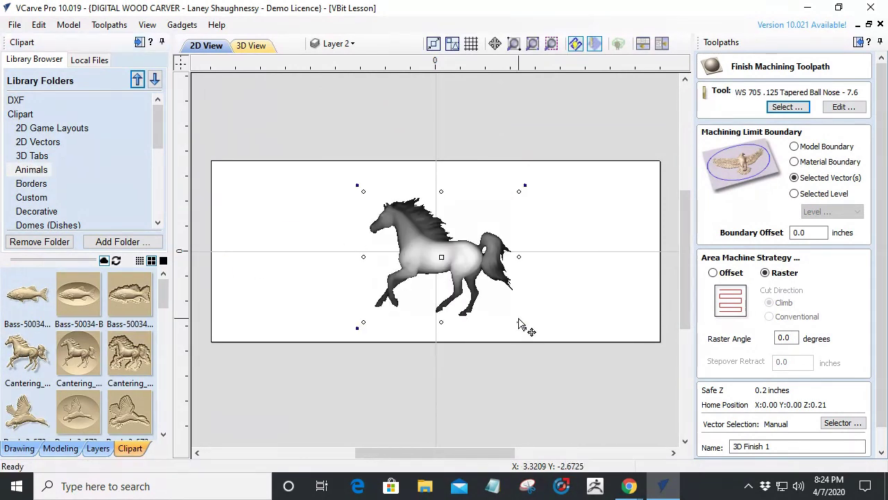
pyautogui.moveTo(520, 319); pyautogui.dragTo(535, 335)
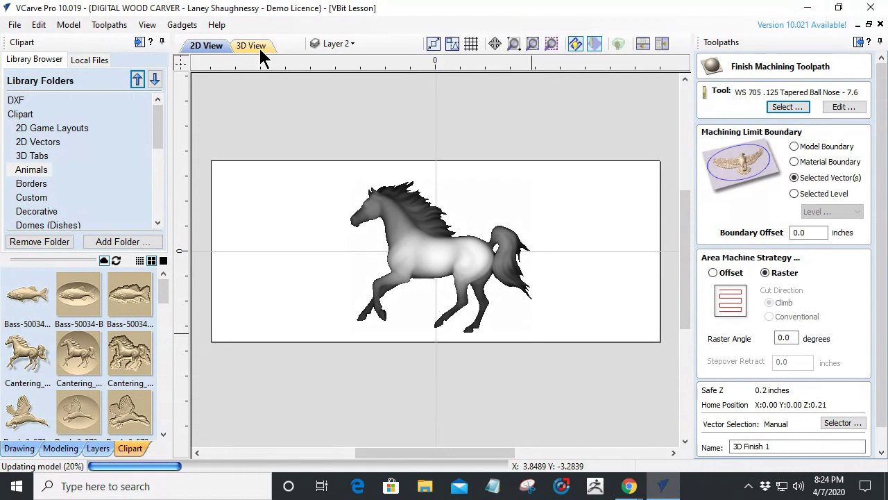
pyautogui.click(378, 316)
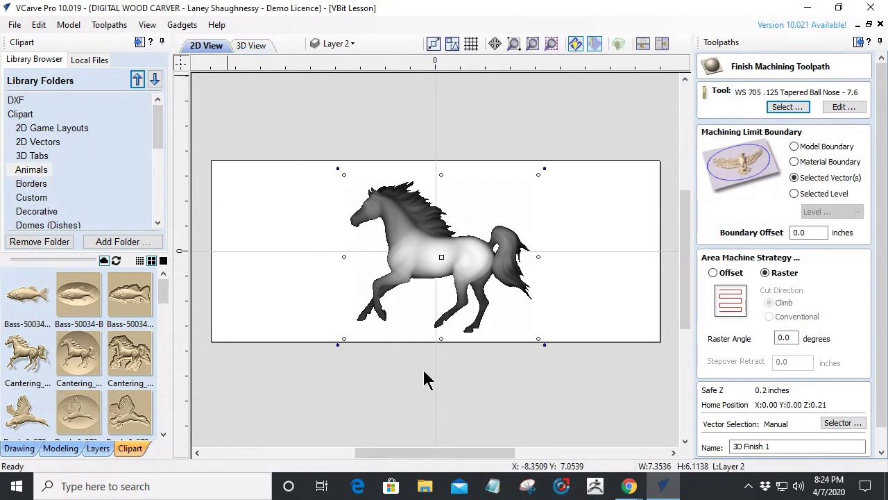
pyautogui.press('F3')
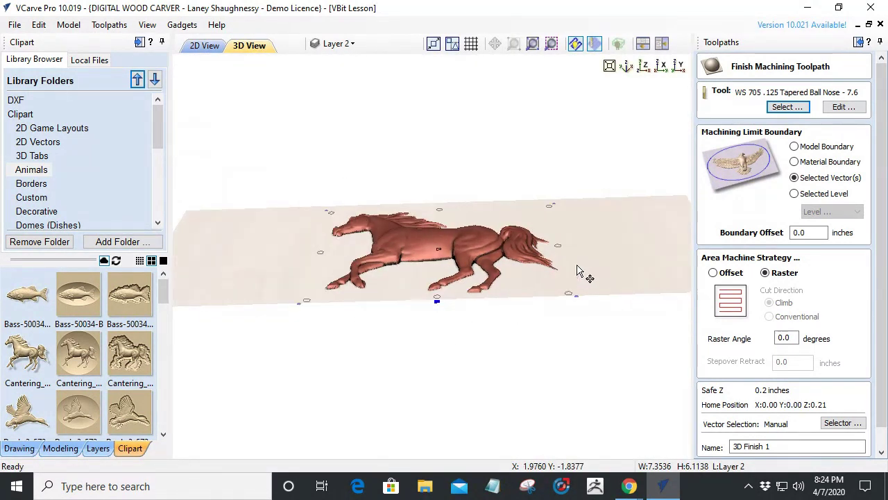
pyautogui.scroll(3, 410, 238)
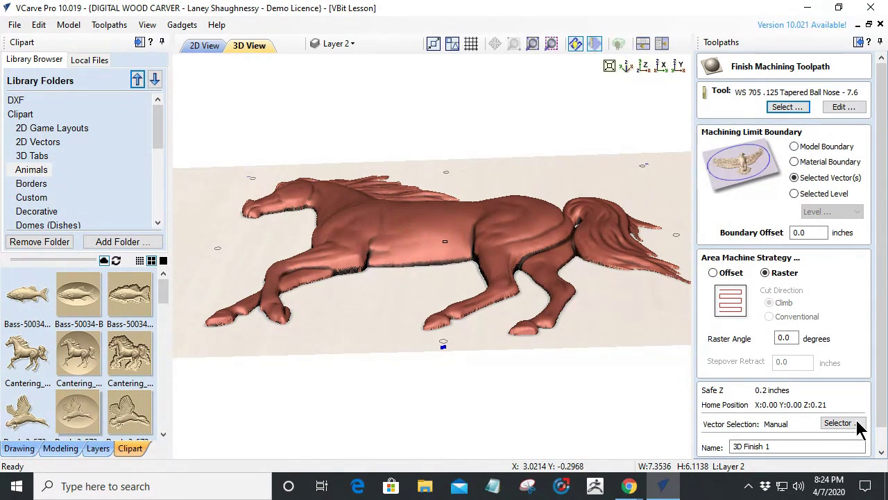
# Step: Close the finish machining toolpath and review the material setup and model position without changing them
pyautogui.scroll(-3, 853, 425)
pyautogui.click(855, 448)
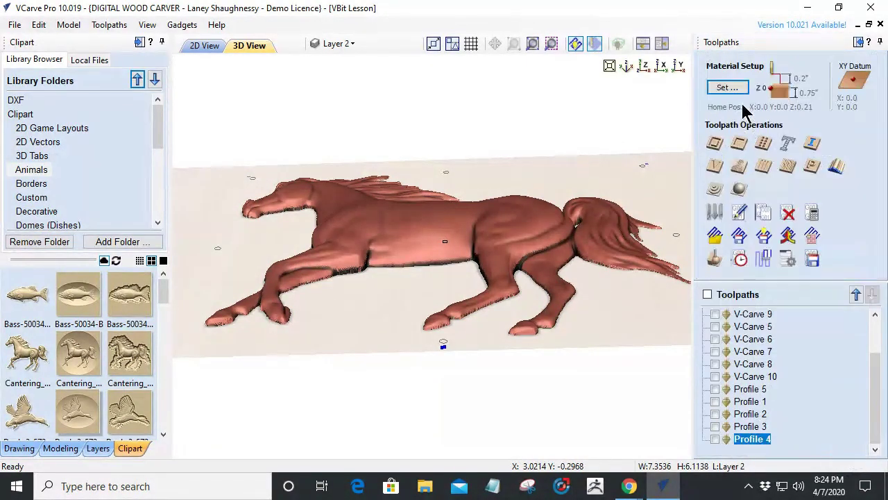
pyautogui.click(736, 89)
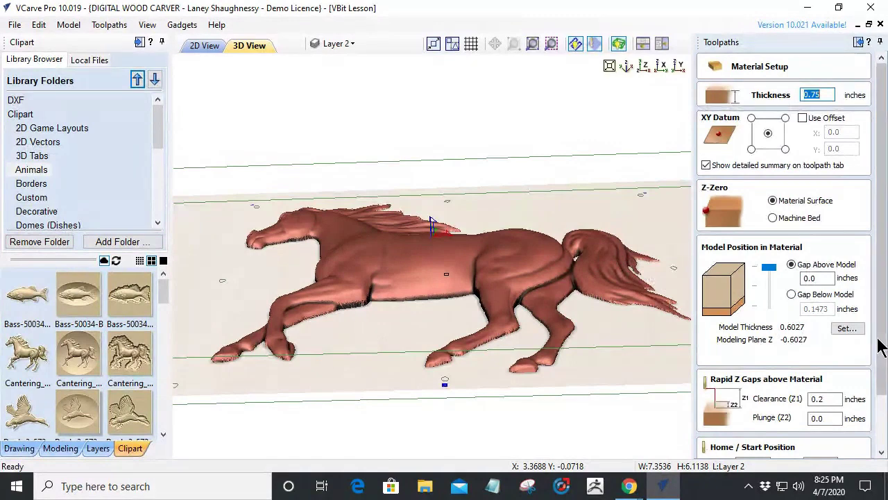
pyautogui.scroll(-1, 881, 367)
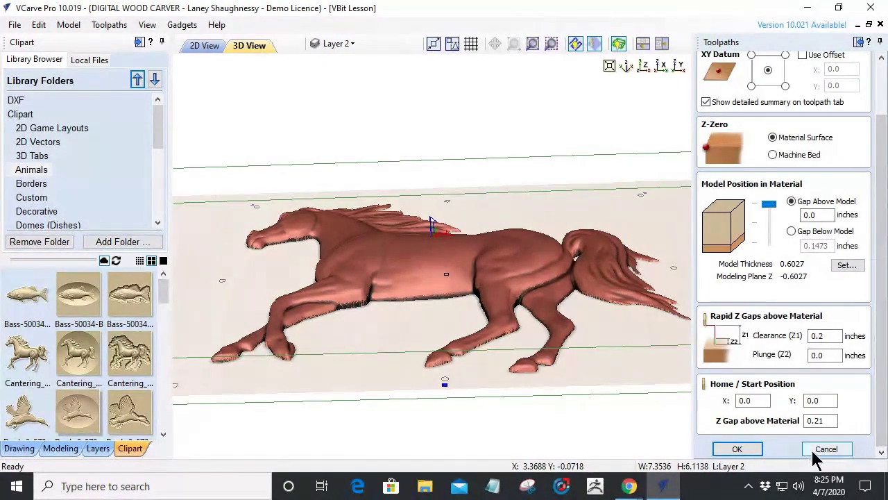
pyautogui.click(825, 449)
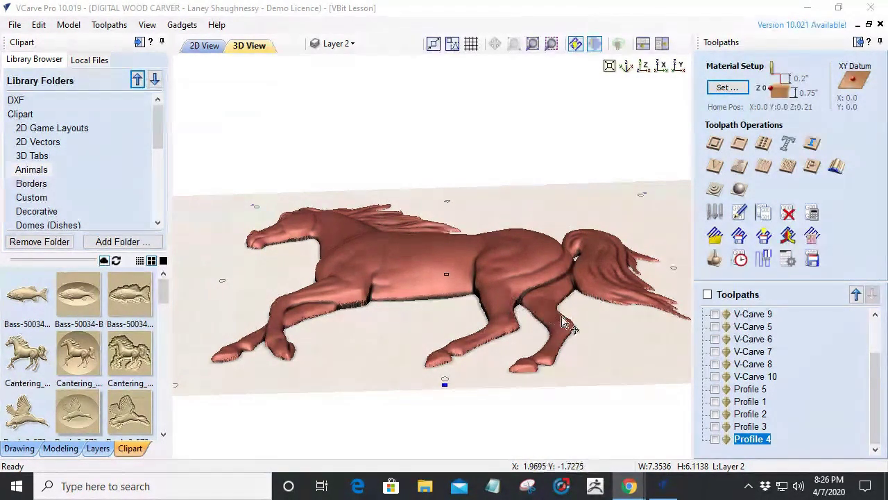
# Step: Open the rough machining toolpath and draw a boundary rectangle of about 8.53 by 6.96 inches around the horse
pyautogui.click(205, 46)
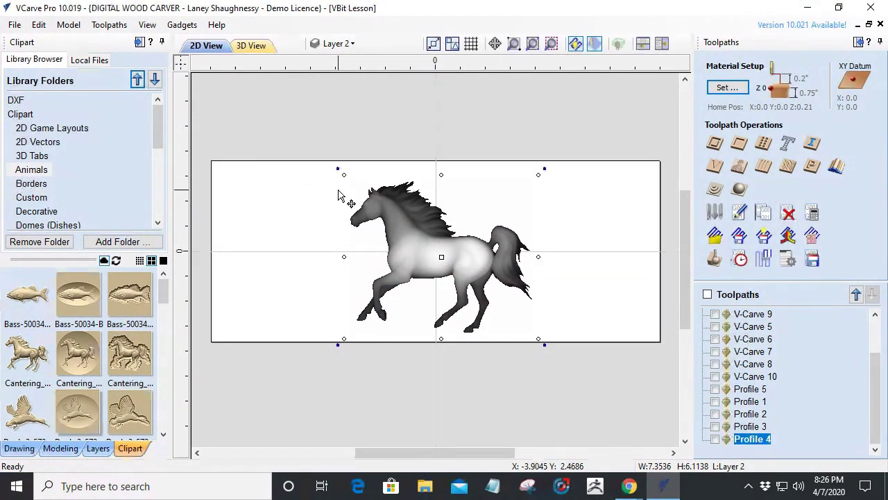
pyautogui.click(715, 190)
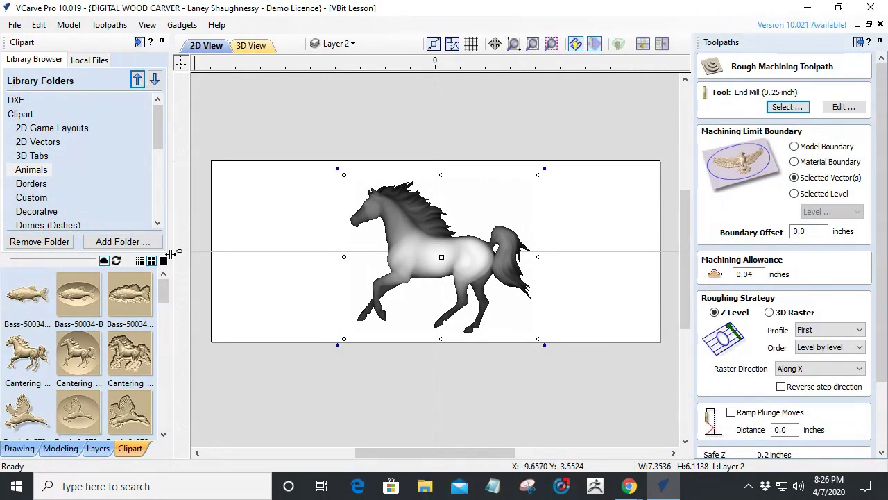
pyautogui.moveTo(167, 294)
pyautogui.mouseDown()
pyautogui.moveTo(167, 432)
pyautogui.moveTo(165, 284)
pyautogui.mouseUp()
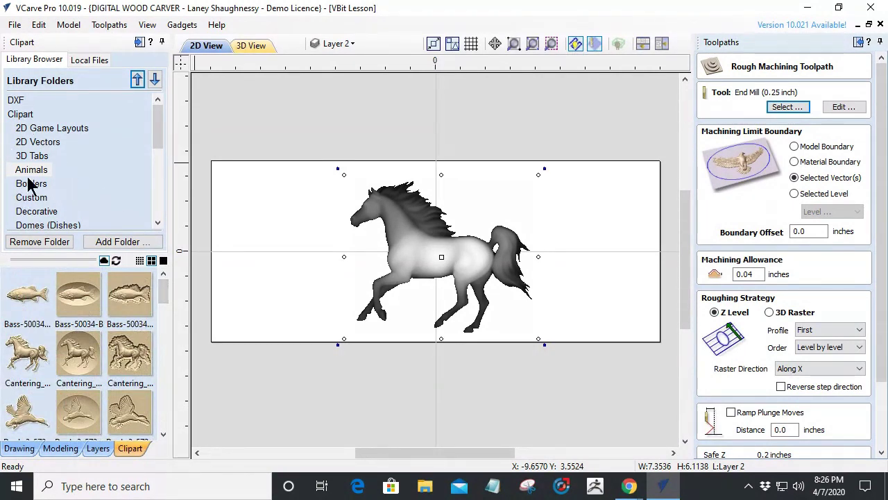
pyautogui.click(21, 449)
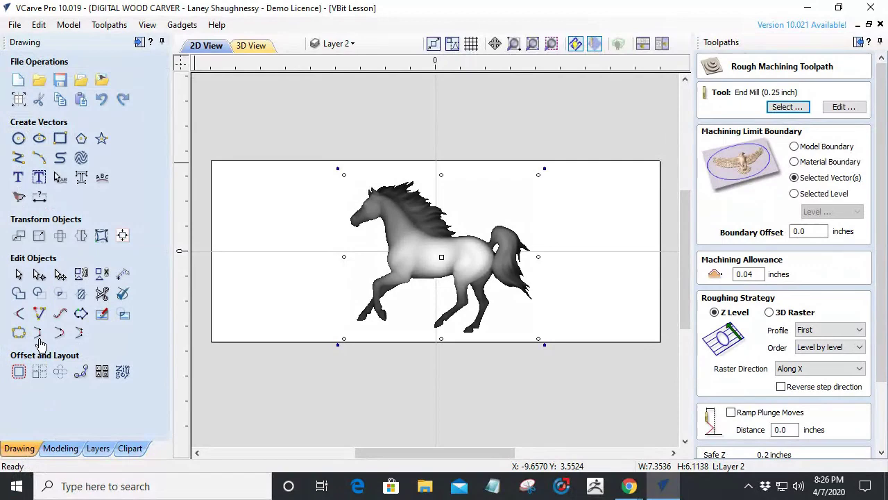
pyautogui.click(62, 138)
pyautogui.moveTo(333, 168); pyautogui.dragTo(546, 341)
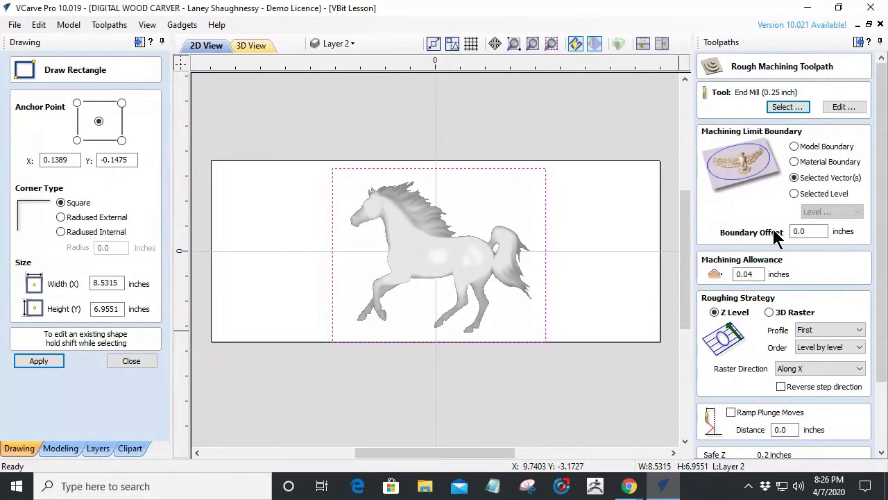
# Step: Check the 0.25 inch End Mill's cutting parameters and calculate the 3D Roughing 1 toolpath within the selected rectangle
pyautogui.click(848, 107)
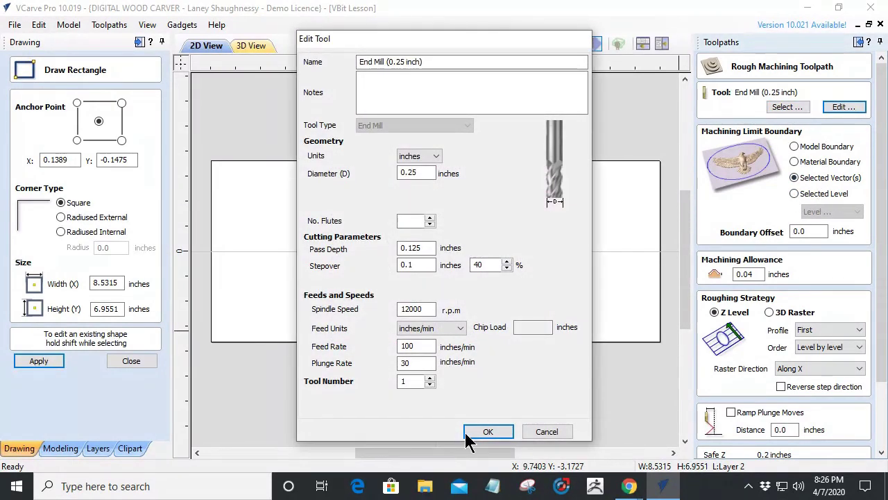
pyautogui.click(488, 431)
pyautogui.scroll(-3, 872, 326)
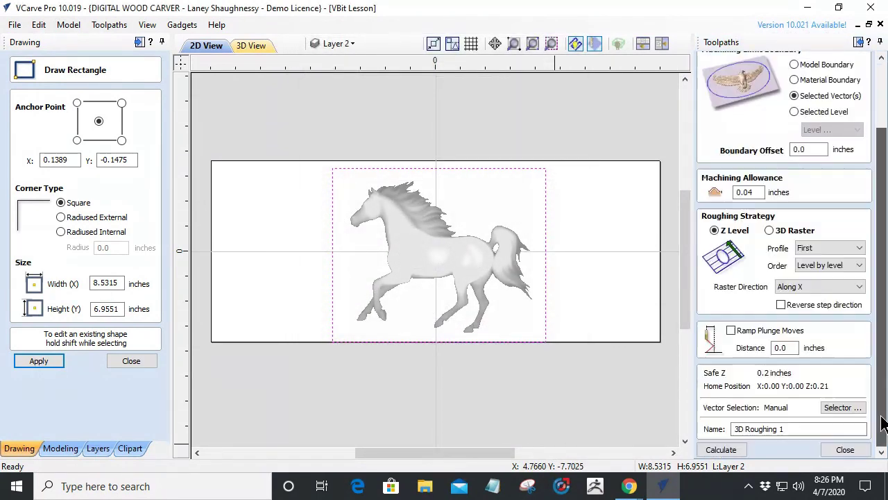
pyautogui.click(729, 450)
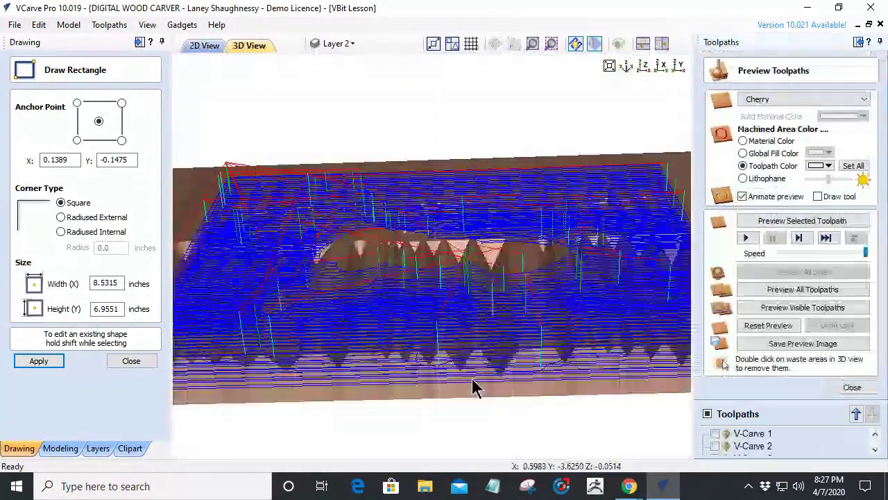
# Step: Reset the toolpath preview and examine the roughing toolpath's levels from the side in 3D
pyautogui.moveTo(432, 410); pyautogui.dragTo(395, 347)
pyautogui.click(760, 324)
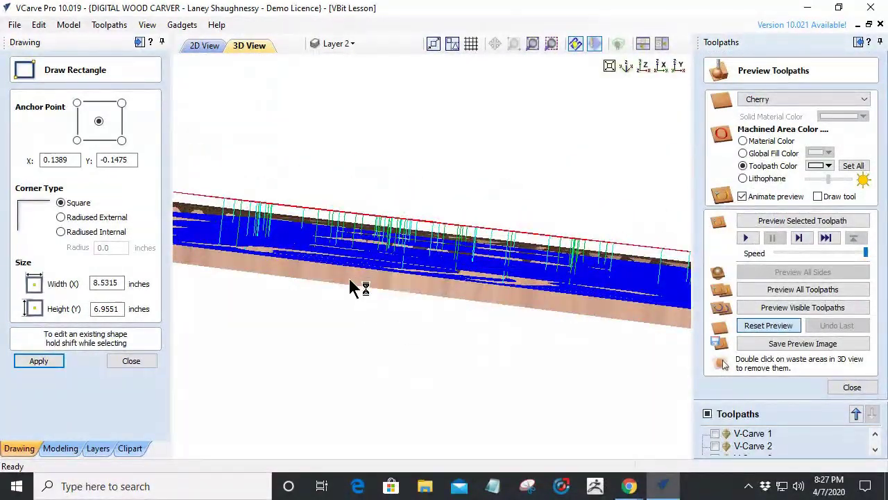
pyautogui.moveTo(351, 305); pyautogui.dragTo(381, 291)
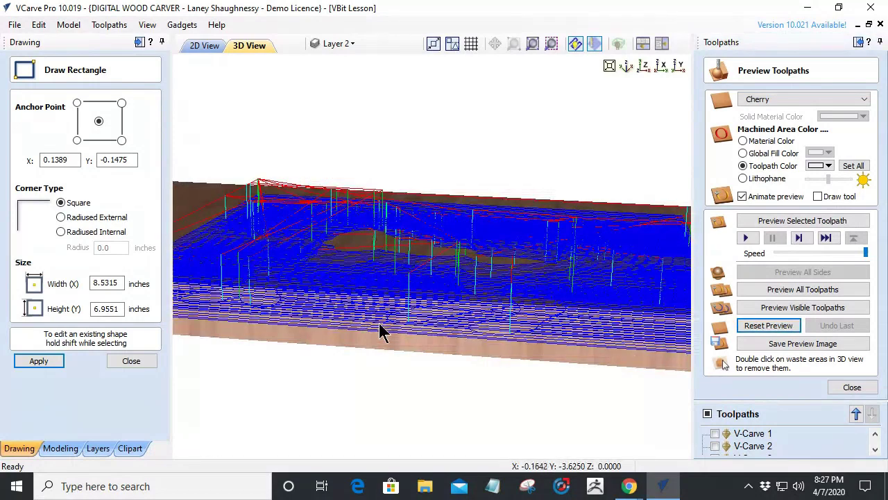
pyautogui.moveTo(428, 320); pyautogui.dragTo(541, 311)
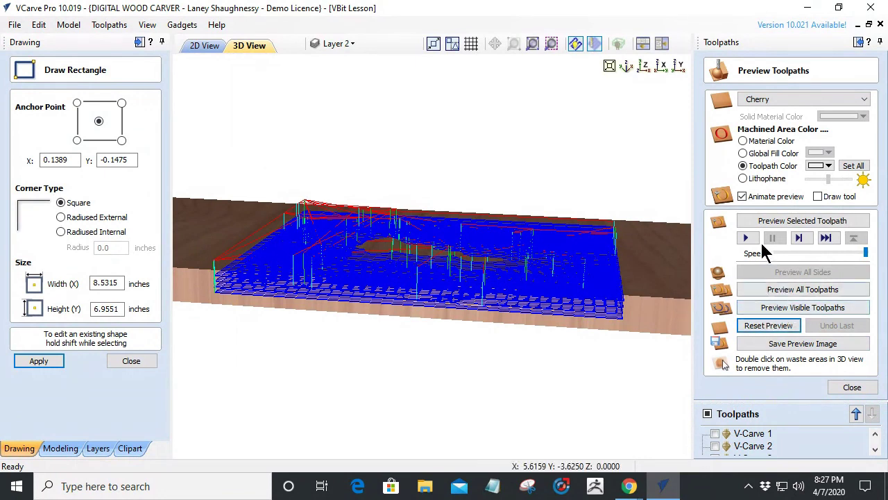
# Step: Turn on tool drawing and preview the roughing toolpath at a slow simulation speed, raising the speed as it runs
pyautogui.moveTo(869, 255)
pyautogui.mouseDown()
pyautogui.moveTo(767, 258)
pyautogui.moveTo(774, 251)
pyautogui.mouseUp()
pyautogui.click(818, 196)
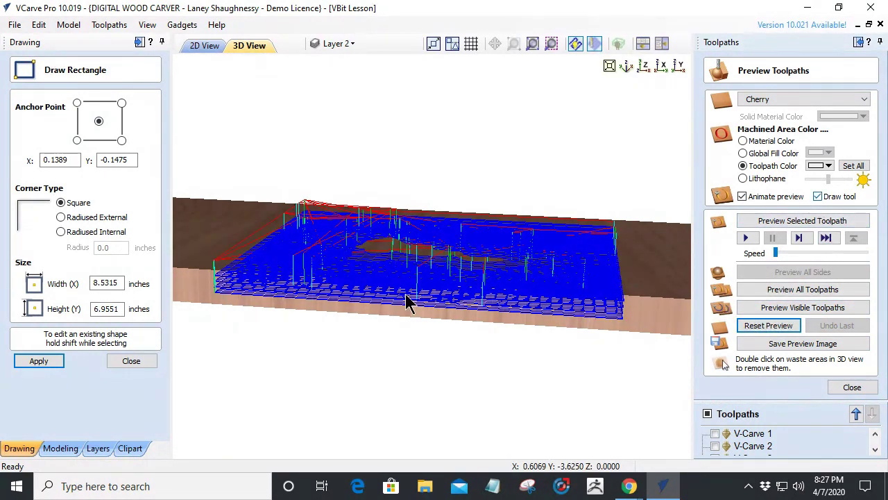
pyautogui.moveTo(401, 320); pyautogui.dragTo(400, 368)
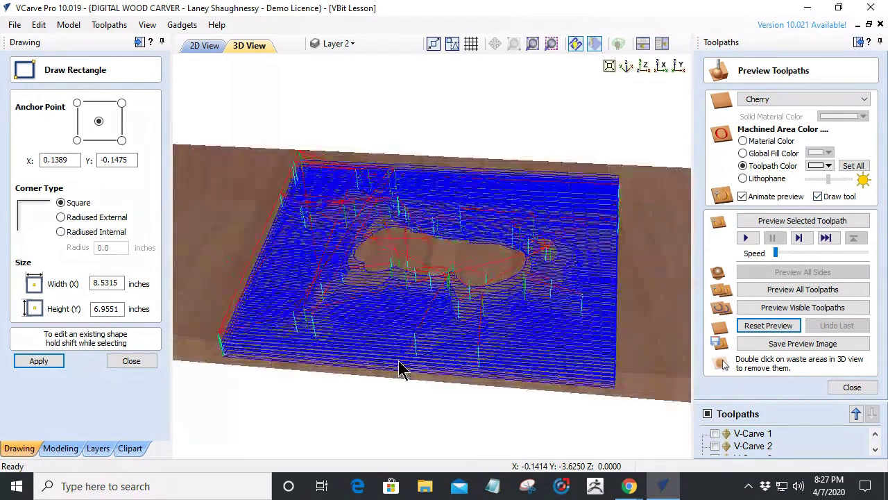
pyautogui.click(777, 222)
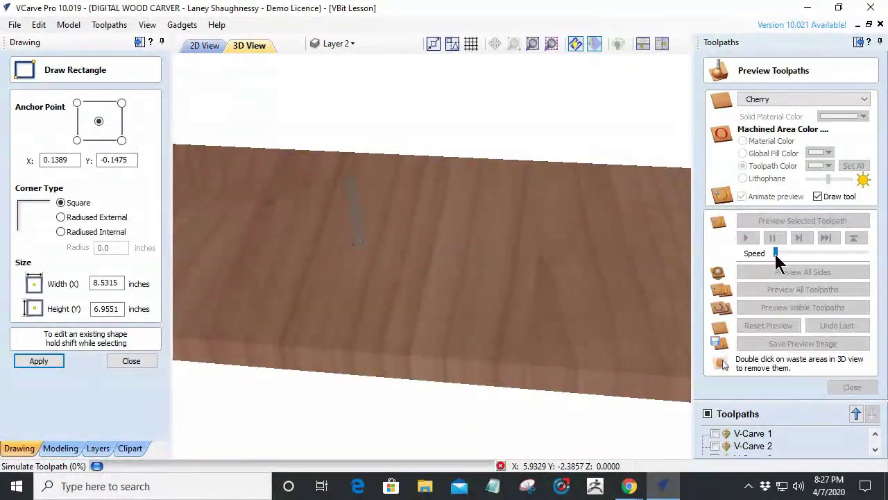
pyautogui.moveTo(786, 259); pyautogui.dragTo(803, 262)
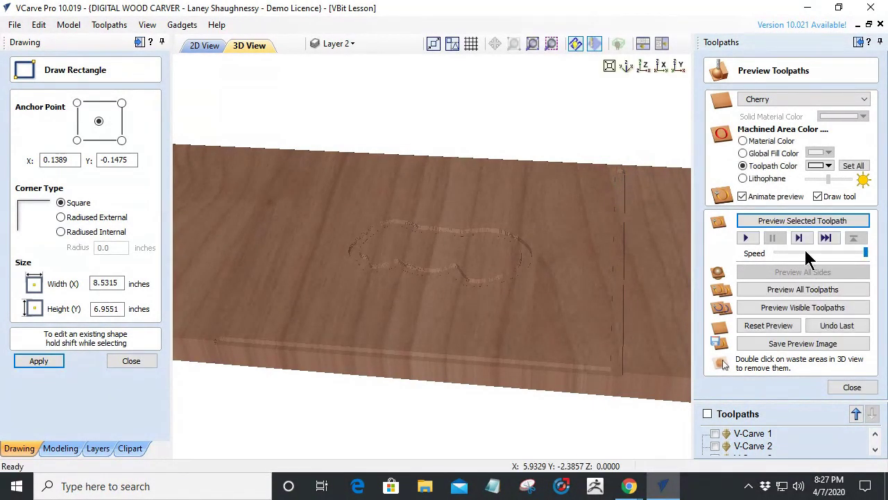
# Step: Change the preview material to Maple and tilt the view to show the roughing cuts more from above
pyautogui.click(764, 102)
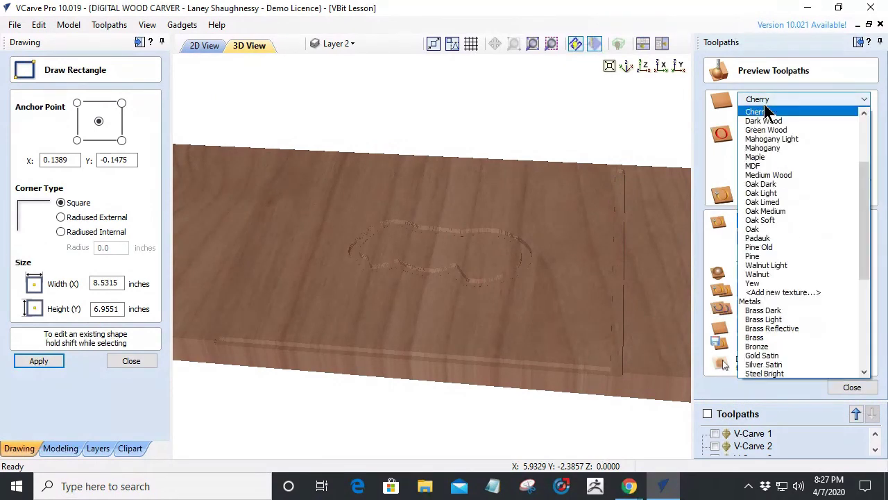
pyautogui.click(762, 157)
pyautogui.moveTo(589, 336); pyautogui.dragTo(505, 378)
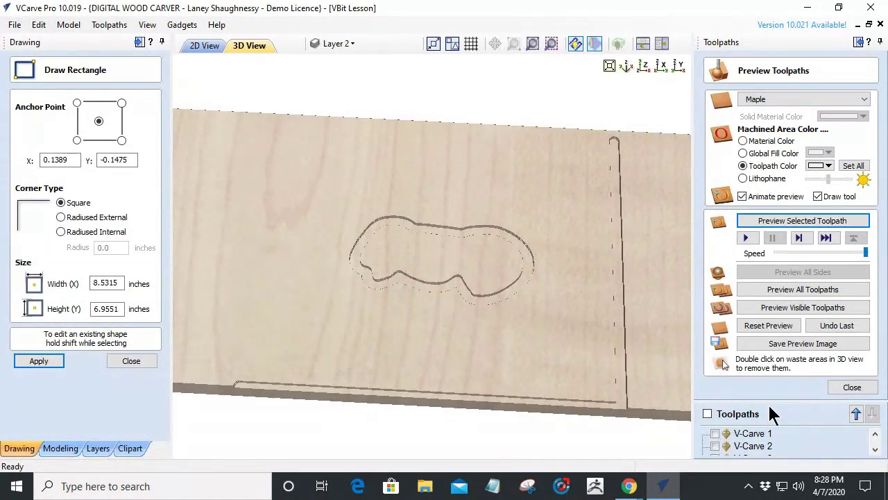
# Step: Select 3D Roughing 1 and preview it at reduced speed, raising the speed gradually to maximum during the simulation
pyautogui.scroll(-3, 760, 442)
pyautogui.click(763, 445)
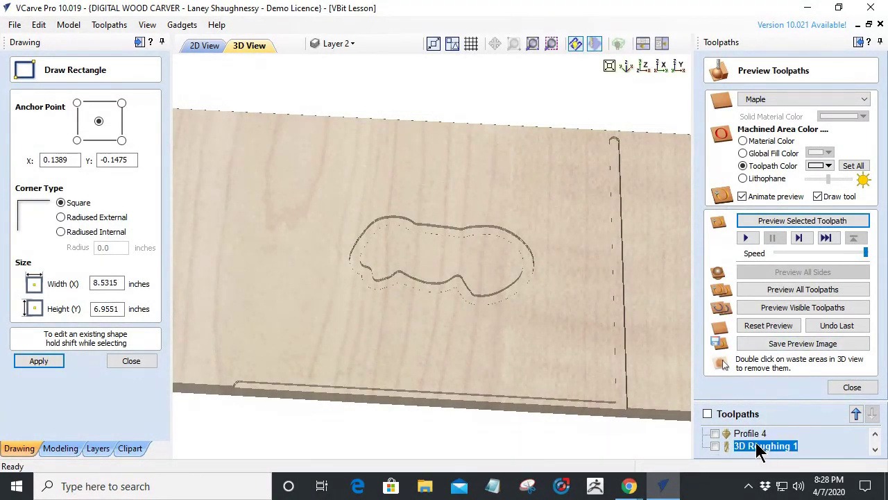
pyautogui.click(716, 446)
pyautogui.moveTo(865, 252); pyautogui.dragTo(805, 254)
pyautogui.click(819, 222)
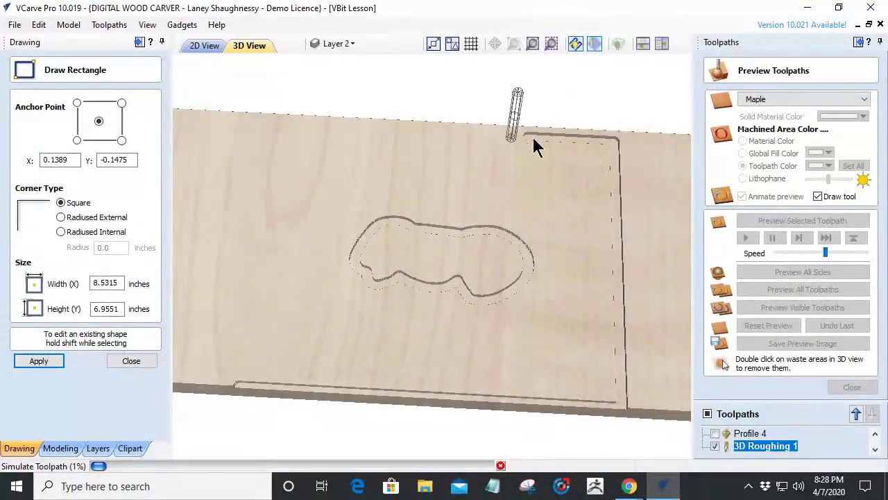
pyautogui.moveTo(823, 251); pyautogui.dragTo(839, 253)
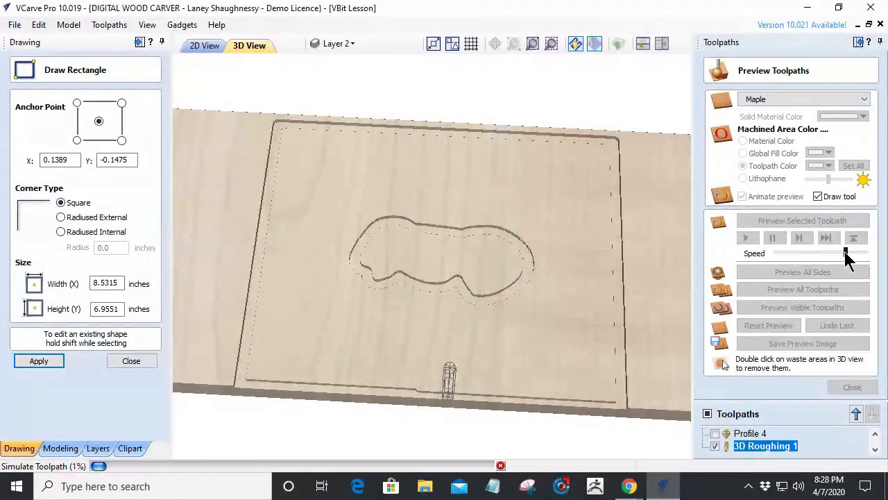
pyautogui.moveTo(849, 254); pyautogui.dragTo(856, 256)
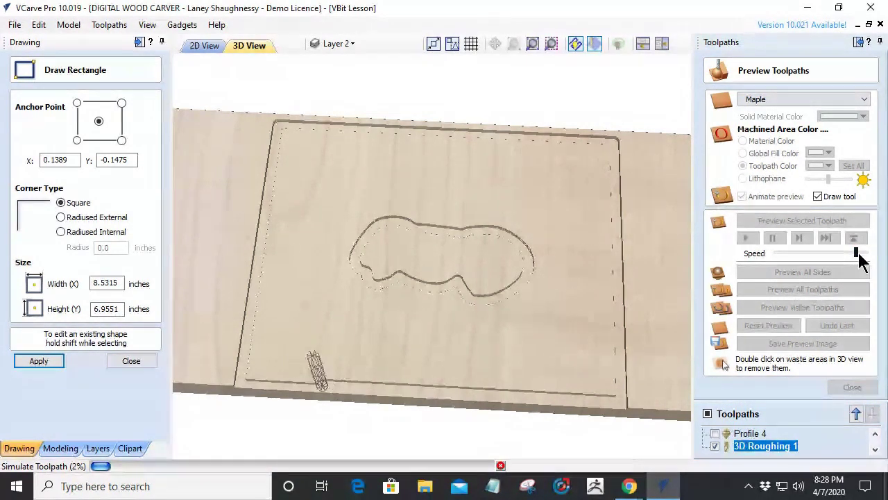
pyautogui.click(869, 255)
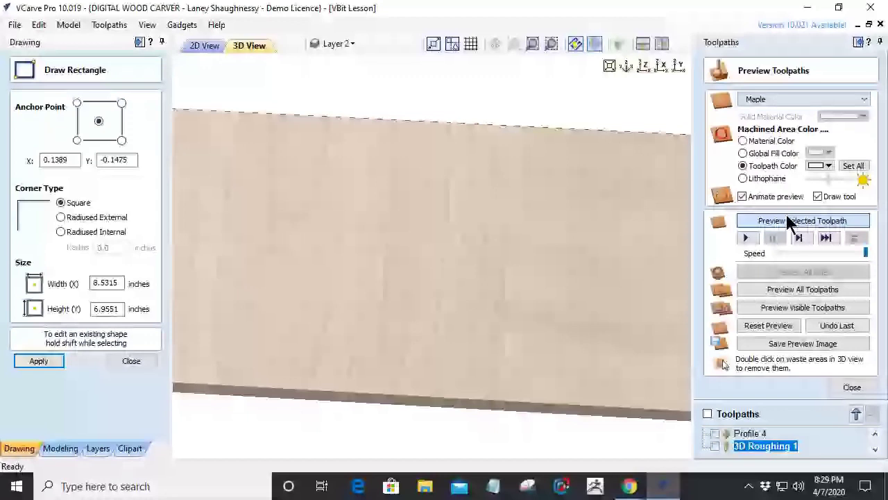
# Step: Preview 3D Roughing 1 at full speed, and preview the 3D finishing toolpath slowly, raising the simulation speed gradually to maximum
pyautogui.click(790, 221)
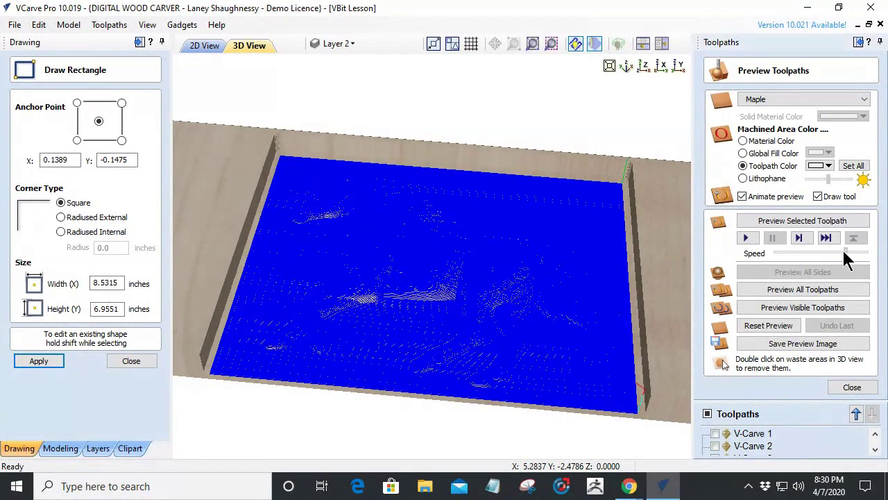
pyautogui.click(808, 222)
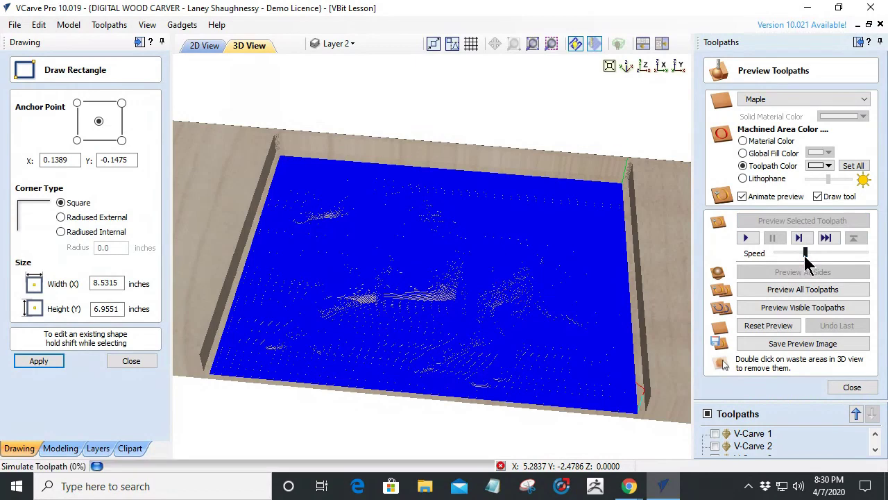
pyautogui.moveTo(811, 254); pyautogui.dragTo(805, 253)
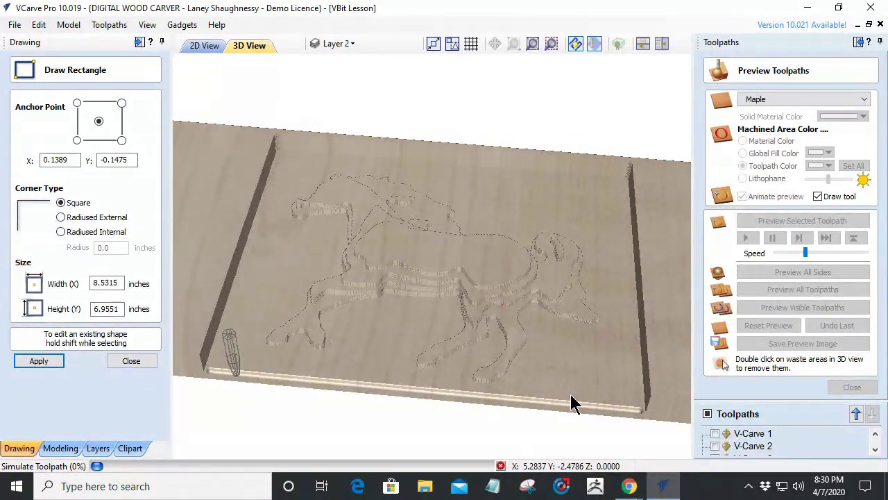
pyautogui.moveTo(804, 251); pyautogui.dragTo(839, 257)
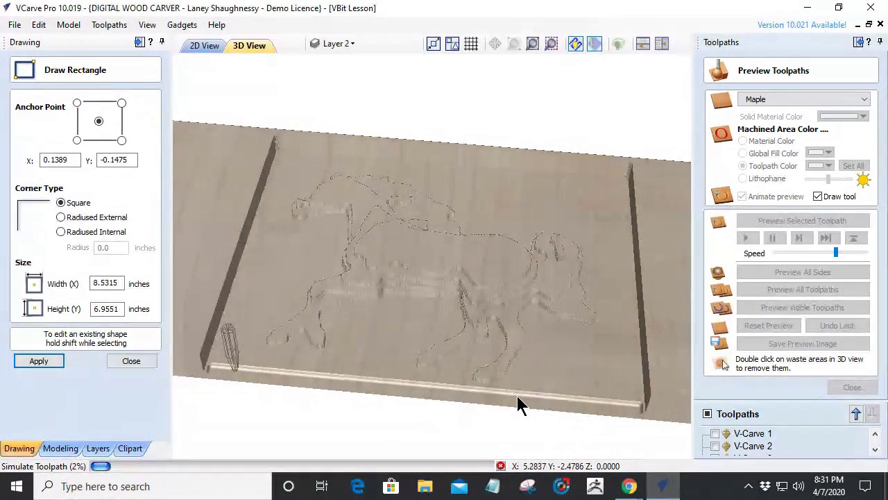
pyautogui.moveTo(835, 252); pyautogui.dragTo(845, 253)
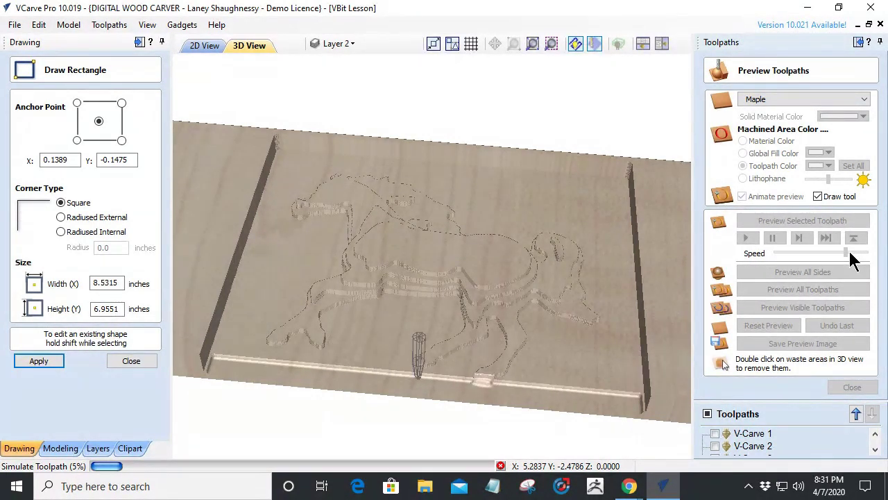
pyautogui.moveTo(846, 251); pyautogui.dragTo(877, 259)
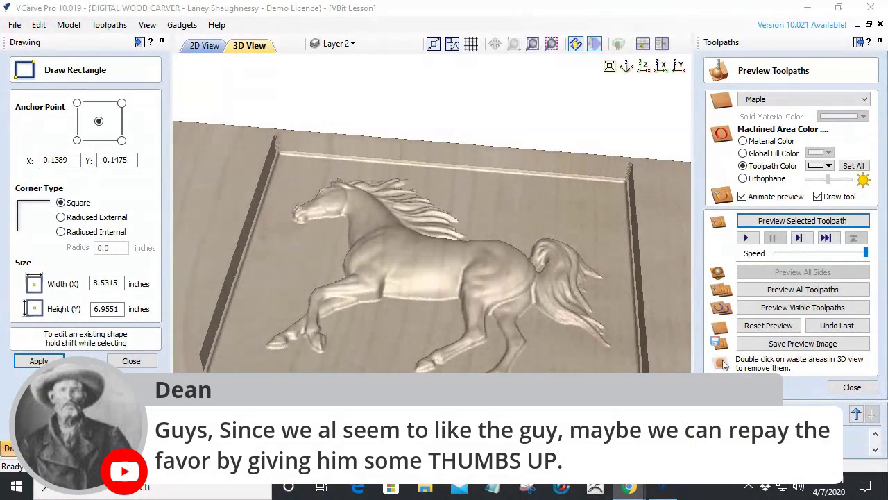
# Step: Clear the horse model and its boundary rectangle from the 2D drawing
pyautogui.click(199, 48)
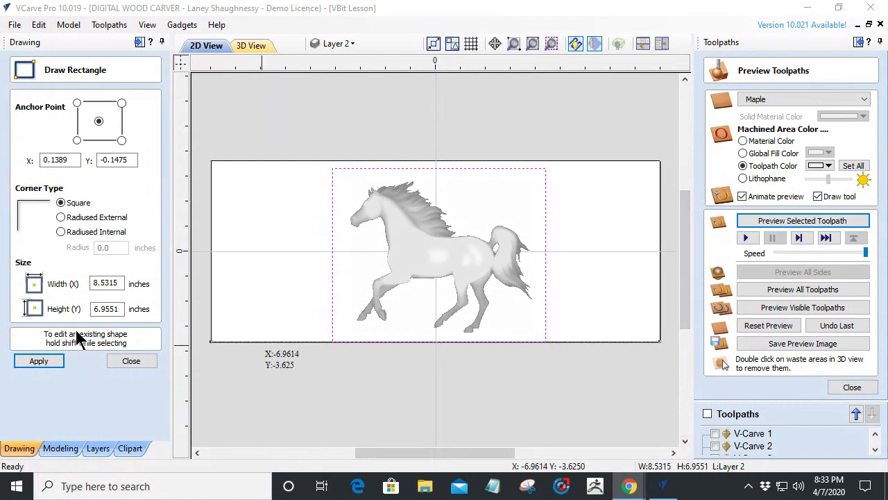
pyautogui.click(130, 361)
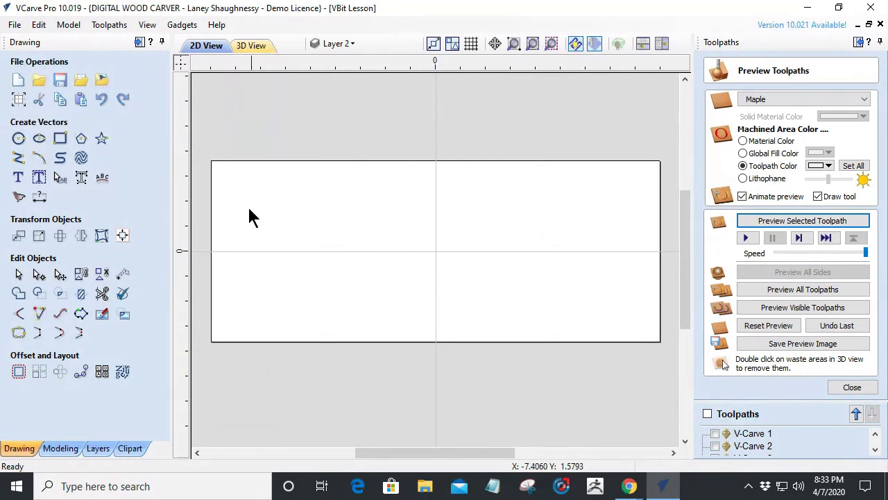
pyautogui.click(61, 448)
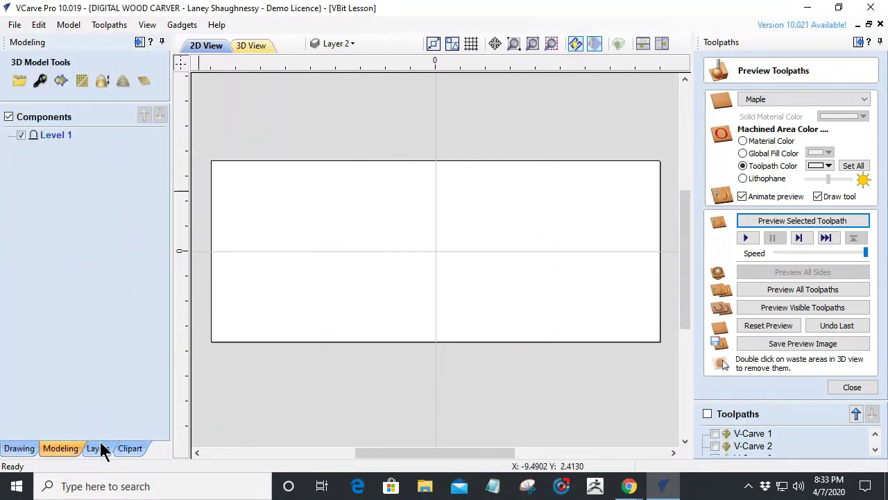
# Step: Place the first Cantering Arabian horse from the Animals clipart on the board and enlarge it to about 8.39 by 6.98 inches
pyautogui.click(127, 450)
pyautogui.moveTo(35, 356); pyautogui.dragTo(451, 275)
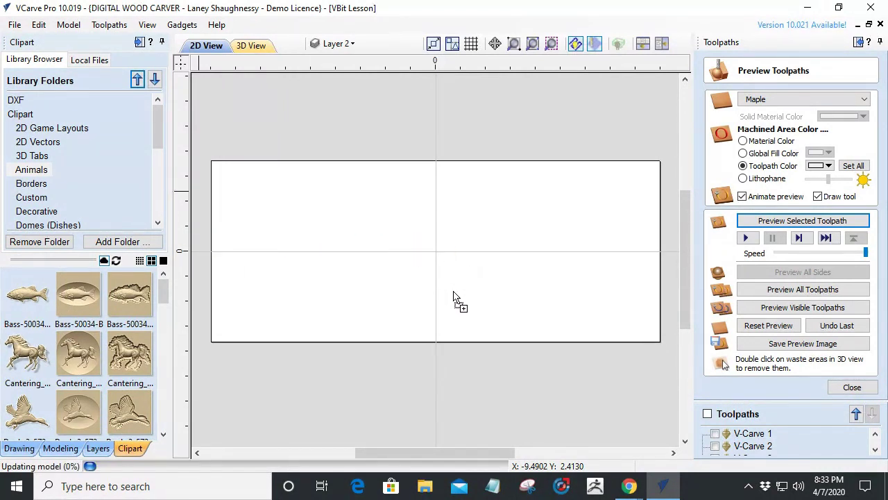
pyautogui.moveTo(512, 321); pyautogui.dragTo(542, 344)
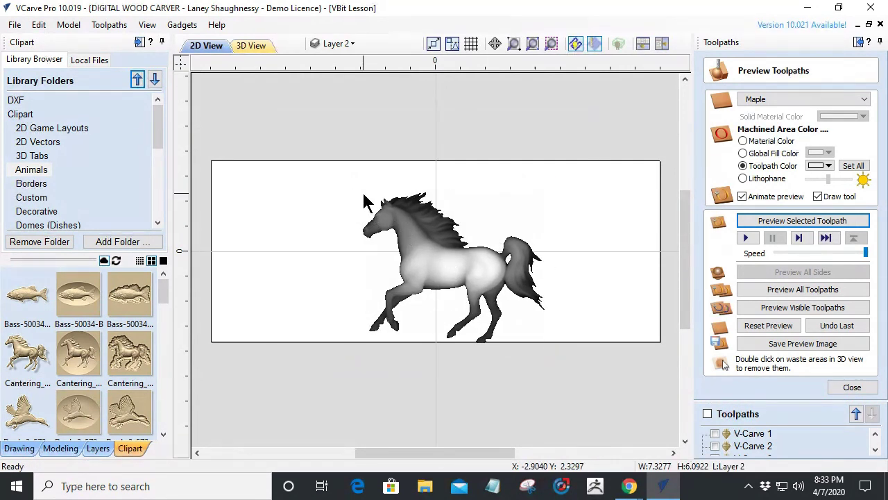
pyautogui.moveTo(350, 181); pyautogui.dragTo(332, 168)
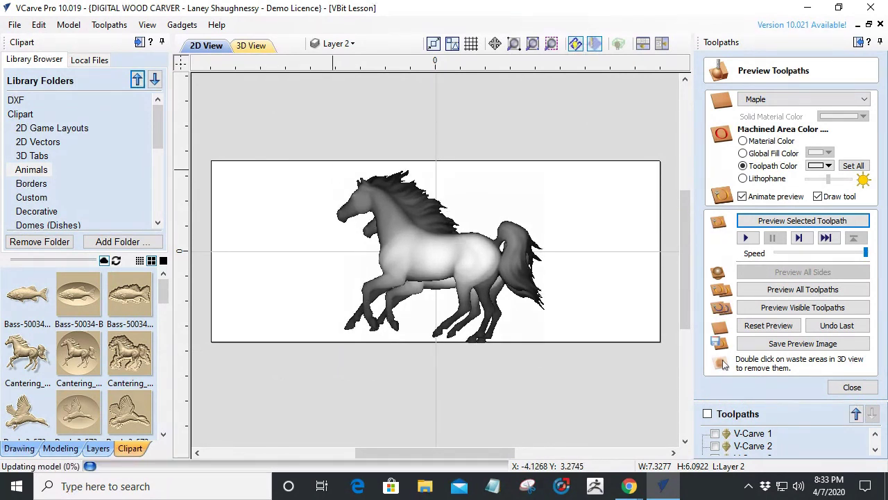
# Step: Start a 3D finish machining toolpath, accepting the material setup and declining to recalculate the existing toolpaths
pyautogui.click(852, 388)
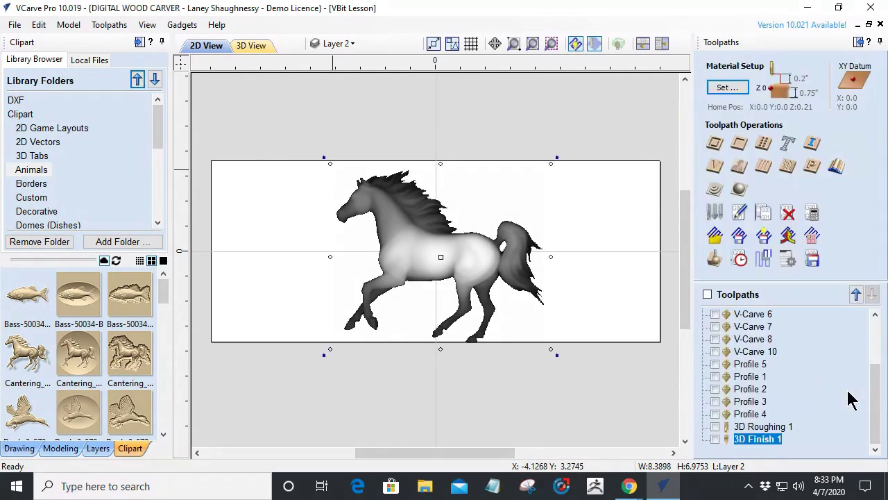
pyautogui.click(738, 188)
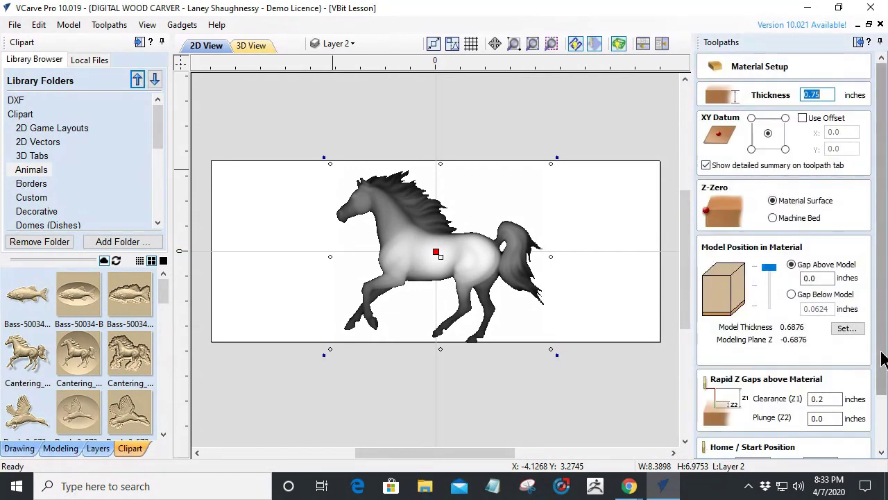
pyautogui.scroll(-3, 854, 392)
pyautogui.click(735, 449)
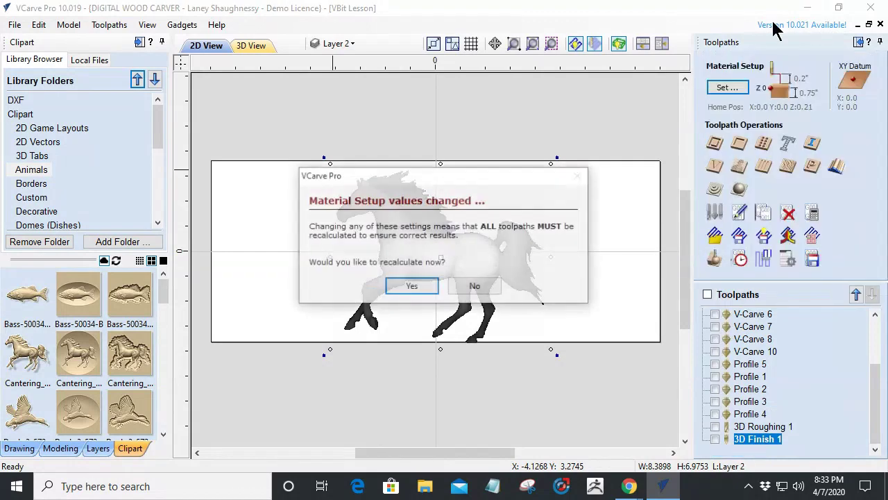
pyautogui.click(466, 288)
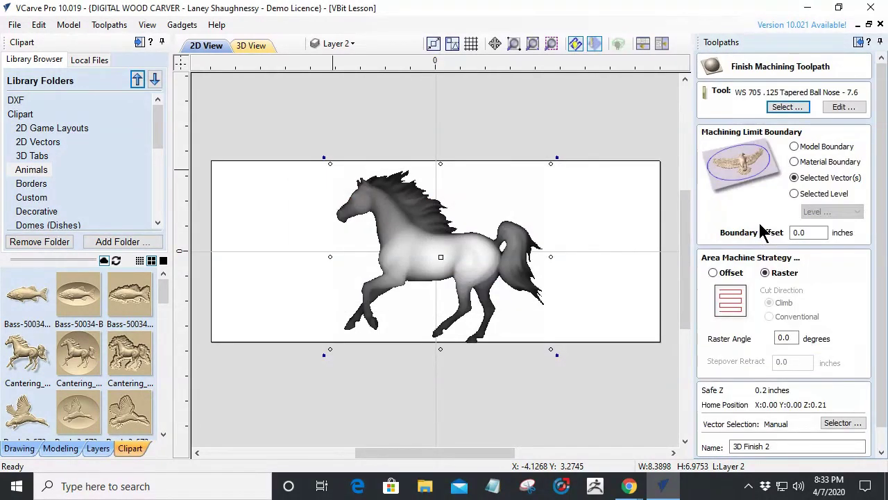
# Step: Choose Ball Nose (0.125 inch) as the cutting tool for the finishing toolpath
pyautogui.click(784, 107)
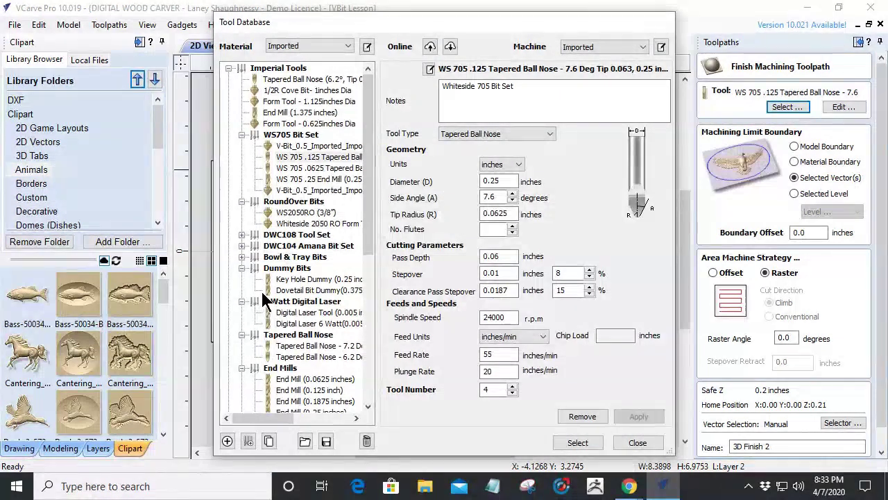
pyautogui.scroll(-3, 262, 294)
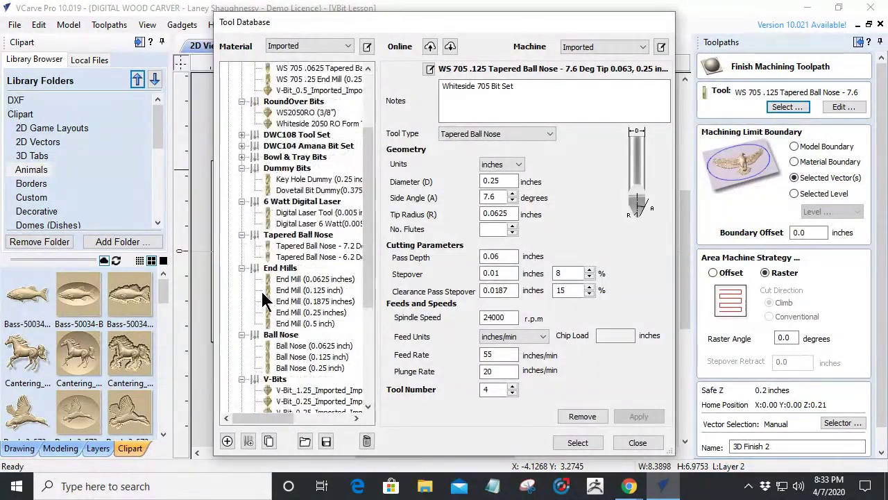
pyautogui.click(293, 357)
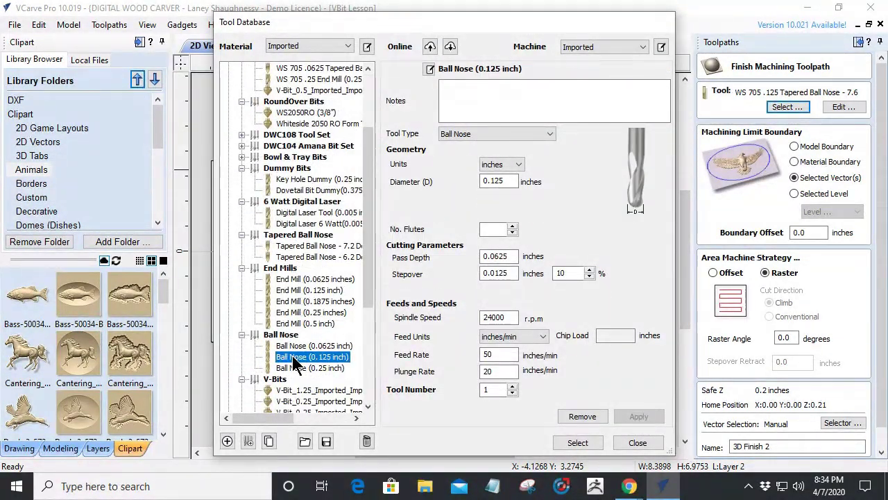
pyautogui.click(565, 444)
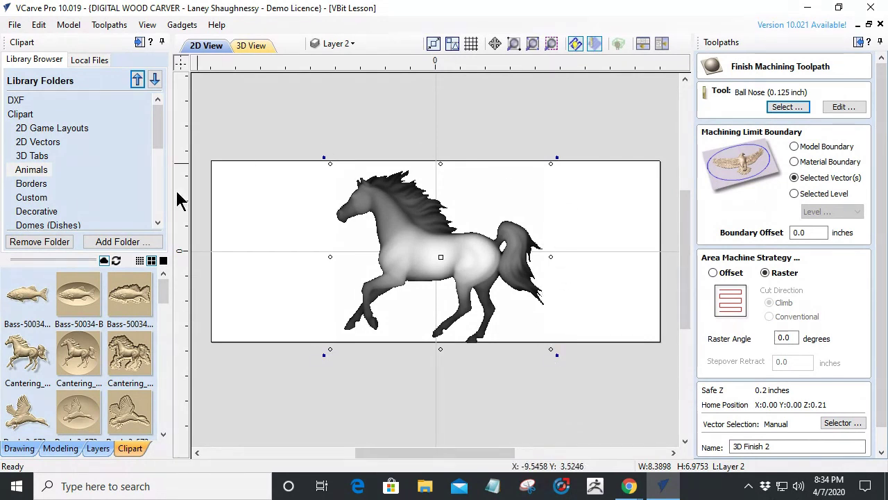
# Step: Draw a square-cornered rectangle about 0.25 by 1.25 inches beyond the horse's tail, near the board's upper edge, as a bit shank
pyautogui.click(47, 450)
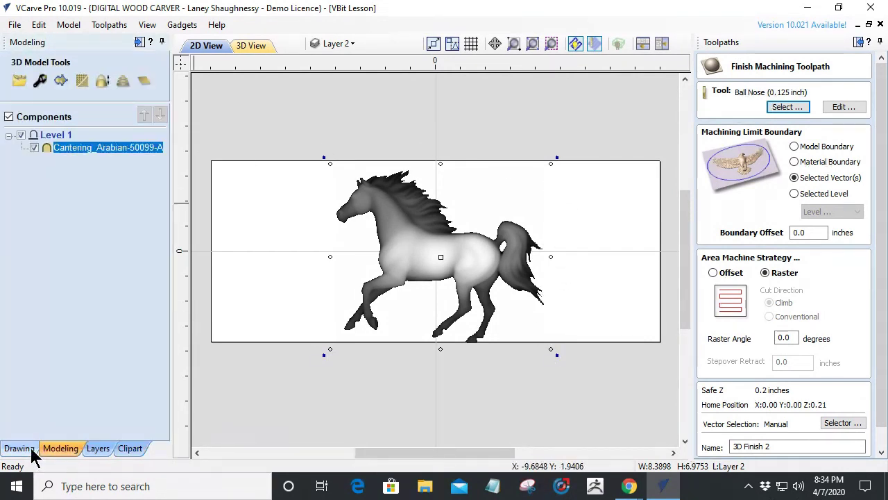
pyautogui.click(21, 449)
pyautogui.click(60, 138)
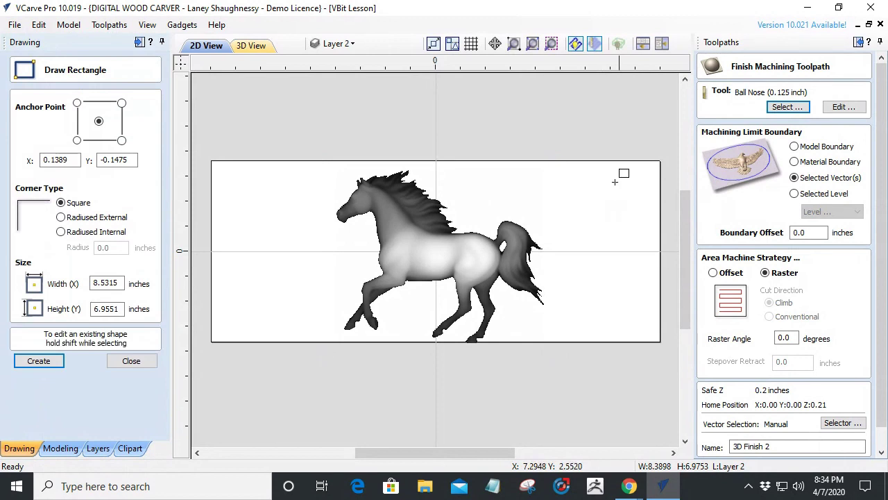
pyautogui.moveTo(598, 159); pyautogui.dragTo(604, 193)
pyautogui.scroll(5, 604, 192)
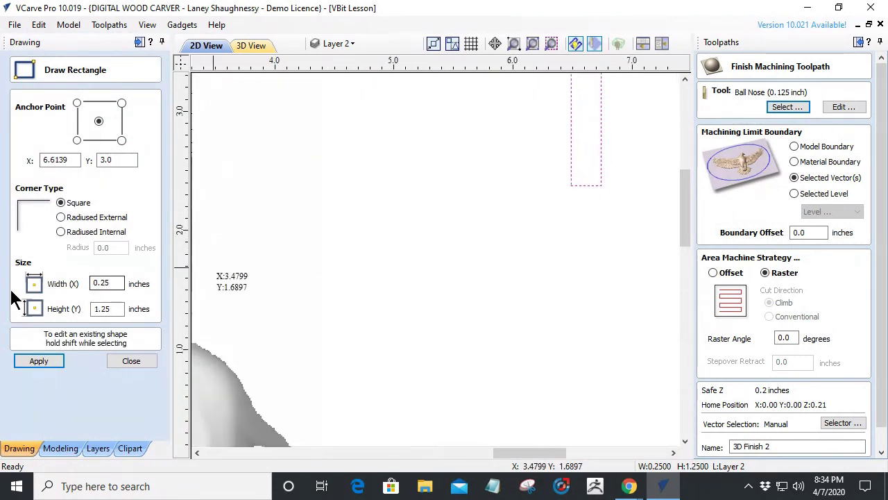
pyautogui.click(132, 360)
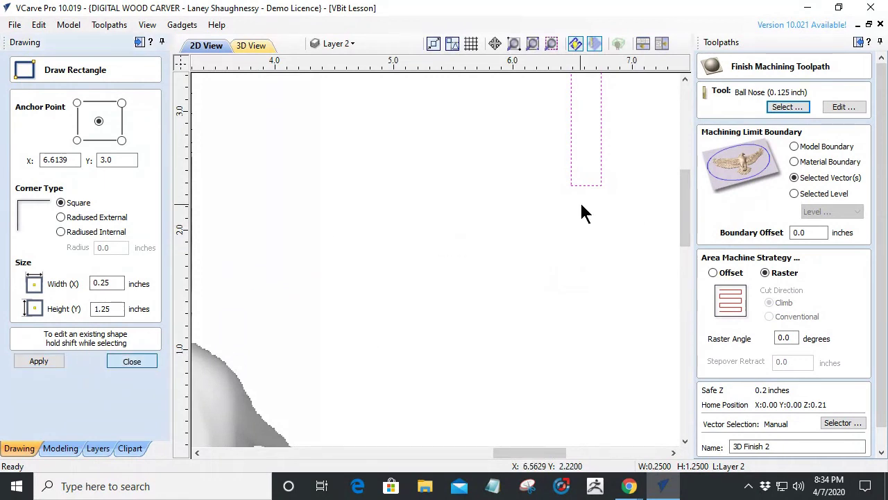
# Step: Draw an inward-slanting line about 0.8 inches long down from the rectangle's lower-left corner as one side of the tapered bit
pyautogui.click(18, 158)
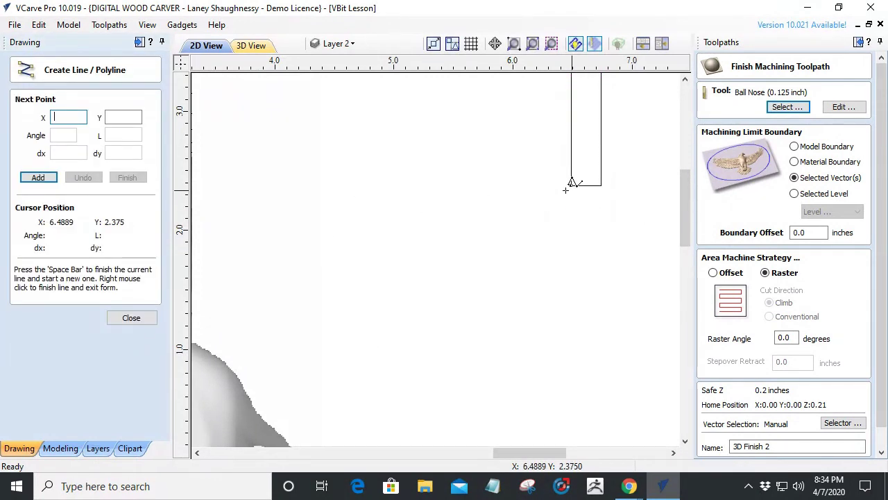
pyautogui.click(570, 186)
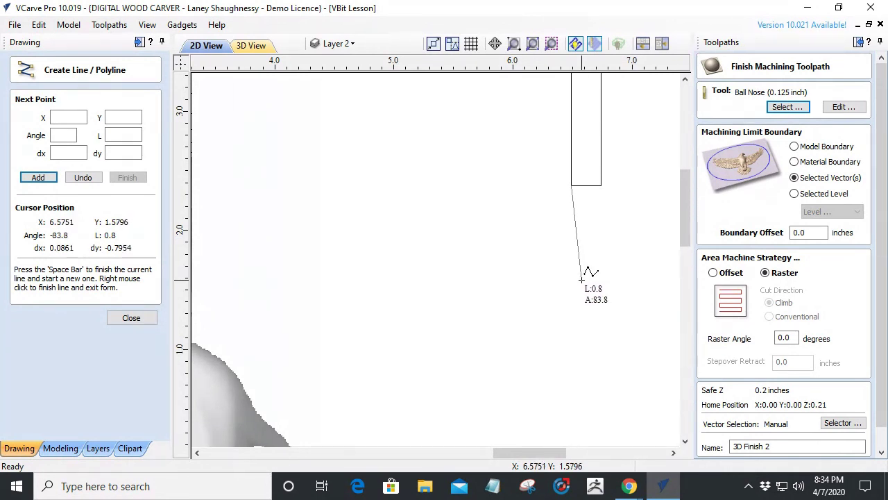
pyautogui.click(581, 279)
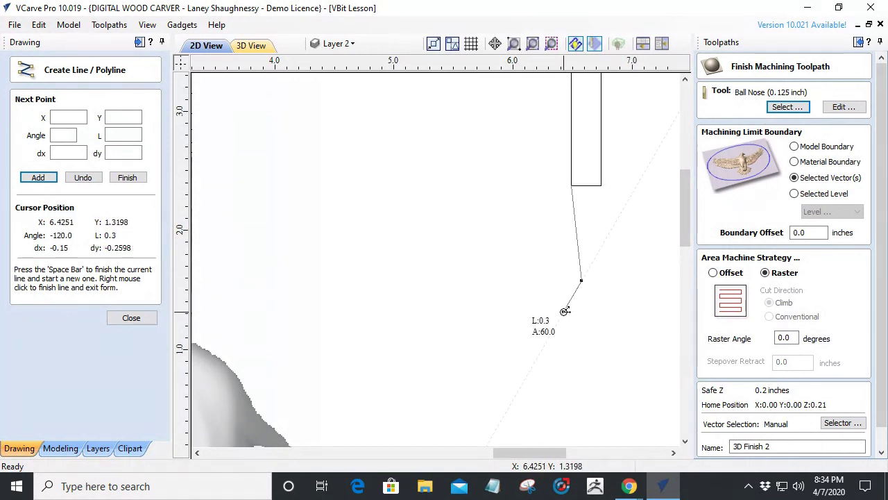
pyautogui.press('space')
# Step: Draw a matching taper line about 0.8 inches long from the rectangle's lower-right corner, ending level with the first line's lower end
pyautogui.click(601, 185)
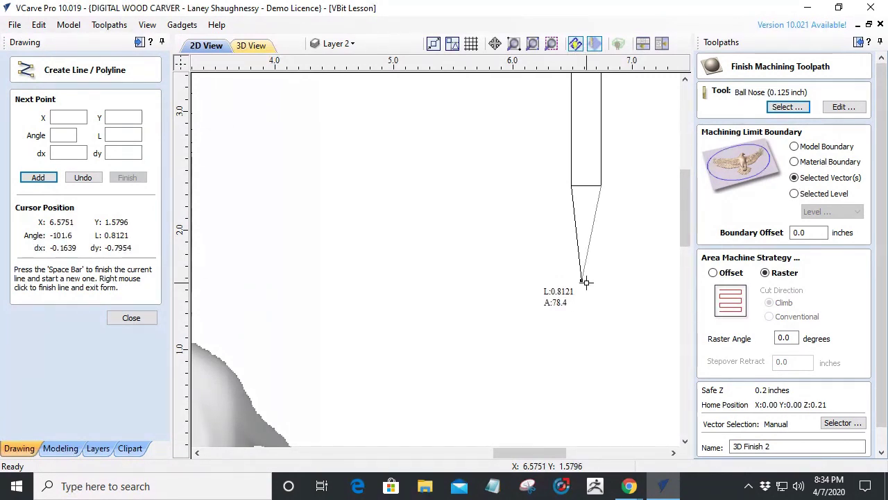
pyautogui.scroll(3, 588, 280)
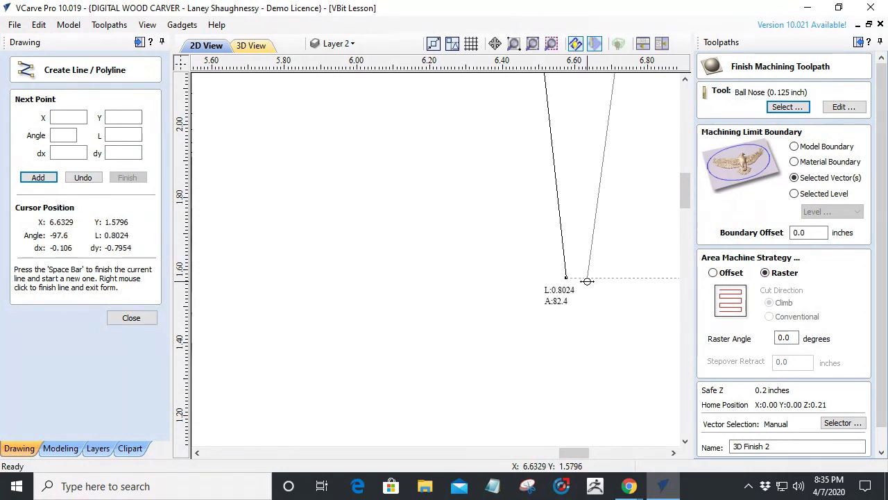
pyautogui.click(586, 281)
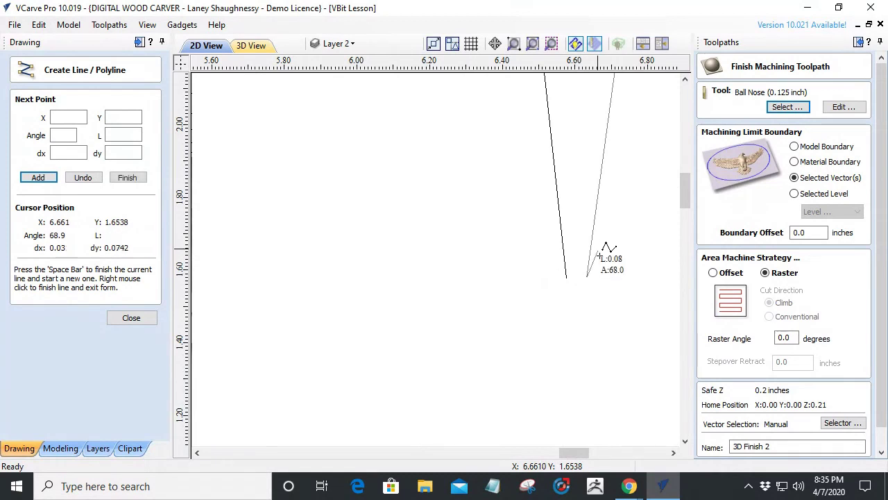
pyautogui.press('space')
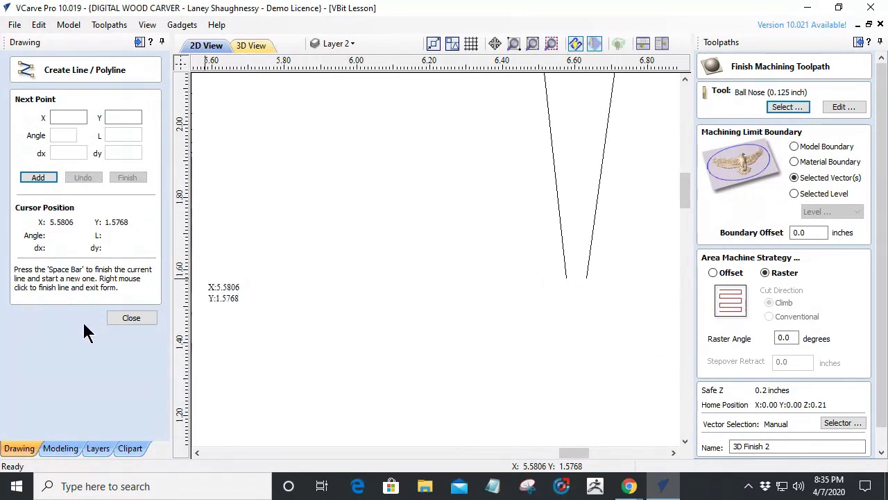
pyautogui.click(132, 317)
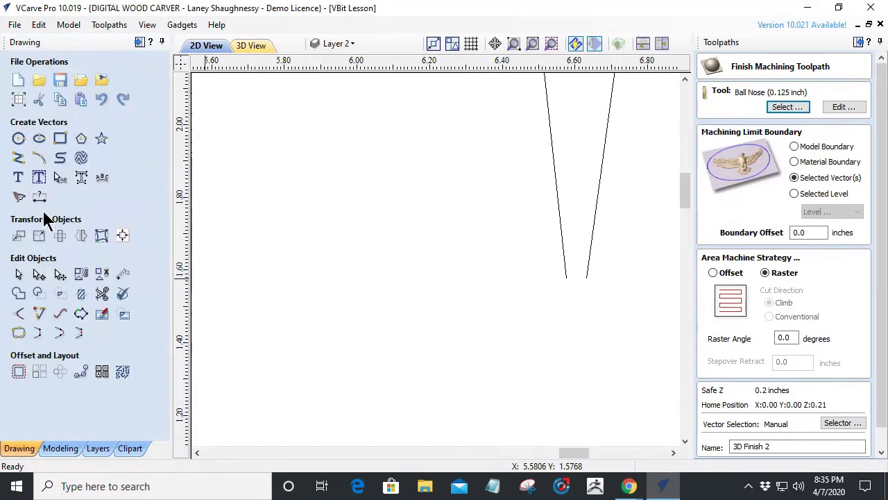
# Step: Close the bit's tip with a short horizontal line between the lower ends of the two taper lines
pyautogui.click(18, 158)
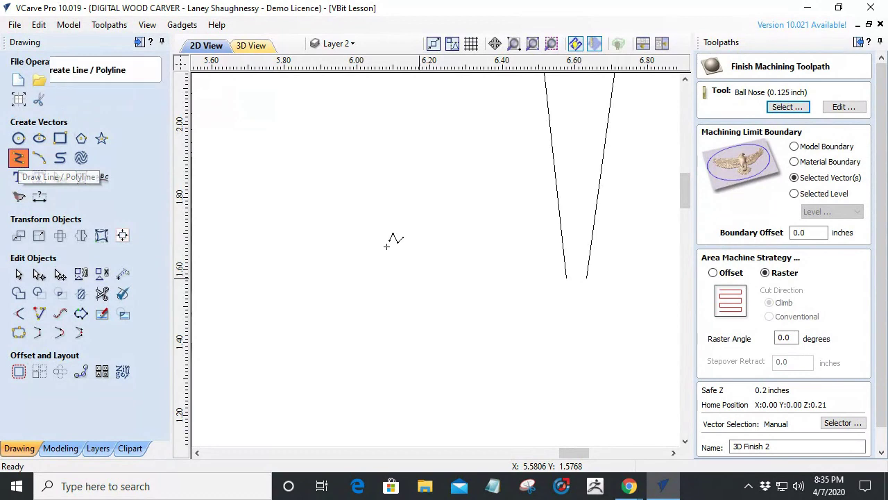
pyautogui.click(586, 278)
pyautogui.press('space')
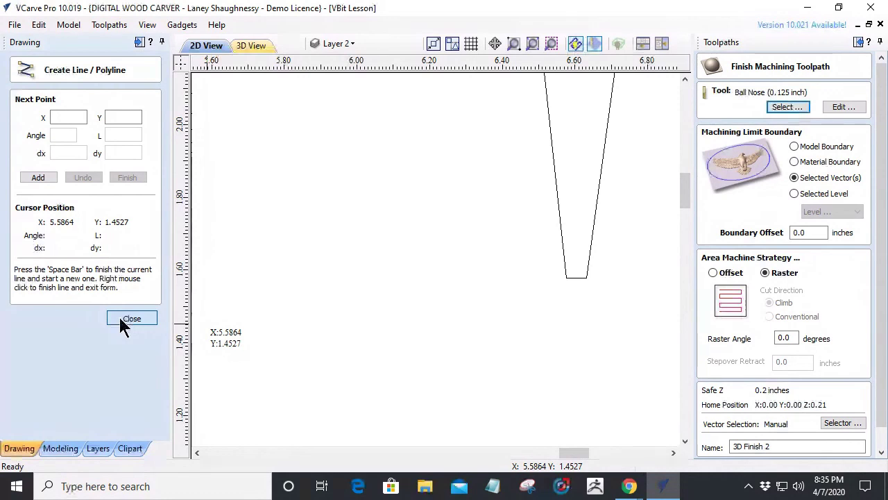
pyautogui.click(128, 318)
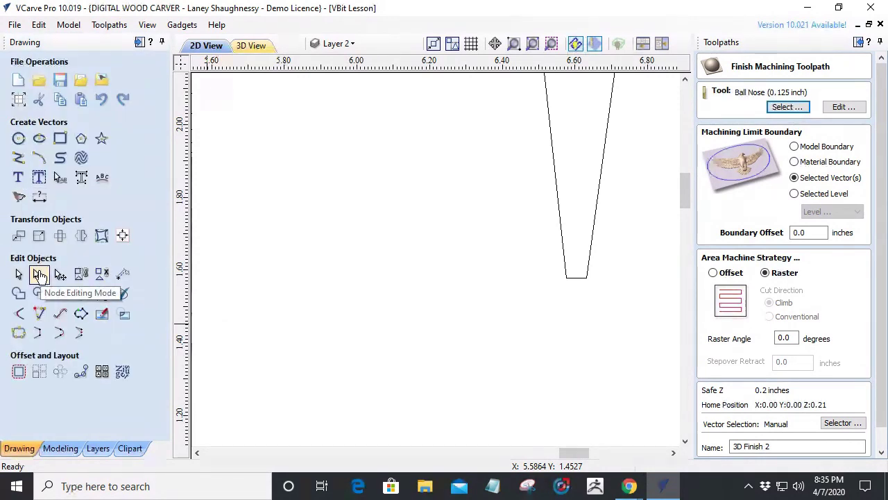
# Step: Convert the short horizontal line at the tapered bit's tip into an arc to form the rounded nose
pyautogui.click(572, 277)
pyautogui.scroll(3, 570, 281)
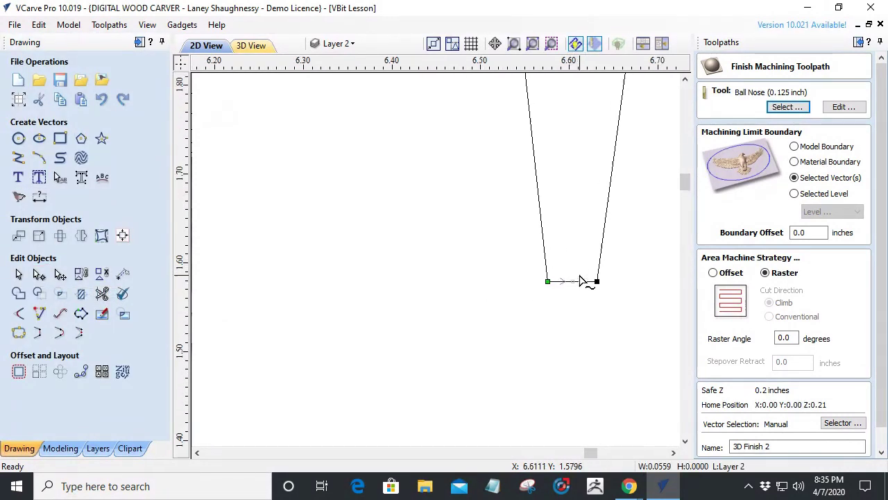
pyautogui.rightClick(581, 304)
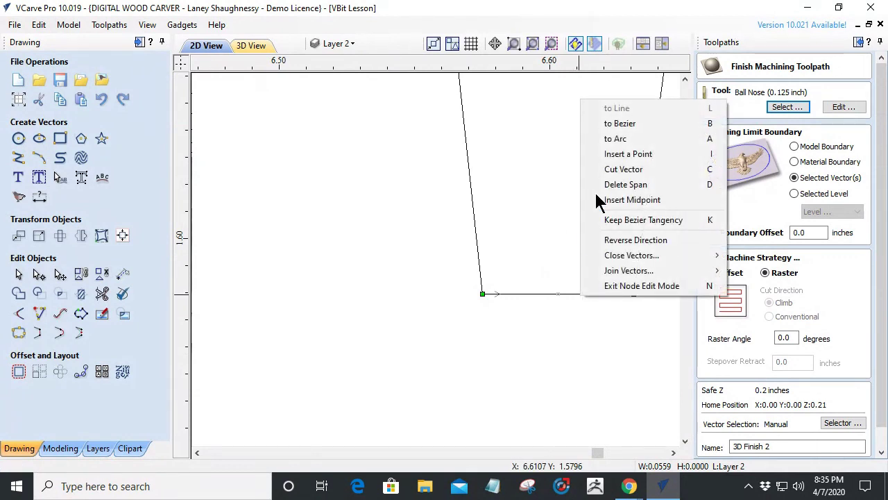
pyautogui.click(605, 137)
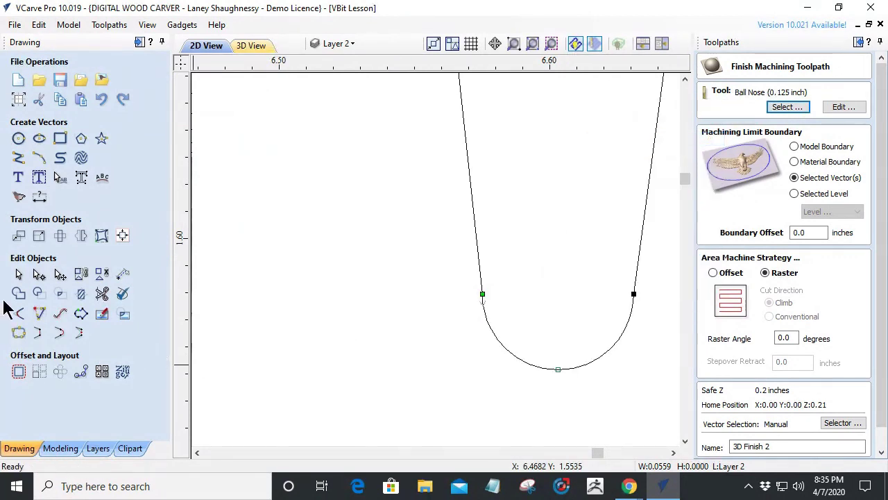
# Step: Join the tapered bit's open taper lines and tip arc with a 0.001 inch tolerance
pyautogui.scroll(-5, 367, 340)
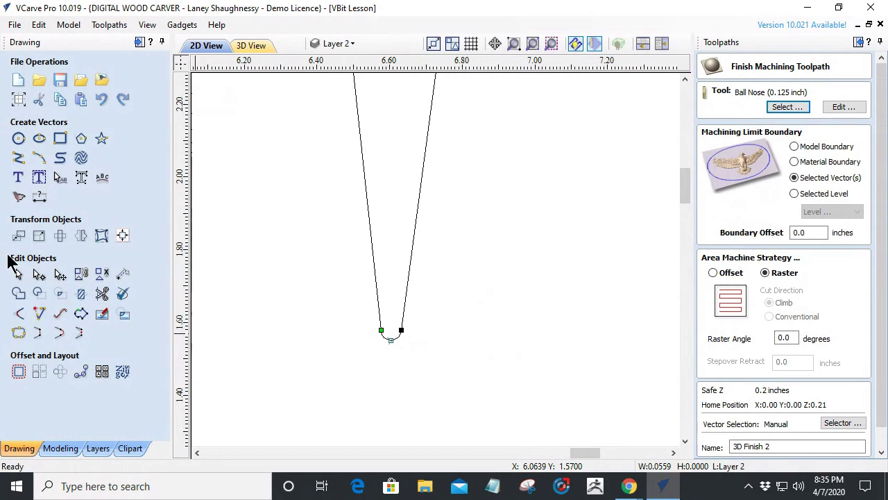
pyautogui.click(18, 332)
pyautogui.scroll(-3, 446, 385)
pyautogui.moveTo(504, 405); pyautogui.dragTo(395, 195)
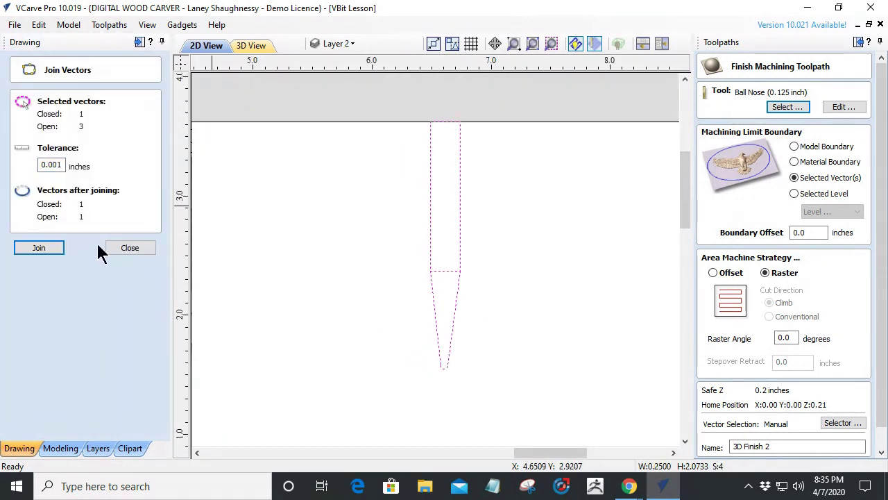
pyautogui.click(39, 249)
pyautogui.click(143, 251)
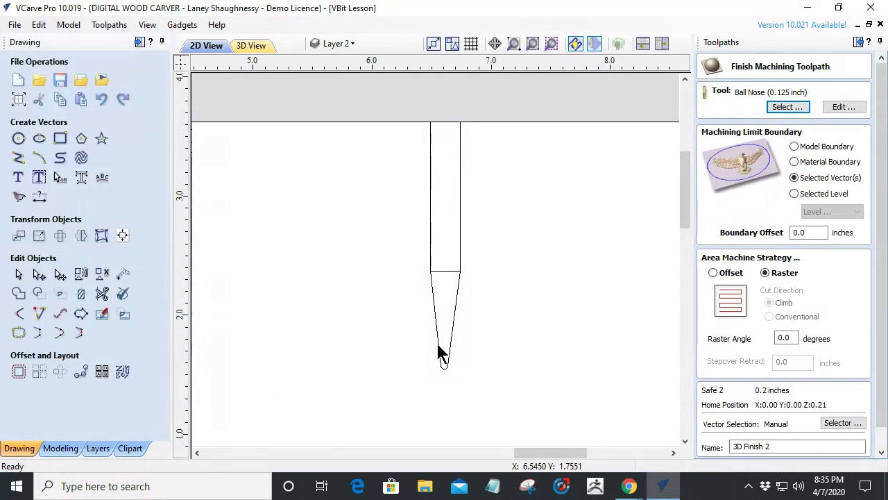
# Step: Draw a square-cornered rectangle about 0.05 by 0.45 inches beside the tapered bit and move it down from the board's upper edge
pyautogui.scroll(2, 437, 351)
pyautogui.scroll(-4, 444, 366)
pyautogui.scroll(3, 405, 405)
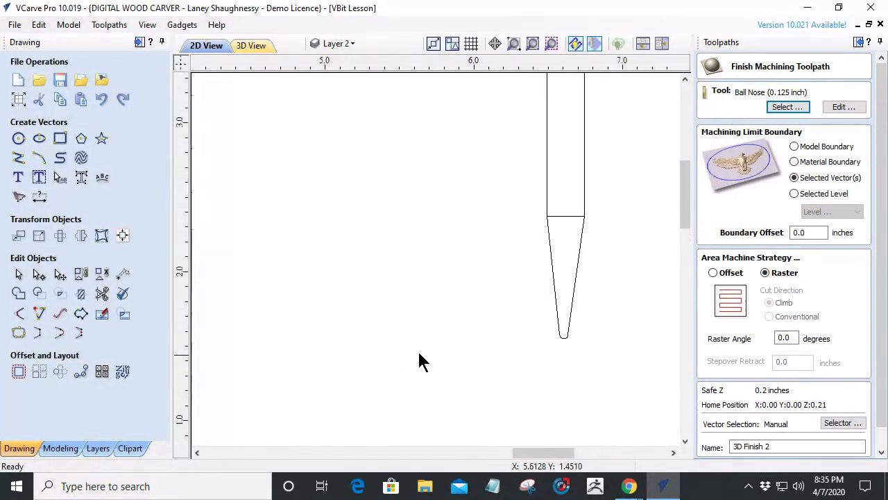
pyautogui.scroll(-2, 619, 314)
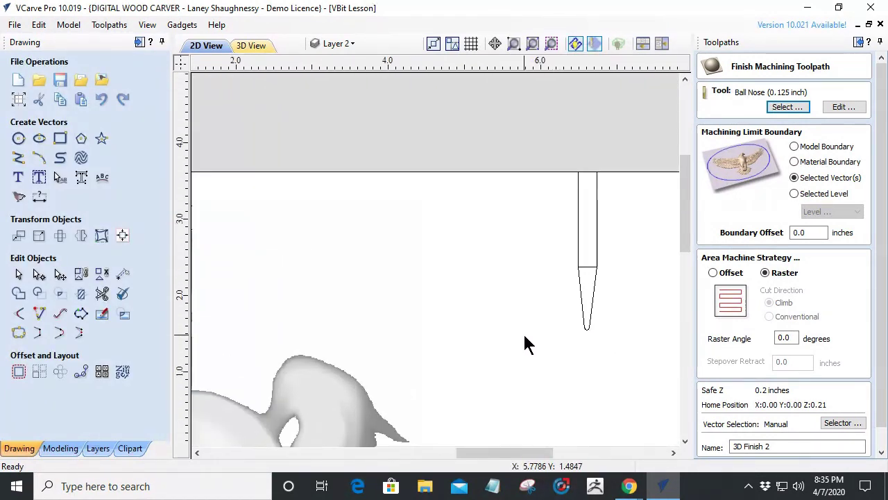
pyautogui.click(60, 138)
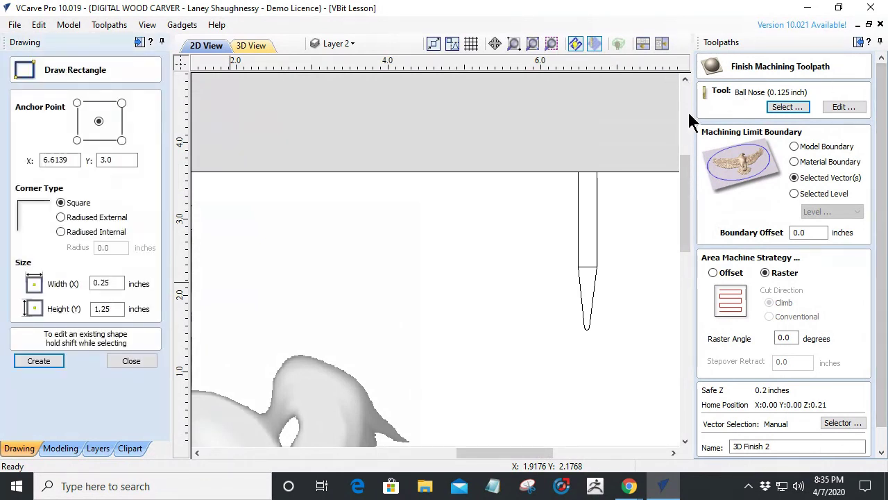
pyautogui.moveTo(501, 172); pyautogui.dragTo(503, 206)
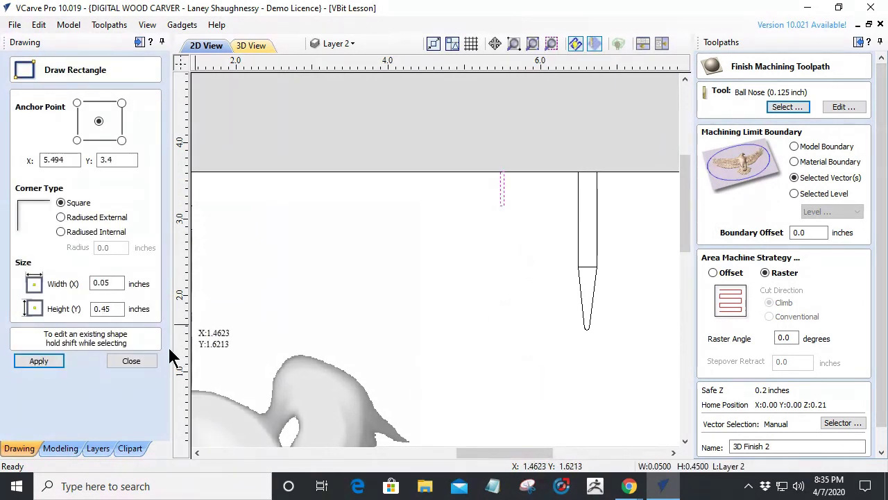
pyautogui.click(132, 362)
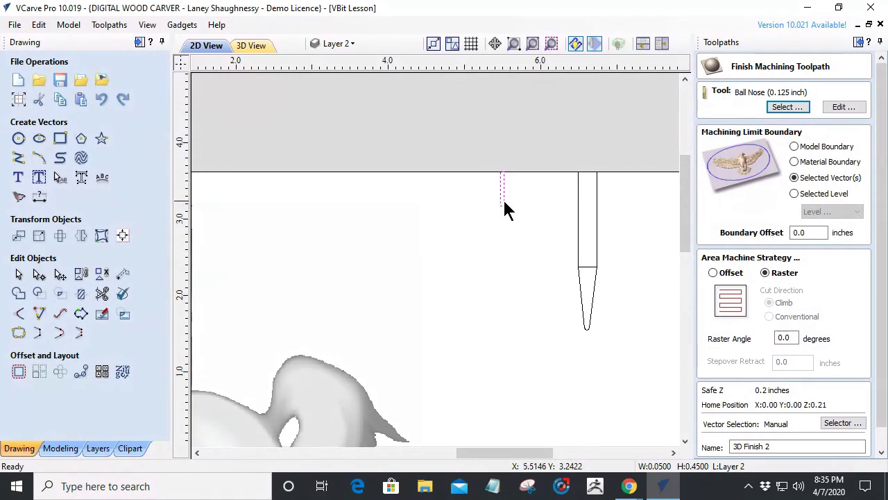
pyautogui.moveTo(504, 181); pyautogui.dragTo(530, 223)
pyautogui.scroll(2, 523, 272)
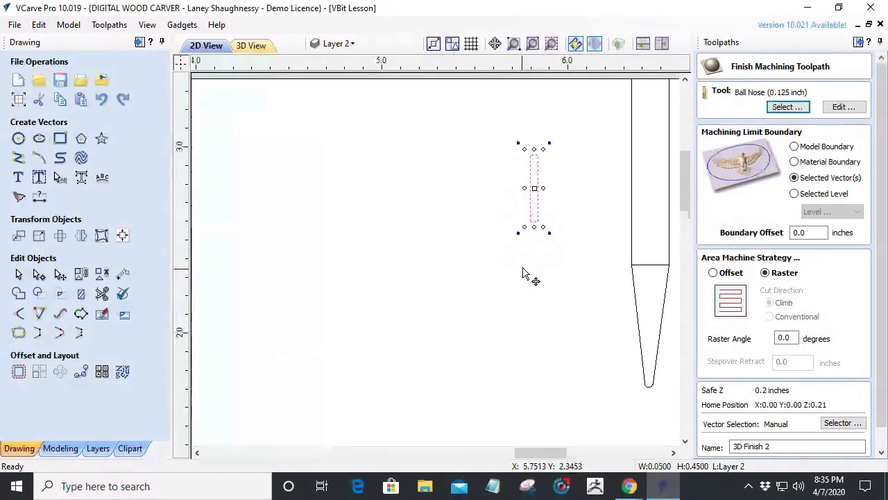
# Step: Resize the small rectangle to 0.125 inches wide and 2 inches high
pyautogui.scroll(2, 525, 271)
pyautogui.click(39, 235)
pyautogui.moveTo(533, 186); pyautogui.dragTo(561, 146)
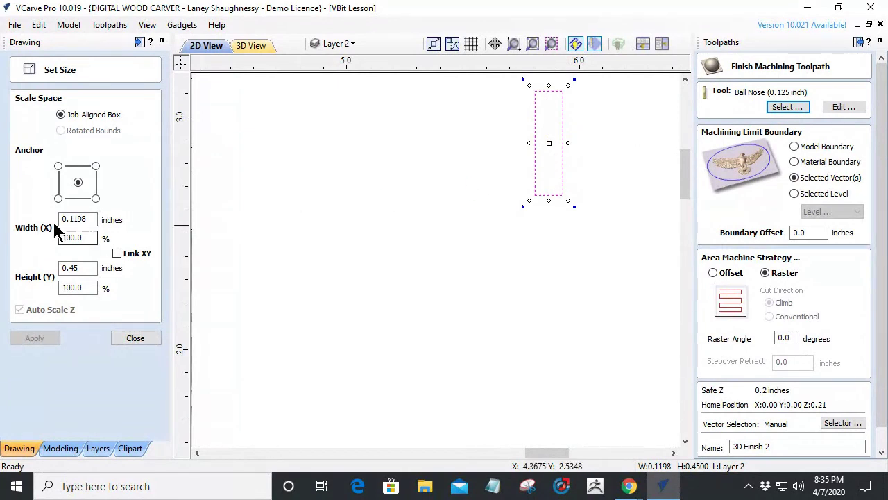
pyautogui.moveTo(95, 218); pyautogui.dragTo(34, 221)
pyautogui.write('.125')
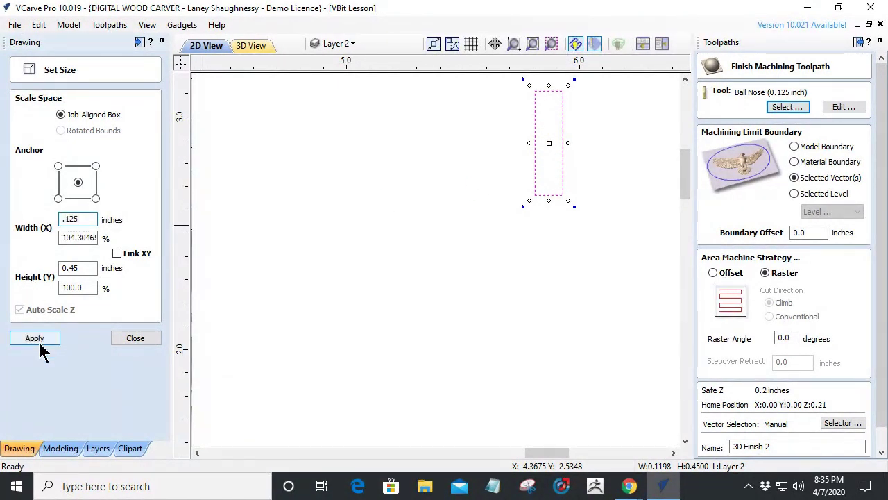
pyautogui.press('Tab')
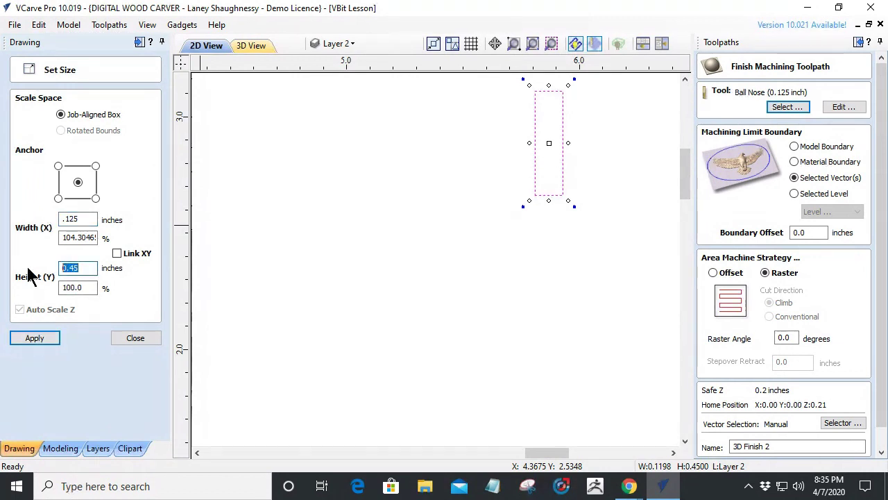
pyautogui.write('2')
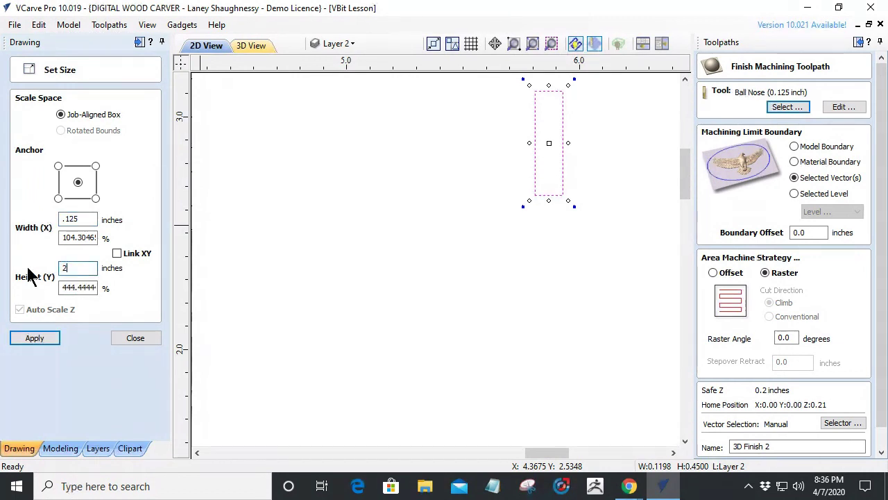
pyautogui.click(32, 344)
pyautogui.click(136, 337)
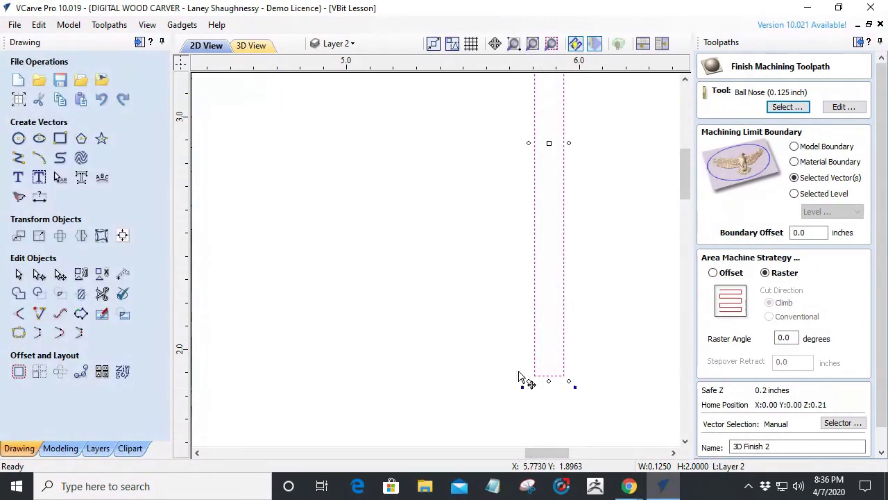
# Step: Convert the lower edge of the 0.125 inch wide rectangle into an arc to form a straight ball nose bit
pyautogui.click(38, 275)
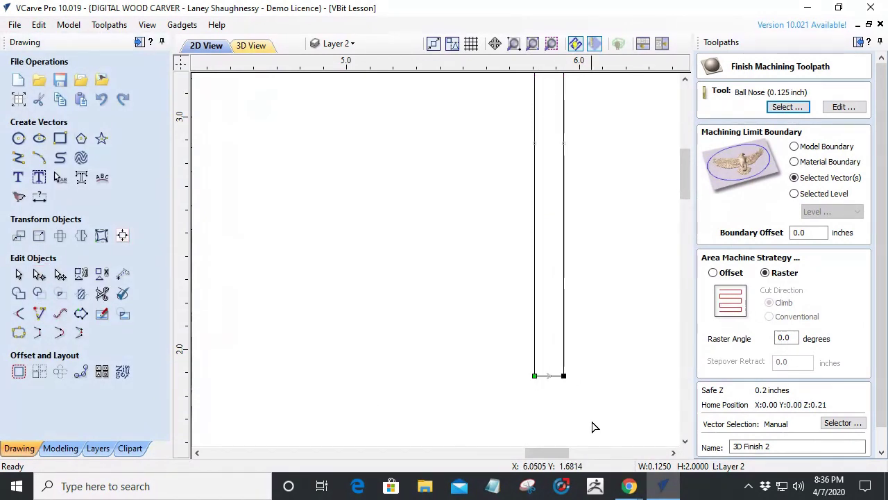
pyautogui.rightClick(542, 375)
pyautogui.click(571, 219)
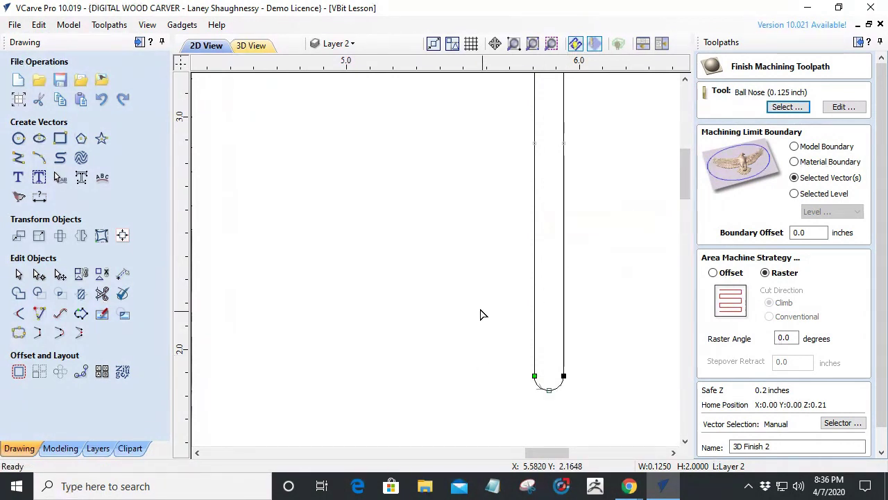
pyautogui.scroll(-2, 485, 306)
pyautogui.scroll(1, 507, 351)
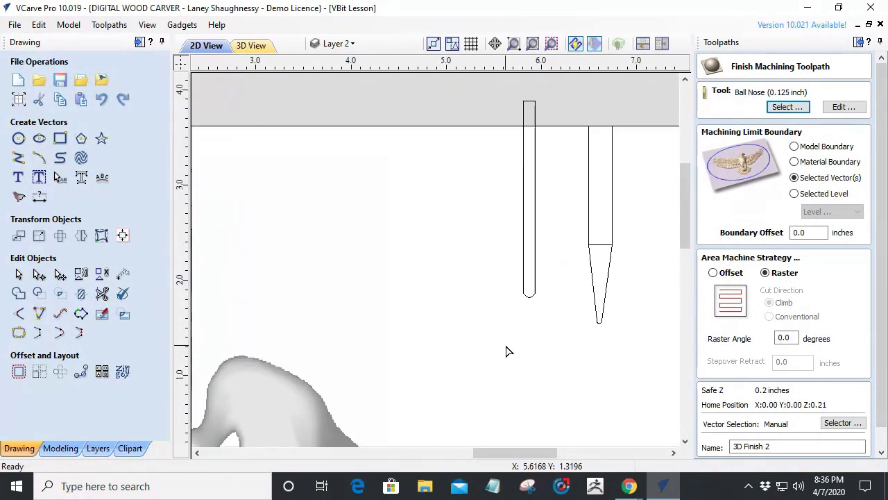
# Step: Move the straight ball nose bit closer to the tapered bit, with its upper end near the board's upper edge
pyautogui.click(527, 294)
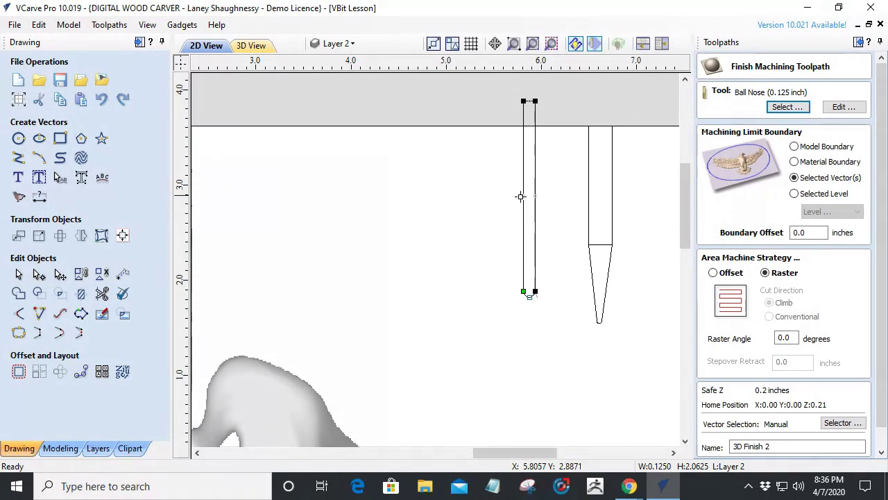
pyautogui.click(19, 275)
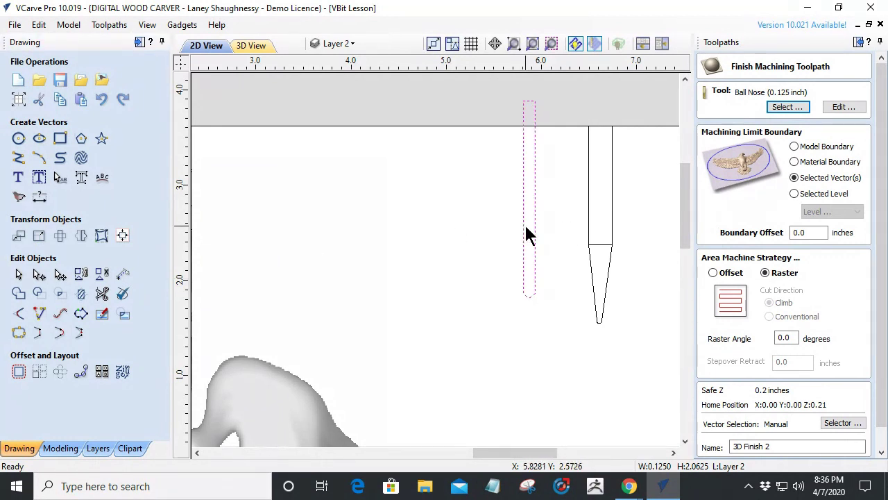
pyautogui.moveTo(523, 225); pyautogui.dragTo(553, 247)
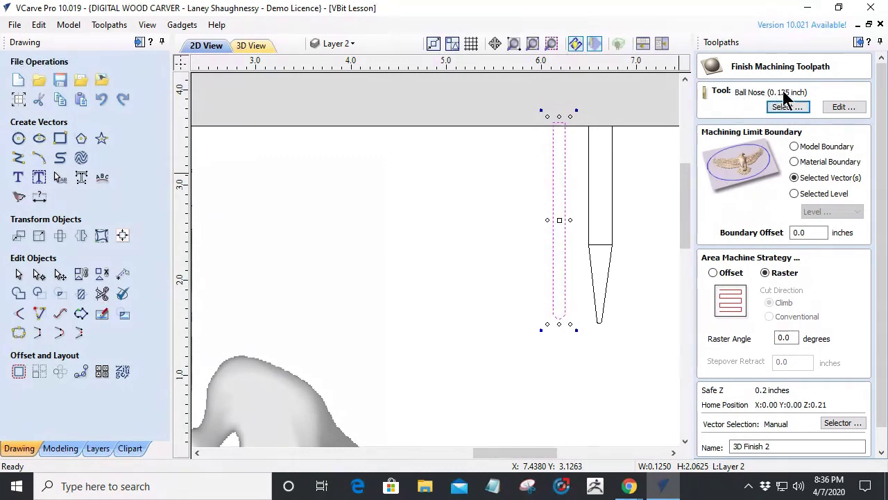
# Step: Group the tapered bit's shank rectangle with its joined tapered tip
pyautogui.scroll(-3, 585, 284)
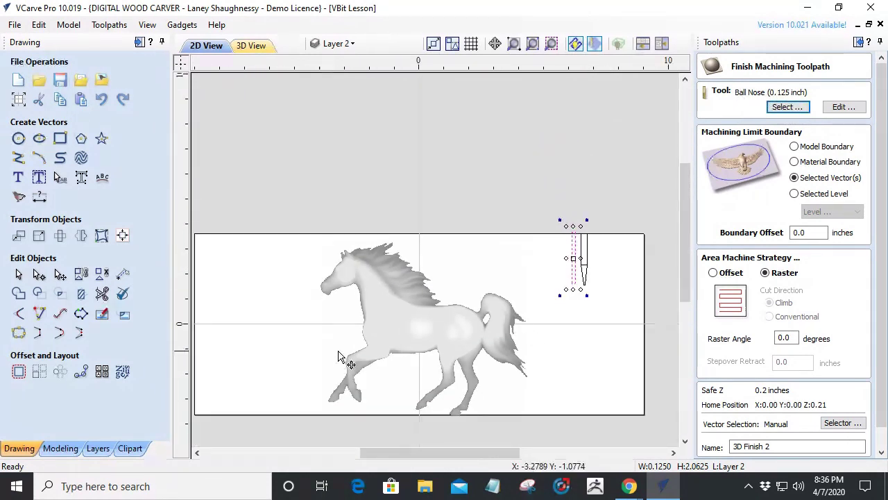
pyautogui.scroll(1, 402, 344)
pyautogui.scroll(-1, 492, 272)
pyautogui.scroll(-1, 476, 283)
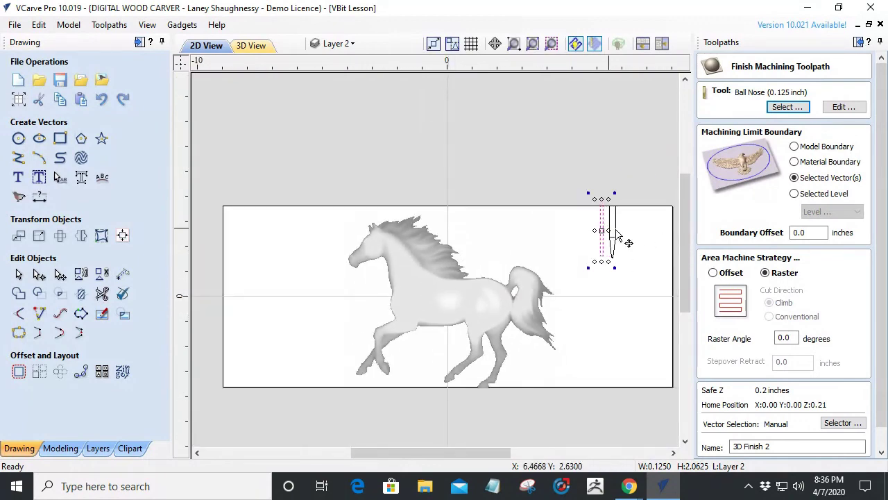
pyautogui.scroll(5, 608, 229)
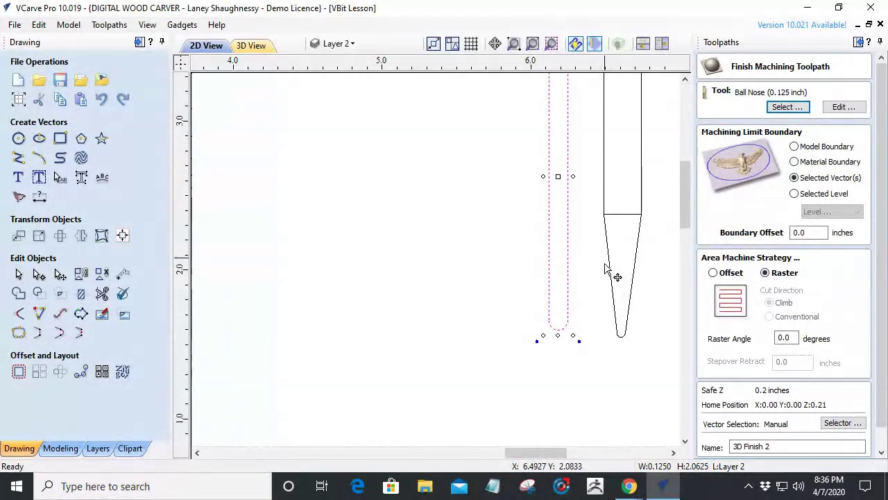
pyautogui.scroll(-1, 638, 326)
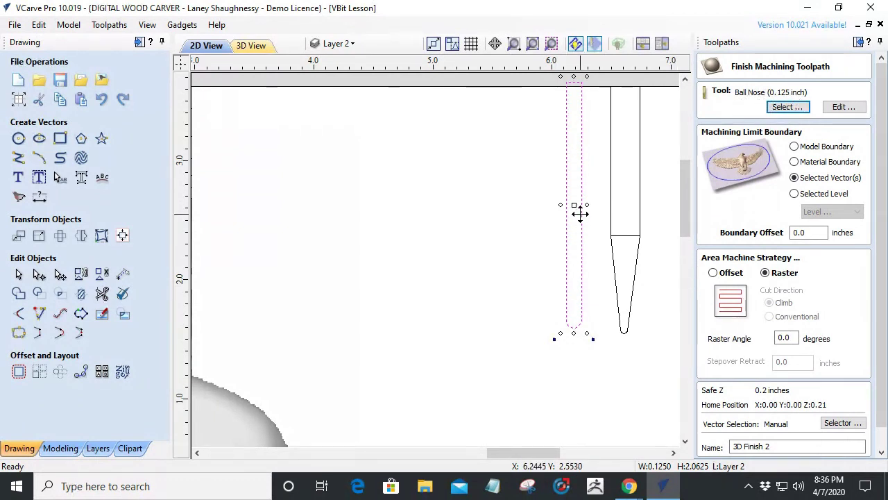
pyautogui.click(611, 223)
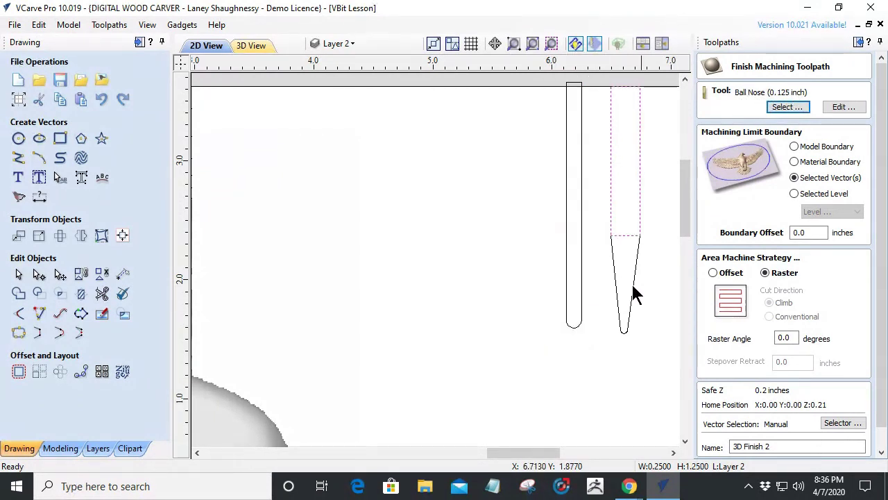
pyautogui.keyDown('shift'); pyautogui.click(610, 238); pyautogui.keyUp('shift')
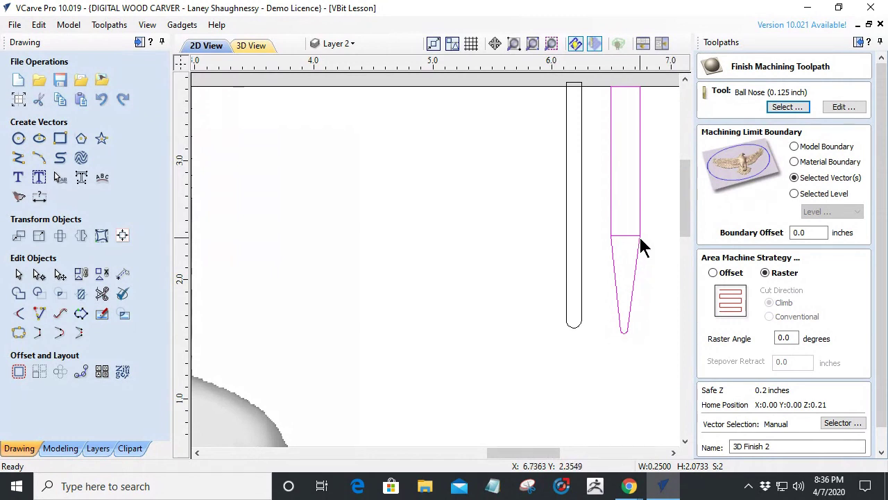
# Step: Move the straight ball nose bit about 0.3 inches farther away from the tapered bit, toward the horse
pyautogui.scroll(-4, 624, 339)
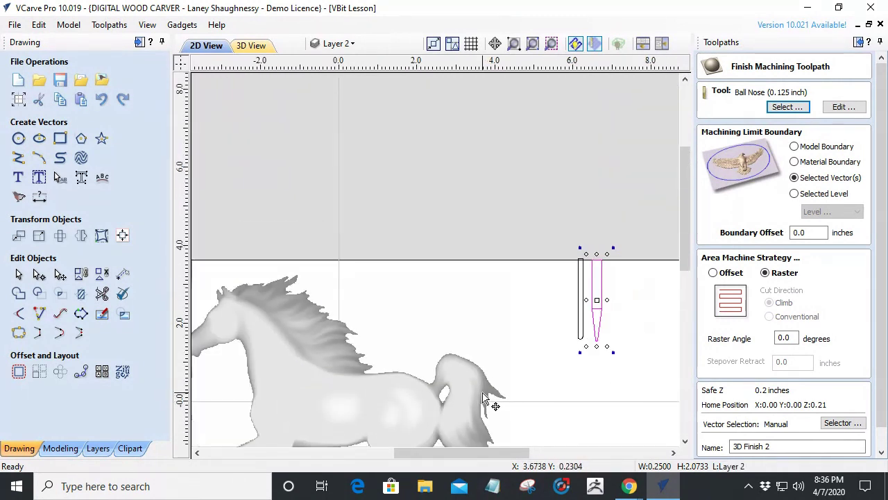
pyautogui.scroll(2, 427, 397)
pyautogui.scroll(-3, 541, 350)
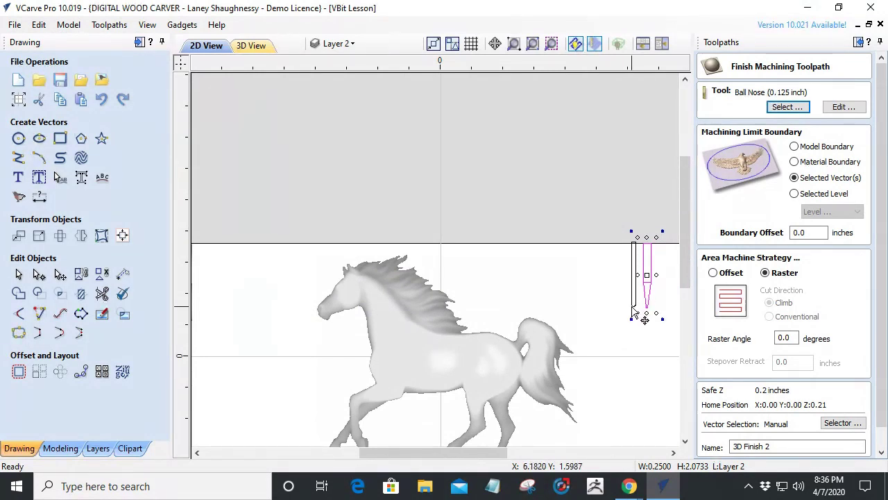
pyautogui.click(633, 311)
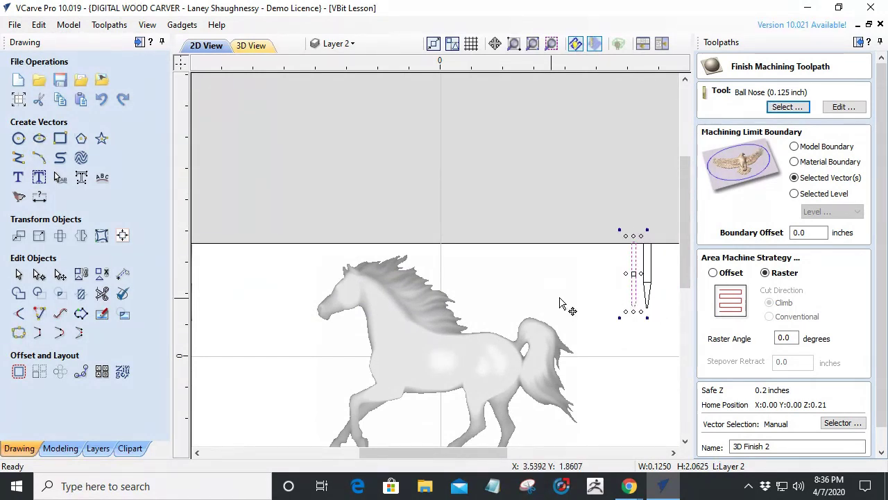
pyautogui.moveTo(636, 305)
pyautogui.mouseDown()
pyautogui.moveTo(610, 292)
pyautogui.moveTo(516, 321)
pyautogui.moveTo(520, 334)
pyautogui.moveTo(500, 335)
pyautogui.moveTo(423, 322)
pyautogui.moveTo(501, 322)
pyautogui.moveTo(406, 298)
pyautogui.moveTo(378, 303)
pyautogui.moveTo(636, 325)
pyautogui.moveTo(645, 363)
pyautogui.moveTo(576, 311)
pyautogui.moveTo(624, 309)
pyautogui.mouseUp()
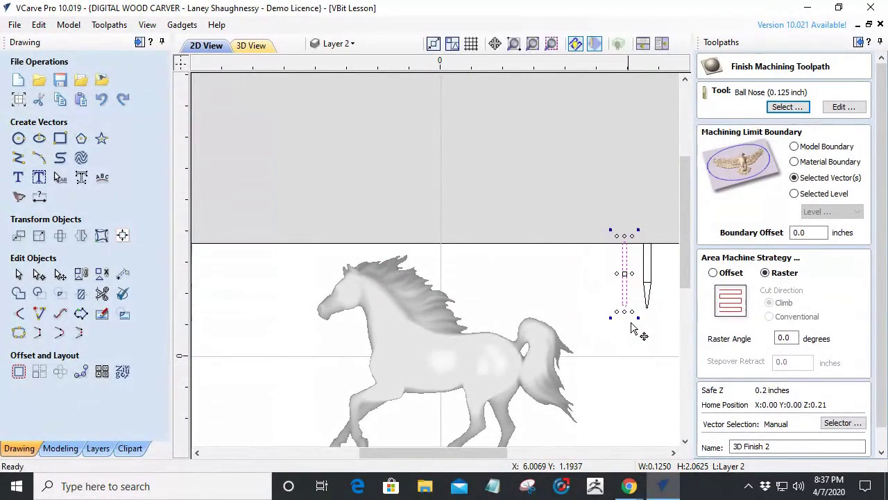
# Step: Select the grouped tapered bit and compare its rounded tip with that of the straight ball nose bit
pyautogui.scroll(5, 642, 312)
pyautogui.click(642, 306)
pyautogui.scroll(3, 644, 307)
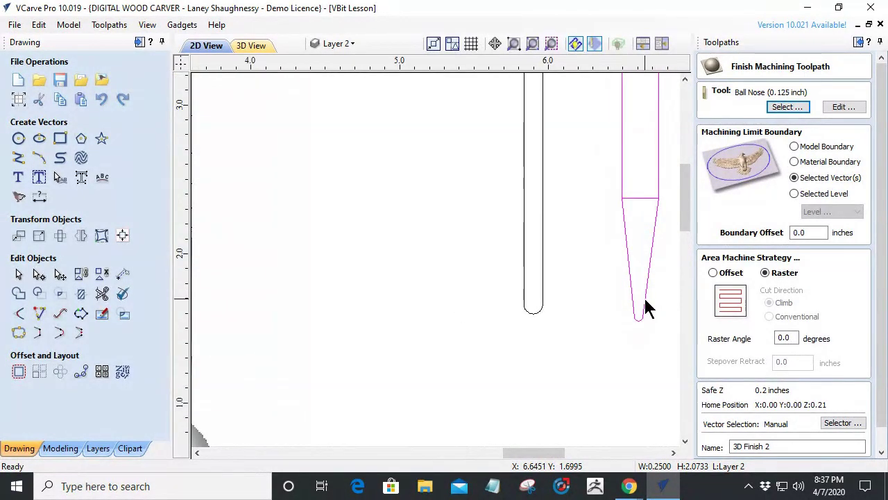
pyautogui.scroll(-1, 643, 306)
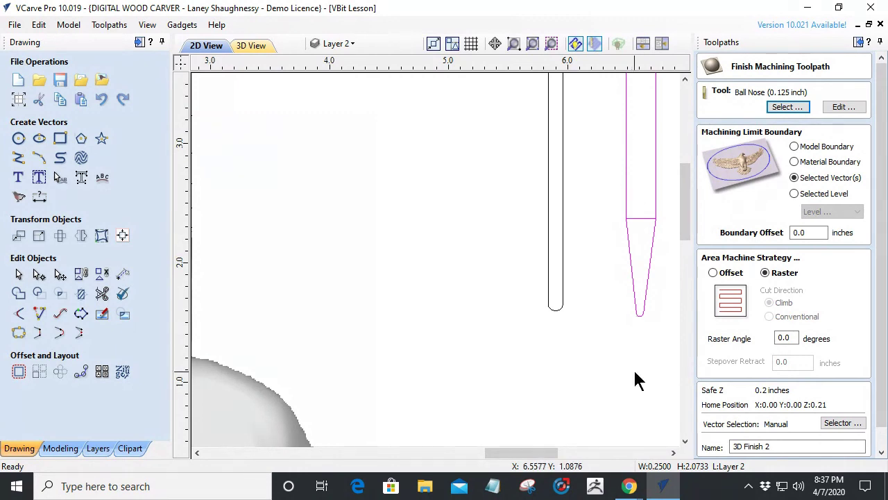
# Step: Examine the diameter, side angle and tip radius of the 7.2-degree Tapered Ball Nose in the tool database
pyautogui.click(803, 109)
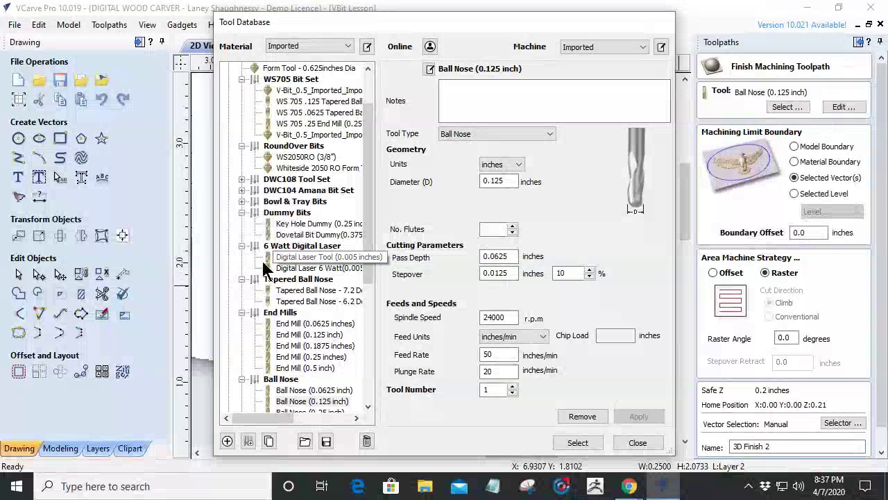
pyautogui.click(242, 212)
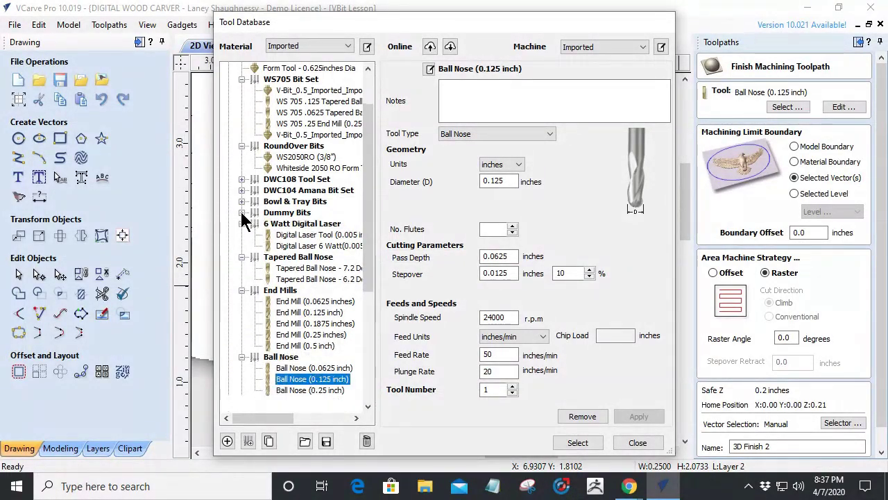
pyautogui.click(326, 269)
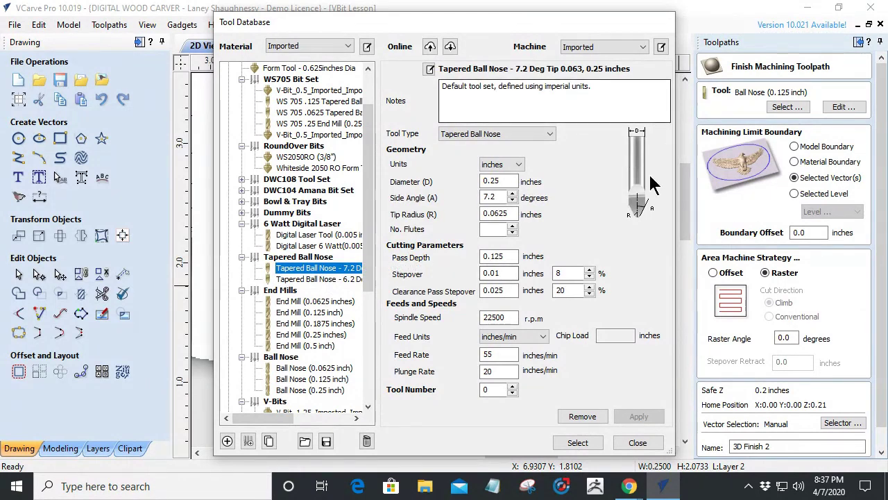
pyautogui.click(491, 197)
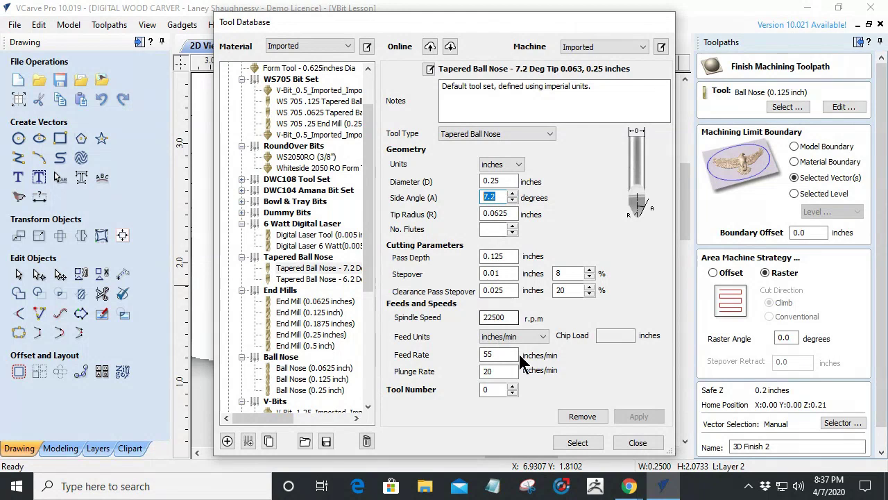
pyautogui.click(638, 442)
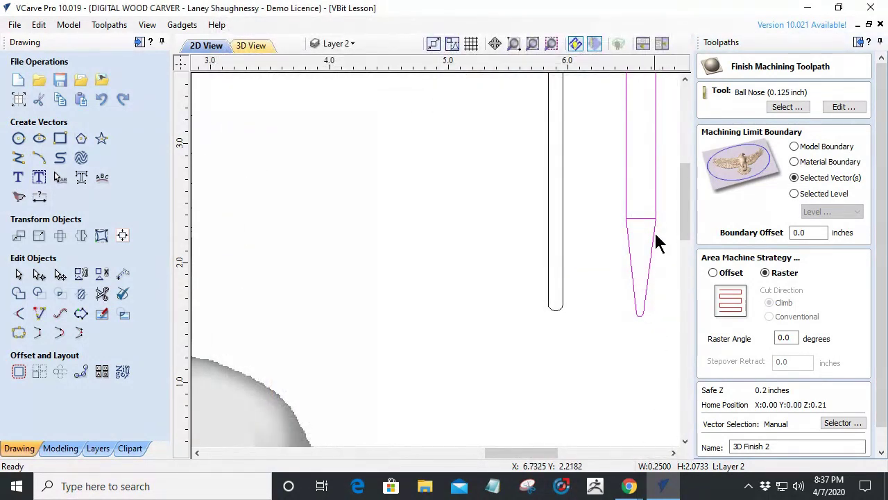
pyautogui.scroll(-2, 527, 352)
pyautogui.scroll(-1, 431, 388)
pyautogui.scroll(-1, 389, 416)
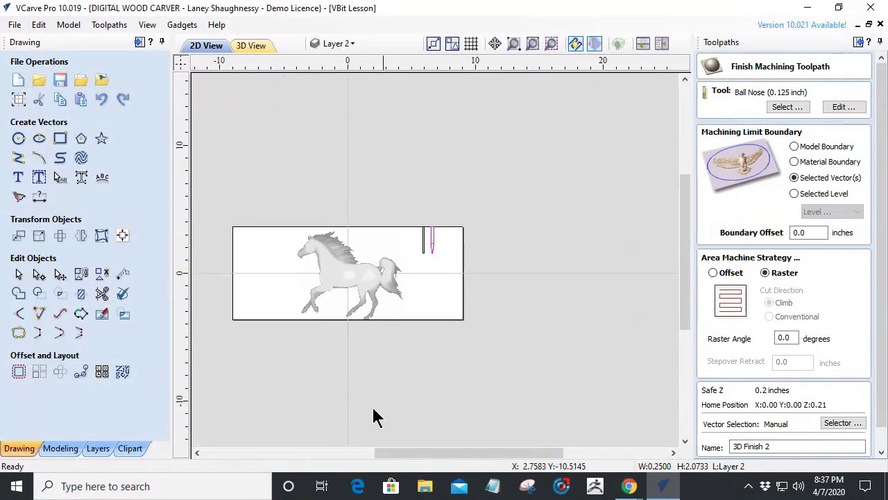
pyautogui.scroll(5, 357, 287)
pyautogui.scroll(-2, 618, 267)
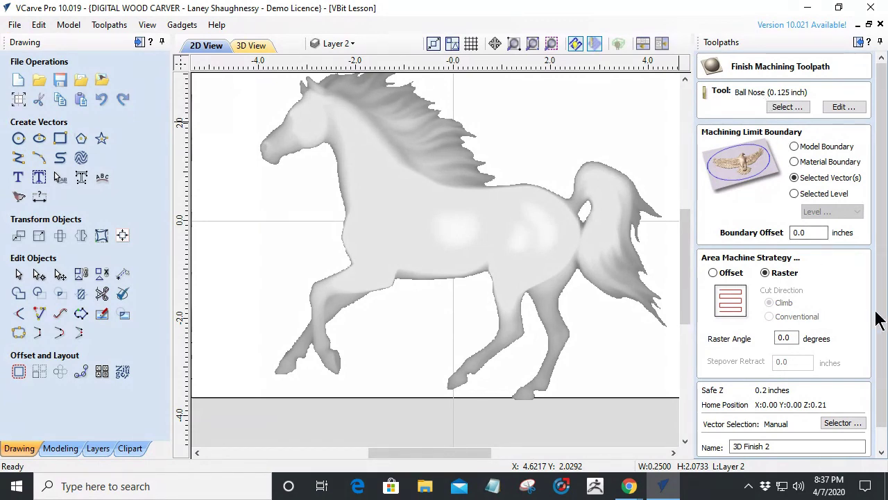
pyautogui.scroll(-1, 825, 277)
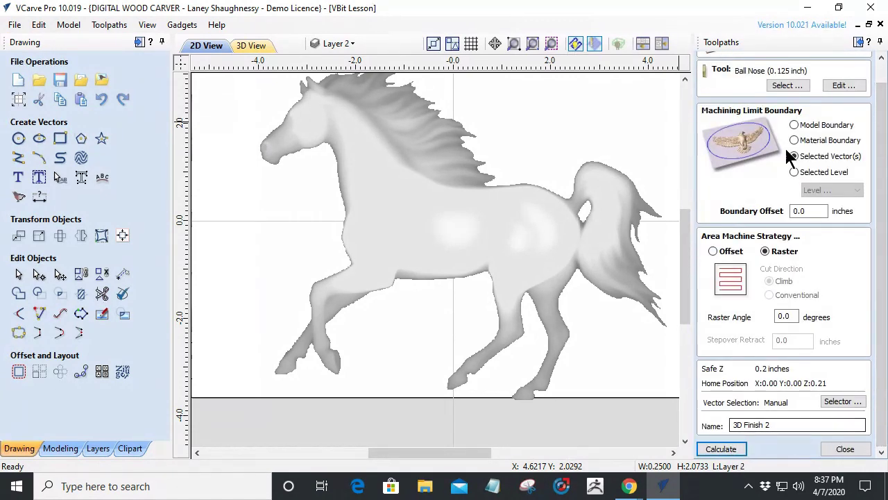
pyautogui.click(786, 86)
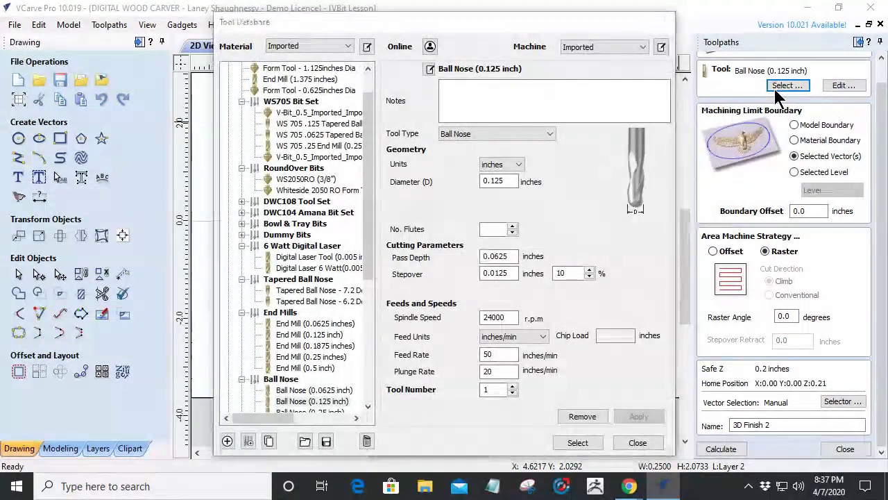
pyautogui.click(298, 290)
pyautogui.click(578, 444)
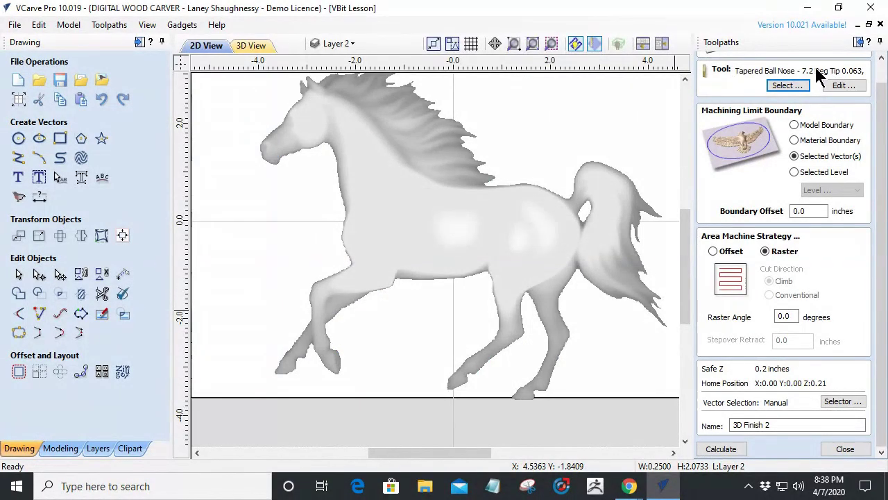
pyautogui.scroll(1, 826, 80)
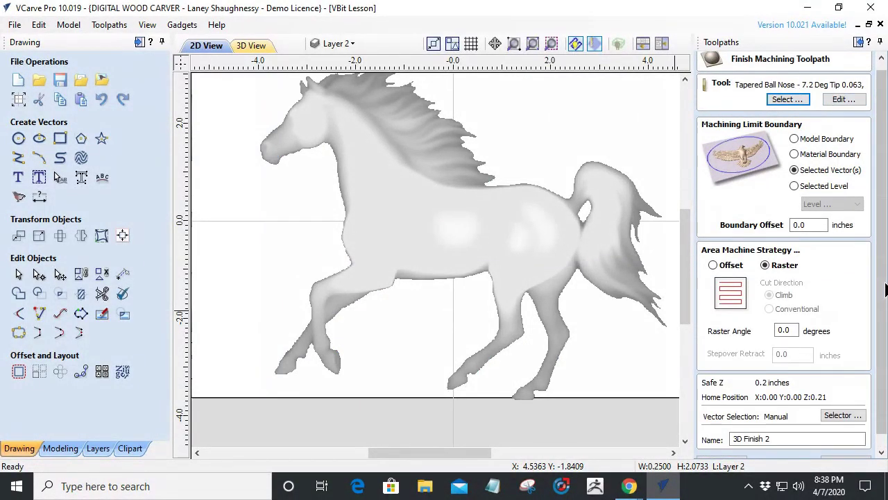
pyautogui.scroll(-1, 885, 290)
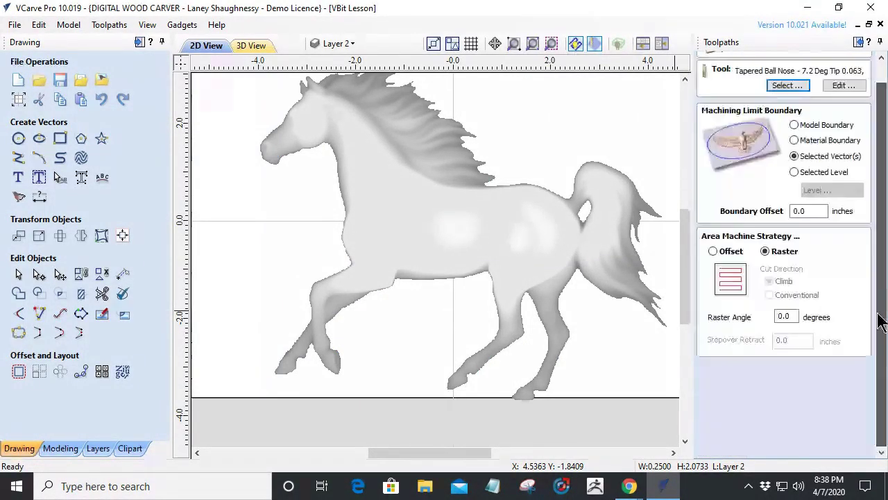
# Step: Collapse the drawing tools panel to widen the view and close the new finishing toolpath form without calculating it
pyautogui.click(138, 44)
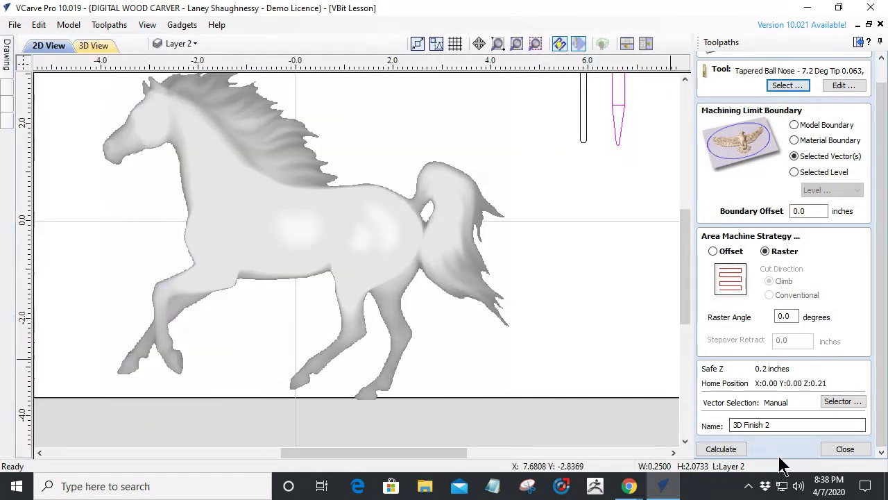
pyautogui.click(845, 448)
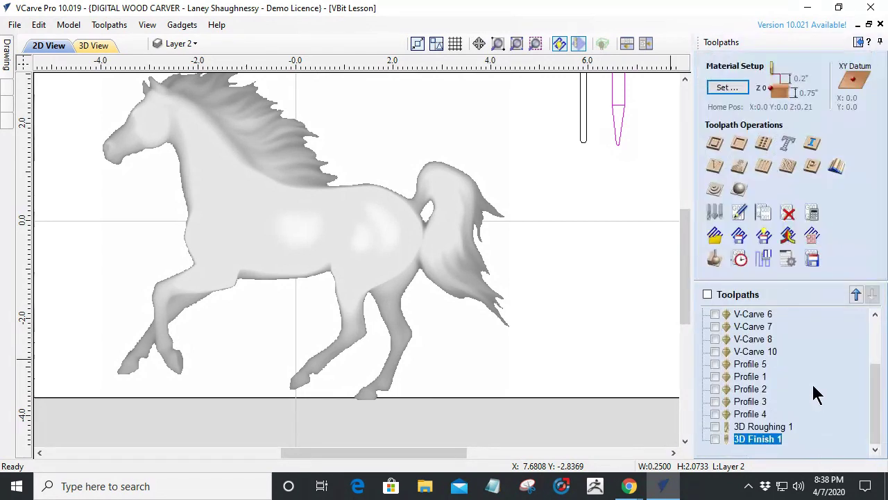
# Step: Reopen the 3D Finish 1 toolpath for editing and change its tool to Ball Nose (0.125 inch)
pyautogui.doubleClick(749, 442)
pyautogui.click(778, 106)
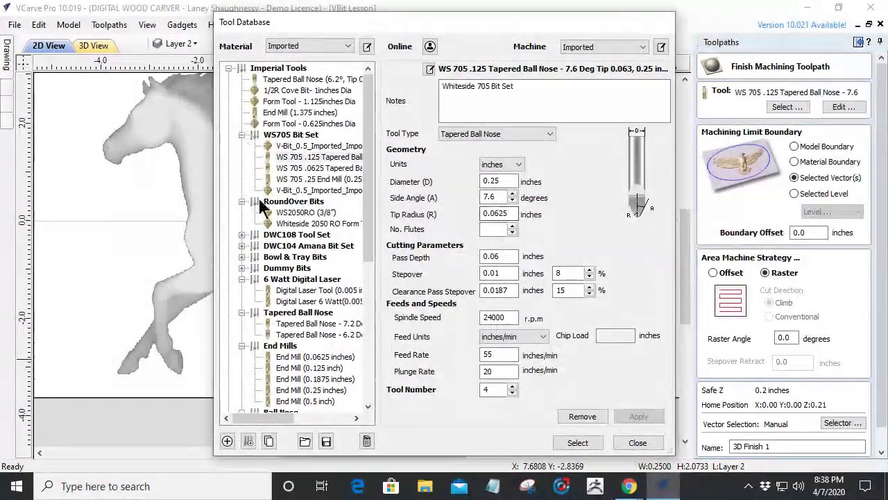
pyautogui.scroll(-3, 269, 361)
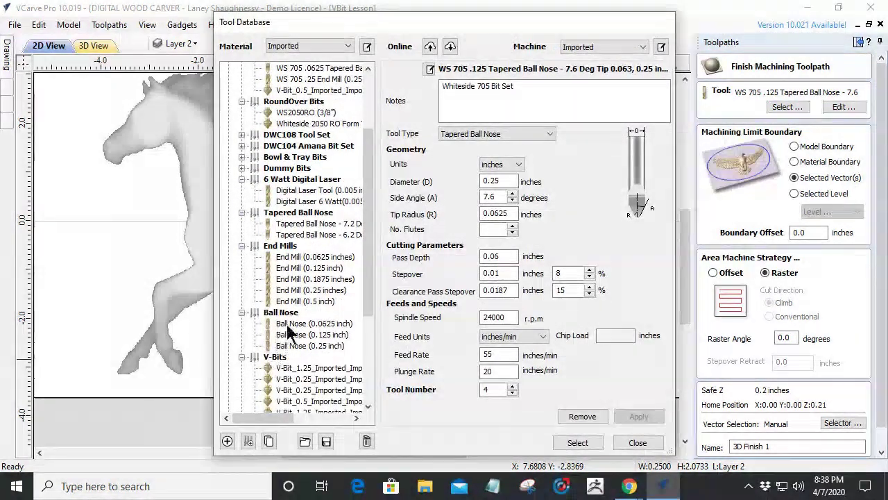
pyautogui.click(300, 335)
pyautogui.click(577, 442)
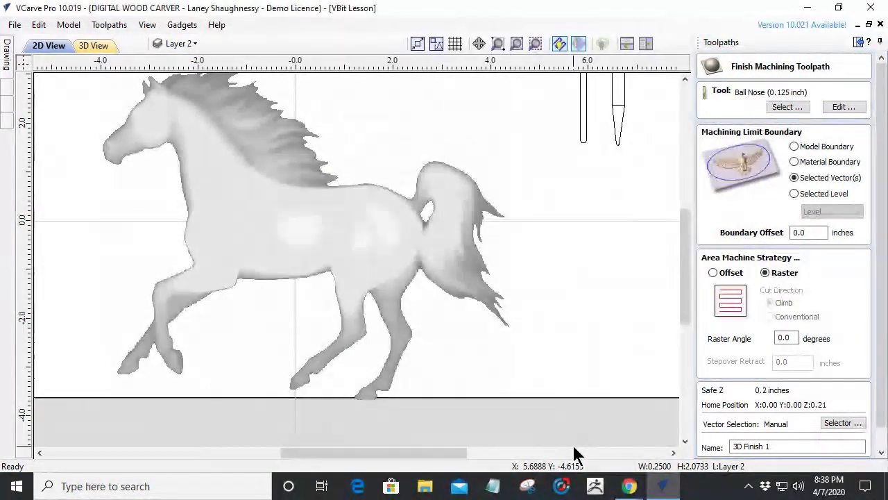
# Step: Limit 3D Finish 1 machining to the Model Boundary and recalculate the toolpath
pyautogui.scroll(-1, 756, 395)
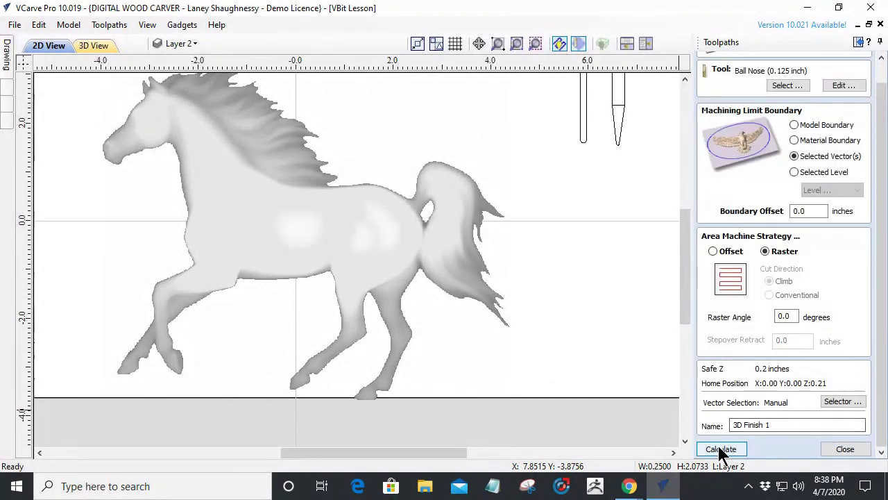
pyautogui.click(794, 125)
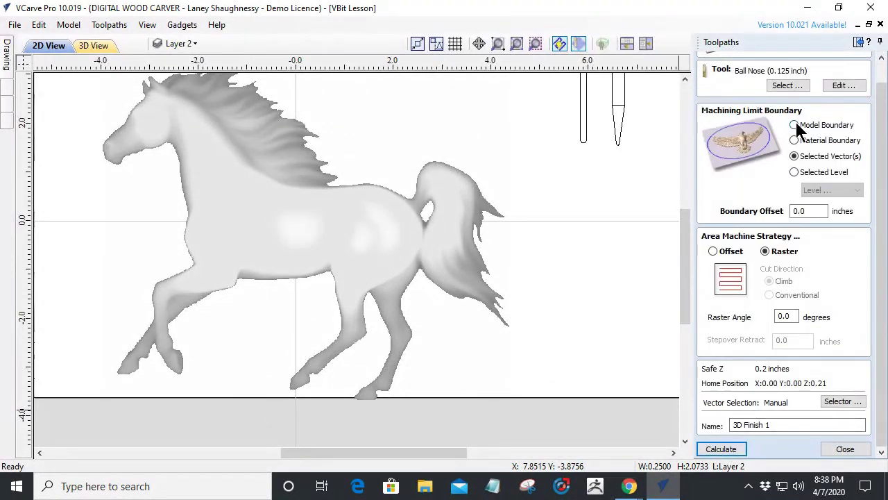
pyautogui.click(715, 452)
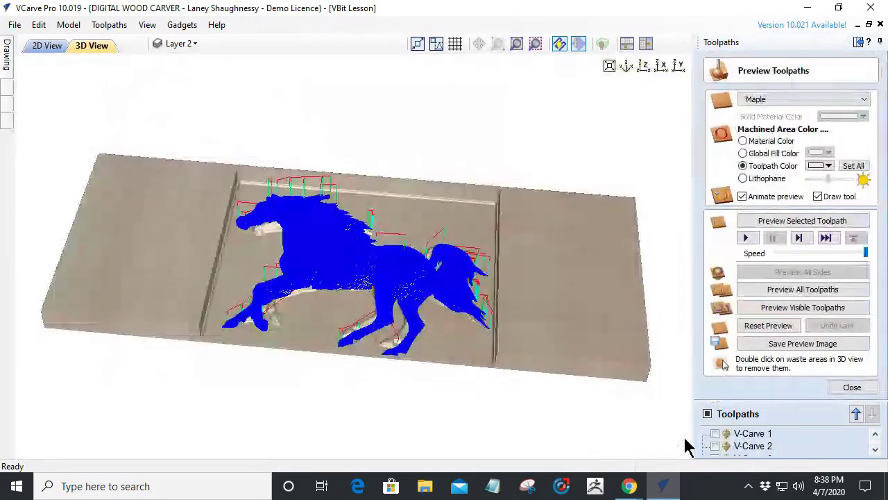
# Step: Inspect the recalculated finishing passes on the horse, reset the material preview and leave the toolpath preview
pyautogui.scroll(5, 378, 281)
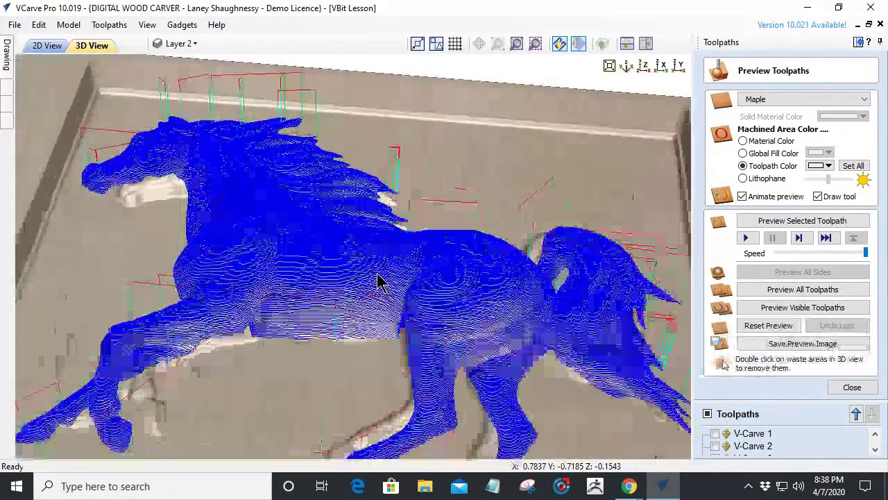
pyautogui.click(767, 326)
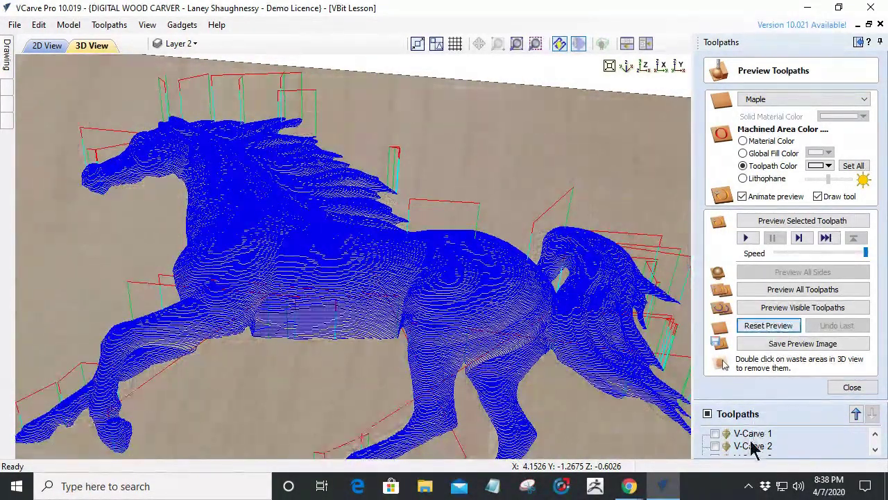
pyautogui.click(852, 389)
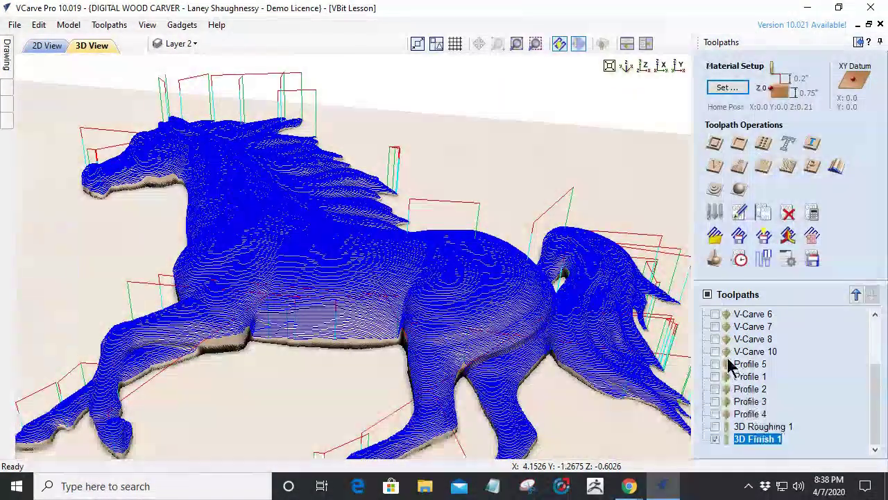
# Step: Create and calculate the 3D Finish 2 toolpath with the 7.2-degree, 0.063-tip Tapered Ball Nose, using Model Boundary and Raster strategy
pyautogui.click(736, 192)
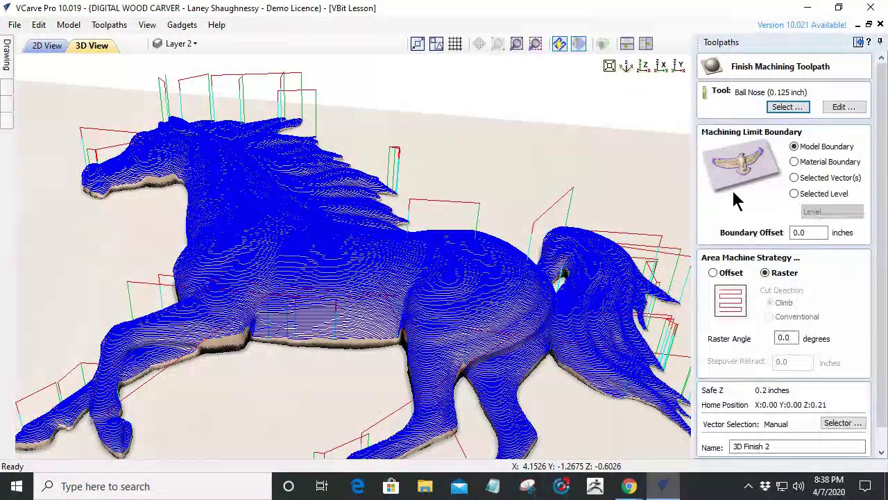
pyautogui.click(786, 106)
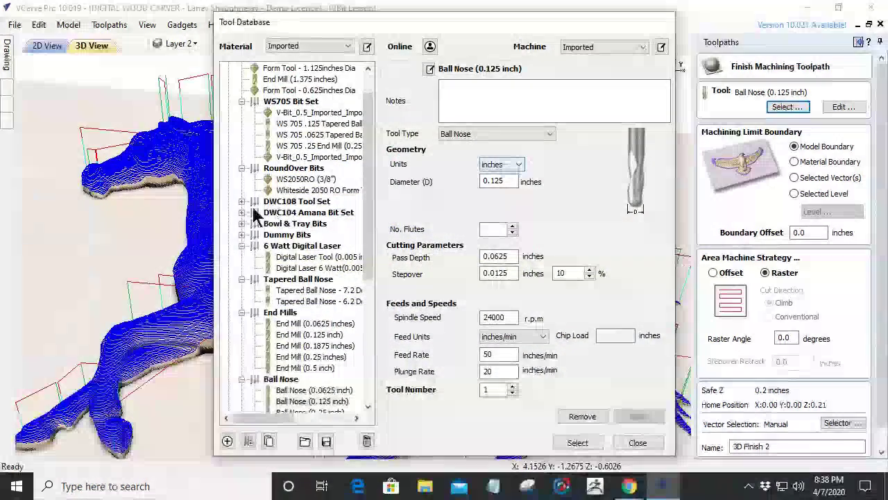
pyautogui.click(312, 290)
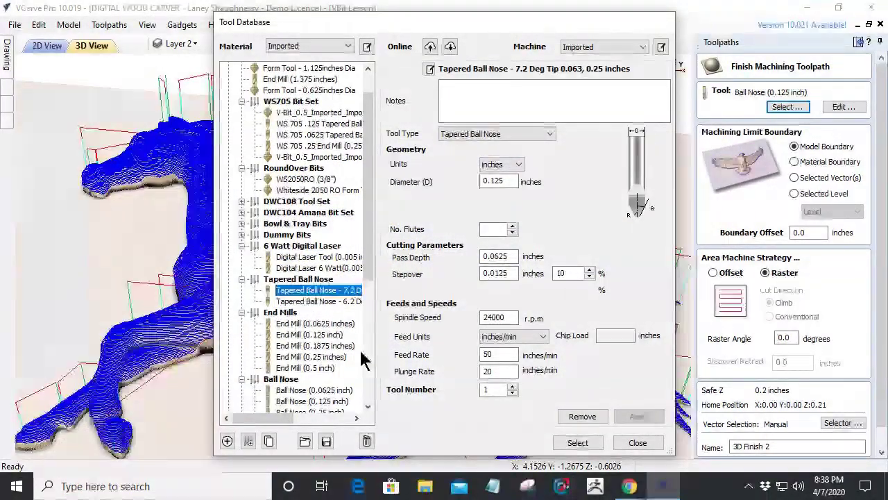
pyautogui.click(578, 442)
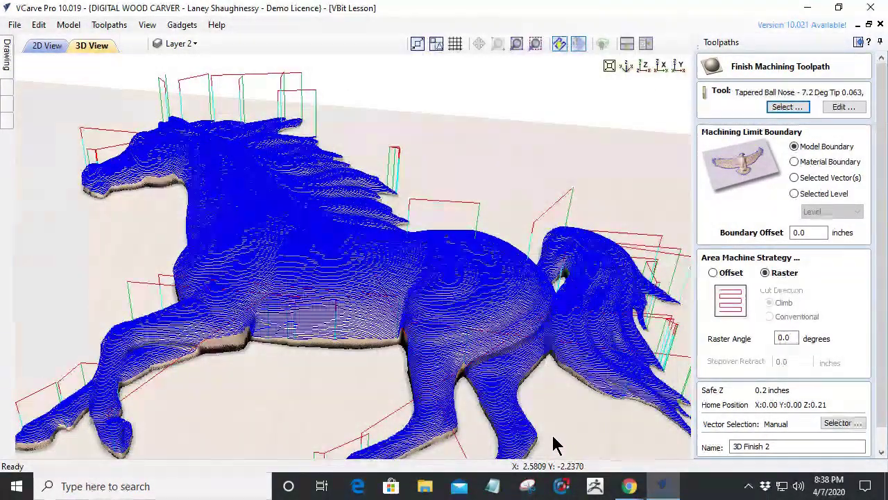
pyautogui.scroll(-1, 878, 298)
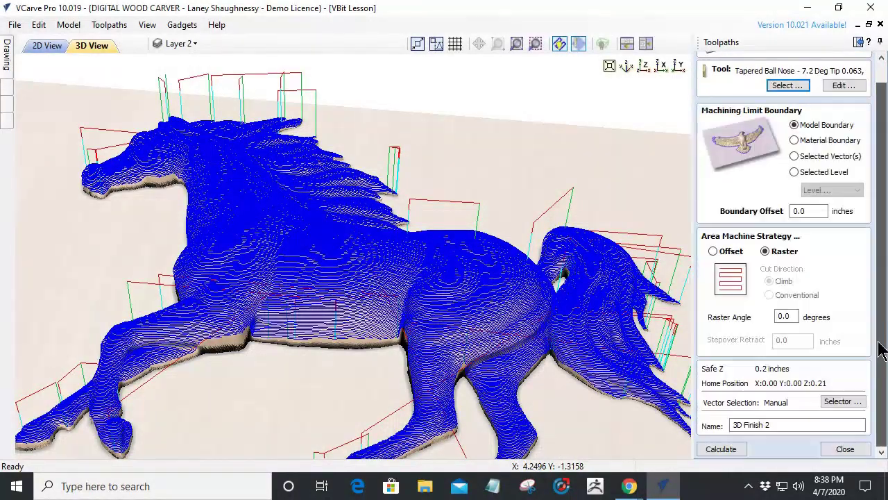
pyautogui.click(721, 449)
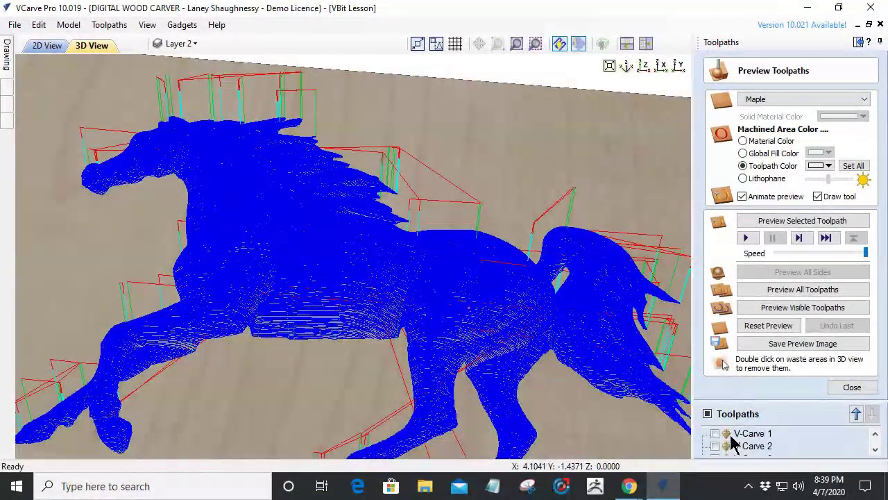
# Step: Hide the 3D Finish 2 toolpath so only the 3D Finish 1 passes show on the horse
pyautogui.scroll(-3, 734, 438)
pyautogui.click(725, 446)
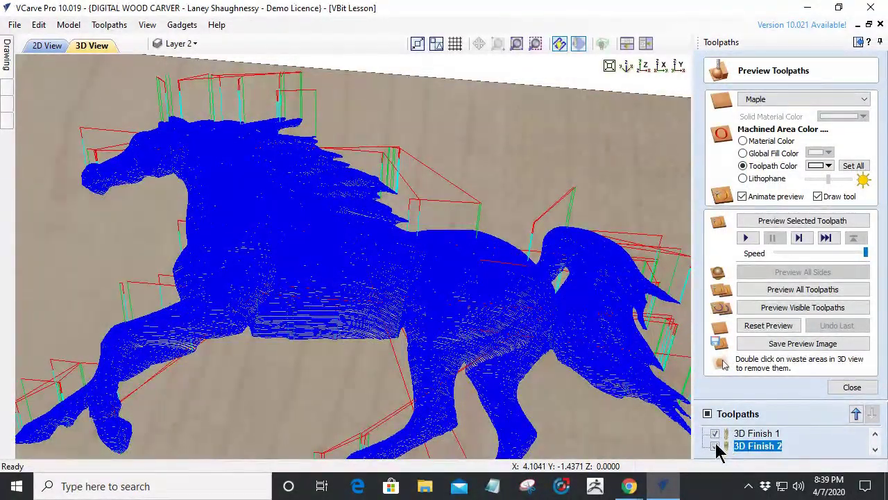
pyautogui.click(714, 445)
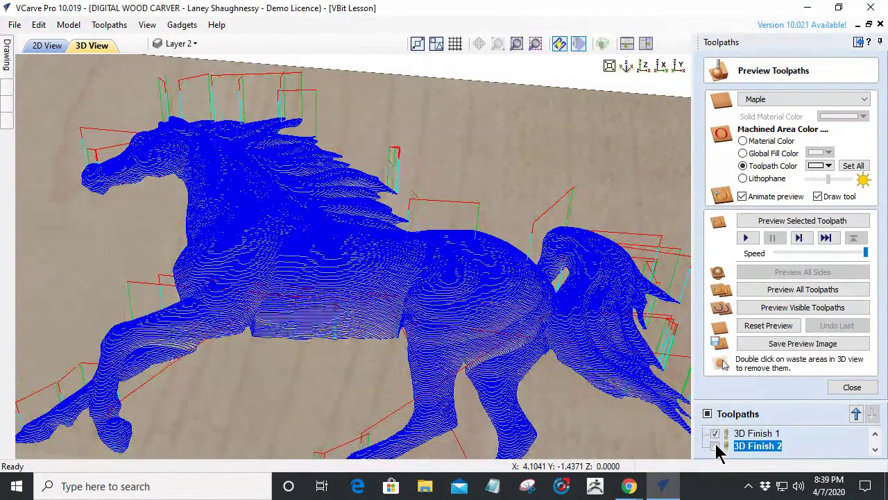
# Step: Select 3D Finish 1, switch its display off and back on, and examine its pass spacing on the horse's body
pyautogui.click(751, 434)
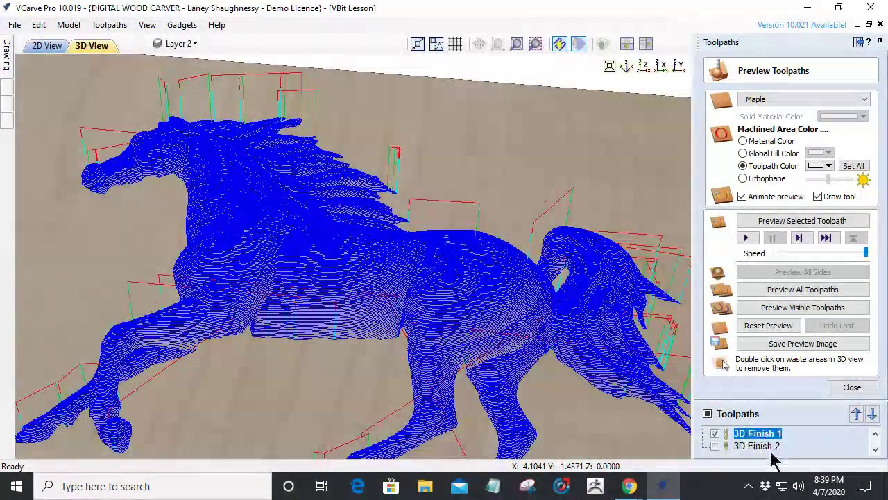
pyautogui.moveTo(758, 437)
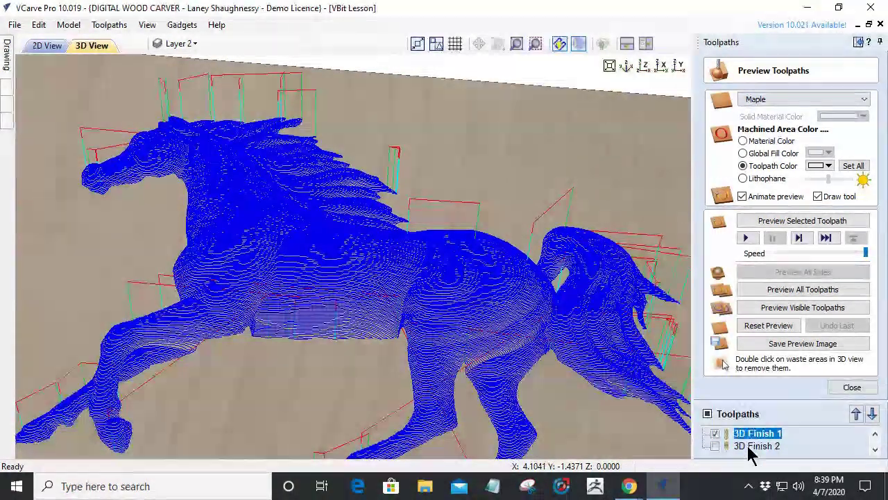
pyautogui.click(716, 433)
pyautogui.click(715, 434)
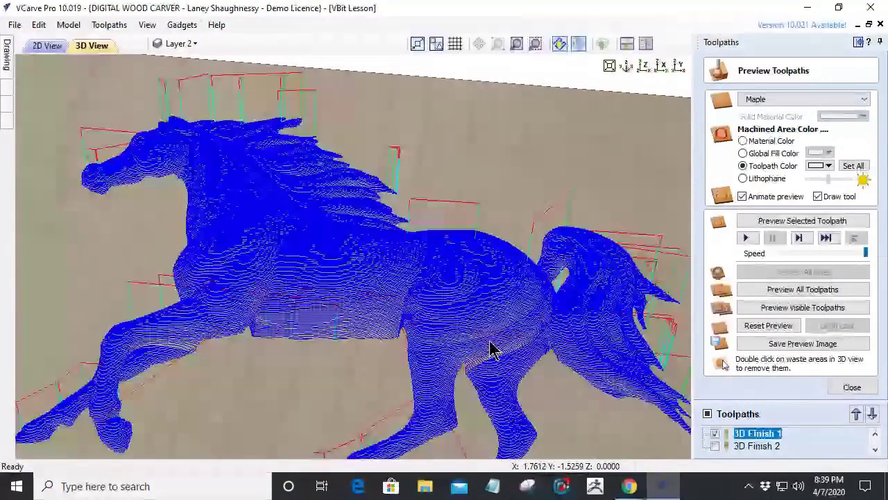
pyautogui.scroll(3, 347, 364)
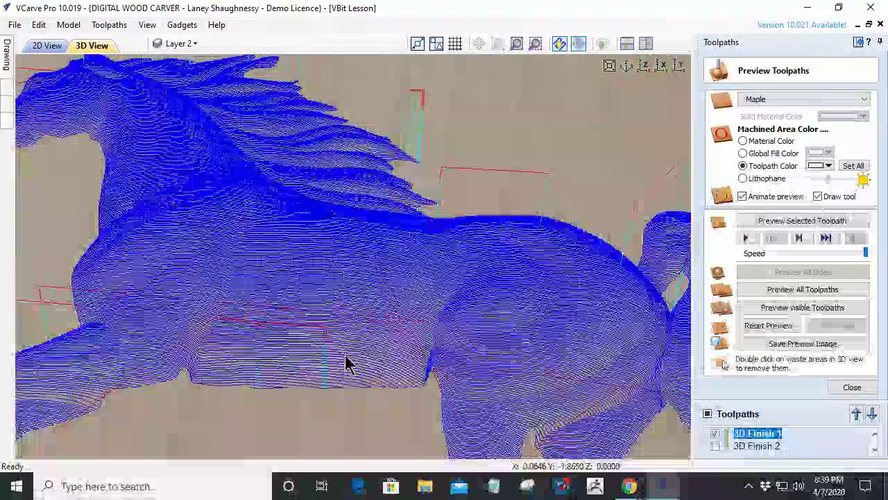
# Step: Simulate the visible 3D Finish 1 toolpath in the maple block and inspect the carved horse
pyautogui.scroll(-3, 347, 363)
pyautogui.moveTo(347, 363); pyautogui.dragTo(317, 384)
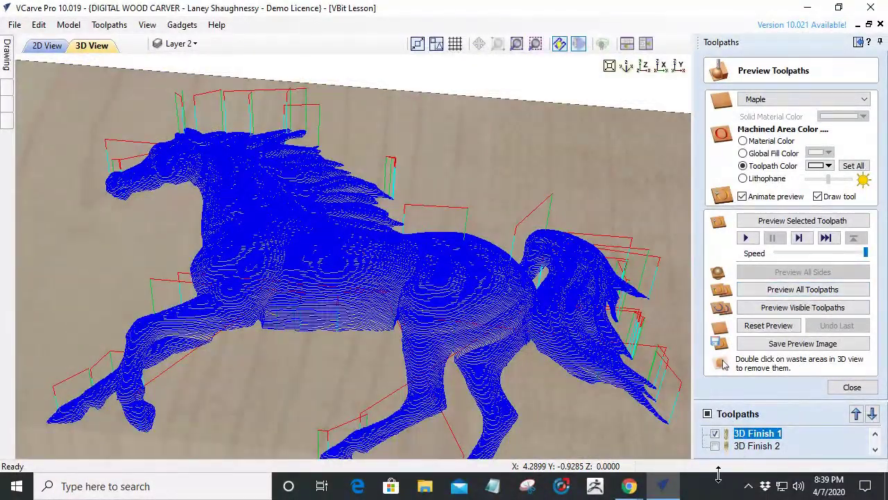
pyautogui.click(781, 314)
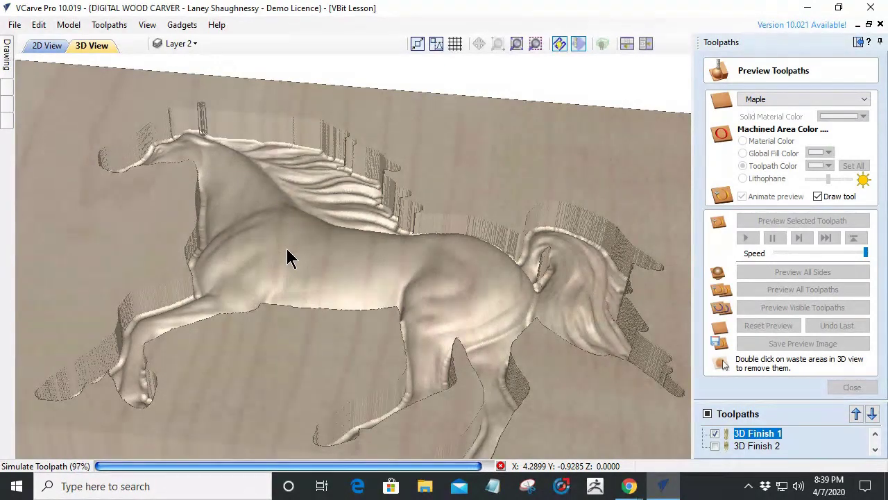
pyautogui.moveTo(316, 273)
pyautogui.mouseDown()
pyautogui.moveTo(313, 377)
pyautogui.moveTo(310, 358)
pyautogui.mouseUp()
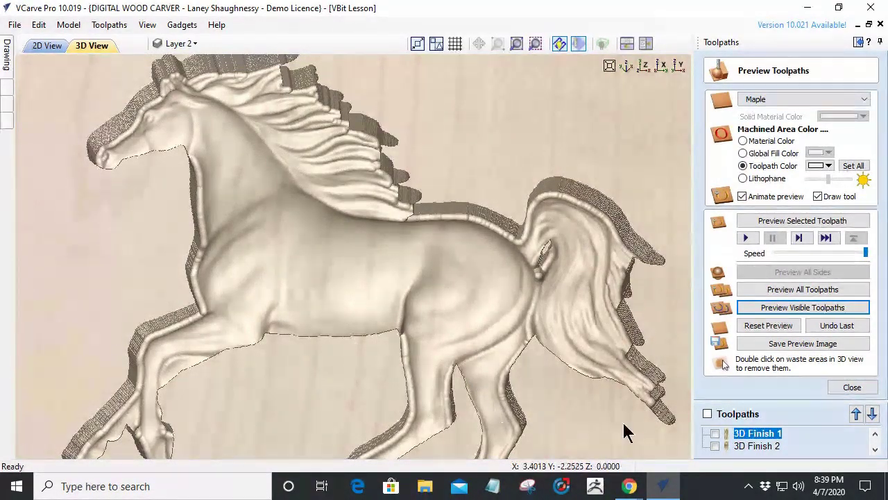
# Step: Display the 3D Finish 1 passes over the carved horse, return to the 2D view and leave the toolpath preview
pyautogui.click(714, 433)
pyautogui.moveTo(426, 372); pyautogui.dragTo(421, 349)
pyautogui.scroll(-3, 422, 349)
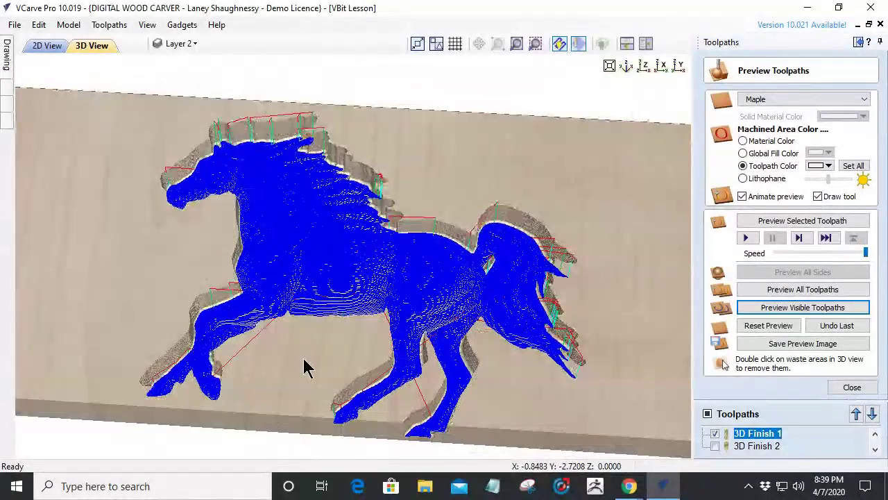
pyautogui.click(45, 45)
pyautogui.scroll(-2, 539, 388)
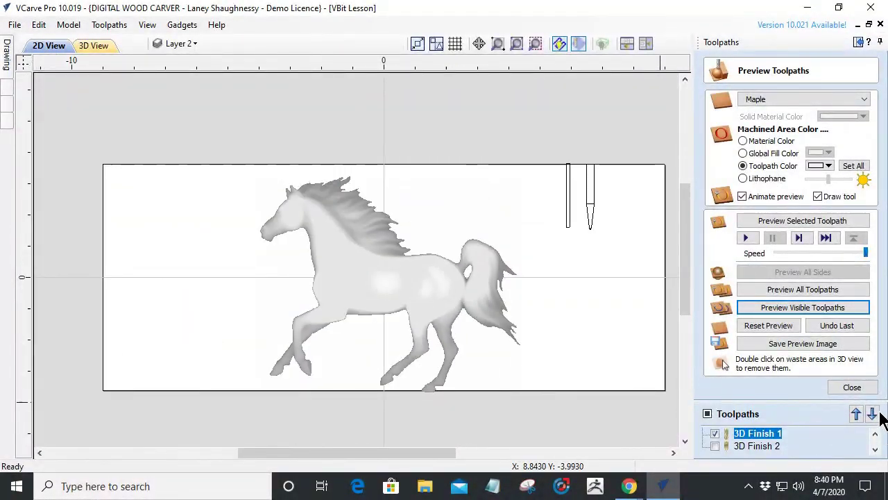
pyautogui.click(854, 388)
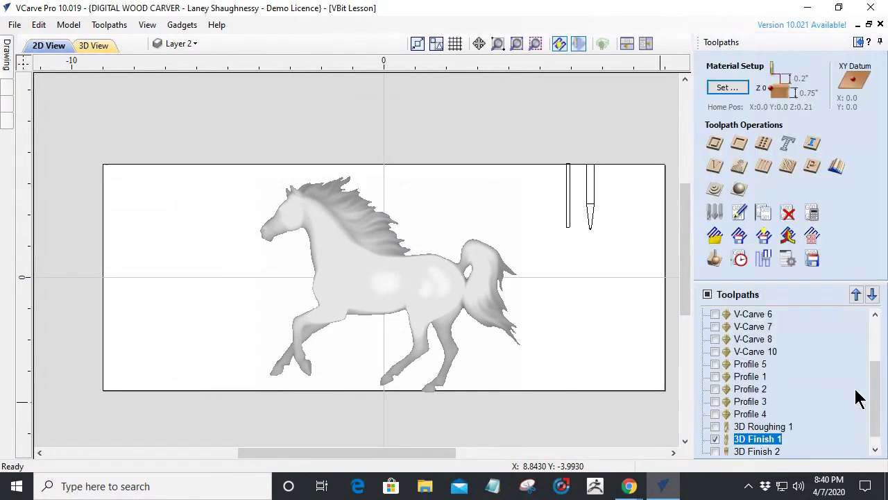
# Step: Display 3D Roughing 1 alongside 3D Finish 1 and check its rough machining settings without changing them
pyautogui.click(715, 426)
pyautogui.click(755, 427)
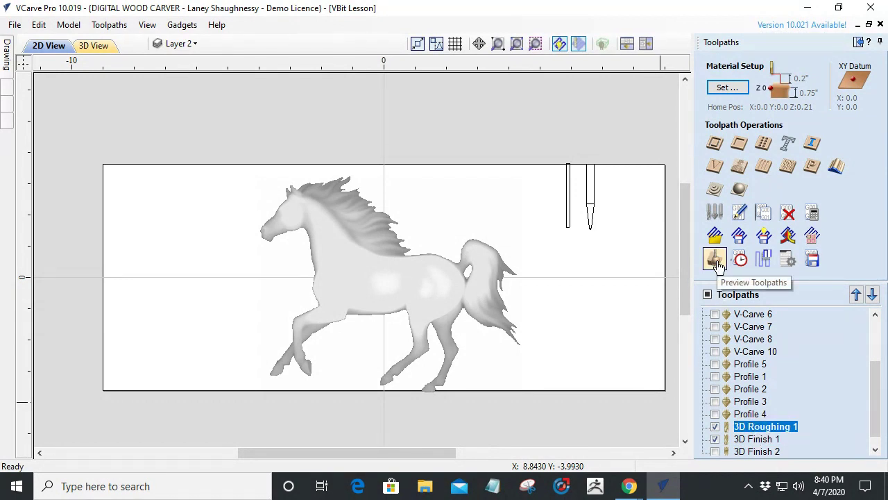
pyautogui.doubleClick(746, 426)
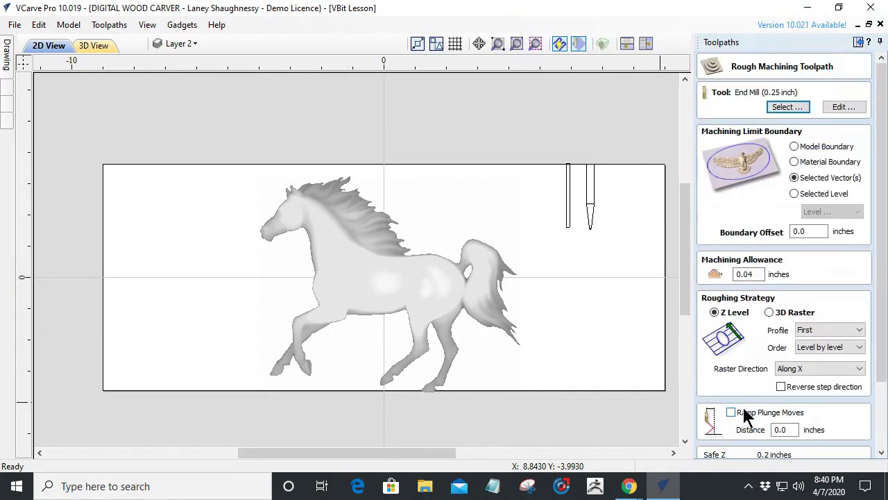
pyautogui.moveTo(881, 373); pyautogui.dragTo(875, 438)
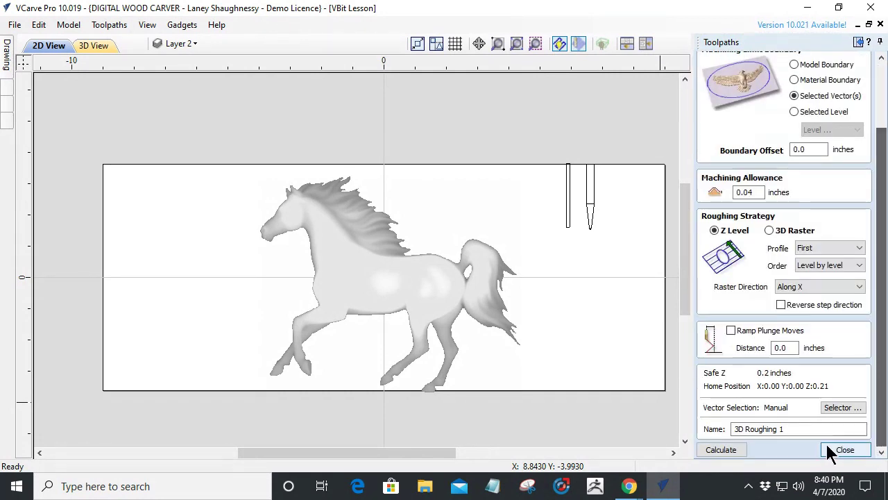
pyautogui.click(829, 450)
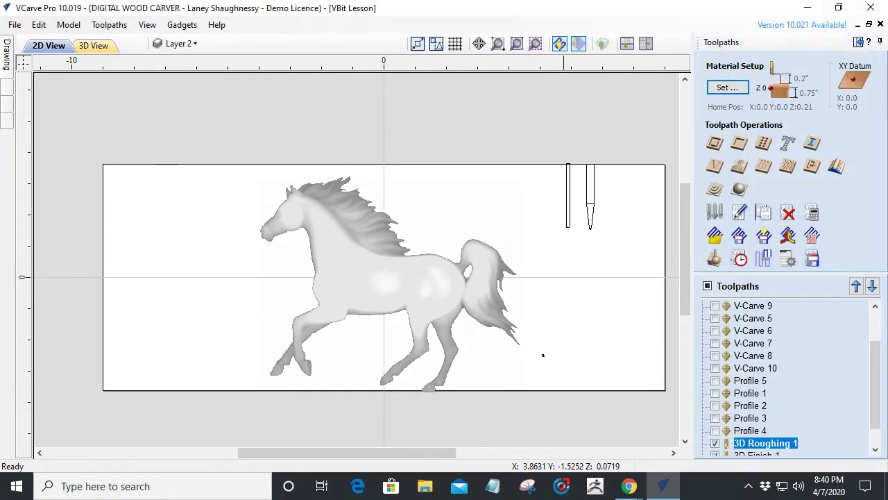
# Step: Preview the 3D Roughing 1 toolpath on the carved block with tool drawing turned off, and inspect the material around the horse
pyautogui.click(715, 261)
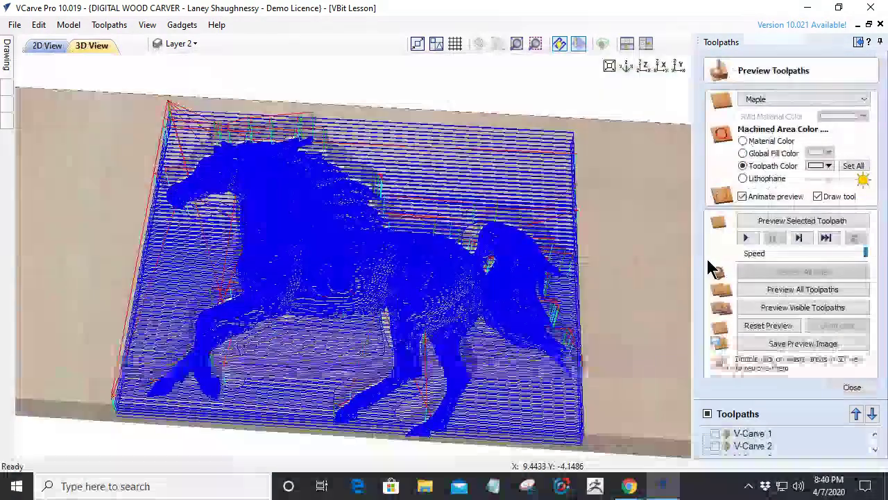
pyautogui.scroll(-3, 751, 442)
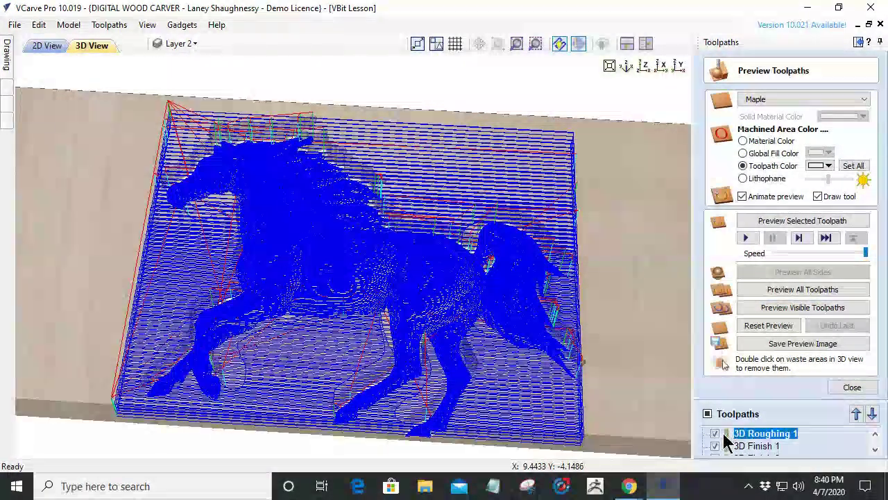
pyautogui.click(779, 222)
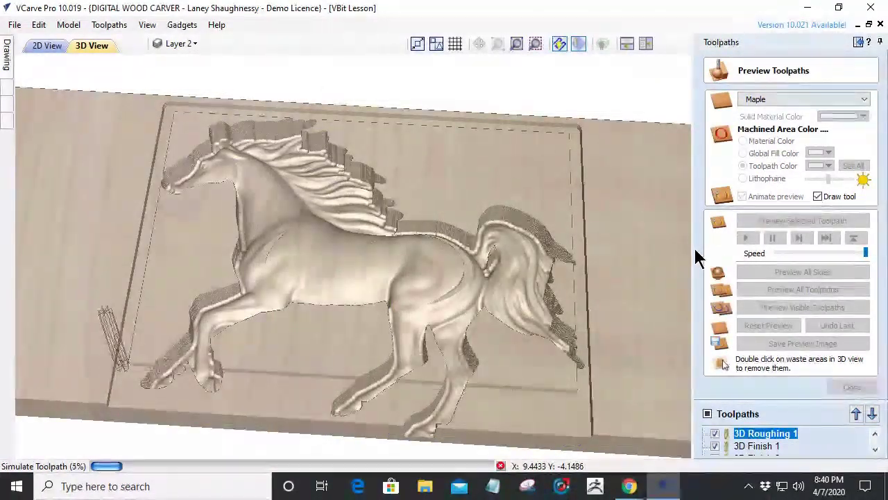
pyautogui.click(818, 198)
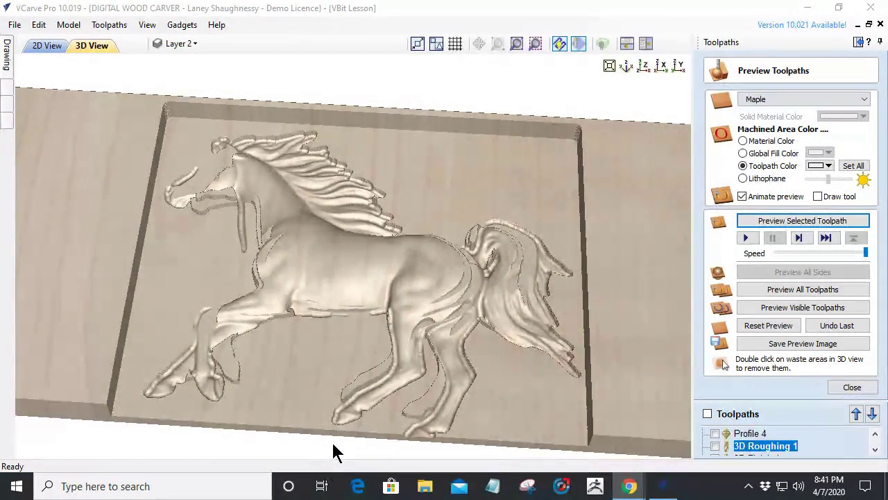
pyautogui.moveTo(298, 405); pyautogui.dragTo(402, 399)
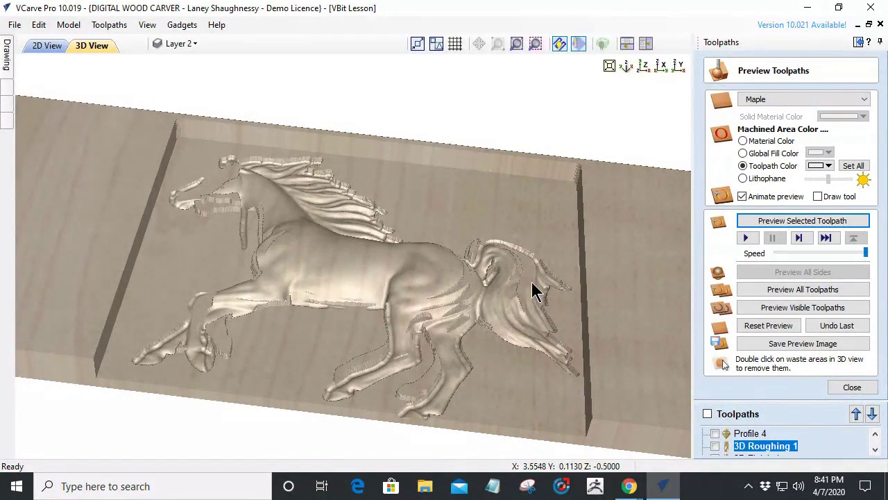
pyautogui.moveTo(405, 368); pyautogui.dragTo(293, 406)
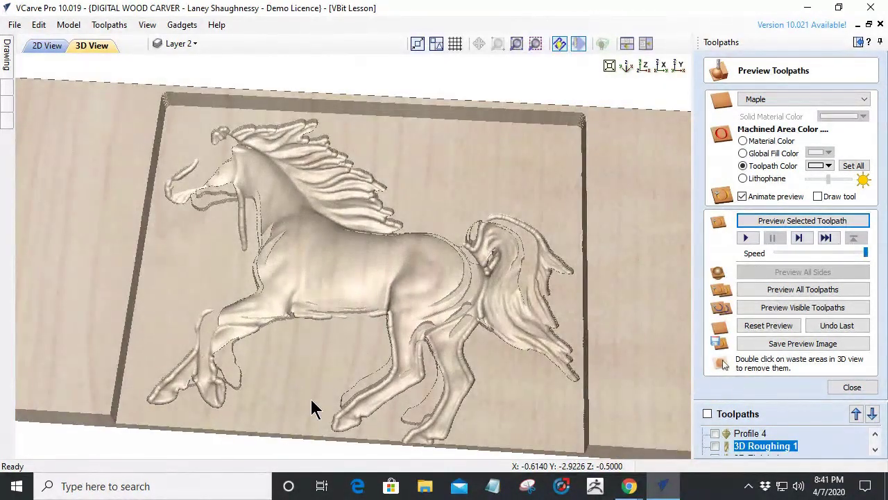
# Step: Reset the material preview and check the 3D Finish 1 settings without recalculating the toolpath
pyautogui.click(770, 326)
pyautogui.scroll(-1, 766, 444)
pyautogui.doubleClick(753, 432)
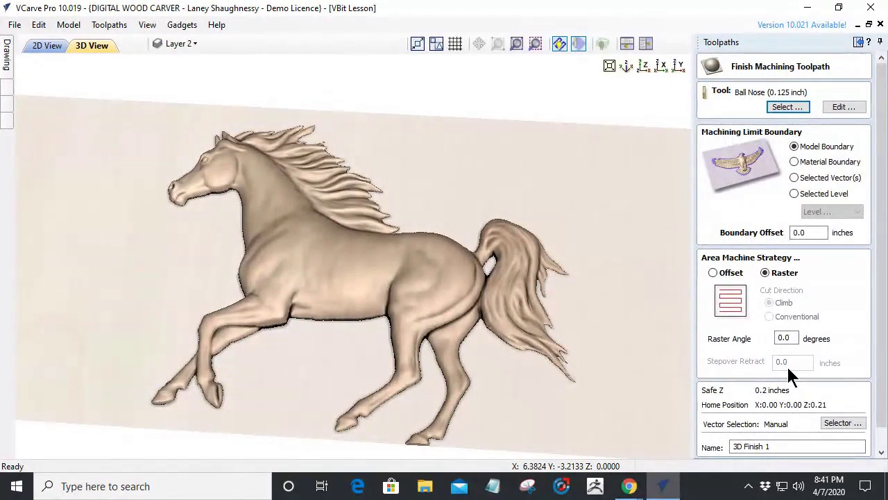
pyautogui.scroll(-2, 788, 367)
pyautogui.click(840, 448)
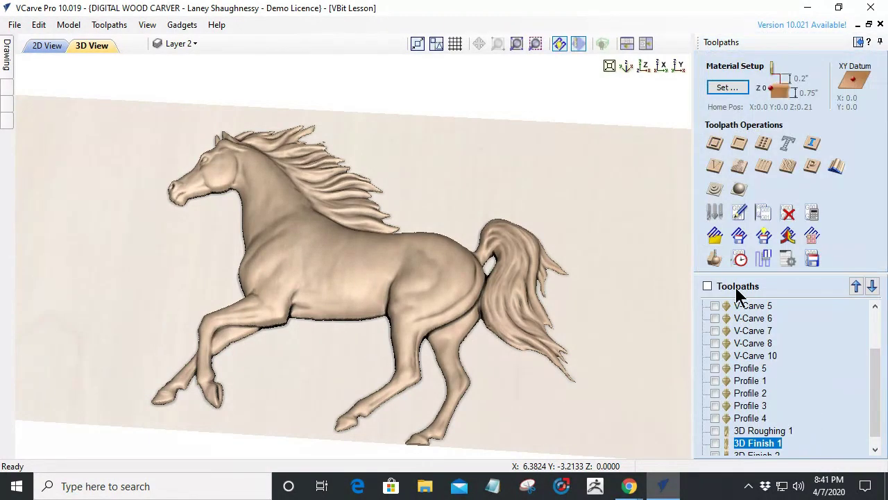
# Step: Start a new 3D finish toolpath with Selected Vector(s) as its machining limit boundary, and show the 2D layout
pyautogui.click(738, 192)
pyautogui.click(794, 177)
pyautogui.click(48, 46)
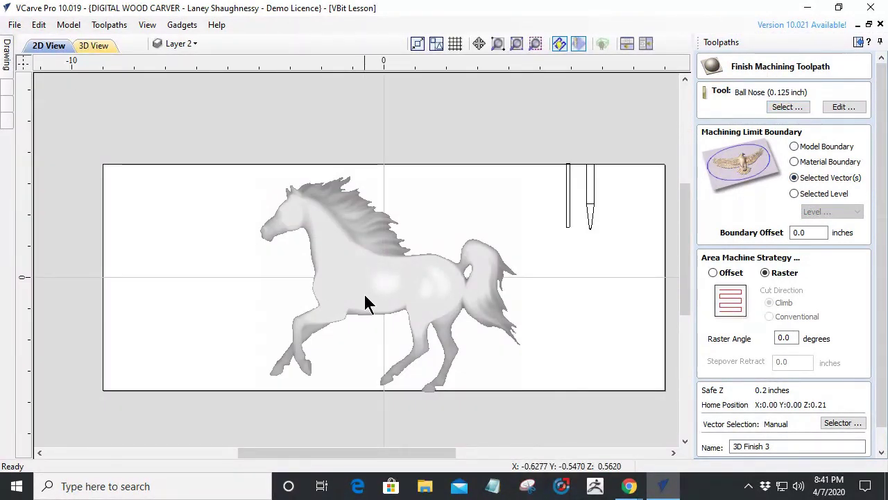
# Step: Draw a boundary rectangle about 9.25 by 7.25 inches around the horse and calculate the Raster finish toolpath with the 0.125-inch Ball Nose
pyautogui.moveTo(3, 62)
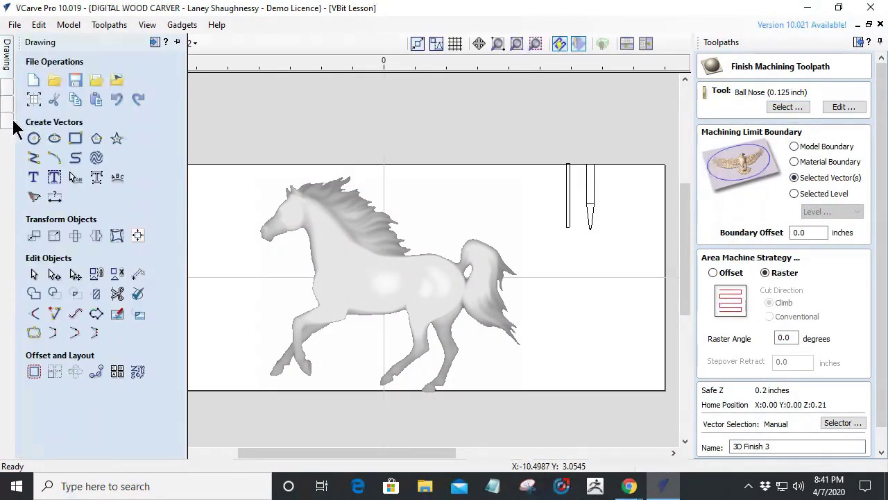
pyautogui.click(73, 139)
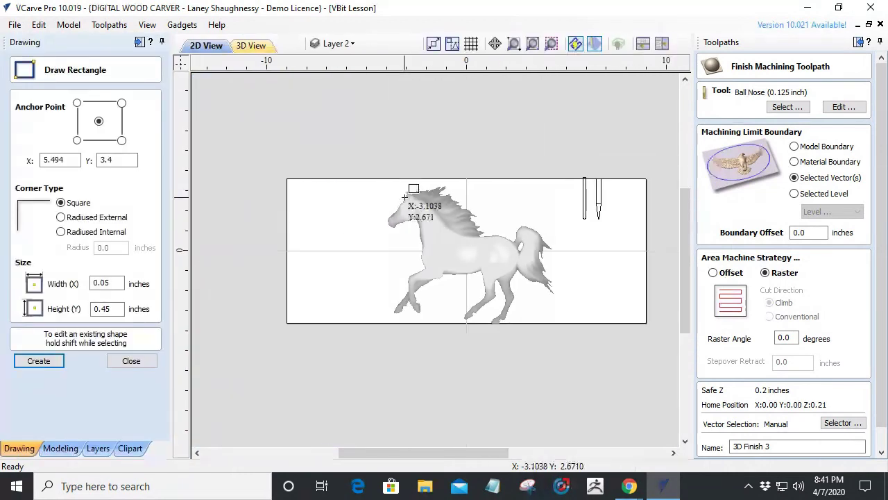
pyautogui.moveTo(377, 179); pyautogui.dragTo(559, 324)
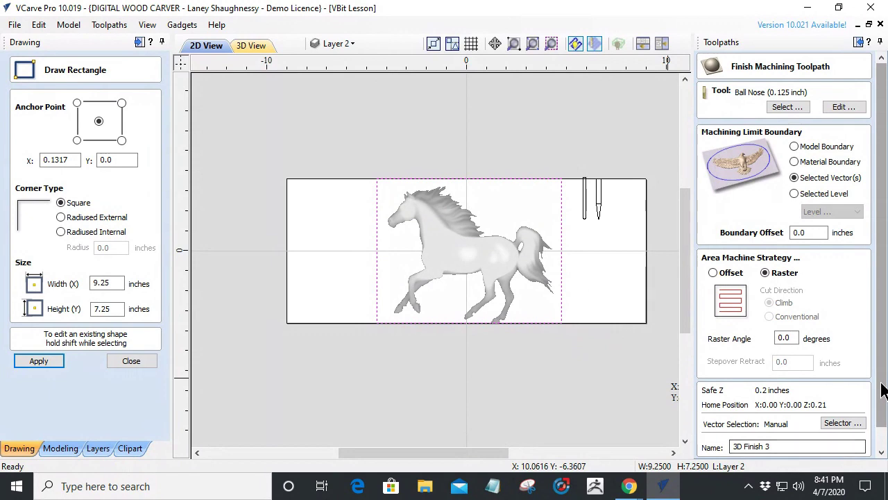
pyautogui.scroll(-1, 876, 430)
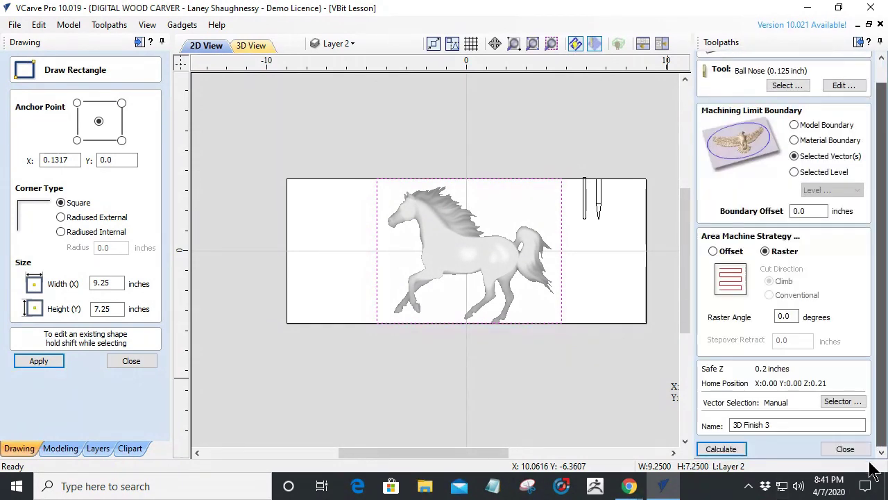
pyautogui.click(725, 451)
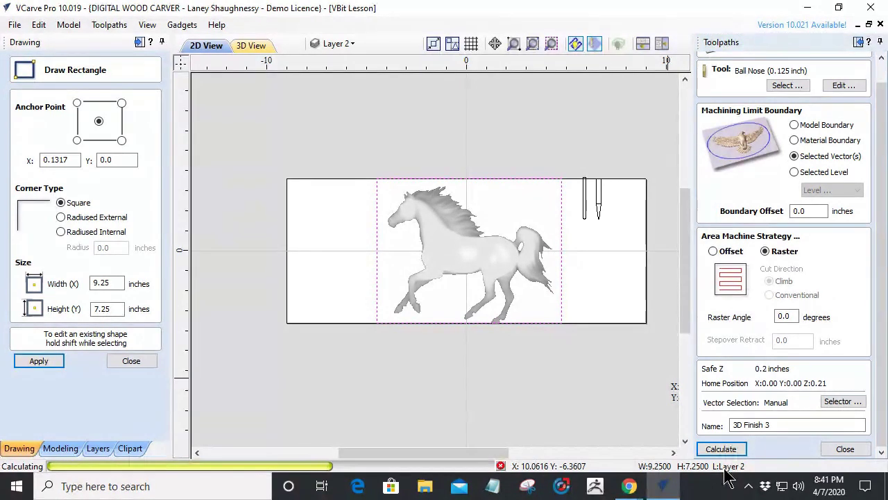
pyautogui.moveTo(665, 486)
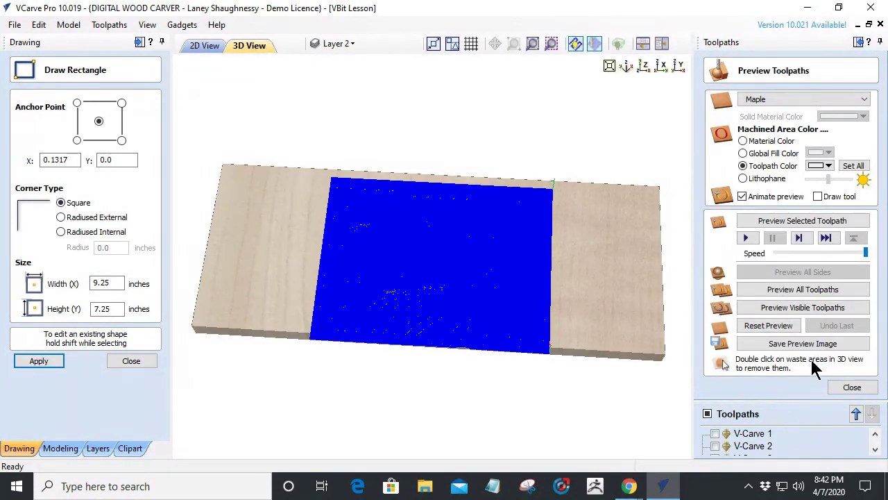
# Step: Simulate the visible rectangle-bounded finish toolpath, inspect the carved horse and its recessed background, and leave the preview
pyautogui.click(779, 312)
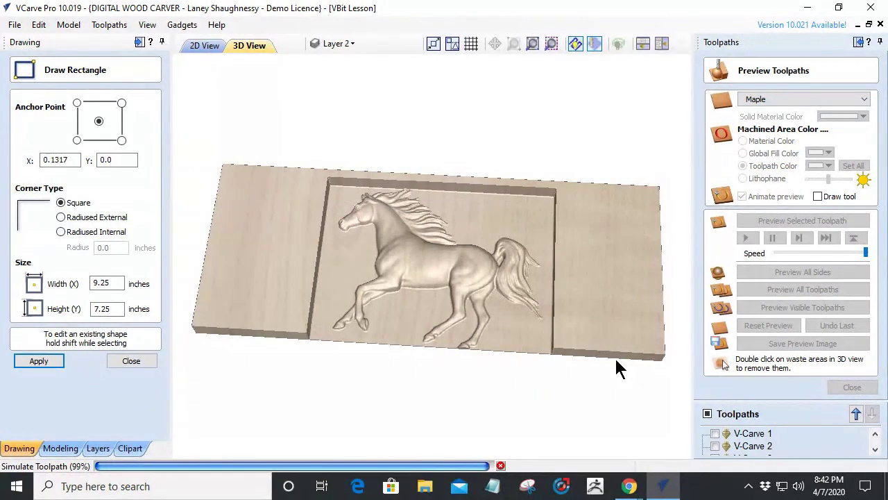
pyautogui.moveTo(594, 318); pyautogui.dragTo(436, 321)
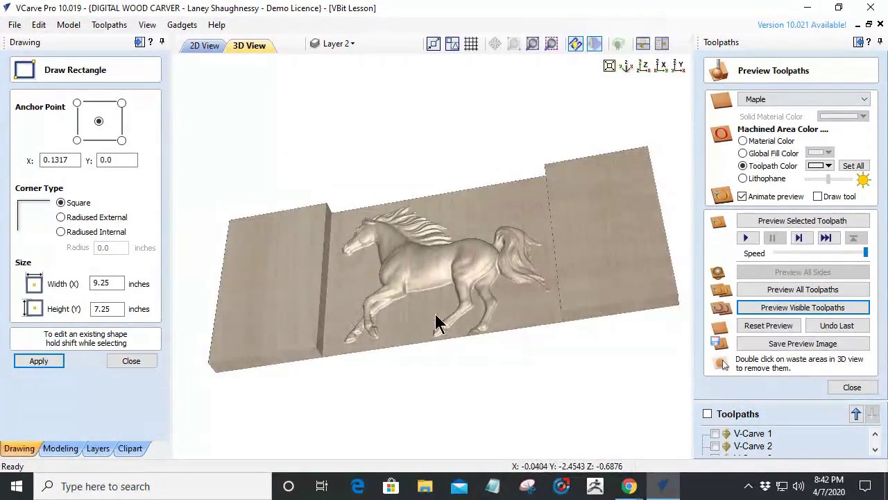
pyautogui.scroll(5, 436, 319)
pyautogui.moveTo(642, 262); pyautogui.dragTo(408, 386)
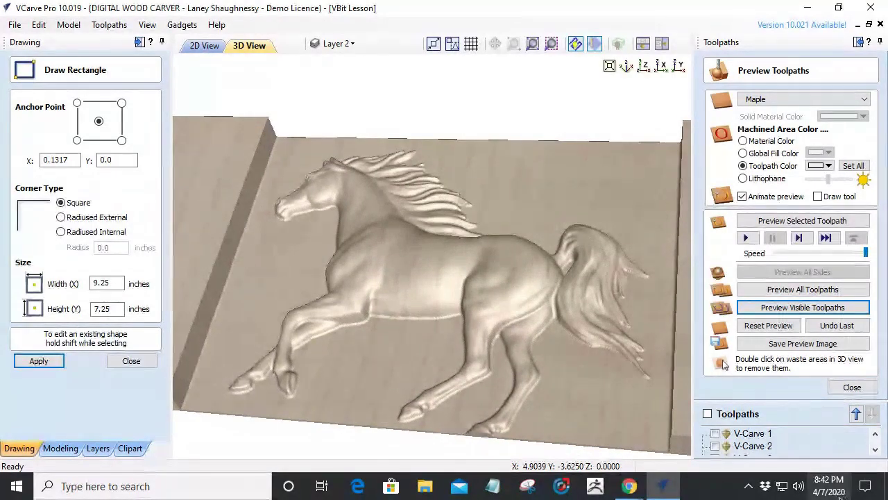
pyautogui.click(853, 387)
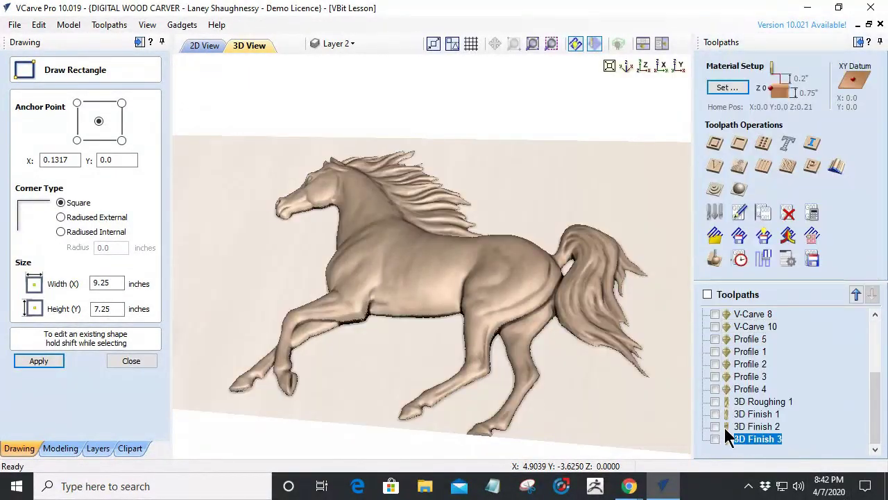
# Step: Display only the 3D Finish 1 passes and examine their coverage along the horse's belly edge
pyautogui.click(715, 414)
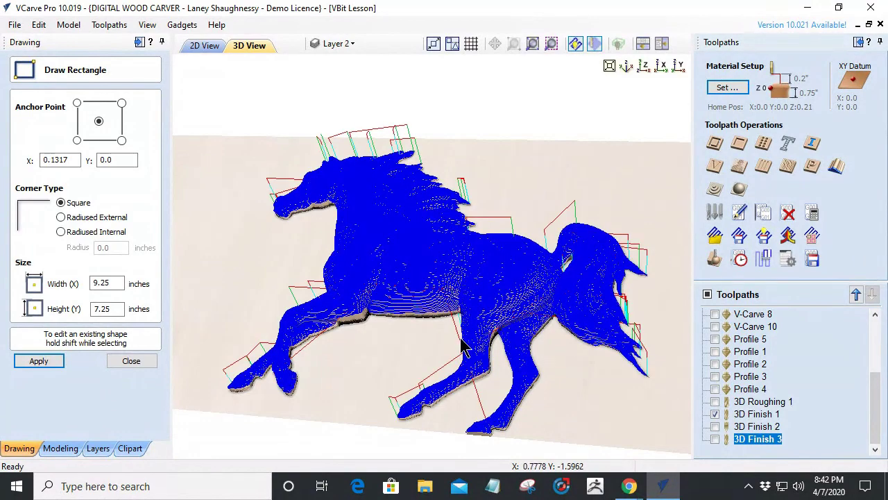
pyautogui.scroll(5, 382, 320)
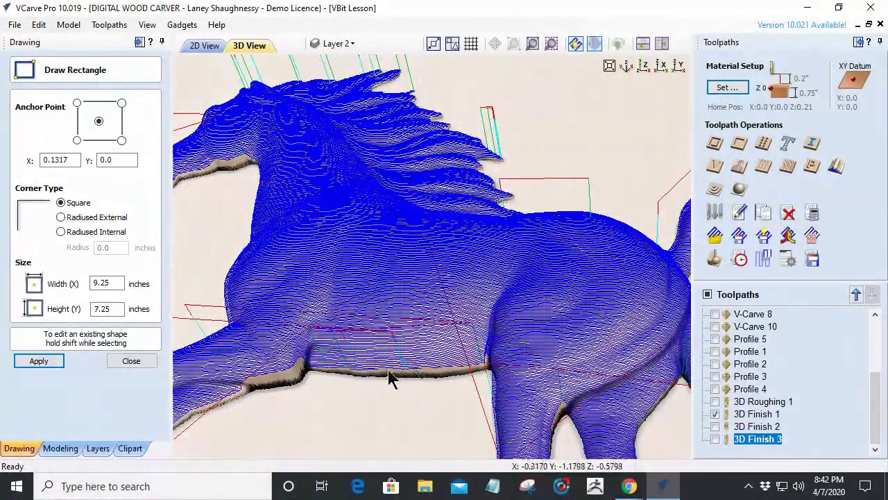
pyautogui.scroll(-2, 437, 295)
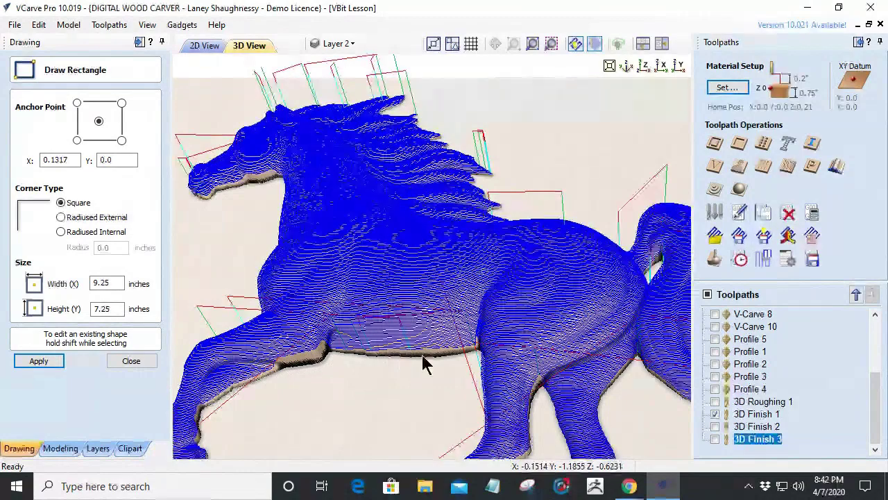
# Step: Swap the display from 3D Finish 1 to 3D Finish 2 to compare their passes, and hide 3D Finish 2
pyautogui.click(714, 414)
pyautogui.click(715, 426)
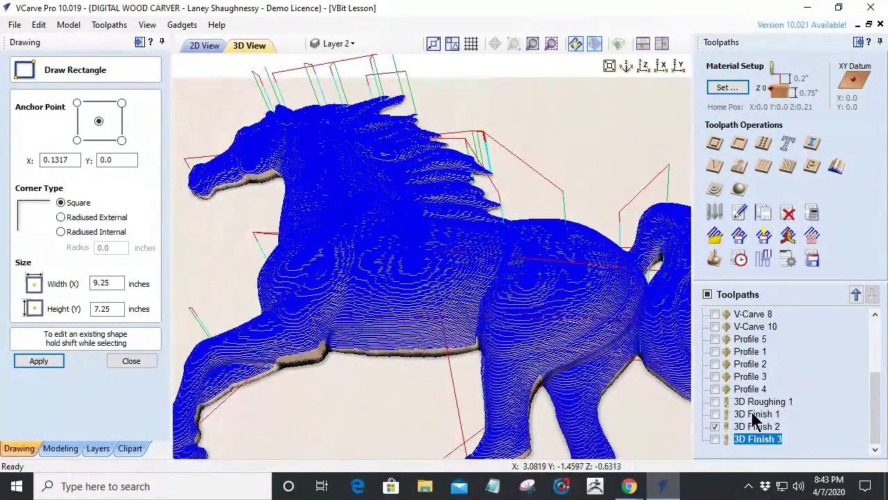
pyautogui.click(715, 425)
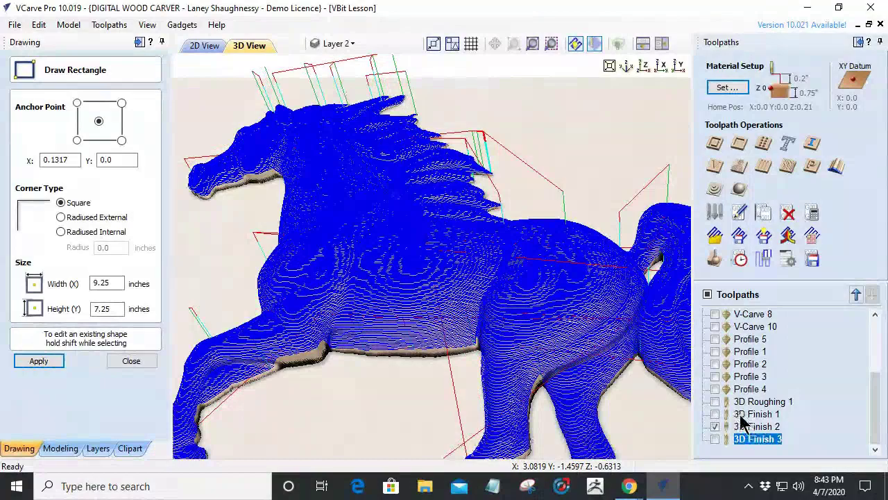
pyautogui.click(716, 426)
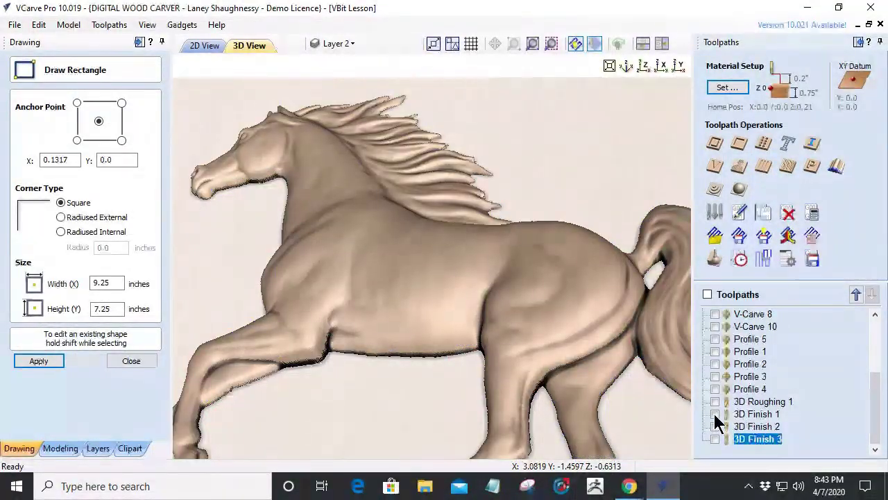
# Step: Examine the 3D Finish 1 passes close up along the horse's belly edge and replace them with those of 3D Finish 2
pyautogui.click(715, 414)
pyautogui.scroll(8, 373, 353)
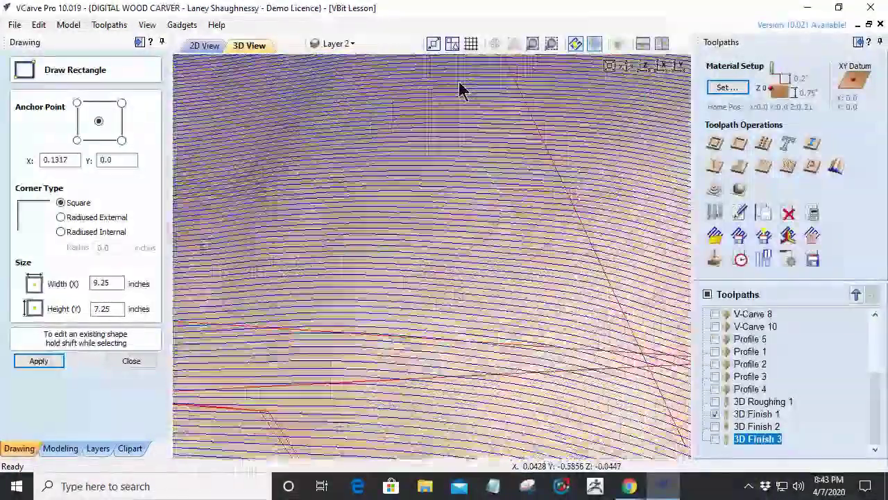
pyautogui.moveTo(459, 89); pyautogui.dragTo(270, 257)
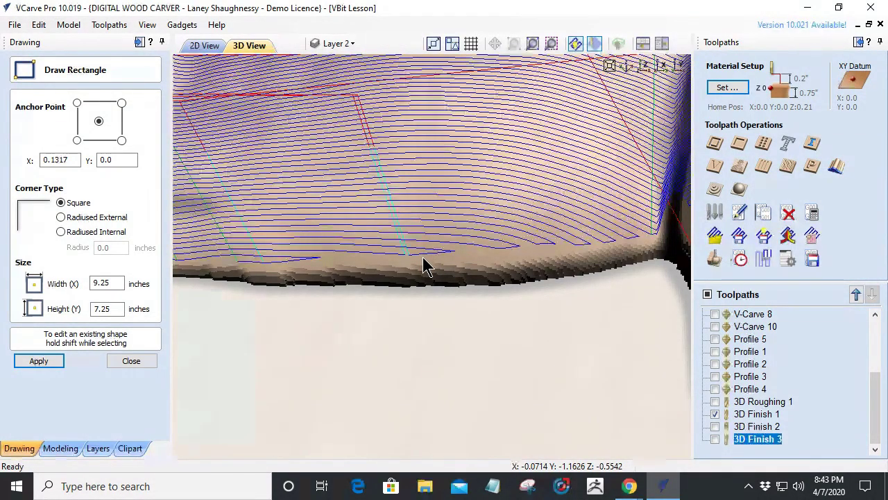
pyautogui.click(715, 414)
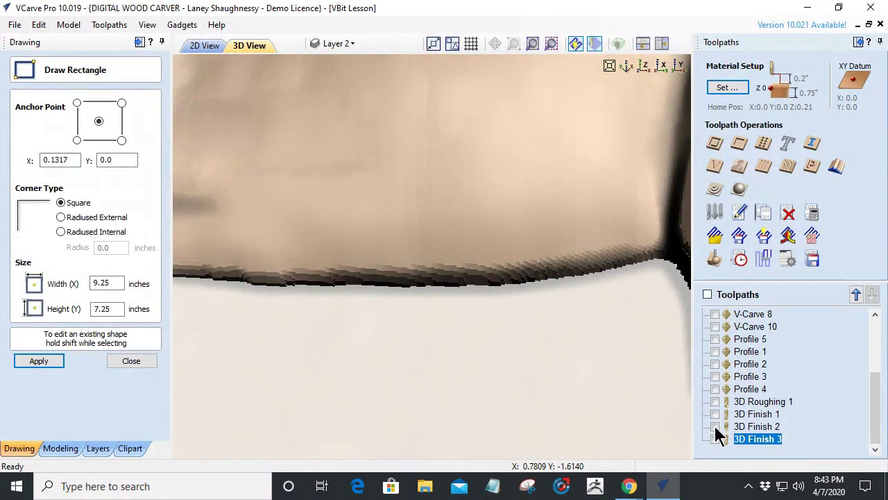
pyautogui.click(715, 427)
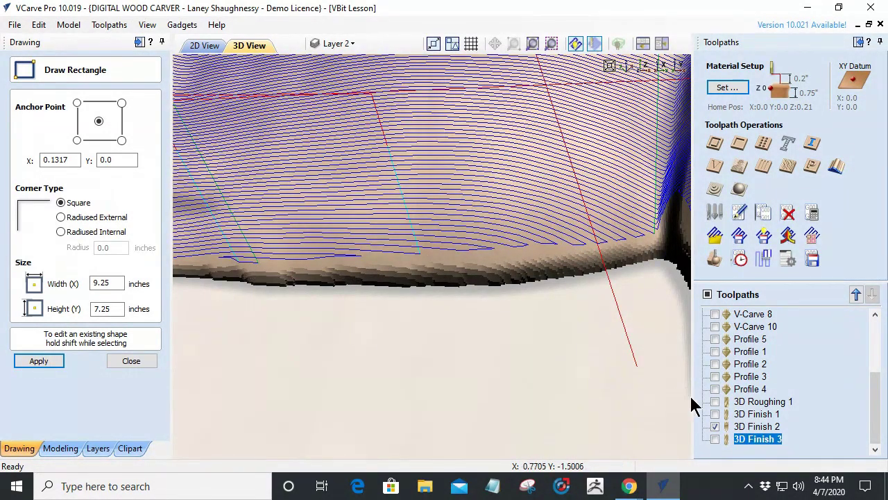
# Step: Display the 3D Finish 1 and 3D Finish 2 passes together and examine their line spacing at the belly edge
pyautogui.click(715, 414)
pyautogui.click(715, 426)
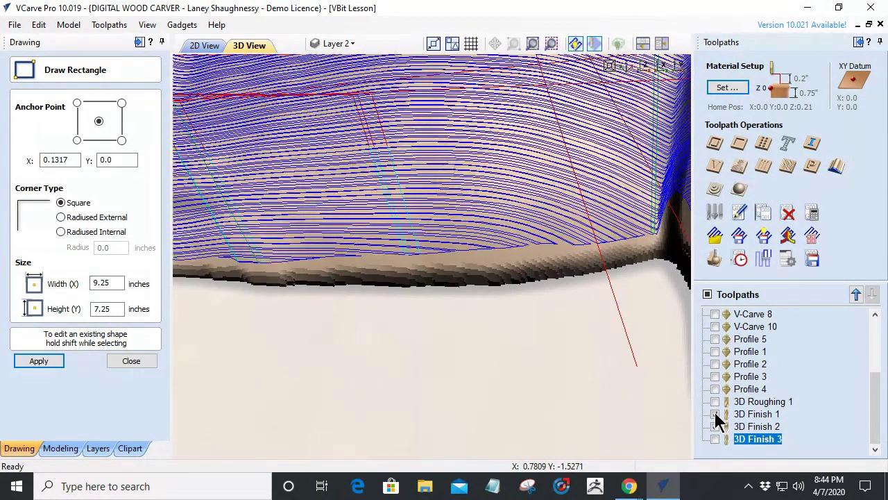
pyautogui.moveTo(405, 234); pyautogui.dragTo(438, 260)
pyautogui.scroll(3, 436, 260)
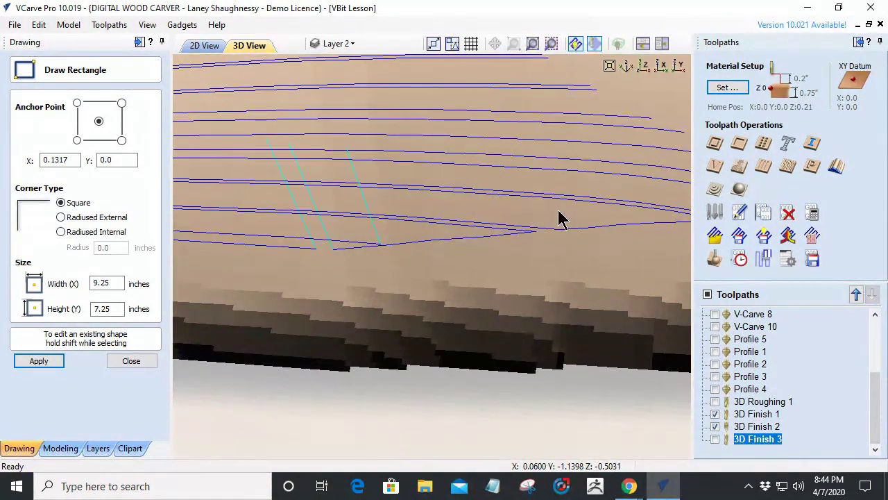
# Step: Alternate between the 3D Finish 2 passes alone and both sets at close range, leaving only 3D Finish 1 displayed
pyautogui.click(714, 426)
pyautogui.click(715, 414)
pyautogui.click(714, 426)
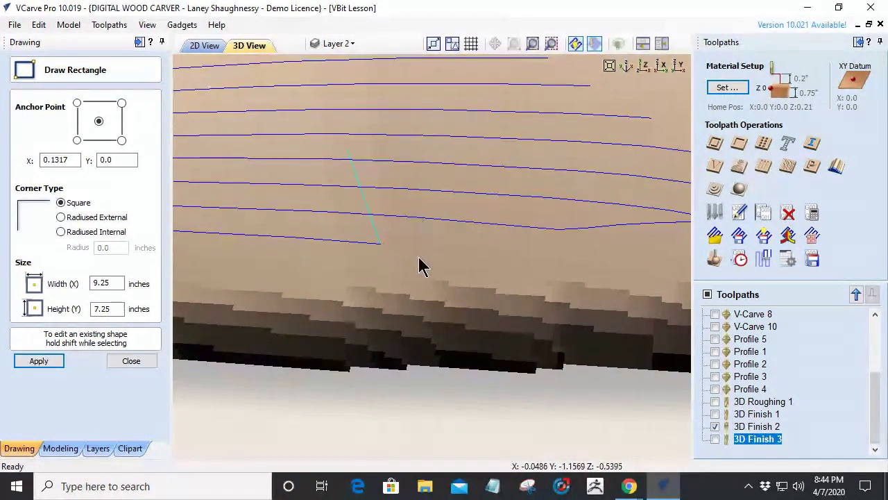
pyautogui.click(714, 426)
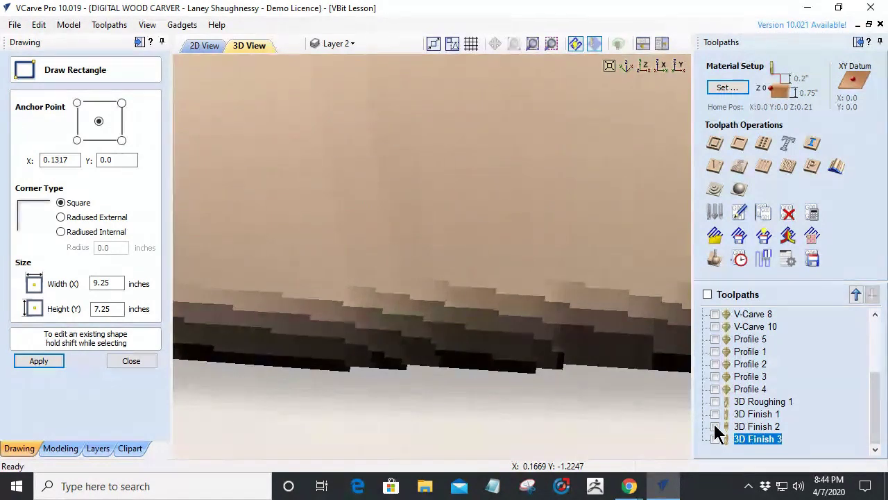
pyautogui.click(715, 425)
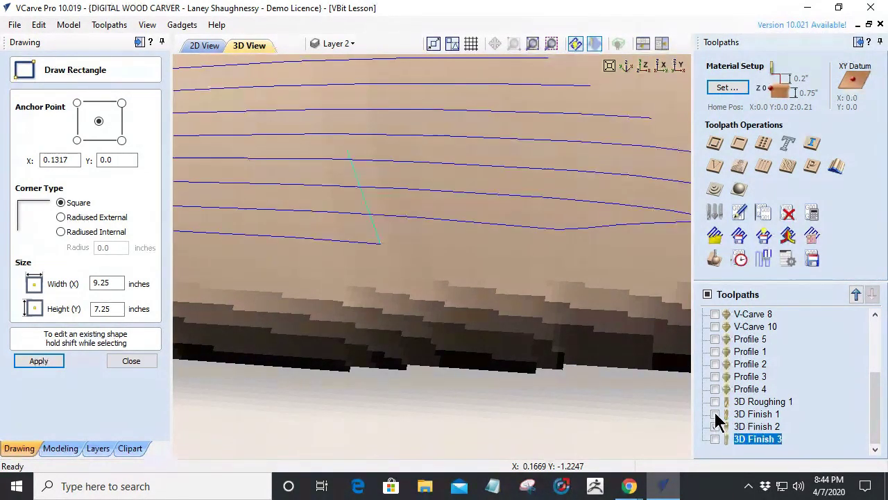
pyautogui.click(715, 414)
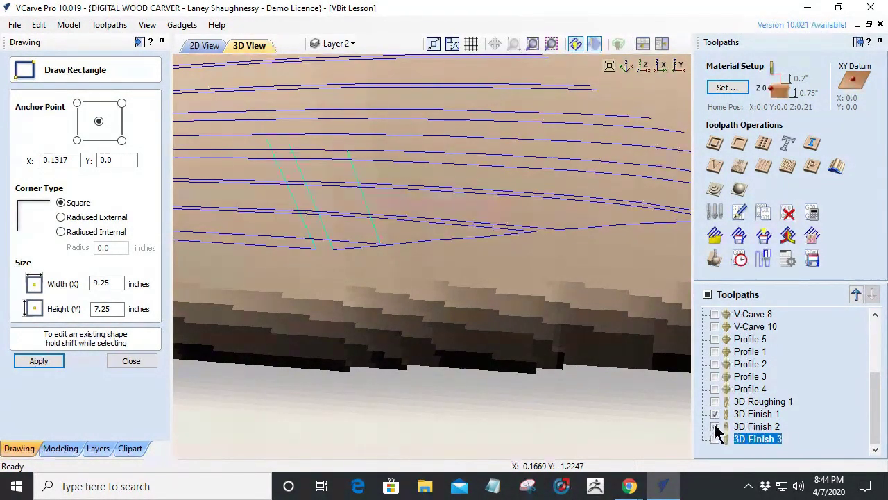
pyautogui.click(716, 426)
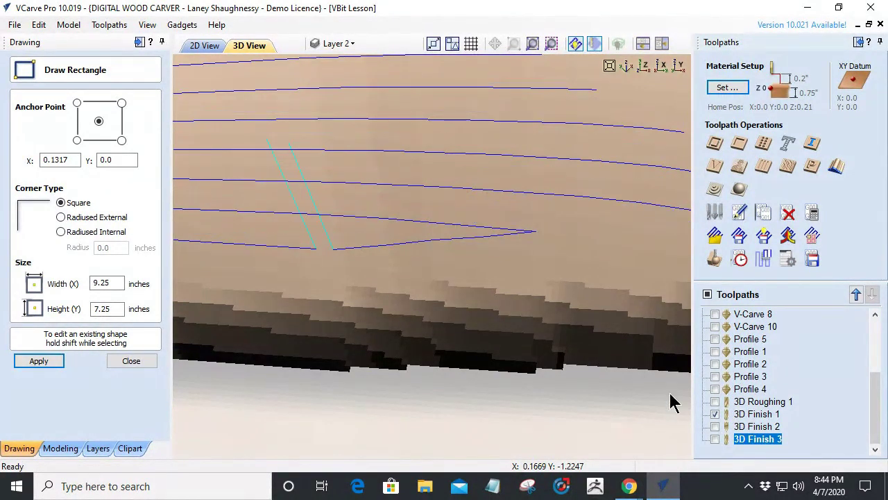
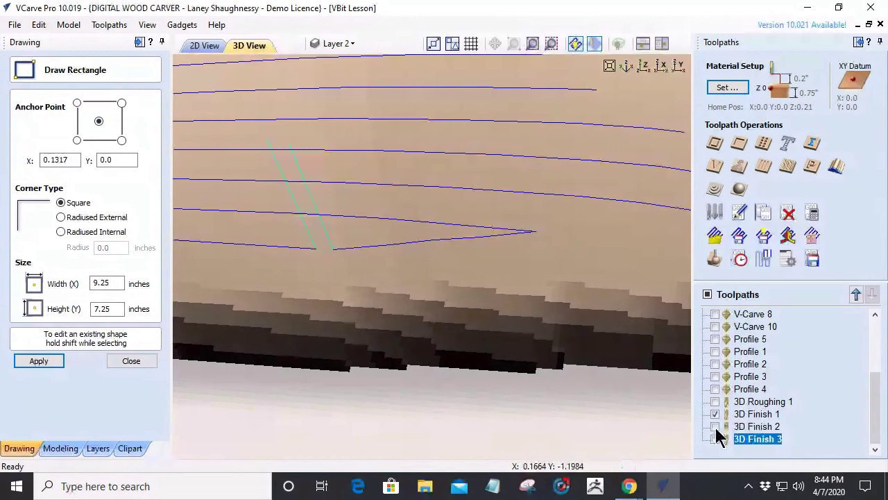
# Step: Review the tool, machining boundary and strategy settings of a new 3D finish toolpath and close it without calculating
pyautogui.click(739, 188)
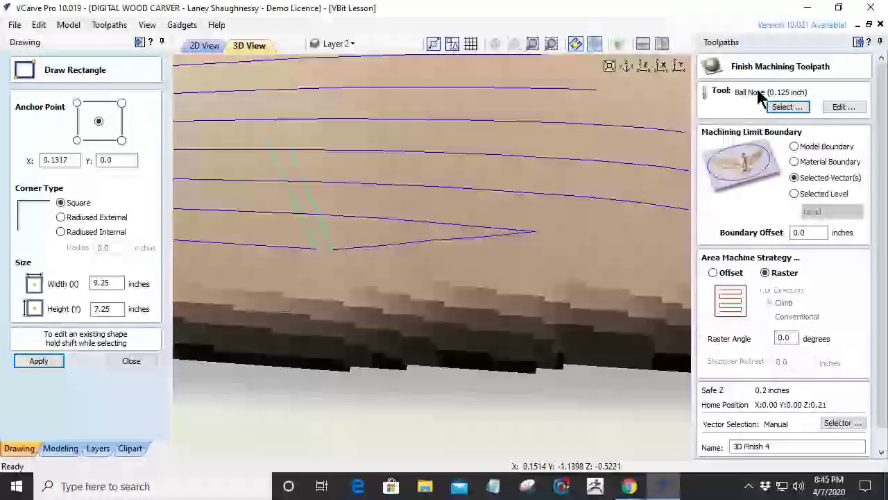
pyautogui.scroll(-1, 862, 399)
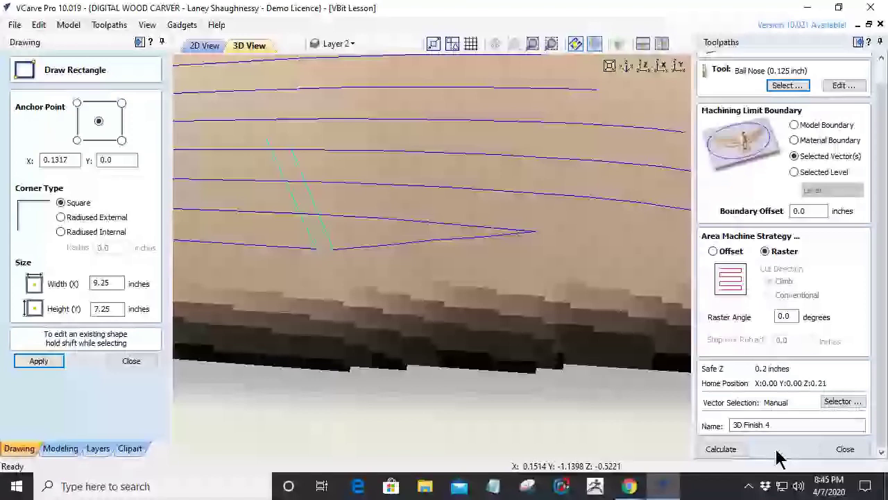
pyautogui.click(826, 452)
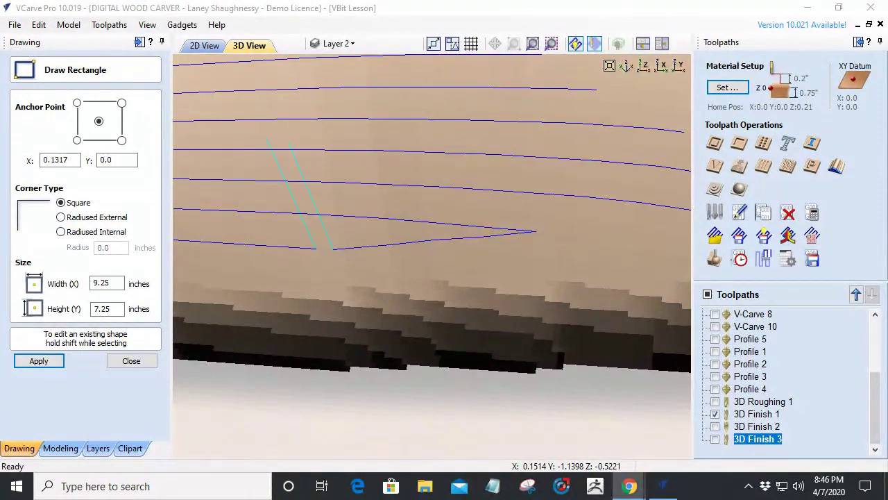
# Step: Select 3D Finish 1, view the whole carved horse in the toolpath preview, and leave the preview
pyautogui.click(755, 413)
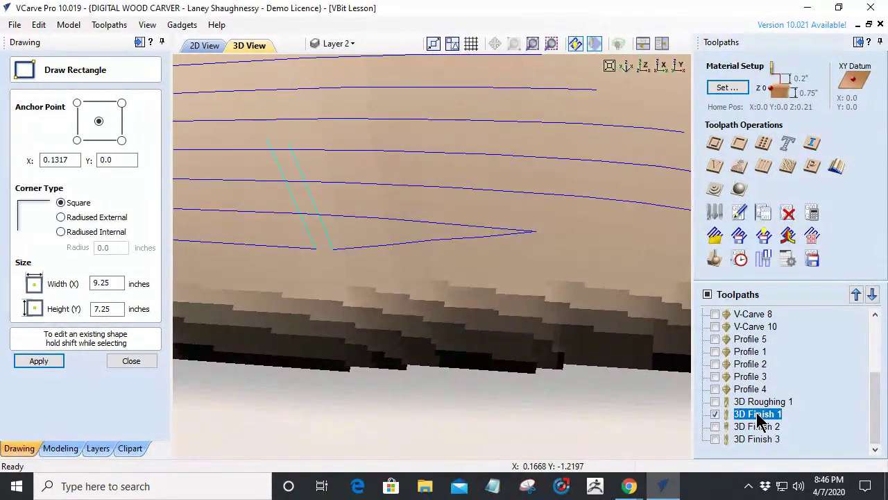
pyautogui.click(713, 260)
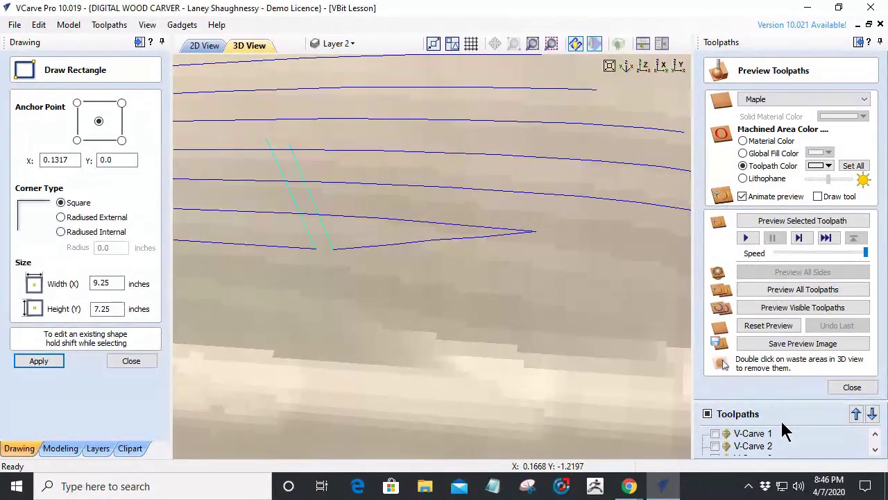
pyautogui.moveTo(659, 213); pyautogui.dragTo(457, 132)
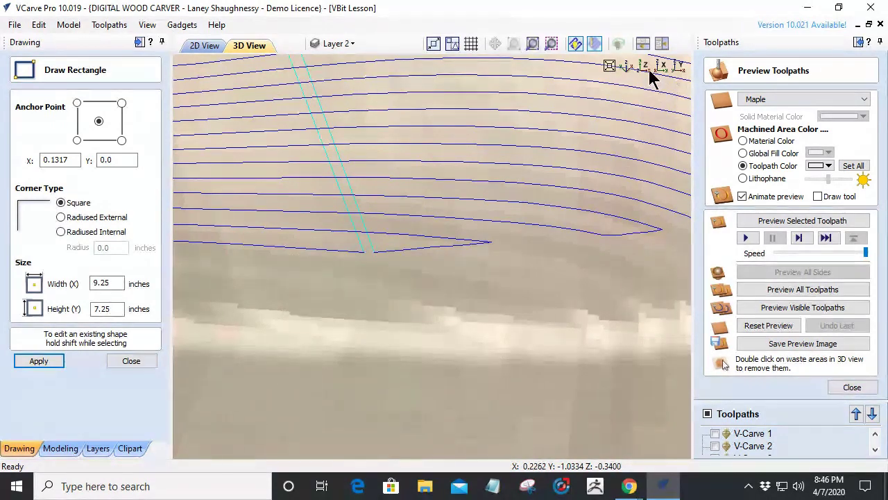
pyautogui.click(613, 66)
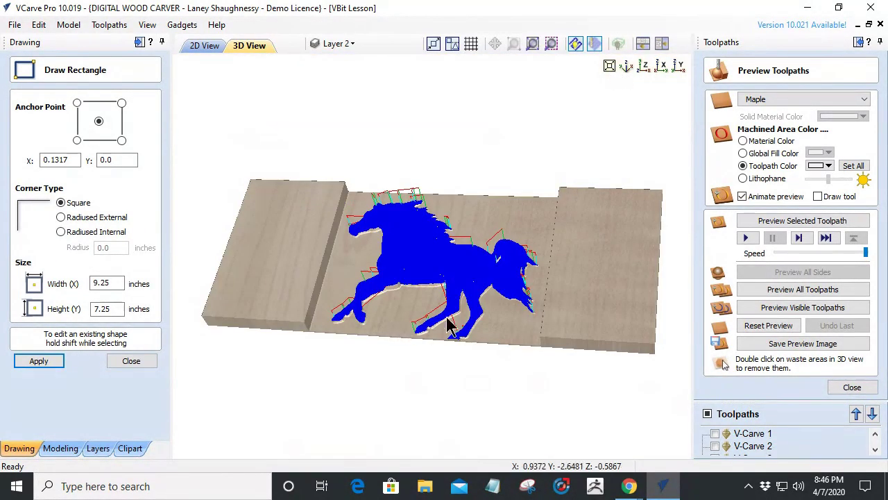
pyautogui.scroll(3, 404, 287)
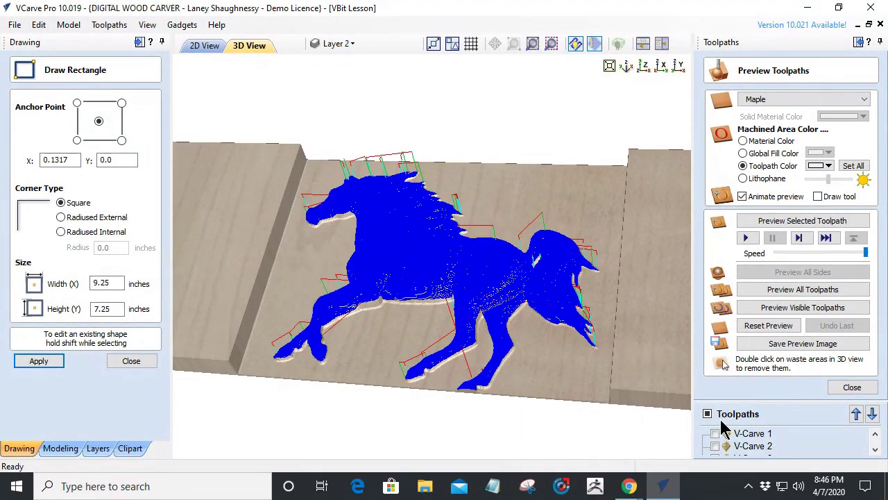
pyautogui.click(852, 387)
pyautogui.click(763, 425)
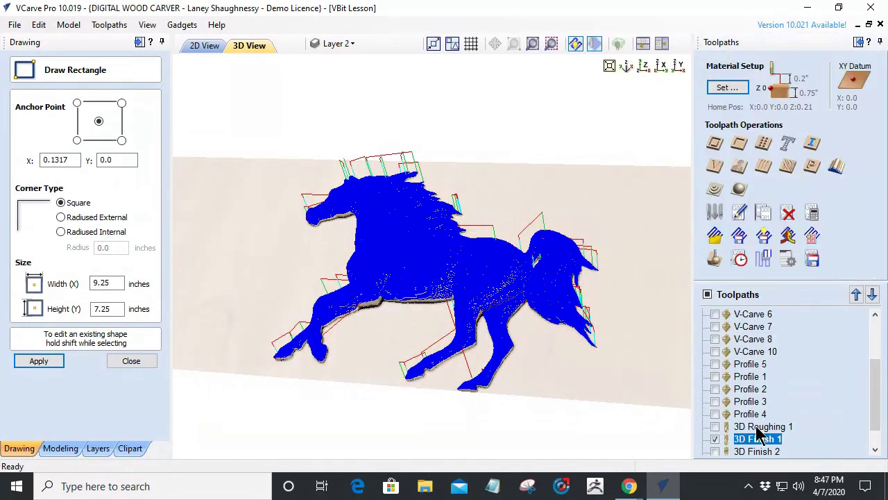
pyautogui.click(738, 188)
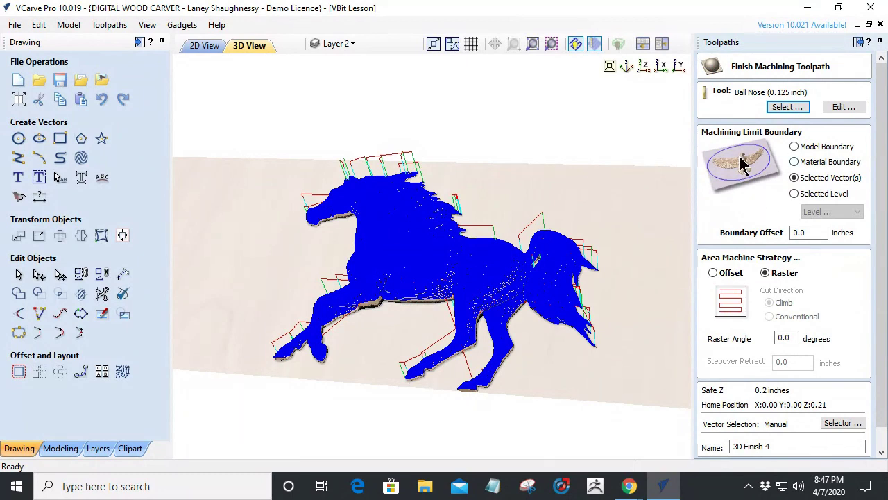
pyautogui.scroll(-1, 880, 368)
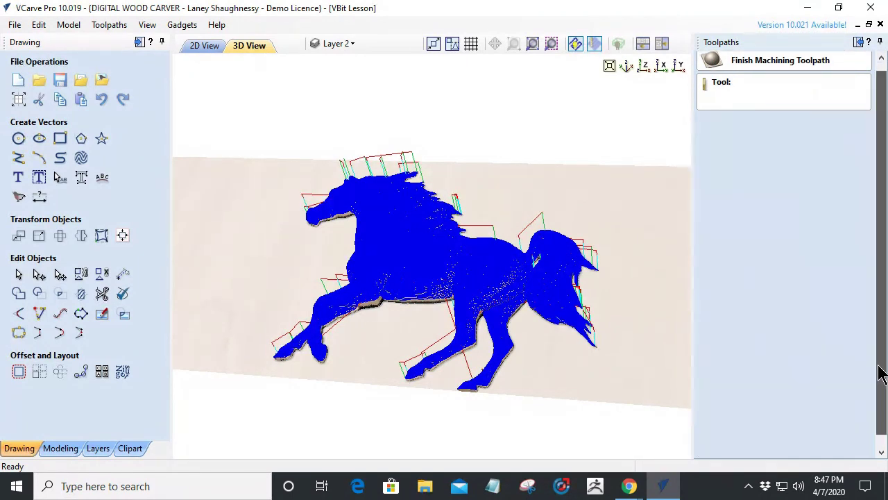
pyautogui.click(845, 449)
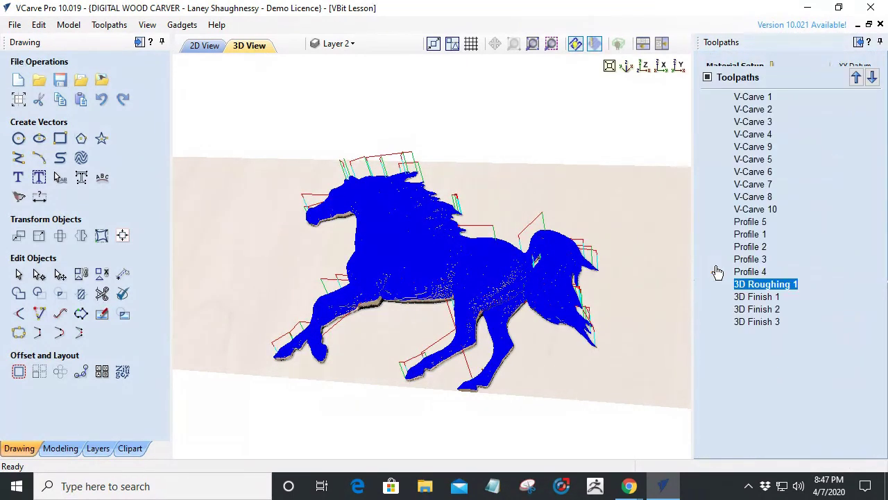
# Step: Set the machined area color of the 3D Finish 1 toolpath to red in the toolpath preview
pyautogui.scroll(-3, 738, 443)
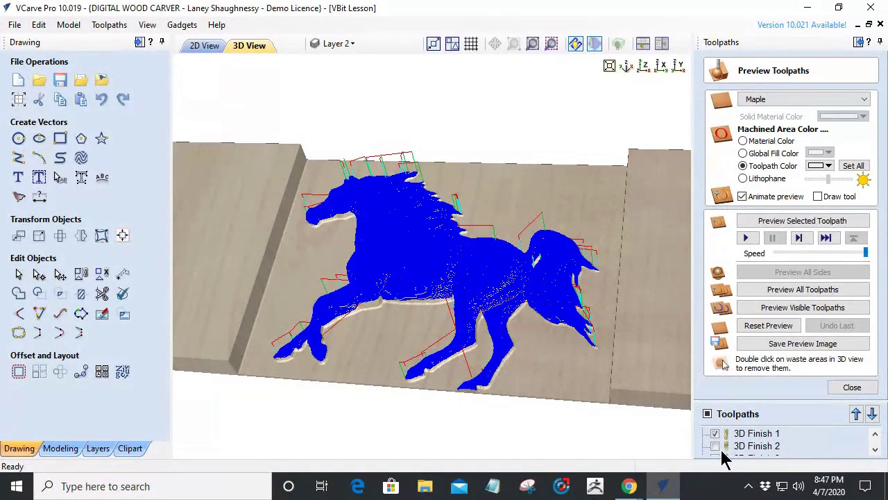
pyautogui.scroll(1, 722, 451)
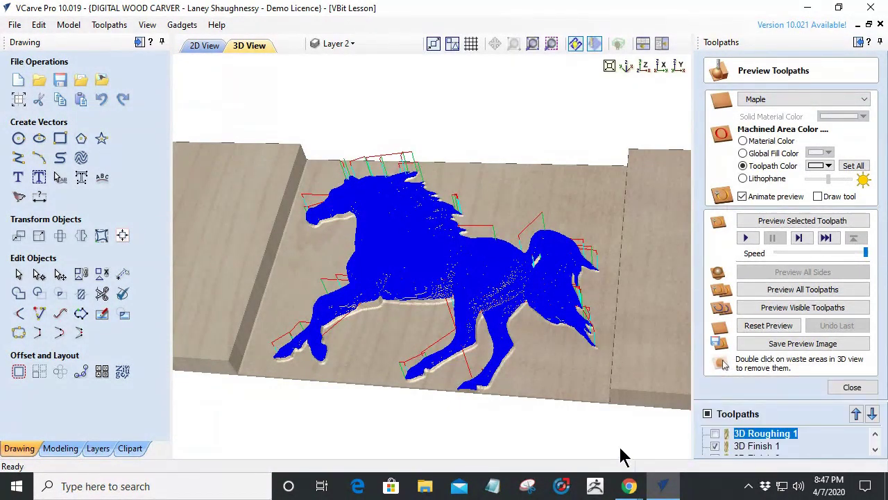
pyautogui.click(754, 446)
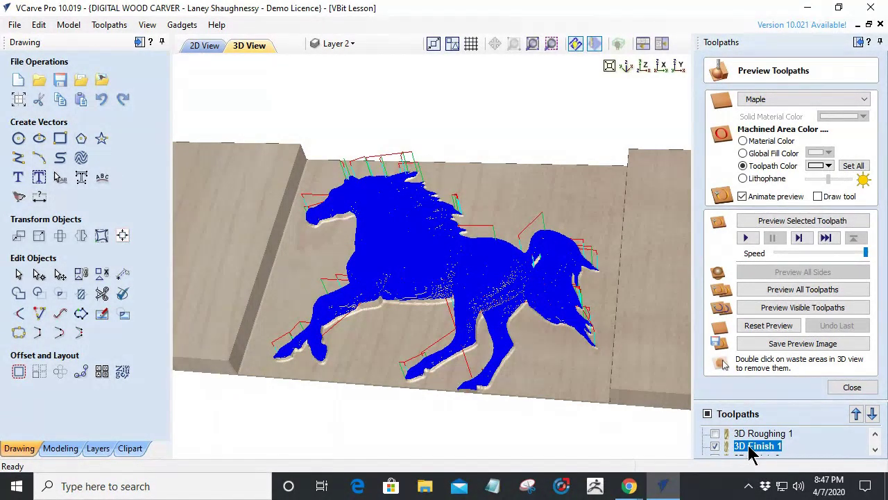
pyautogui.click(828, 166)
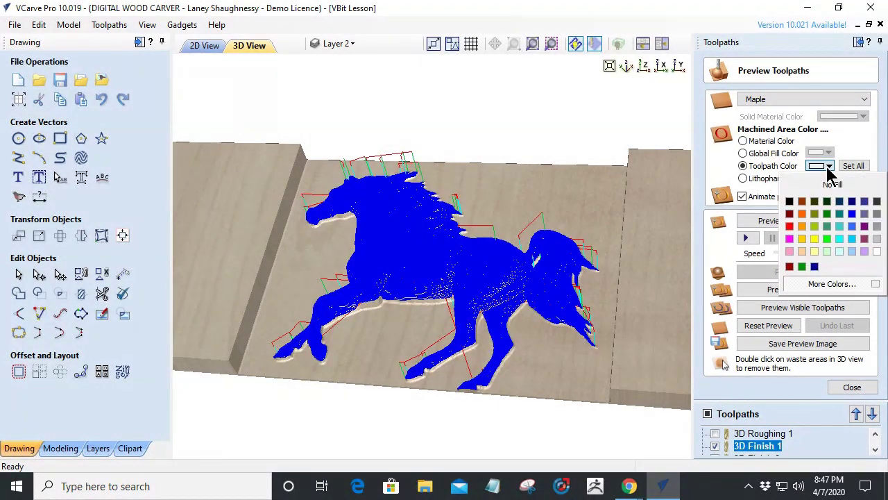
pyautogui.click(789, 226)
pyautogui.scroll(-1, 749, 450)
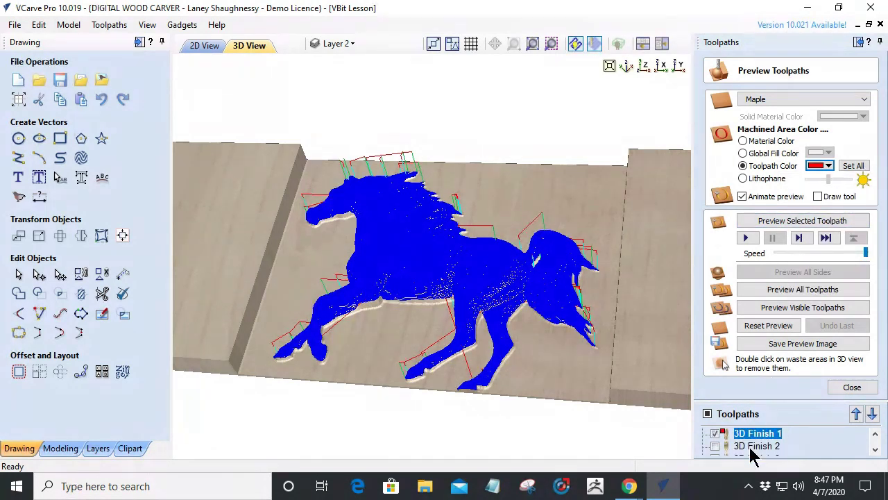
# Step: Display 3D Finish 2 in place of 3D Finish 1 and set its machined area color to bright green
pyautogui.click(749, 447)
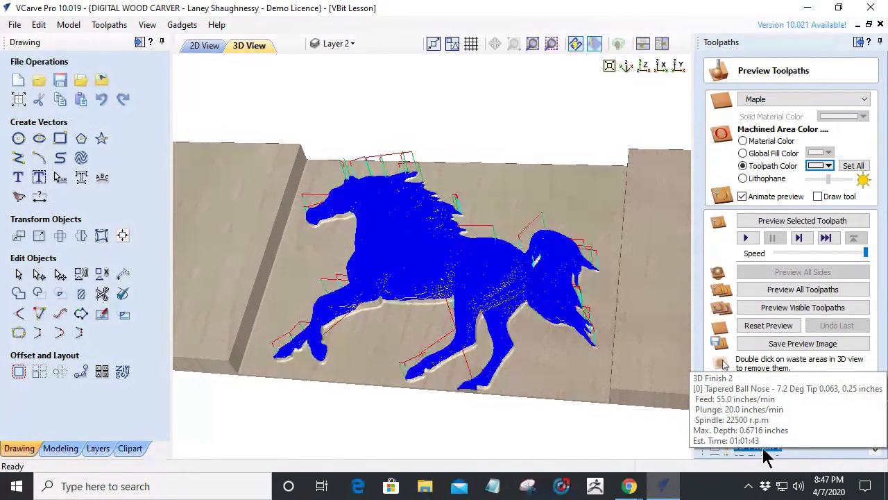
pyautogui.click(715, 433)
pyautogui.click(825, 167)
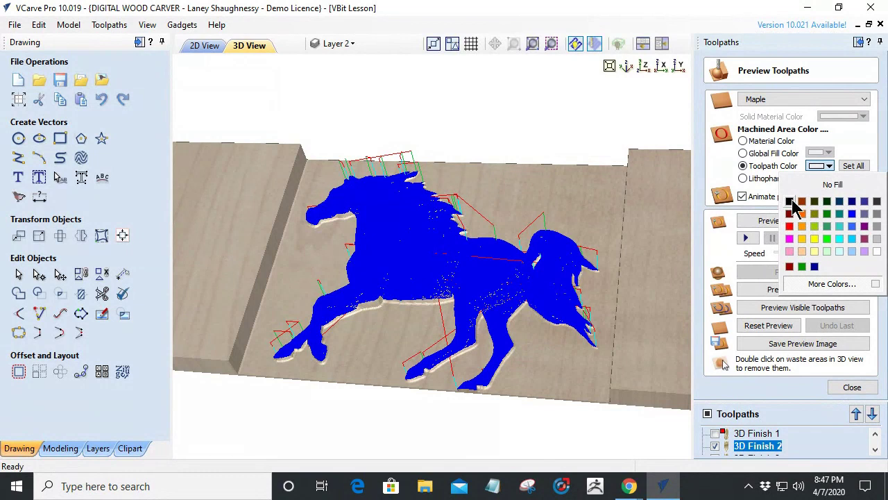
pyautogui.click(827, 239)
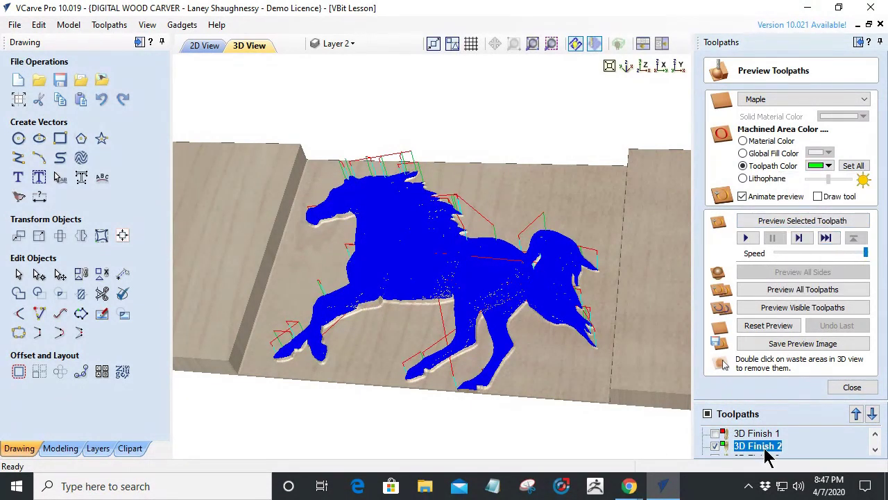
# Step: Display 3D Finish 1 alongside 3D Finish 2 and reset the preview to an uncut board
pyautogui.click(715, 433)
pyautogui.click(768, 326)
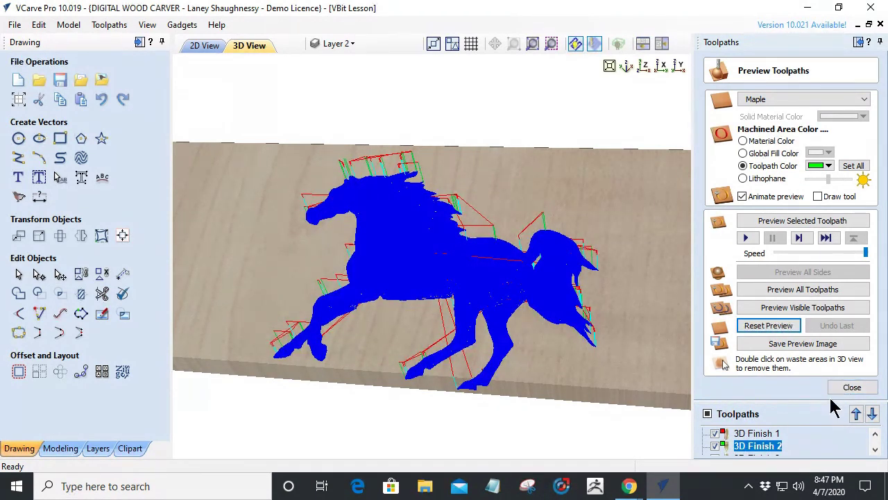
# Step: Edit 3D Finish 1 to use the selected rectangle around the horse as its machining limit boundary and recalculate it
pyautogui.click(746, 435)
pyautogui.doubleClick(746, 435)
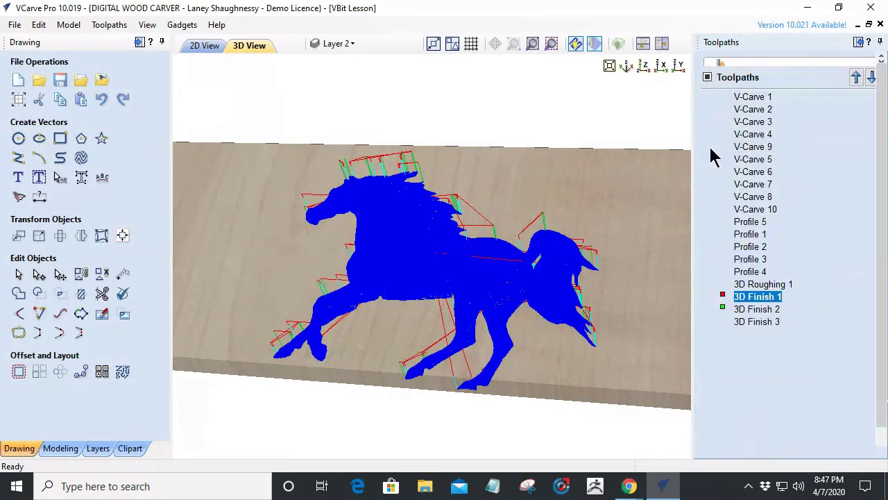
pyautogui.click(793, 178)
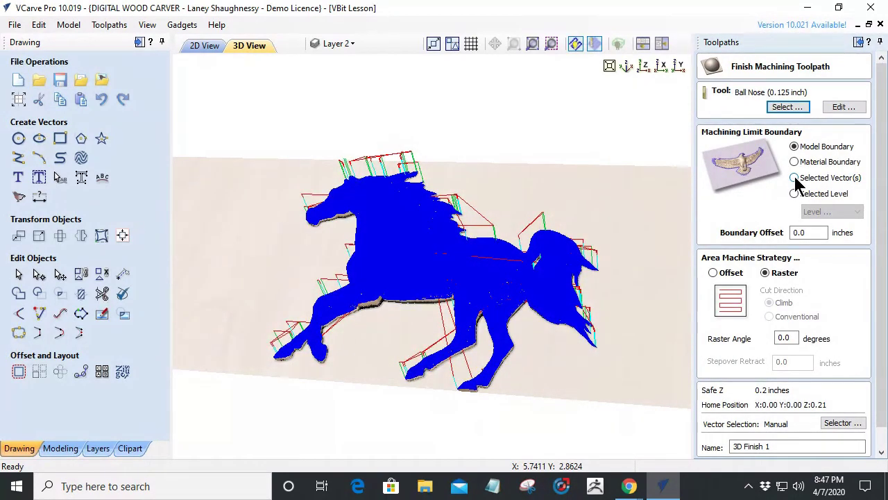
pyautogui.click(199, 48)
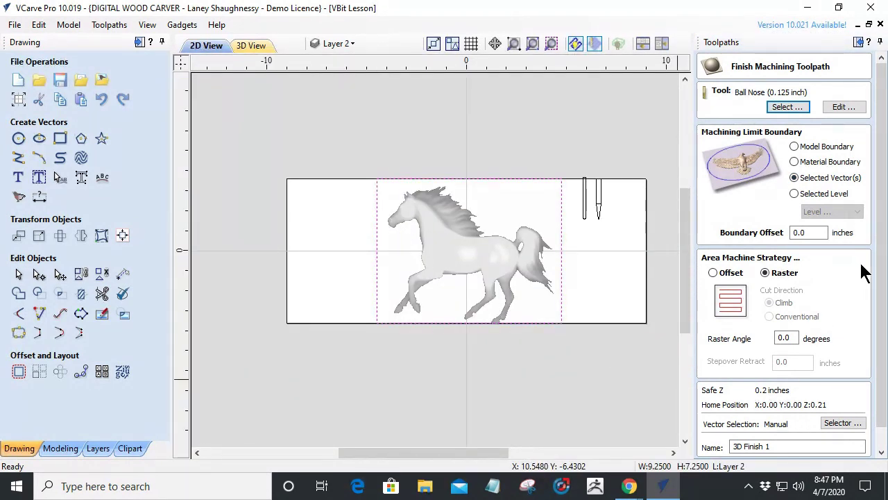
pyautogui.scroll(-1, 867, 277)
pyautogui.click(734, 449)
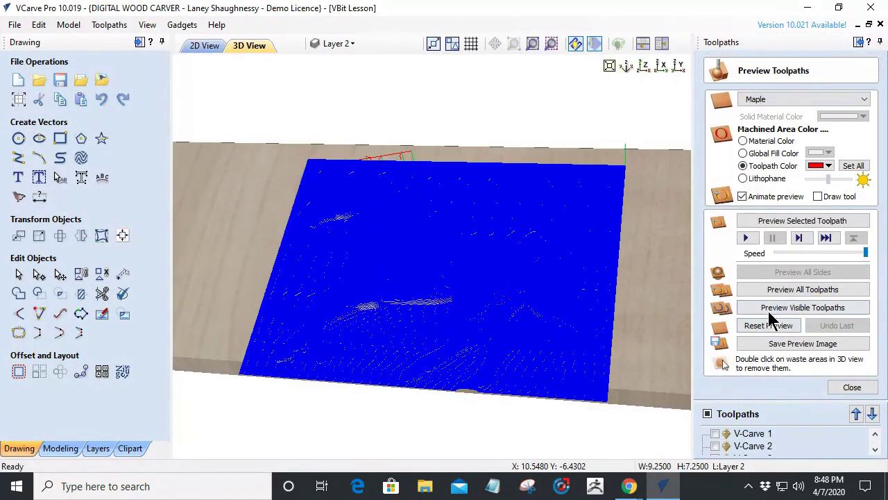
# Step: Preview the visible toolpaths and examine the red and green machined areas on the horse's body
pyautogui.click(804, 309)
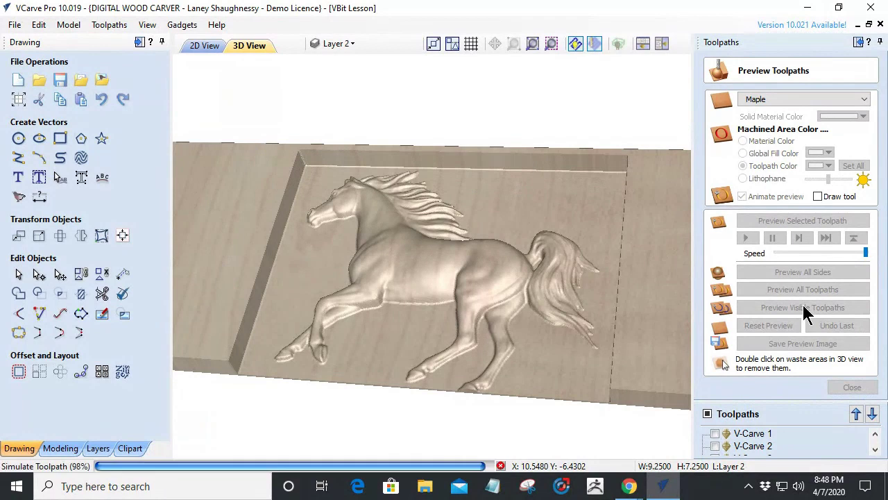
pyautogui.click(805, 309)
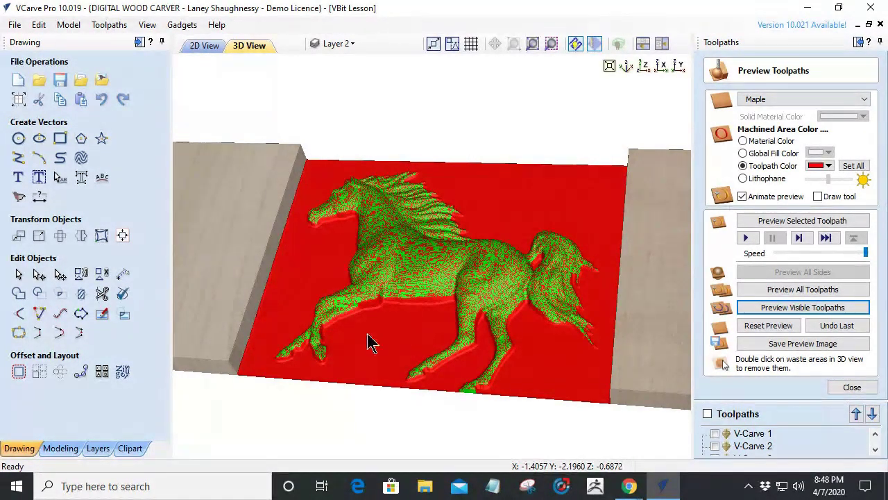
pyautogui.moveTo(422, 322); pyautogui.dragTo(416, 340)
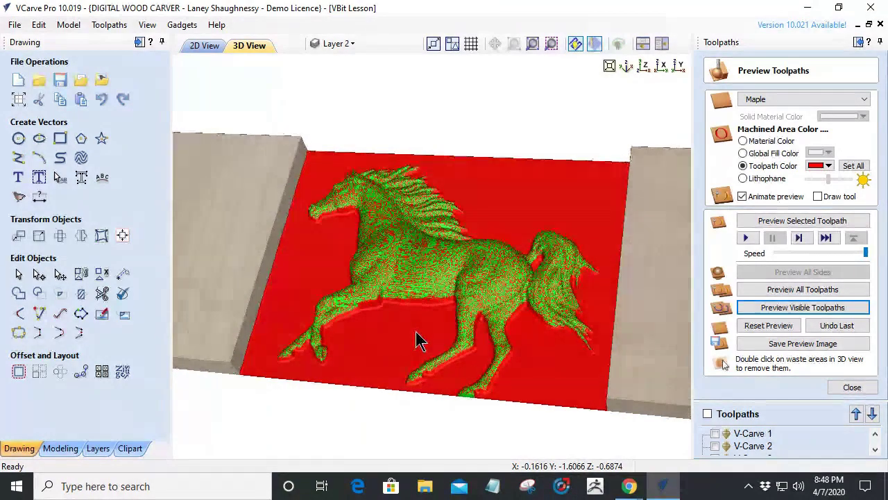
pyautogui.scroll(5, 417, 312)
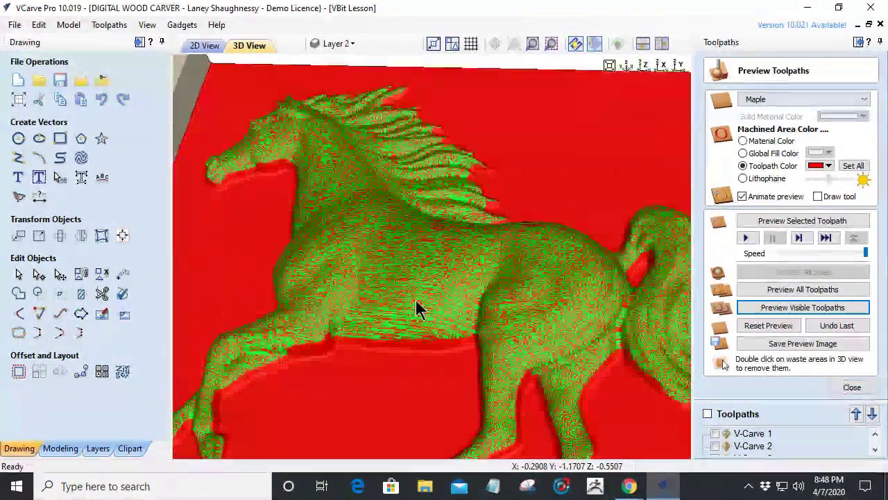
pyautogui.scroll(3, 402, 324)
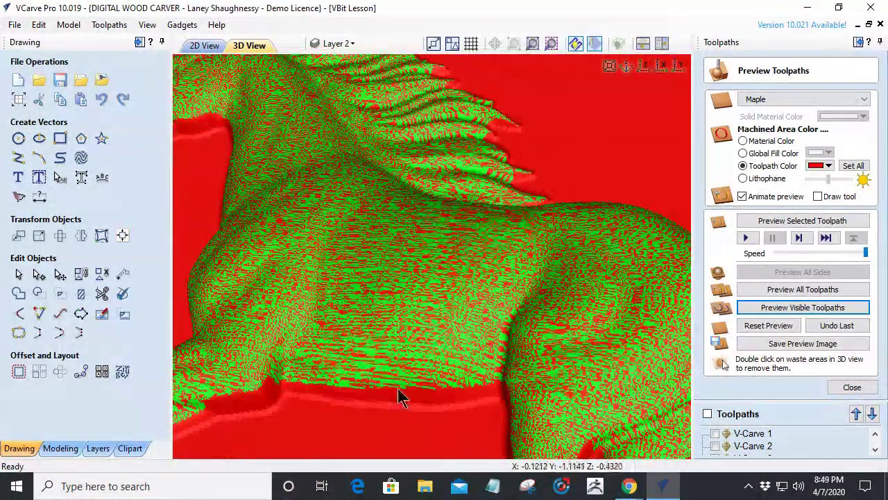
pyautogui.moveTo(398, 448); pyautogui.dragTo(400, 417)
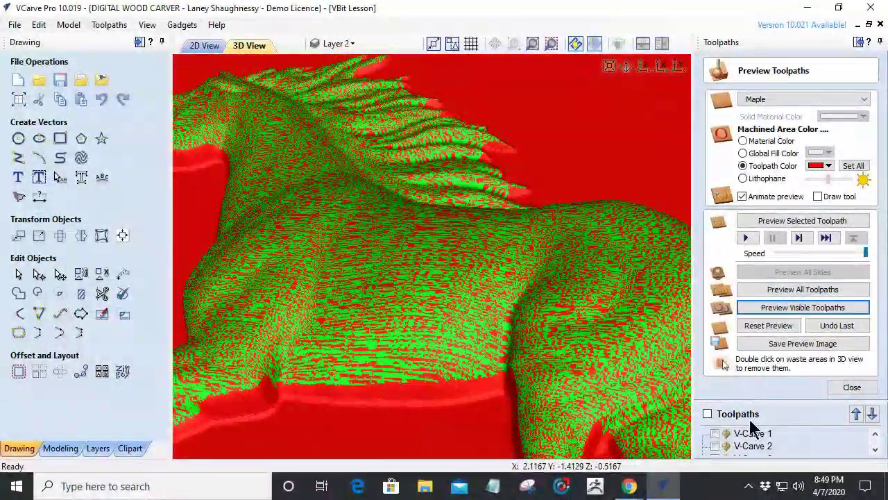
# Step: Examine the machined colors along the tips of the horse's mane and on the surrounding background
pyautogui.scroll(5, 725, 443)
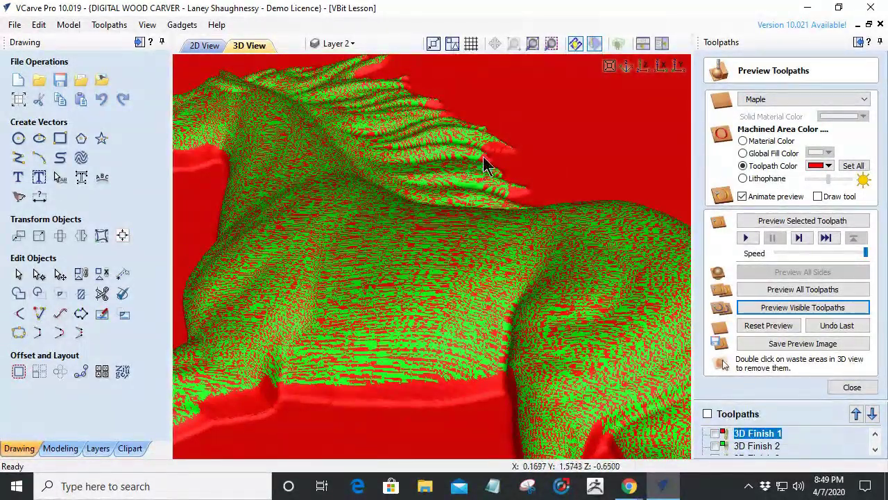
pyautogui.scroll(3, 485, 163)
pyautogui.scroll(-5, 484, 166)
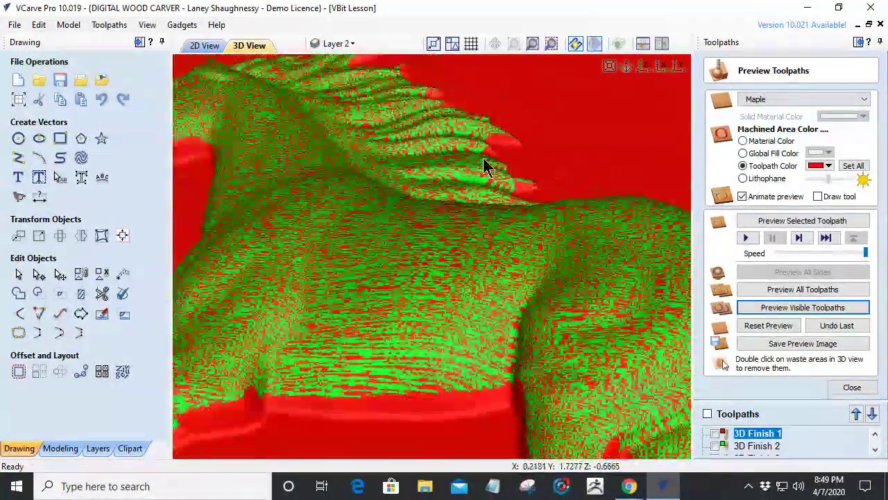
pyautogui.scroll(-3, 484, 166)
pyautogui.moveTo(484, 169); pyautogui.dragTo(382, 386)
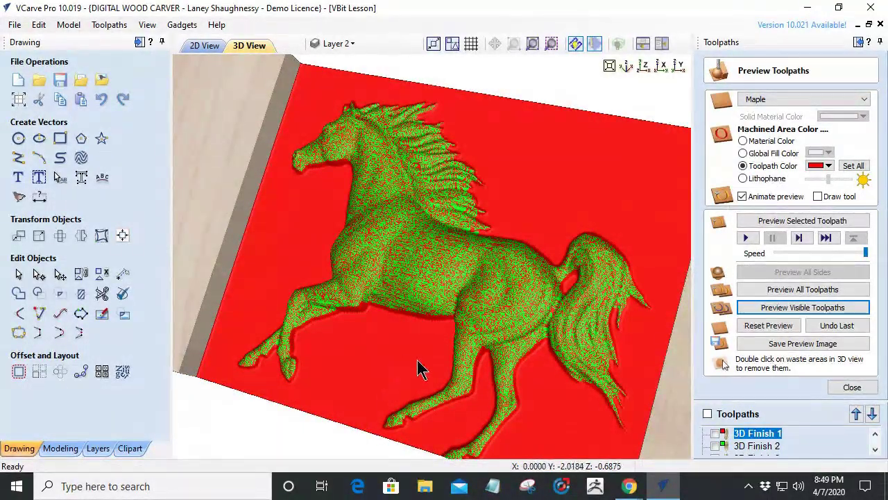
# Step: Examine the red and green cut pattern on the horse's flank up close, then inspect the whole carved horse
pyautogui.scroll(5, 437, 316)
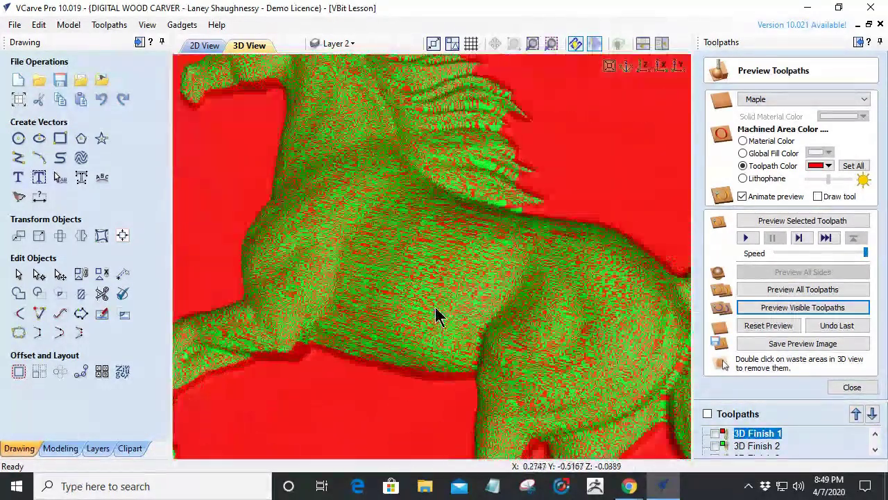
pyautogui.scroll(2, 437, 315)
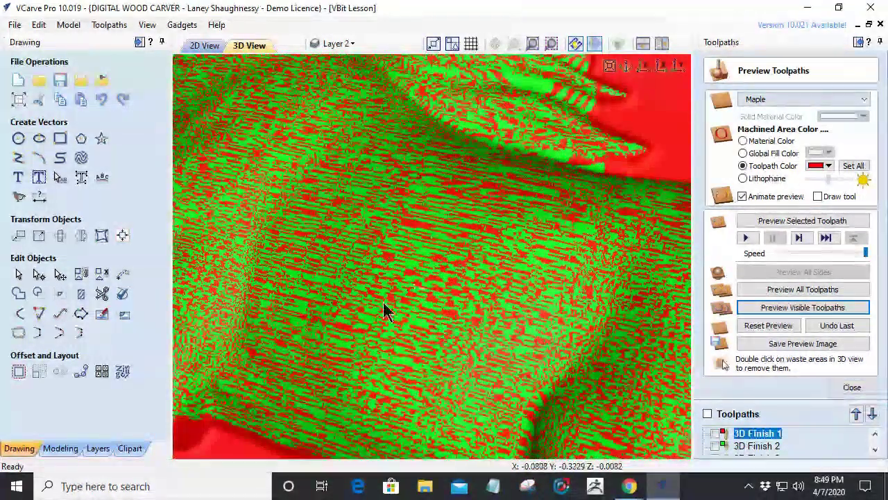
pyautogui.scroll(1, 409, 258)
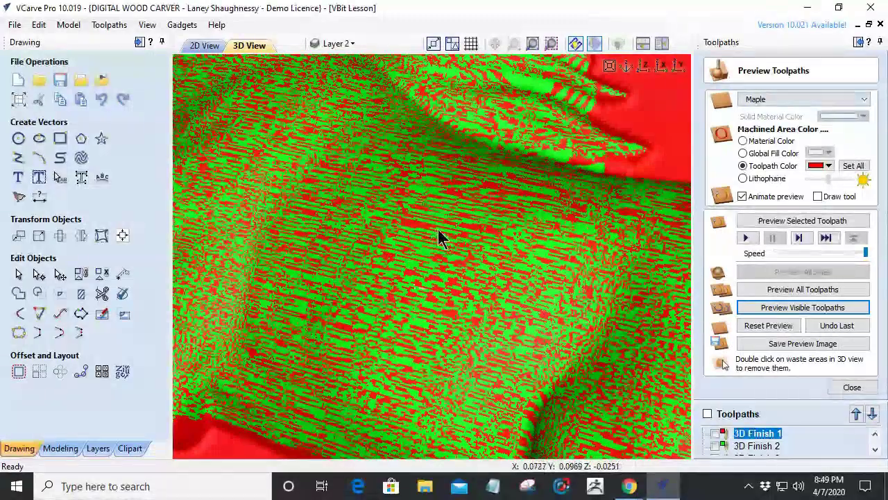
pyautogui.scroll(-2, 308, 347)
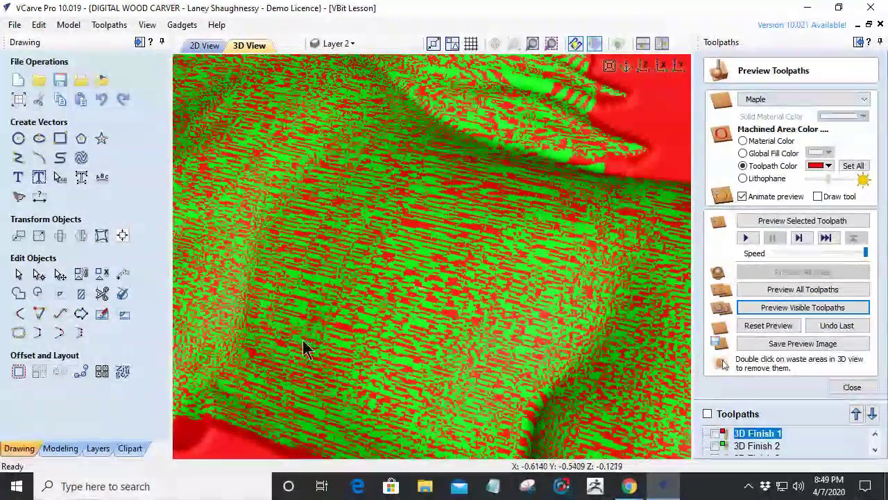
pyautogui.scroll(-2, 545, 356)
pyautogui.scroll(-2, 545, 357)
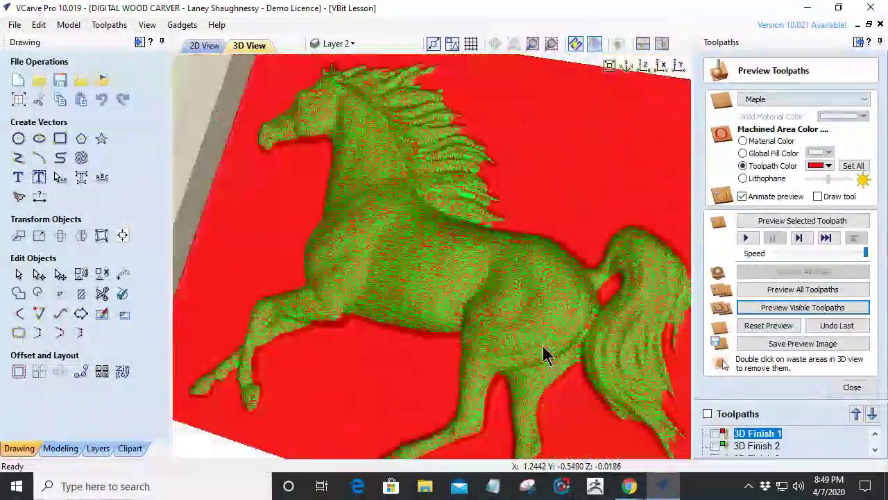
pyautogui.scroll(-2, 542, 355)
pyautogui.moveTo(542, 362); pyautogui.dragTo(625, 444)
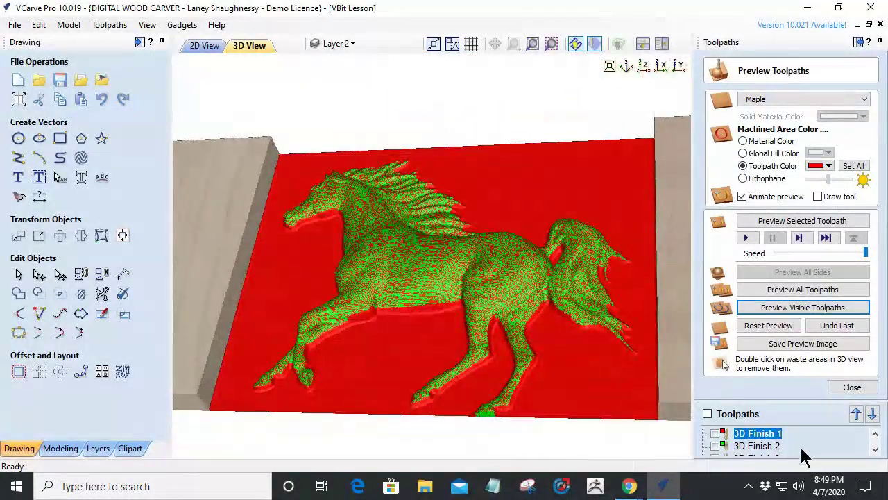
# Step: Reset the toolpath preview to an uncut board, leave it, and open 3D Finish 1 for editing
pyautogui.click(768, 326)
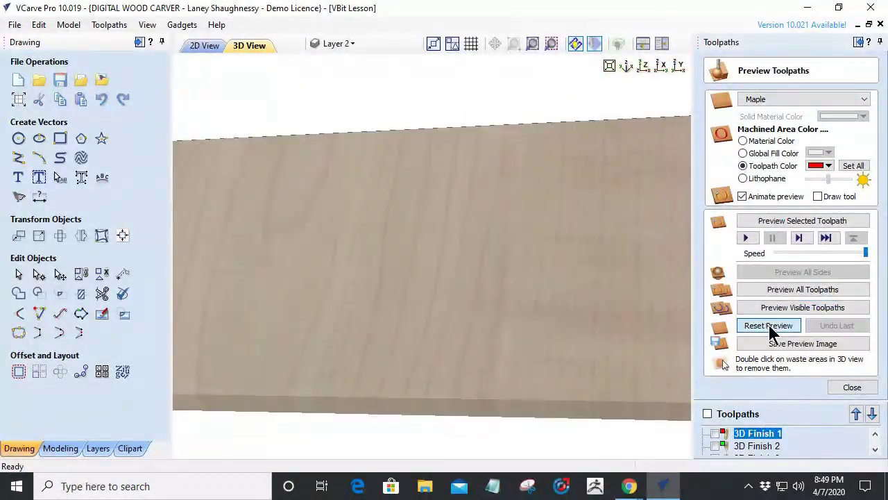
pyautogui.click(853, 387)
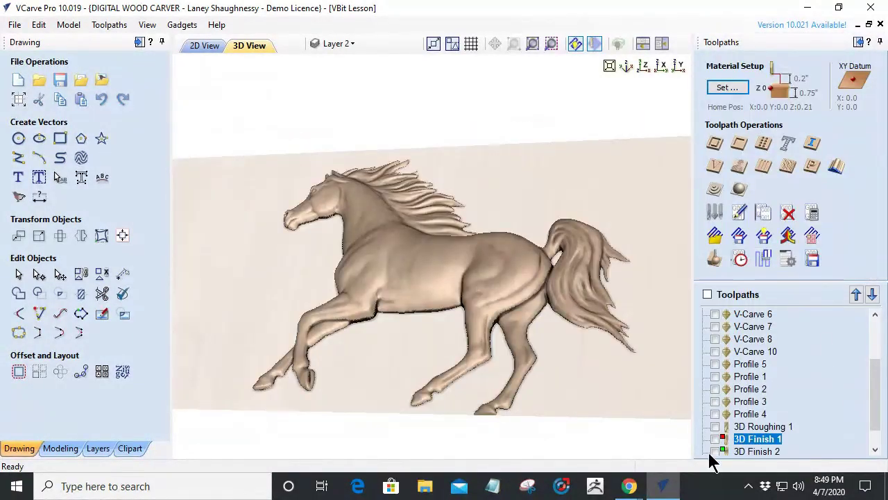
pyautogui.doubleClick(763, 439)
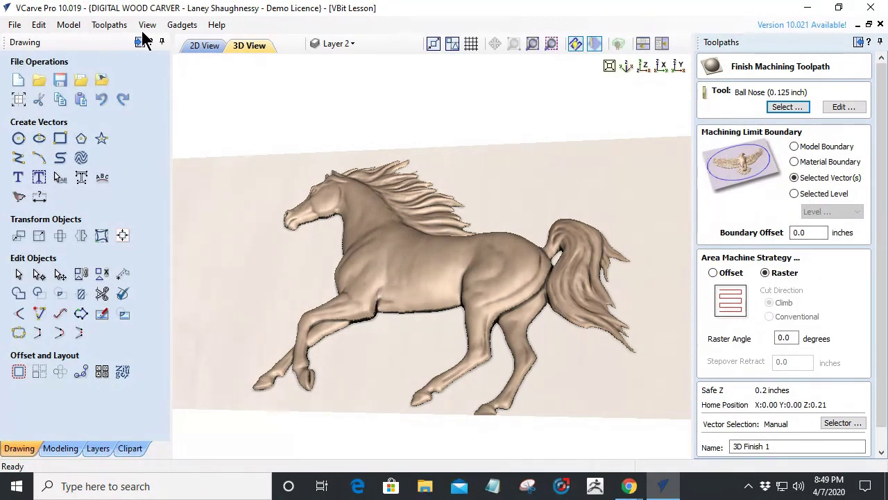
# Step: Clear the horse and all vectors from the 2D drawing and close the 3D Finish 1 settings
pyautogui.click(202, 47)
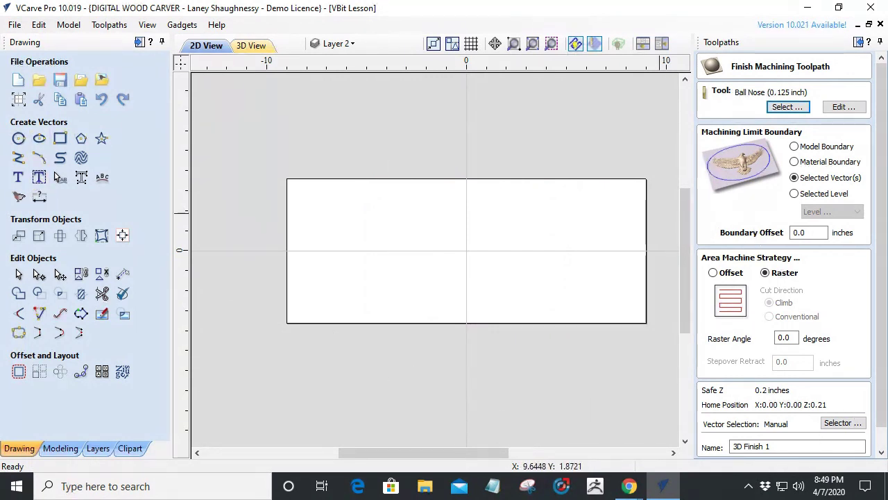
pyautogui.scroll(-3, 784, 312)
pyautogui.click(855, 452)
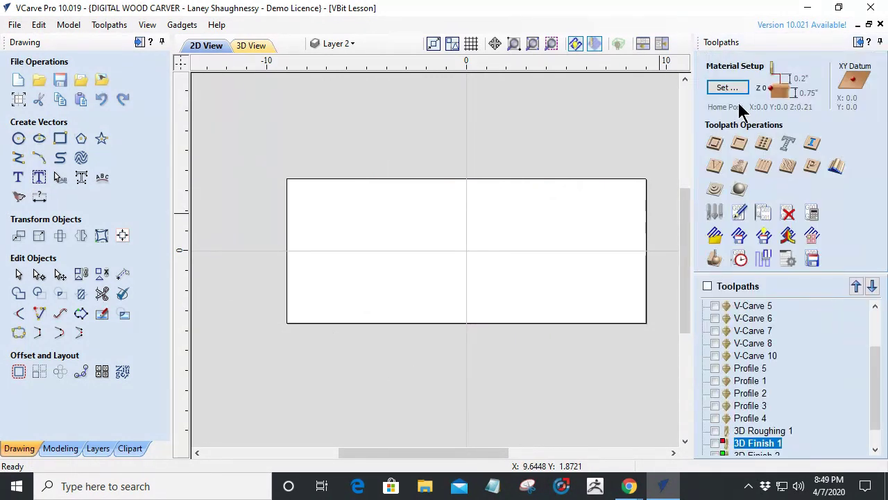
# Step: Start a V-Carve / Engraving toolpath, enable clearance tools, and open the clearance tool selection
pyautogui.click(714, 167)
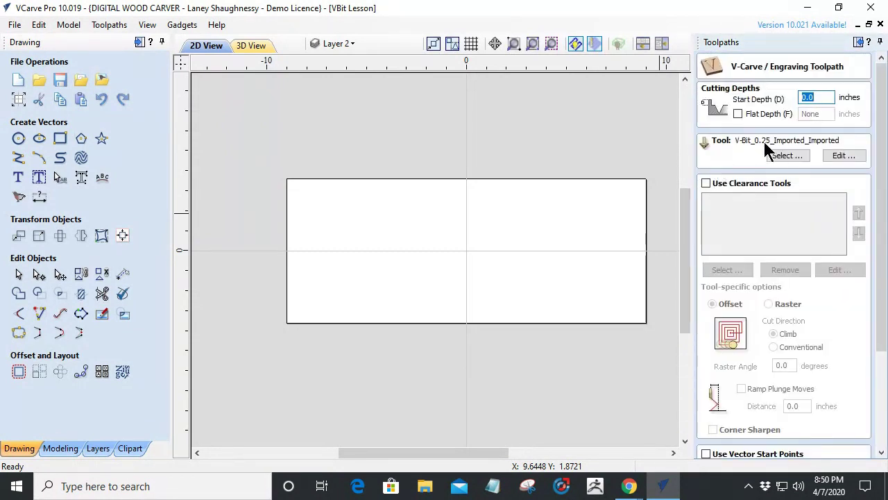
pyautogui.click(706, 183)
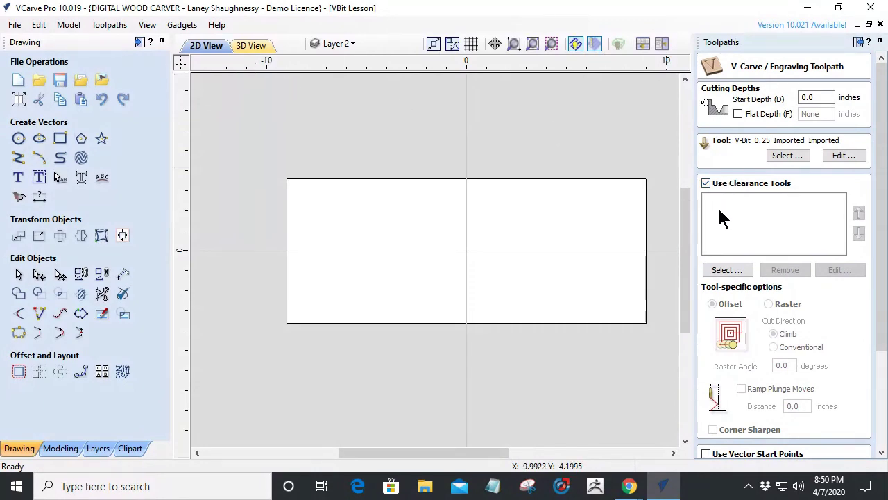
pyautogui.click(726, 274)
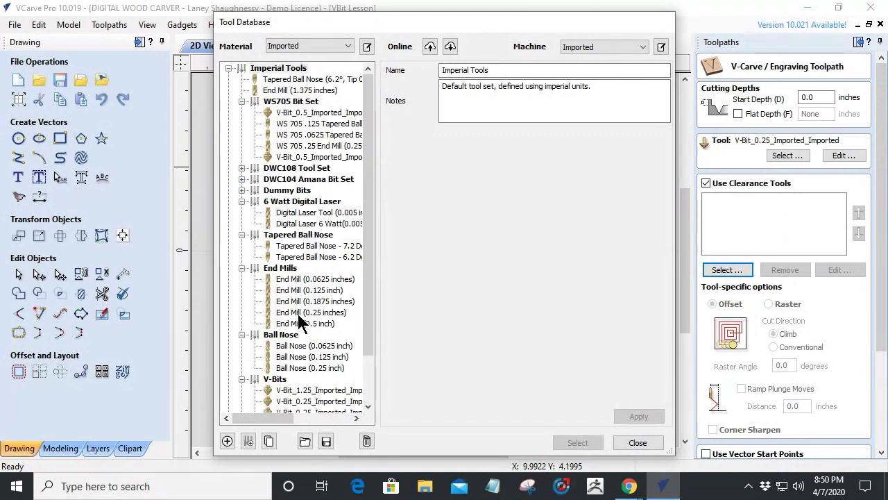
# Step: View the 0.25 inch end mill and the toolpath's V-bit in the tool database, closing it without choosing a tool
pyautogui.click(269, 313)
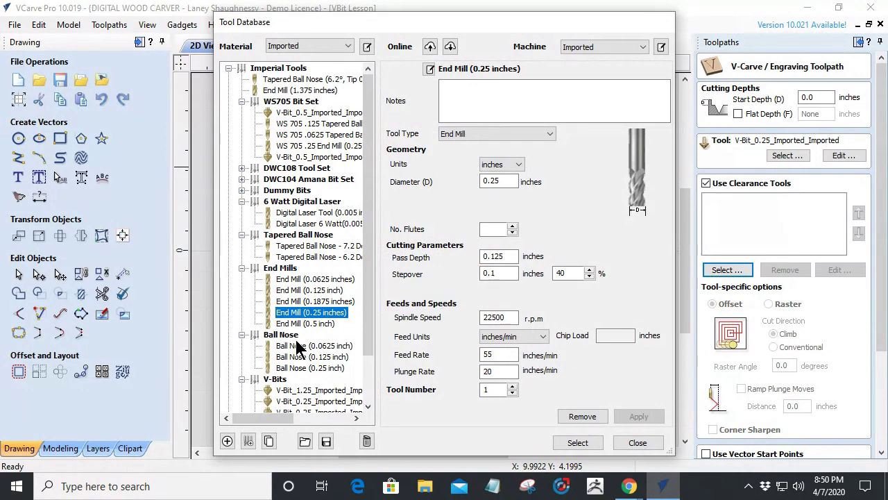
pyautogui.click(777, 157)
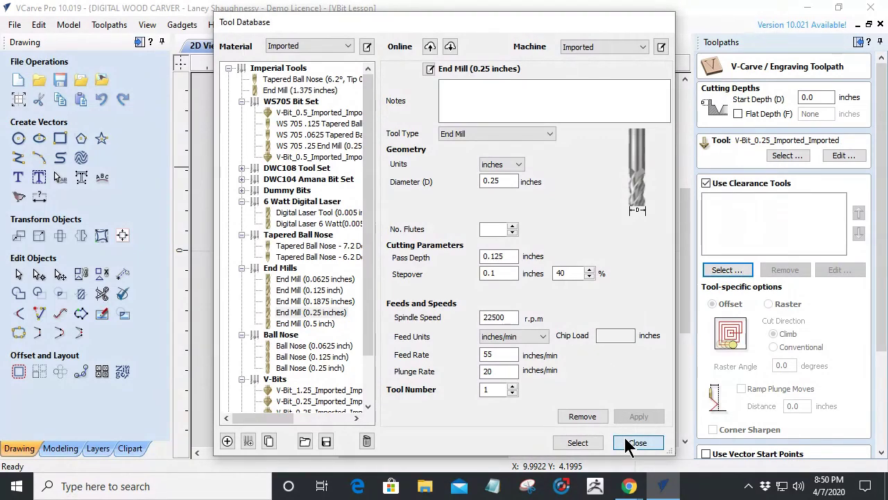
pyautogui.click(627, 443)
pyautogui.click(781, 157)
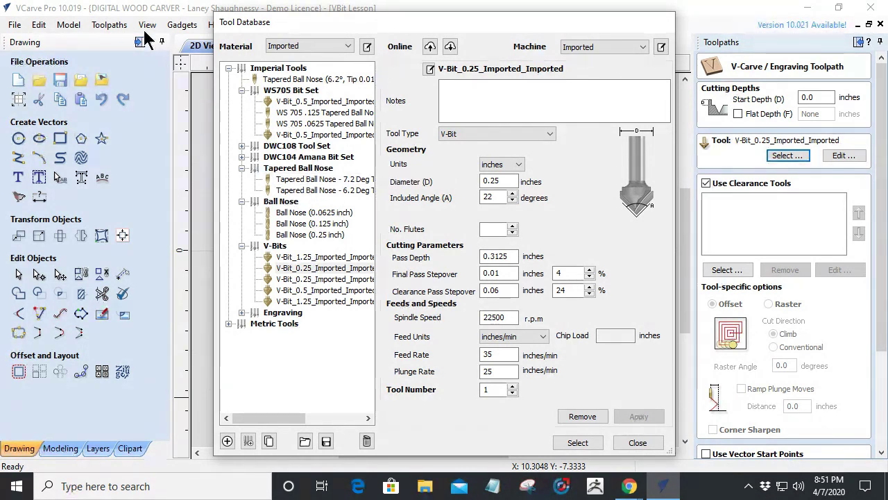
pyautogui.click(627, 444)
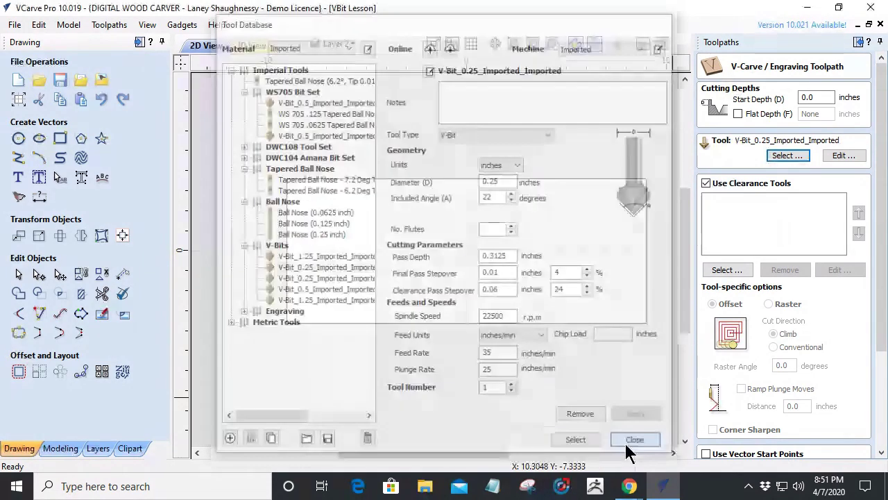
# Step: Create the text HELLO in bold Tahoma with a text height of 1.5 inches
pyautogui.click(60, 138)
pyautogui.click(132, 361)
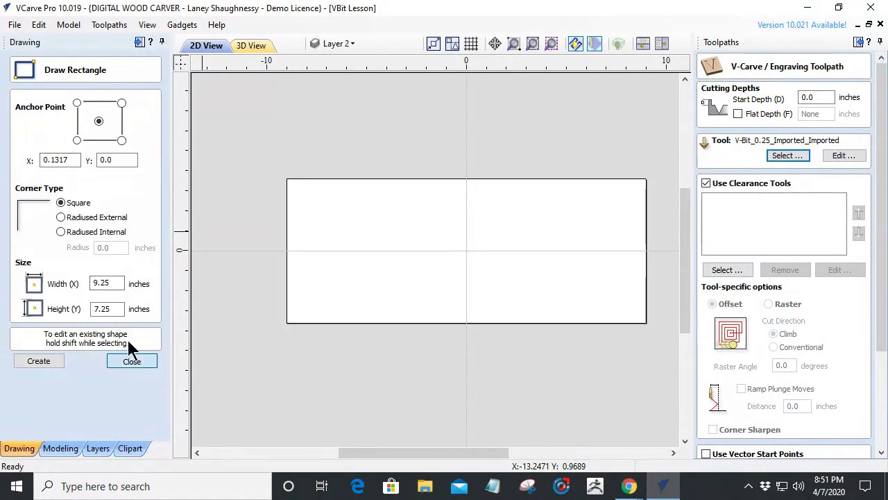
pyautogui.click(16, 178)
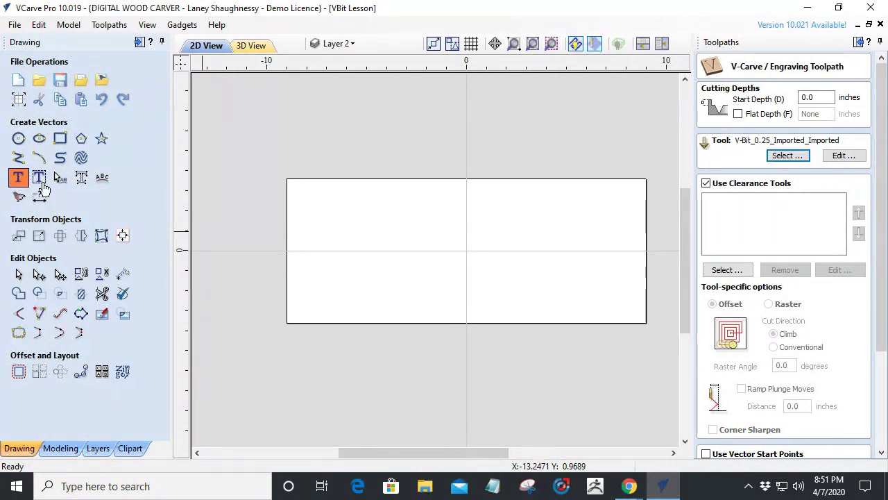
pyautogui.write('HELLO')
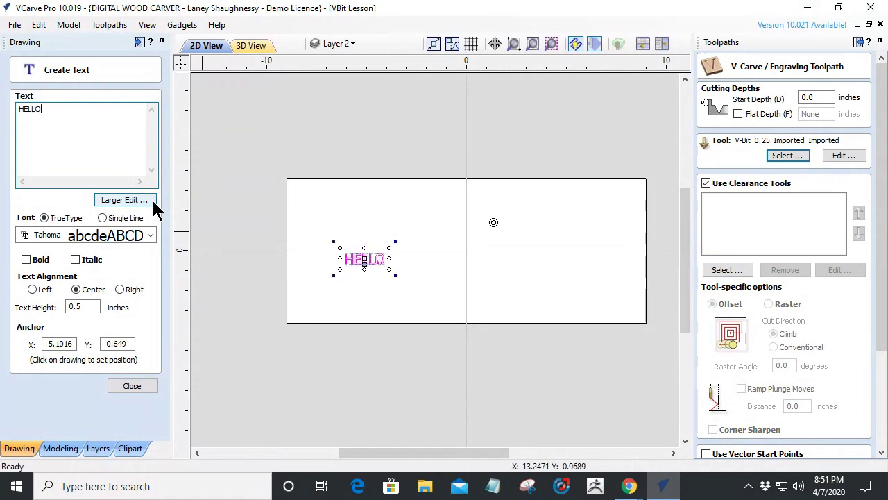
pyautogui.click(28, 259)
pyautogui.click(93, 236)
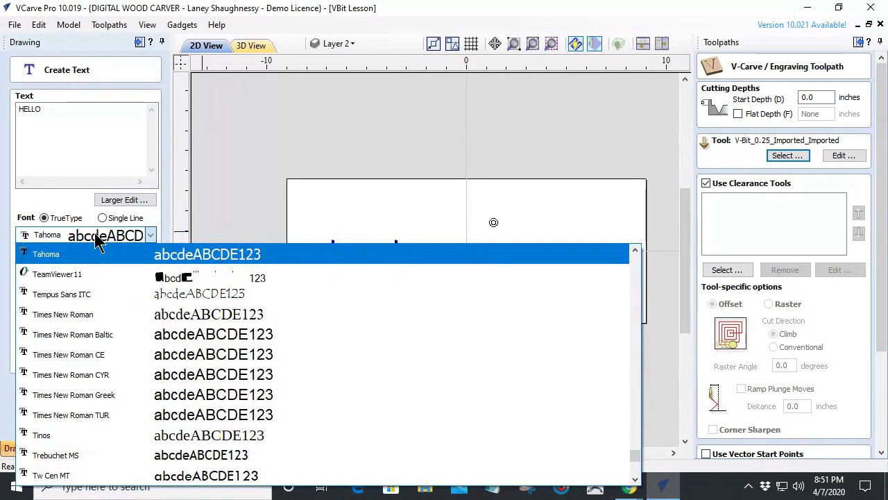
pyautogui.click(83, 208)
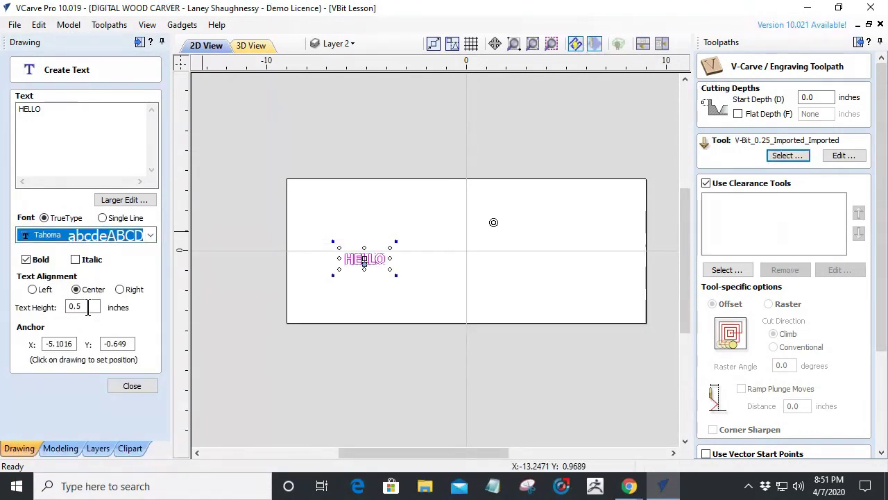
pyautogui.moveTo(88, 308); pyautogui.dragTo(58, 310)
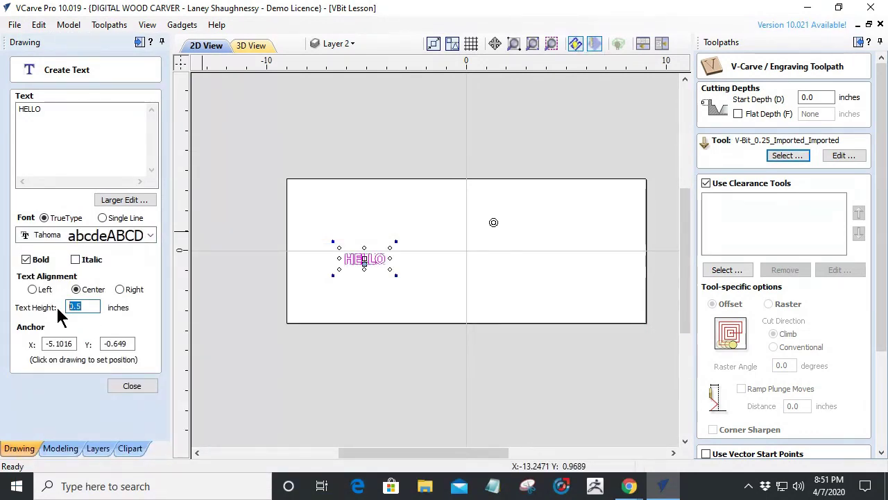
pyautogui.write('1.5')
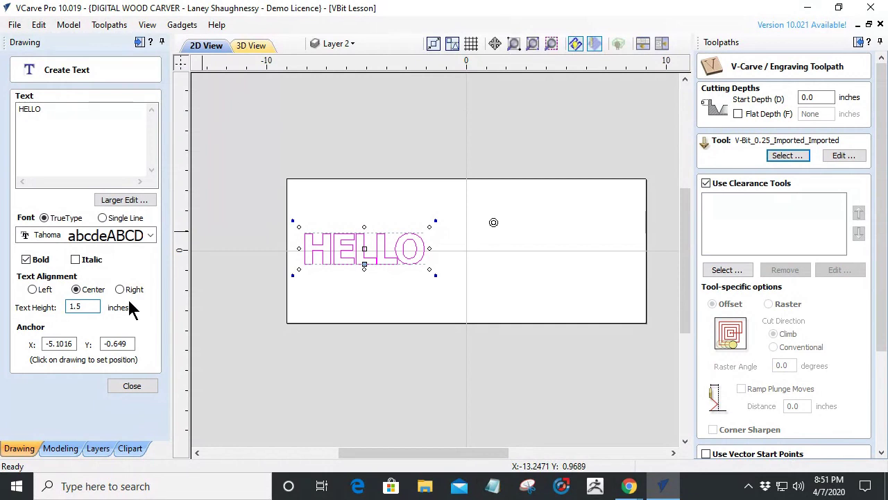
# Step: Move the HELLO text into the upper half of the board and place a copy directly below it
pyautogui.moveTo(364, 248); pyautogui.dragTo(393, 226)
pyautogui.press('Escape')
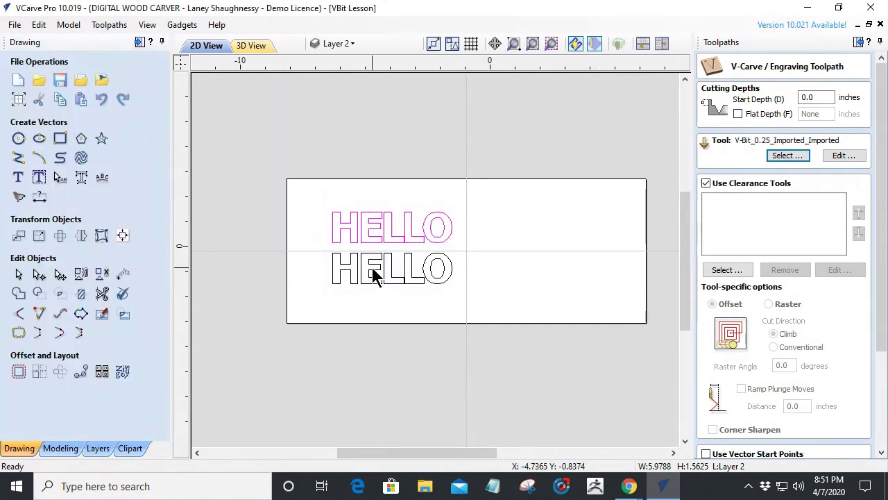
pyautogui.scroll(3, 373, 276)
pyautogui.scroll(-1, 373, 275)
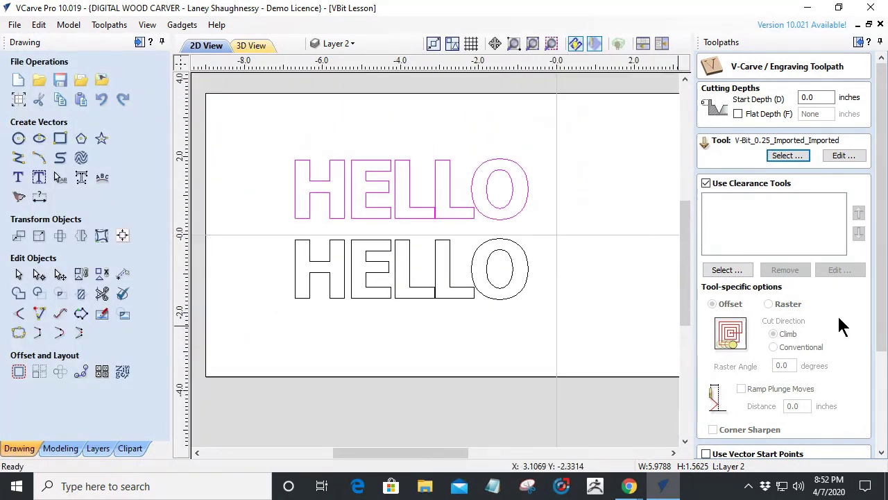
# Step: Calculate a V-Carve toolpath for the upper HELLO with the 0.25 inch, 60-degree V-bit
pyautogui.click(782, 156)
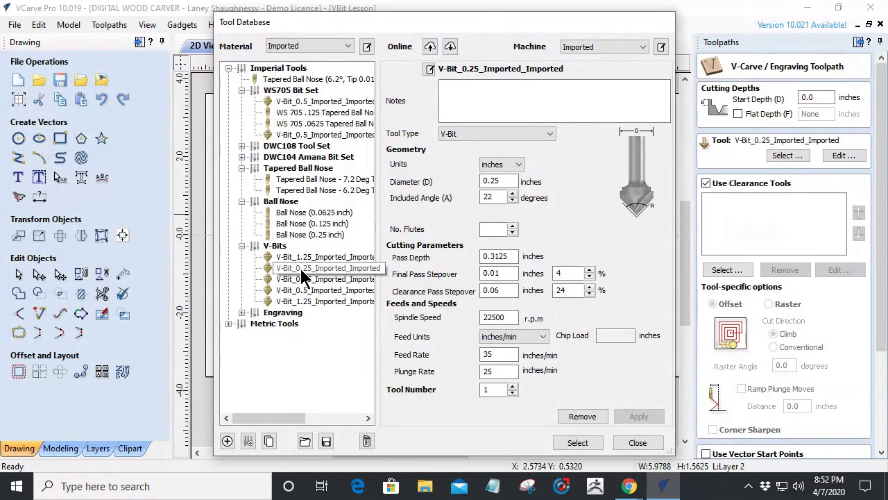
pyautogui.click(307, 281)
pyautogui.click(571, 442)
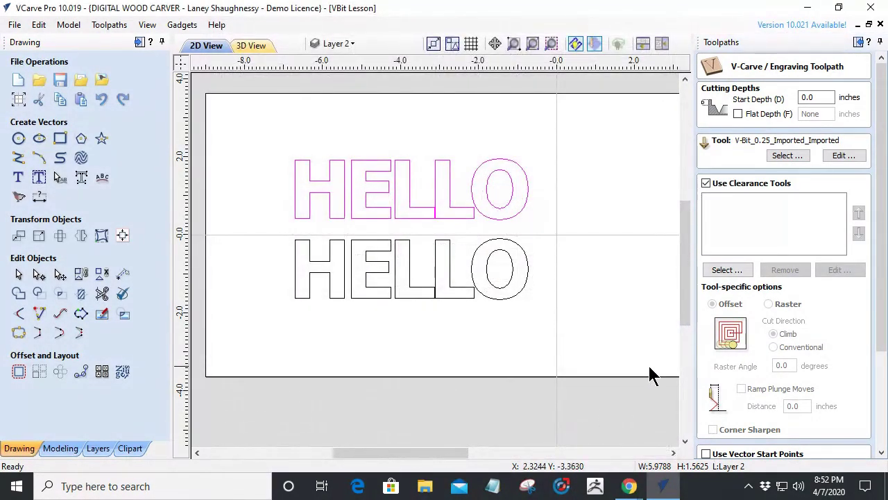
pyautogui.moveTo(881, 263); pyautogui.dragTo(881, 360)
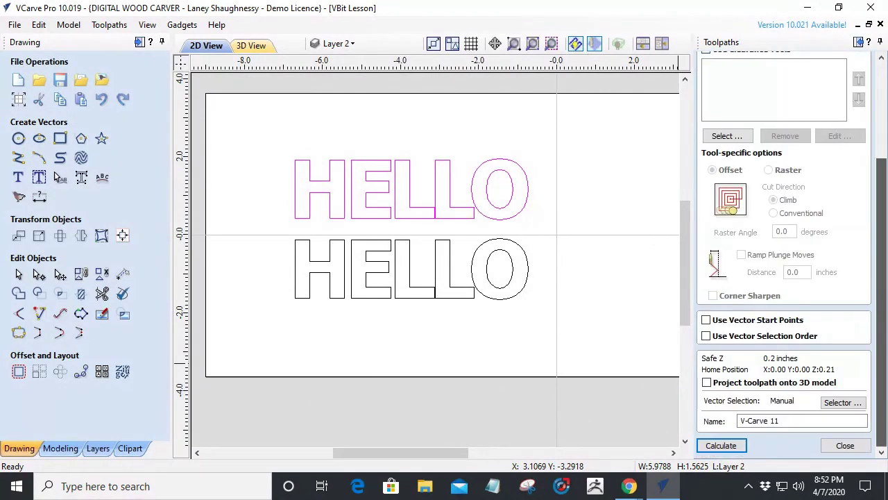
pyautogui.click(720, 450)
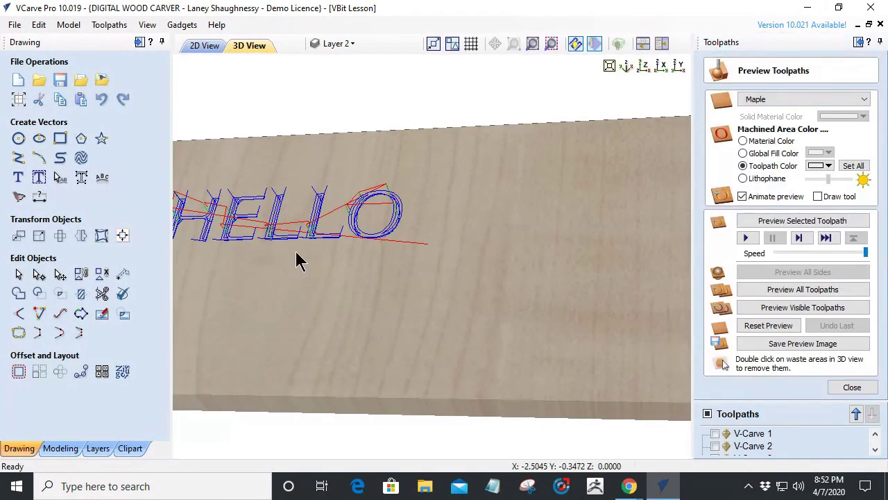
# Step: Select the lower HELLO in the 2D drawing and preview the upper text's V-Carve toolpath, closing the preview settings
pyautogui.click(202, 48)
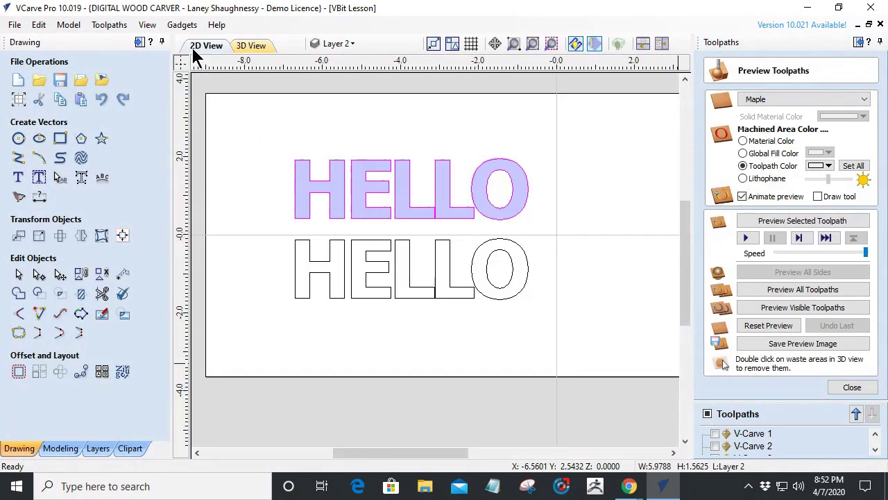
pyautogui.click(389, 258)
pyautogui.click(768, 222)
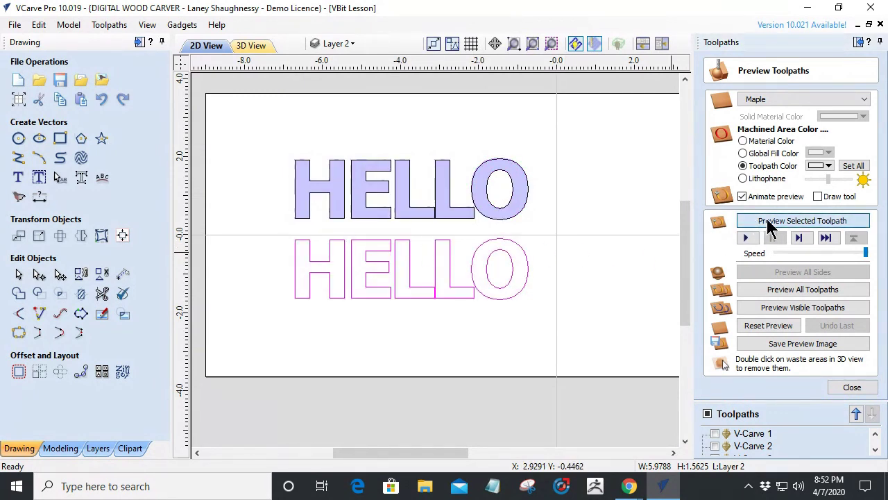
pyautogui.click(852, 389)
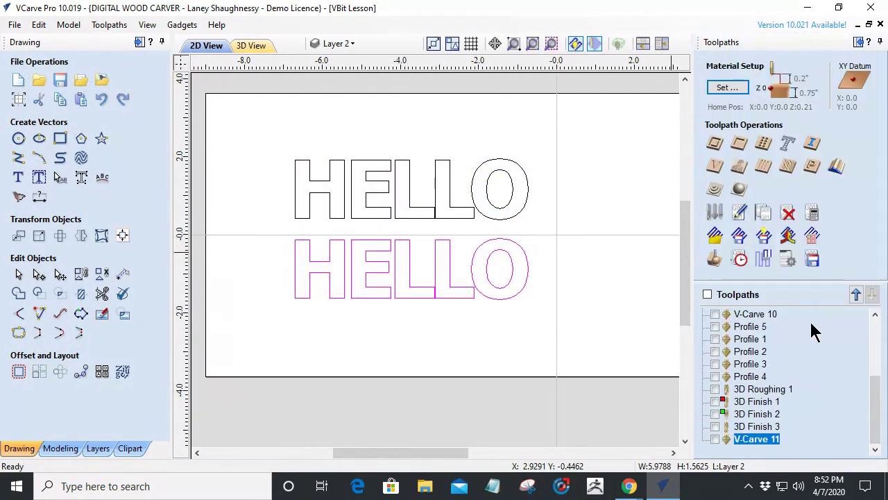
# Step: Calculate a V-Carve toolpath for the lower HELLO with the 7.2-degree, 0.25 inch tapered ball nose and preview its cut
pyautogui.click(715, 166)
pyautogui.click(775, 155)
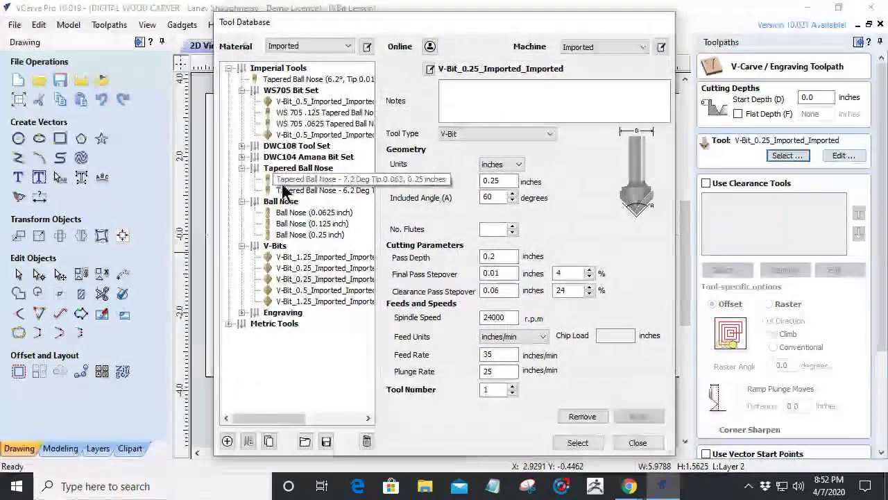
pyautogui.click(298, 179)
pyautogui.click(577, 444)
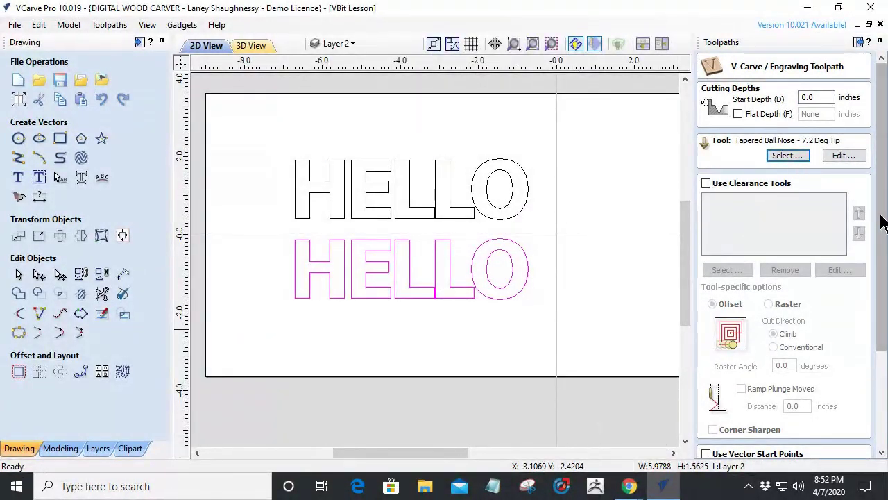
pyautogui.scroll(-4, 882, 336)
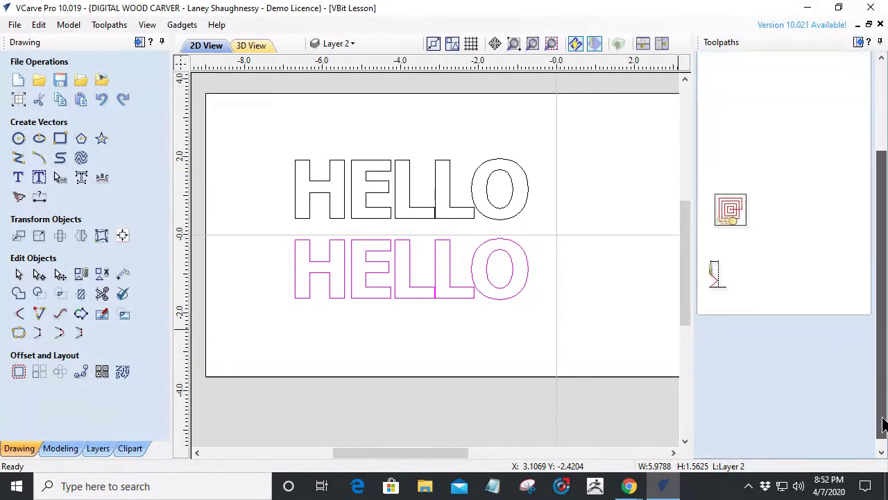
pyautogui.click(720, 446)
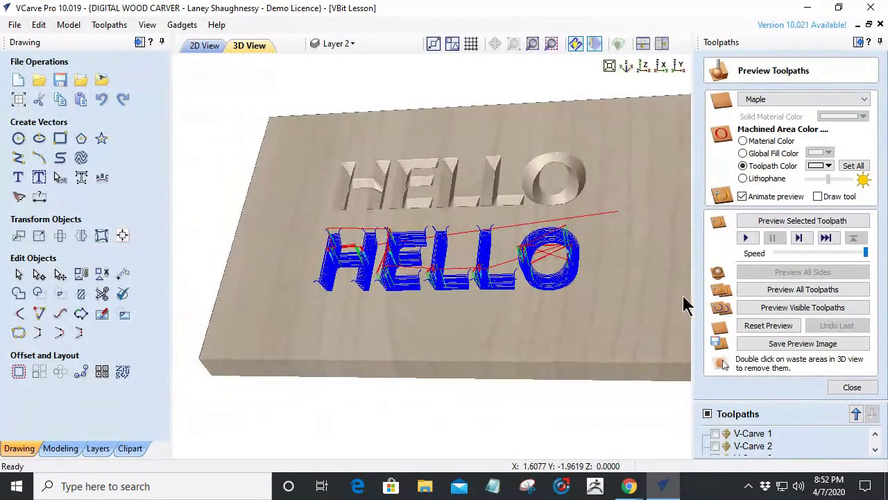
pyautogui.click(777, 309)
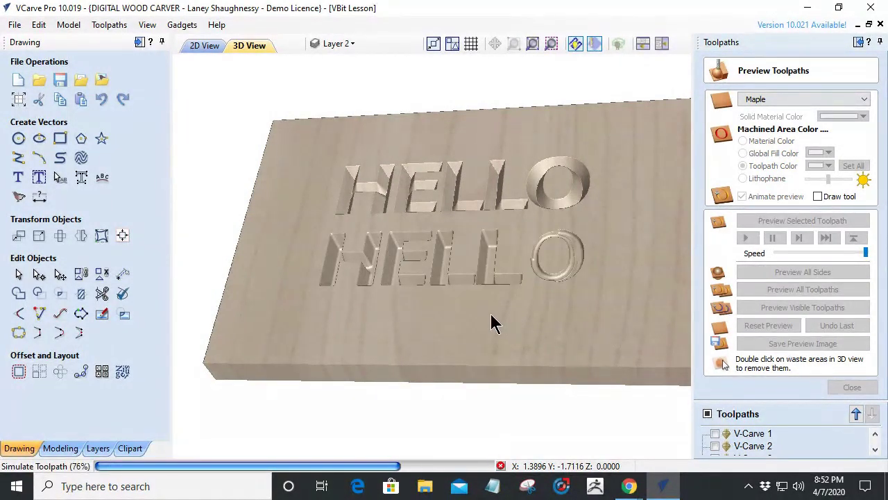
# Step: Examine the corners and groove bottoms of both carved HELLO texts up close, closing the toolpath preview at the end
pyautogui.moveTo(533, 295); pyautogui.dragTo(376, 291)
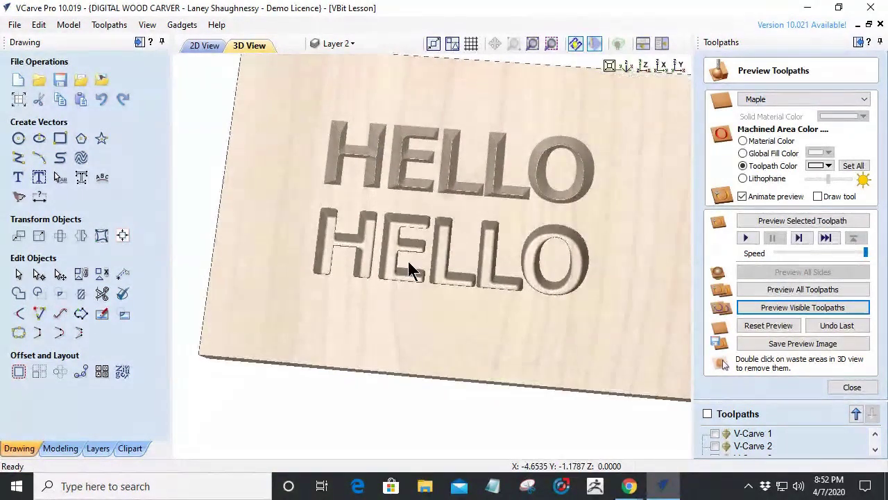
pyautogui.scroll(5, 406, 268)
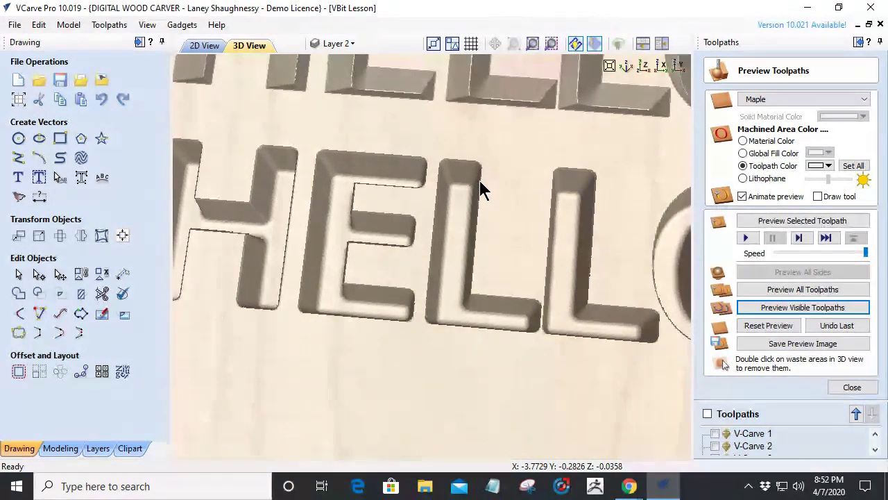
pyautogui.scroll(-4, 484, 250)
pyautogui.moveTo(558, 366); pyautogui.dragTo(549, 302)
pyautogui.moveTo(422, 240); pyautogui.dragTo(593, 246)
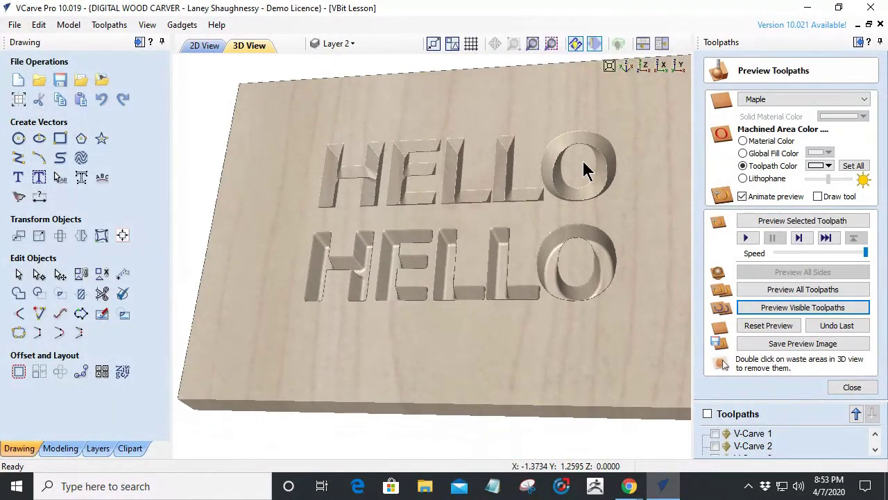
pyautogui.scroll(3, 582, 161)
pyautogui.scroll(2, 496, 270)
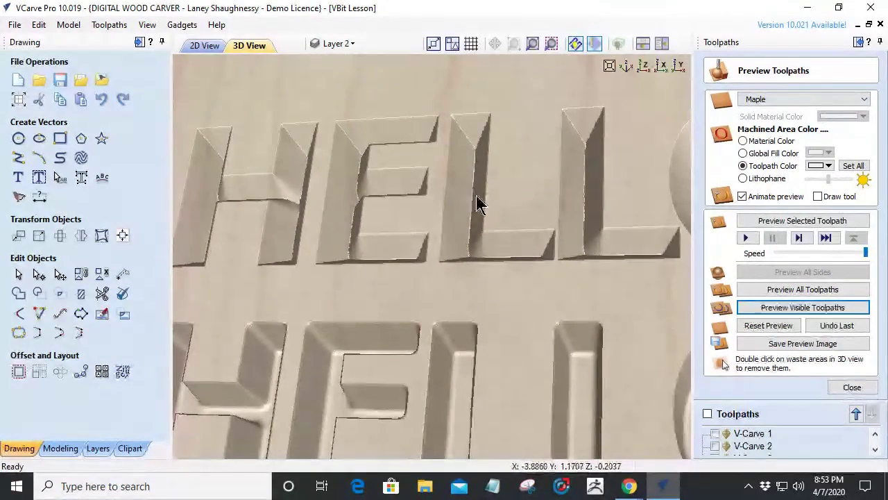
pyautogui.scroll(-3, 496, 255)
pyautogui.scroll(-2, 520, 350)
pyautogui.moveTo(561, 400); pyautogui.dragTo(550, 310)
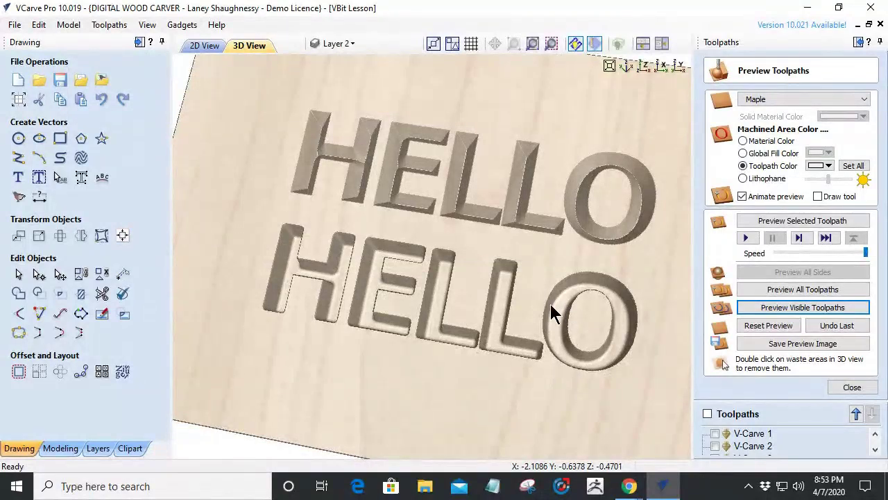
pyautogui.moveTo(432, 363)
pyautogui.mouseDown()
pyautogui.moveTo(522, 375)
pyautogui.moveTo(511, 340)
pyautogui.mouseUp()
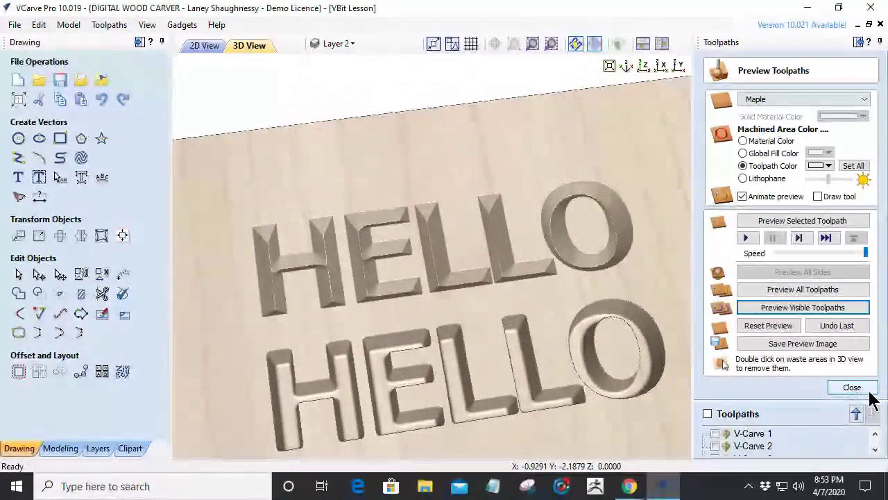
pyautogui.click(852, 387)
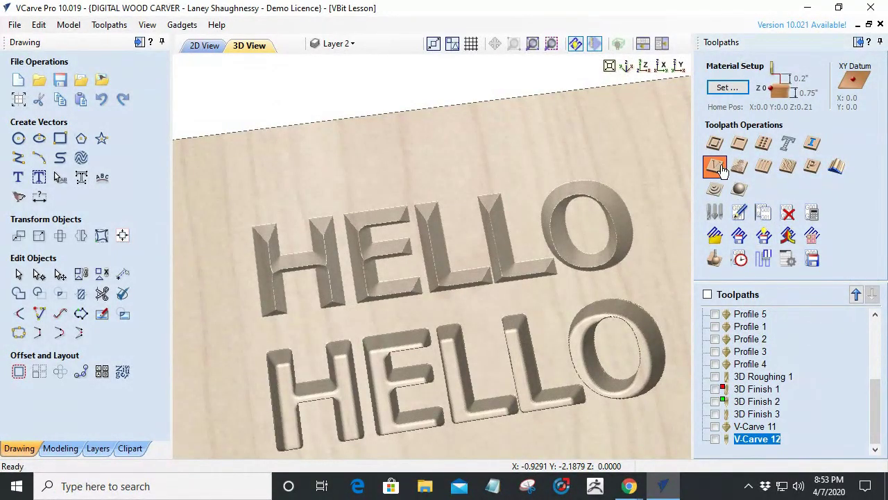
# Step: Start another V-Carve toolpath and look through the DWC104 Amana and DWC108 tool sets, closing the database without choosing a tool
pyautogui.click(714, 166)
pyautogui.click(788, 155)
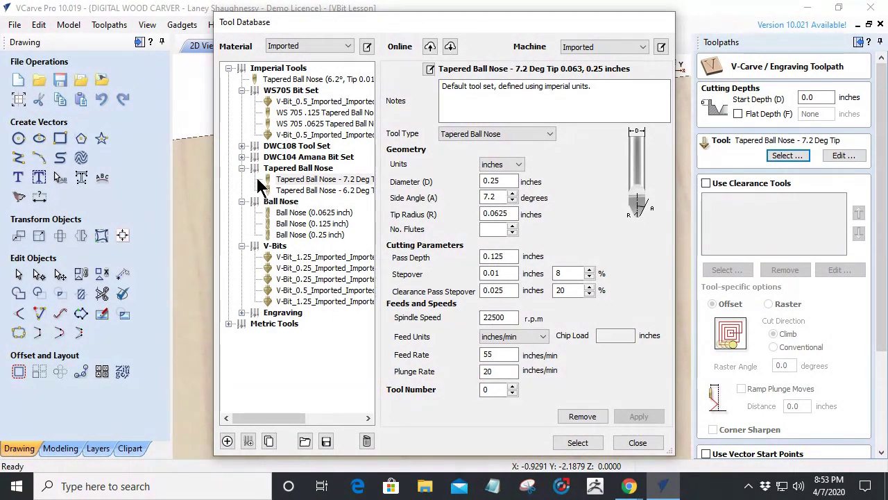
pyautogui.click(242, 157)
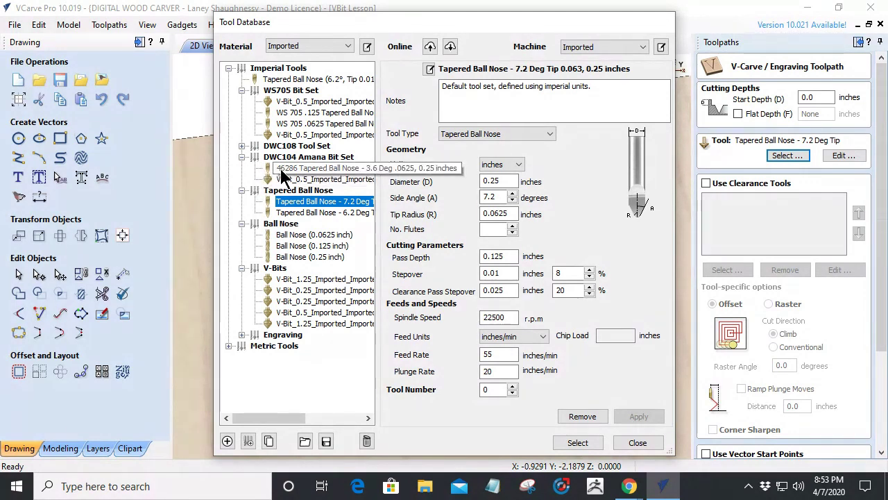
pyautogui.click(242, 146)
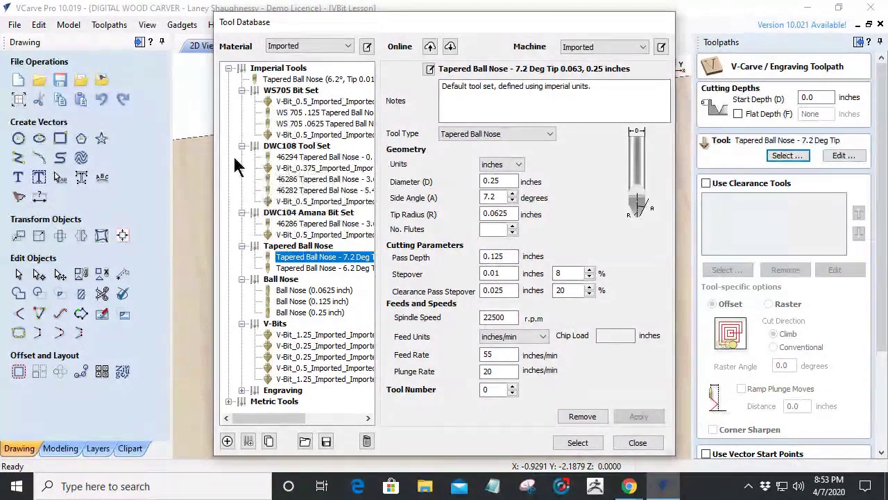
pyautogui.click(242, 146)
pyautogui.click(241, 157)
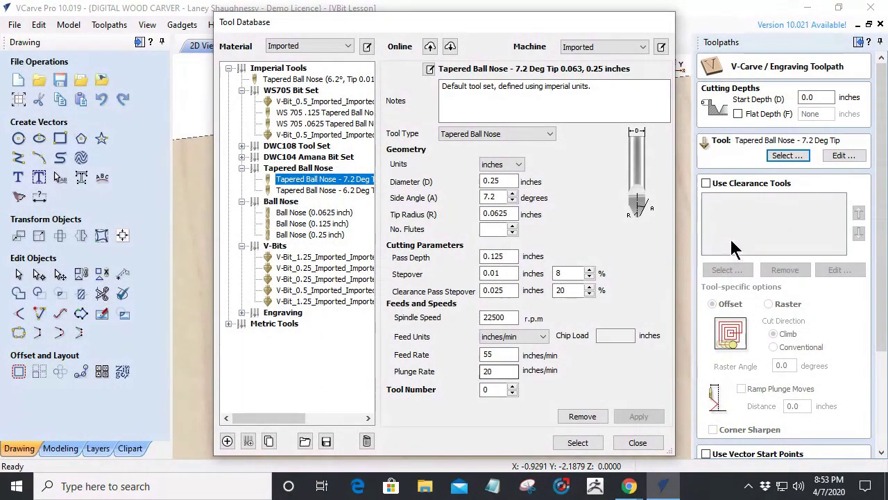
pyautogui.click(637, 442)
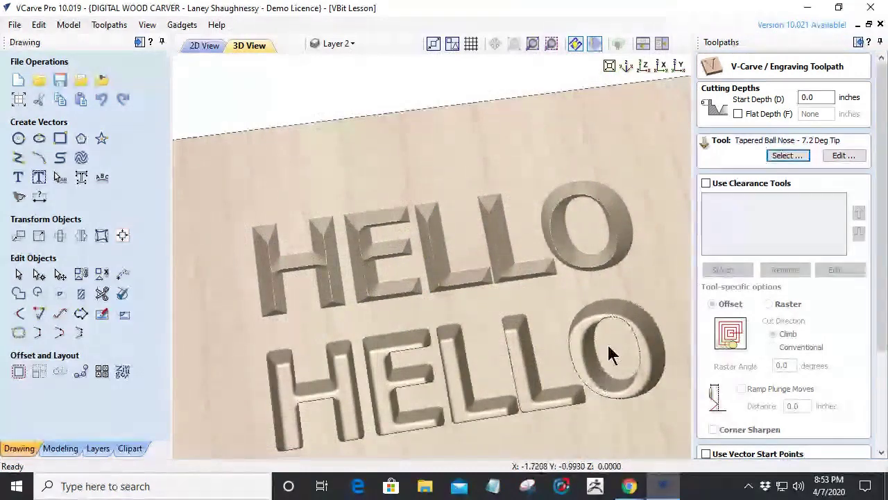
# Step: Compare the V-bit and tapered ball nose lettering on the board from low and high viewing angles
pyautogui.moveTo(416, 451); pyautogui.dragTo(402, 378)
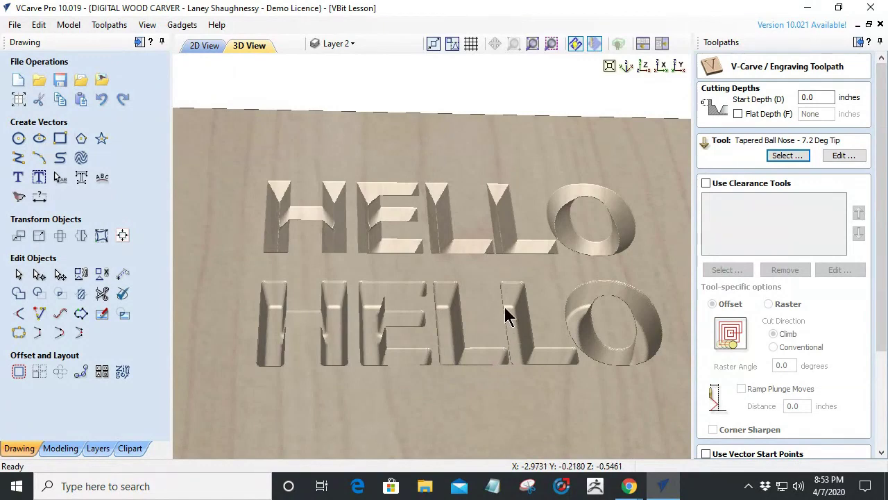
pyautogui.moveTo(452, 410); pyautogui.dragTo(407, 470)
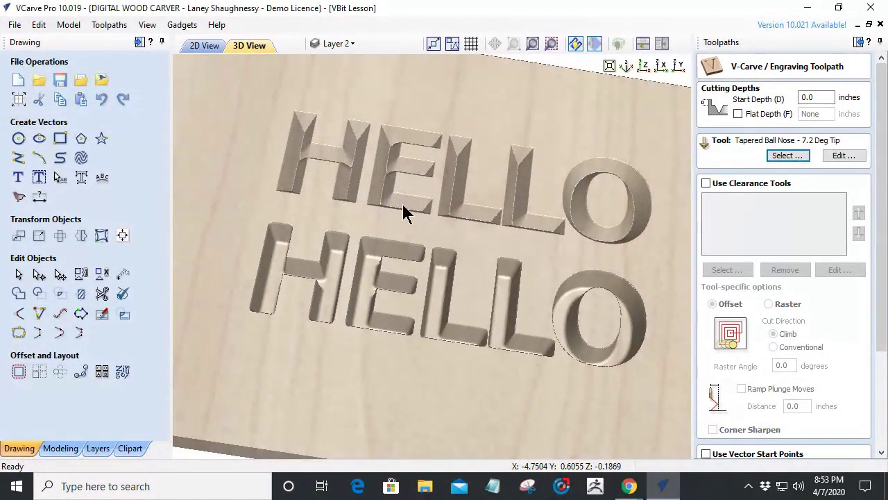
# Step: Compare the corners and groove bottoms of the H and E in both carved HELLO texts, closing the V-Carve toolpath form at the end
pyautogui.moveTo(410, 232)
pyautogui.mouseDown()
pyautogui.moveTo(422, 253)
pyautogui.moveTo(420, 238)
pyautogui.mouseUp()
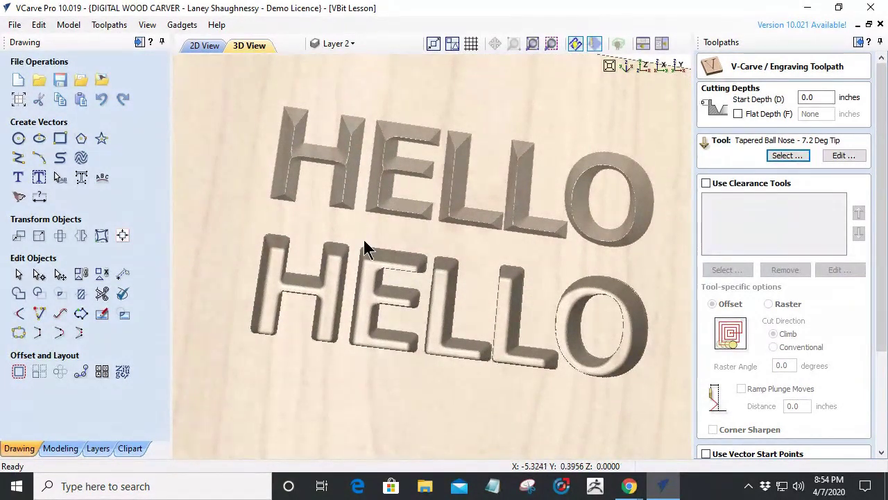
pyautogui.scroll(2, 386, 406)
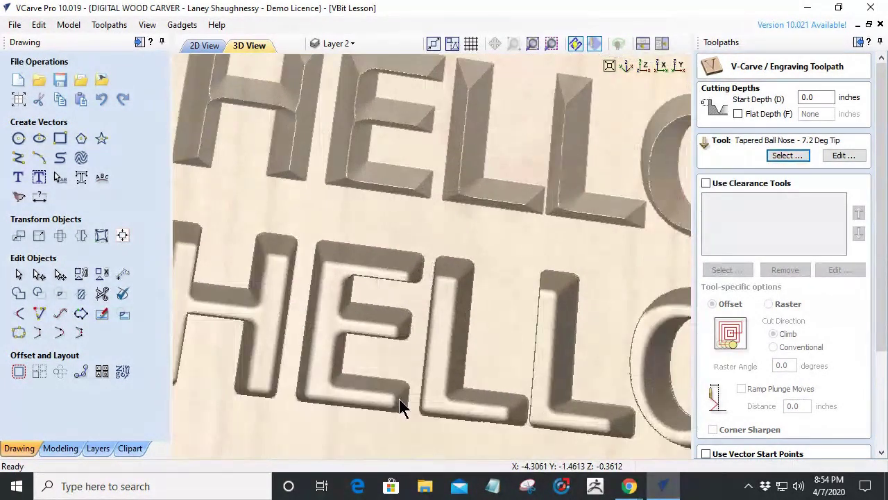
pyautogui.moveTo(408, 440); pyautogui.dragTo(414, 419)
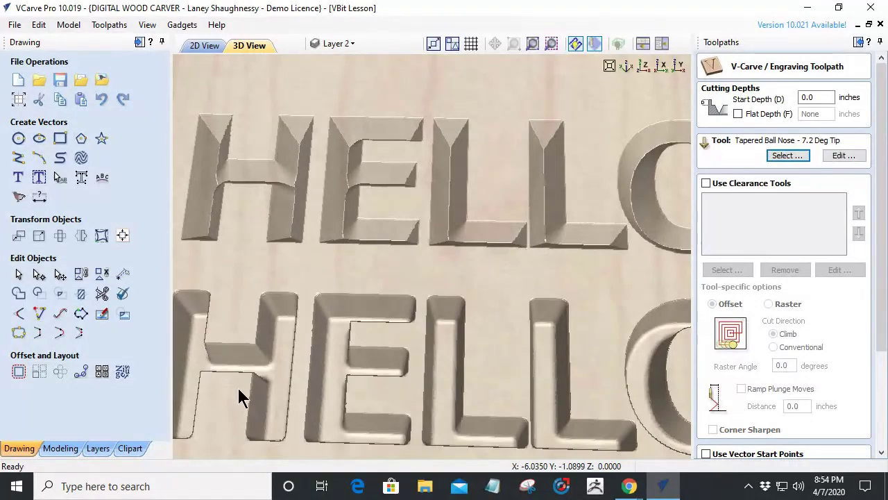
pyautogui.scroll(5, 313, 379)
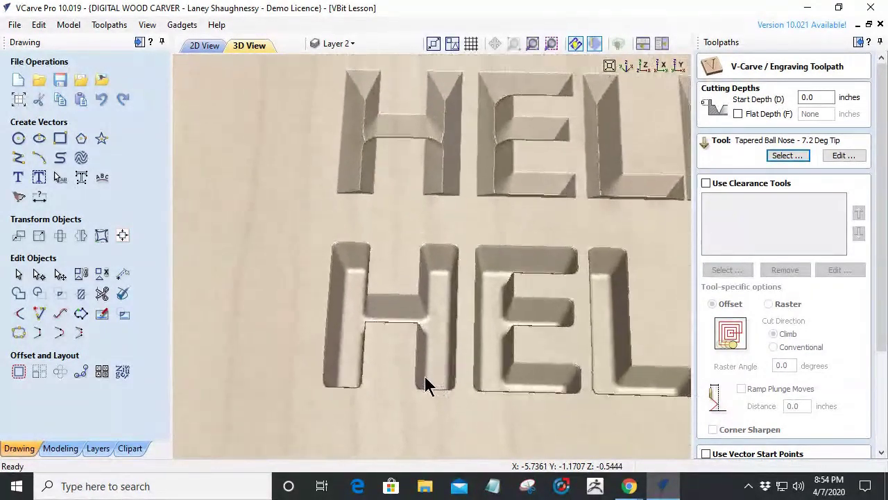
pyautogui.moveTo(427, 385); pyautogui.dragTo(412, 407, button='middle')
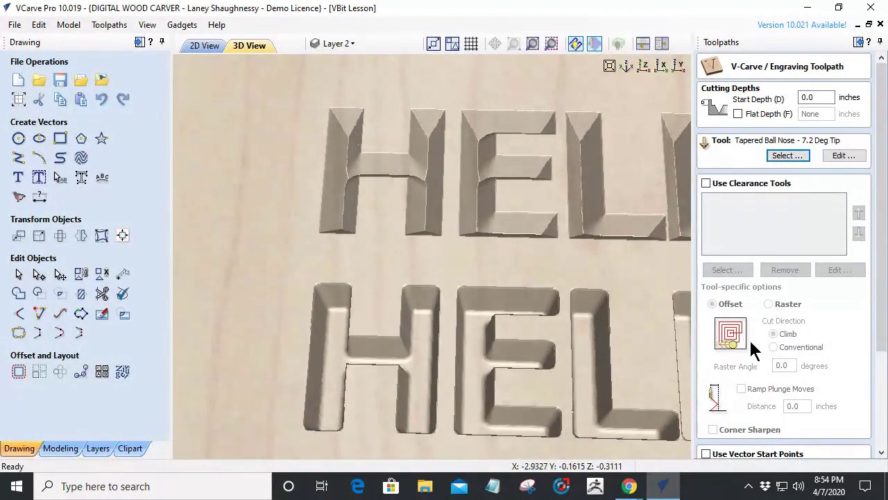
pyautogui.moveTo(881, 208); pyautogui.dragTo(882, 301)
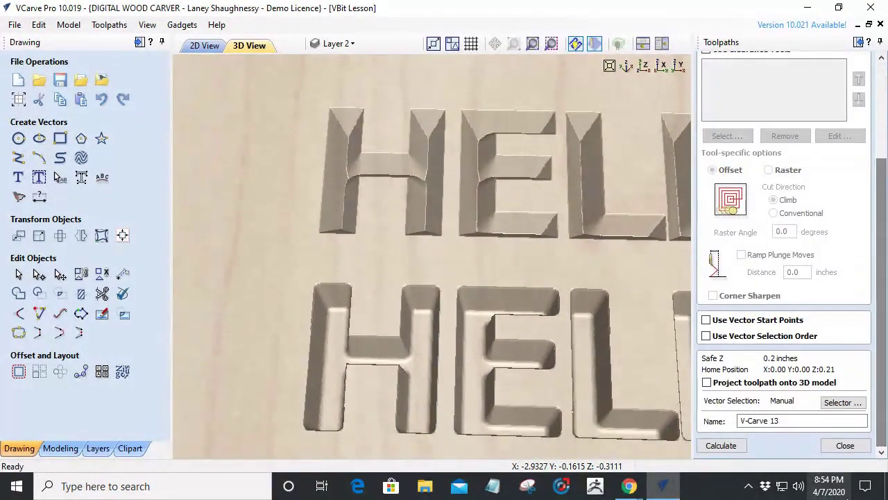
pyautogui.click(853, 446)
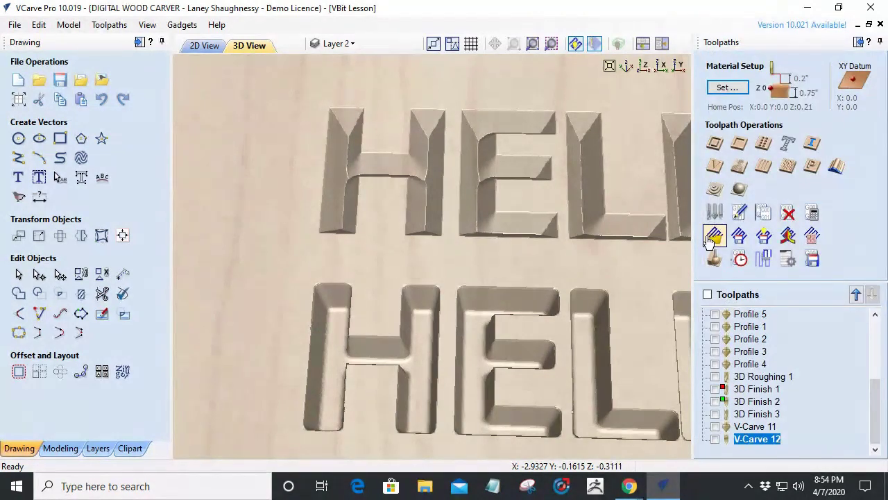
# Step: Open the toolpath preview, try a black Global Fill Color on the machined areas, and switch them to Material Color
pyautogui.click(713, 260)
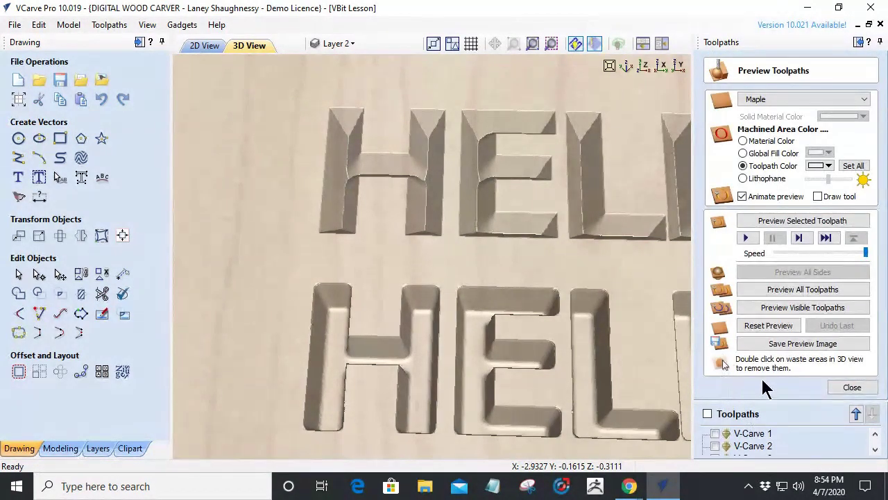
pyautogui.click(743, 154)
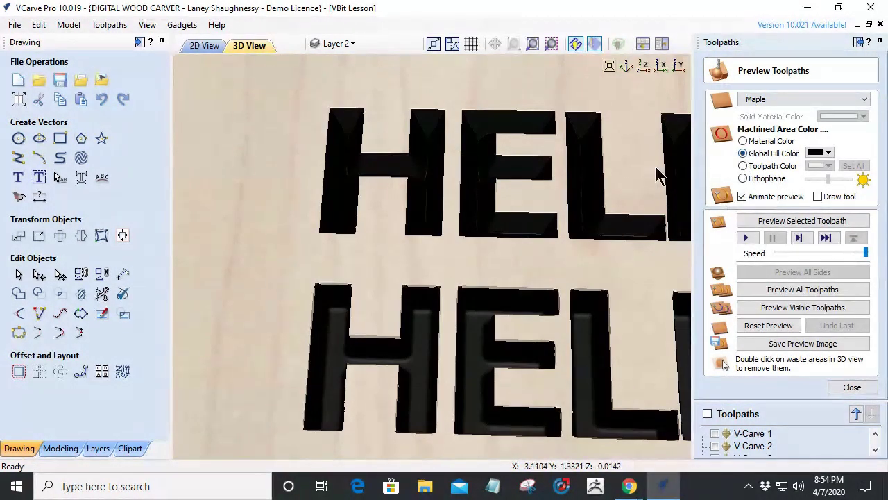
pyautogui.click(743, 141)
# Step: Inspect both HELLO carvings in the plain material colour from close up and from overhead, closing the toolpath preview at the end
pyautogui.moveTo(386, 313); pyautogui.dragTo(347, 283)
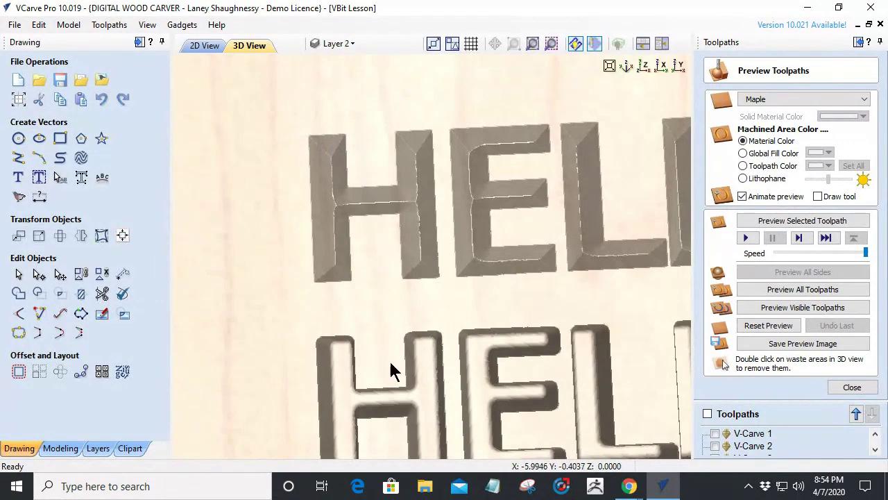
pyautogui.moveTo(463, 300); pyautogui.dragTo(464, 261)
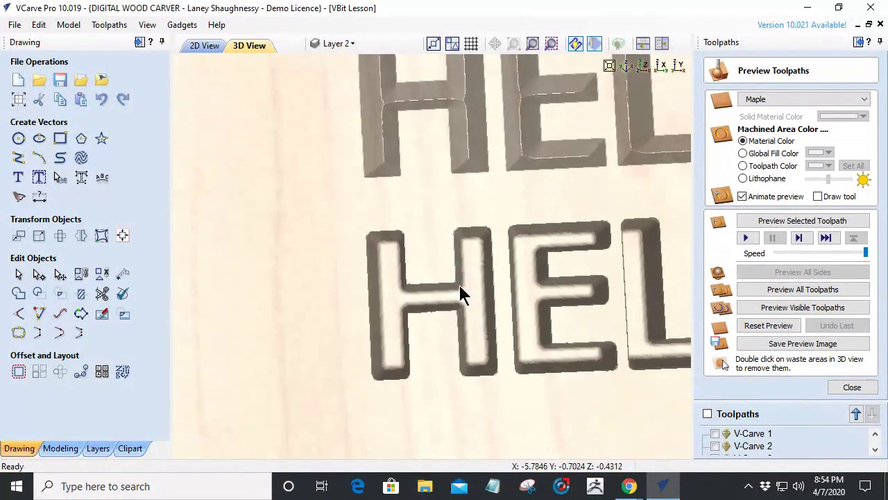
pyautogui.scroll(-5, 527, 258)
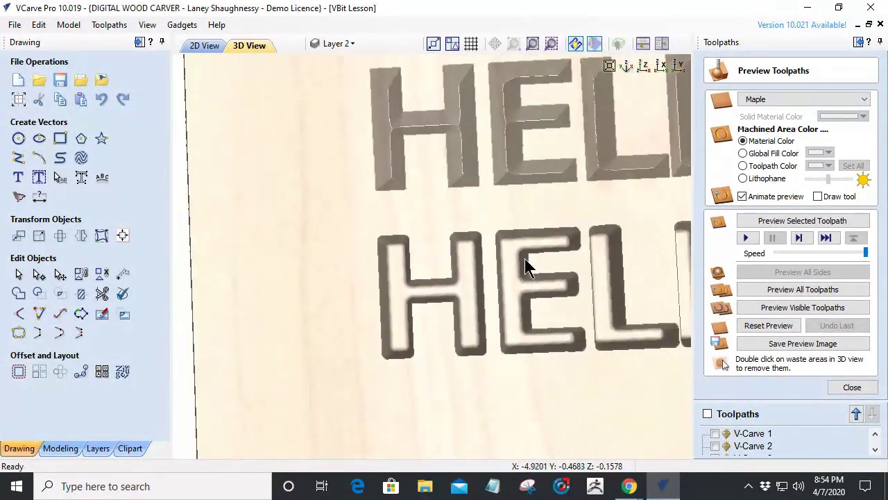
pyautogui.moveTo(581, 331); pyautogui.dragTo(596, 347)
pyautogui.moveTo(358, 324); pyautogui.dragTo(452, 341)
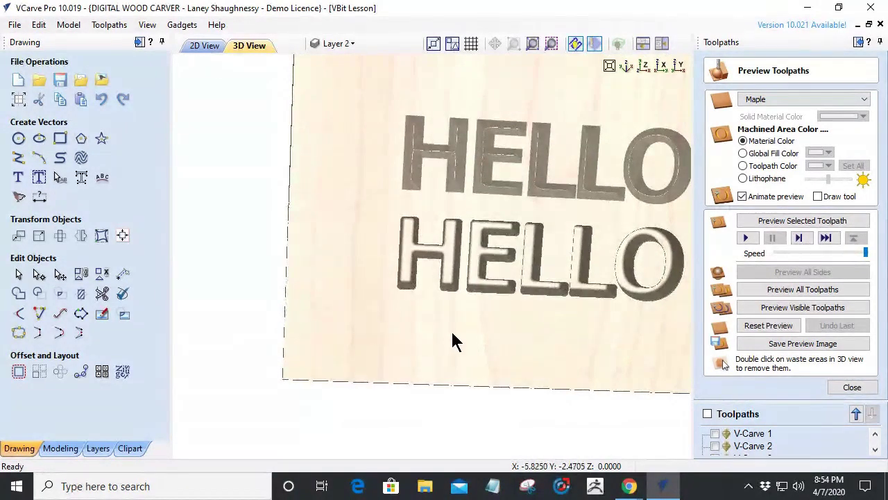
pyautogui.moveTo(680, 158); pyautogui.dragTo(676, 152)
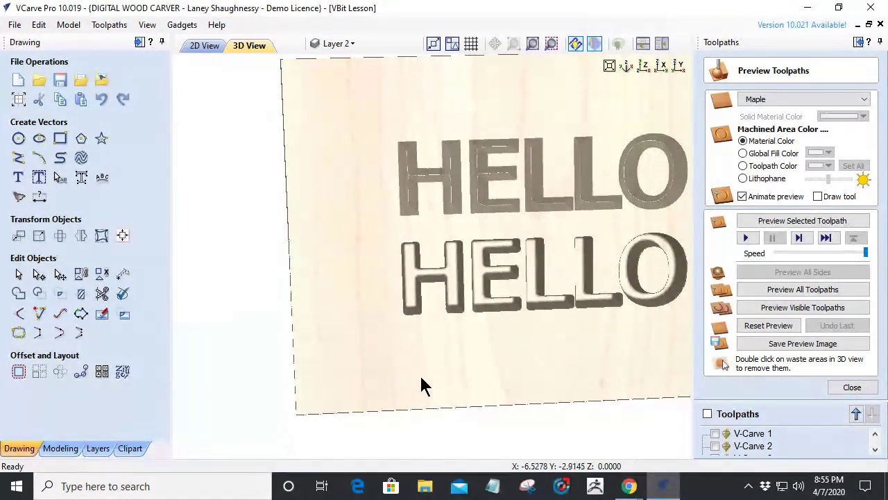
pyautogui.click(863, 390)
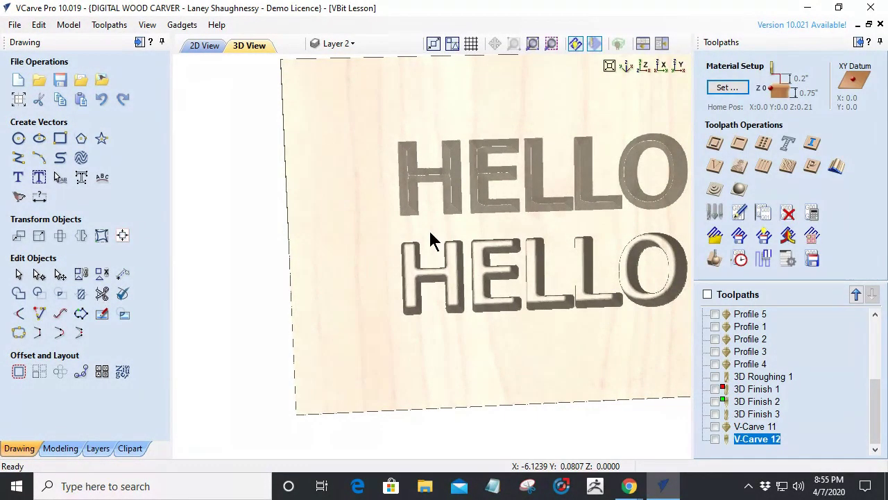
# Step: Start a 2D Profile toolpath and draw a horizontal line about 5.9 inches long above the upper HELLO in the 2D view
pyautogui.click(714, 144)
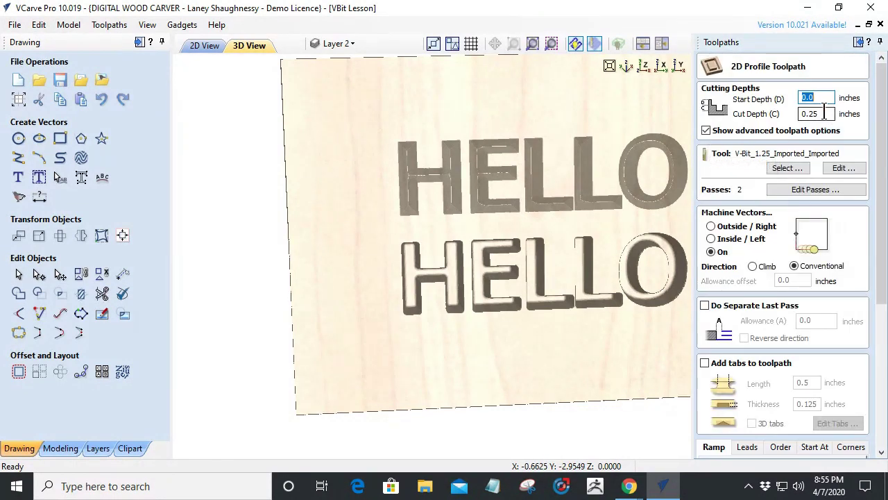
pyautogui.click(204, 46)
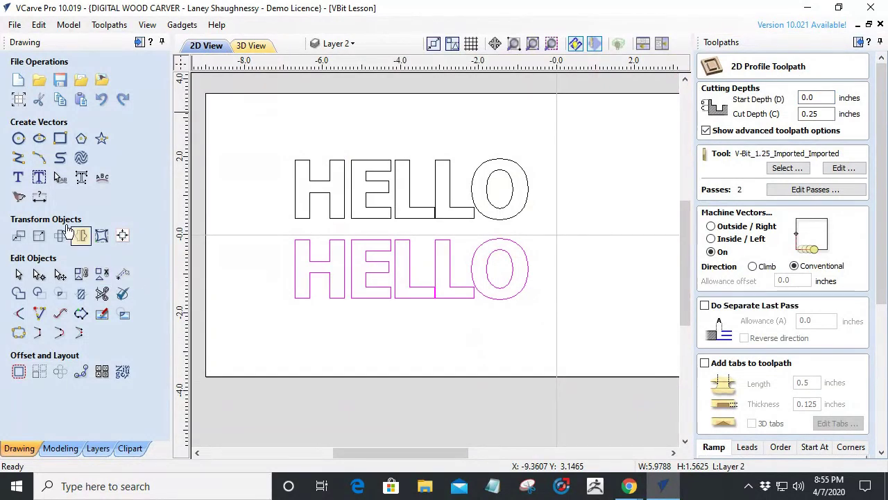
pyautogui.click(19, 157)
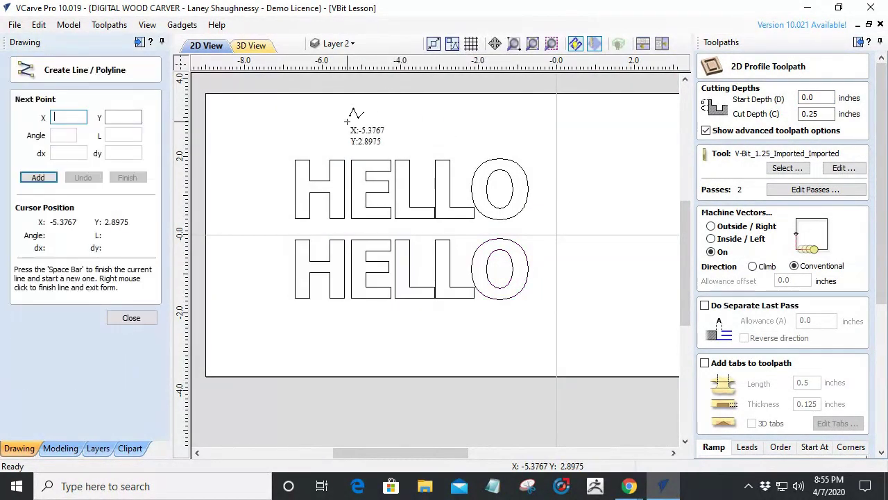
pyautogui.click(347, 122)
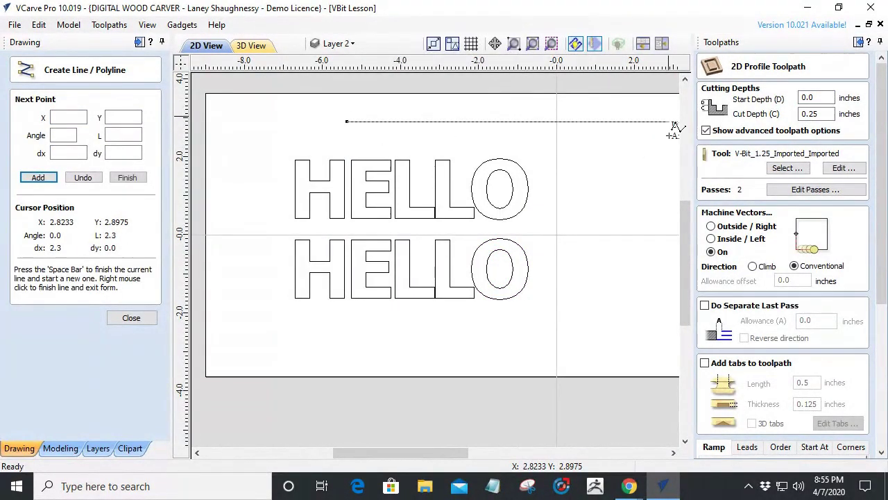
pyautogui.click(577, 121)
pyautogui.press('space')
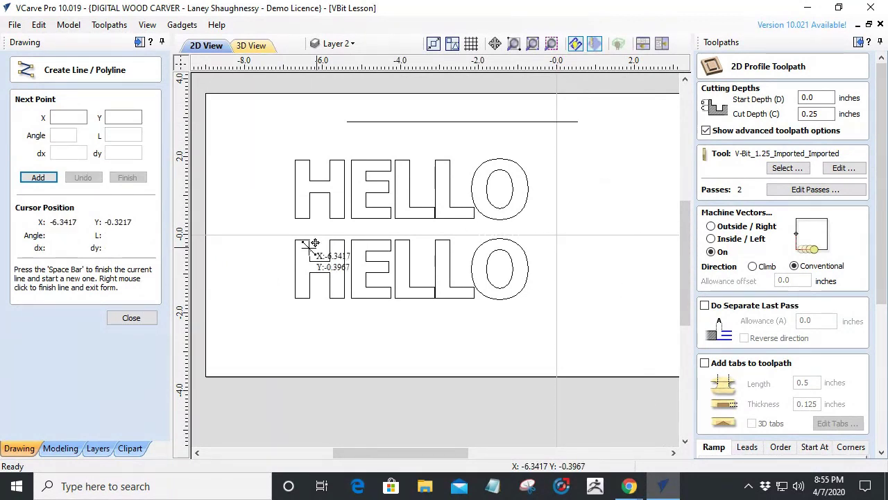
pyautogui.click(126, 318)
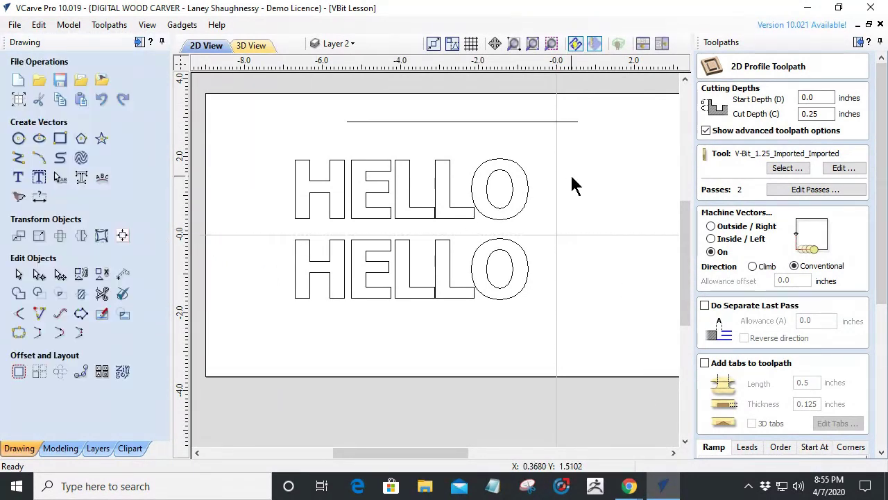
# Step: Convert the upper HELLO text to curves and clear the selection
pyautogui.click(525, 209)
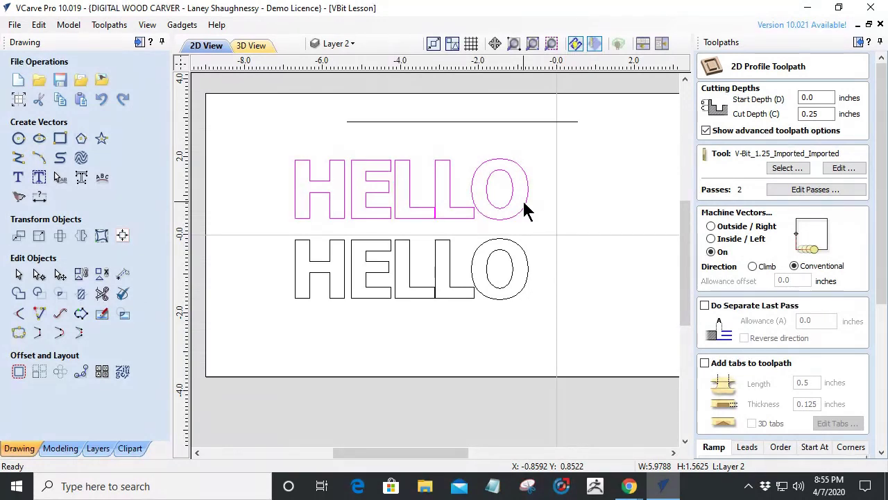
pyautogui.rightClick(526, 209)
pyautogui.click(552, 314)
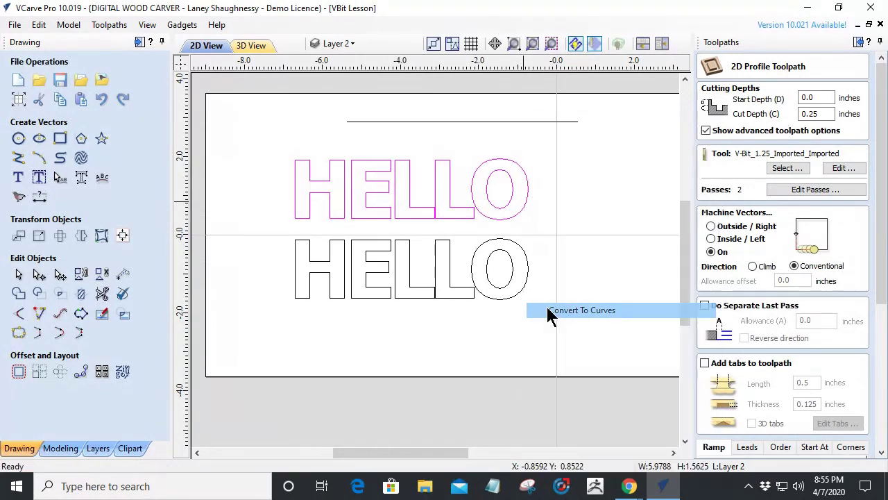
pyautogui.click(534, 215)
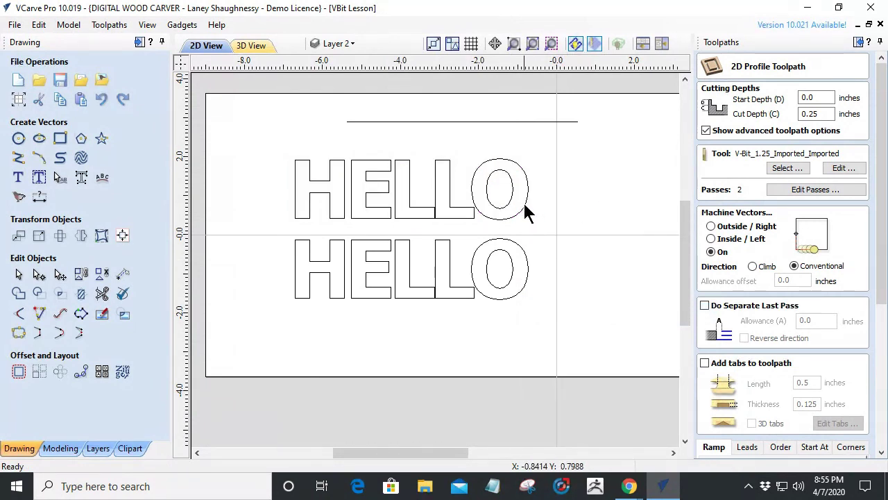
# Step: Single out the O, second L and H outlines of the upper HELLO and the line above it to compare closed and open vectors
pyautogui.click(524, 206)
pyautogui.scroll(1, 500, 214)
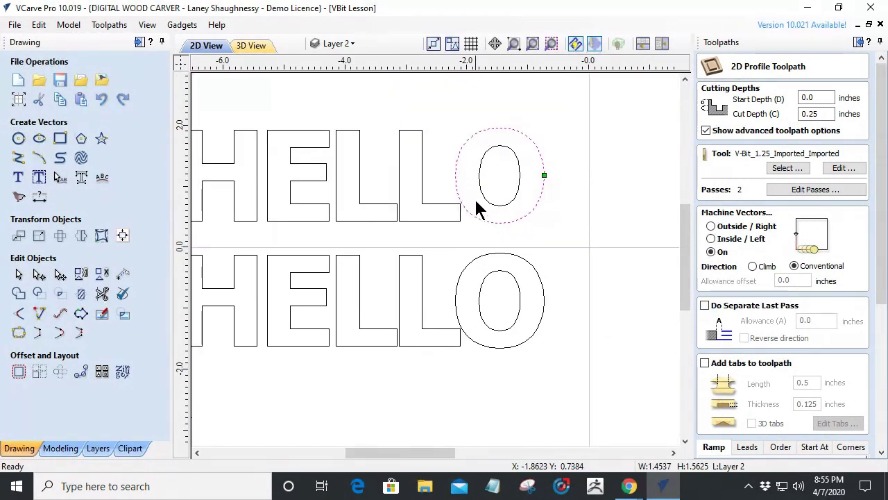
pyautogui.click(421, 181)
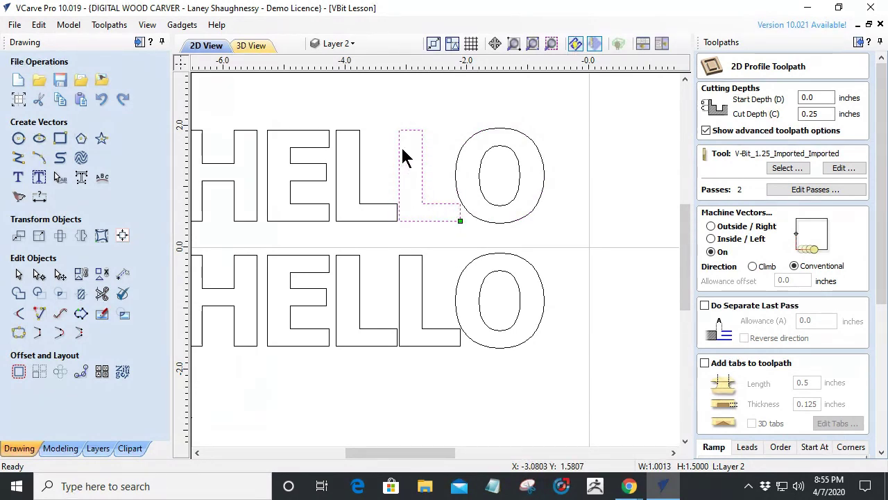
pyautogui.scroll(-1, 445, 300)
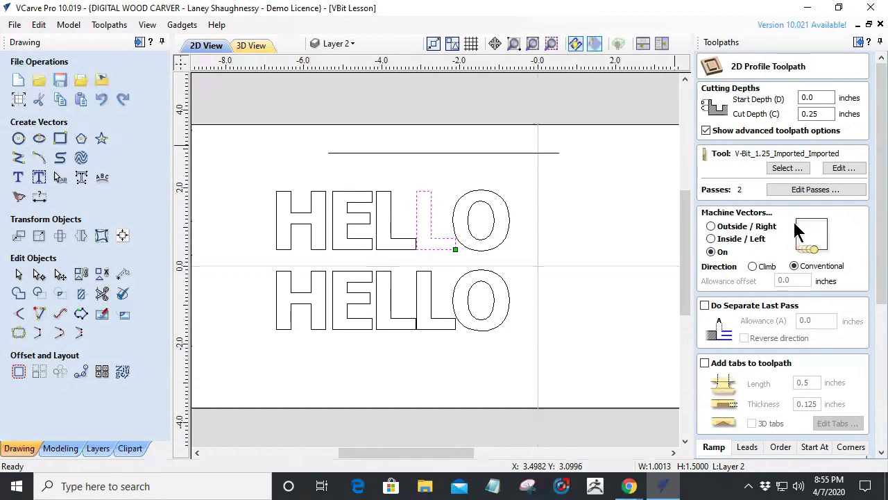
pyautogui.click(711, 226)
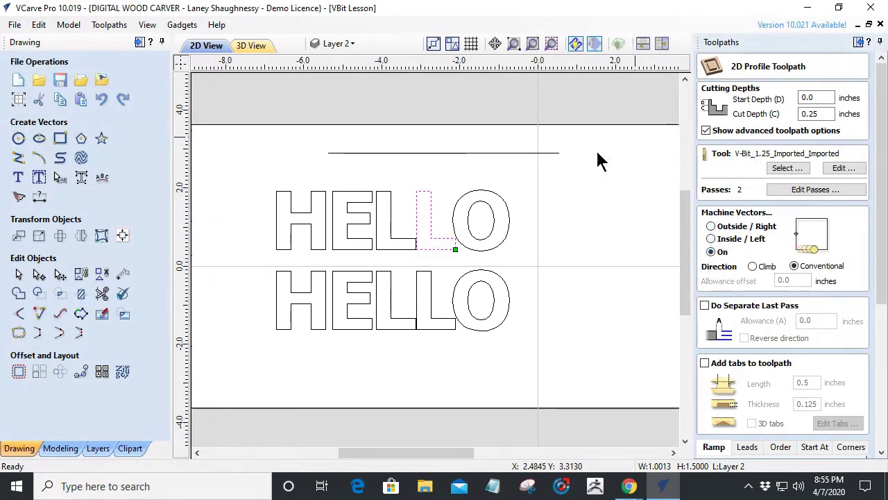
pyautogui.click(508, 221)
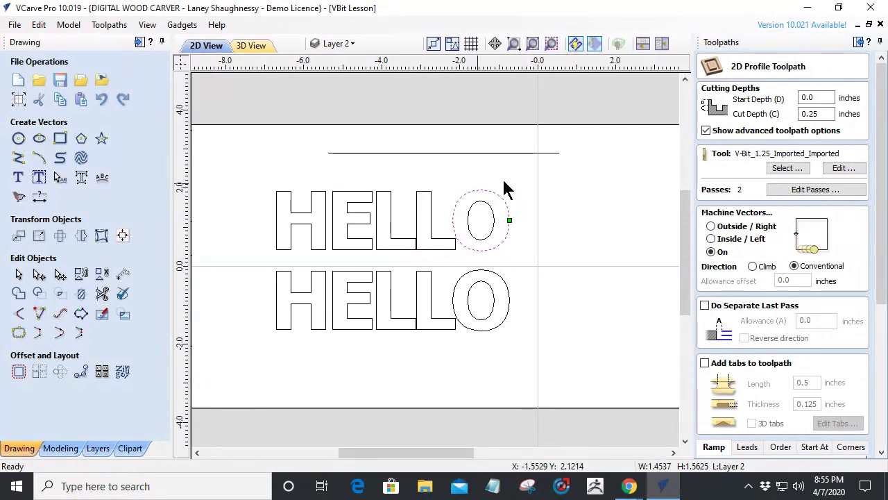
pyautogui.click(277, 202)
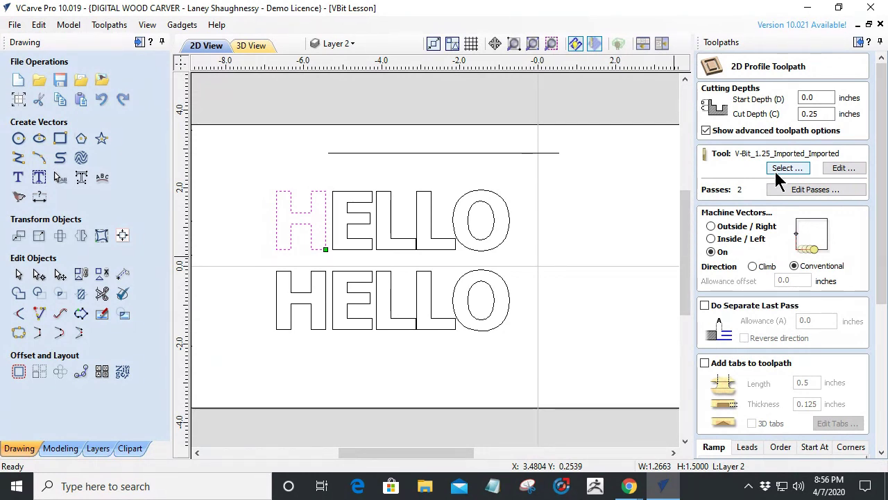
pyautogui.click(435, 153)
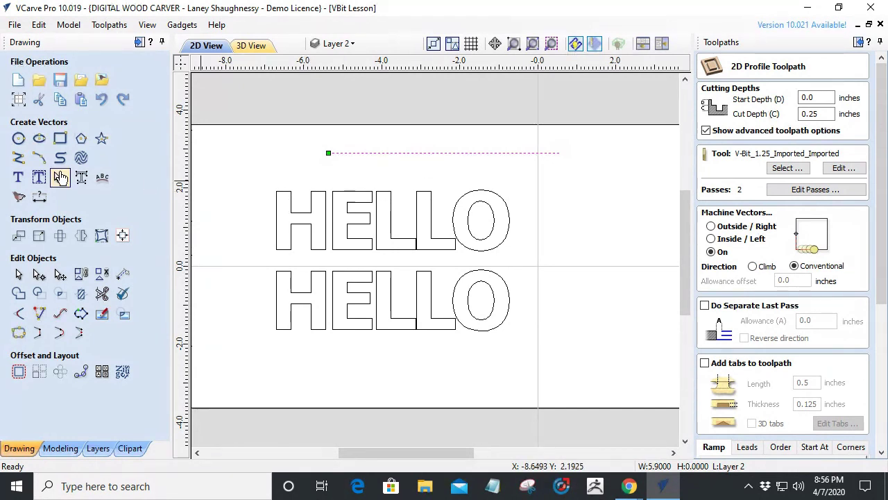
# Step: Draw a second horizontal line about 5.9 inches long just below the first one, above the upper HELLO
pyautogui.click(41, 158)
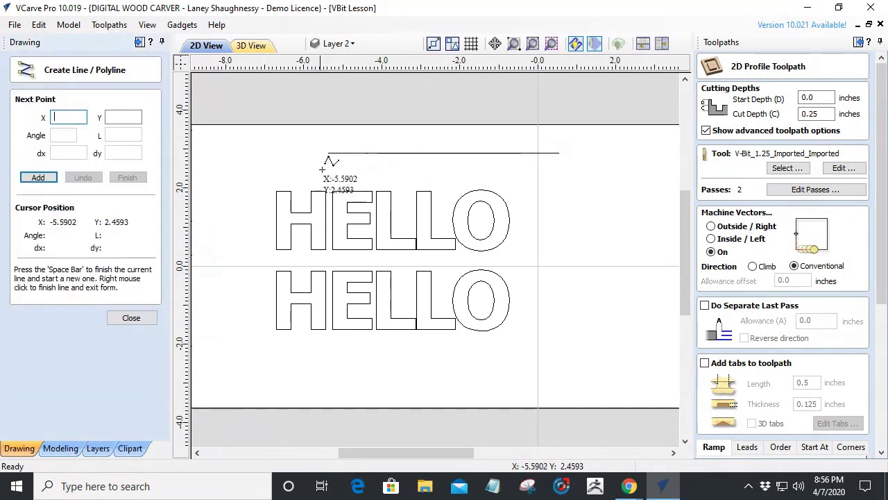
pyautogui.click(328, 167)
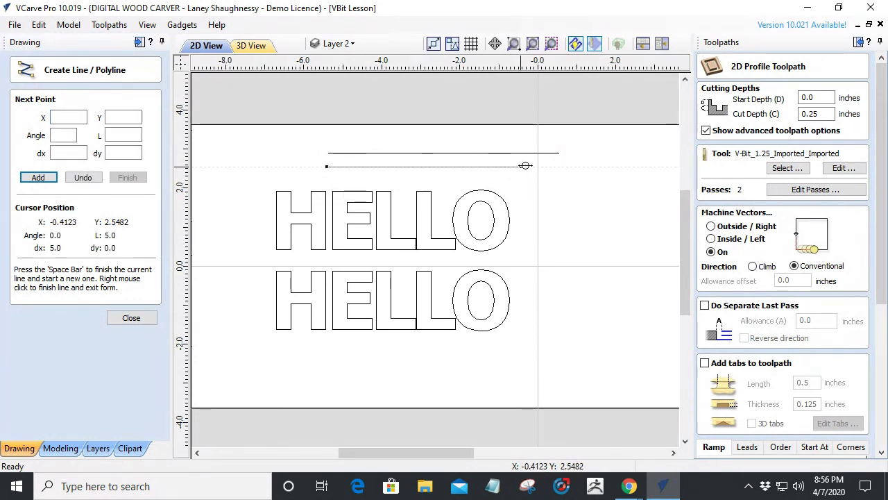
pyautogui.click(557, 166)
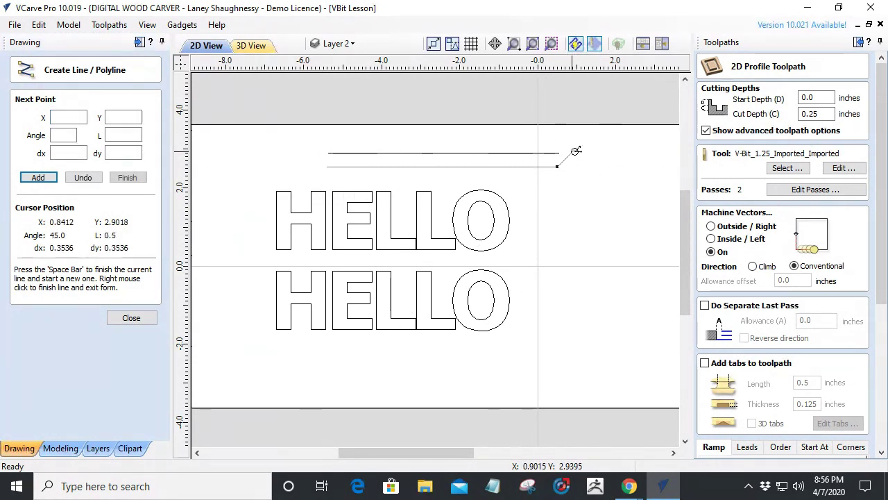
pyautogui.press('space')
pyautogui.moveTo(885, 262); pyautogui.dragTo(886, 314)
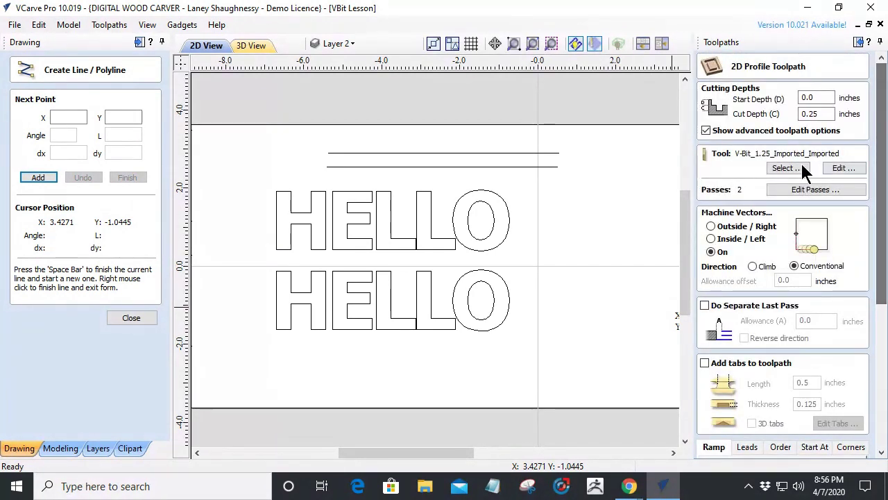
# Step: Set the profile toolpath's cut depth to 0.125 inches and browse the bit groups in the tool database, keeping the current bit
pyautogui.moveTo(822, 115)
pyautogui.mouseDown()
pyautogui.moveTo(801, 116)
pyautogui.moveTo(812, 114)
pyautogui.mouseUp()
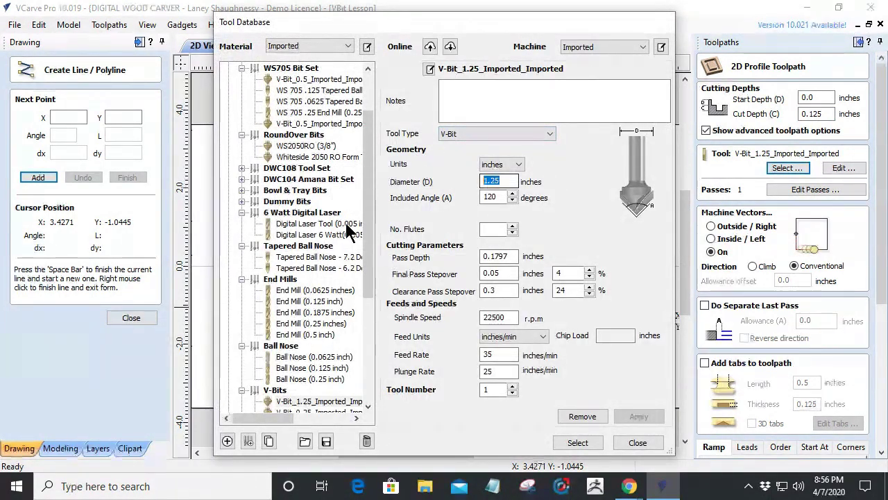
pyautogui.moveTo(370, 208); pyautogui.dragTo(371, 166)
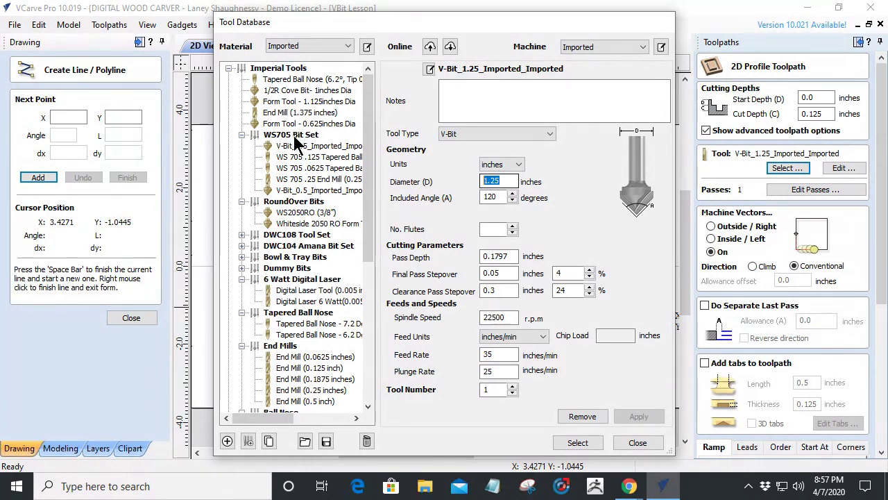
pyautogui.scroll(-8, 288, 278)
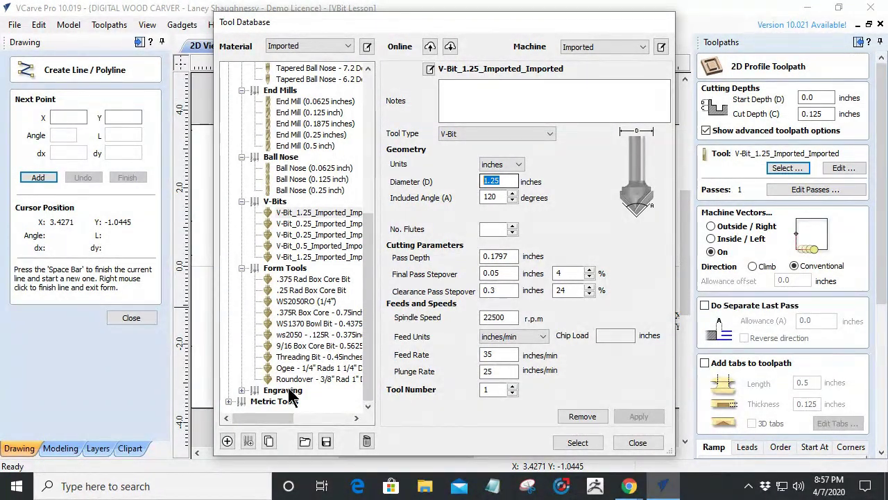
pyautogui.click(637, 443)
# Step: Finish line drawing and draw a small square-cornered rectangle about 0.25 by 0.15 inches to the right of the two horizontal lines
pyautogui.scroll(2, 631, 208)
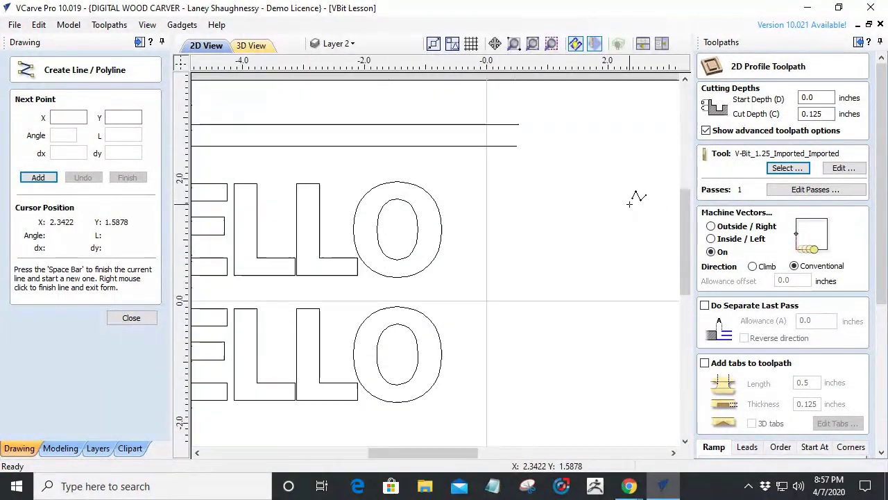
pyautogui.scroll(2, 628, 217)
pyautogui.scroll(-2, 481, 280)
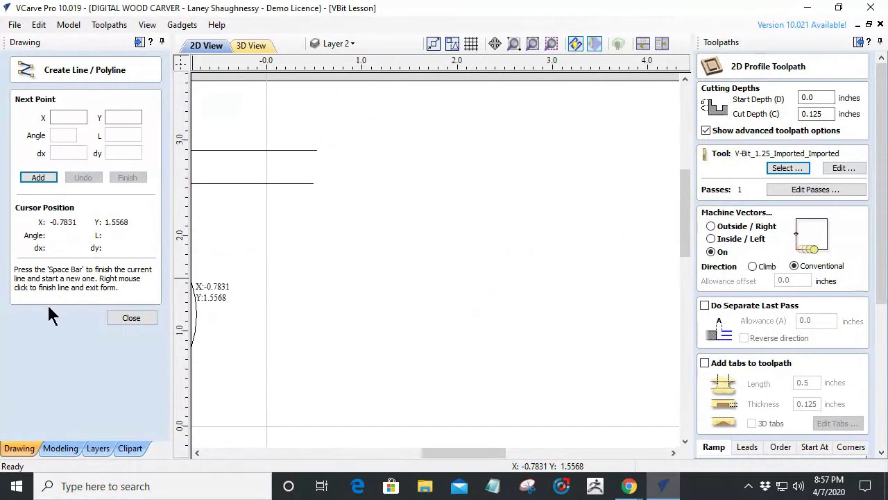
pyautogui.click(132, 319)
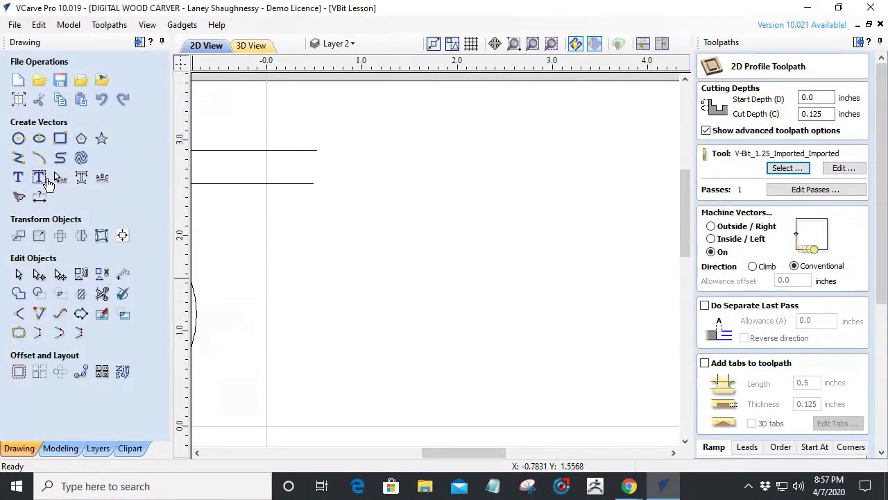
pyautogui.click(59, 138)
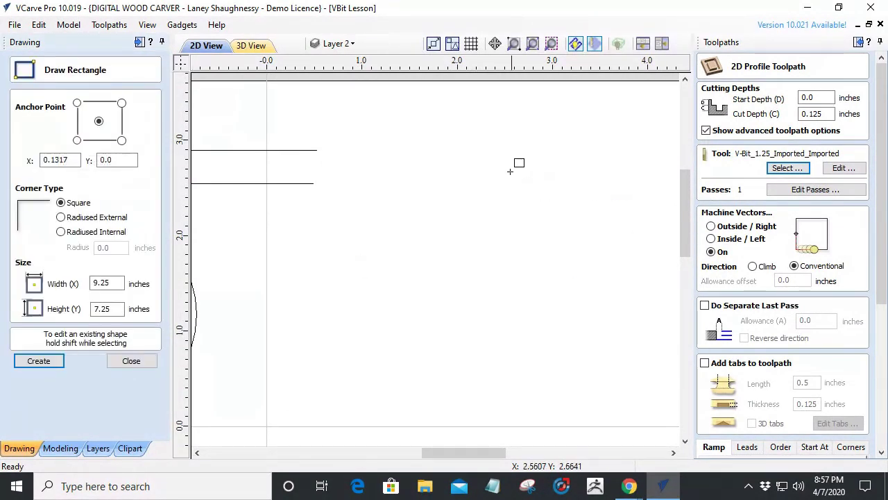
pyautogui.moveTo(460, 169); pyautogui.dragTo(483, 157)
# Step: Resize the rectangle to 0.375 inches wide and 0.25 inches high, with internally radiused corners of 0.125 inches
pyautogui.moveTo(114, 283); pyautogui.dragTo(92, 285)
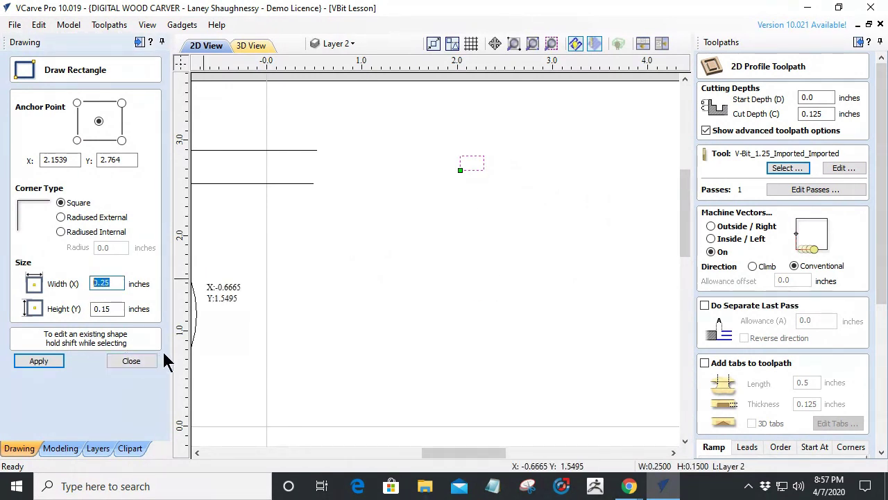
pyautogui.write('.5')
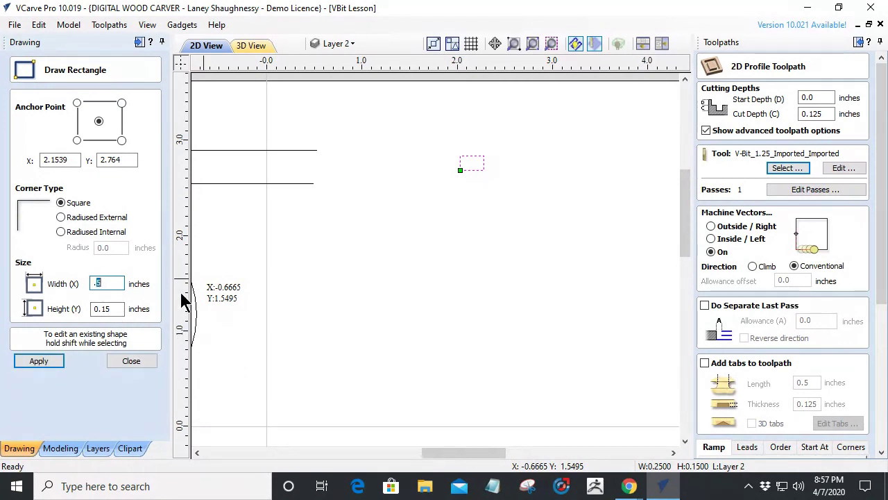
pyautogui.write('37')
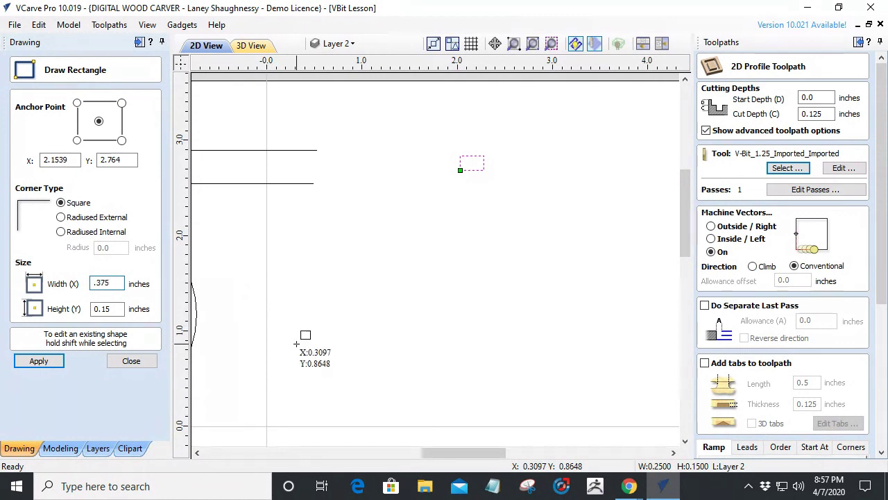
pyautogui.click(111, 309)
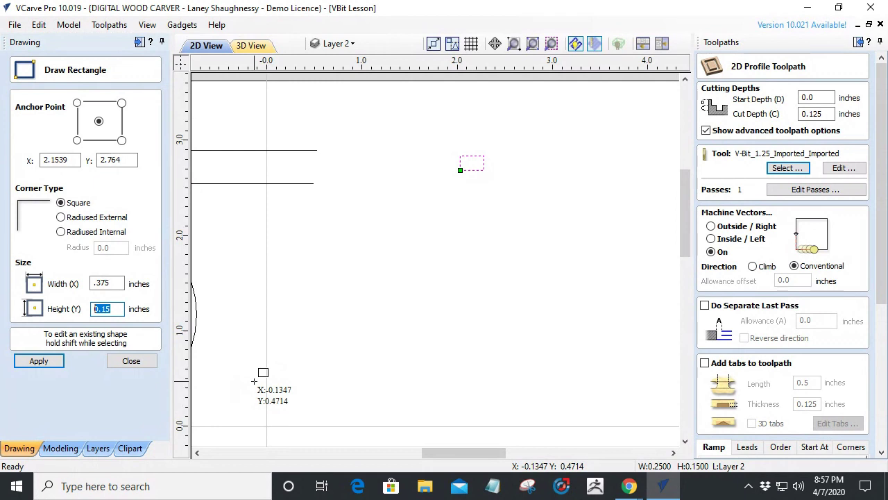
pyautogui.write('.')
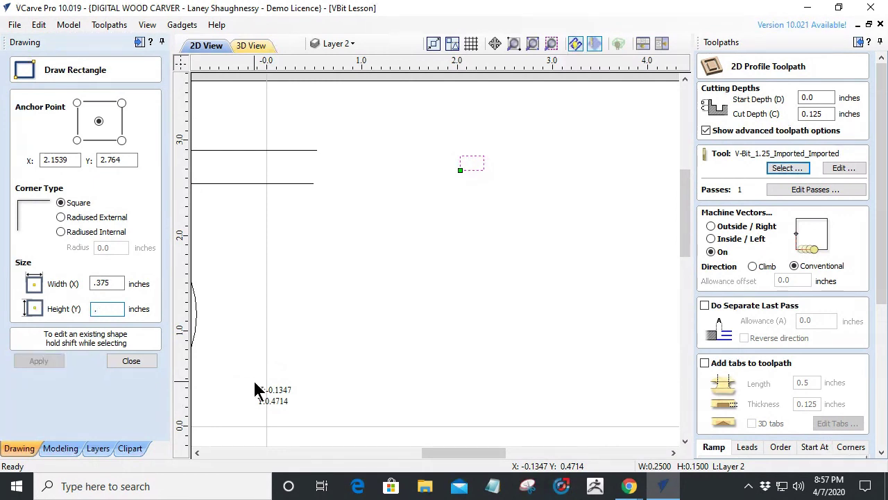
pyautogui.write('25')
pyautogui.click(61, 233)
pyautogui.doubleClick(104, 247)
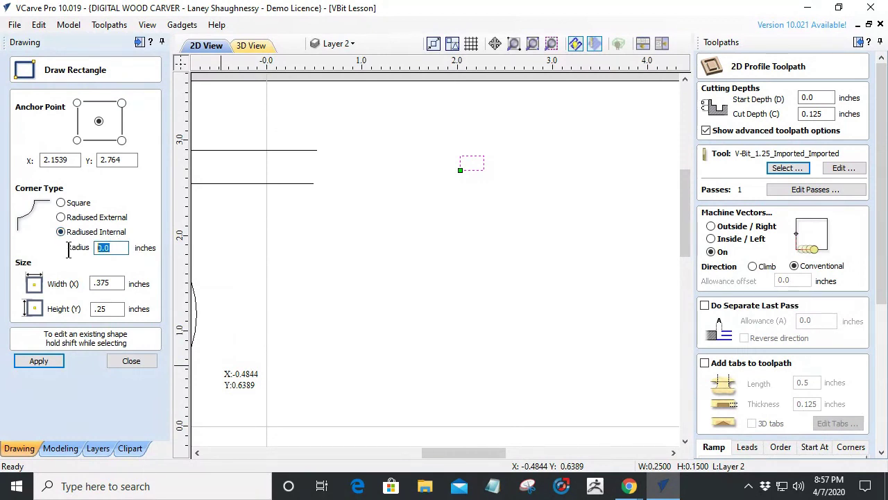
pyautogui.write('.125')
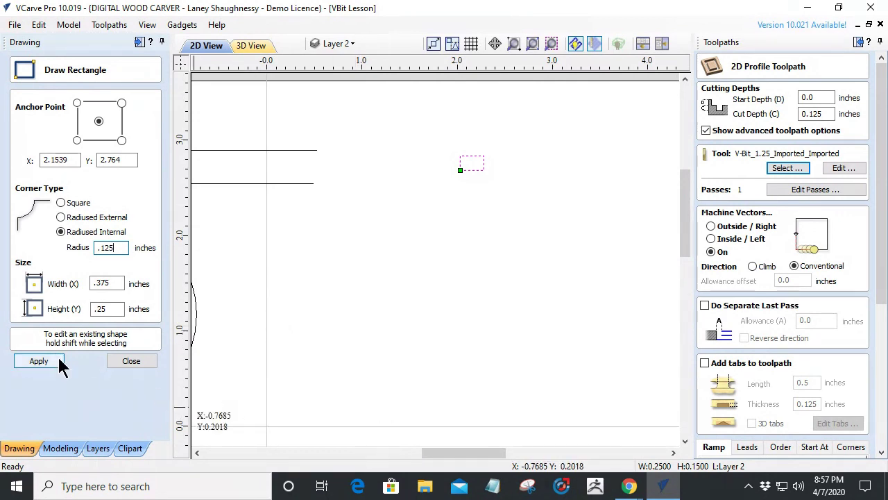
pyautogui.click(41, 361)
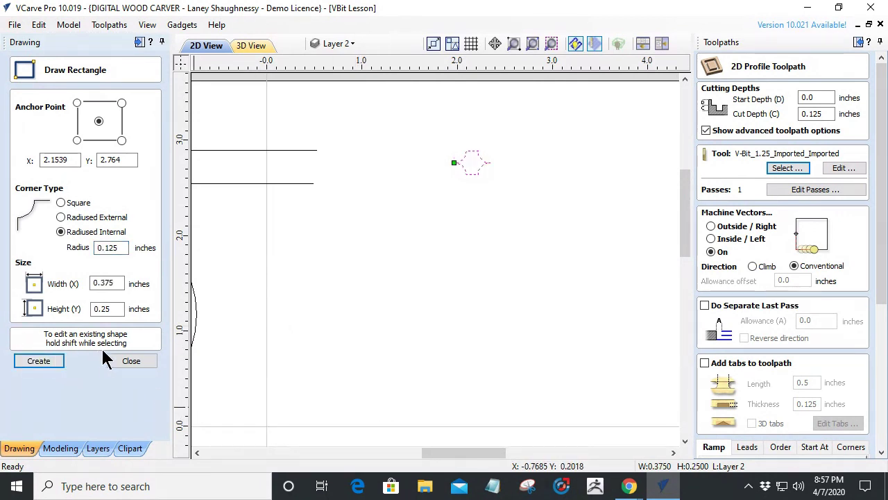
# Step: Try creating another 0.375 by 0.25 inch rectangle at the same anchor point with a 0.25 inch internal corner radius
pyautogui.doubleClick(119, 251)
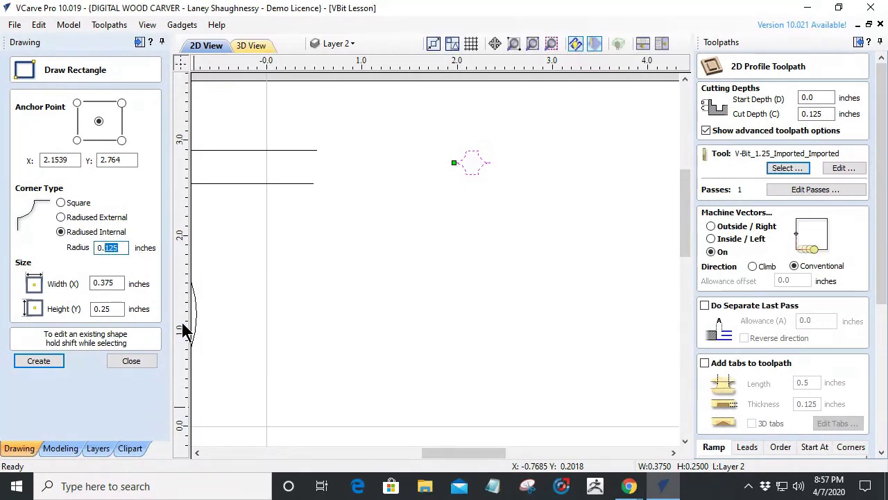
pyautogui.click(45, 364)
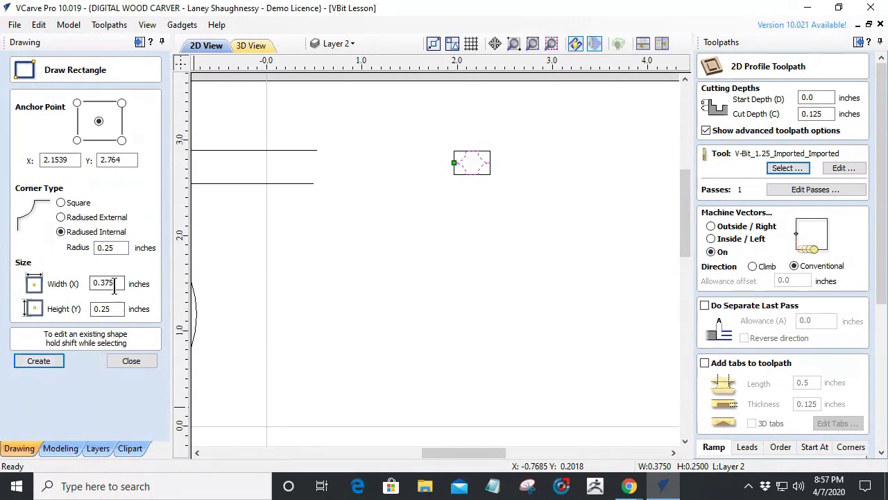
# Step: Create a 0.25 by 0.25 inch rectangle at the same anchor point with a 0.125 inch internal corner radius
pyautogui.doubleClick(103, 312)
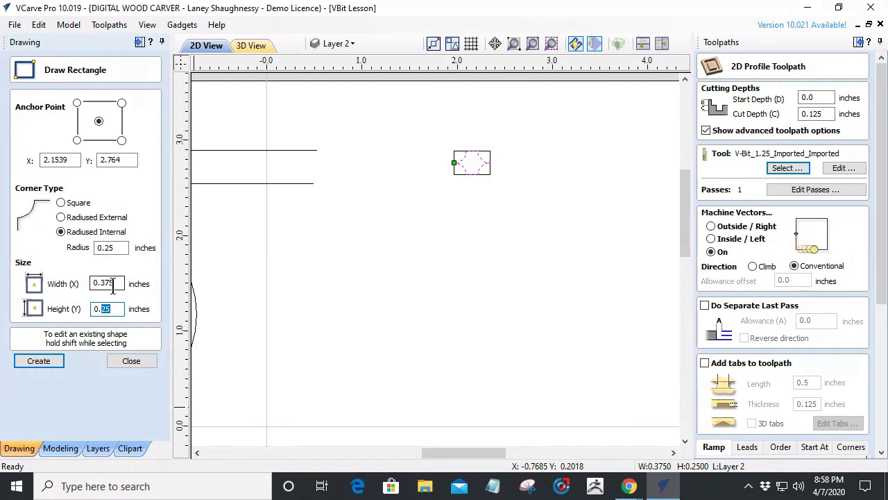
pyautogui.moveTo(112, 283); pyautogui.dragTo(106, 284)
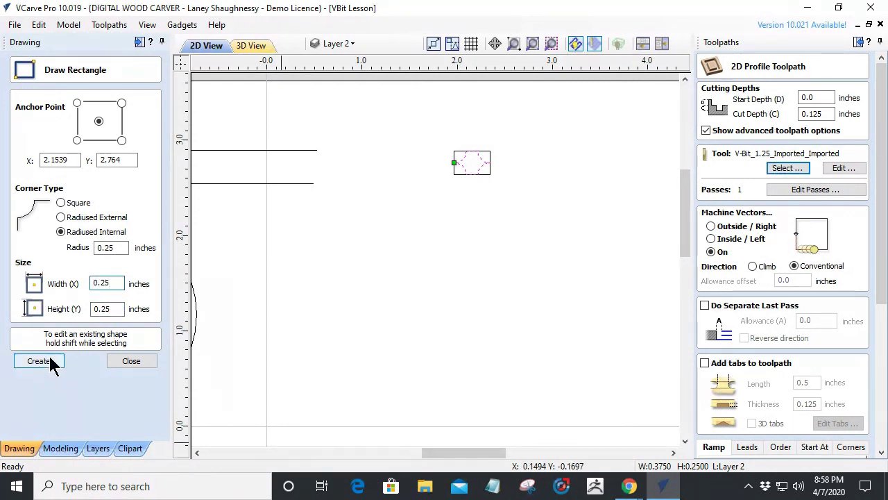
pyautogui.click(104, 248)
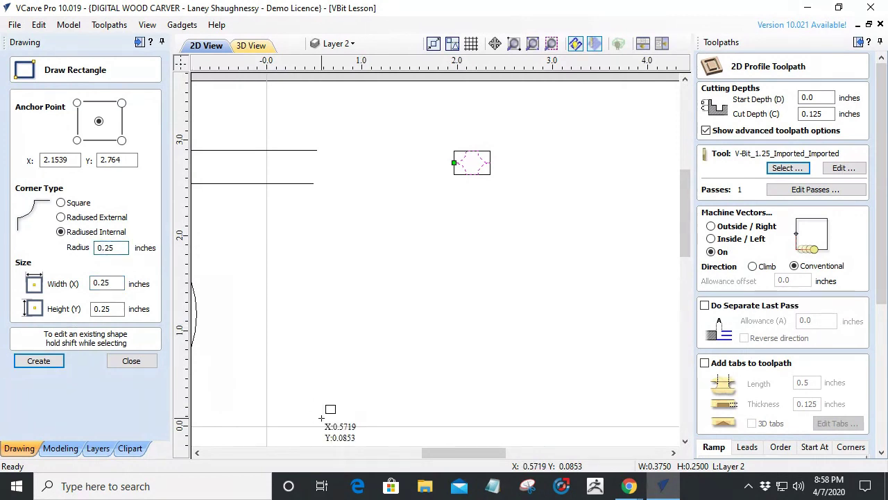
pyautogui.click(42, 362)
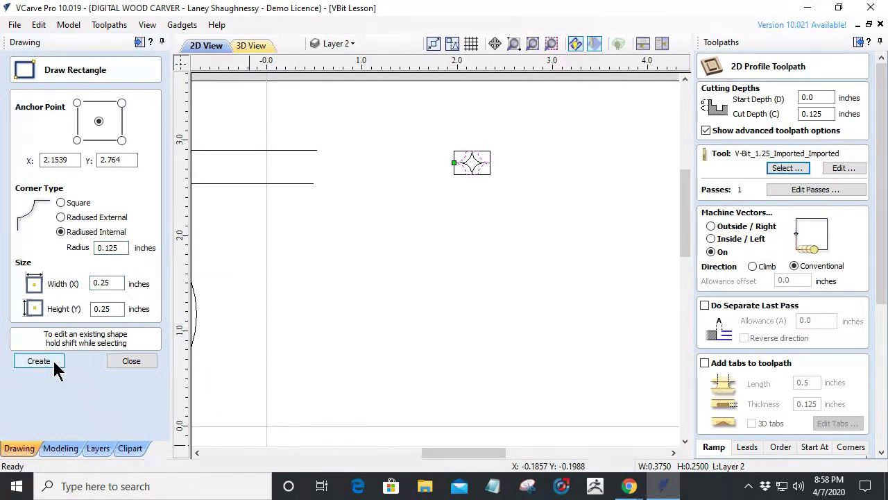
pyautogui.click(119, 359)
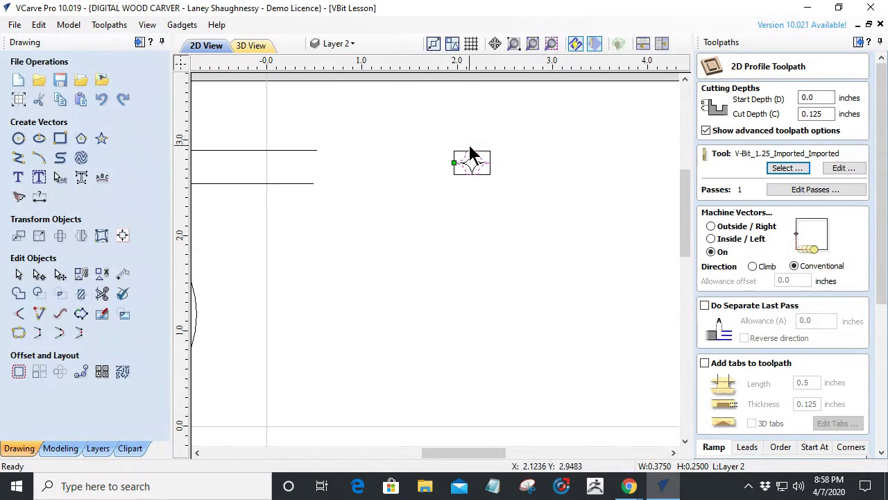
# Step: Delete the two 0.375-inch-wide shapes around the four-pointed star and open the star for node editing
pyautogui.scroll(4, 466, 156)
pyautogui.scroll(1, 466, 157)
pyautogui.scroll(2, 520, 240)
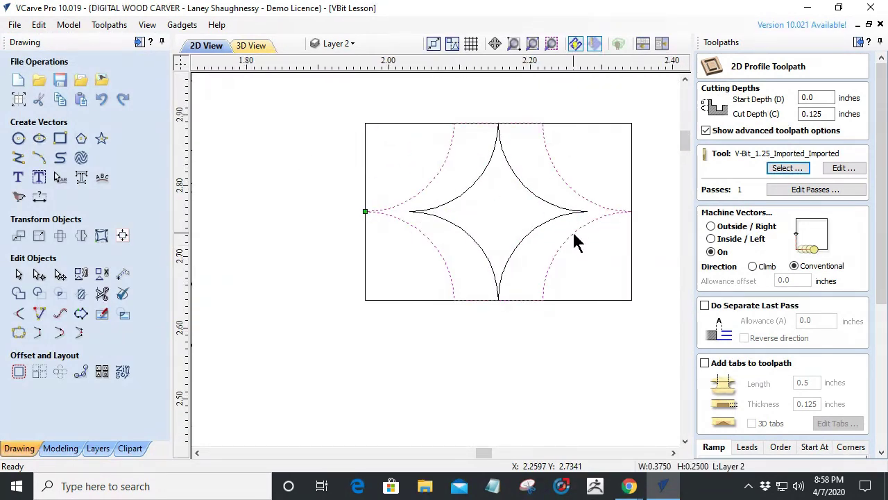
pyautogui.click(630, 203)
pyautogui.press('Delete')
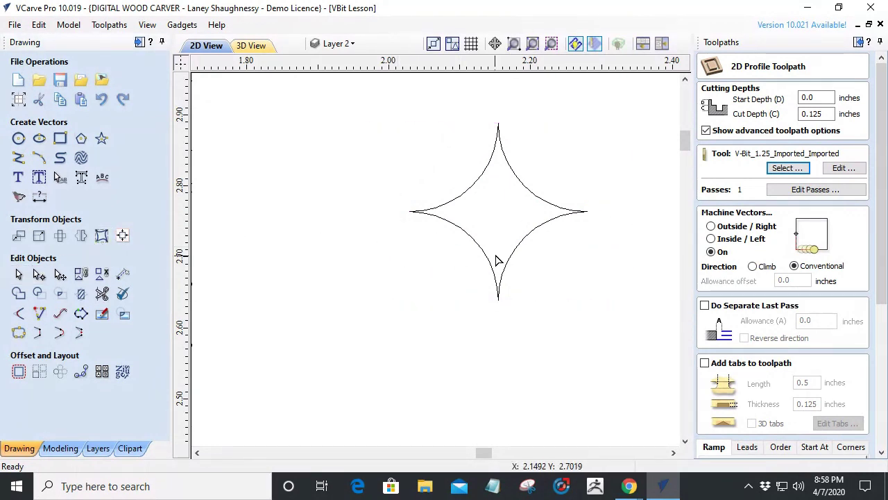
pyautogui.click(500, 300)
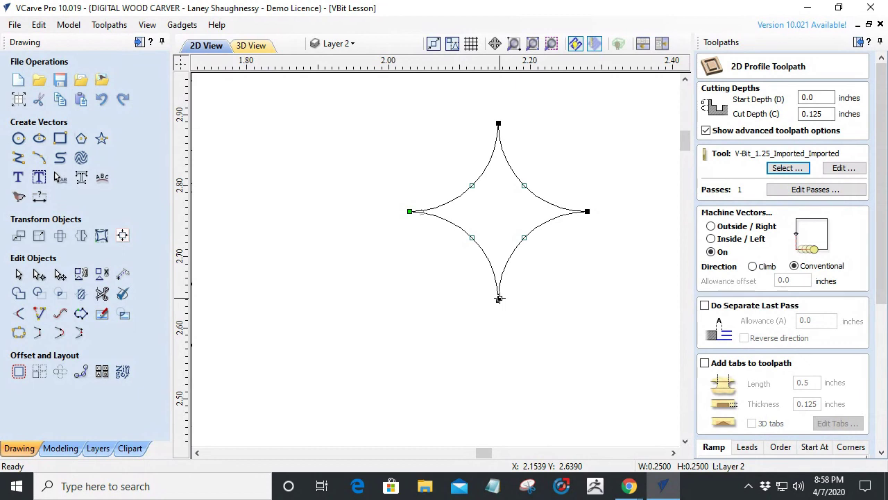
# Step: Cut the four-pointed star vector at its bottom and right nodes and delete everything except the lower-right arc
pyautogui.rightClick(499, 300)
pyautogui.click(529, 158)
pyautogui.rightClick(590, 210)
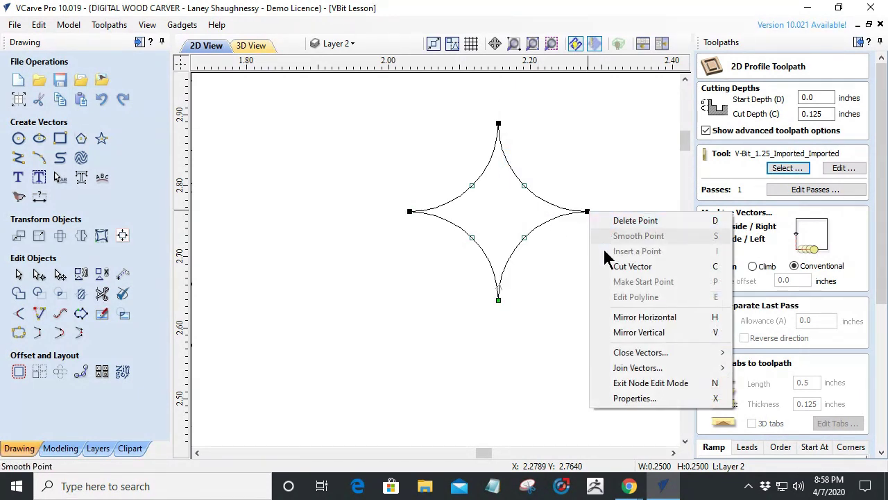
pyautogui.click(605, 263)
pyautogui.click(19, 274)
pyautogui.click(434, 212)
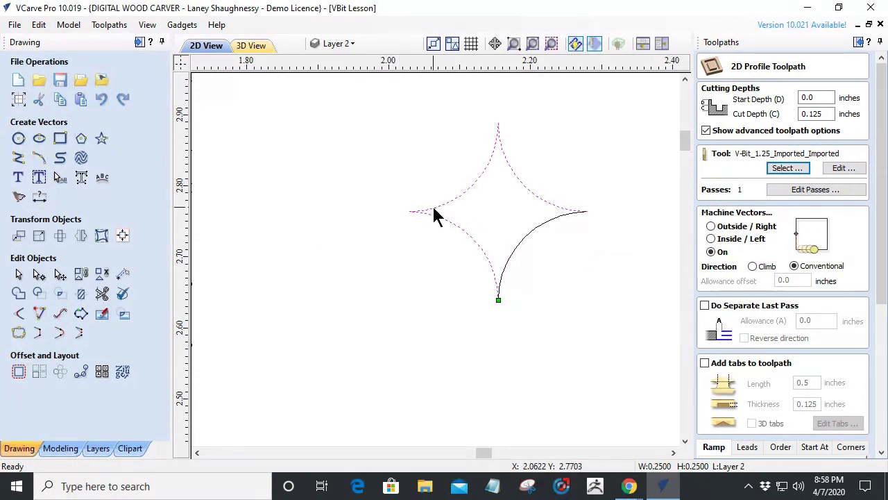
pyautogui.press('Delete')
pyautogui.click(520, 245)
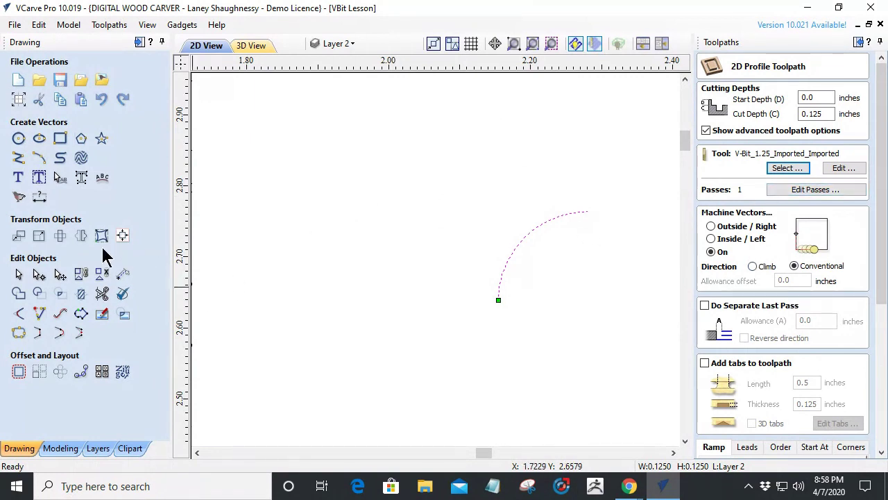
# Step: Draw a vertical polyline about 0.06 inches long straight up from the arc's upper-right end
pyautogui.click(18, 157)
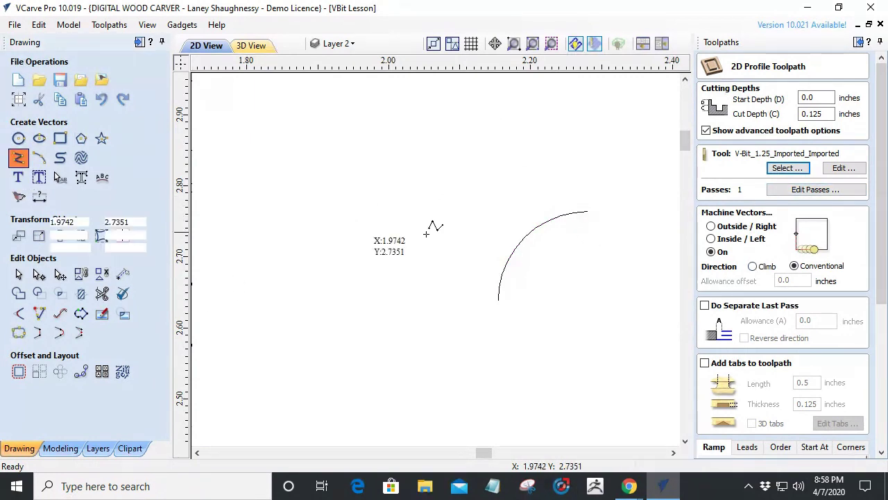
pyautogui.click(587, 214)
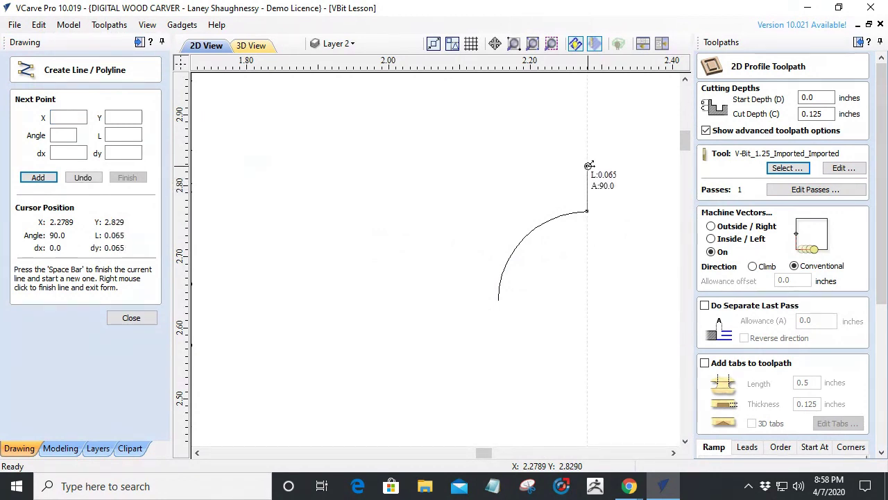
pyautogui.click(587, 168)
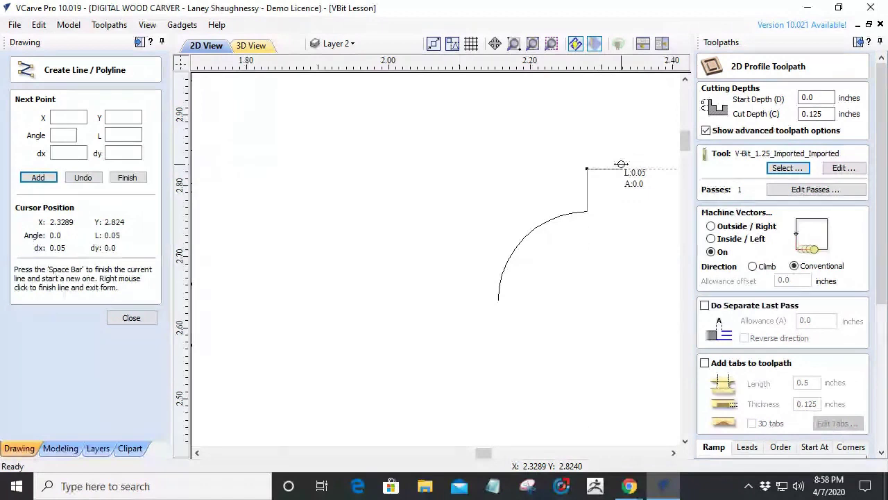
pyautogui.click(130, 317)
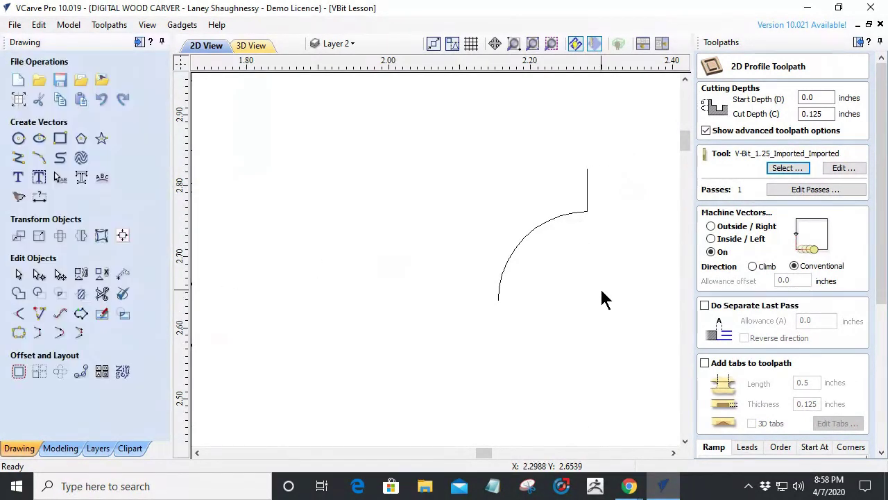
# Step: Join the arc and the vertical line into one open vector, and close the 2D Profile toolpath form
pyautogui.moveTo(490, 151); pyautogui.dragTo(616, 328)
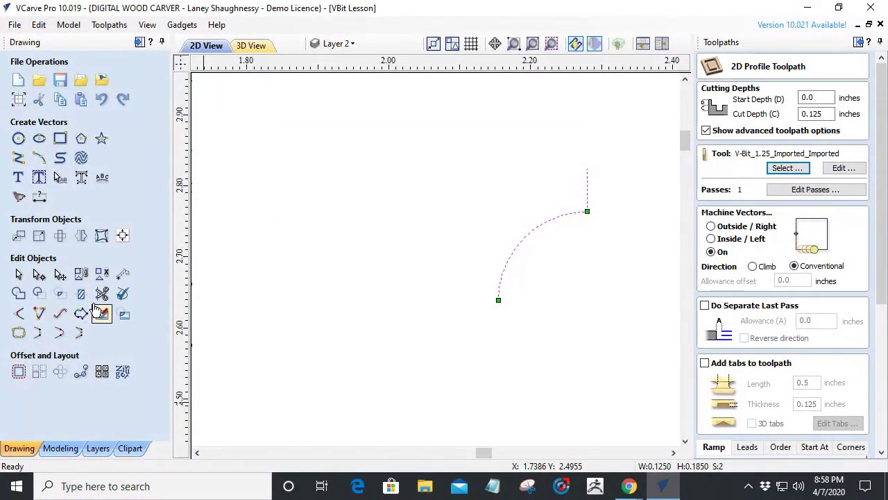
pyautogui.click(19, 332)
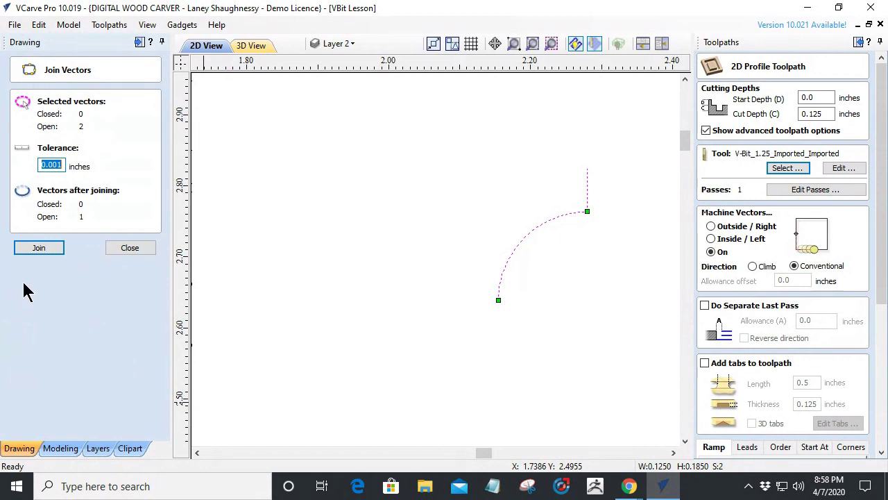
pyautogui.click(38, 248)
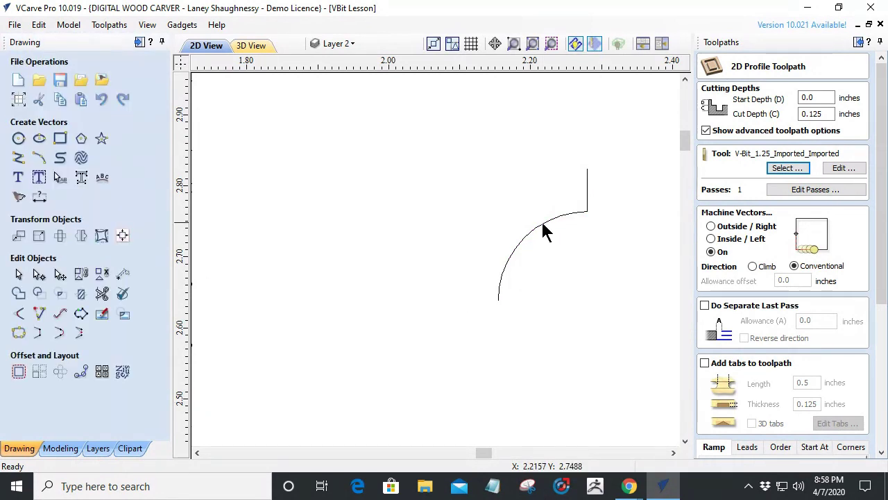
pyautogui.moveTo(881, 278); pyautogui.dragTo(881, 423)
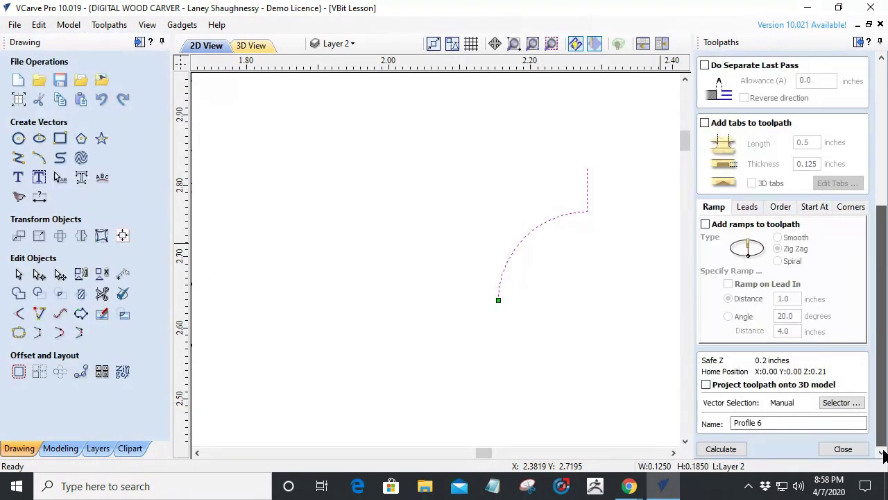
pyautogui.click(841, 449)
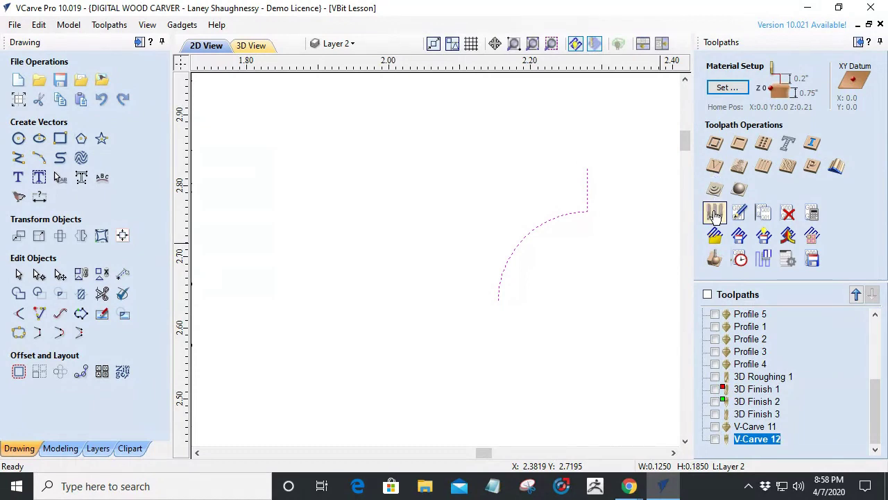
pyautogui.click(715, 216)
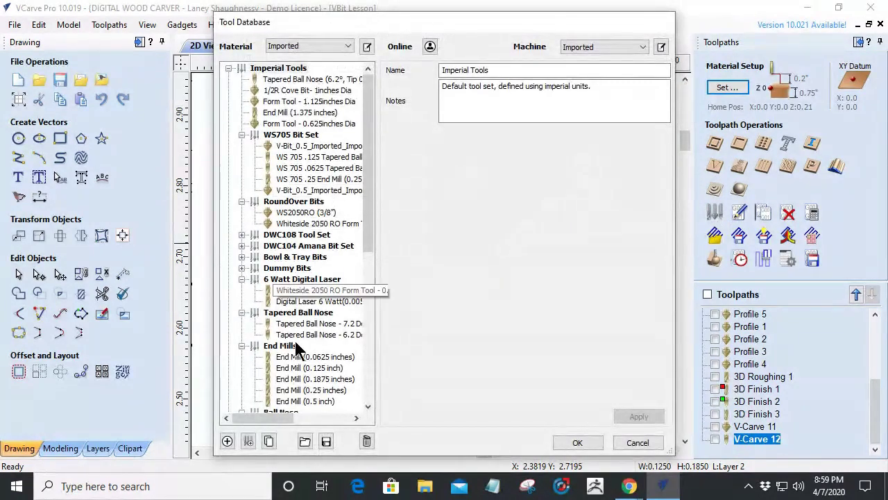
pyautogui.click(227, 442)
pyautogui.click(512, 138)
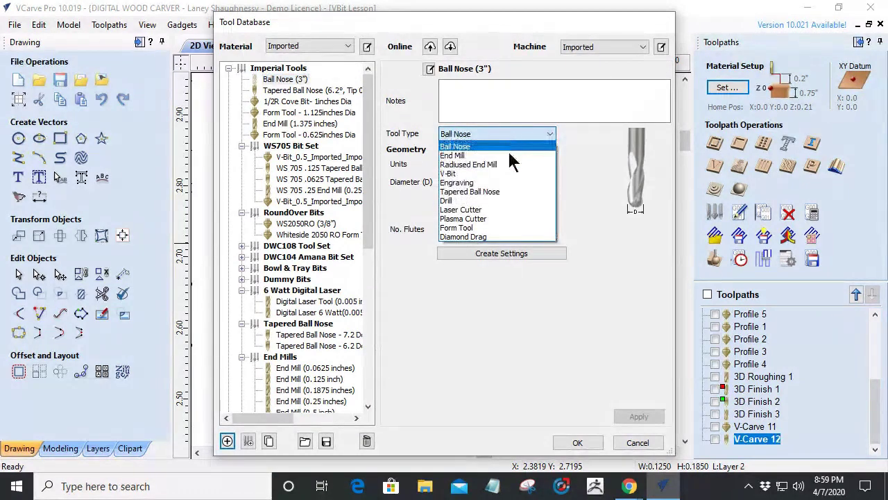
pyautogui.click(489, 226)
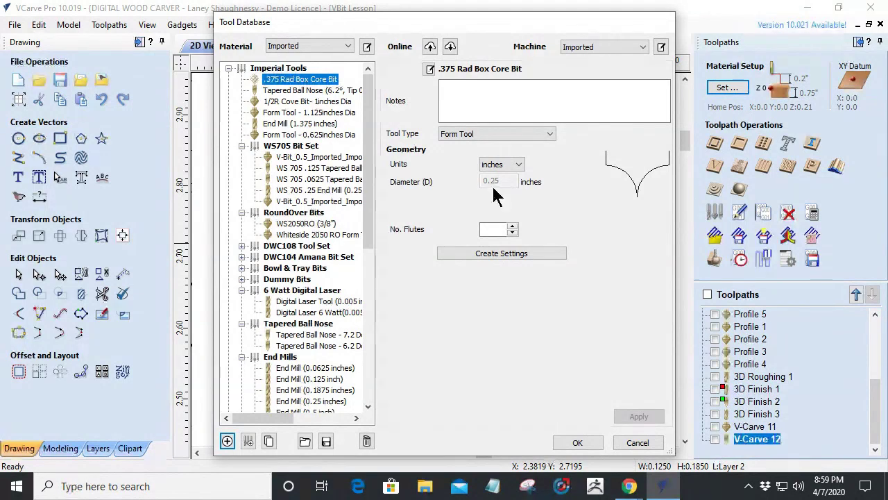
pyautogui.click(502, 255)
pyautogui.doubleClick(515, 257)
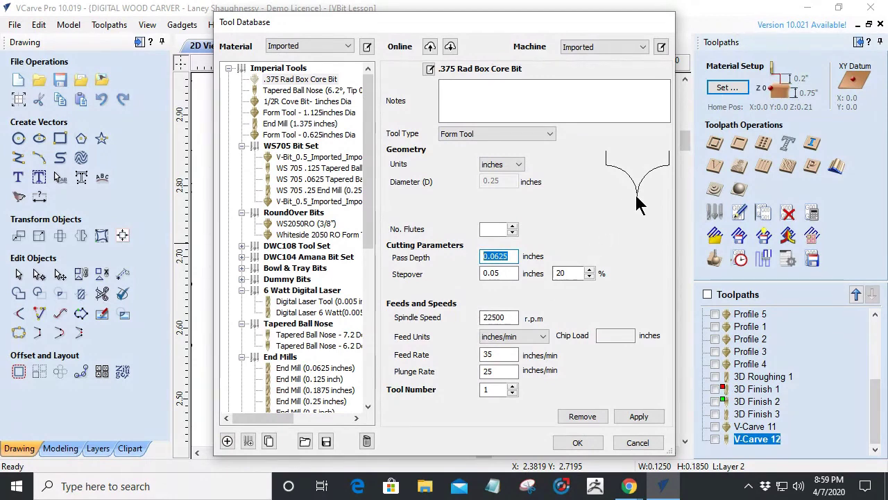
pyautogui.click(637, 443)
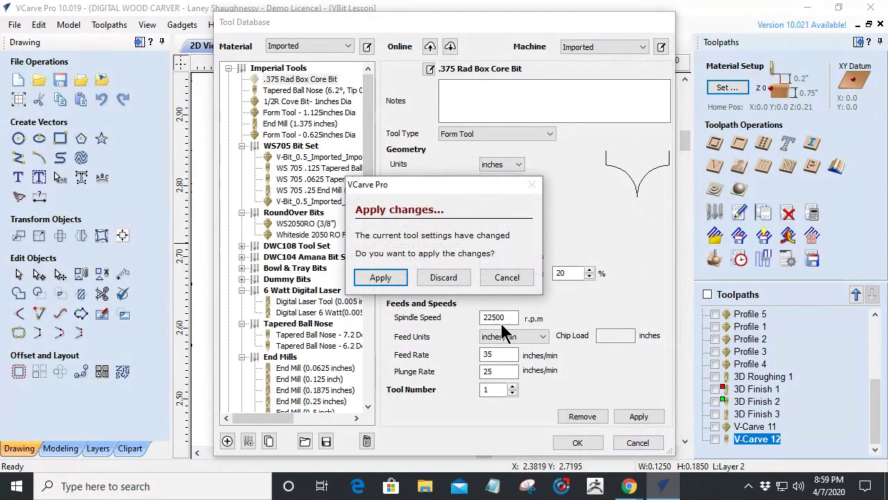
pyautogui.click(442, 278)
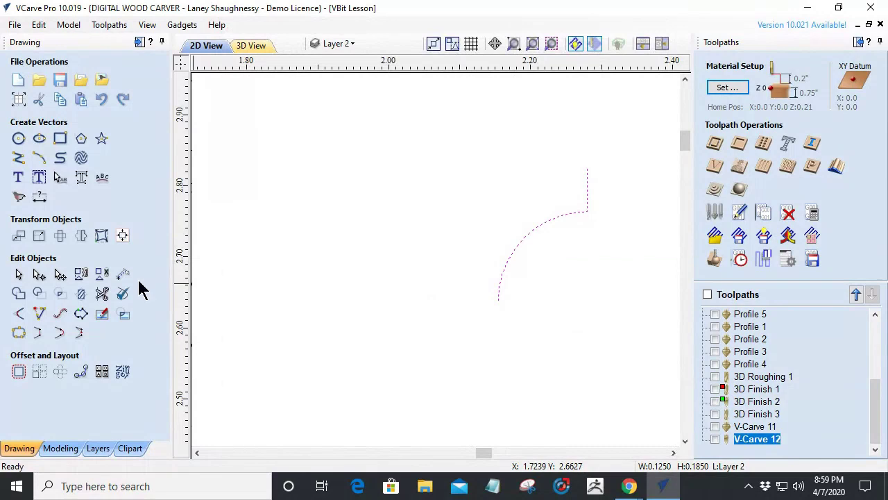
# Step: Add a vertical and a horizontal dimension between the arc's two endpoints
pyautogui.click(39, 197)
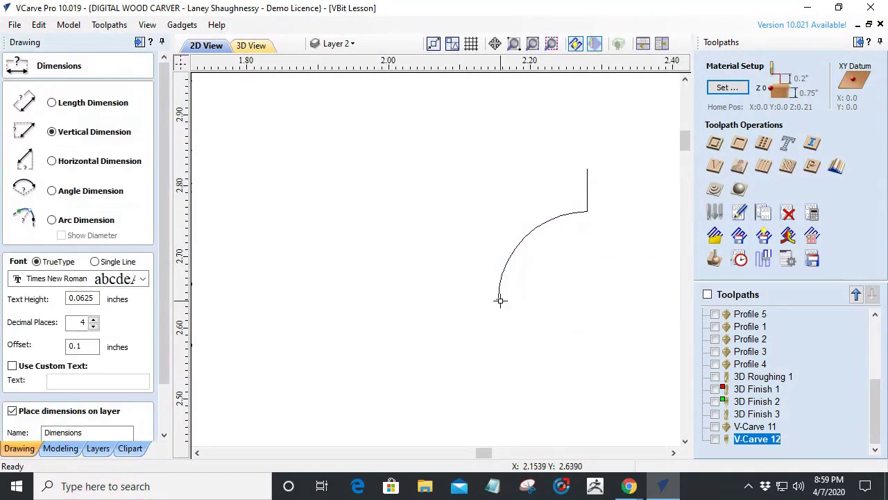
pyautogui.click(587, 213)
pyautogui.click(614, 285)
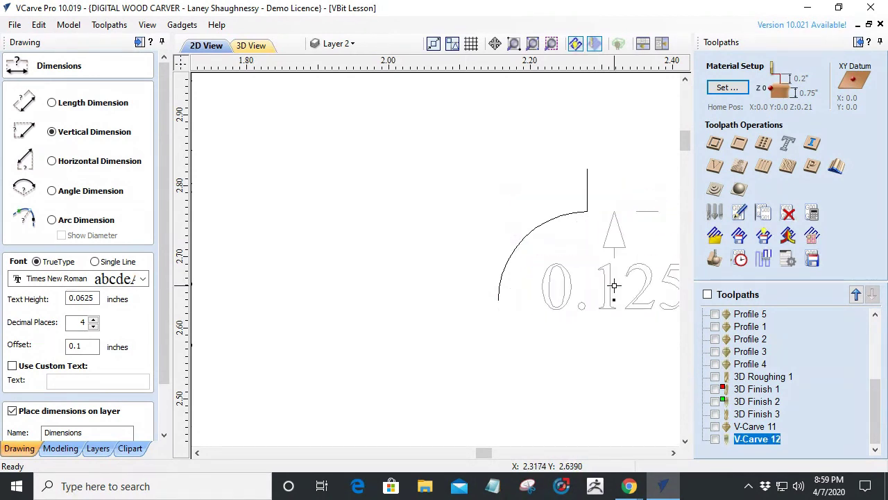
pyautogui.click(52, 160)
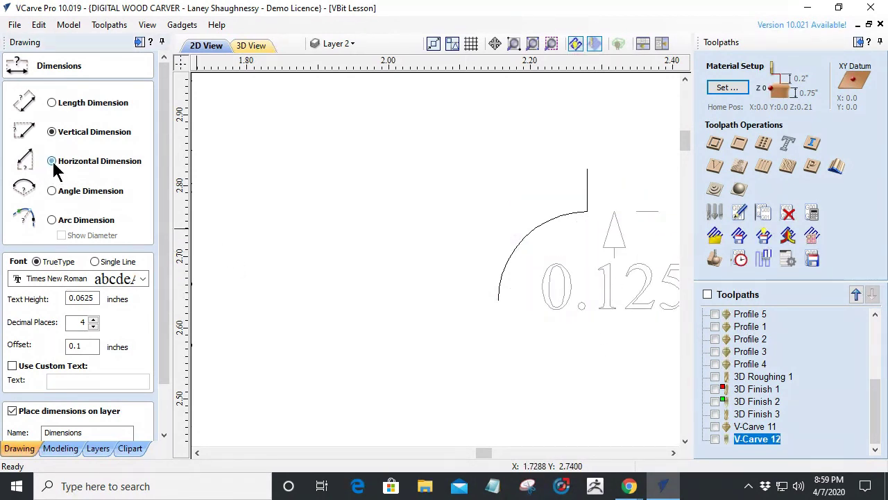
pyautogui.click(501, 300)
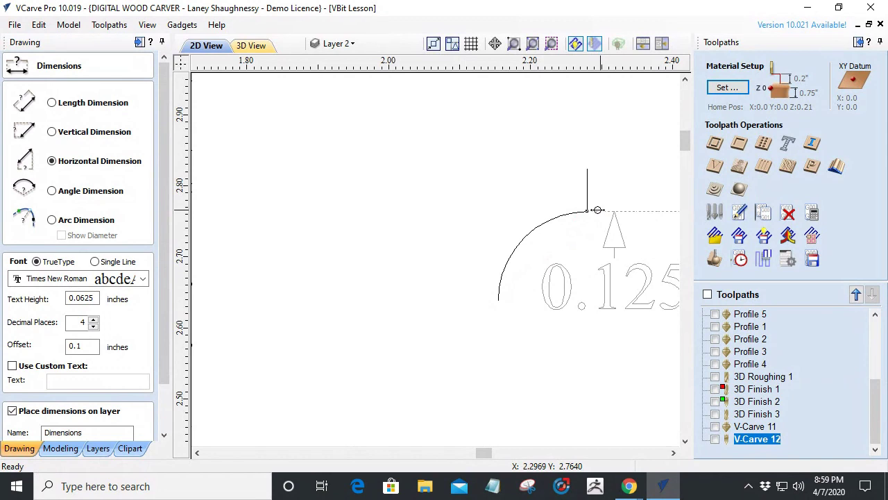
pyautogui.click(588, 213)
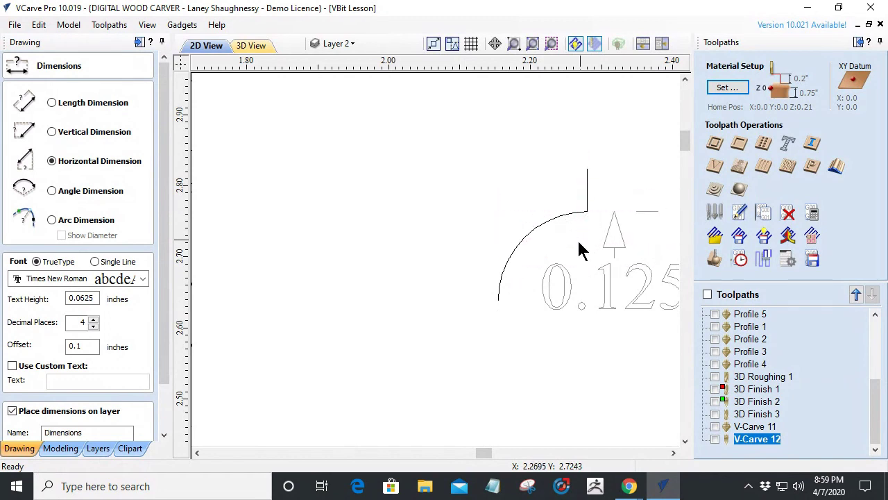
pyautogui.click(419, 283)
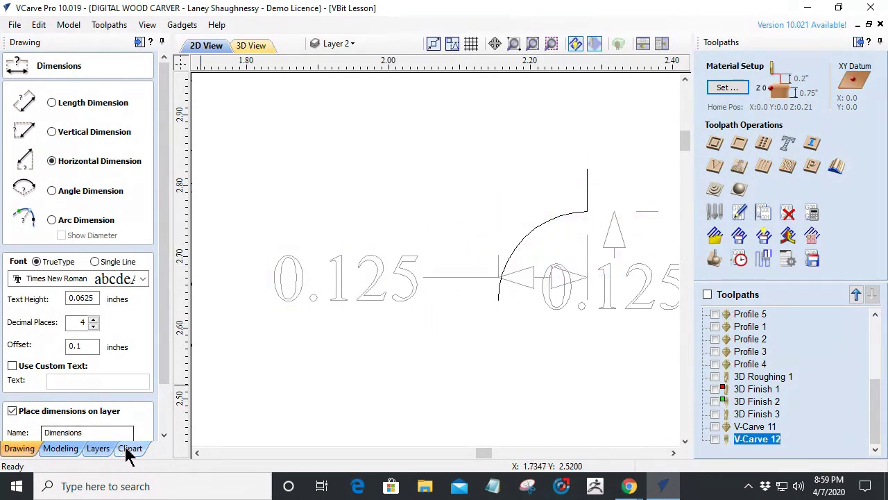
pyautogui.click(715, 214)
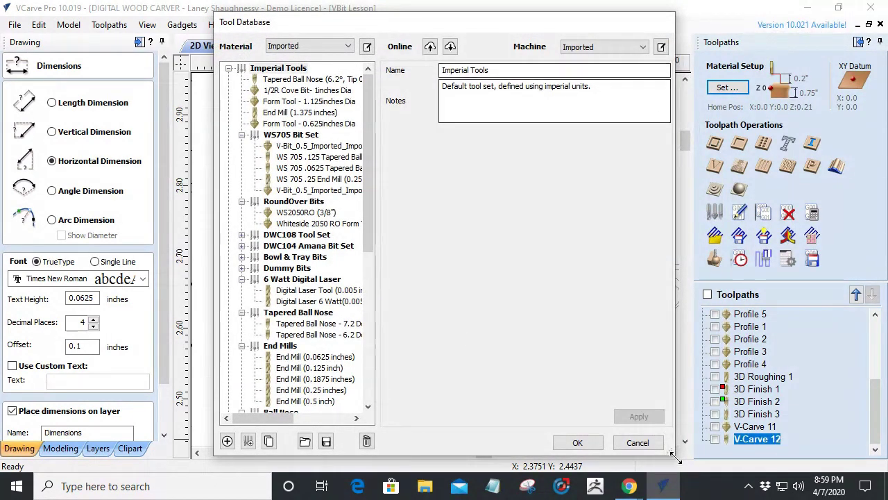
pyautogui.click(656, 447)
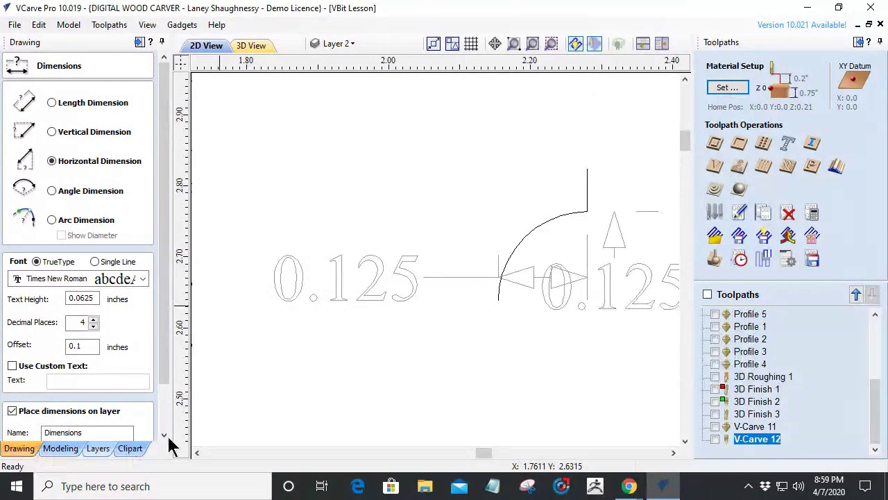
pyautogui.scroll(-3, 163, 435)
pyautogui.click(135, 430)
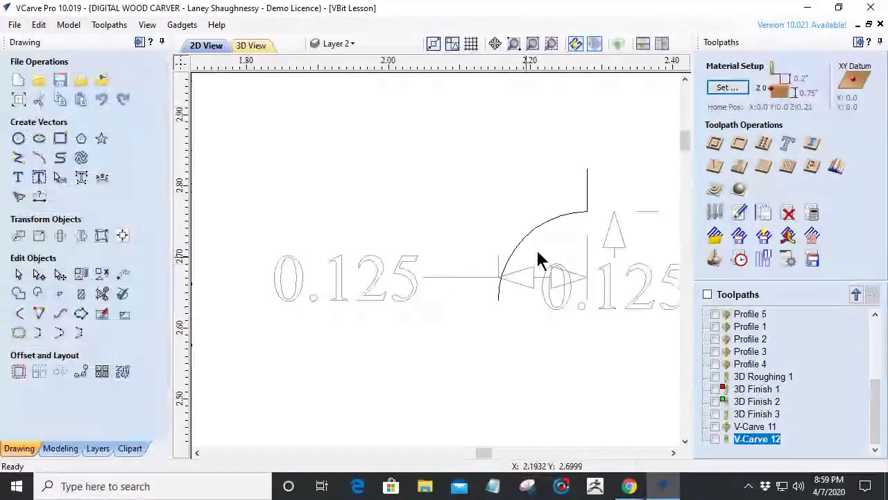
# Step: Add a new Form Tool to the tool database using the joined arc-and-line vector as its profile
pyautogui.click(536, 231)
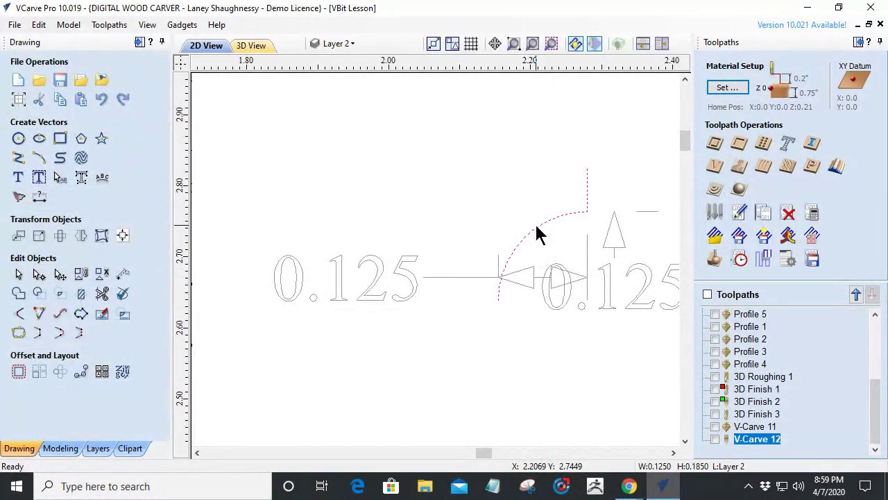
pyautogui.click(711, 213)
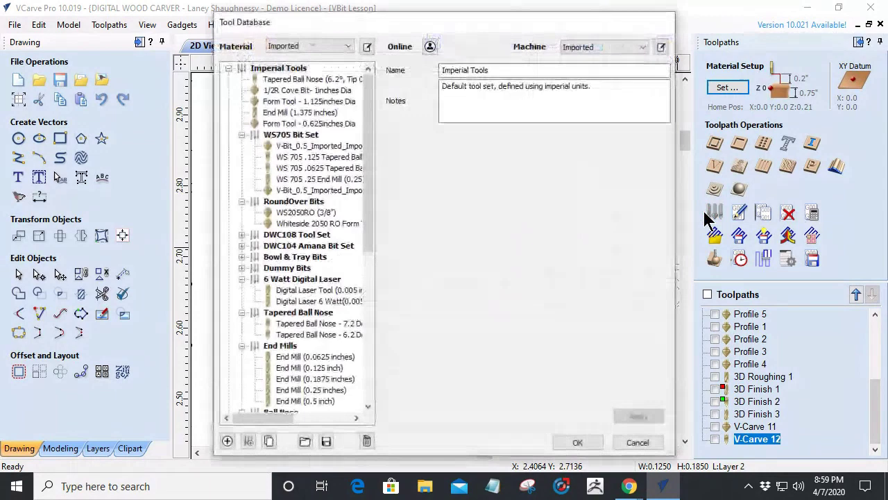
pyautogui.click(227, 441)
pyautogui.click(496, 134)
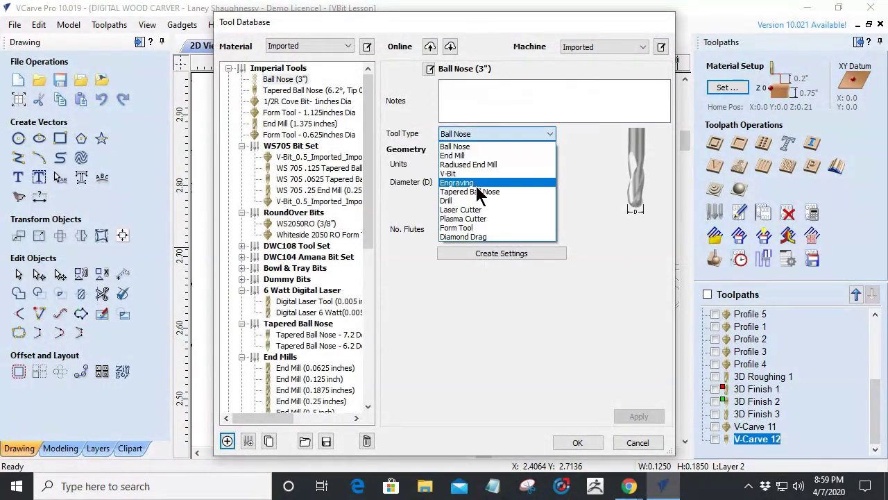
pyautogui.click(461, 228)
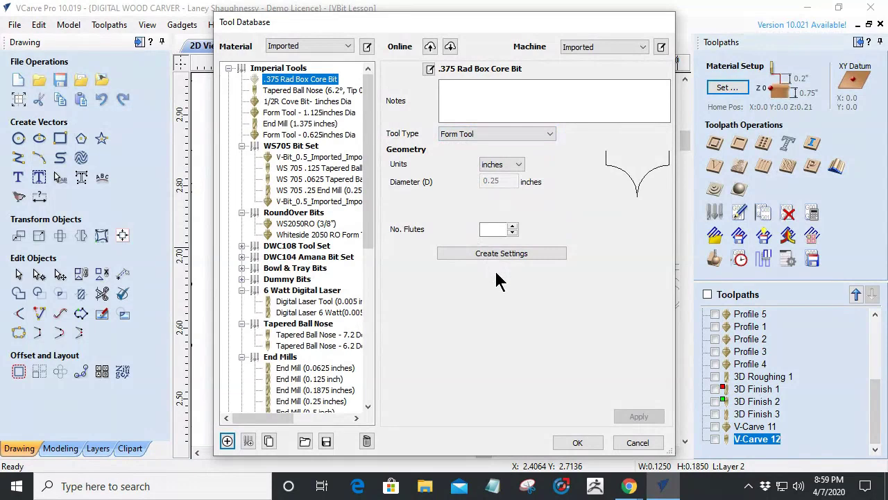
# Step: Create cutting settings for the new form tool with a pass depth of .125 inches and a 33.3% stepover
pyautogui.click(499, 254)
pyautogui.doubleClick(478, 256)
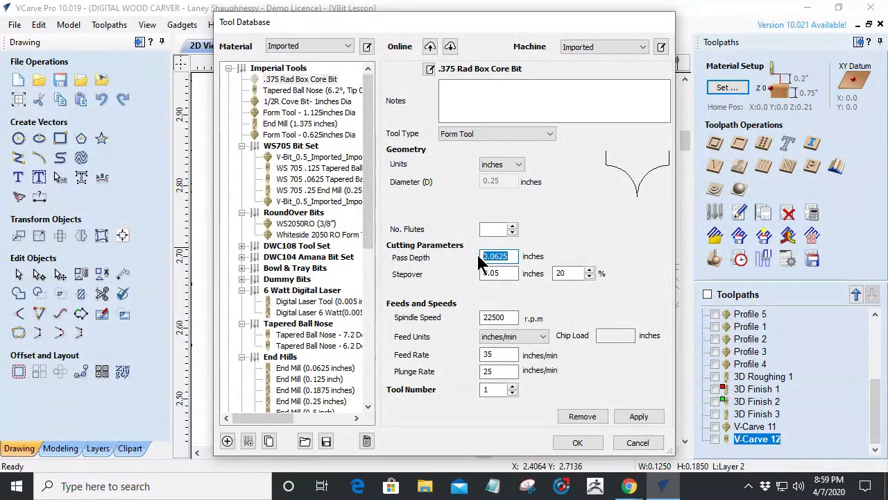
pyautogui.write('.125')
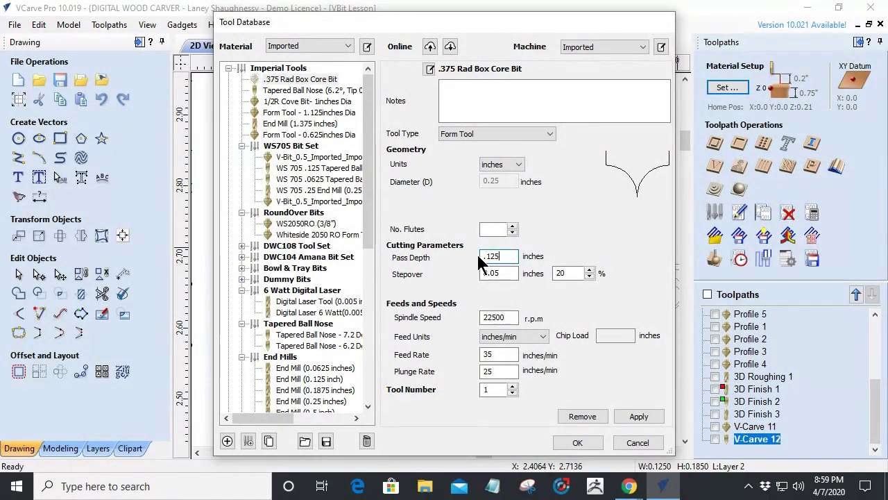
pyautogui.doubleClick(565, 273)
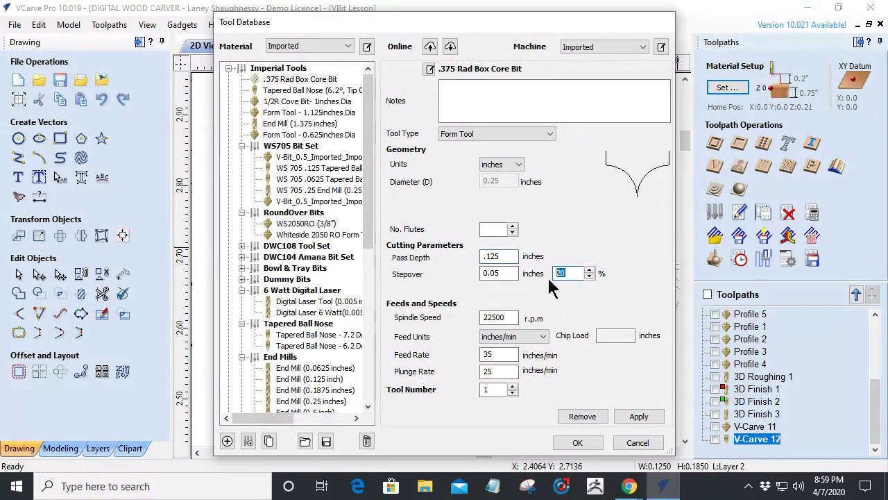
pyautogui.write('33.3')
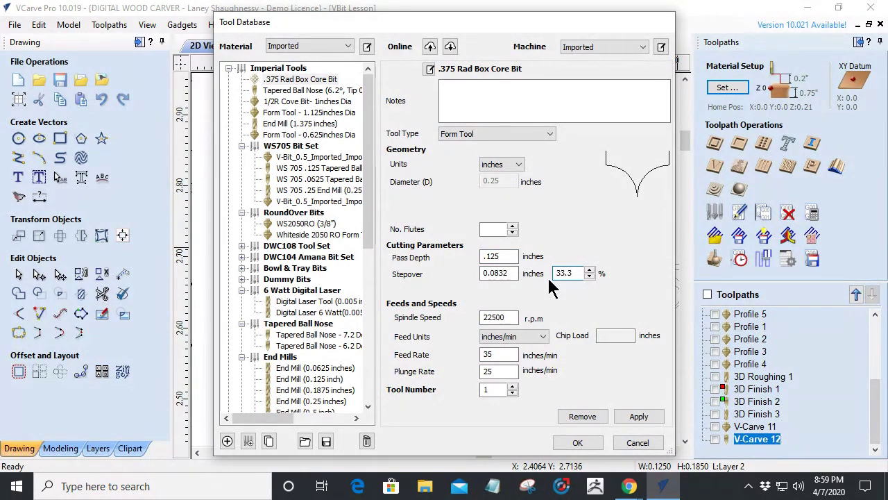
# Step: Set the form tool's stepover to .125 inches
pyautogui.press('BackSpace')
pyautogui.press('BackSpace')
pyautogui.press('BackSpace')
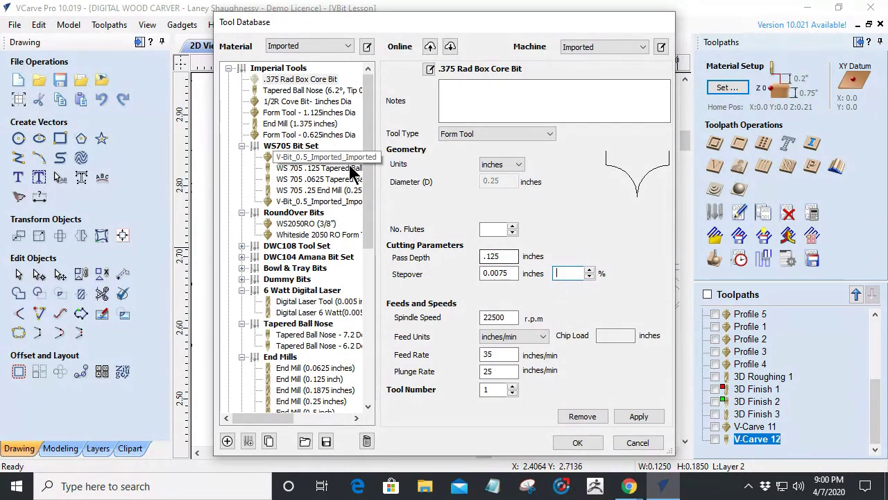
pyautogui.moveTo(505, 274); pyautogui.dragTo(461, 283)
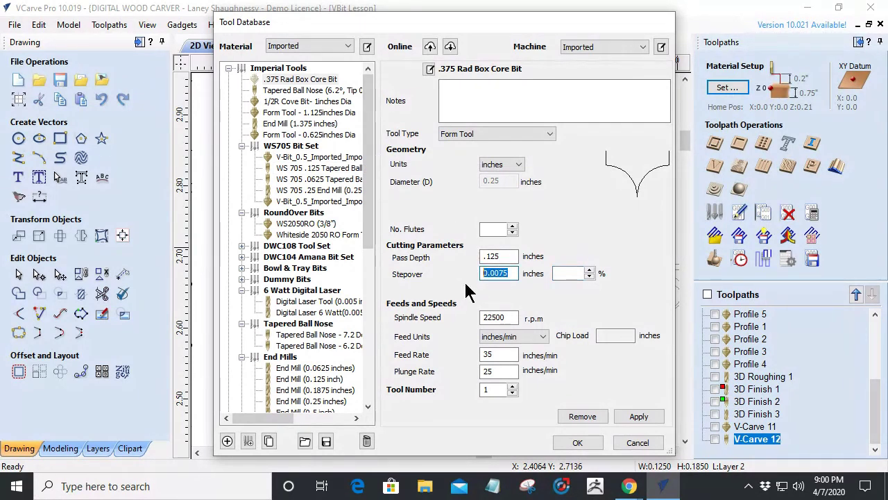
pyautogui.write('.125')
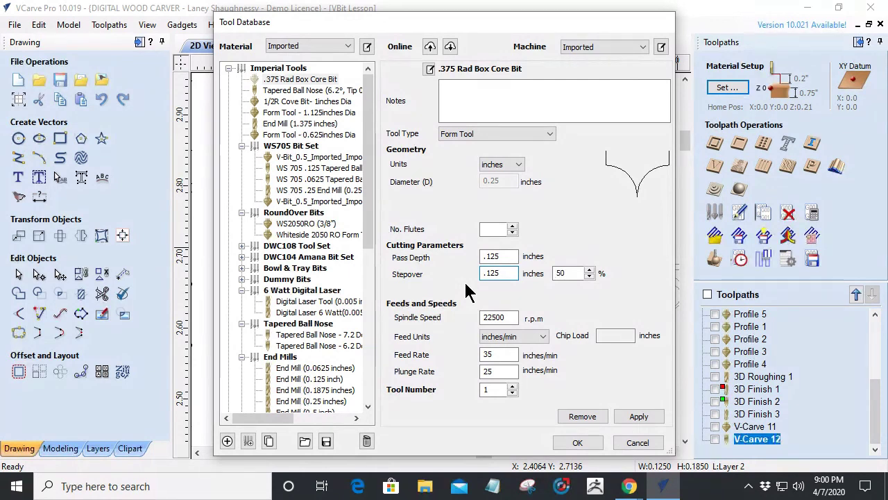
# Step: Set the form tool's feed rate to 50 and plunge rate to 20 inches/min, then apply and save the tool database changes
pyautogui.doubleClick(498, 355)
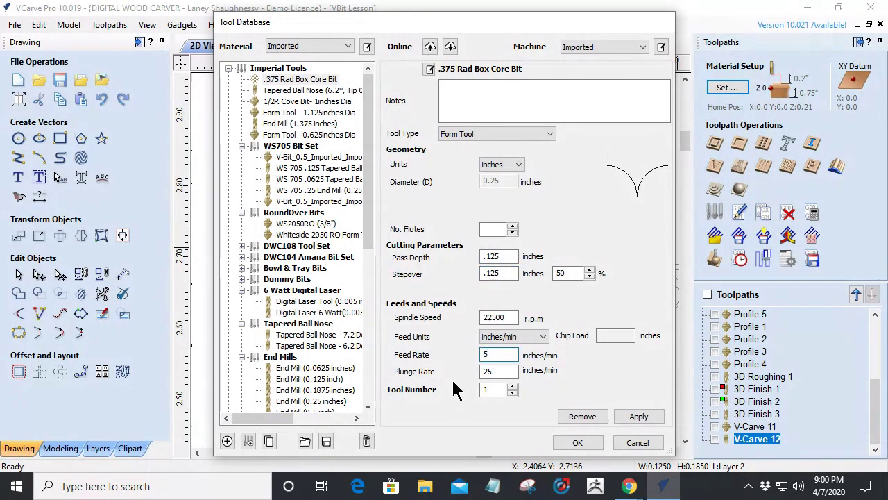
pyautogui.doubleClick(495, 372)
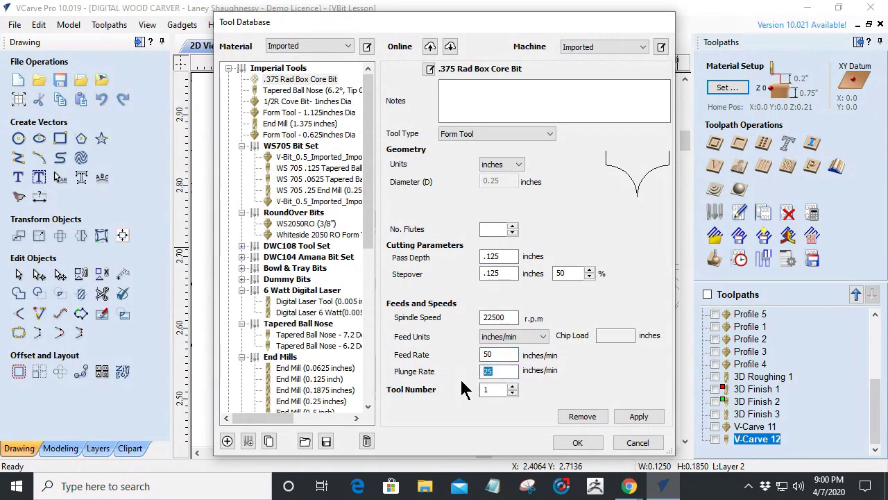
pyautogui.write('20')
pyautogui.click(639, 416)
pyautogui.click(575, 443)
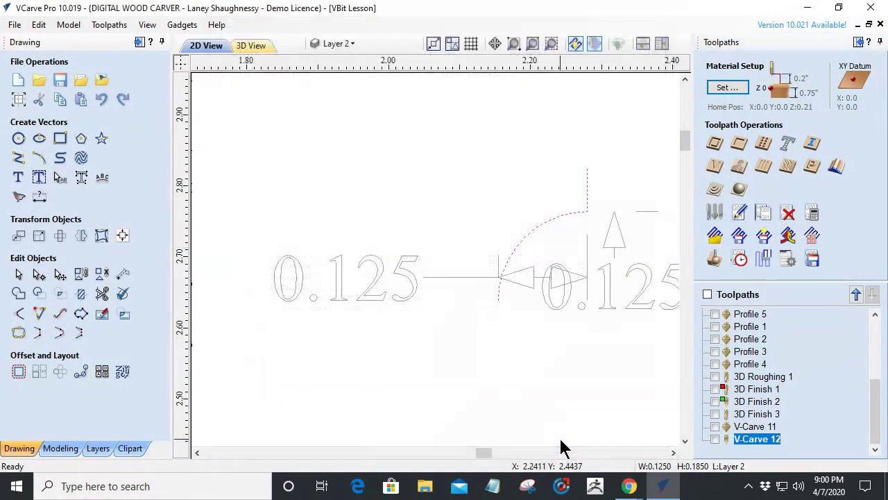
# Step: Delete the upper of the two long horizontal lines above the top HELLO text
pyautogui.scroll(-5, 492, 277)
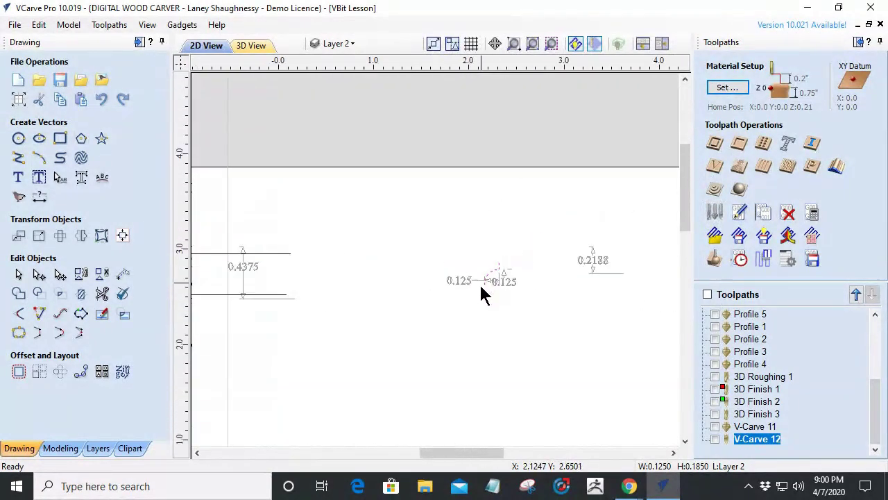
pyautogui.moveTo(374, 326); pyautogui.dragTo(307, 267)
pyautogui.scroll(-2, 670, 340)
pyautogui.scroll(-3, 656, 337)
pyautogui.scroll(4, 527, 323)
pyautogui.scroll(-1, 525, 317)
pyautogui.scroll(-1, 456, 309)
pyautogui.scroll(-1, 456, 310)
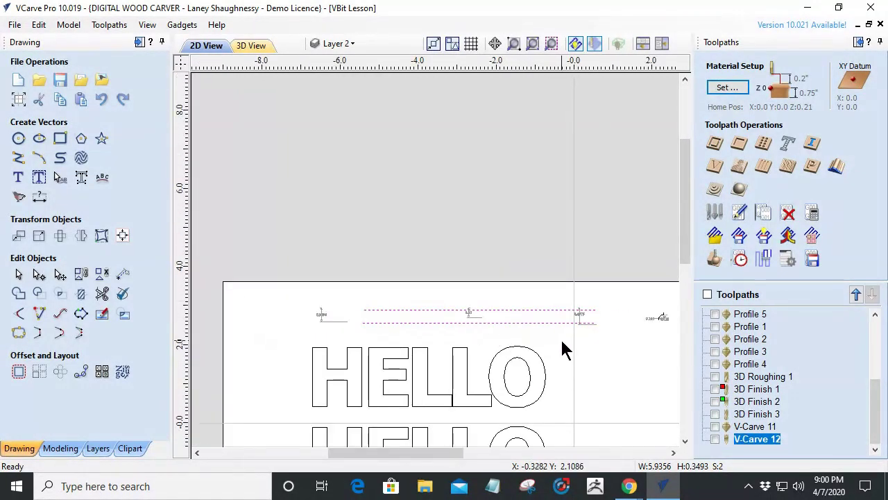
pyautogui.scroll(2, 491, 327)
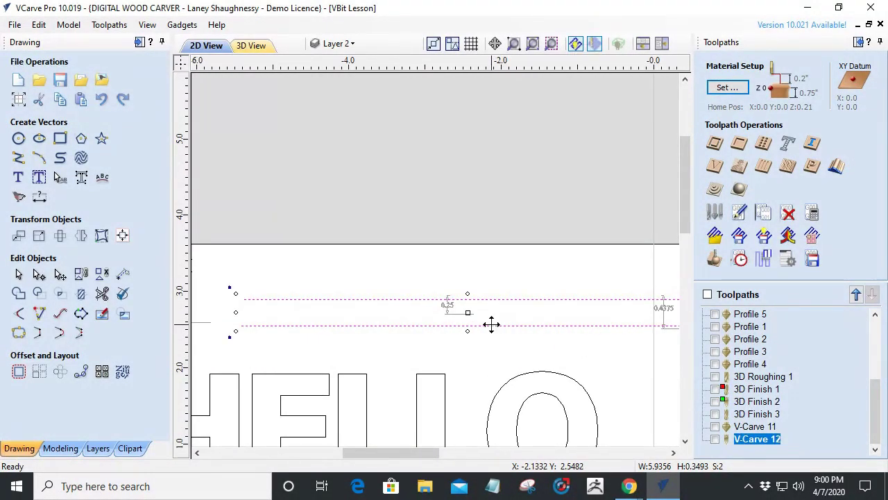
pyautogui.click(452, 290)
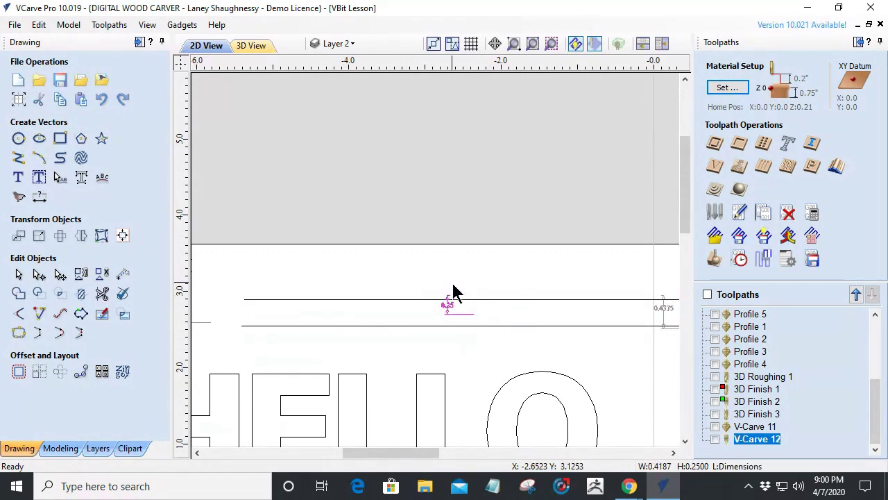
pyautogui.click(490, 301)
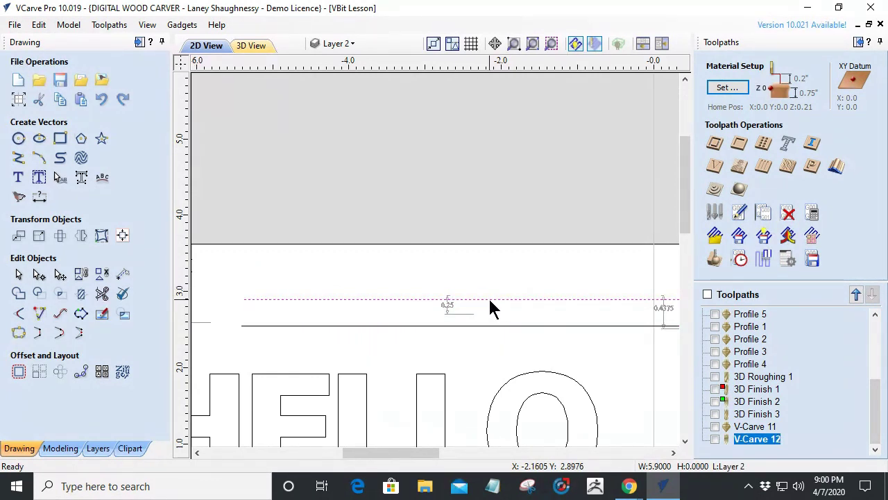
pyautogui.moveTo(490, 302); pyautogui.dragTo(504, 327)
# Step: Offset the remaining horizontal line Outwards / Right by 0.25 inches, keeping the original
pyautogui.click(18, 371)
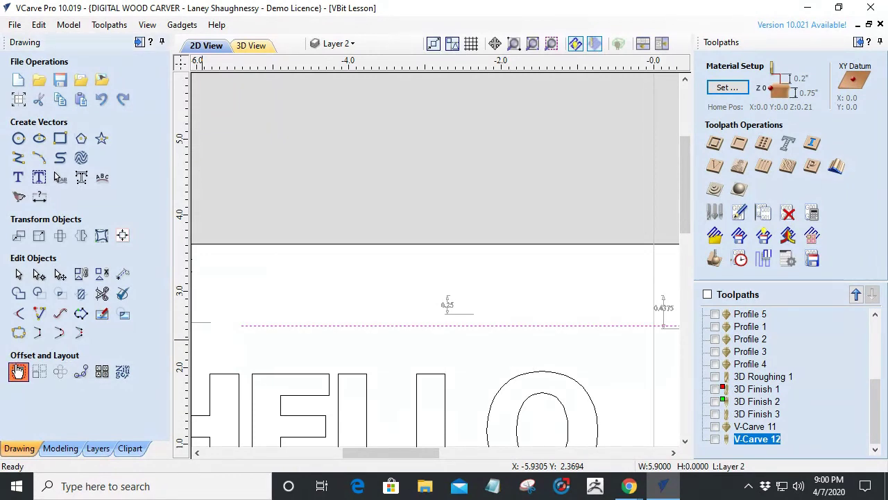
pyautogui.click(51, 104)
pyautogui.doubleClick(71, 179)
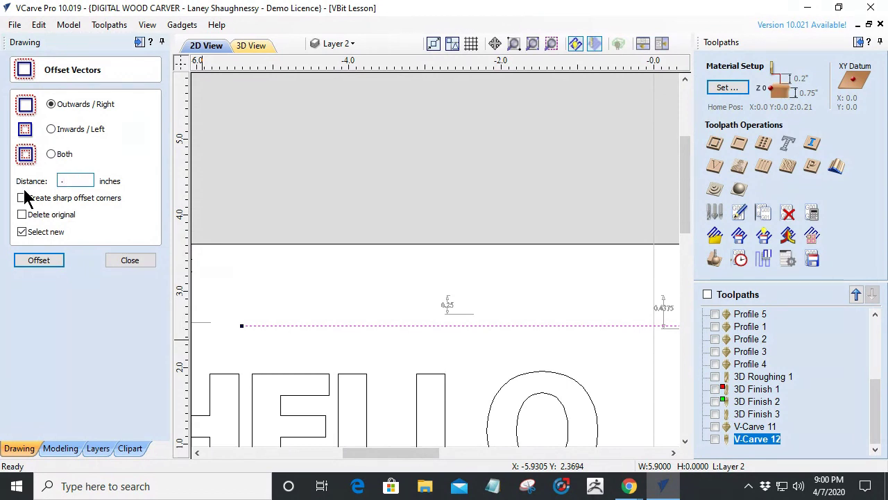
pyautogui.click(29, 263)
pyautogui.click(131, 261)
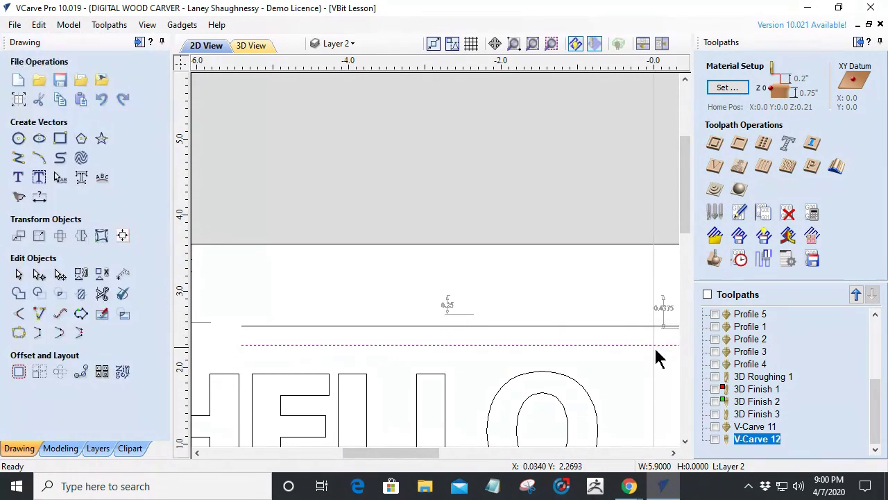
# Step: Set up a 2D Profile toolpath on both horizontal lines with a cut depth of .125 inches
pyautogui.keyDown('shift'); pyautogui.click(536, 324); pyautogui.keyUp('shift')
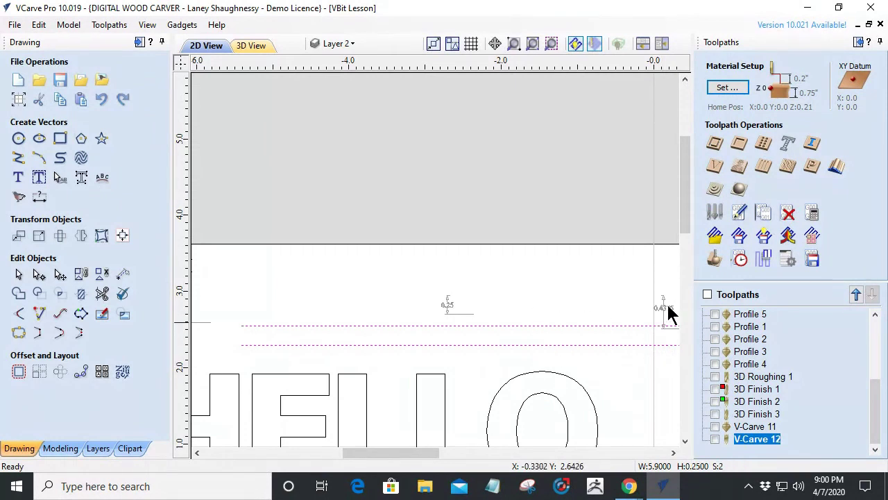
pyautogui.click(714, 142)
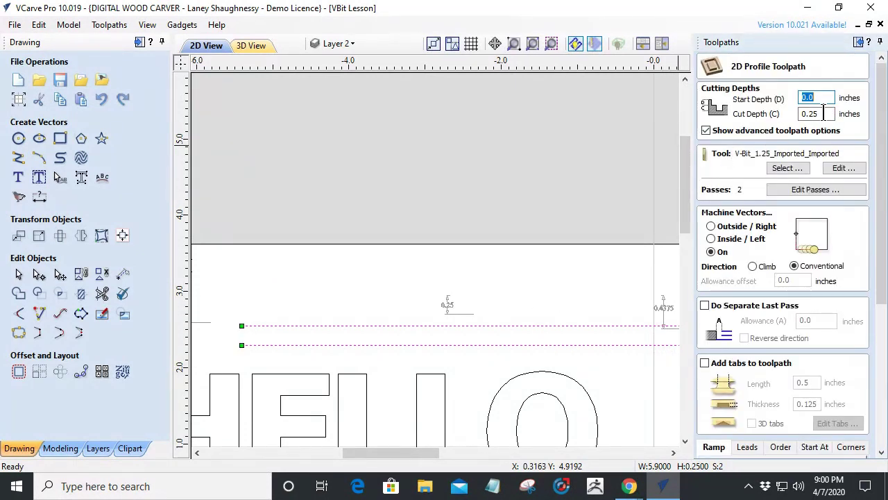
pyautogui.press('Tab')
pyautogui.write('.125')
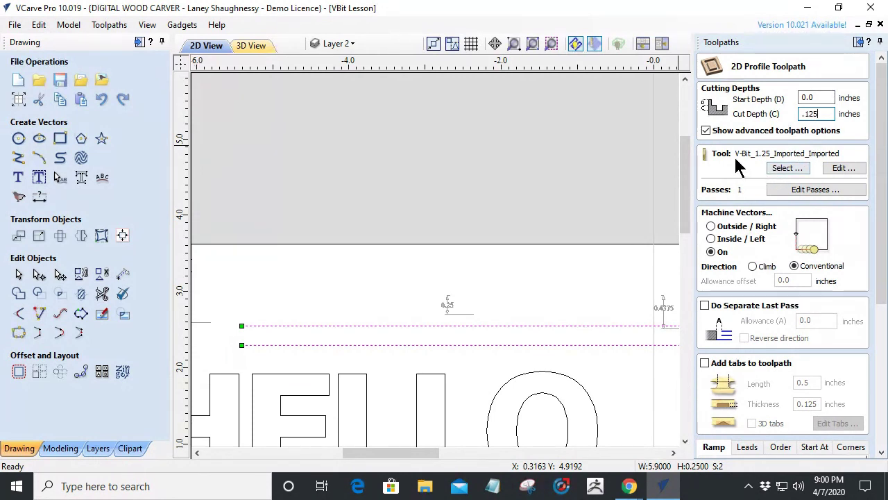
# Step: Choose the .375 Rad Box Core Bit for the profile toolpath and calculate it
pyautogui.click(784, 168)
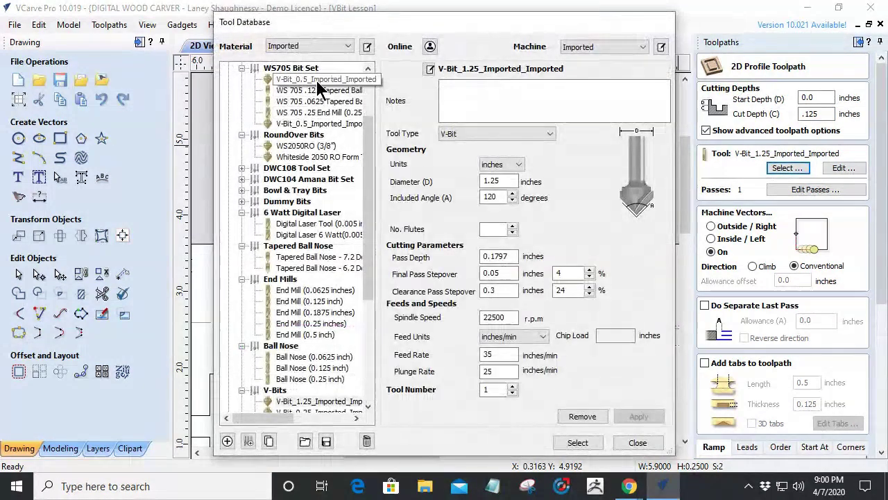
pyautogui.click(317, 81)
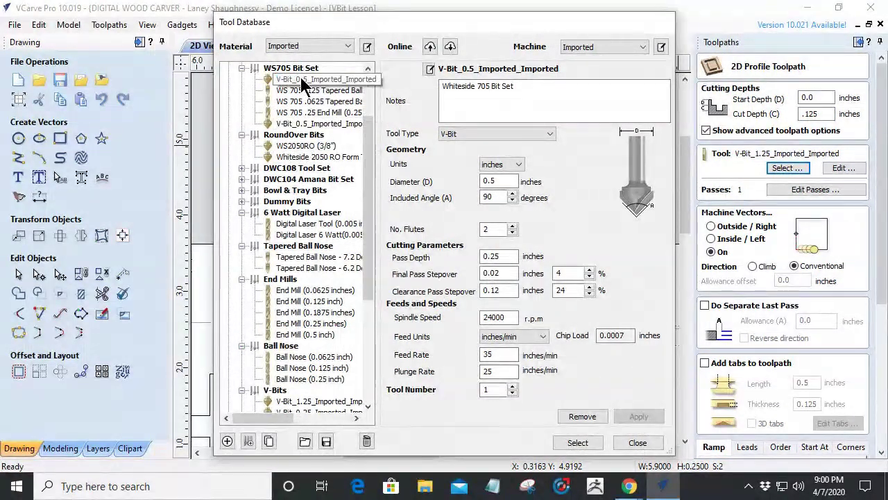
pyautogui.scroll(3, 303, 85)
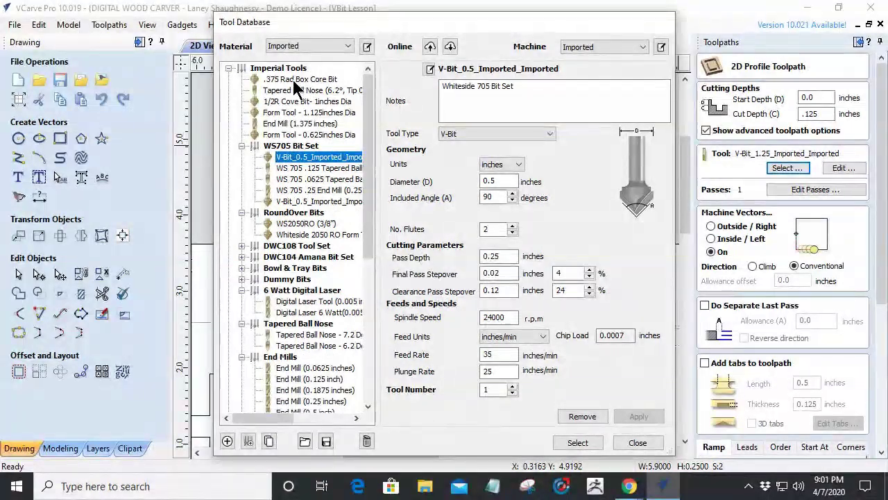
pyautogui.click(295, 81)
pyautogui.click(578, 442)
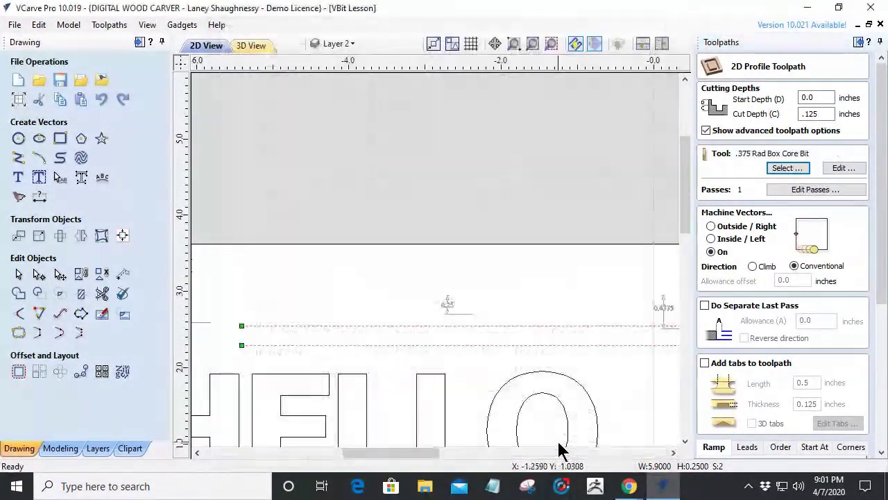
pyautogui.moveTo(880, 234); pyautogui.dragTo(874, 420)
pyautogui.click(737, 448)
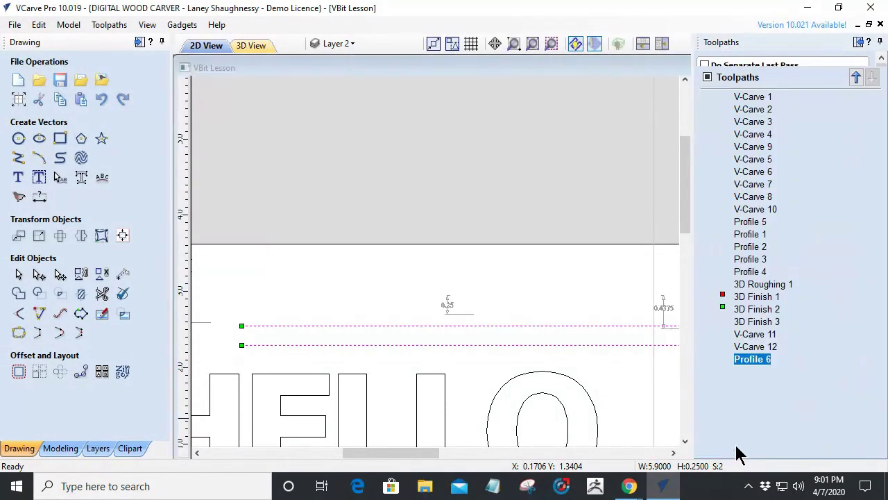
# Step: Preview the new profile toolpath in 3D and examine the shape of the two machined grooves from several angles
pyautogui.moveTo(560, 371); pyautogui.dragTo(456, 254)
pyautogui.scroll(5, 488, 224)
pyautogui.moveTo(456, 170); pyautogui.dragTo(456, 143)
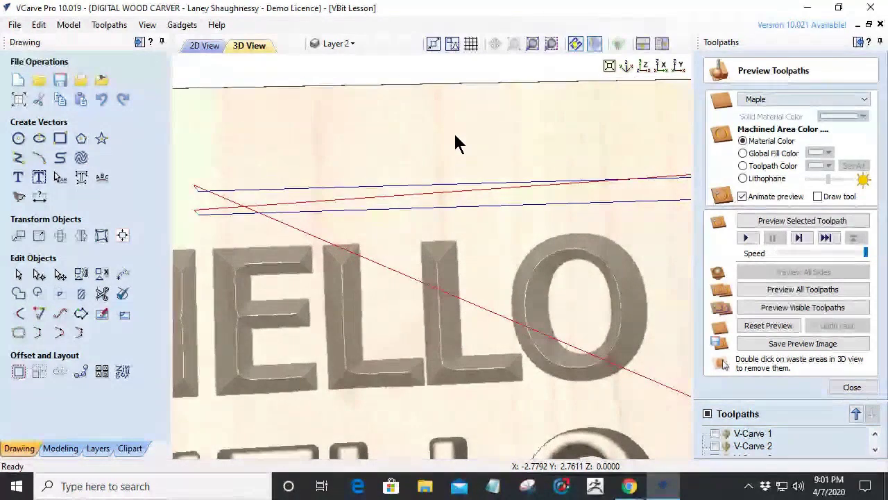
pyautogui.click(805, 221)
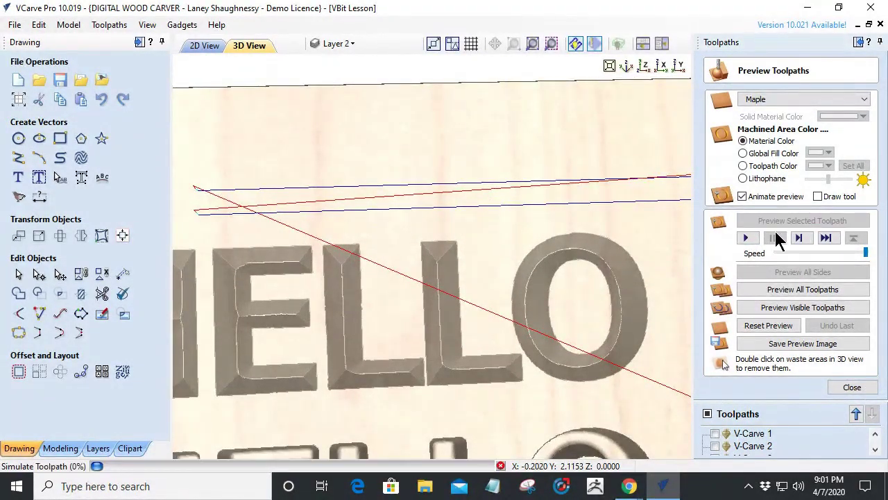
pyautogui.moveTo(339, 383); pyautogui.dragTo(408, 272)
pyautogui.moveTo(608, 226); pyautogui.dragTo(293, 280)
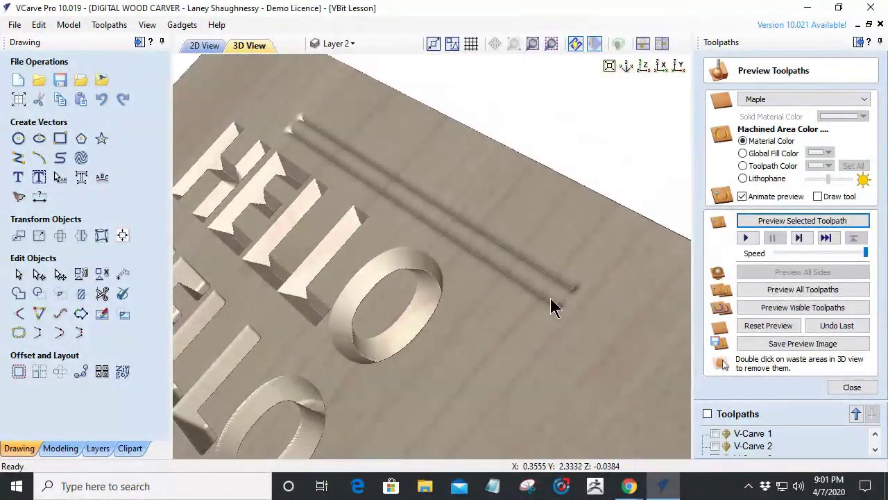
pyautogui.scroll(4, 552, 305)
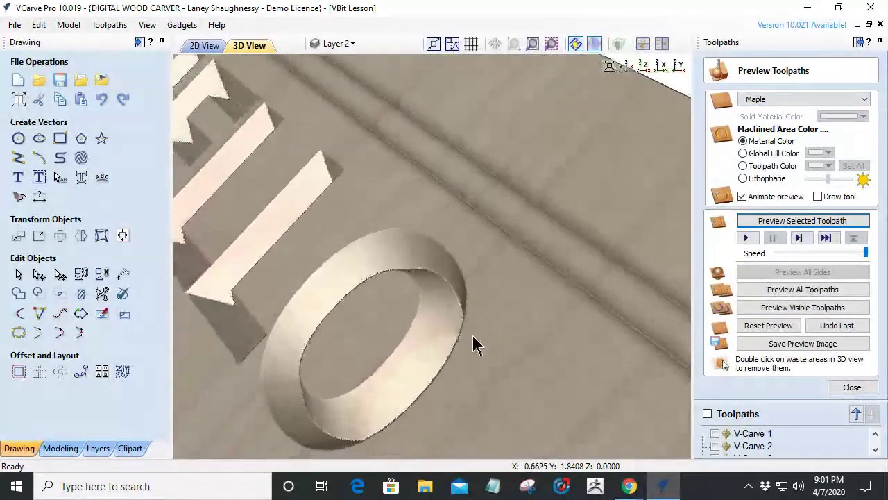
pyautogui.moveTo(473, 344); pyautogui.dragTo(487, 286)
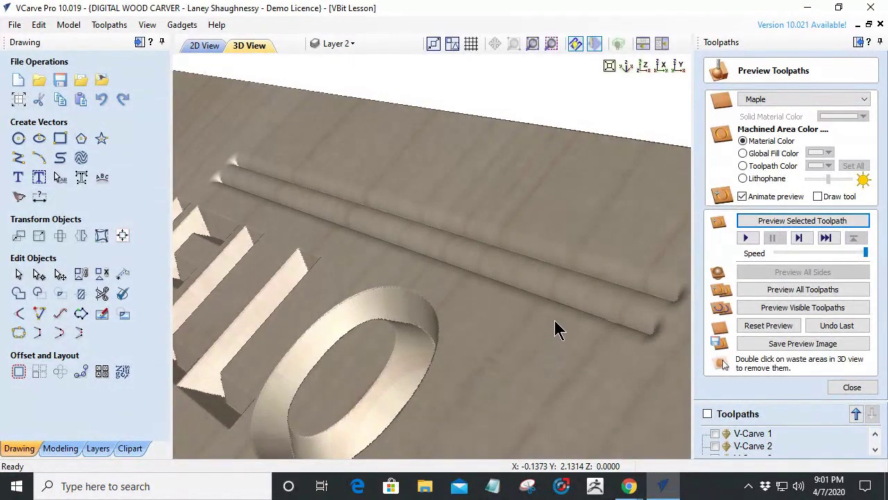
pyautogui.moveTo(462, 330); pyautogui.dragTo(614, 275)
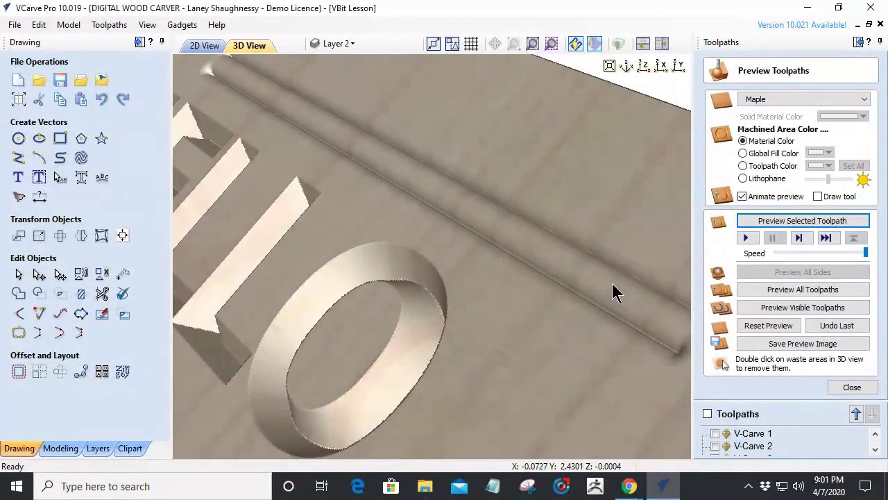
# Step: Compare the two lines in the 2D view with the machined grooves in 3D, and close the reopened 2D Profile form
pyautogui.click(201, 48)
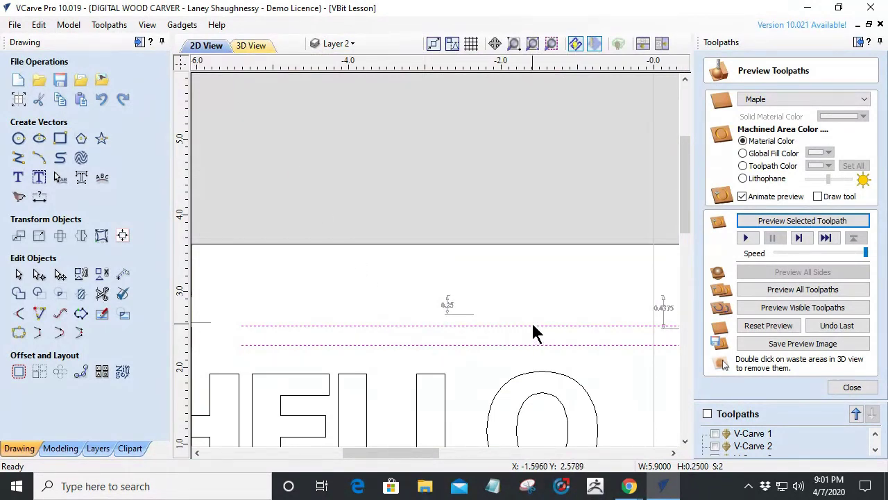
pyautogui.click(852, 387)
pyautogui.click(722, 148)
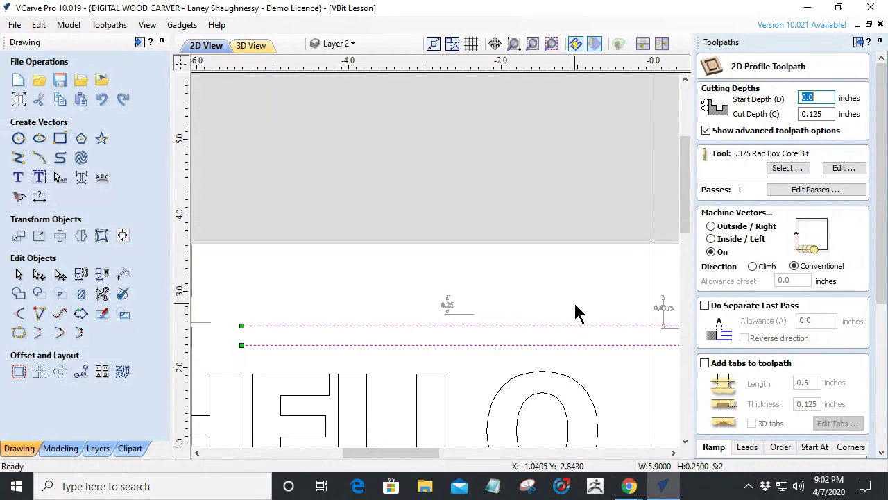
pyautogui.scroll(-2, 576, 312)
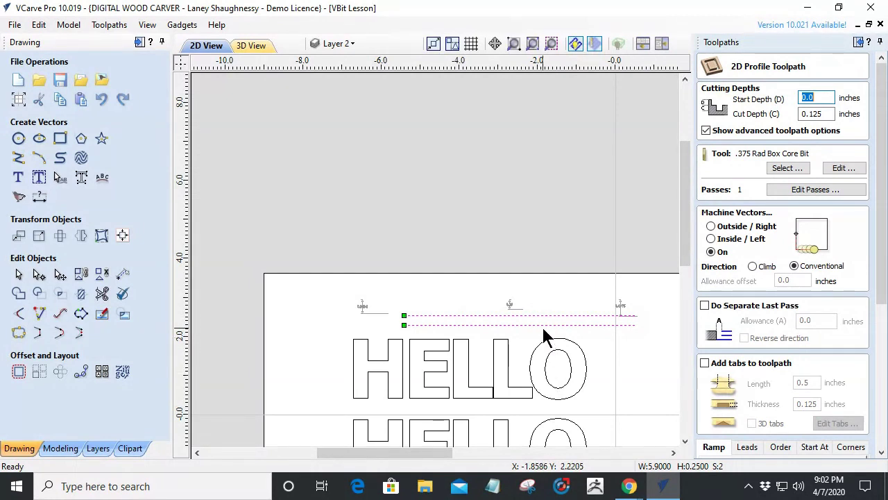
pyautogui.scroll(2, 541, 325)
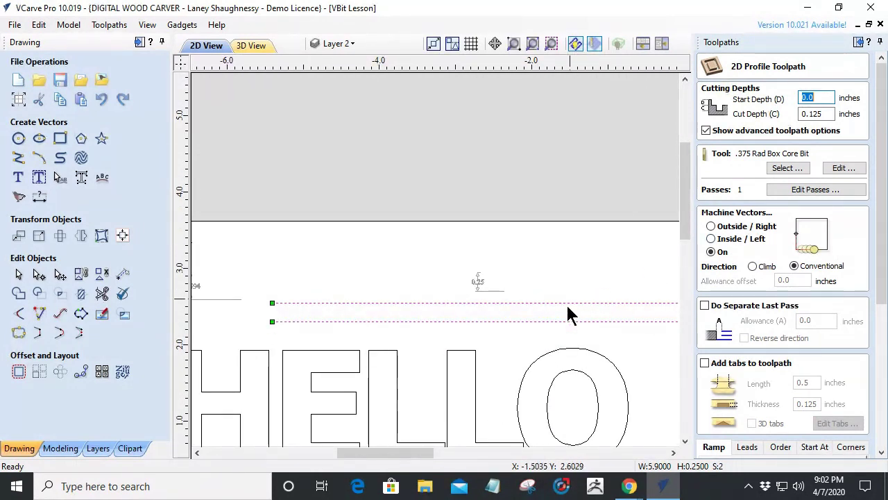
pyautogui.click(254, 47)
pyautogui.moveTo(561, 293); pyautogui.dragTo(583, 337)
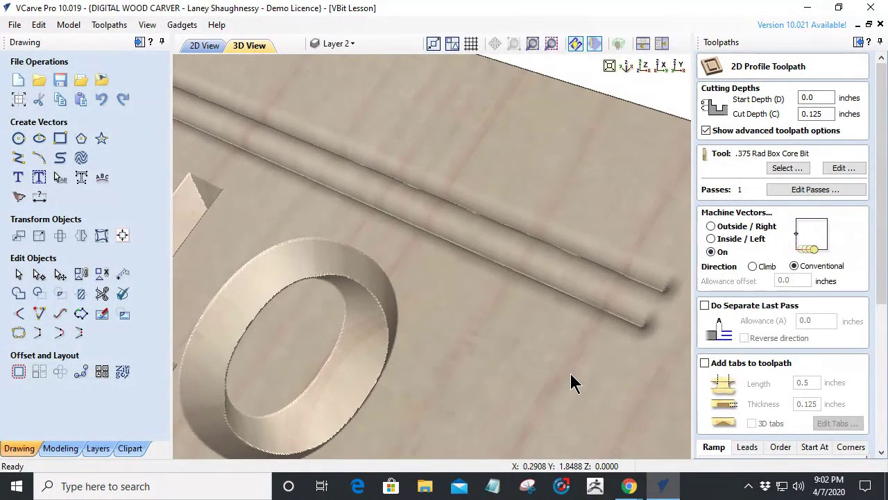
pyautogui.moveTo(875, 131); pyautogui.dragTo(873, 191)
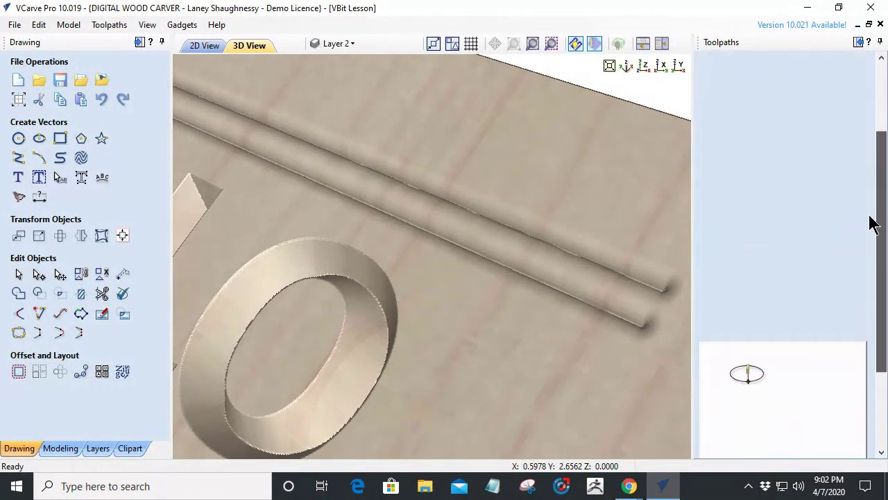
pyautogui.click(830, 450)
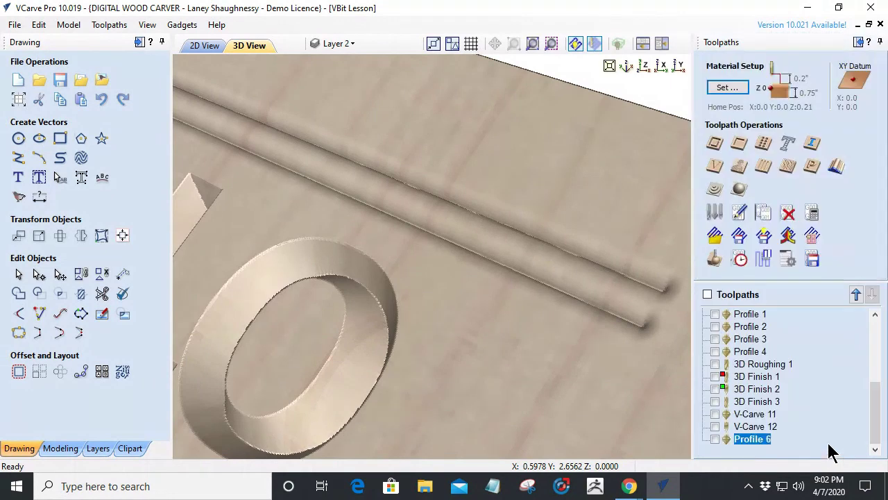
# Step: Start a Pocket toolpath and review the available bits in the tool database without changing the tool
pyautogui.click(735, 164)
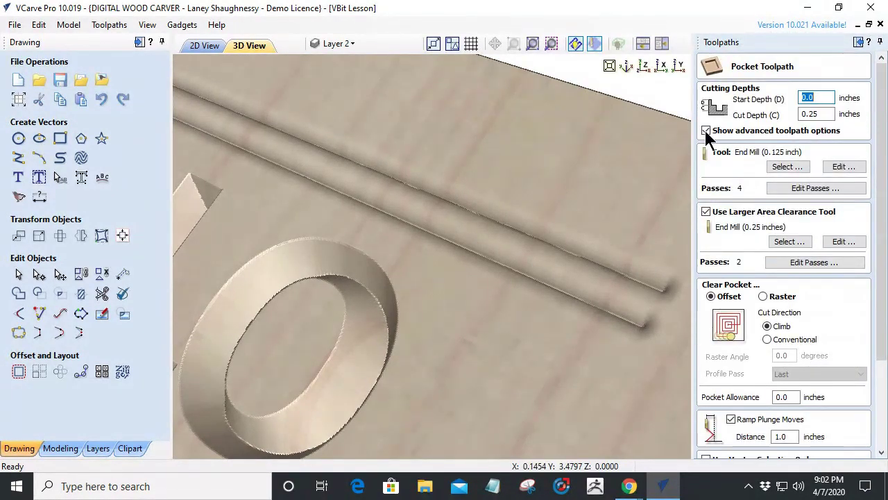
pyautogui.click(788, 167)
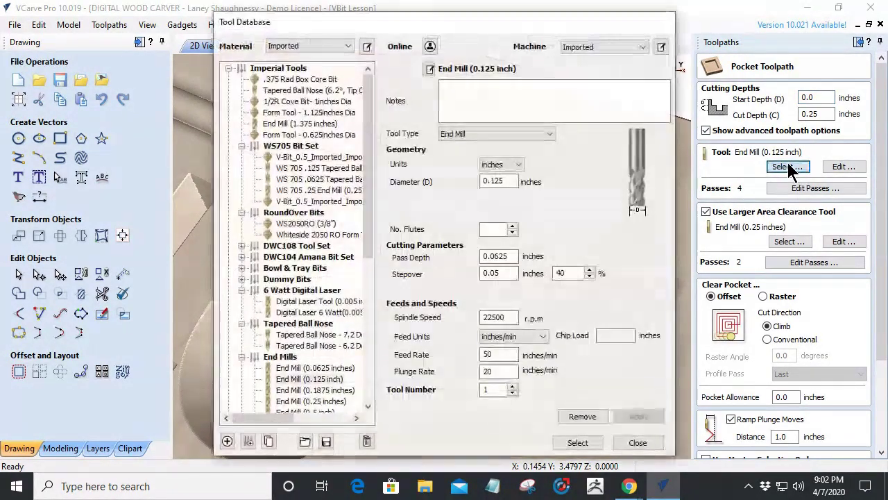
pyautogui.moveTo(366, 166)
pyautogui.mouseDown()
pyautogui.moveTo(367, 278)
pyautogui.moveTo(366, 173)
pyautogui.mouseUp()
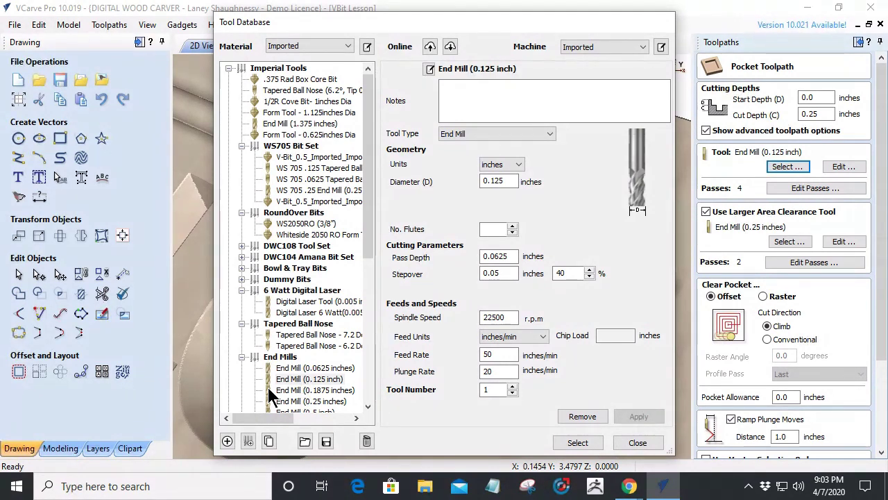
pyautogui.click(612, 443)
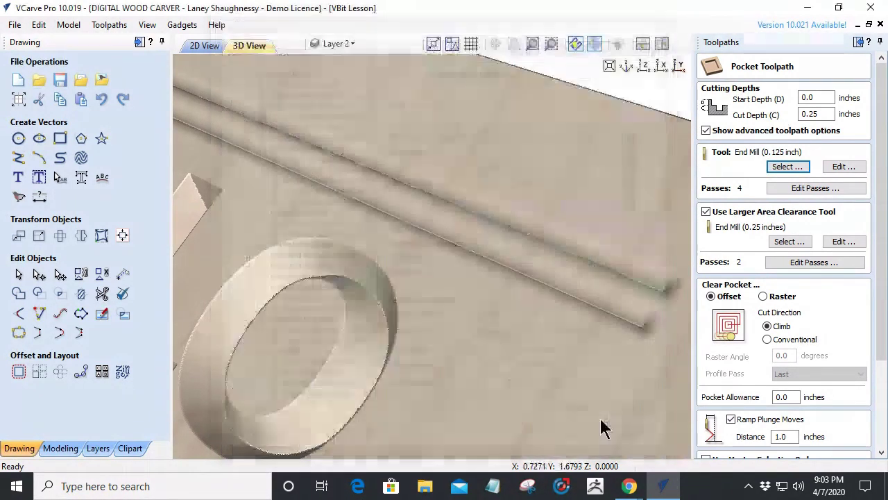
# Step: Draw a square-cornered rectangle about 2.6 by 2.5 inches in the blank area of the board beside the HELLO text
pyautogui.click(204, 45)
pyautogui.scroll(-3, 257, 301)
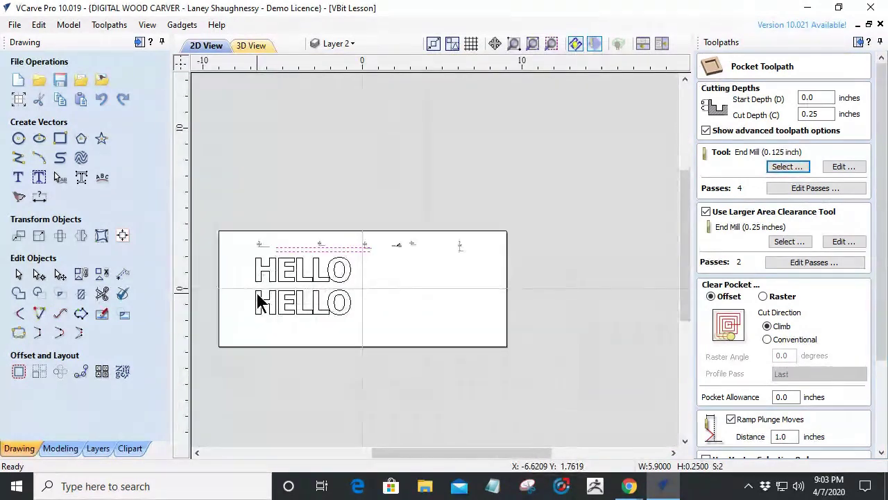
pyautogui.scroll(2, 475, 318)
pyautogui.scroll(2, 475, 318)
pyautogui.click(60, 138)
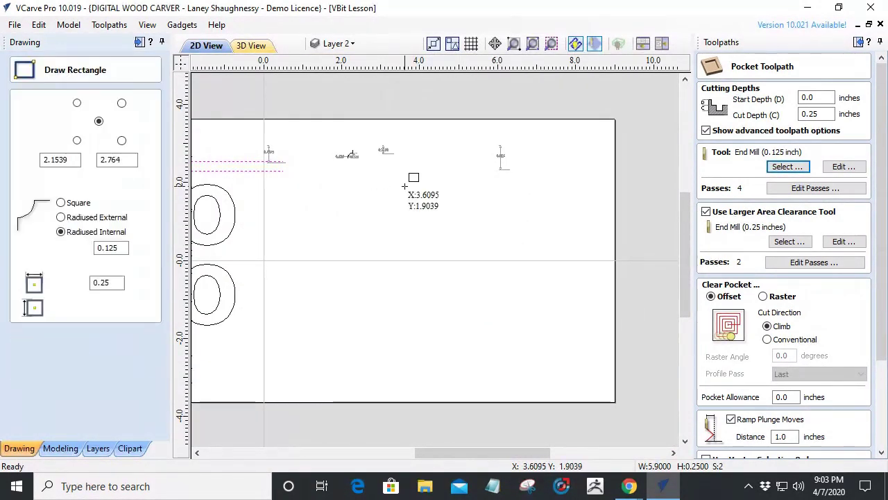
pyautogui.moveTo(415, 196); pyautogui.dragTo(516, 292)
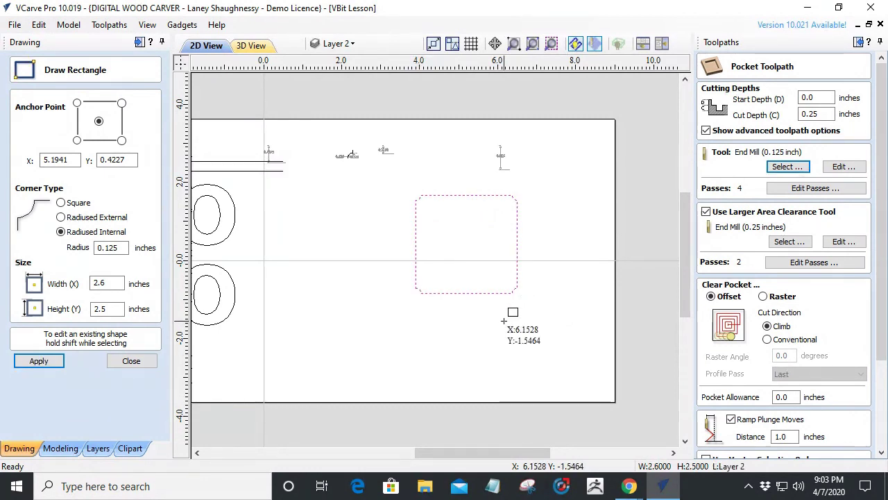
pyautogui.click(62, 203)
pyautogui.click(41, 361)
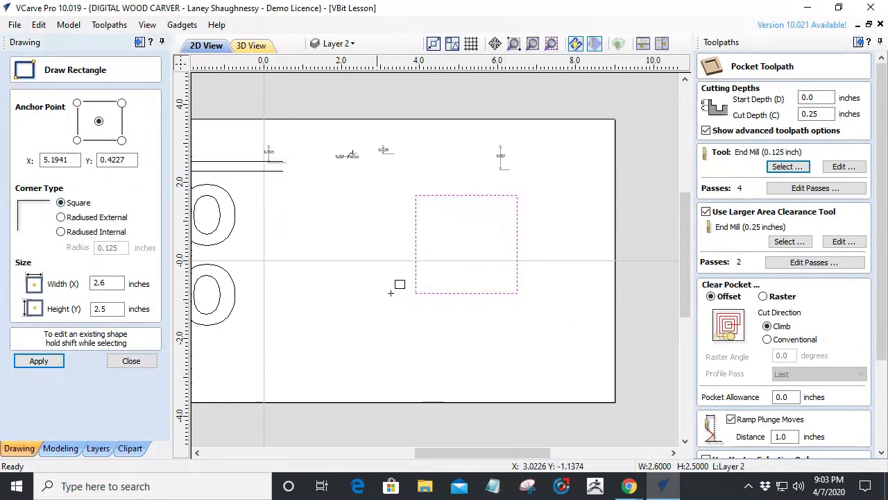
pyautogui.scroll(2, 490, 267)
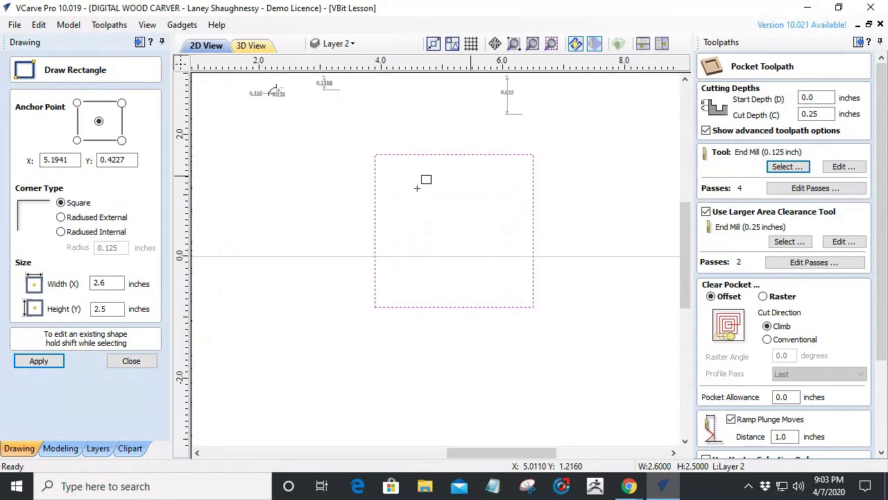
pyautogui.click(111, 361)
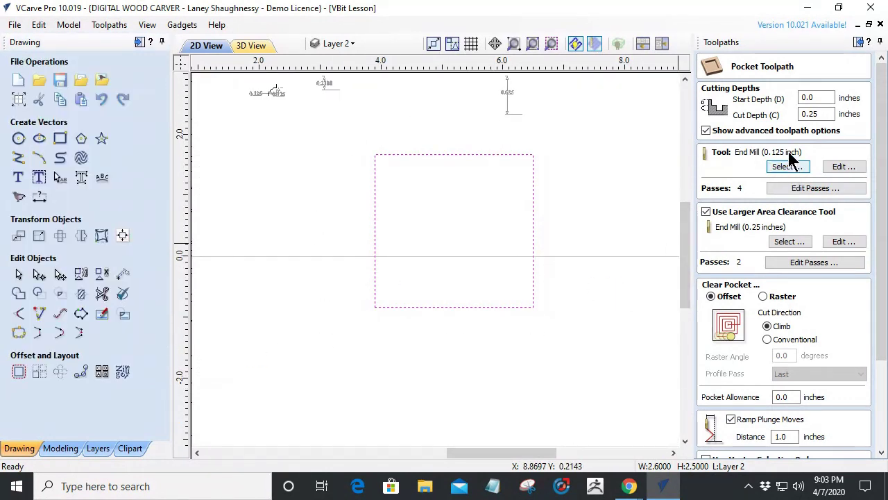
# Step: Set the pocket's cut depth to .375 inches, choose the WS 705 .25 End Mill as its tool and calculate the toolpath
pyautogui.doubleClick(826, 117)
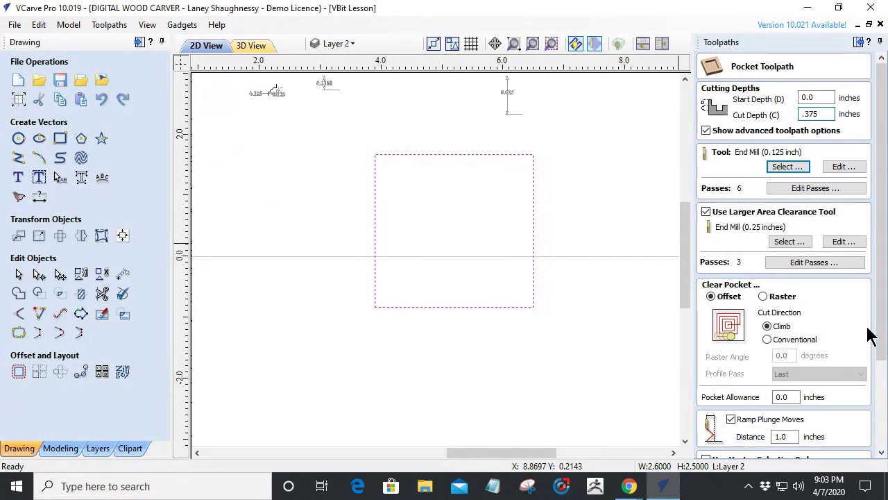
pyautogui.click(783, 168)
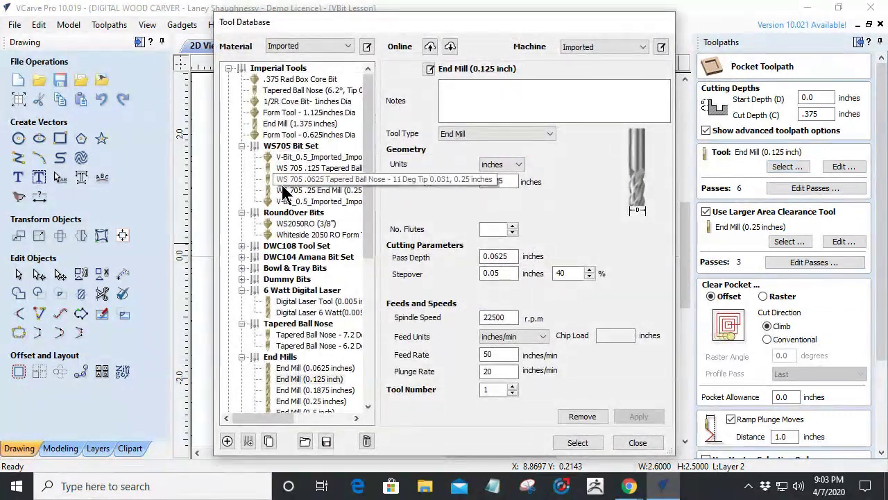
pyautogui.click(286, 191)
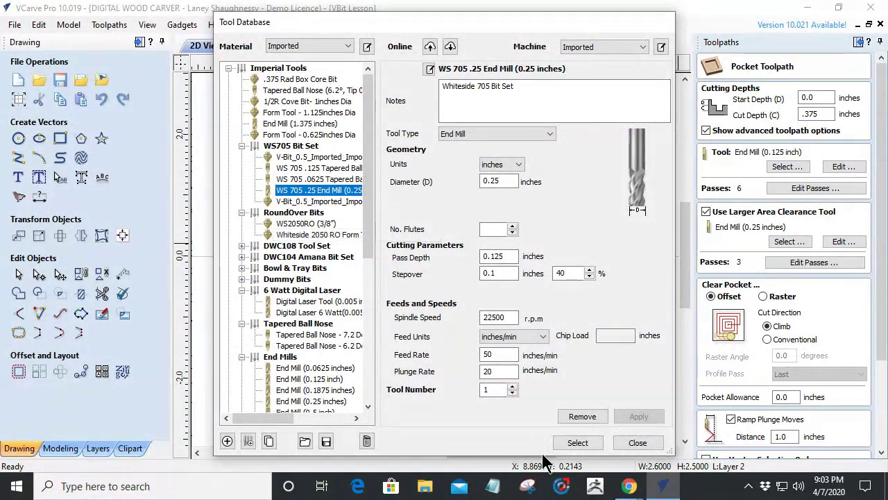
pyautogui.click(576, 444)
pyautogui.moveTo(878, 323); pyautogui.dragTo(878, 437)
pyautogui.click(722, 449)
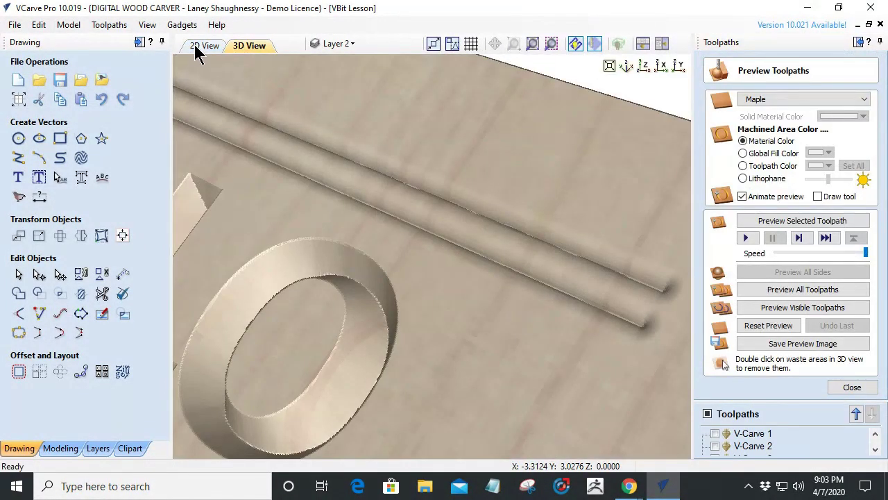
# Step: Examine how closely the pocket follows the rectangle's upper corner in the 2D view, and close the toolpath preview
pyautogui.click(203, 46)
pyautogui.scroll(4, 498, 170)
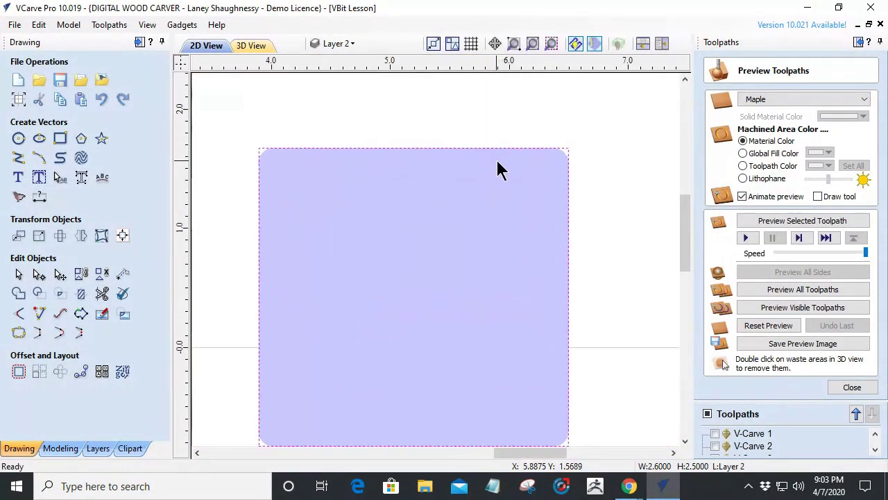
pyautogui.scroll(3, 634, 141)
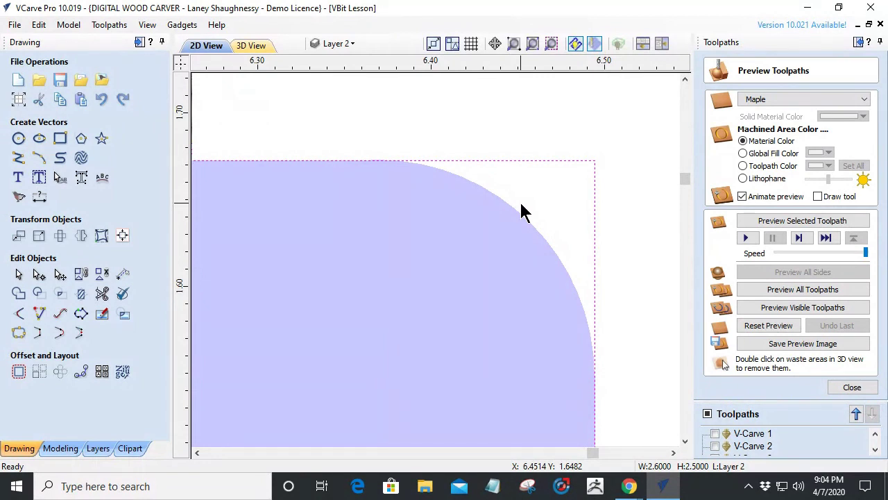
pyautogui.click(852, 386)
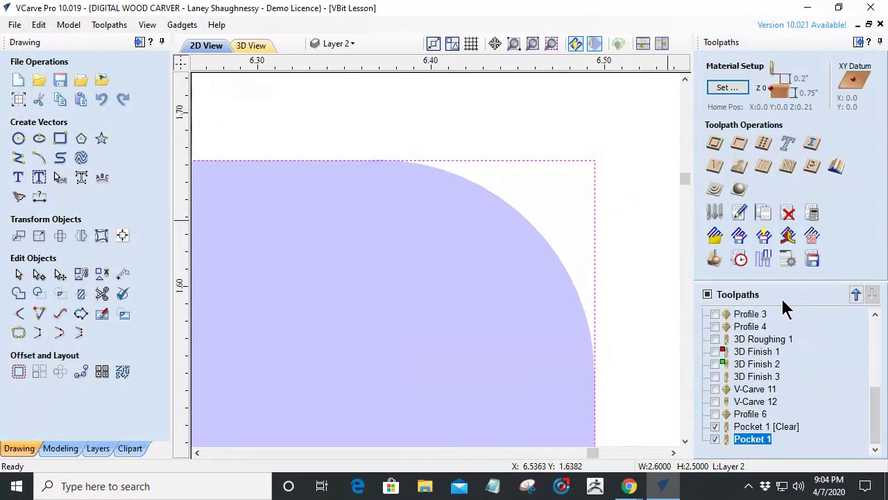
# Step: Recalculate the Pocket 1 toolpath with the End Mill (0.125 inch) and check the same rectangle corner in 2D
pyautogui.doubleClick(753, 438)
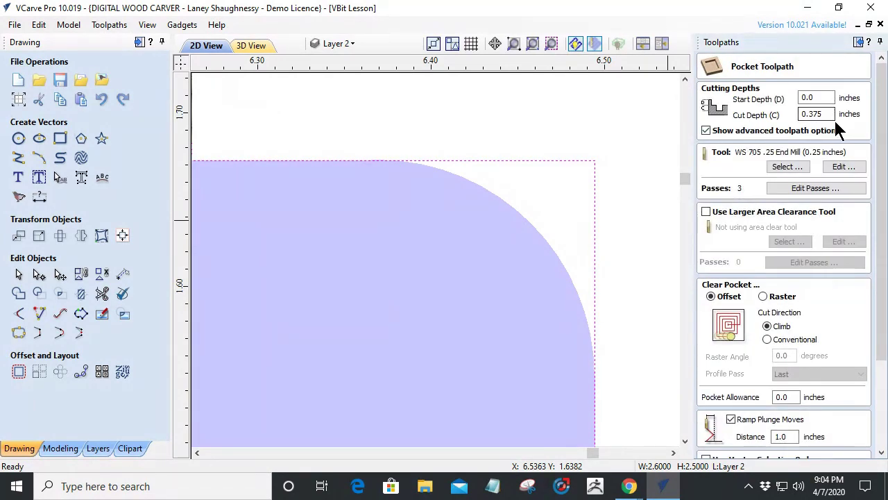
pyautogui.click(788, 167)
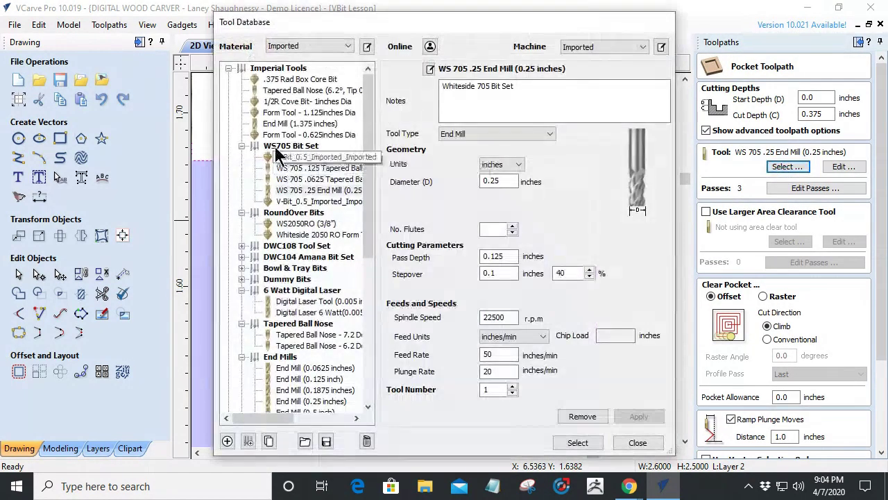
pyautogui.scroll(-2, 281, 267)
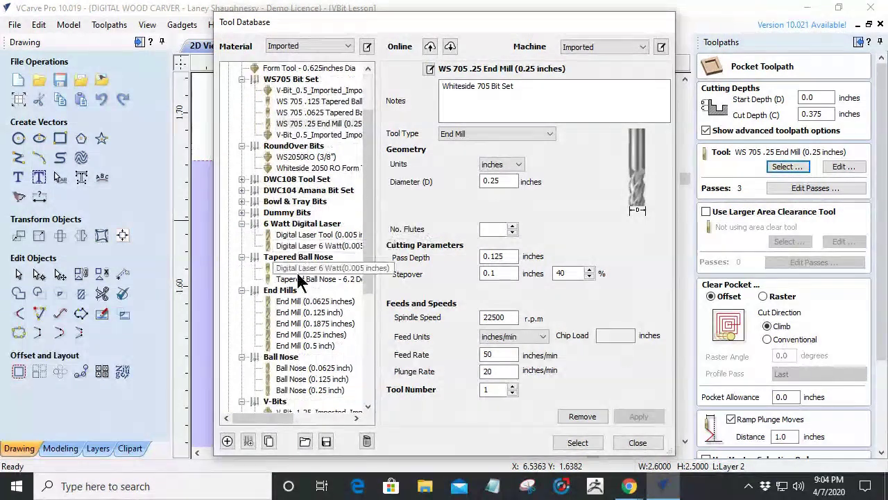
pyautogui.click(298, 312)
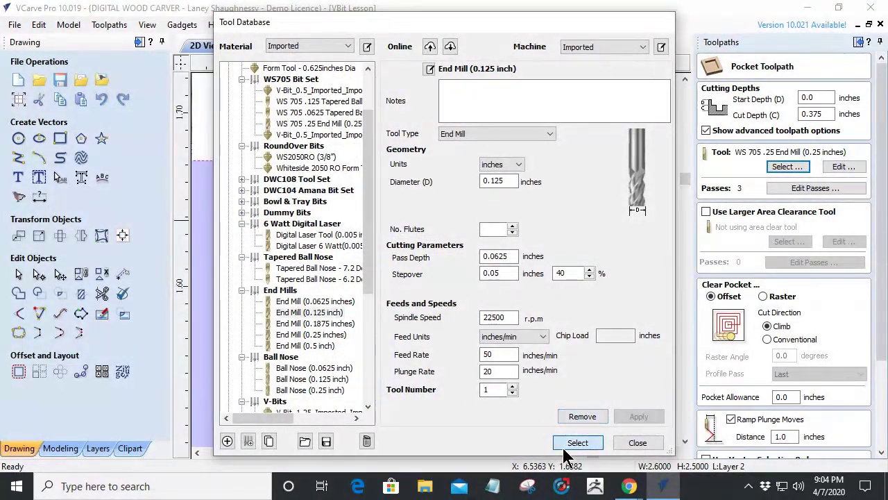
pyautogui.click(577, 442)
pyautogui.moveTo(880, 337); pyautogui.dragTo(882, 430)
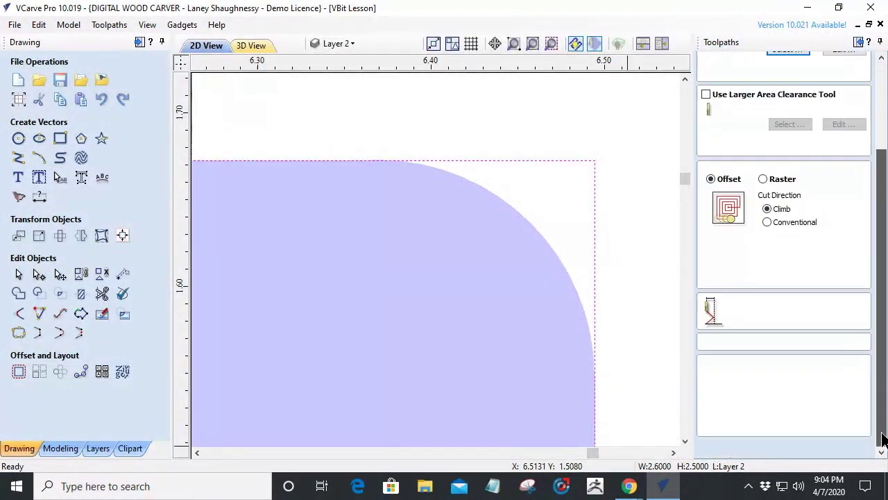
pyautogui.click(739, 450)
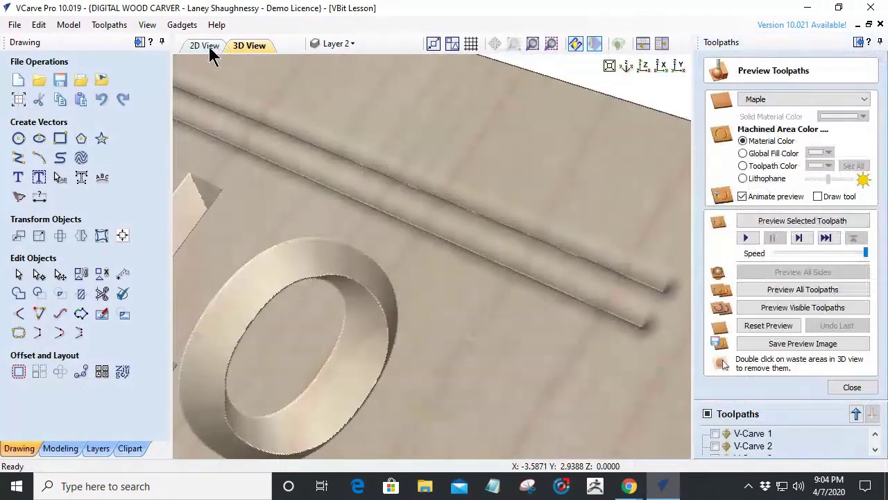
pyautogui.click(206, 45)
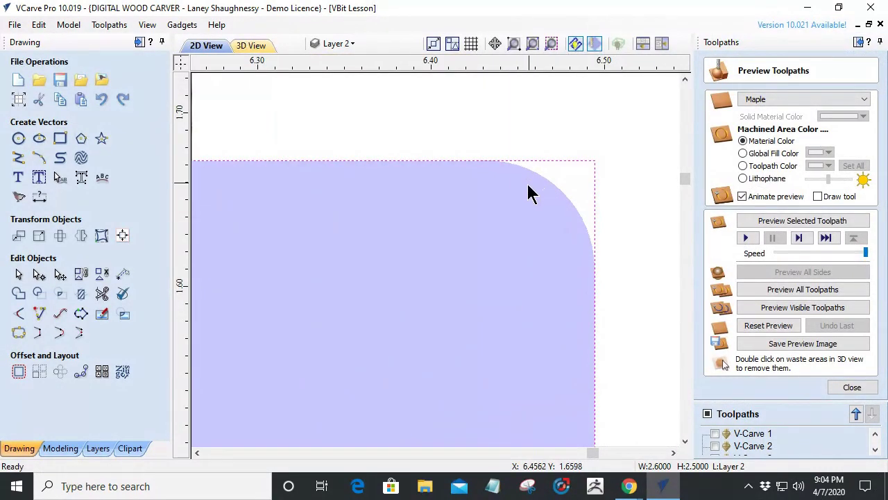
pyautogui.click(854, 388)
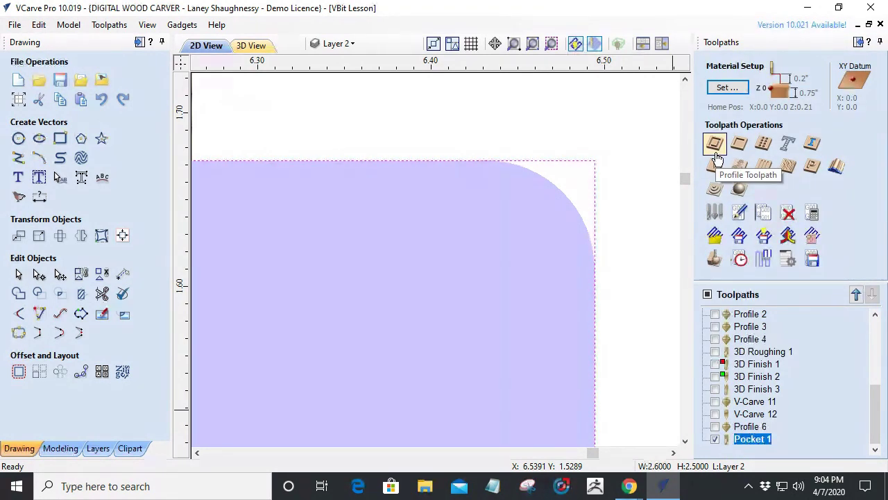
# Step: Change the Pocket 1 tool to the End Mill (0.0625 inches) and recalculate the toolpath
pyautogui.doubleClick(752, 438)
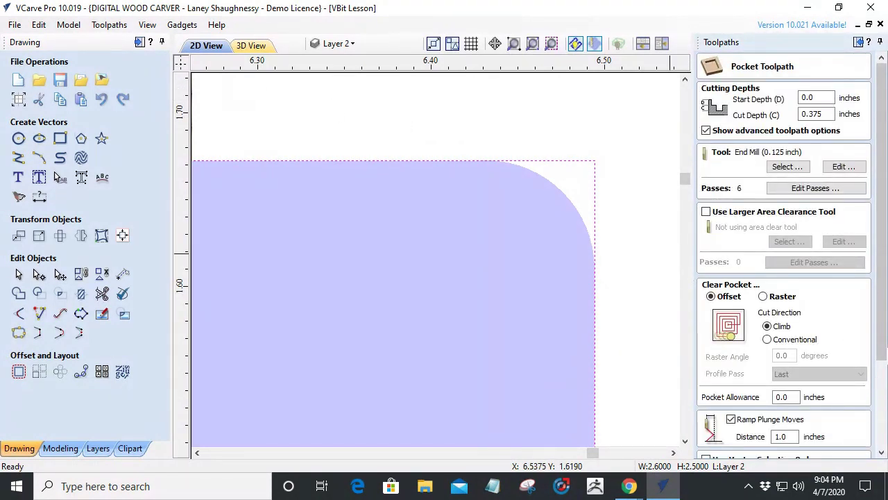
pyautogui.click(777, 167)
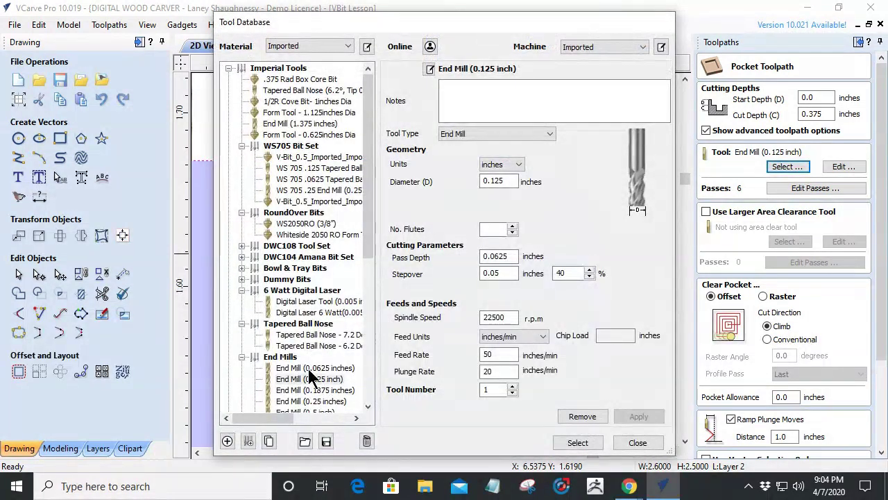
pyautogui.click(314, 368)
pyautogui.click(577, 441)
pyautogui.moveTo(874, 309); pyautogui.dragTo(874, 363)
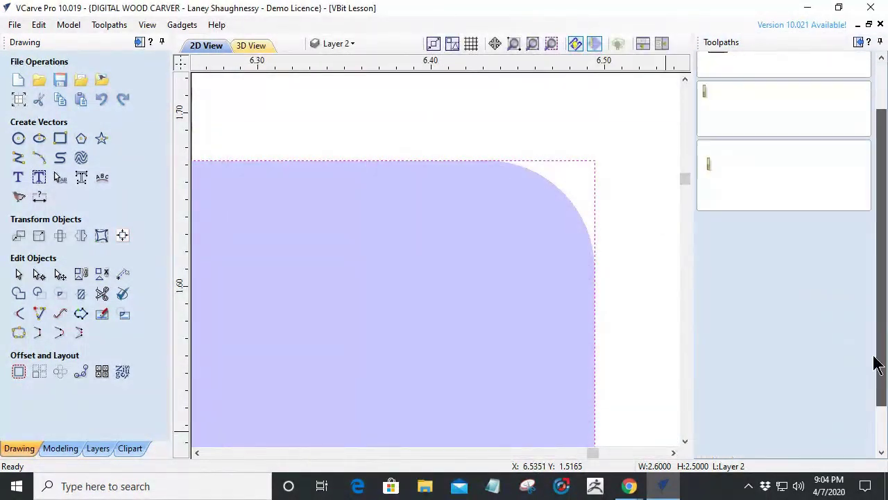
pyautogui.click(723, 449)
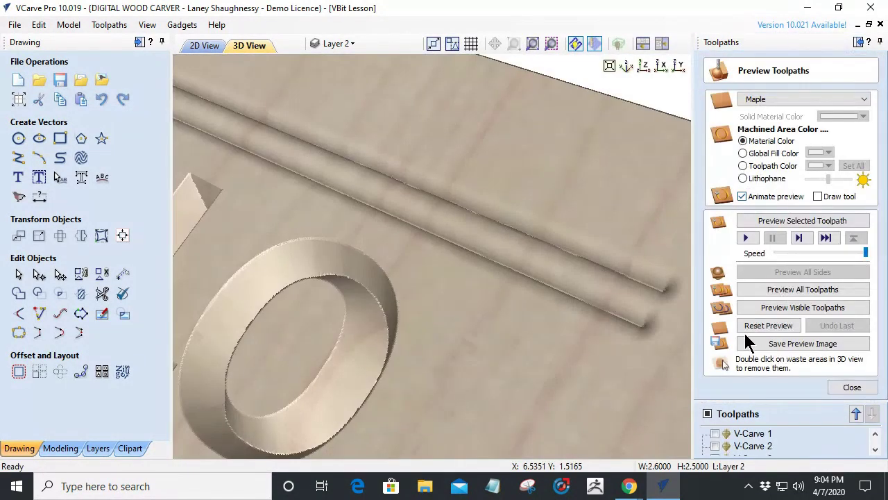
# Step: Examine the recalculated pocket's corners against the rectangle in 2D, and view the pocket toolpath in 3D
pyautogui.click(202, 45)
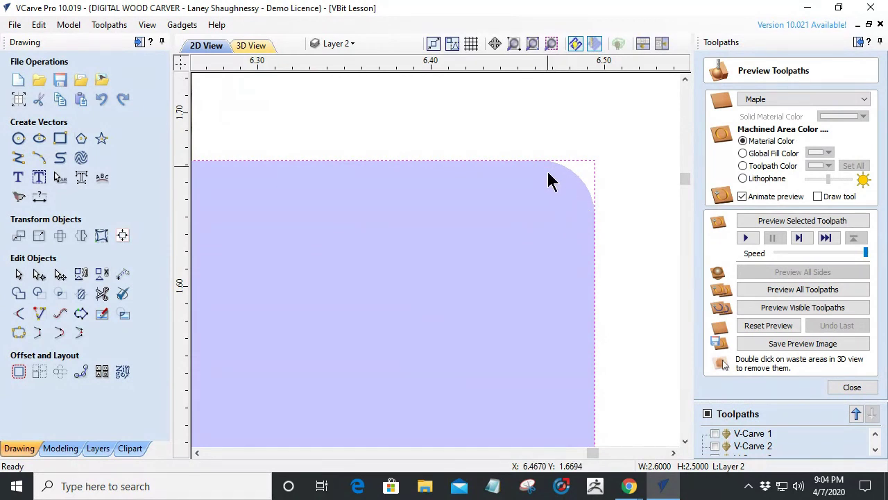
pyautogui.scroll(-8, 602, 221)
pyautogui.scroll(5, 598, 229)
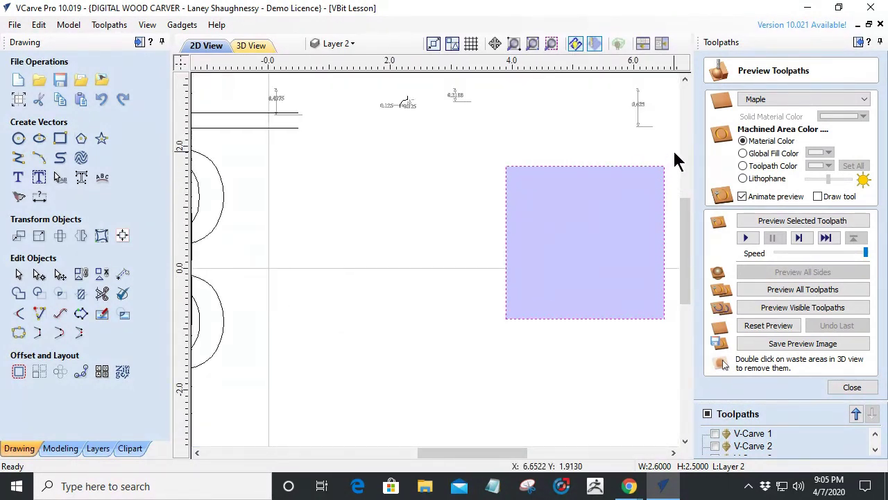
pyautogui.scroll(10, 637, 251)
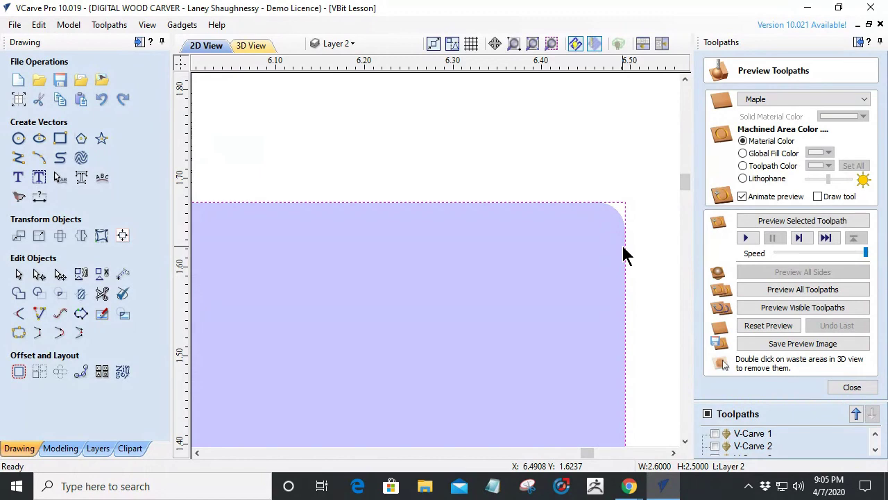
pyautogui.scroll(-8, 624, 255)
pyautogui.scroll(4, 563, 256)
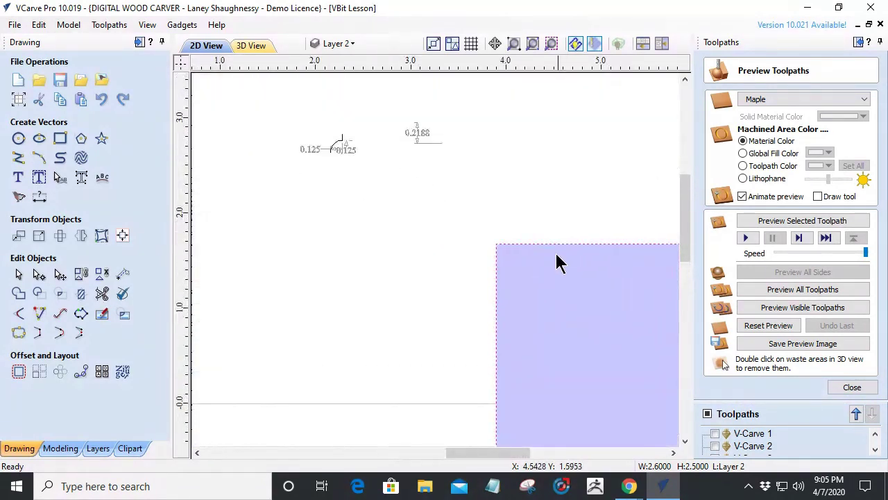
pyautogui.scroll(-3, 548, 289)
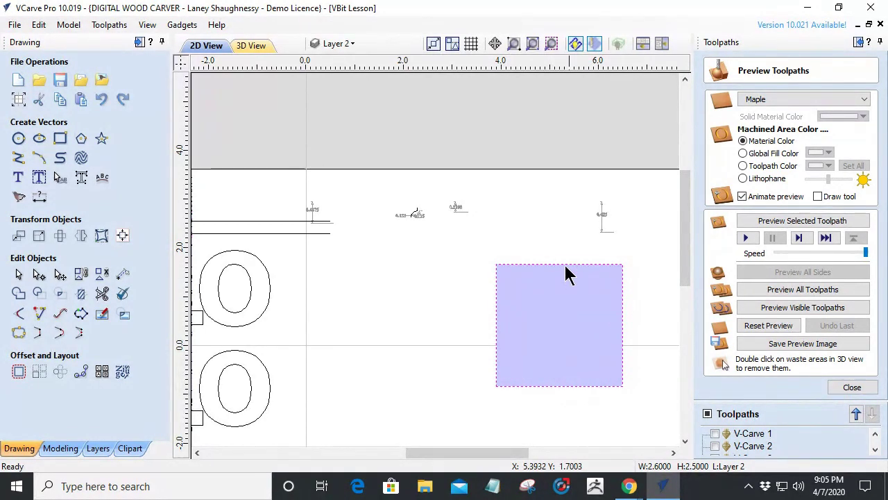
pyautogui.click(262, 46)
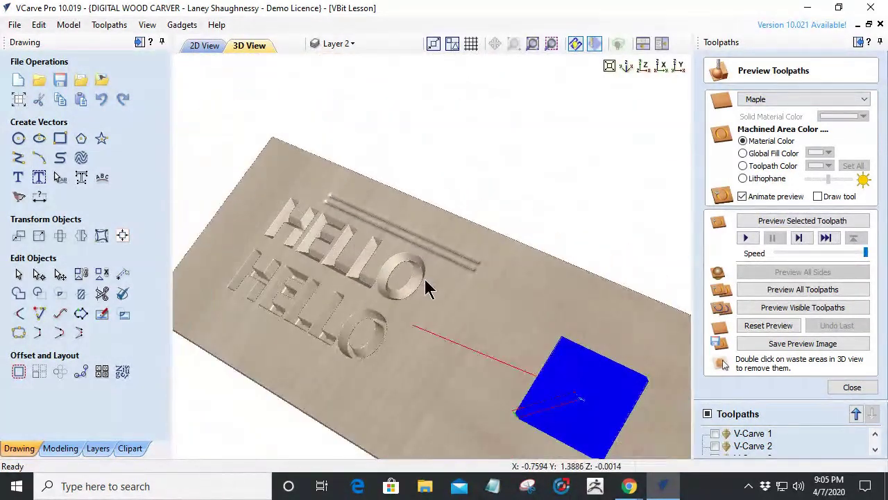
# Step: Preview the visible pocket toolpath in 3D, inspect the pocket's upper corner, and close the preview
pyautogui.click(800, 307)
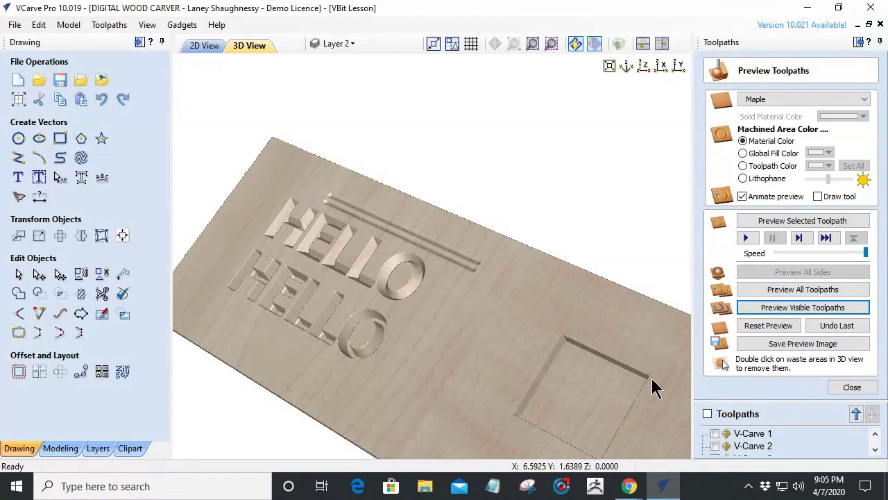
pyautogui.scroll(6, 656, 387)
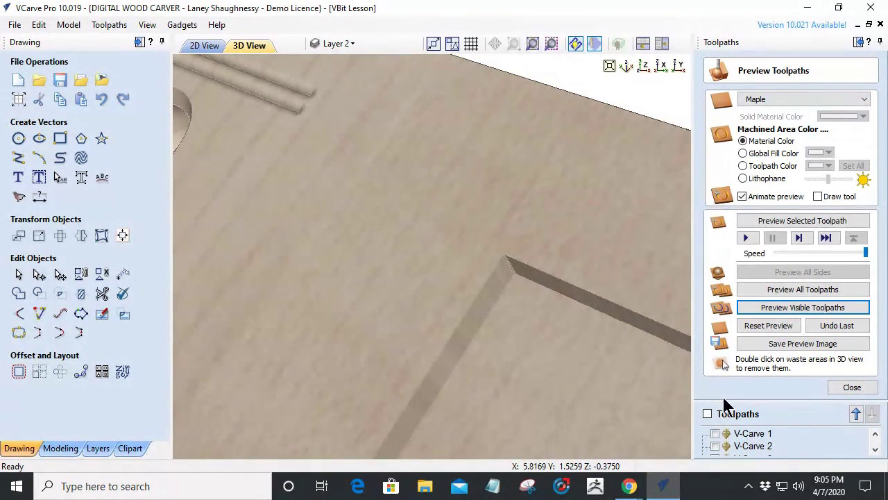
pyautogui.click(837, 387)
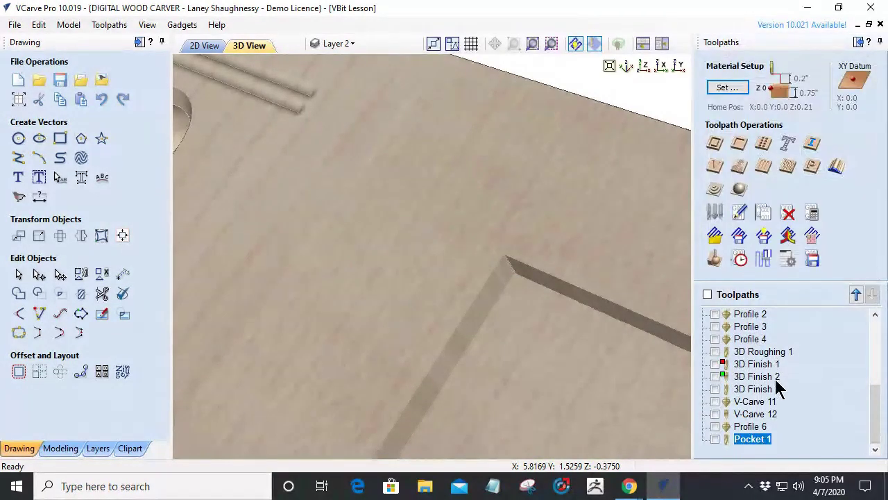
# Step: Change the Pocket 1 tool to V-Bit_0.5_Imported_Imported from the WS705 Bit Set and recalculate the toolpath
pyautogui.doubleClick(757, 440)
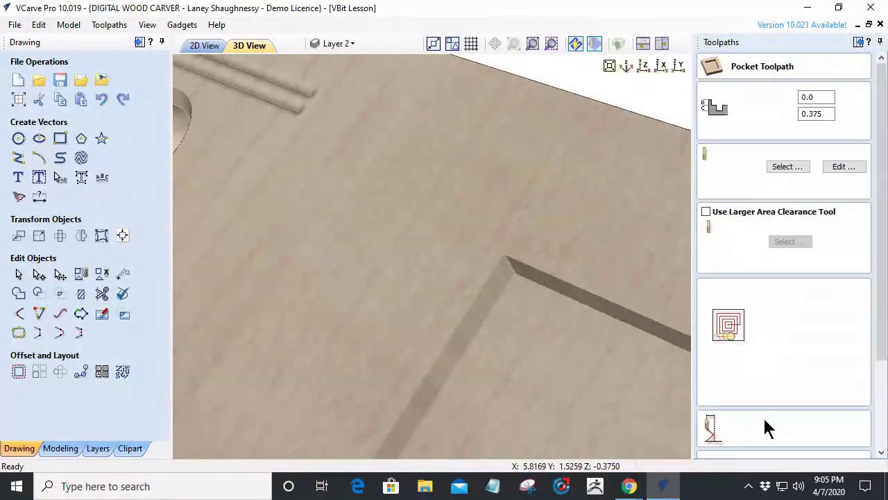
pyautogui.click(784, 167)
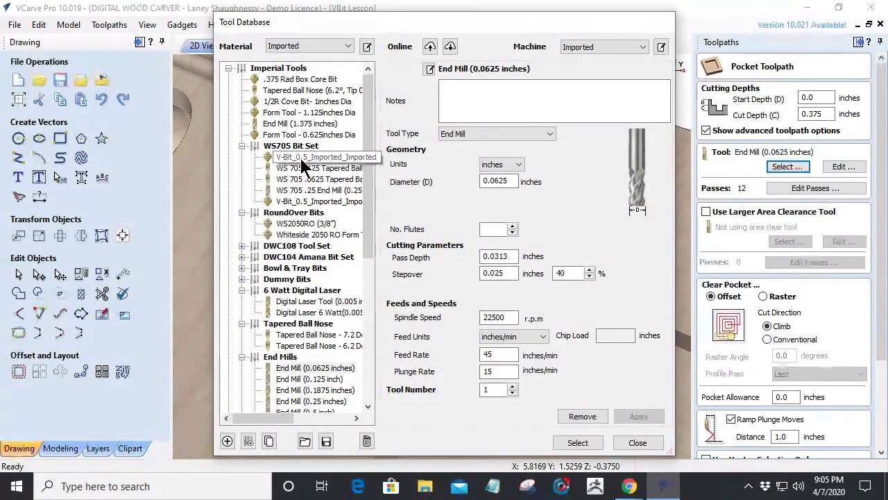
pyautogui.scroll(-2, 301, 158)
pyautogui.click(317, 134)
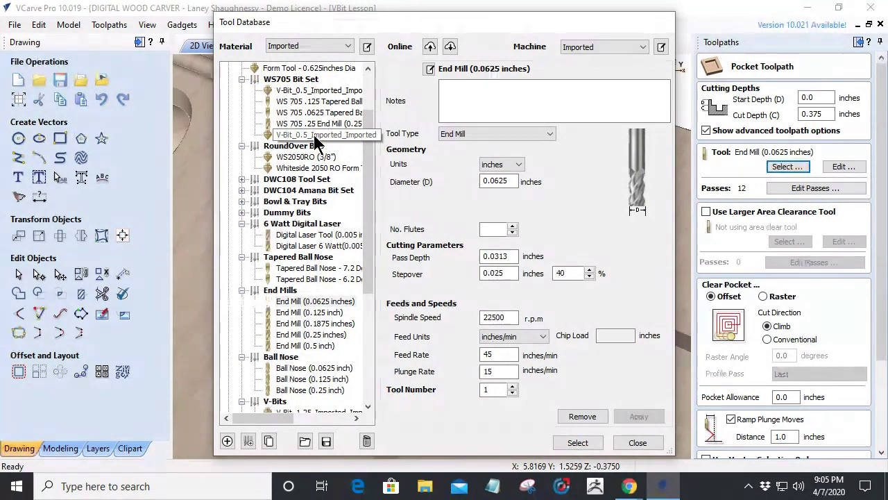
pyautogui.click(317, 91)
pyautogui.click(575, 442)
pyautogui.moveTo(880, 243); pyautogui.dragTo(874, 283)
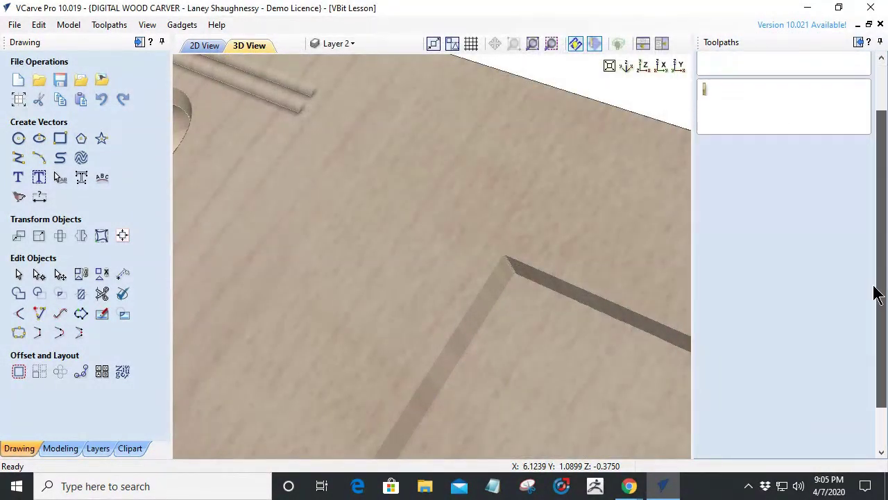
pyautogui.click(704, 447)
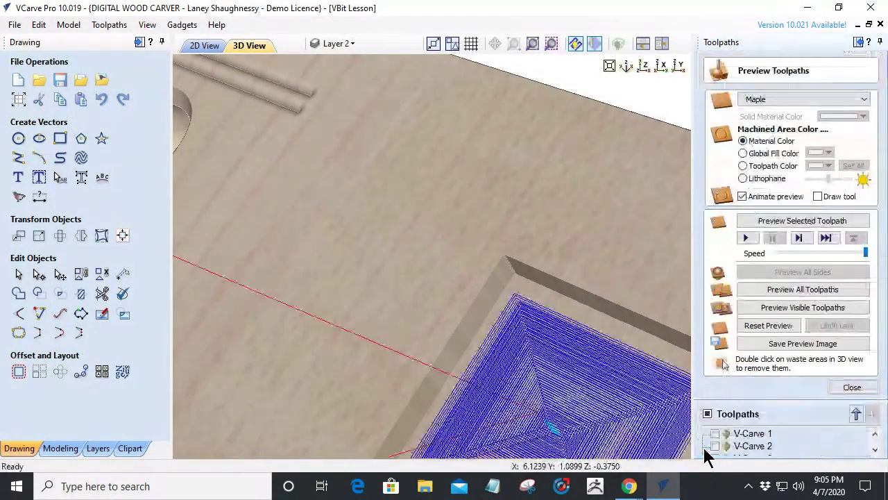
# Step: Reset the 3D preview and simulate the visible toolpath to show the pocket cut with the V-bit
pyautogui.click(766, 333)
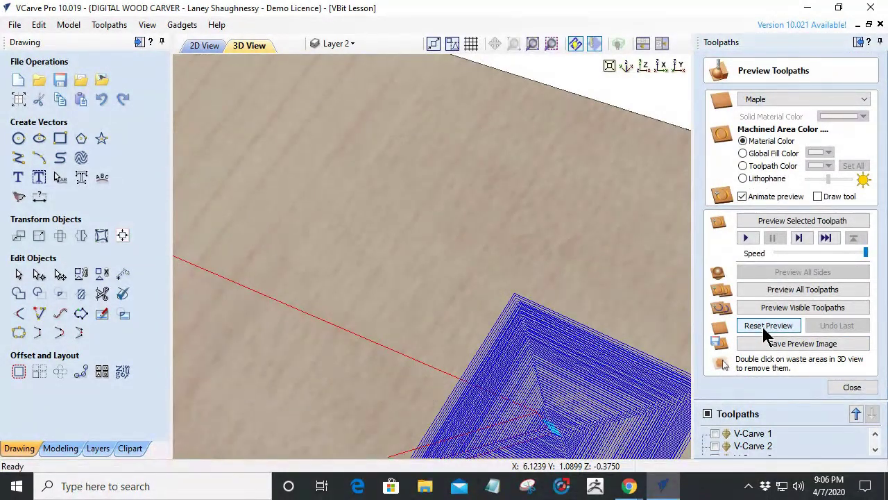
pyautogui.click(773, 310)
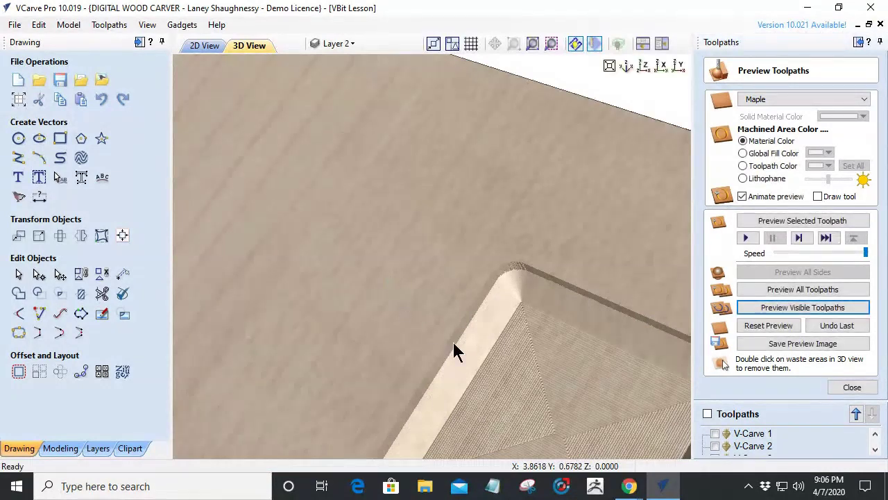
pyautogui.scroll(-3, 420, 298)
pyautogui.scroll(5, 525, 430)
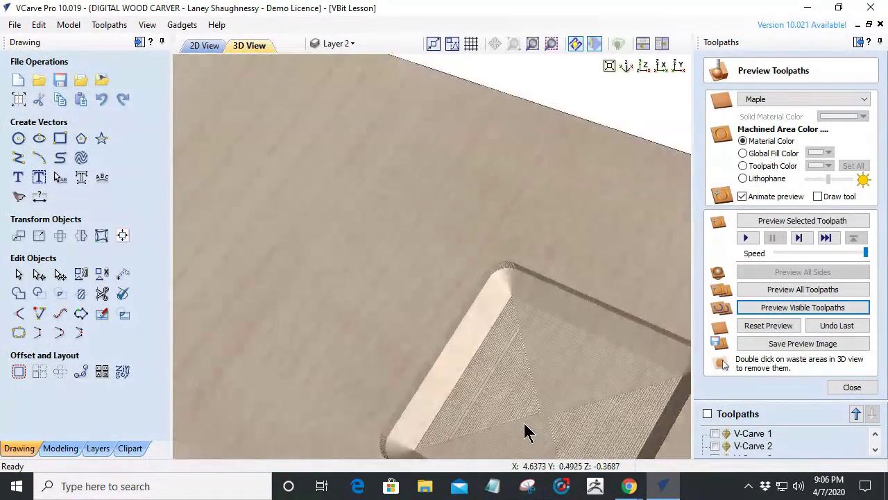
pyautogui.moveTo(350, 444); pyautogui.dragTo(368, 373)
pyautogui.moveTo(488, 178); pyautogui.dragTo(464, 119)
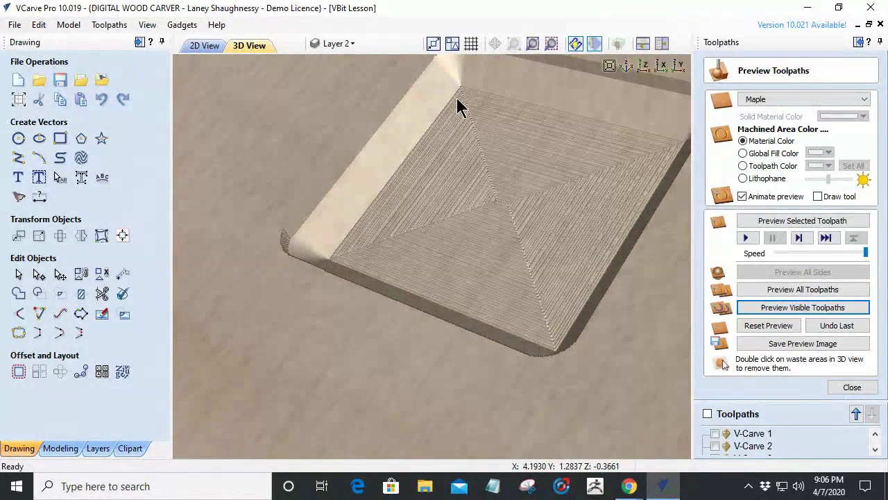
# Step: Examine the V-bit pocket's corners, side walls and floor in the 3D preview, and close the toolpath preview
pyautogui.click(637, 164)
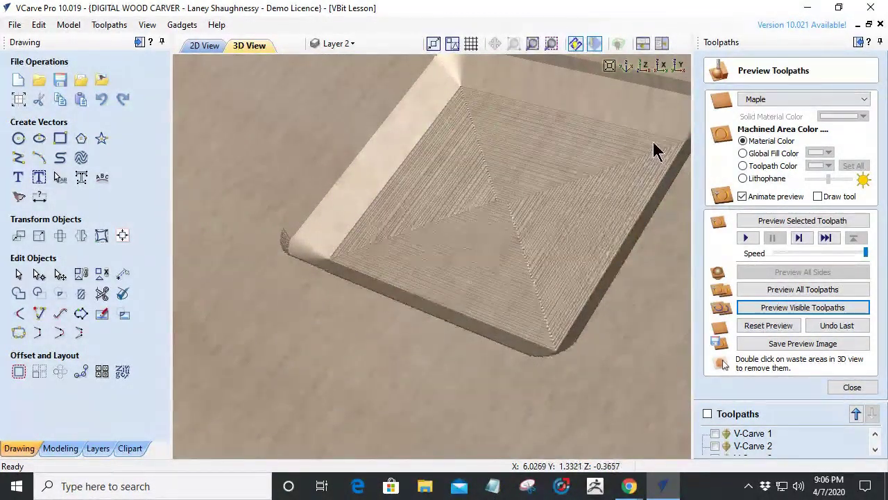
pyautogui.click(472, 278)
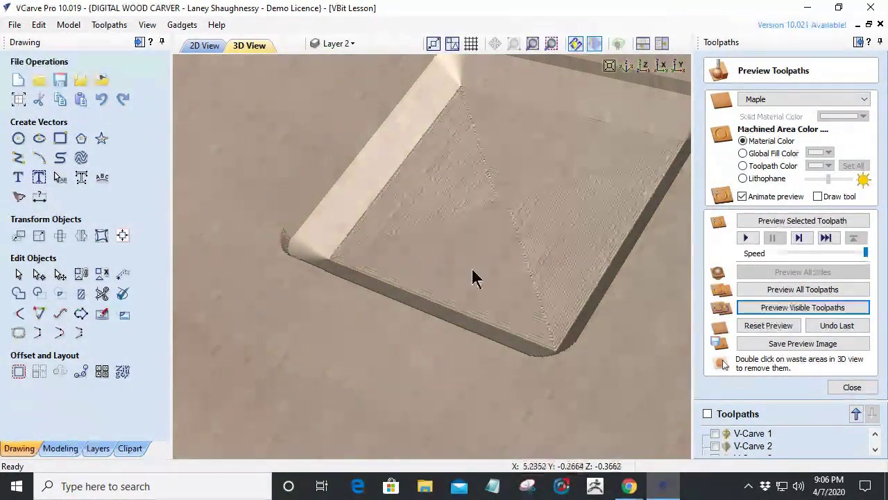
pyautogui.click(385, 351)
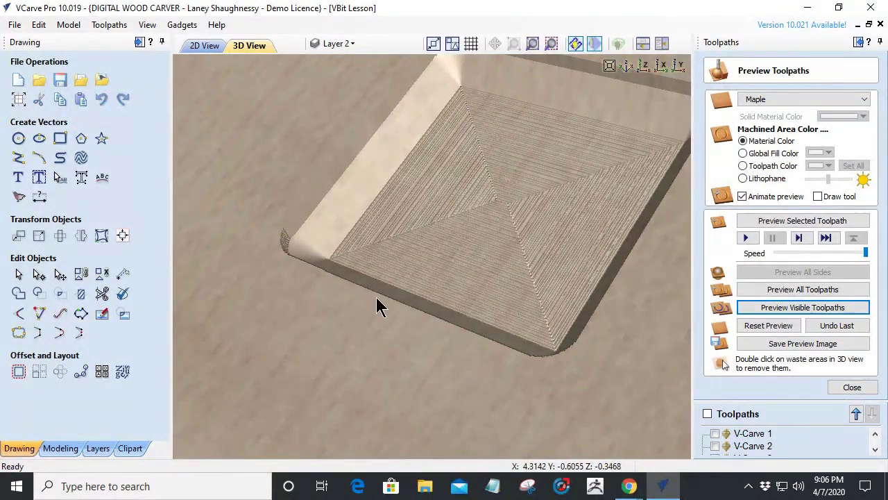
pyautogui.scroll(5, 376, 306)
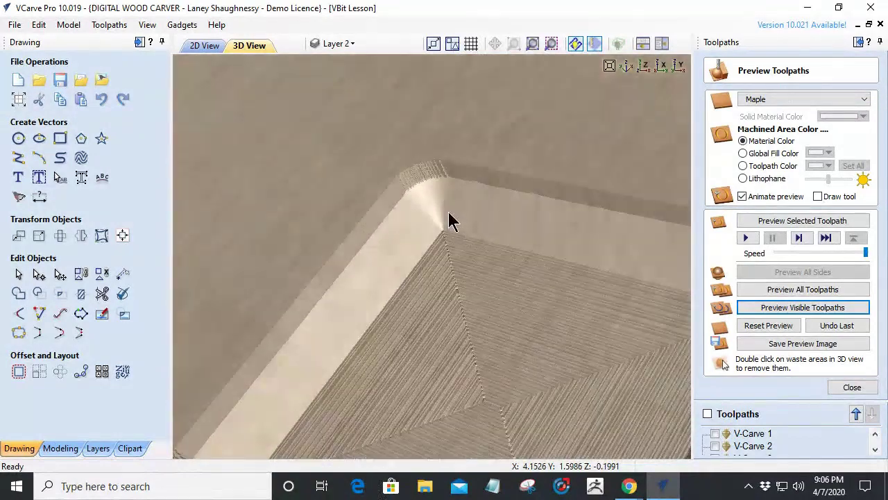
pyautogui.scroll(-5, 449, 218)
pyautogui.scroll(3, 516, 204)
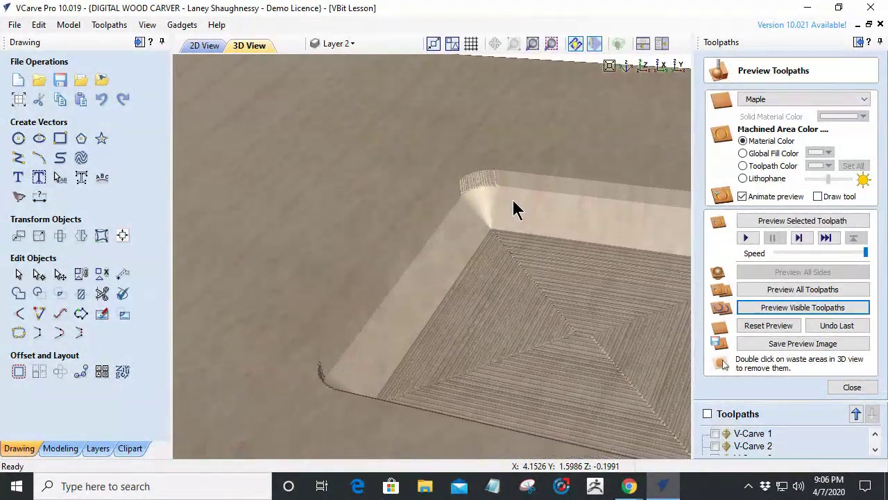
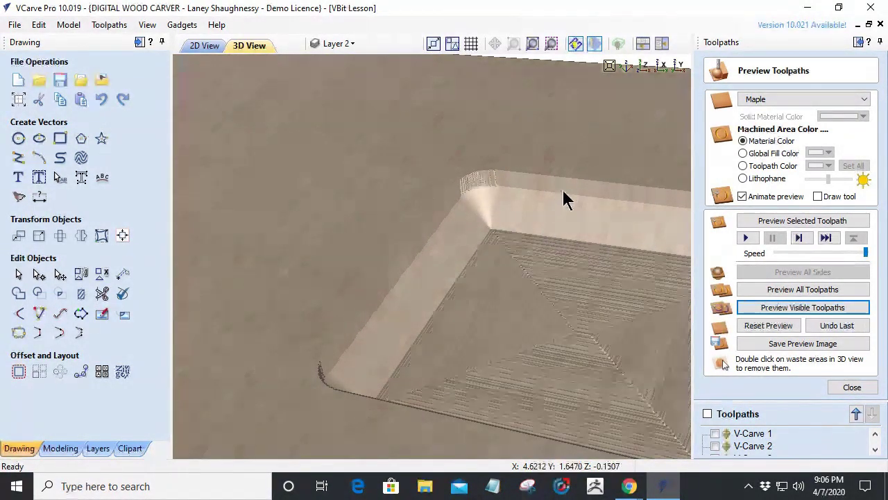
pyautogui.moveTo(503, 271); pyautogui.dragTo(432, 257)
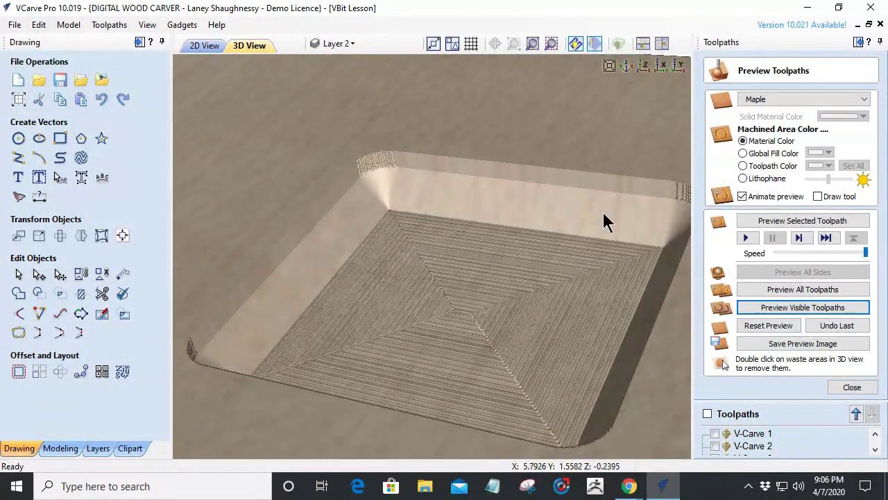
pyautogui.moveTo(549, 332); pyautogui.dragTo(567, 276)
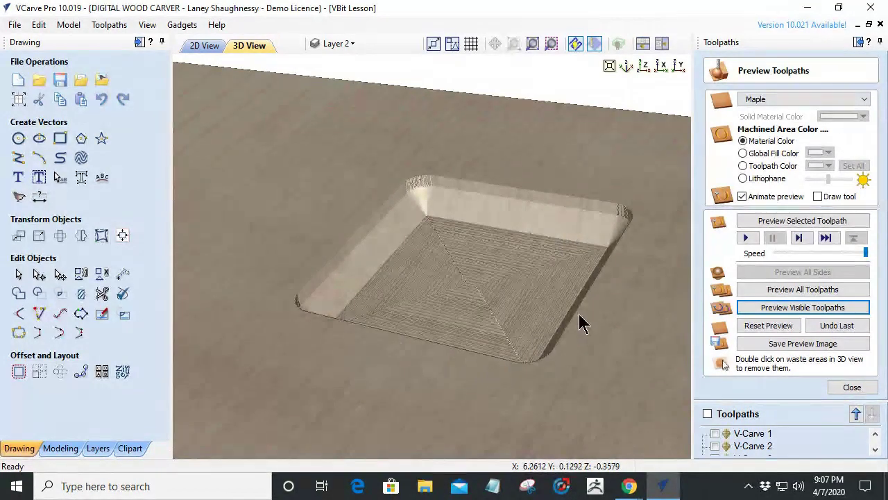
pyautogui.click(857, 389)
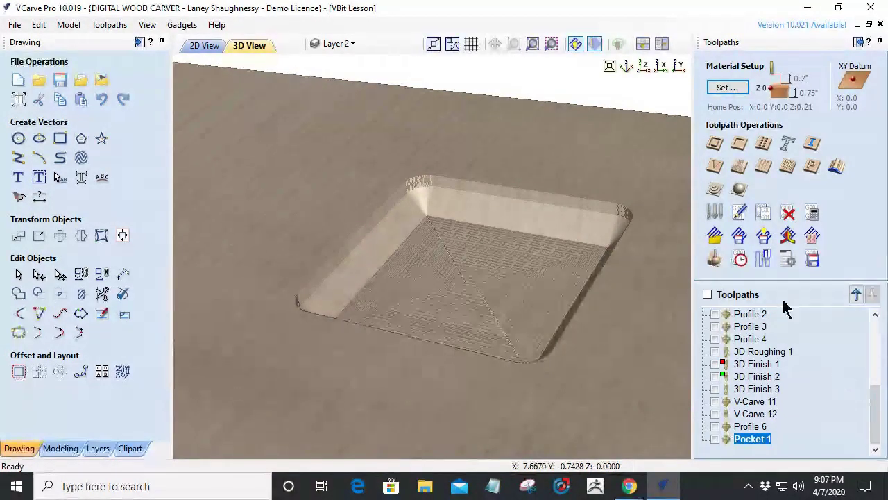
# Step: Set Pocket 1's cut depth to .25 inches and its tool to WS 705 .25 End Mill (0.25 inches)
pyautogui.doubleClick(753, 439)
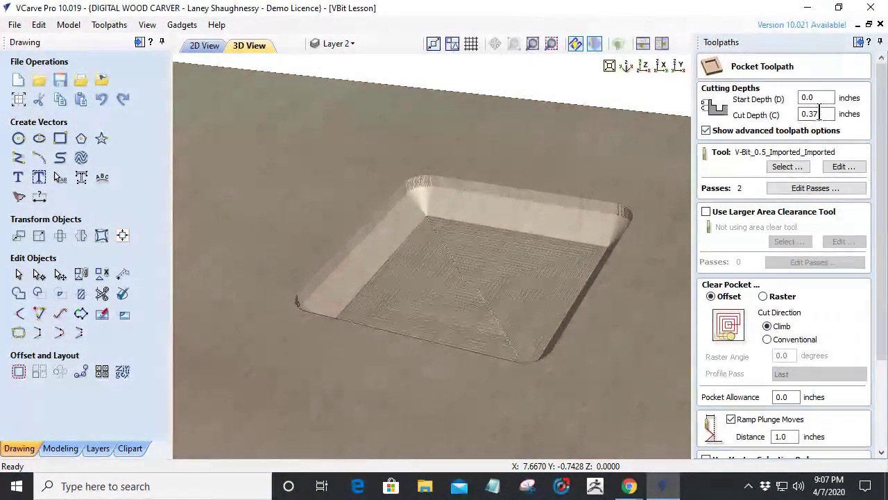
pyautogui.write('.25')
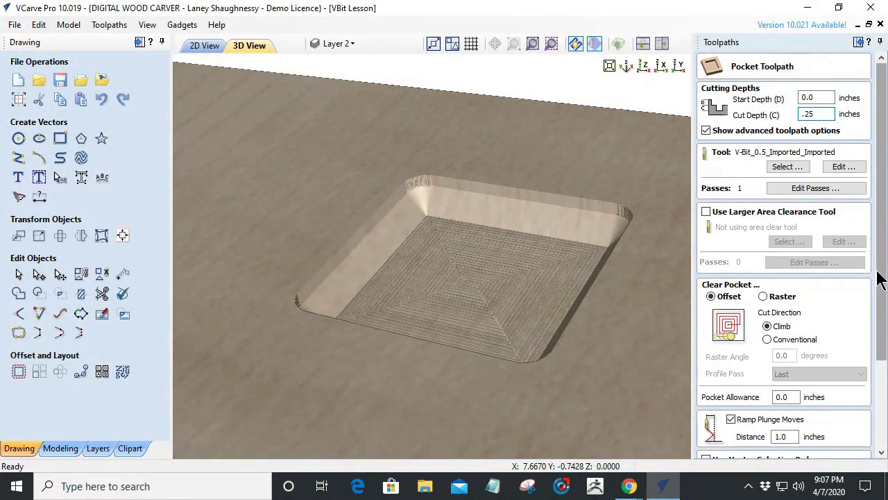
pyautogui.click(780, 167)
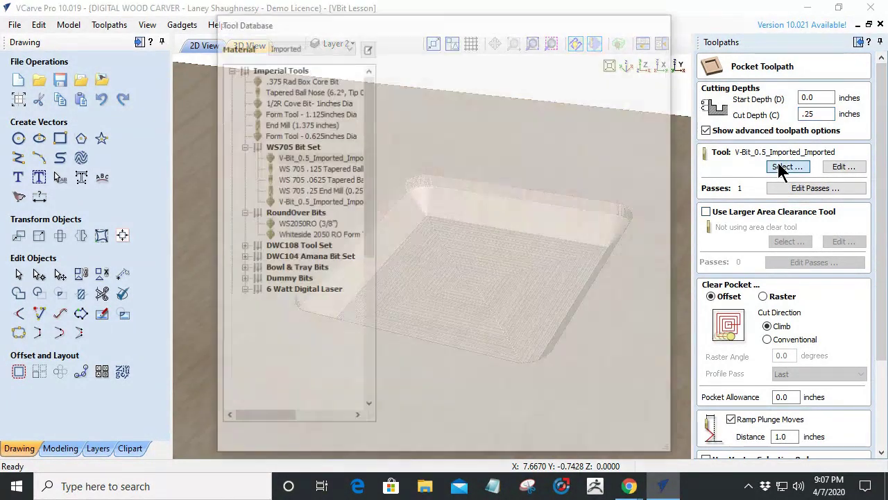
pyautogui.click(302, 192)
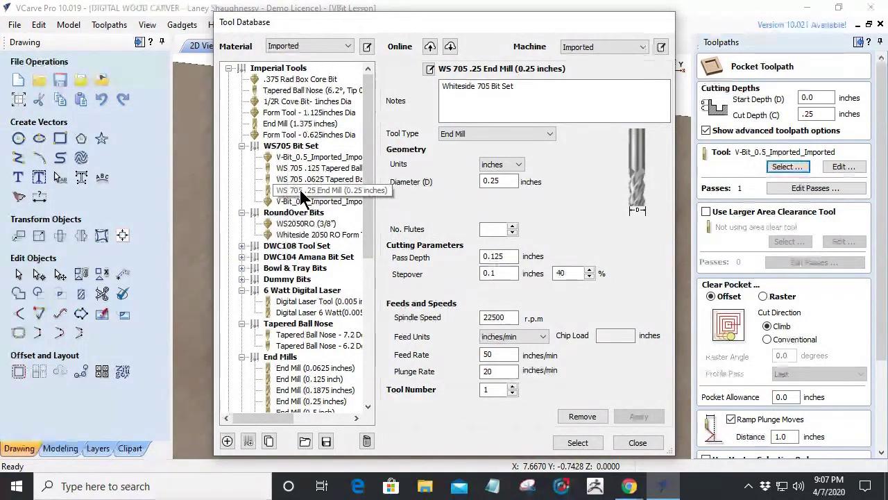
pyautogui.click(581, 443)
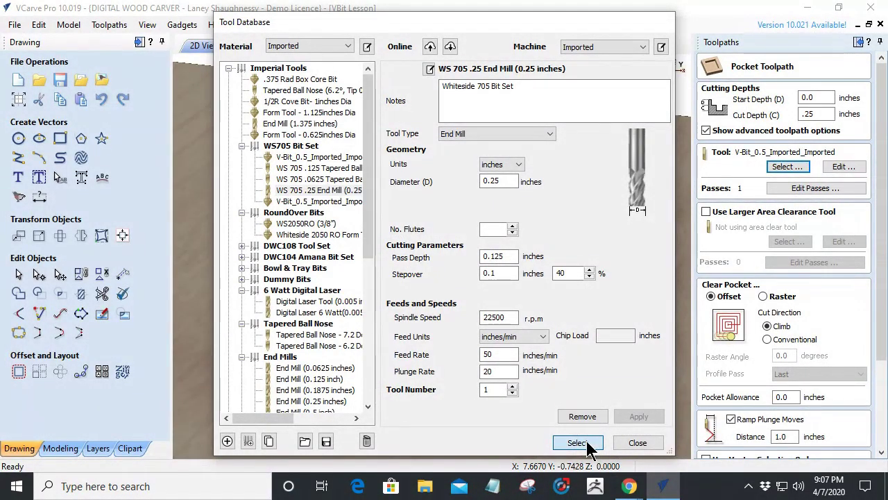
# Step: Set the pocket allowance to .1875 inches and recalculate the Pocket 1 toolpath
pyautogui.click(211, 47)
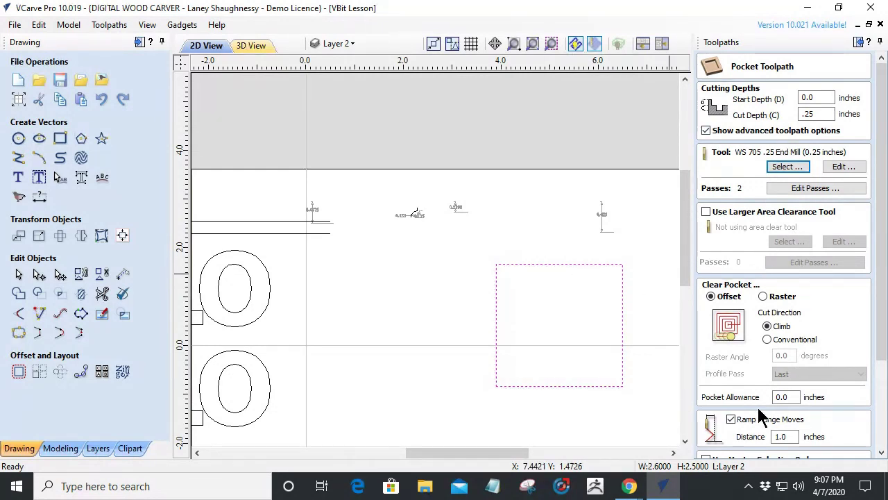
pyautogui.click(792, 397)
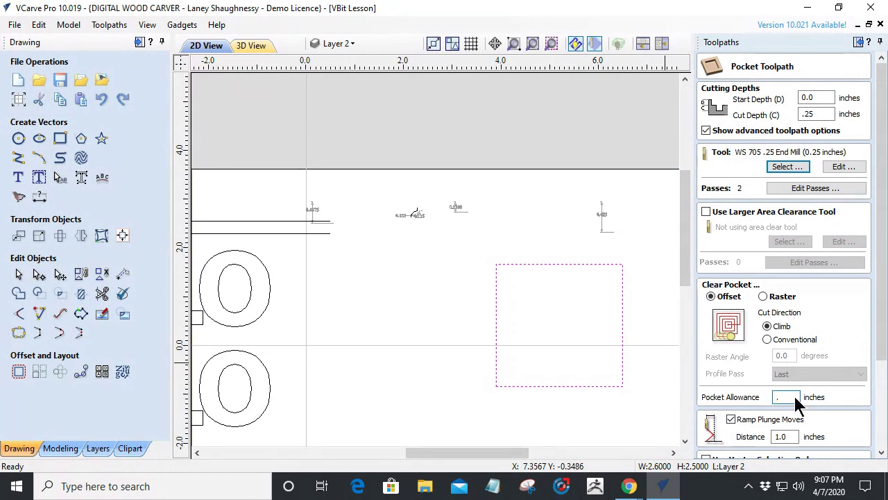
pyautogui.write('1875')
pyautogui.scroll(-2, 876, 327)
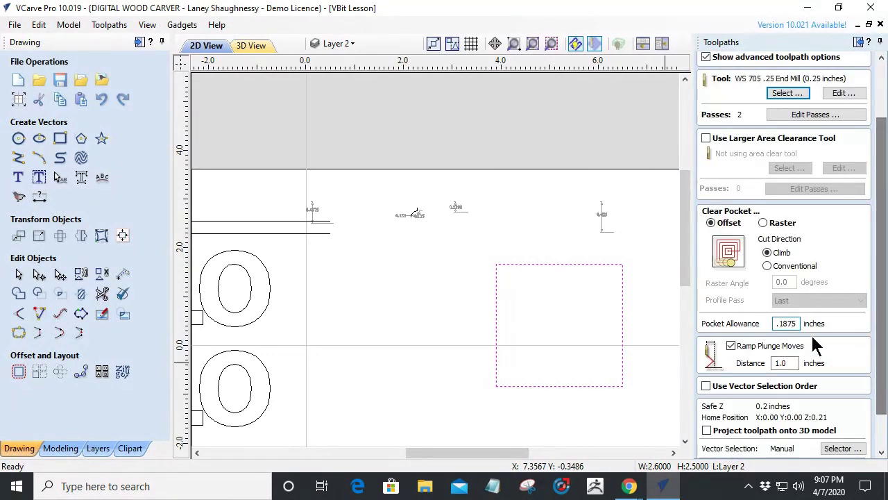
pyautogui.scroll(-1, 878, 355)
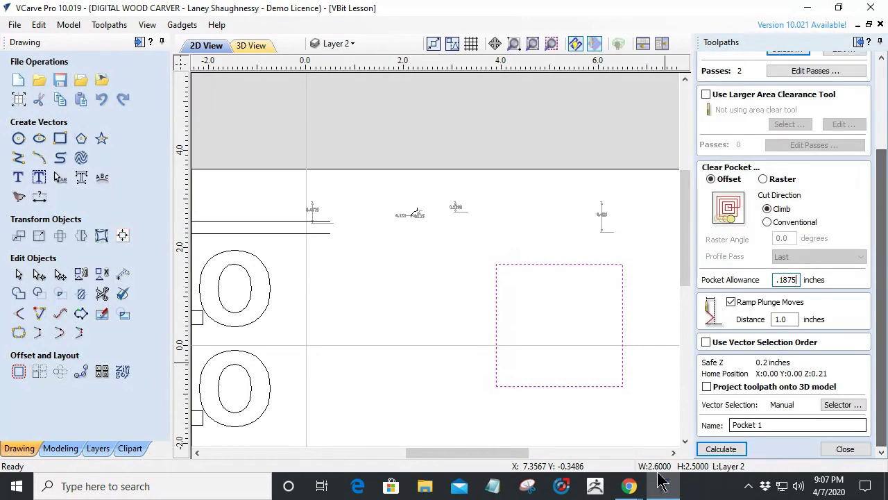
pyautogui.click(721, 449)
# Step: Check the gap between the pocket area and the rectangle in the 2D view, and close the toolpath preview
pyautogui.click(201, 47)
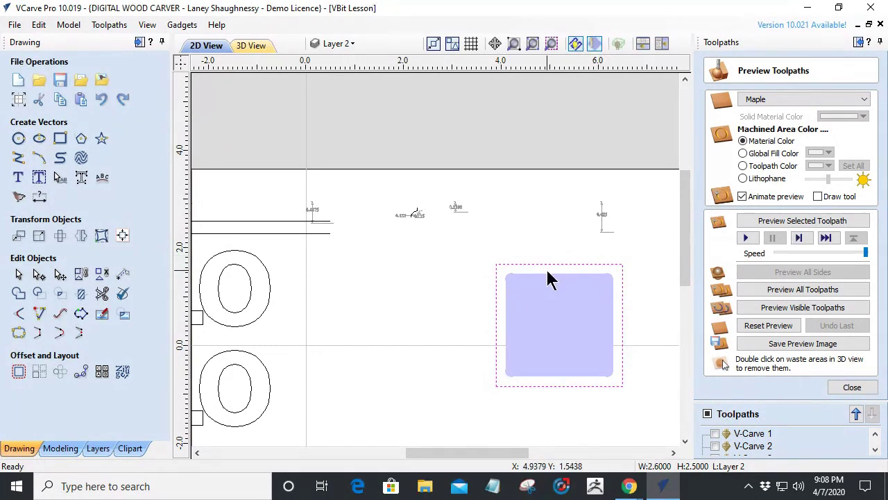
pyautogui.scroll(2, 548, 271)
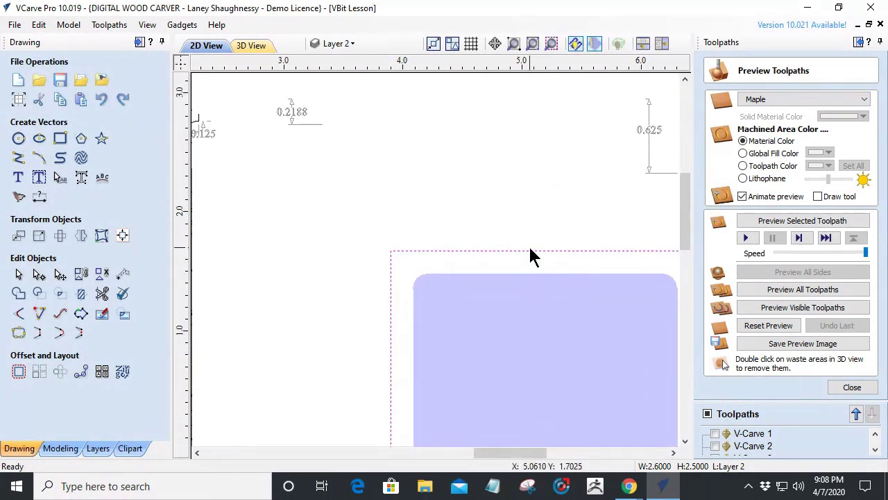
pyautogui.scroll(-3, 456, 282)
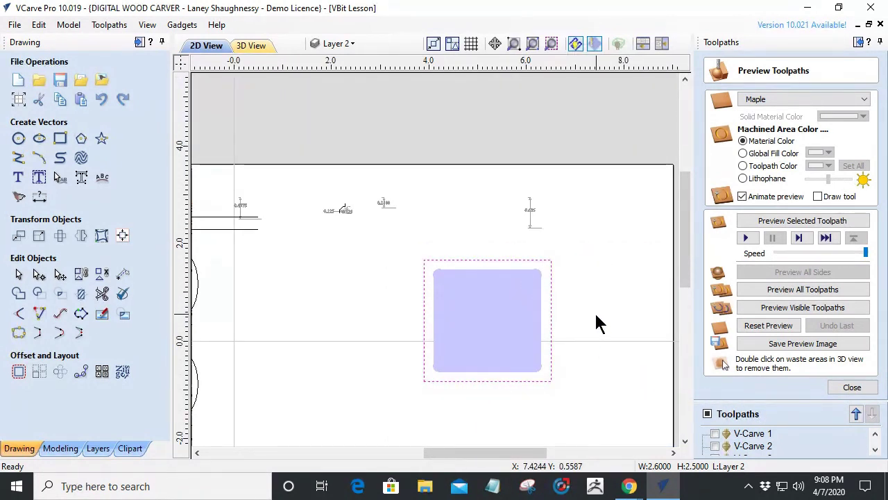
pyautogui.click(853, 388)
# Step: Start a 2D profile toolpath on the rectangle with a .25 inch cut depth, machining Inside / Left of the vector
pyautogui.click(714, 144)
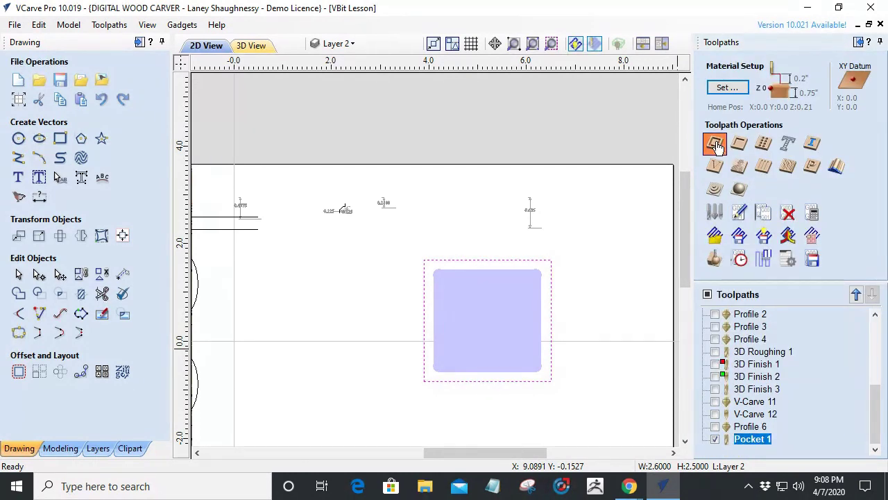
pyautogui.doubleClick(825, 115)
pyautogui.write('.25')
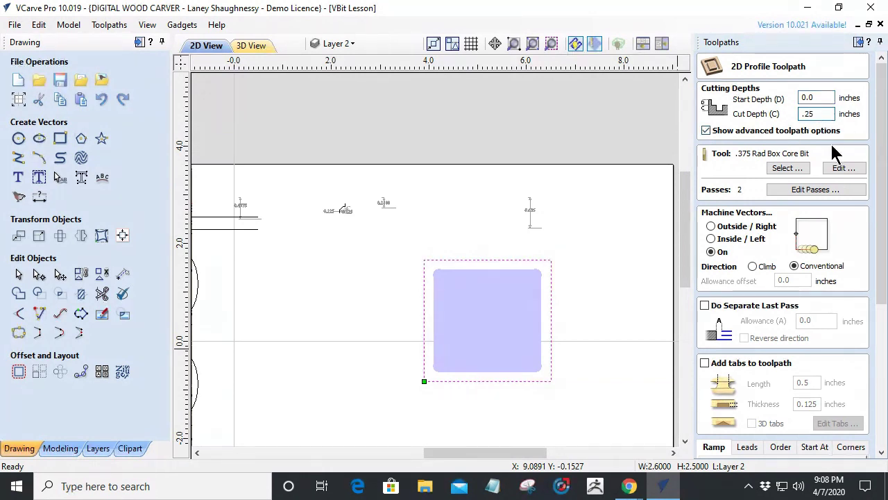
pyautogui.click(711, 238)
# Step: Assign the 90-degree V-Bit_0.5_Imported_Imported from the WS705 Bit Set to the profile and calculate the toolpath
pyautogui.click(782, 168)
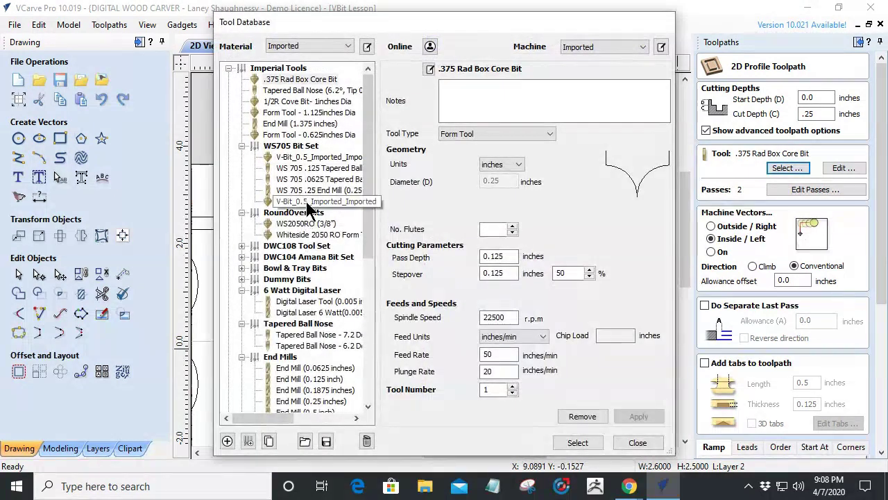
pyautogui.click(316, 157)
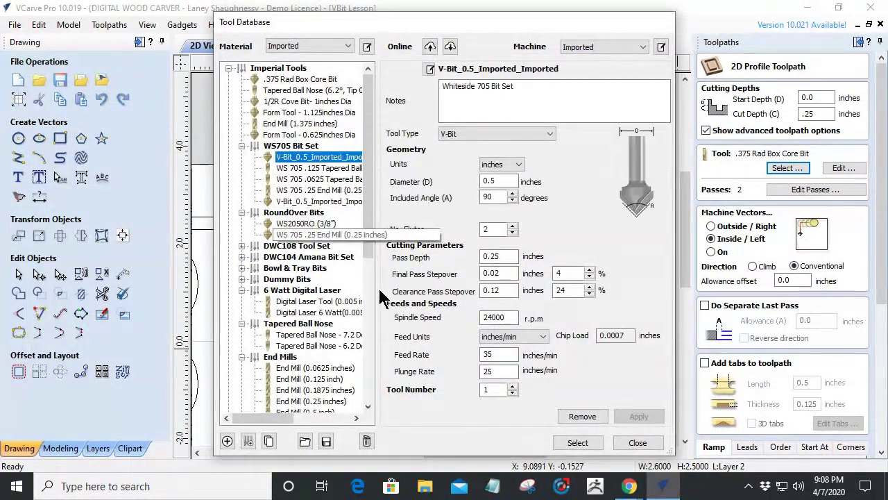
pyautogui.click(579, 443)
pyautogui.moveTo(884, 271); pyautogui.dragTo(884, 405)
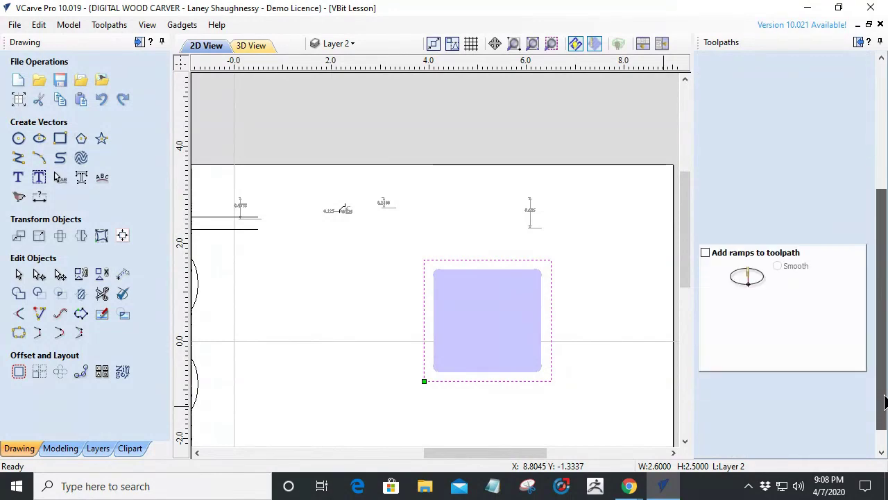
pyautogui.click(715, 449)
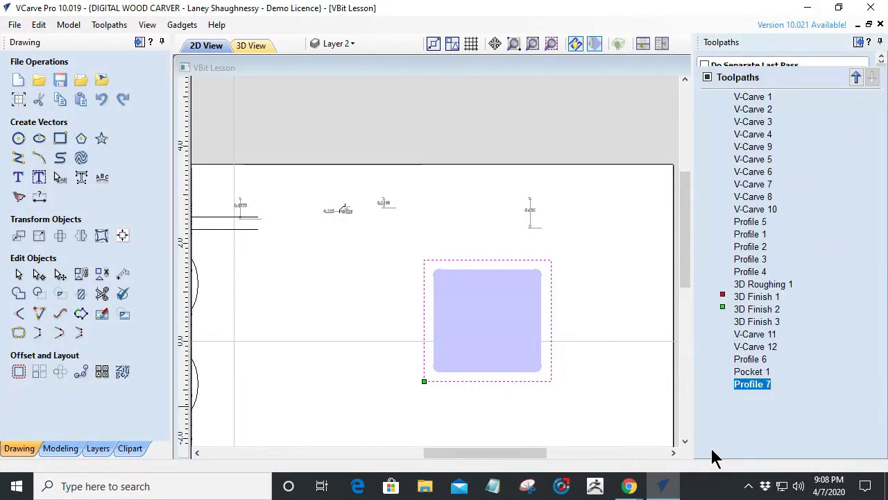
# Step: Reset the preview, simulate the visible pocket and profile toolpaths, examine the pocket's corner and close the preview
pyautogui.click(776, 332)
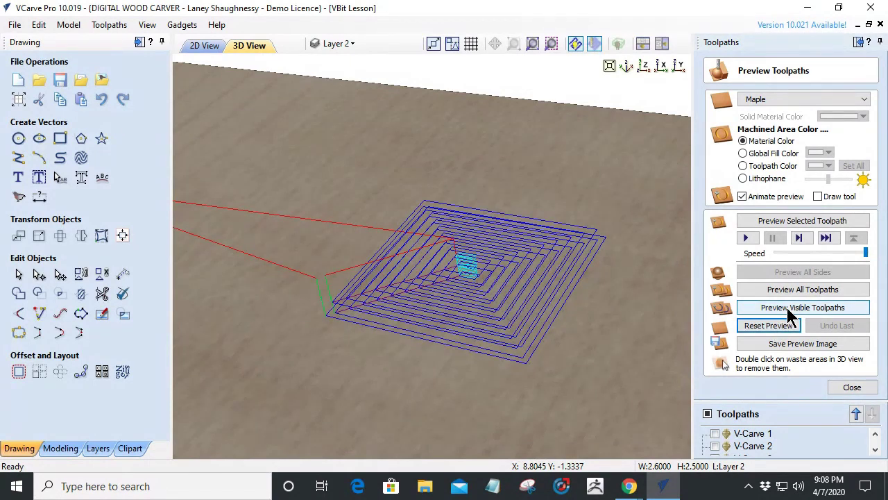
pyautogui.click(788, 312)
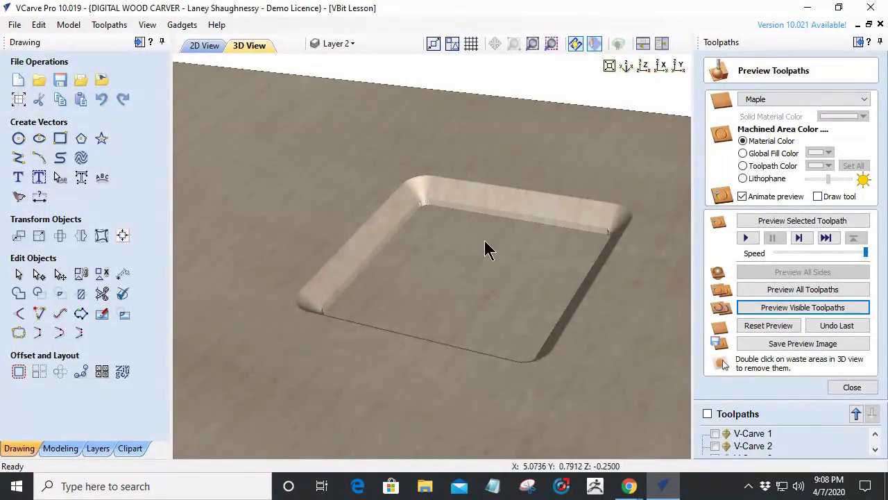
pyautogui.scroll(8, 504, 207)
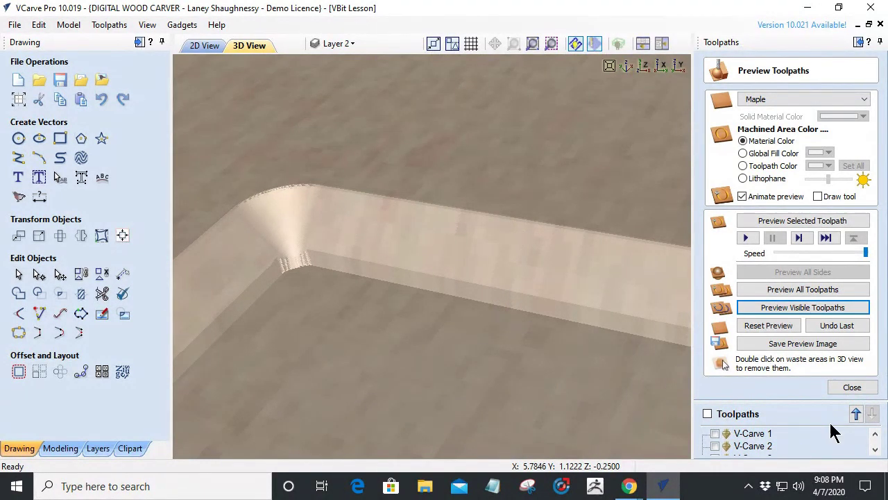
pyautogui.click(852, 387)
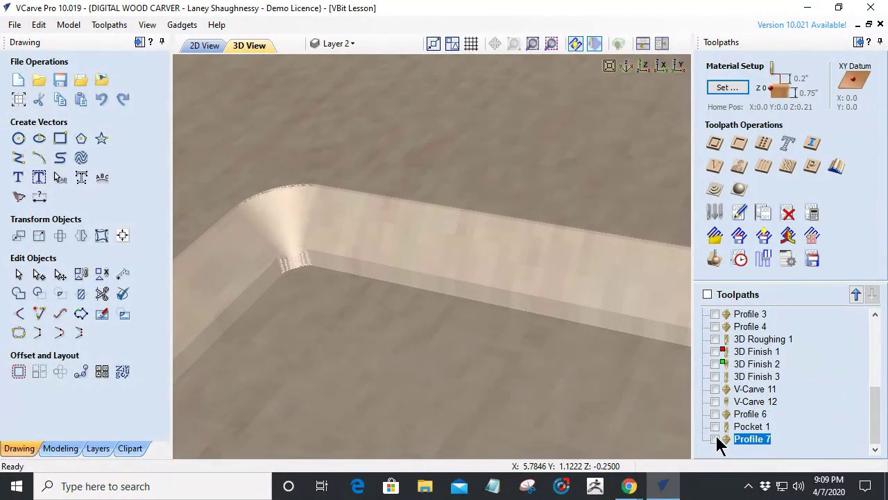
# Step: Compare the areas covered by Profile 7 and Pocket 1 in the 2D view by showing each toolpath in turn
pyautogui.click(195, 49)
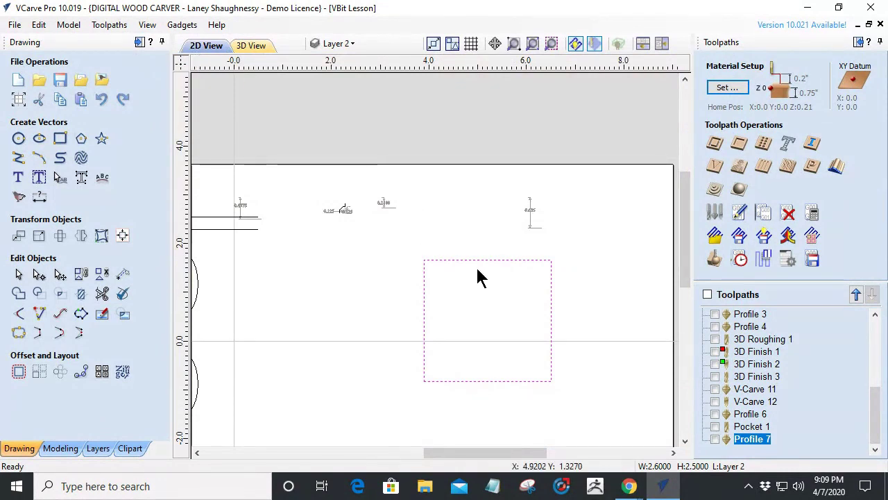
pyautogui.click(715, 439)
pyautogui.scroll(1, 516, 297)
pyautogui.scroll(1, 517, 297)
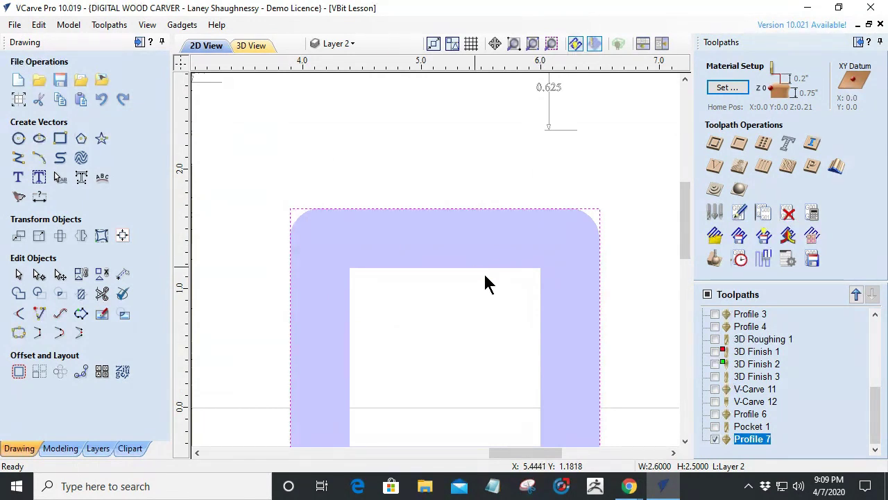
pyautogui.click(714, 438)
pyautogui.click(714, 426)
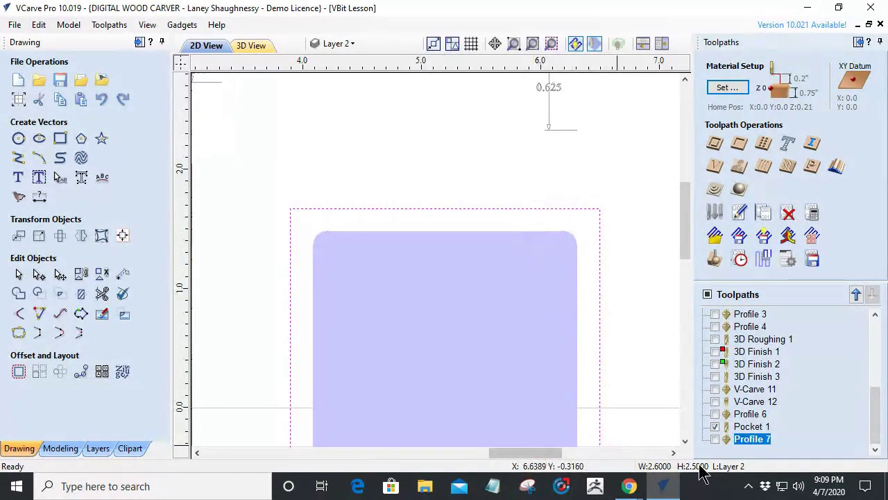
pyautogui.click(715, 426)
pyautogui.click(715, 439)
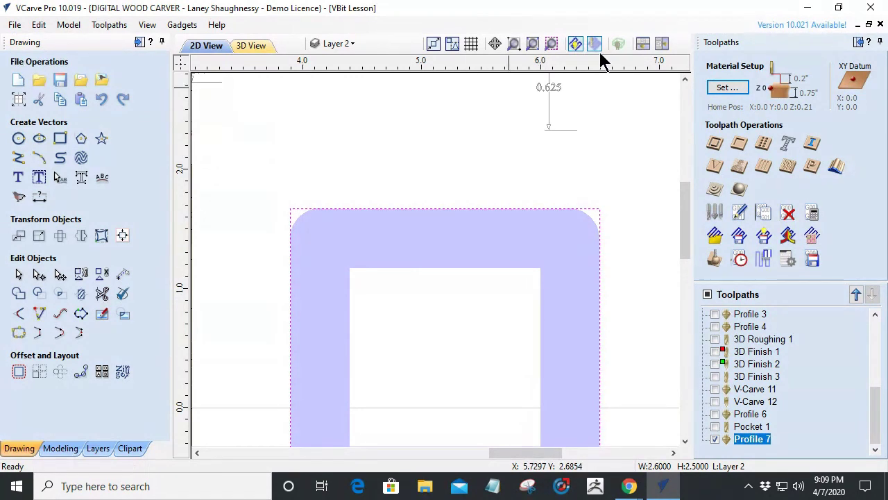
# Step: Add a vertical dimension across the width of the Profile 7 cut band at the rectangle's upper edge
pyautogui.click(39, 197)
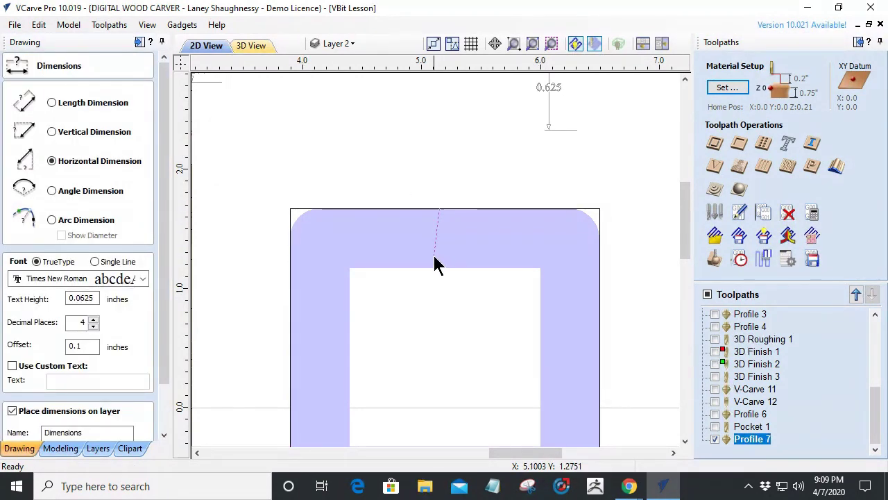
pyautogui.click(52, 132)
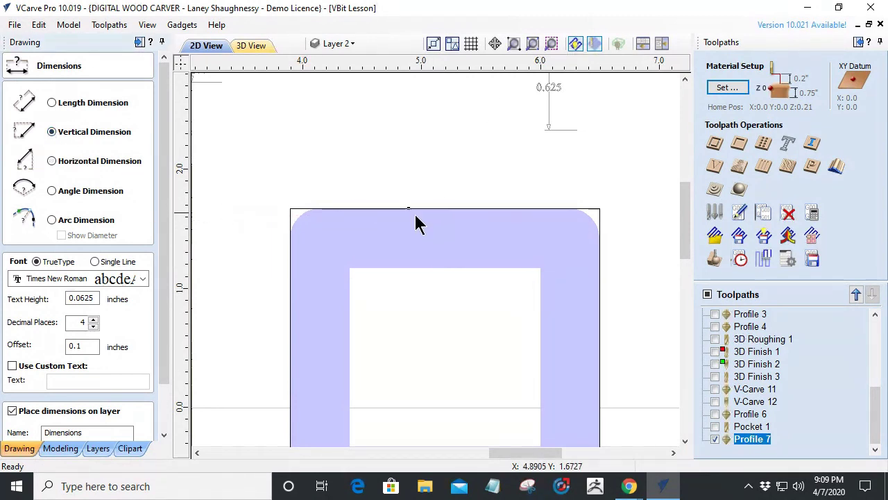
pyautogui.click(441, 267)
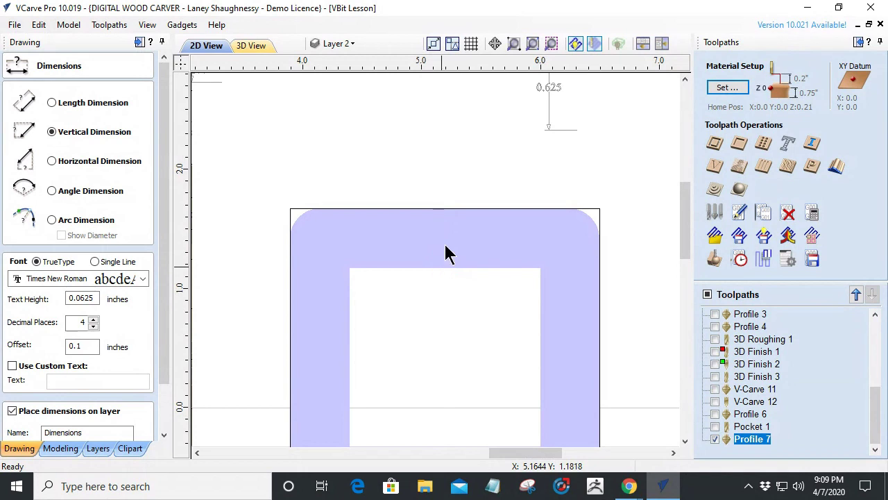
pyautogui.click(448, 249)
pyautogui.scroll(3, 476, 258)
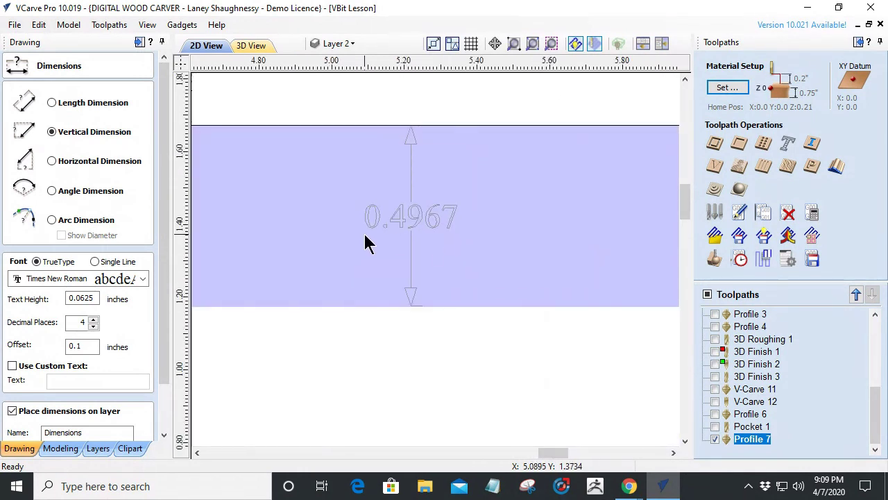
pyautogui.scroll(3, 412, 315)
pyautogui.scroll(-3, 433, 286)
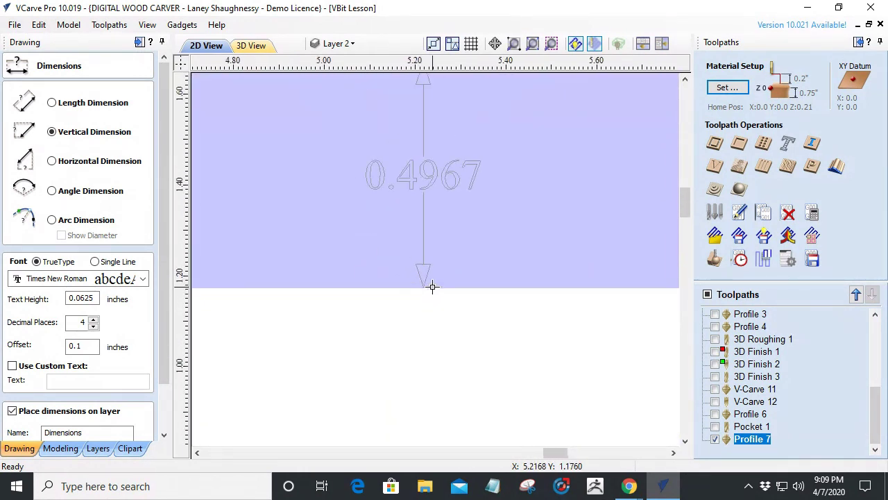
pyautogui.scroll(-1, 432, 287)
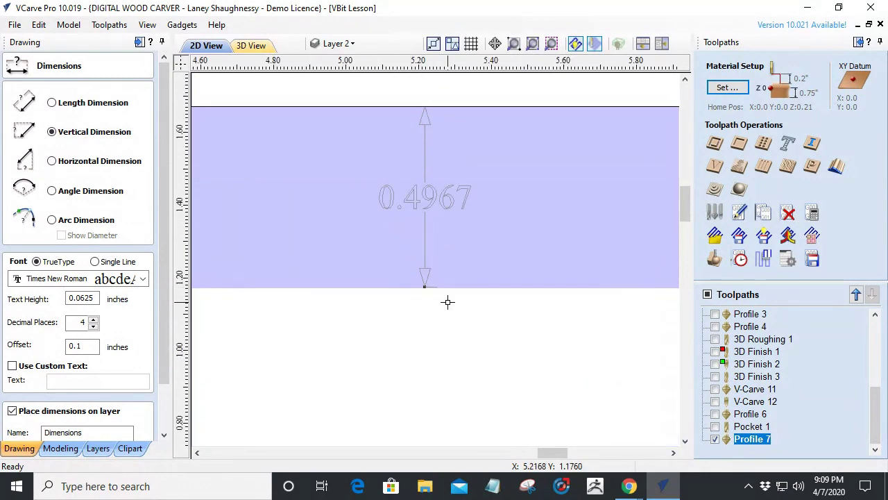
pyautogui.scroll(-3, 447, 299)
pyautogui.scroll(-3, 447, 298)
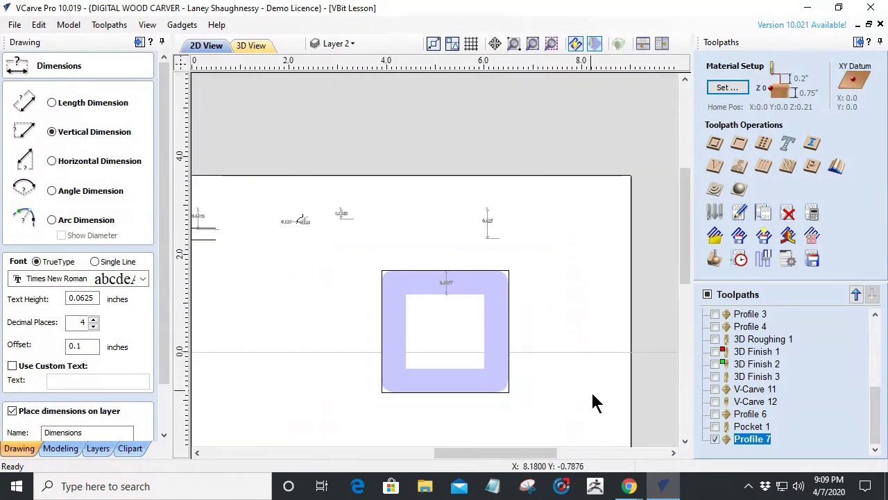
pyautogui.doubleClick(734, 440)
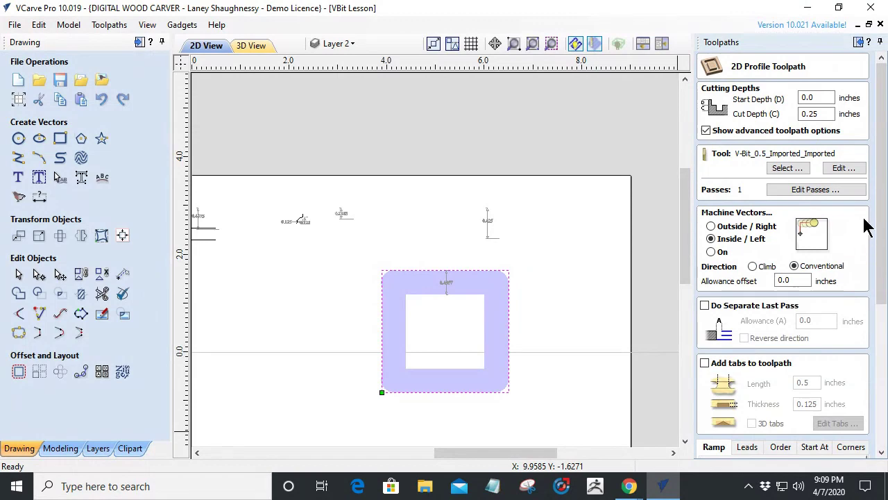
pyautogui.moveTo(875, 224); pyautogui.dragTo(871, 411)
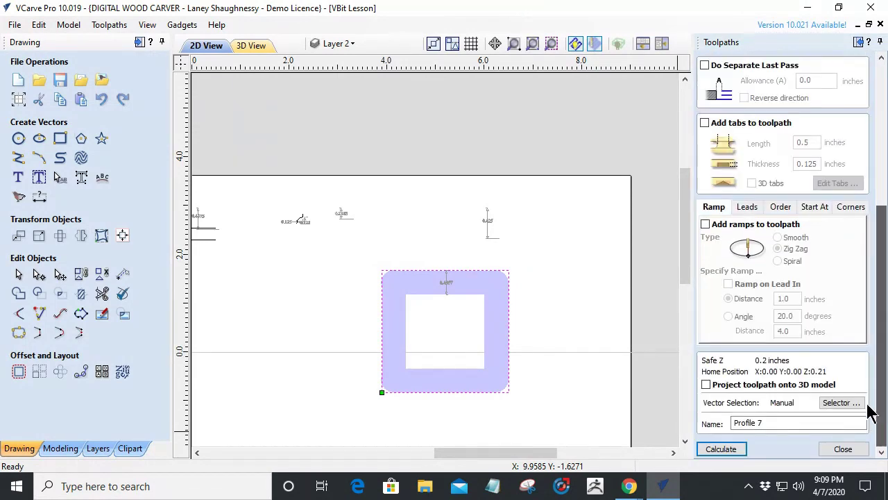
pyautogui.click(845, 451)
# Step: Set Pocket 1's pocket allowance to .5 inches and recalculate the toolpath
pyautogui.doubleClick(746, 432)
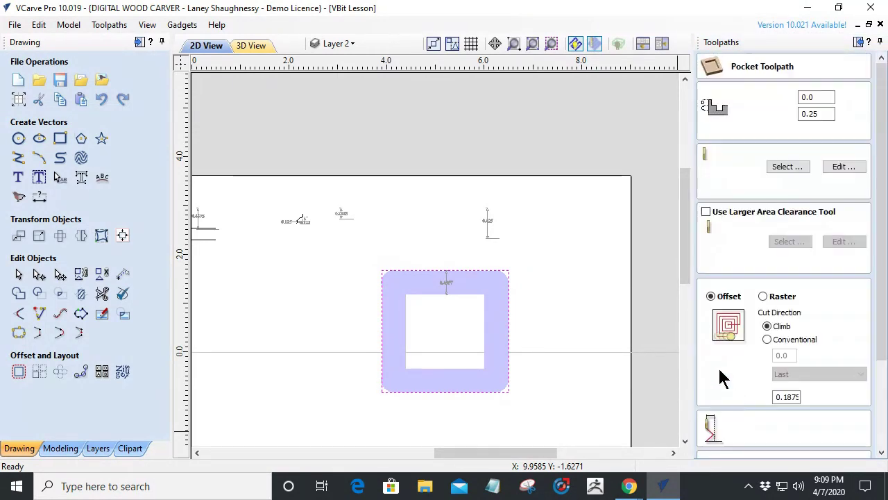
pyautogui.moveTo(779, 397); pyautogui.dragTo(828, 397)
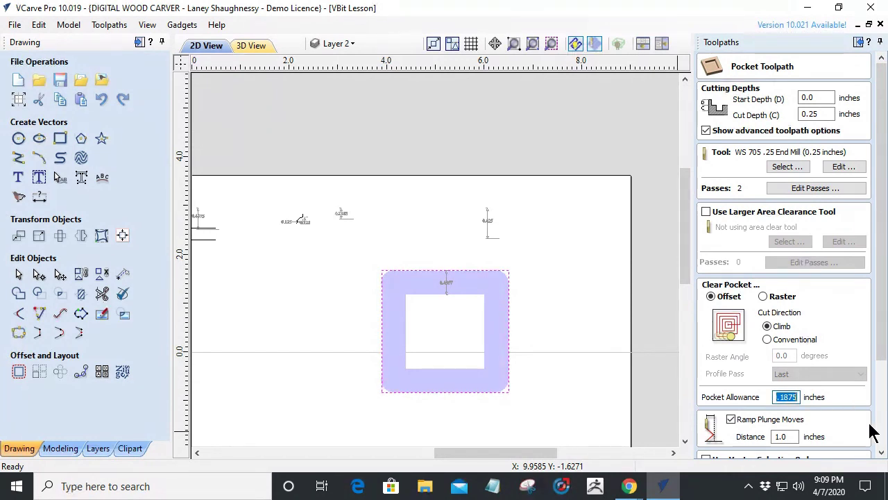
pyautogui.write('.5')
pyautogui.scroll(-3, 881, 389)
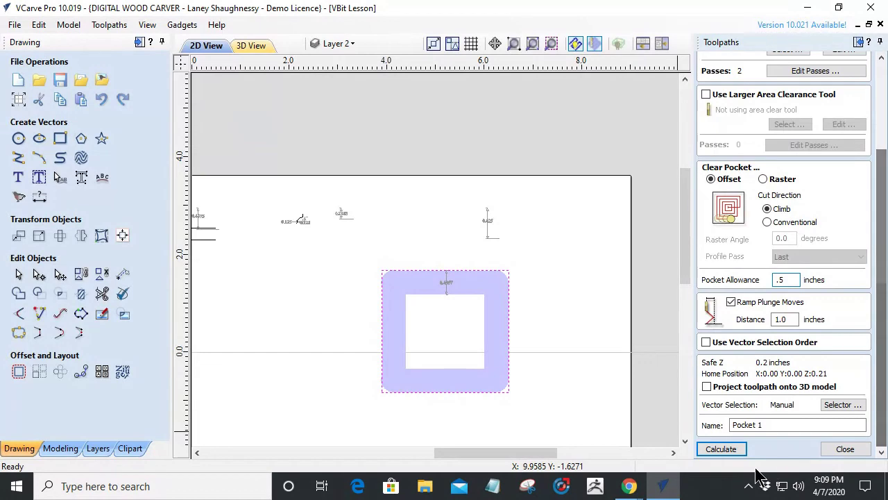
pyautogui.click(727, 448)
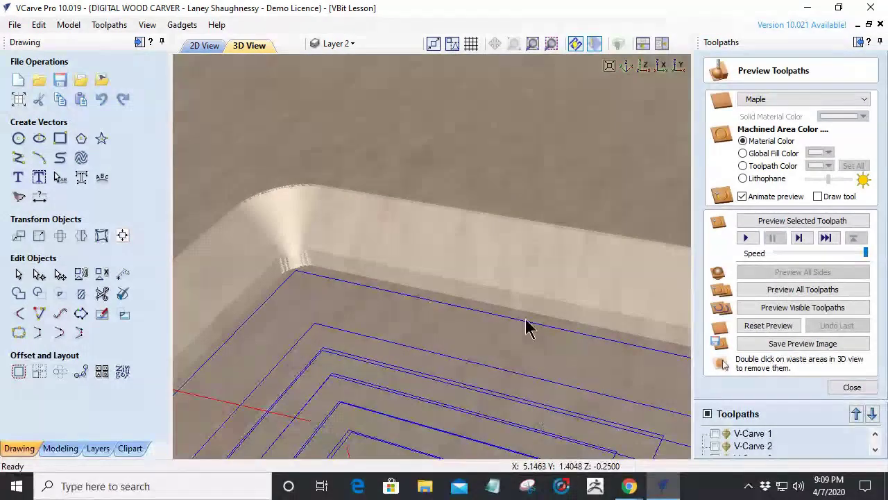
# Step: Reset the 3D preview and simulate Pocket 1 and Profile 7 together as the visible toolpaths
pyautogui.scroll(-5, 527, 319)
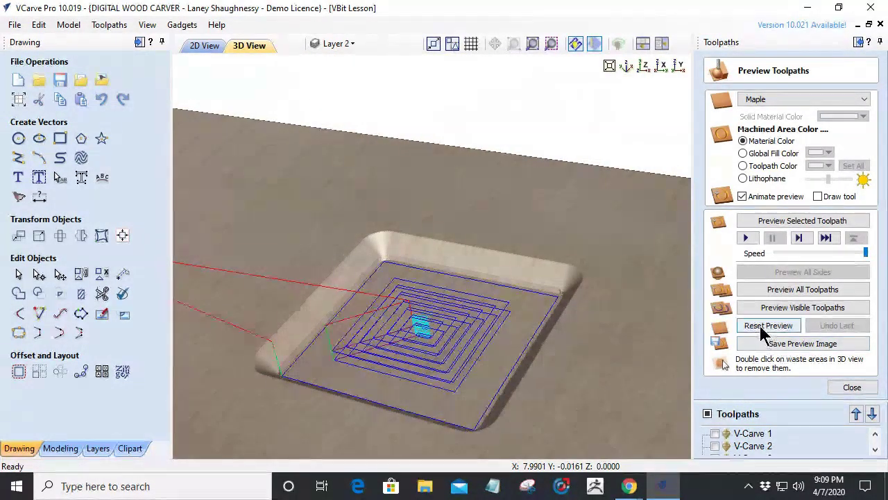
pyautogui.click(762, 332)
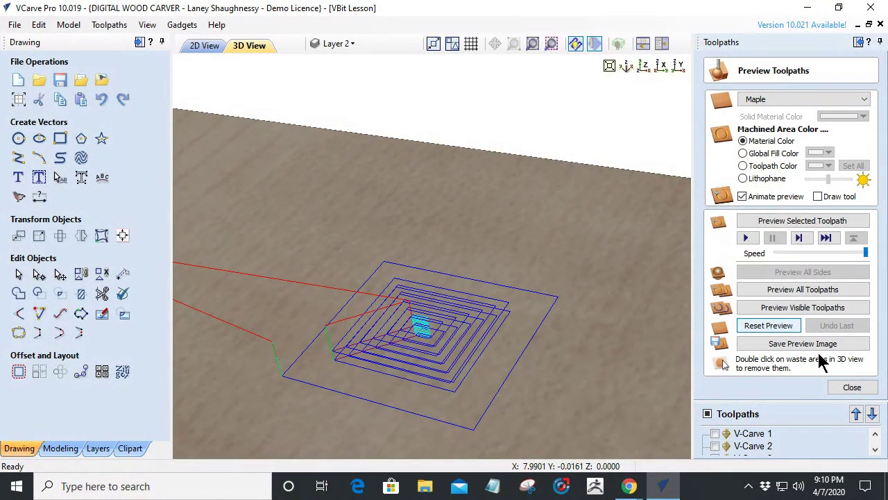
pyautogui.scroll(-5, 772, 449)
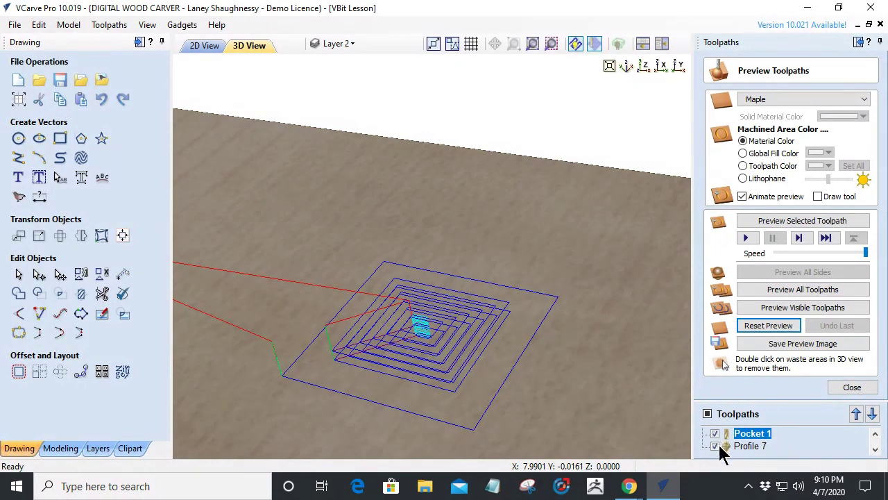
pyautogui.click(715, 446)
pyautogui.click(715, 445)
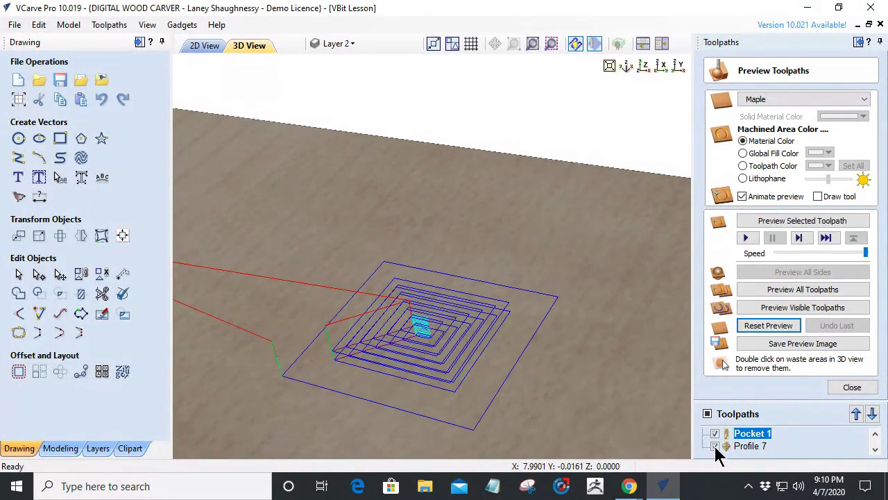
pyautogui.click(790, 313)
pyautogui.click(790, 314)
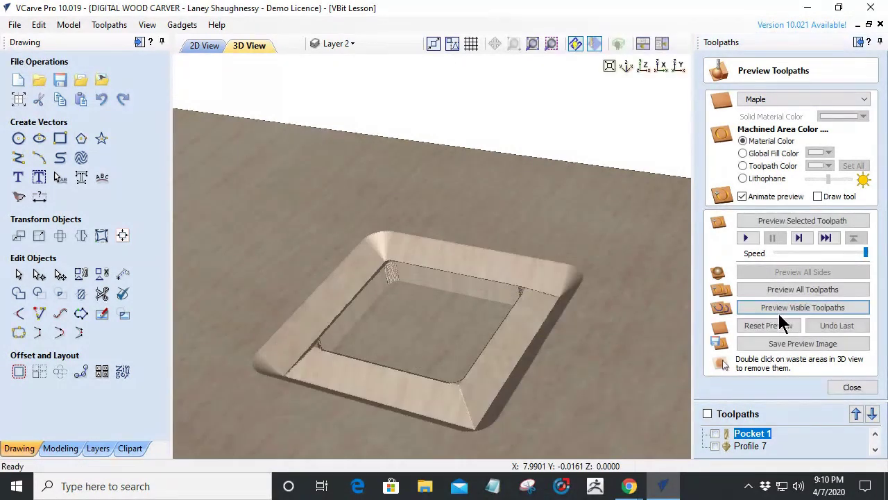
# Step: Set Pocket 1's pocket allowance to 0.25 inches and recalculate the toolpath
pyautogui.moveTo(448, 377); pyautogui.dragTo(475, 437)
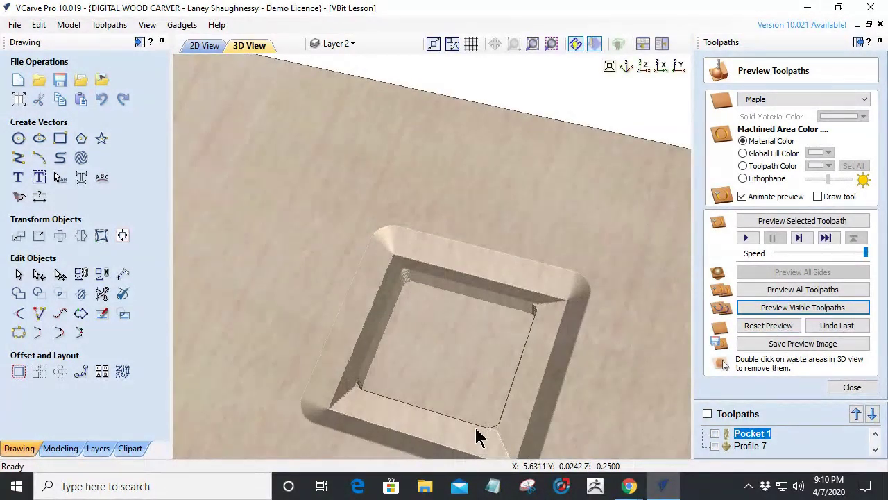
pyautogui.scroll(1, 541, 360)
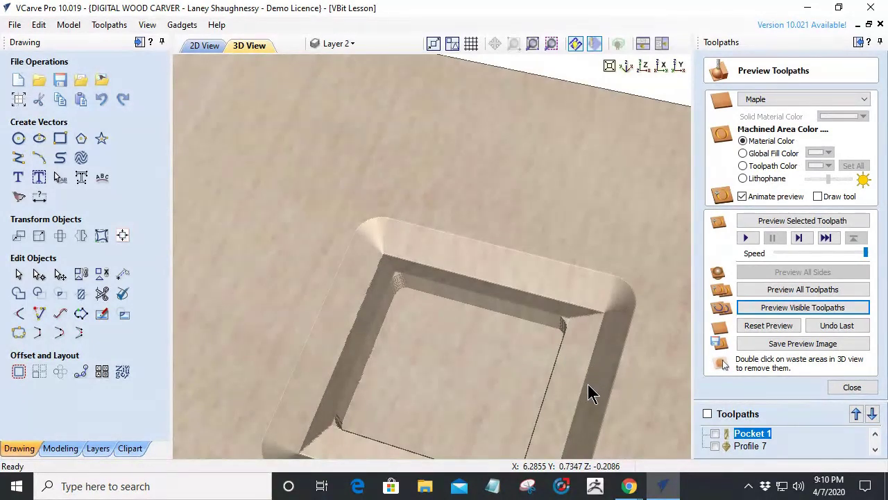
pyautogui.scroll(2, 588, 385)
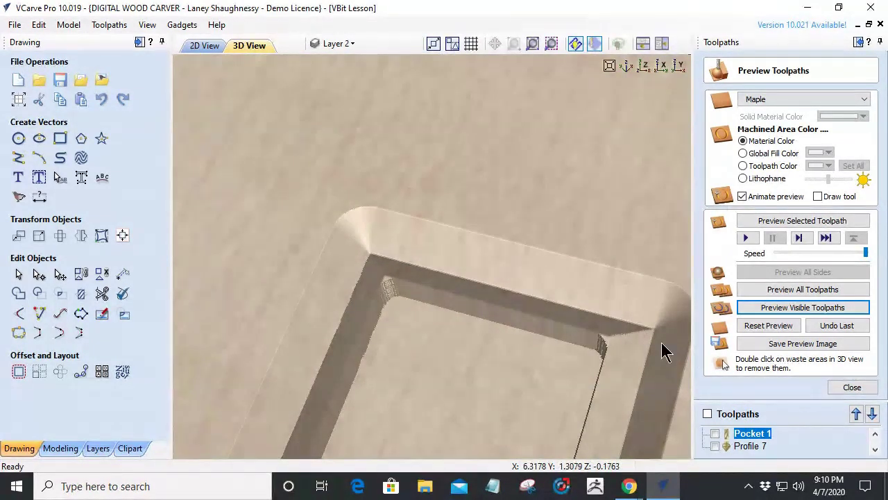
pyautogui.scroll(-3, 575, 257)
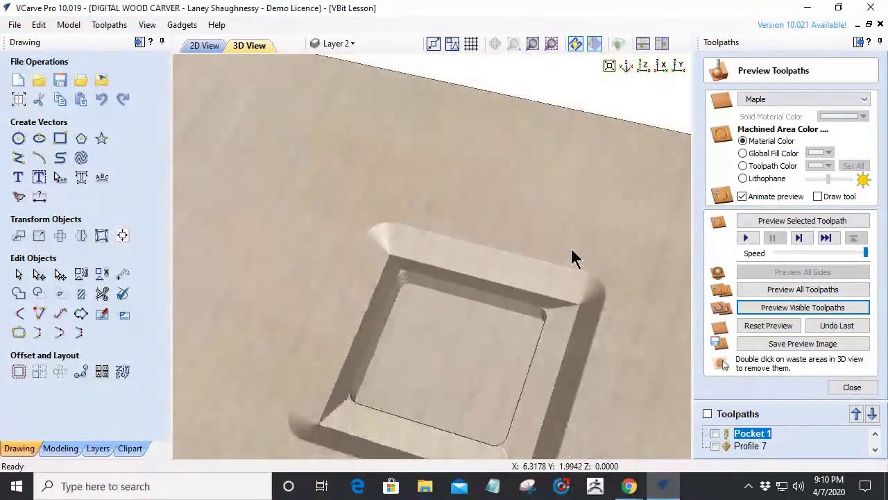
pyautogui.click(839, 387)
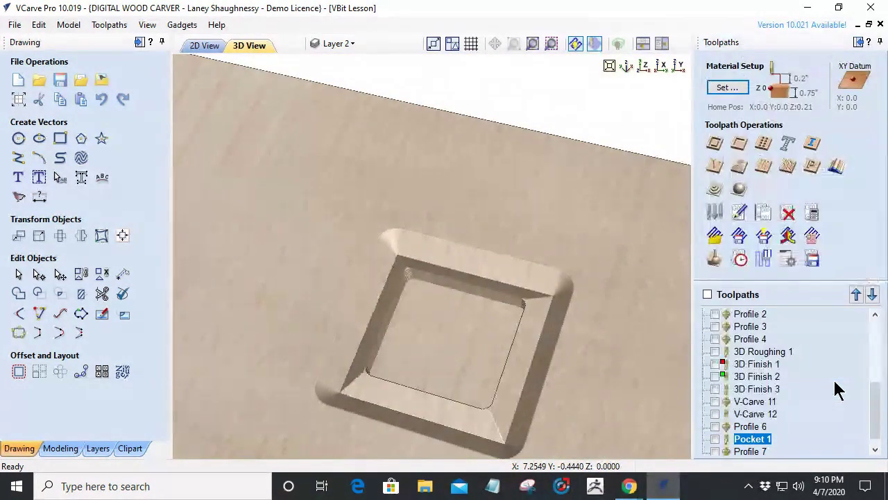
pyautogui.doubleClick(755, 441)
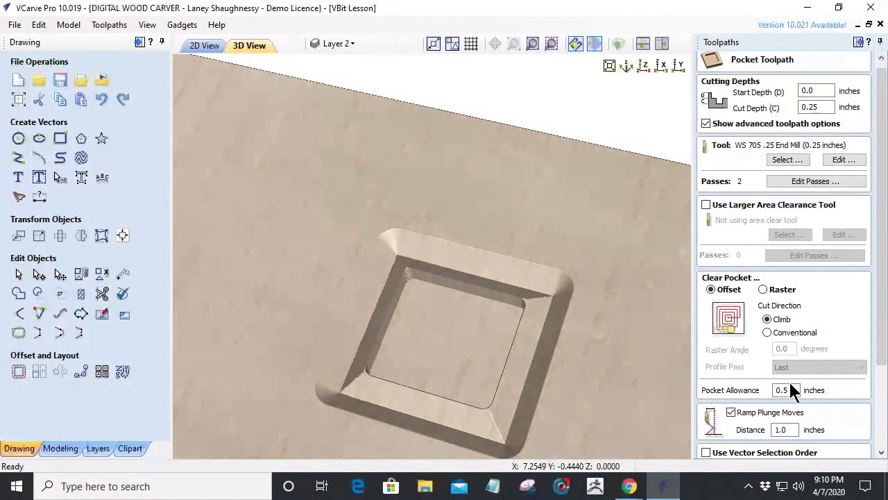
pyautogui.write('5')
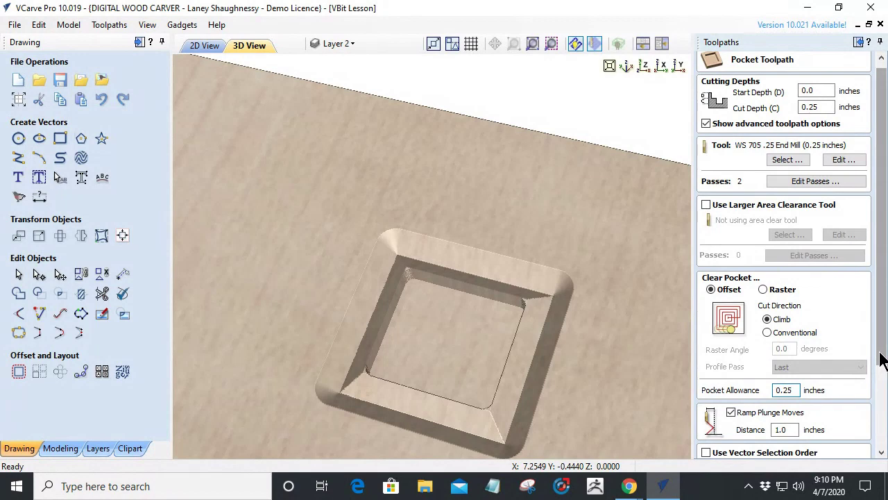
pyautogui.moveTo(882, 356); pyautogui.dragTo(881, 437)
pyautogui.click(740, 450)
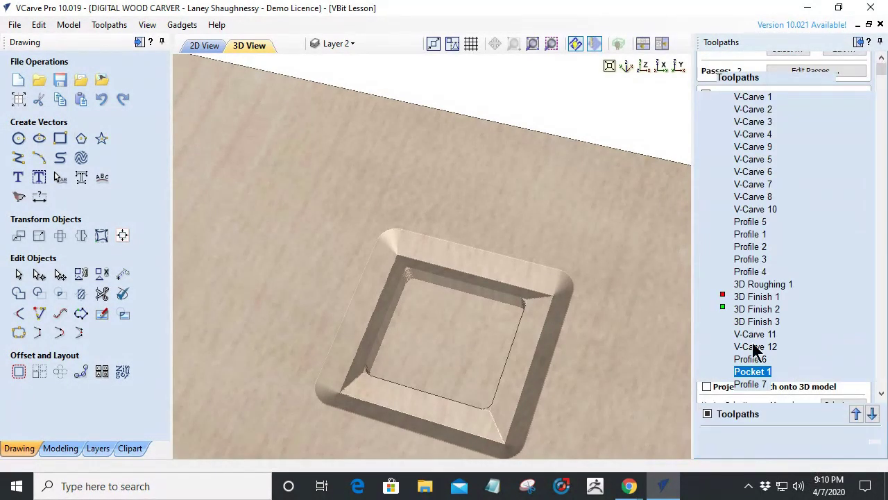
# Step: Simulate the recalculated Pocket 1 over the existing 3D cut and examine the pocket's floor, corners and sloped edges
pyautogui.click(787, 308)
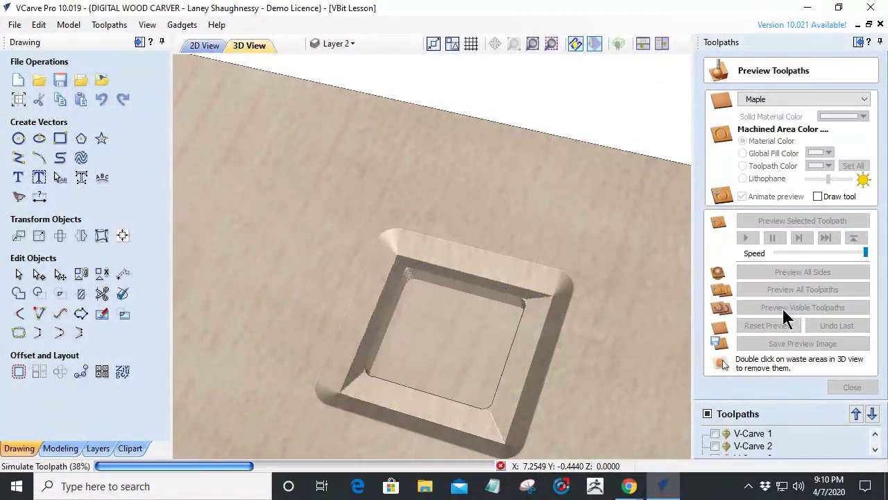
pyautogui.scroll(5, 426, 263)
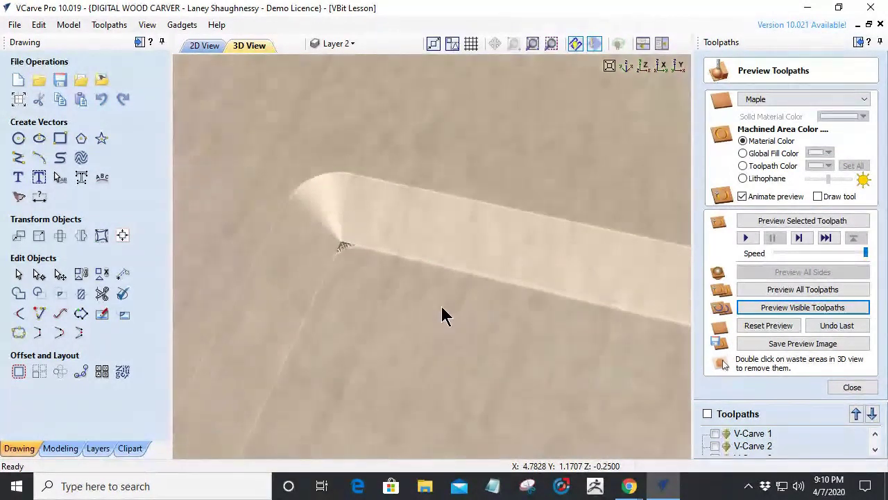
pyautogui.moveTo(442, 307); pyautogui.dragTo(481, 146)
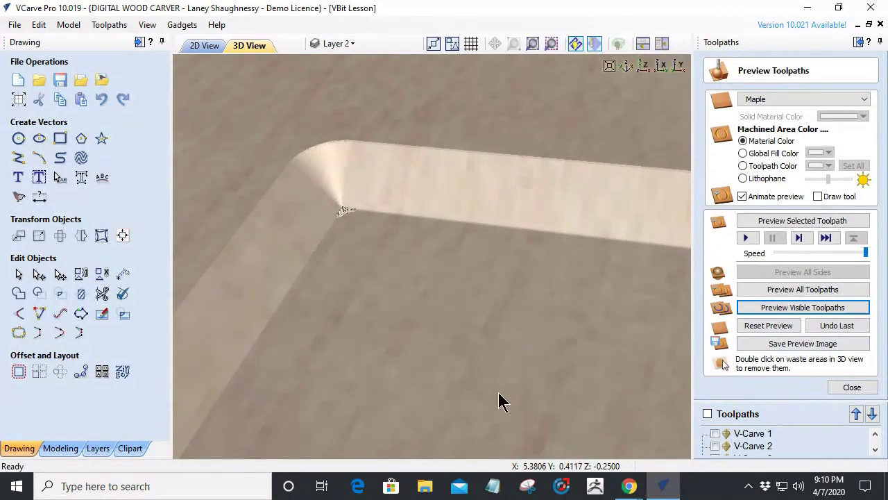
pyautogui.moveTo(537, 388); pyautogui.dragTo(435, 266)
pyautogui.scroll(-3, 435, 276)
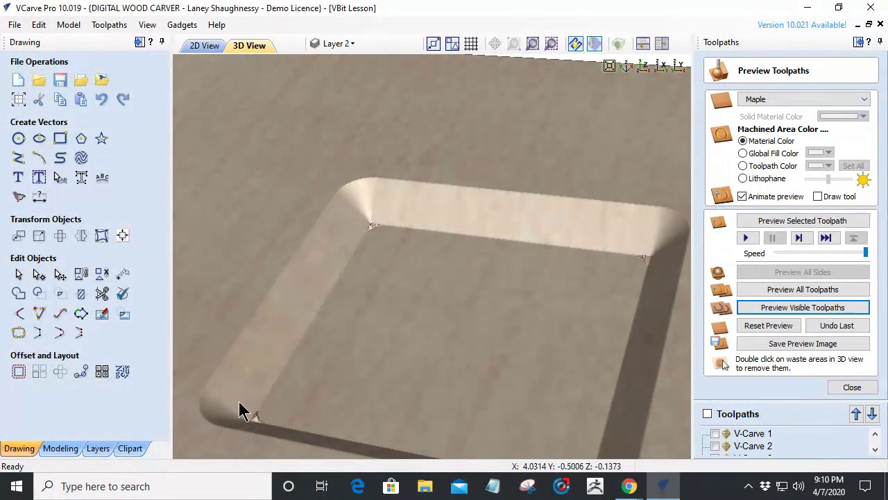
pyautogui.scroll(-3, 539, 284)
pyautogui.moveTo(460, 351); pyautogui.dragTo(493, 400)
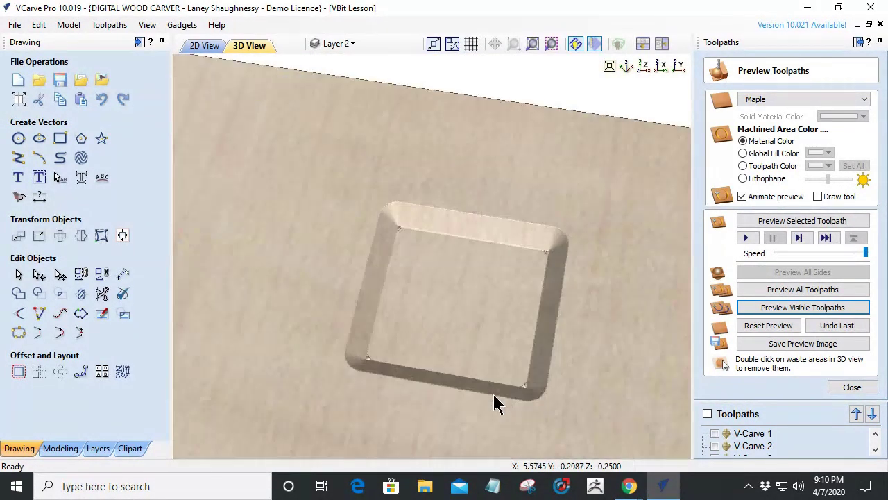
pyautogui.moveTo(527, 291); pyautogui.dragTo(546, 418)
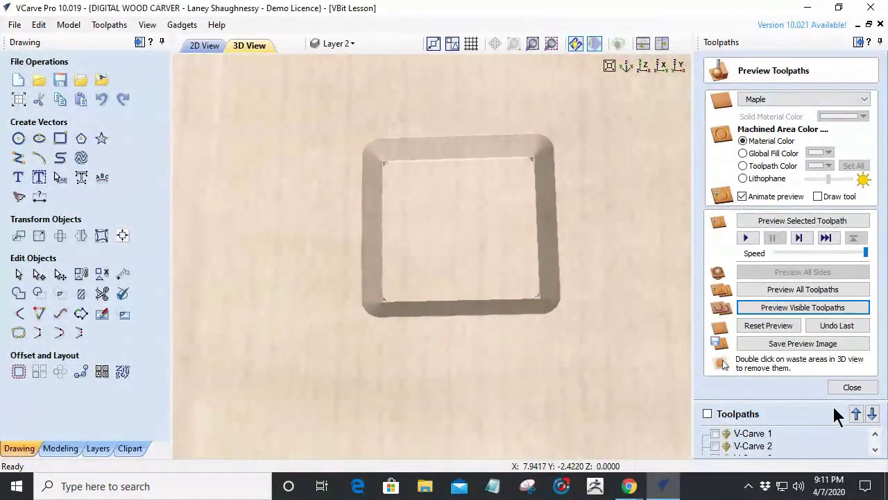
pyautogui.click(852, 387)
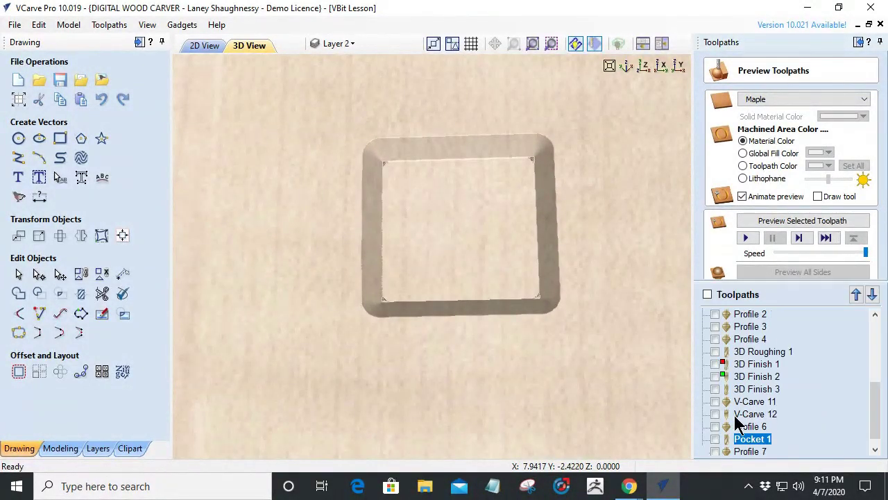
# Step: Recalculate Profile 7 with sharp internal corners left off and simulate it in the 3D preview
pyautogui.click(745, 452)
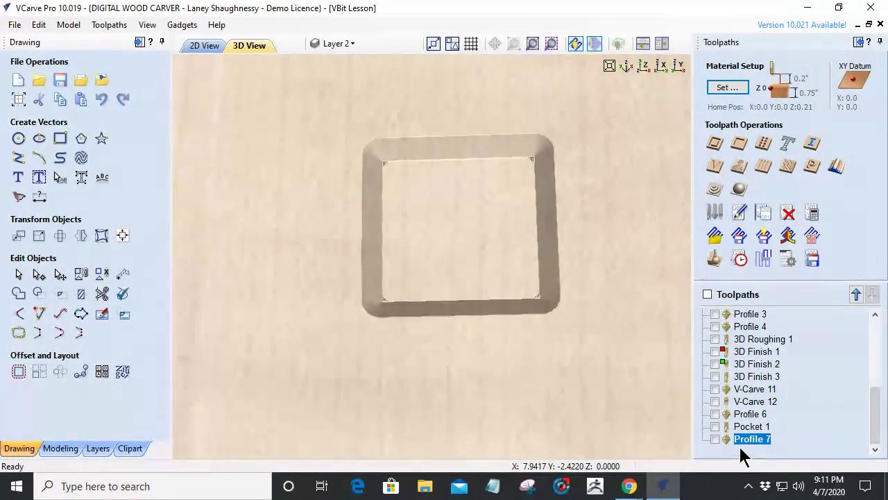
pyautogui.doubleClick(739, 438)
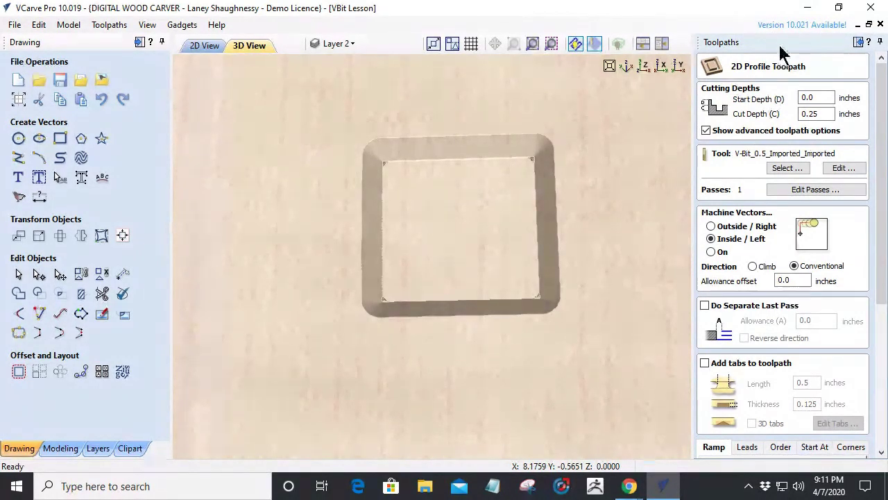
pyautogui.moveTo(881, 298); pyautogui.dragTo(881, 451)
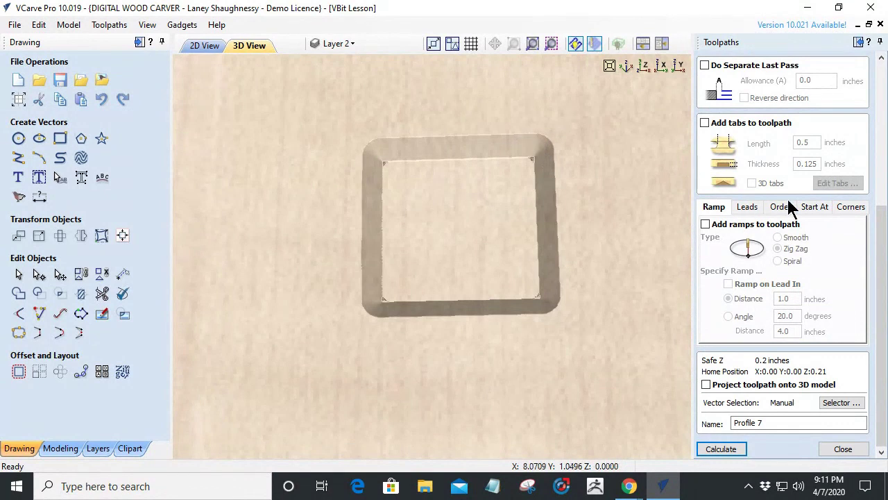
pyautogui.click(858, 207)
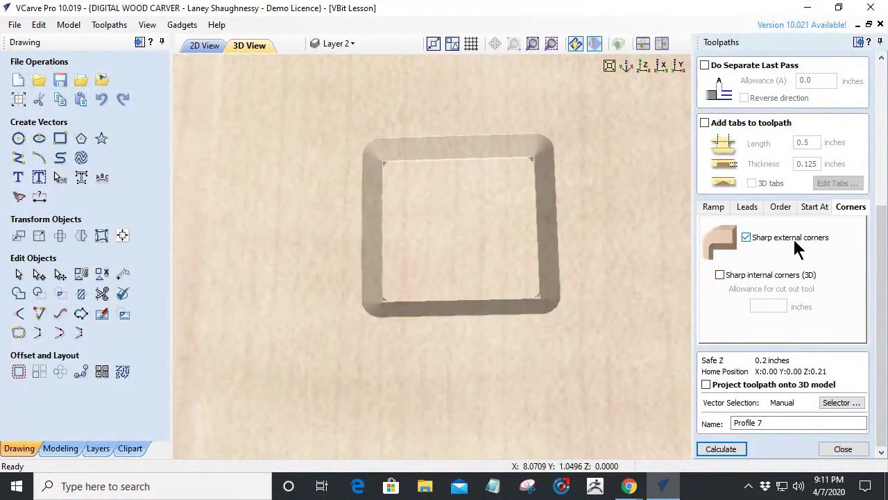
pyautogui.click(719, 275)
pyautogui.click(720, 274)
pyautogui.click(730, 449)
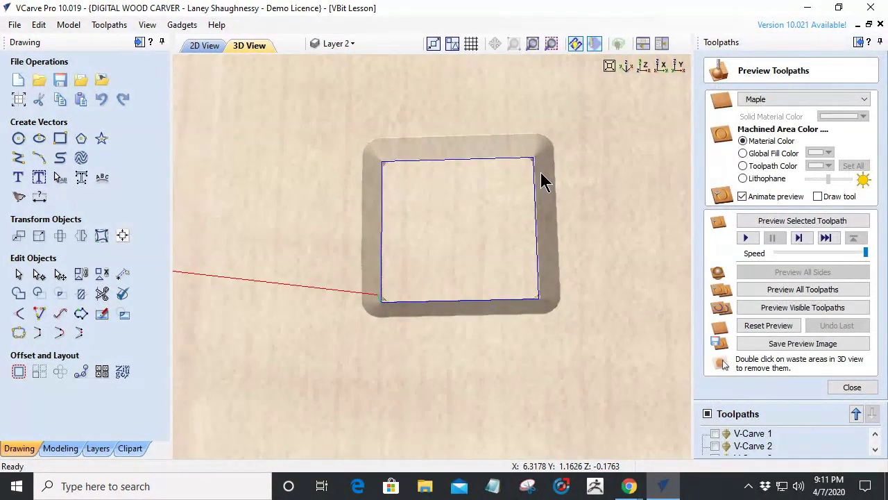
pyautogui.click(779, 313)
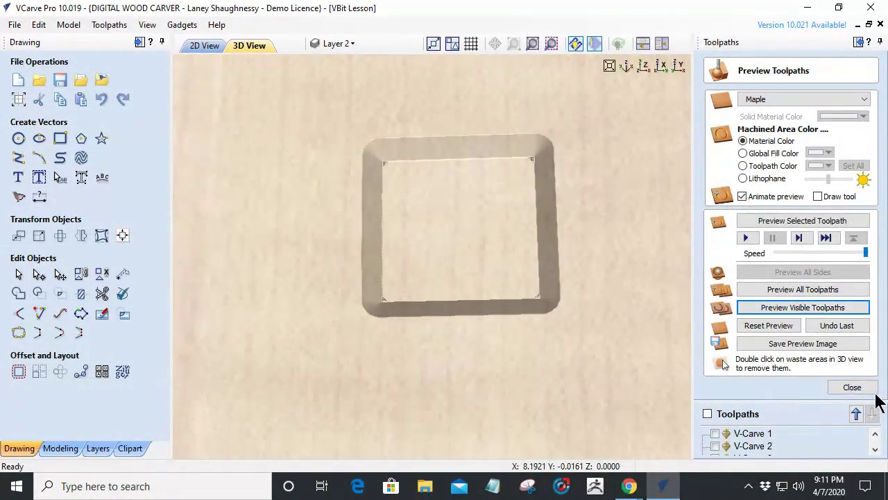
pyautogui.click(855, 387)
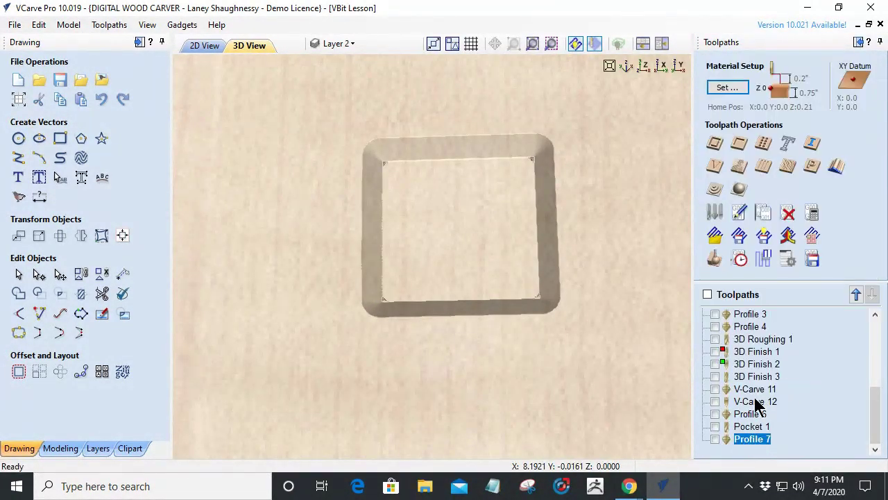
# Step: Enable sharp internal corners (3D) for Profile 7 and recalculate the toolpath
pyautogui.doubleClick(733, 439)
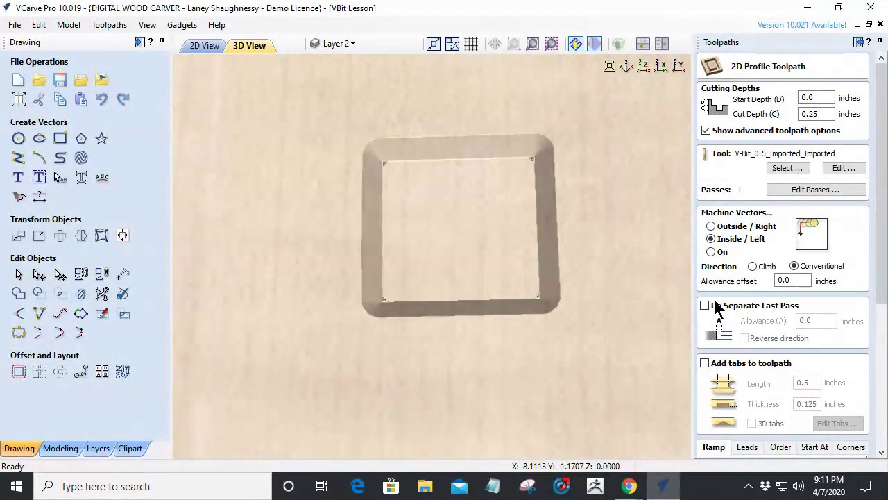
pyautogui.scroll(-5, 844, 361)
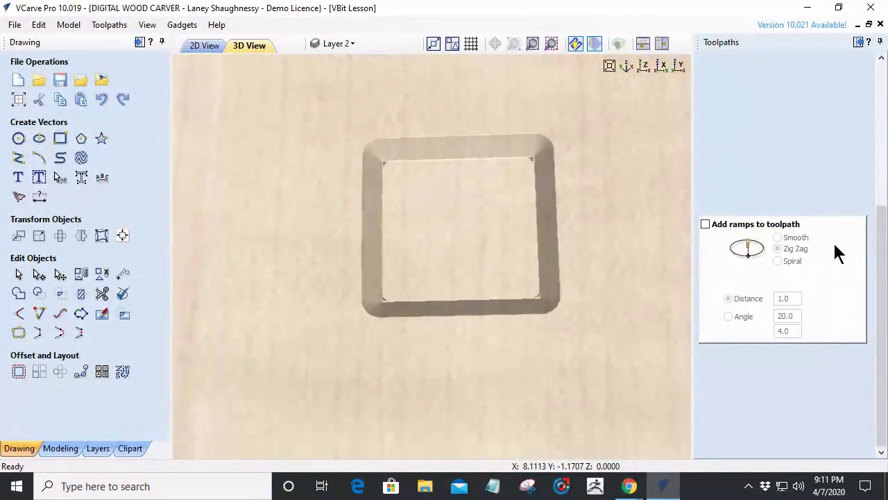
pyautogui.click(848, 208)
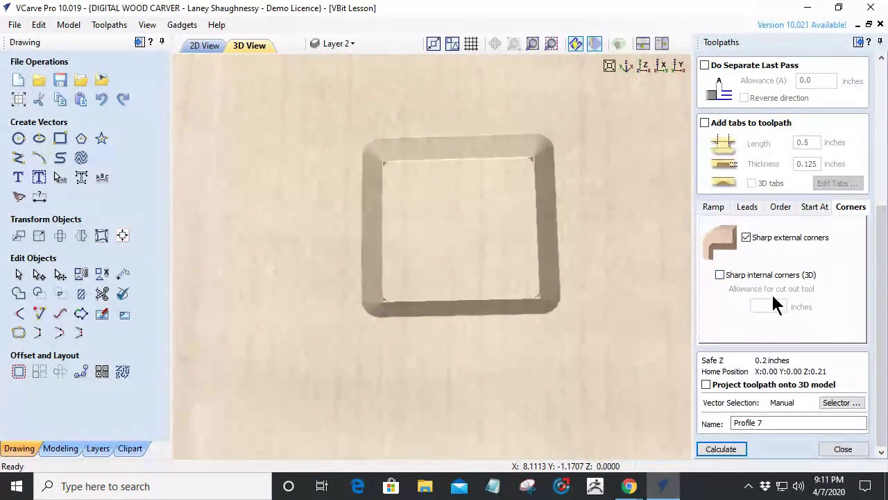
pyautogui.click(721, 275)
pyautogui.click(721, 448)
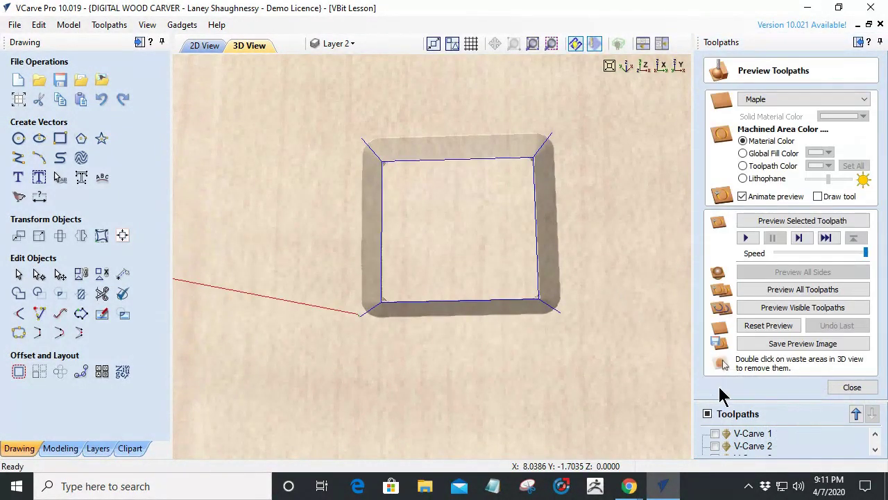
# Step: Reset the 3D preview and simulate Pocket 1 together with the sharp-cornered Profile 7 as the visible toolpaths
pyautogui.click(770, 325)
pyautogui.scroll(-10, 763, 437)
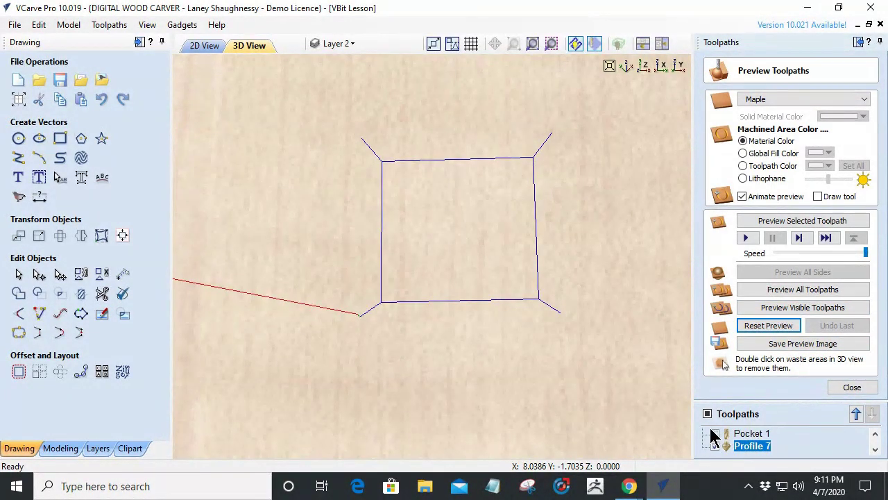
pyautogui.click(714, 433)
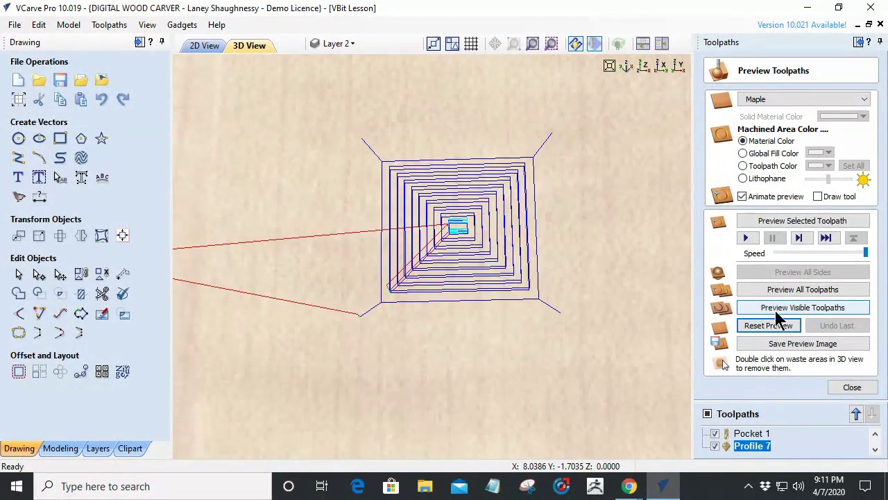
pyautogui.click(777, 310)
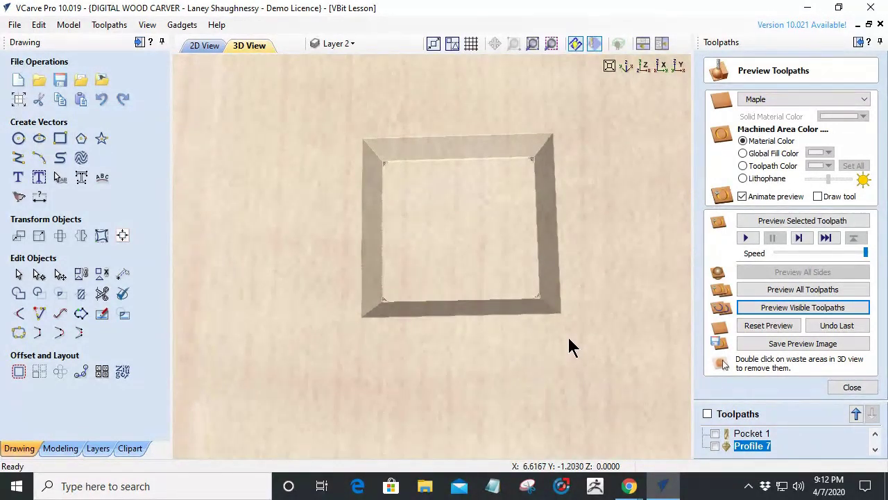
# Step: Review Profile 7's corner settings, including the allowance for the cut out tool, and close them without changes
pyautogui.doubleClick(724, 447)
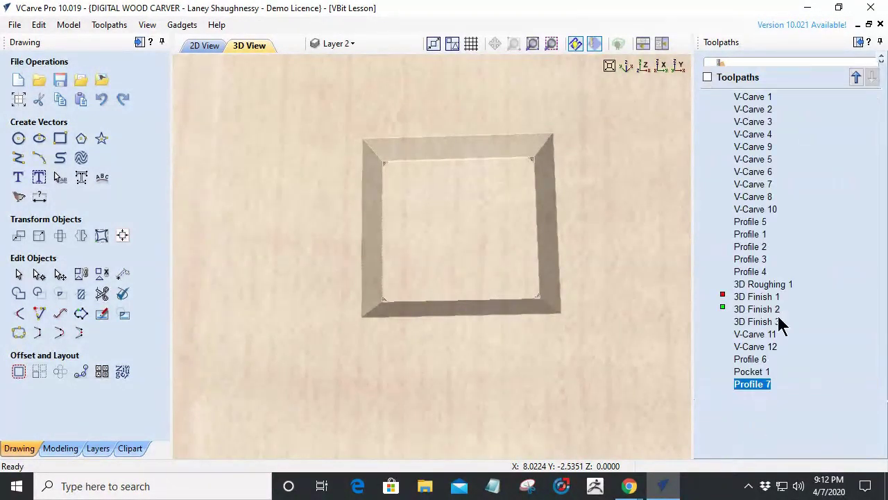
pyautogui.scroll(-5, 823, 410)
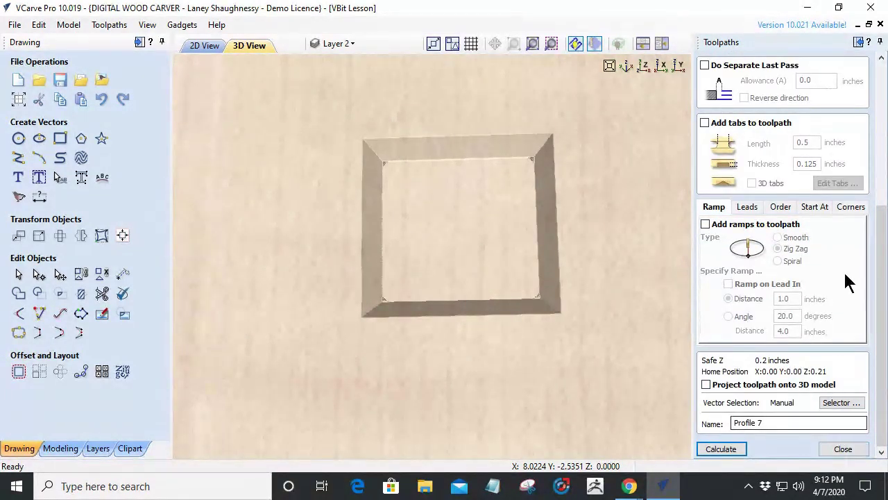
pyautogui.click(851, 206)
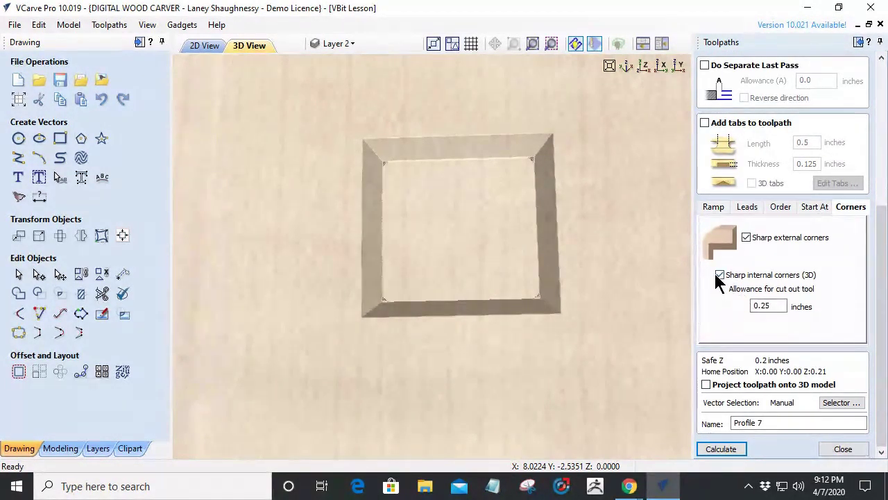
pyautogui.click(777, 310)
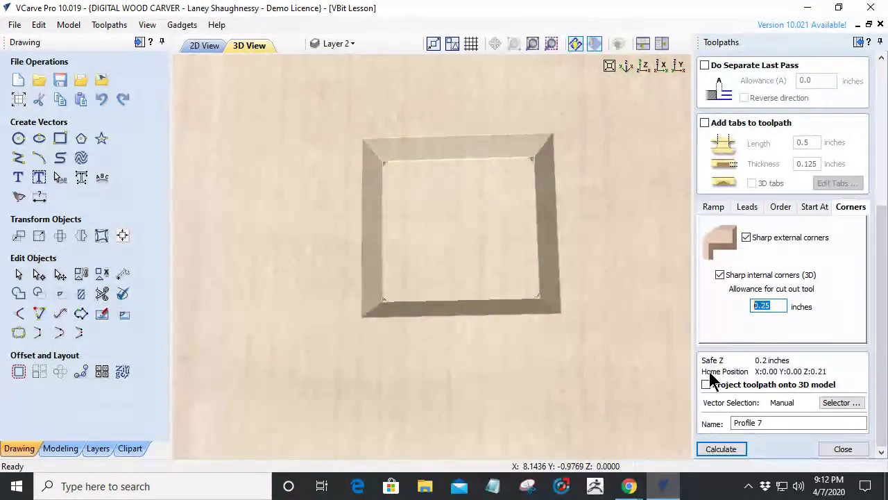
pyautogui.doubleClick(770, 306)
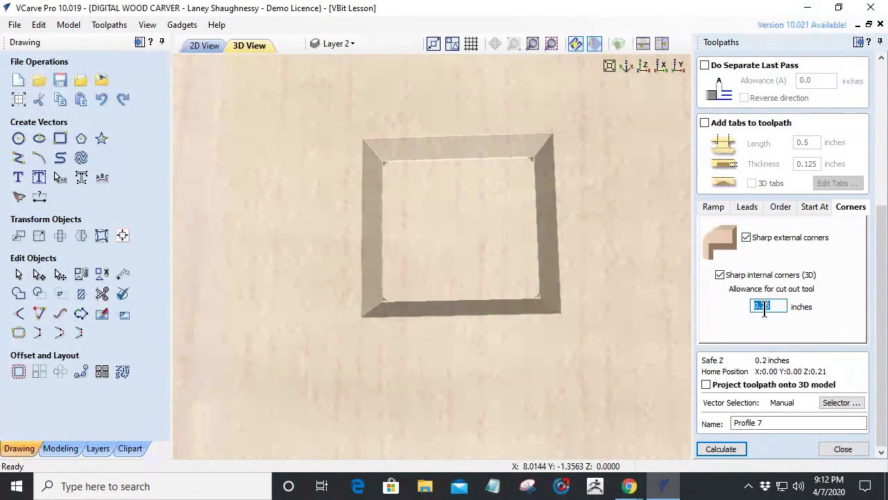
pyautogui.click(826, 449)
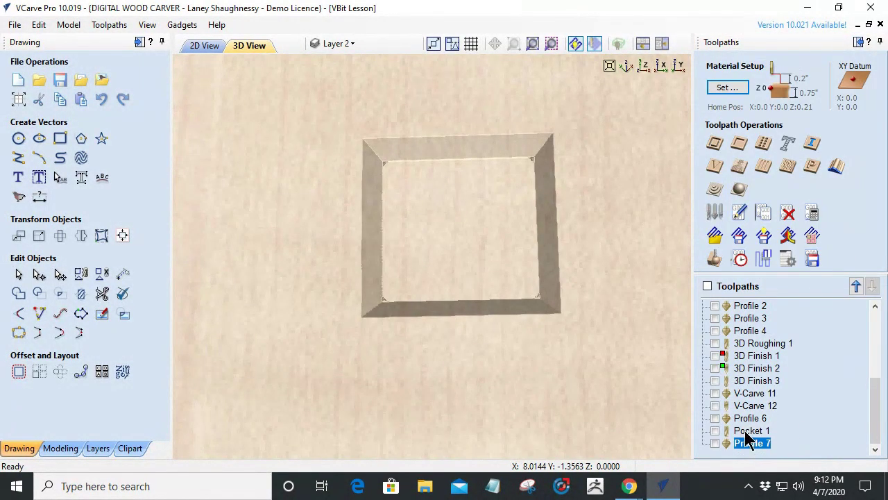
# Step: Review Pocket 1's clearing settings, including its pocket allowance and ramp plunge moves, and close them without changes
pyautogui.doubleClick(752, 431)
pyautogui.doubleClick(784, 397)
pyautogui.moveTo(879, 361); pyautogui.dragTo(881, 445)
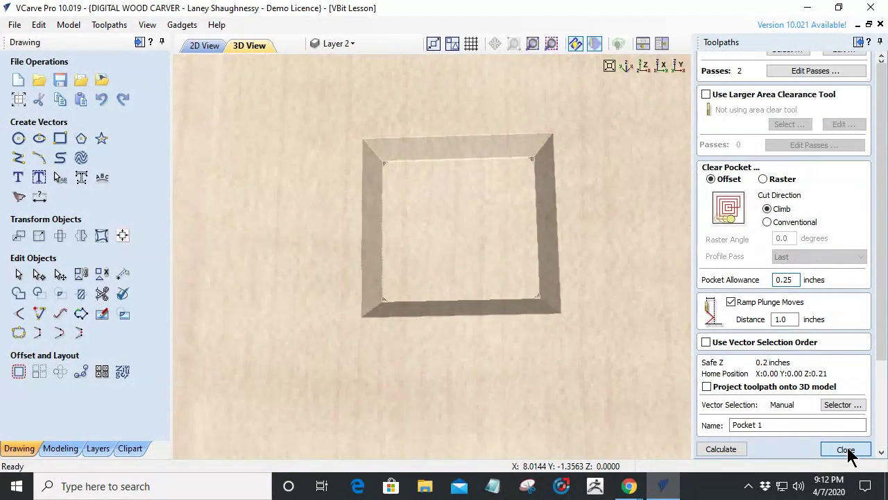
pyautogui.click(848, 451)
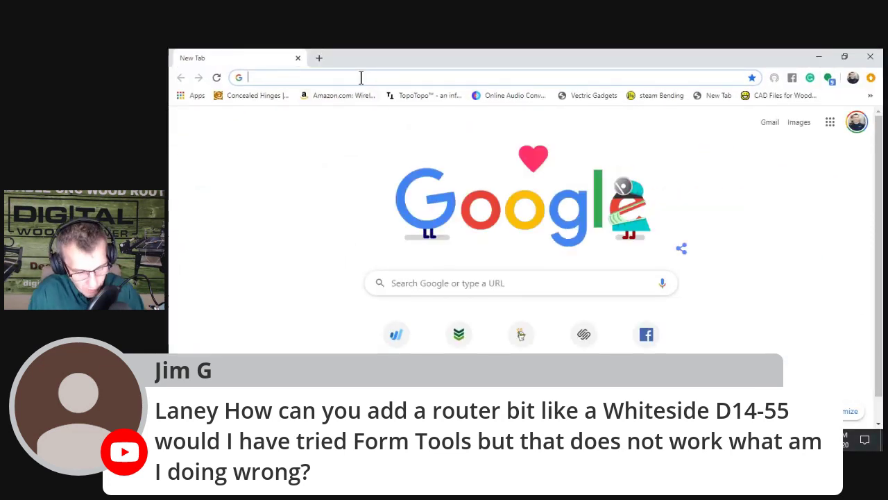
# Step: Search Google in the browser for images of the Whiteside D14-55 router bit, then return to VCarve
pyautogui.write('Whiteside')
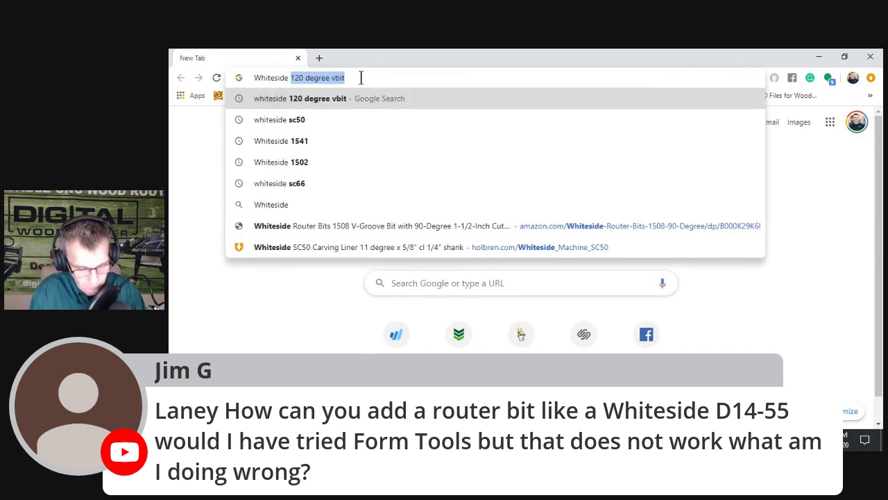
pyautogui.write(' D')
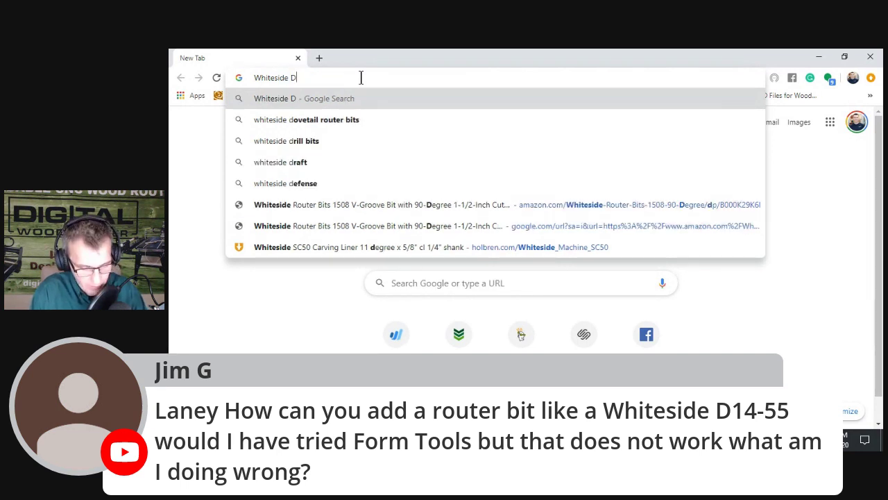
pyautogui.write('14-55')
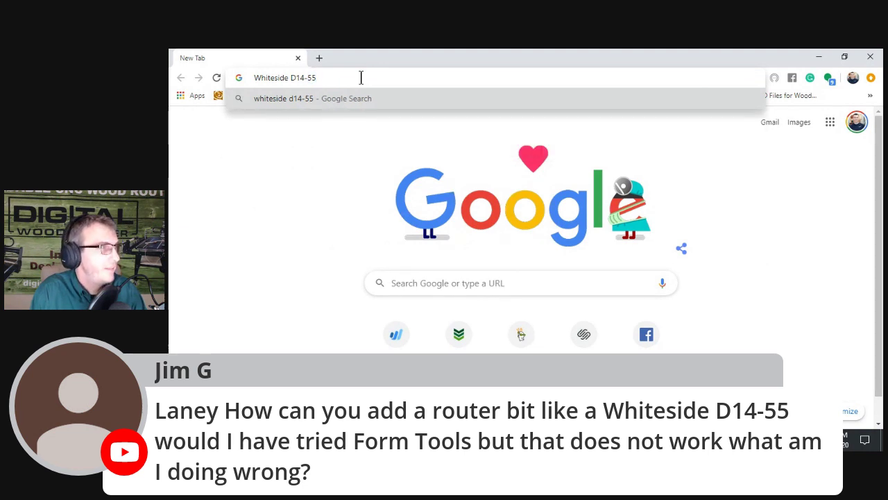
pyautogui.press('Return')
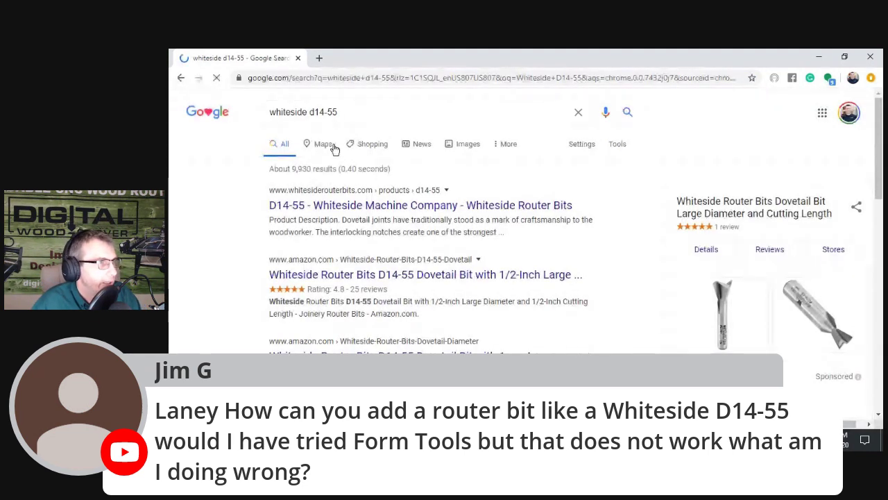
pyautogui.click(460, 147)
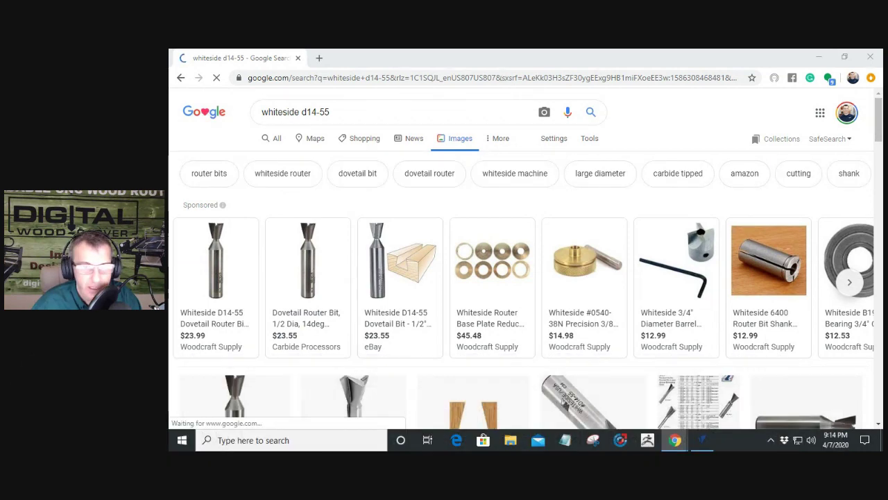
pyautogui.moveTo(378, 244)
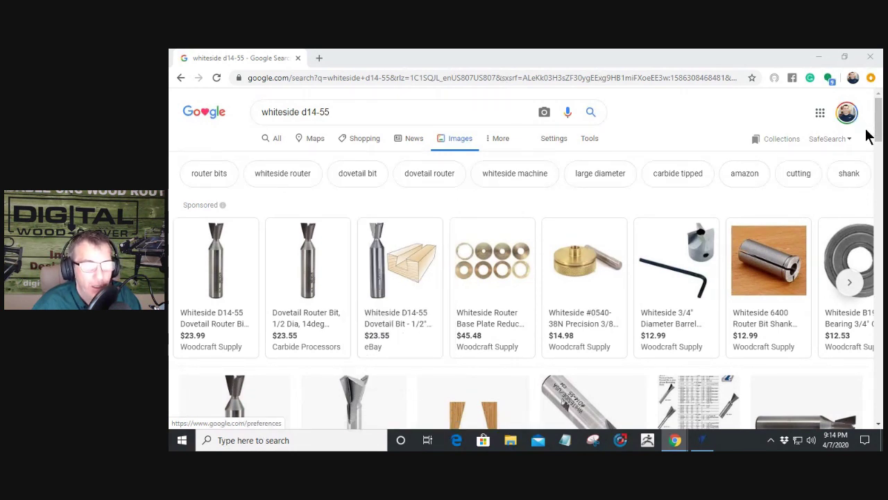
pyautogui.click(819, 56)
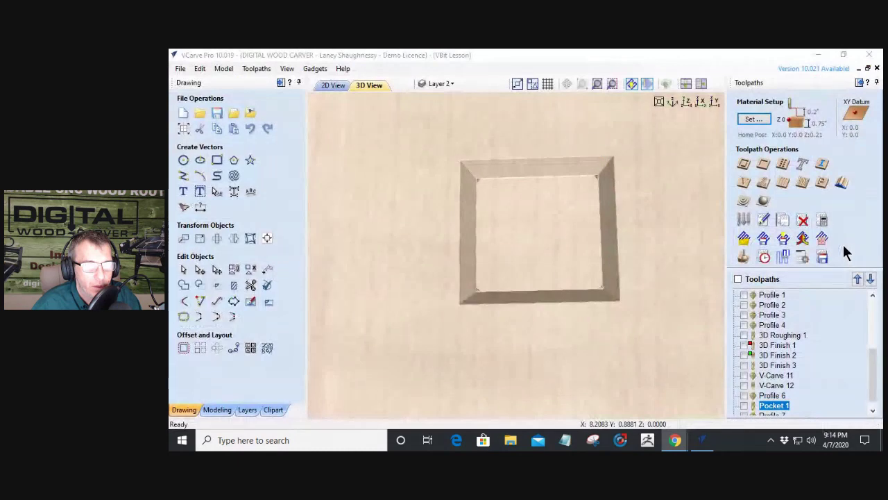
# Step: Open the tool database, collapse the laser, ball nose, end mill, V-bit and form tool groups, and expand Dummy Bits
pyautogui.click(742, 220)
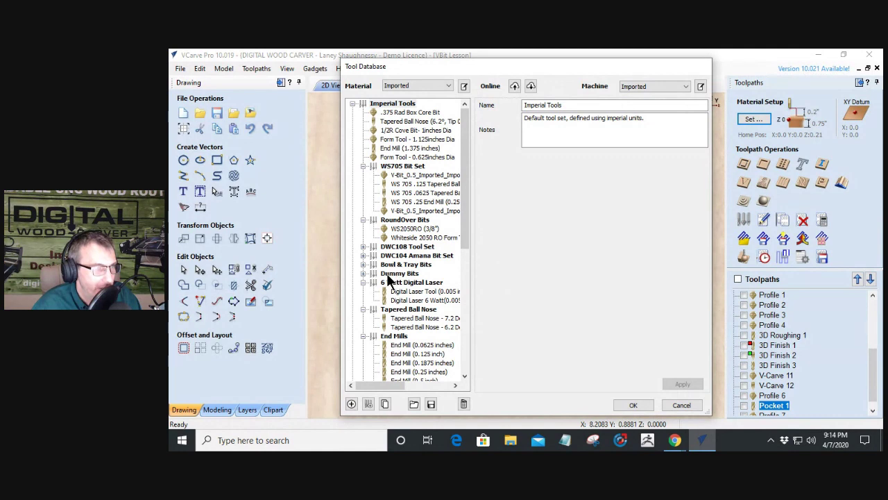
pyautogui.click(363, 283)
pyautogui.click(363, 291)
pyautogui.click(362, 300)
pyautogui.click(362, 309)
pyautogui.click(362, 318)
pyautogui.click(363, 326)
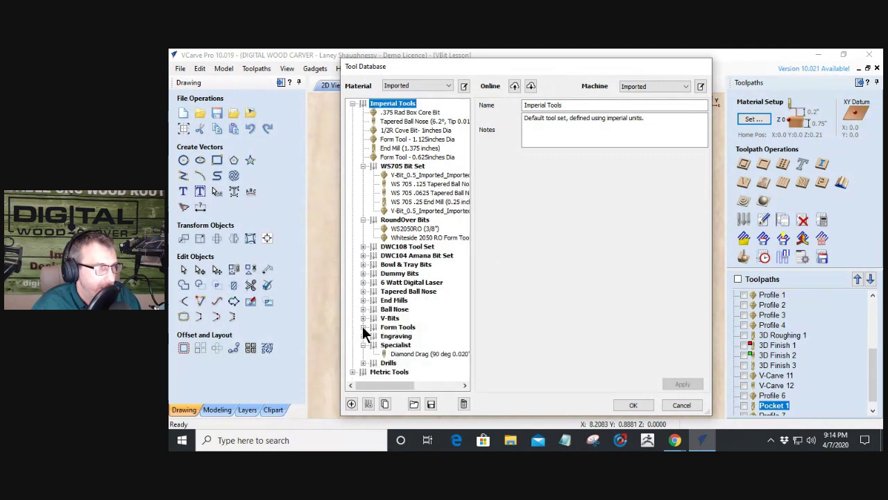
pyautogui.click(361, 273)
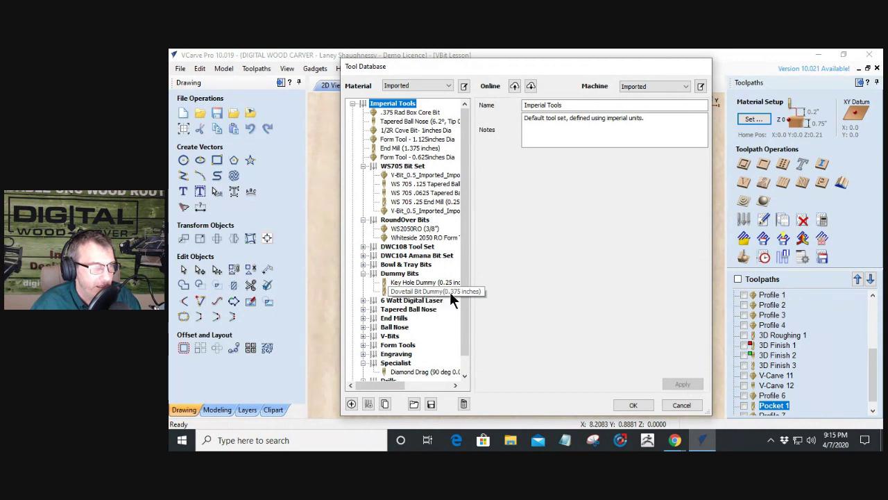
# Step: Examine the Key Hole Dummy and the Dovetail Bit Dummy, including the dovetail dummy's spindle speed, feed, plunge rate and pass depth
pyautogui.click(390, 282)
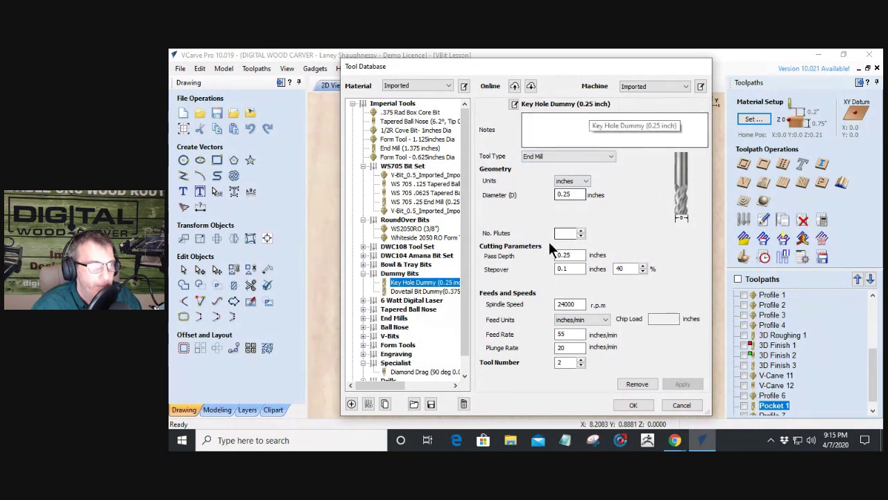
pyautogui.click(426, 291)
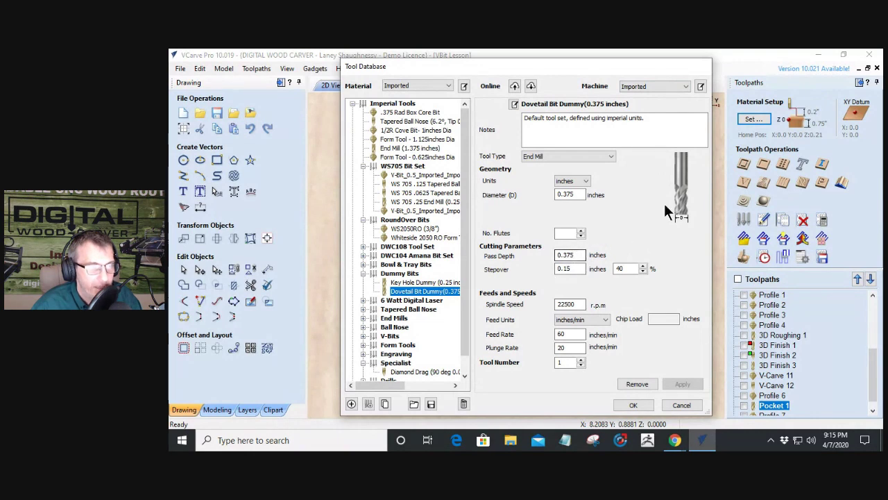
pyautogui.doubleClick(559, 304)
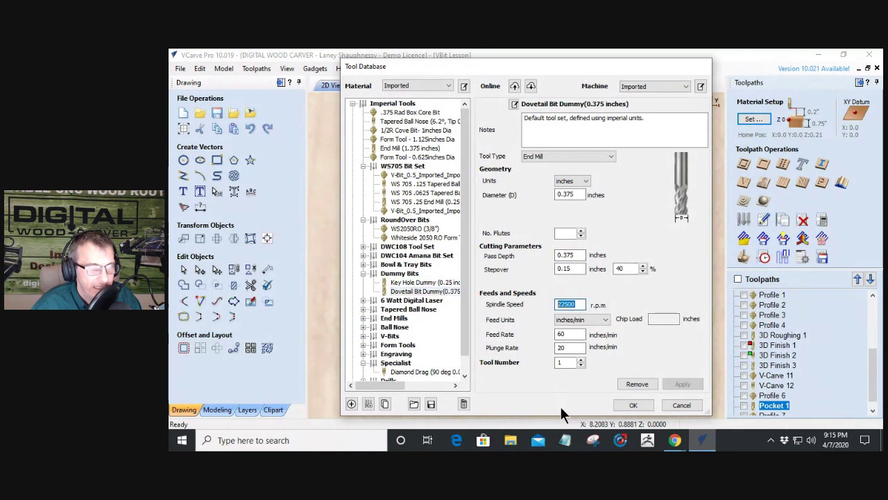
pyautogui.doubleClick(562, 334)
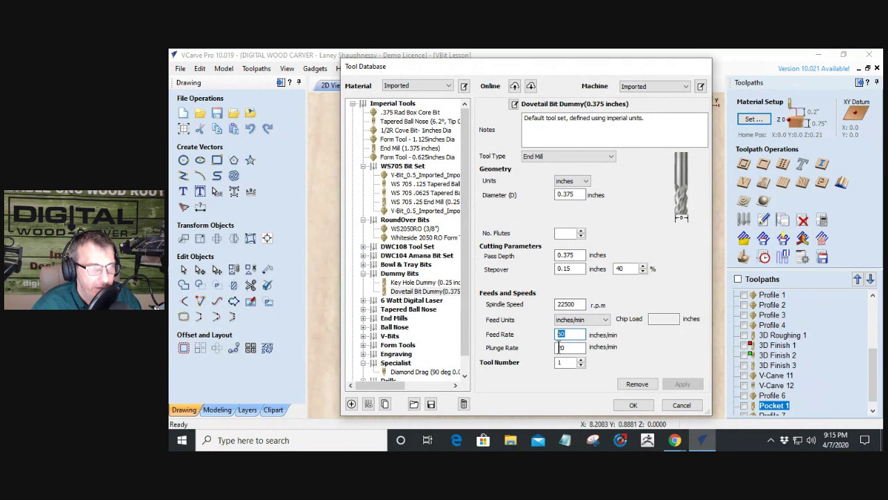
pyautogui.click(564, 347)
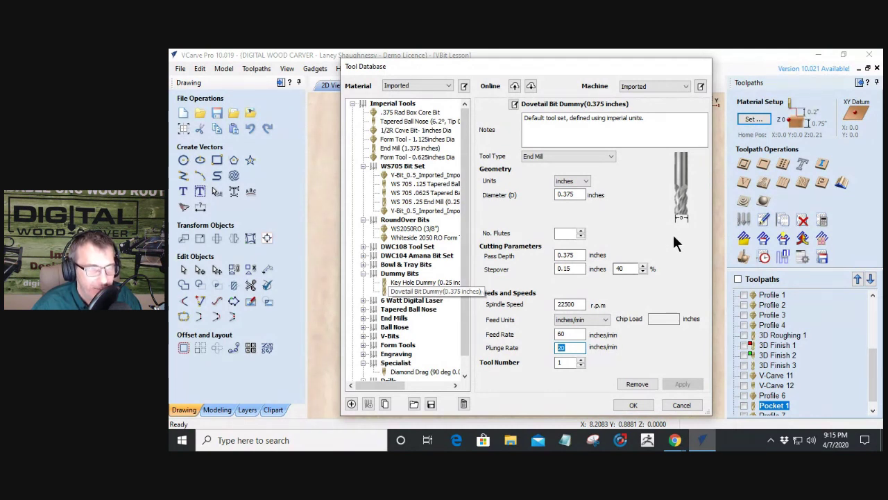
pyautogui.moveTo(583, 255); pyautogui.dragTo(566, 254)
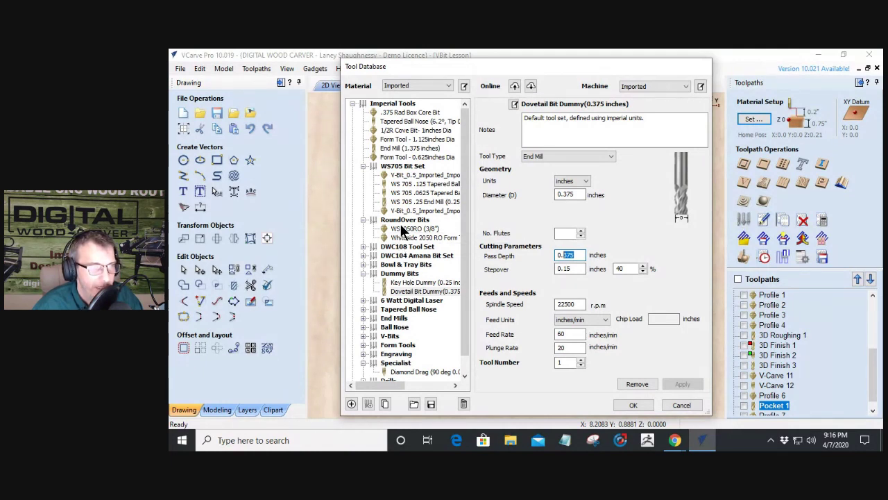
# Step: Check the Key Hole Dummy's spindle speed, feed rate and pass depth, and cancel out of the tool database
pyautogui.click(400, 273)
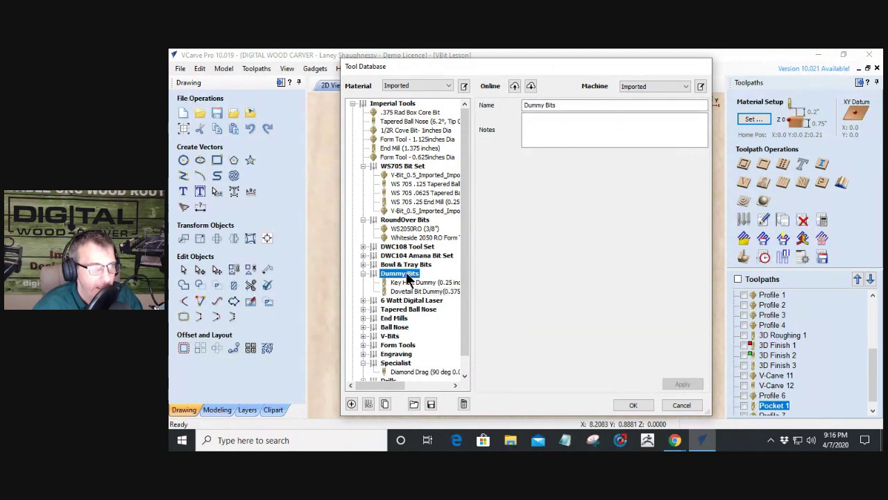
pyautogui.click(409, 283)
pyautogui.doubleClick(571, 303)
pyautogui.doubleClick(563, 335)
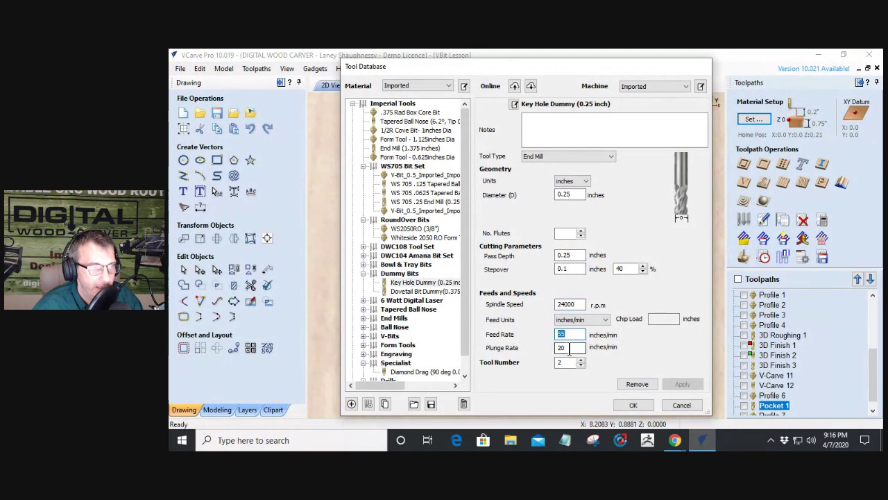
pyautogui.click(569, 254)
pyautogui.doubleClick(569, 253)
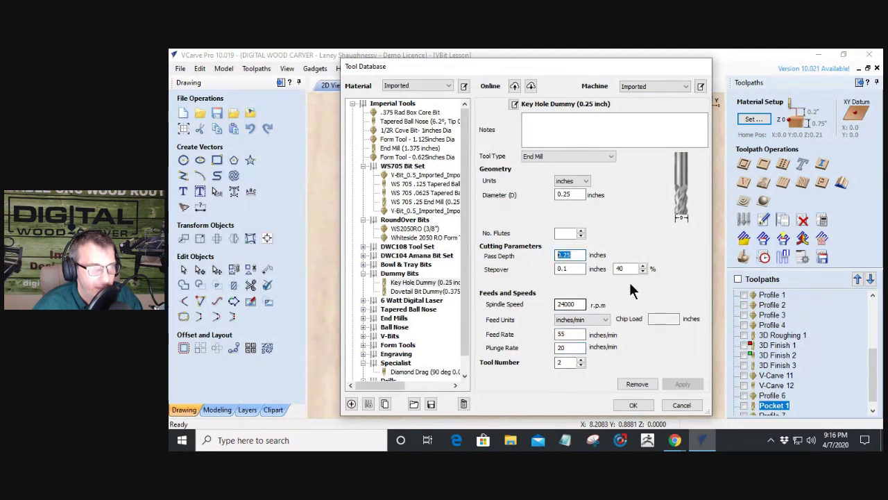
pyautogui.click(682, 404)
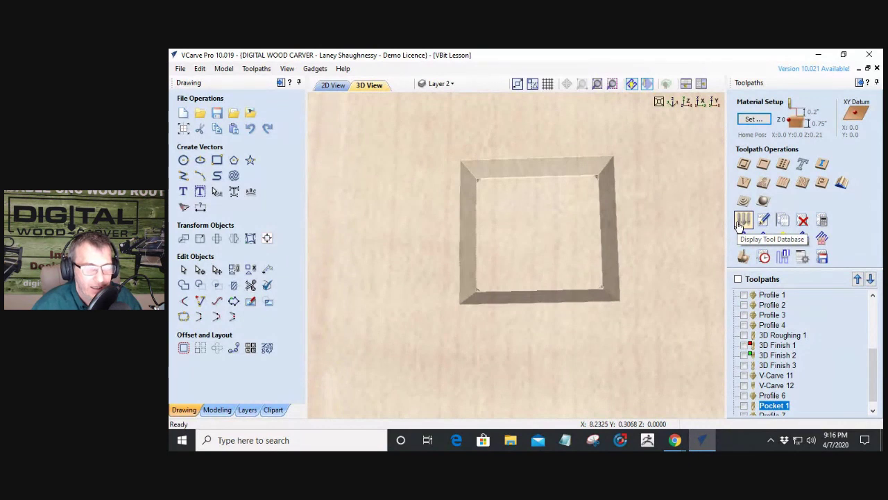
# Step: In the 2D view, draw a narrow upright rectangle 0.3 by 2.5 inches to the right of the square
pyautogui.click(342, 84)
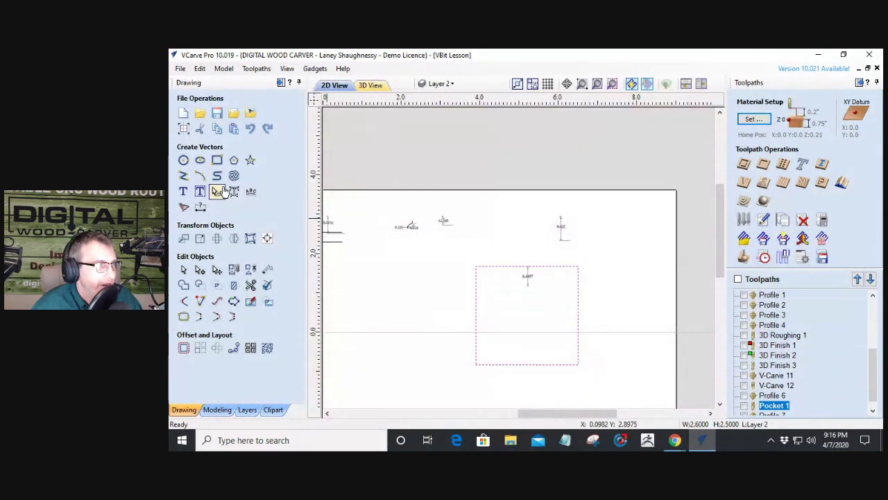
pyautogui.click(216, 160)
pyautogui.moveTo(643, 243); pyautogui.dragTo(637, 334)
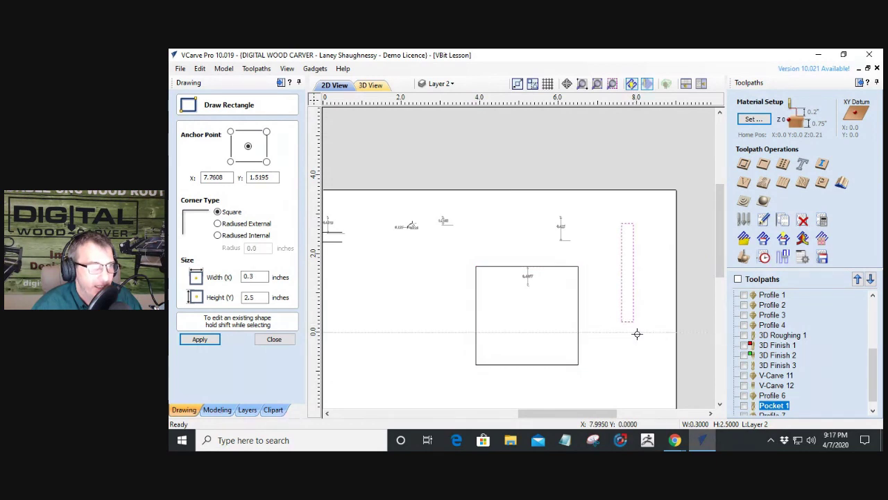
pyautogui.click(273, 340)
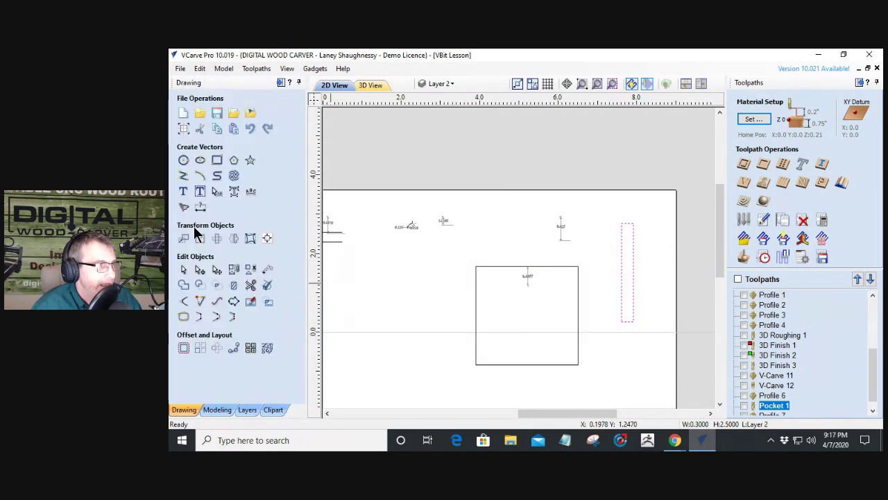
# Step: Draw a polyline cutter head about 1.2 inches wide and 0.5 inches high between the narrow rectangle's lower corners
pyautogui.click(182, 176)
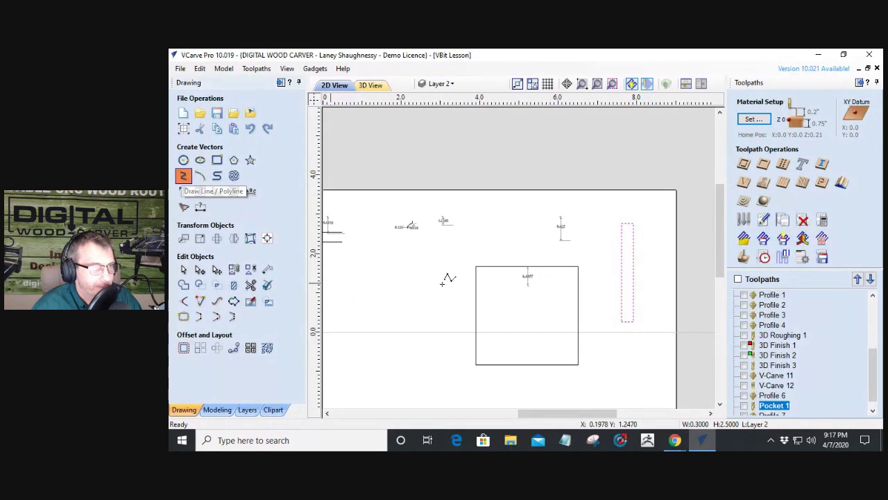
pyautogui.click(647, 331)
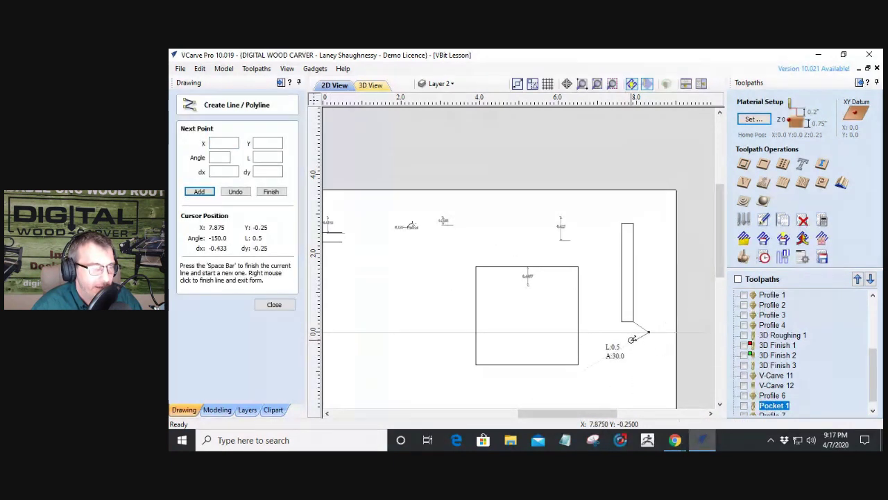
pyautogui.click(632, 340)
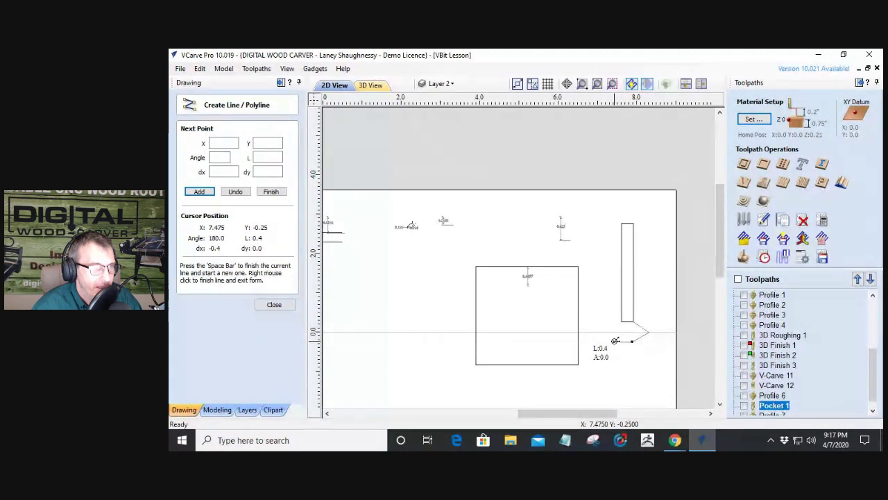
pyautogui.click(619, 341)
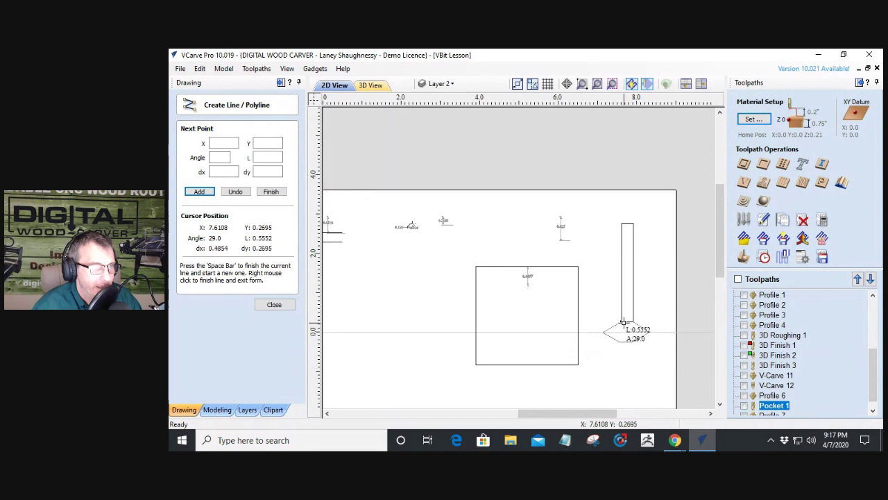
pyautogui.click(621, 322)
pyautogui.press('space')
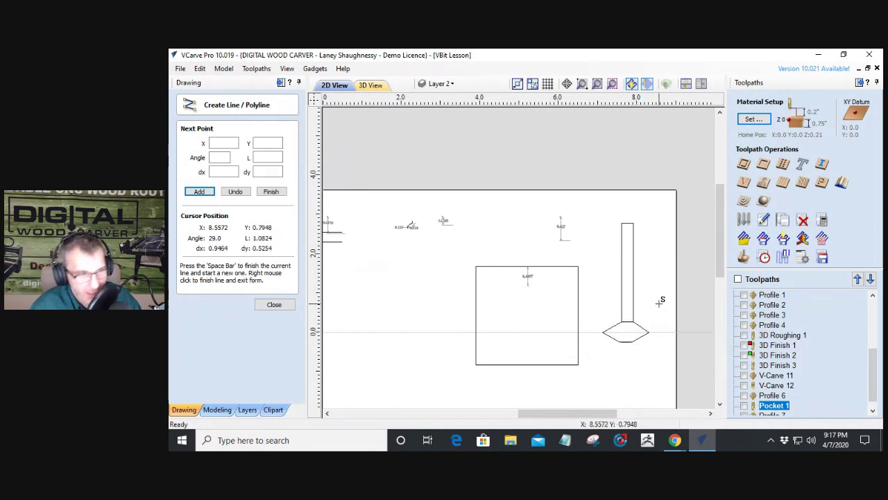
pyautogui.click(274, 304)
# Step: Delete the narrow rectangle and the polyline cutter head beneath it
pyautogui.scroll(2, 594, 336)
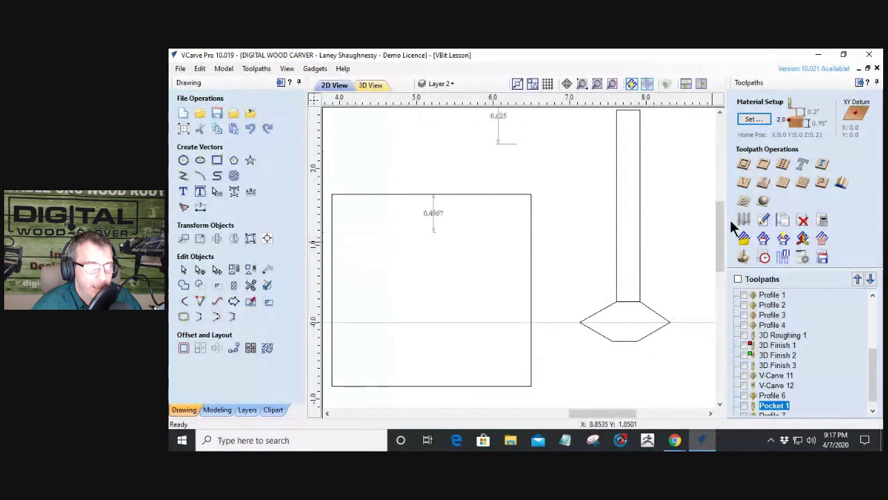
pyautogui.moveTo(641, 317); pyautogui.dragTo(573, 290)
pyautogui.press('Delete')
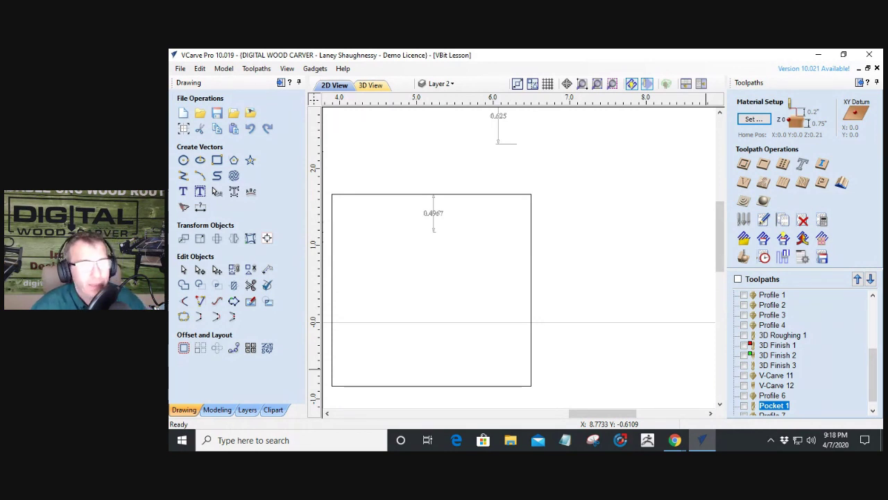
# Step: Clear the drawing by deleting all remaining vectors, including the two HELLO texts, the dimensions and the square
pyautogui.scroll(-4, 607, 258)
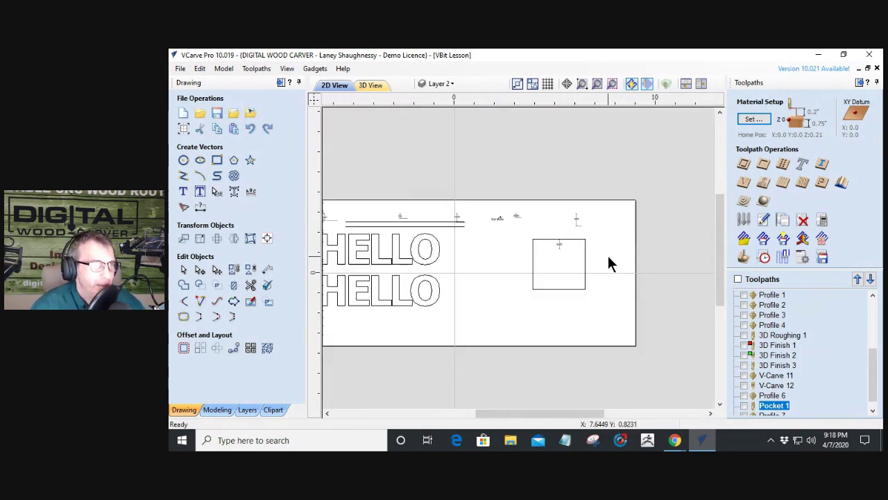
pyautogui.scroll(-3, 576, 290)
pyautogui.scroll(3, 455, 223)
pyautogui.scroll(-1, 428, 204)
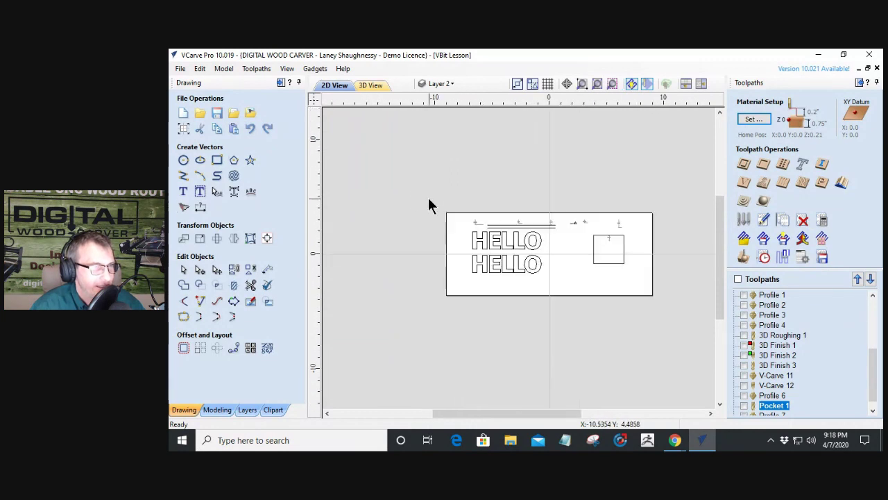
pyautogui.hotkey('ctrl', 'a')
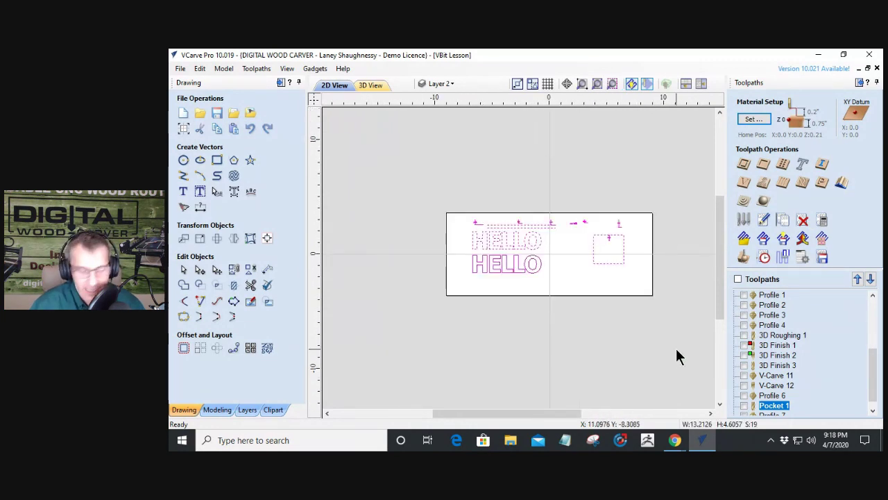
pyautogui.press('Delete')
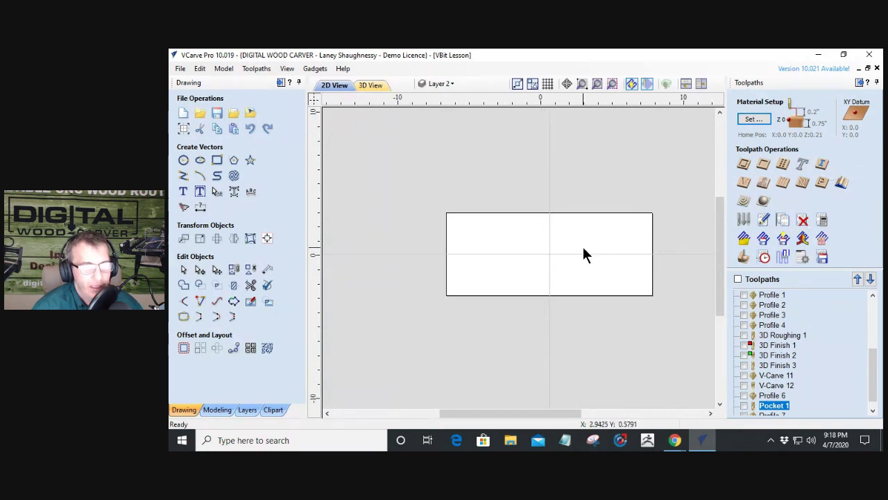
# Step: Create the text "T" in Tahoma on the left half of the board and enlarge it to about 2.5 inches high
pyautogui.scroll(2, 583, 254)
pyautogui.scroll(-2, 599, 254)
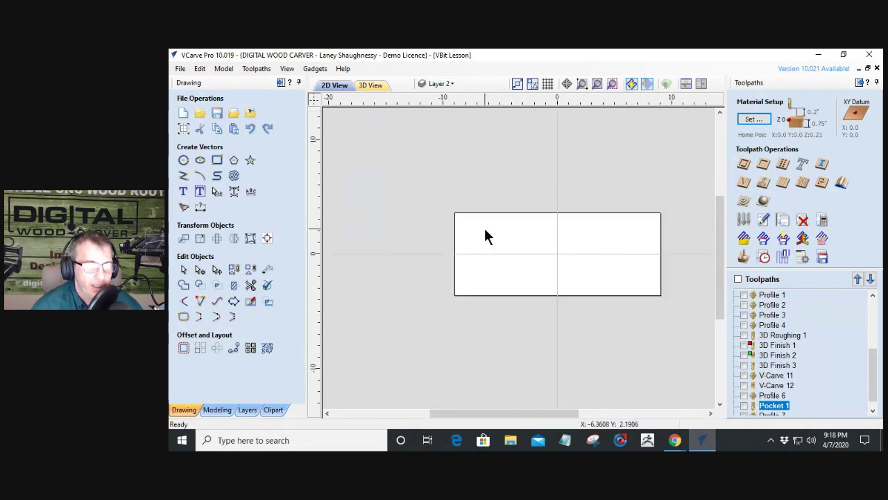
pyautogui.scroll(1, 577, 267)
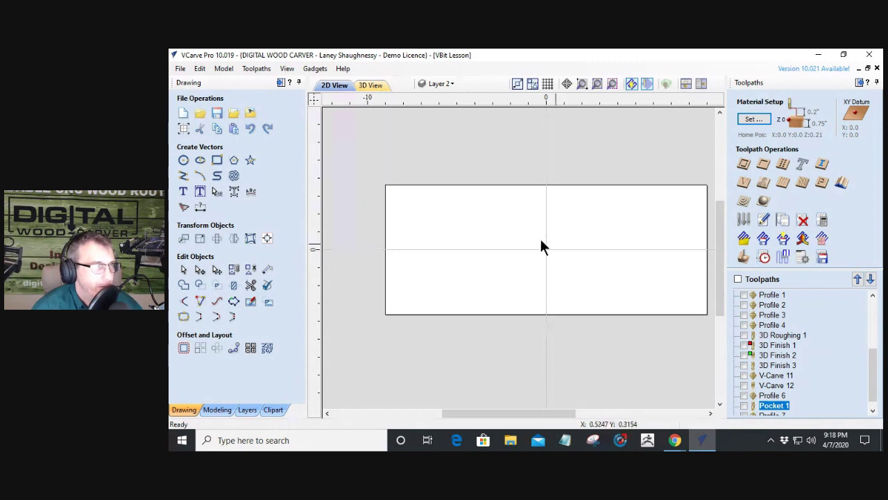
pyautogui.click(183, 193)
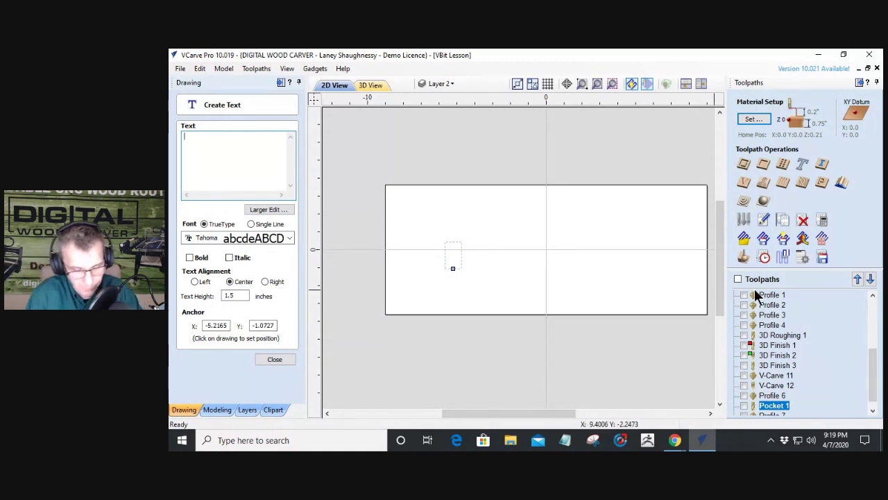
pyautogui.write('T')
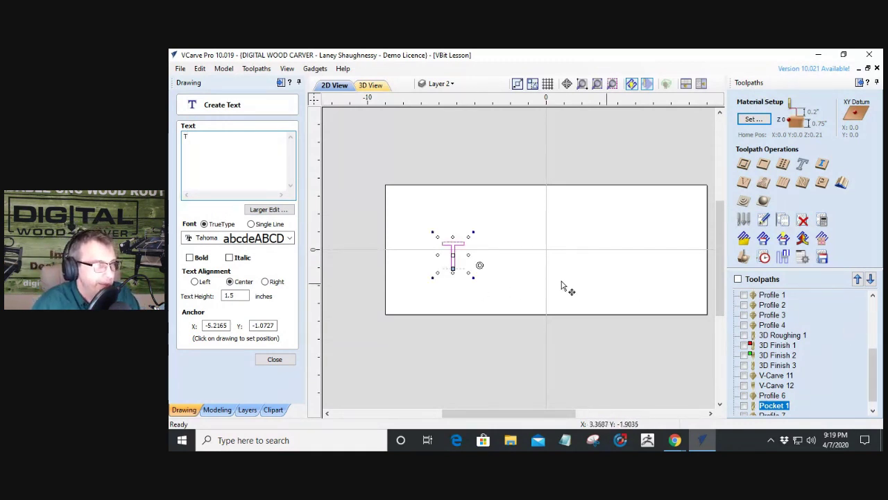
pyautogui.scroll(3, 451, 254)
pyautogui.moveTo(501, 293); pyautogui.dragTo(519, 315)
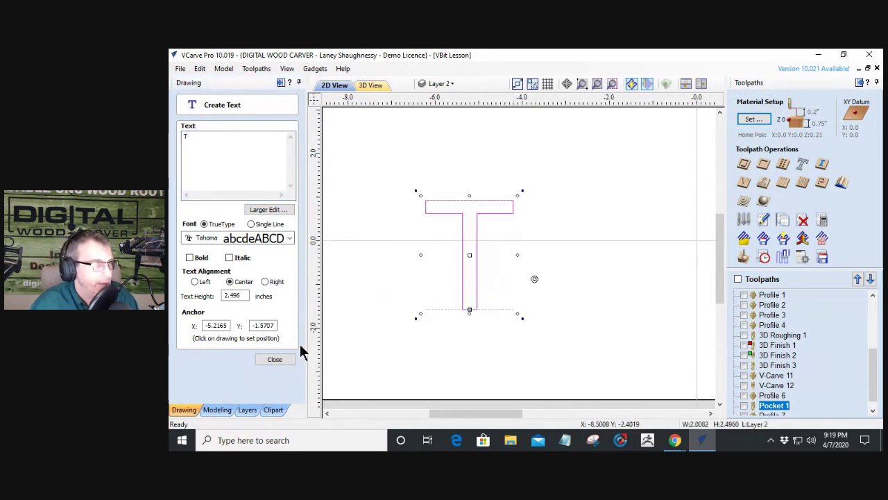
pyautogui.click(271, 361)
pyautogui.scroll(-3, 430, 274)
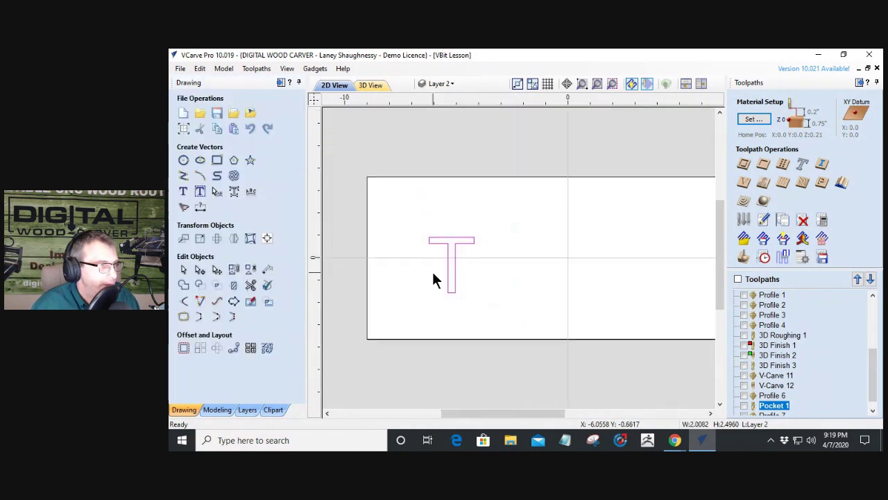
# Step: Place a copy of the T to the right of the original and flip it horizontally about the job center
pyautogui.moveTo(397, 216); pyautogui.dragTo(502, 317)
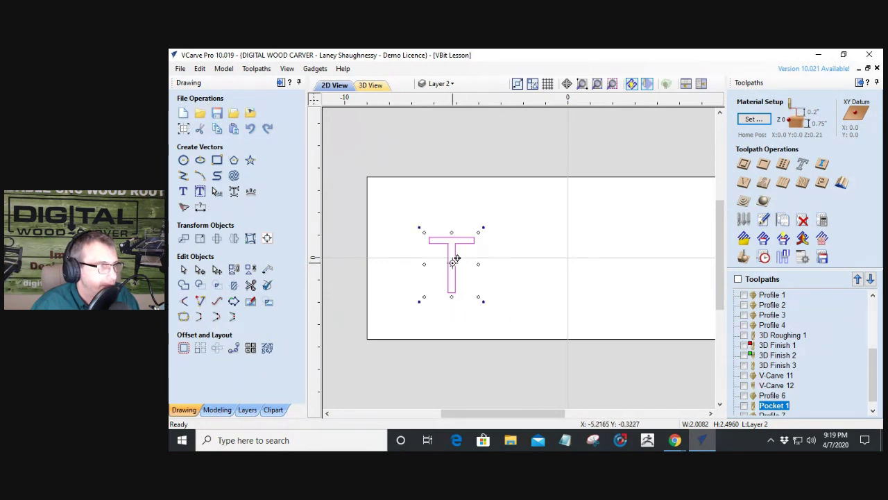
pyautogui.moveTo(455, 259); pyautogui.dragTo(601, 265)
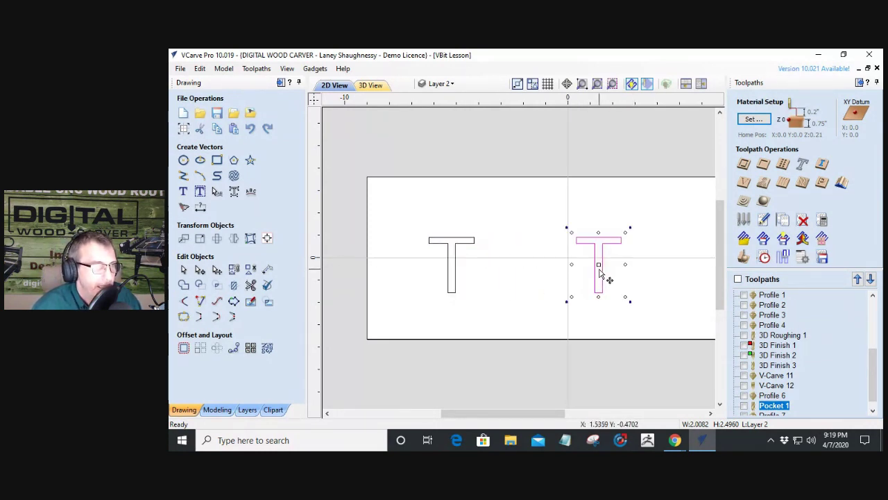
pyautogui.click(234, 239)
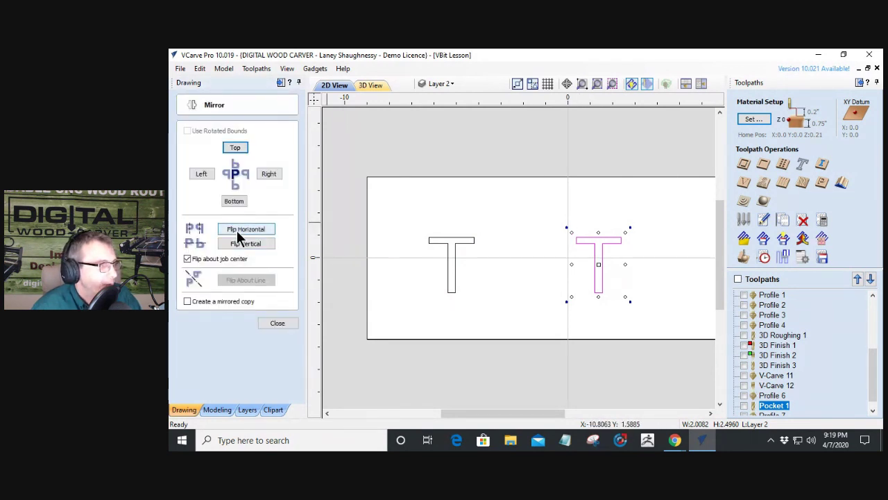
pyautogui.click(234, 233)
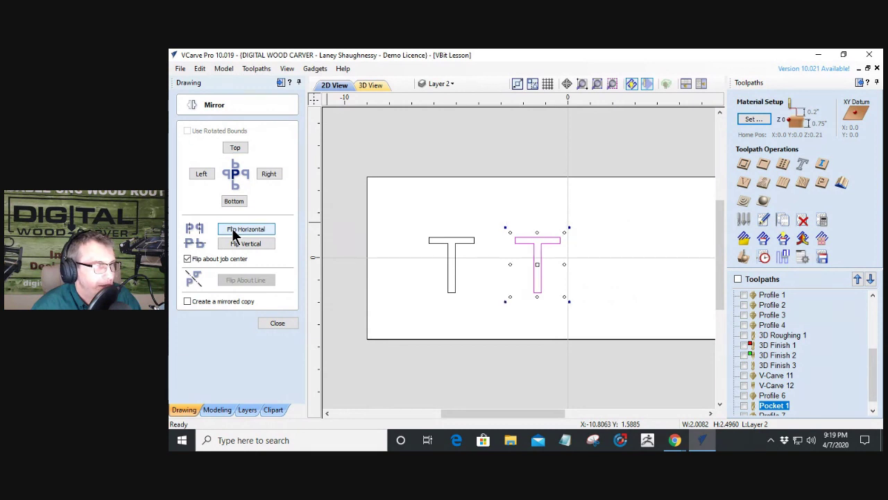
pyautogui.click(271, 322)
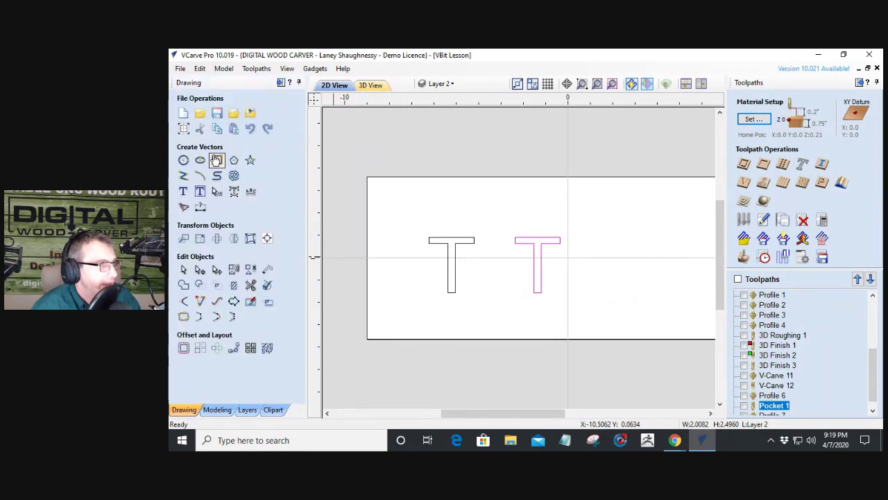
# Step: Draw a square-cornered rectangle about 2.9 by 3.55 inches around the right-hand T
pyautogui.click(216, 160)
pyautogui.moveTo(503, 223)
pyautogui.mouseDown()
pyautogui.moveTo(576, 284)
pyautogui.moveTo(567, 301)
pyautogui.mouseUp()
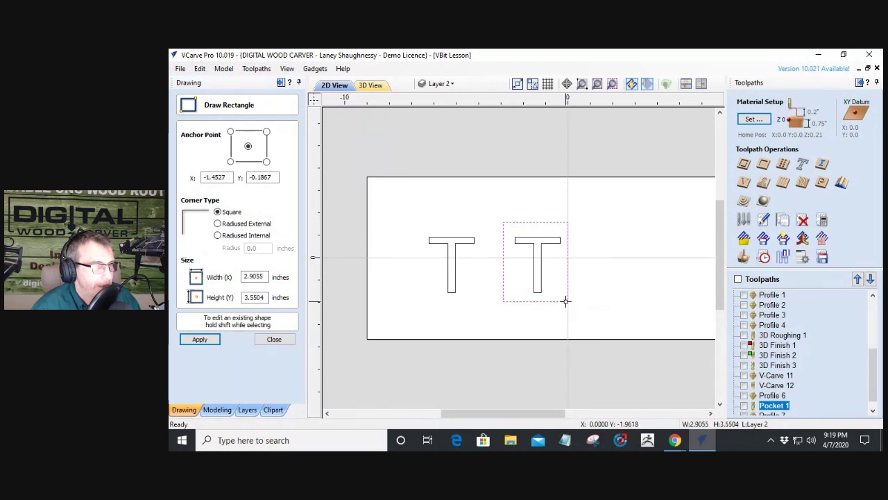
pyautogui.click(276, 339)
# Step: Calculate a V-Carve toolpath for the left T with a 0.3 inch flat depth and the 7.2 degree Tapered Ball Nose
pyautogui.click(744, 182)
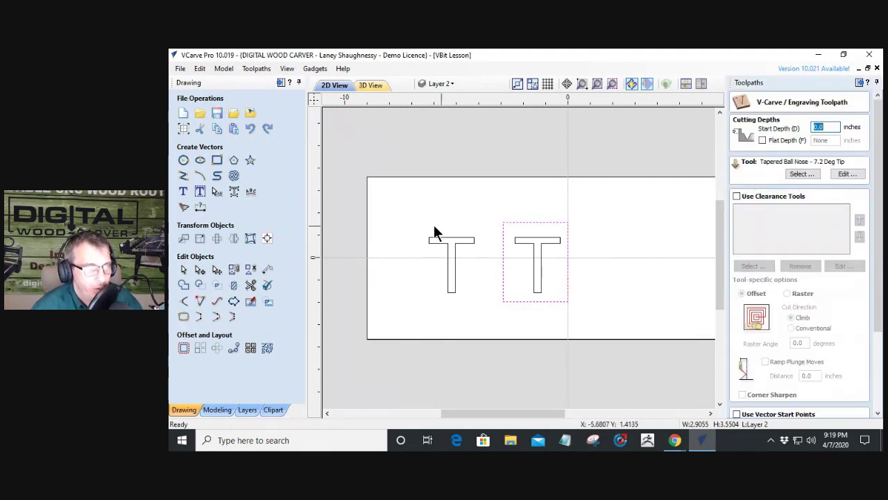
pyautogui.moveTo(416, 219); pyautogui.dragTo(477, 305)
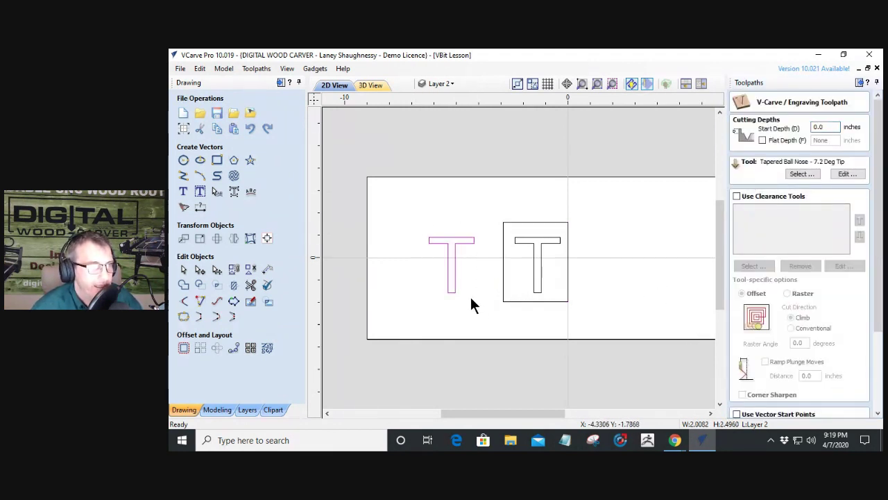
pyautogui.scroll(2, 470, 295)
pyautogui.click(569, 217)
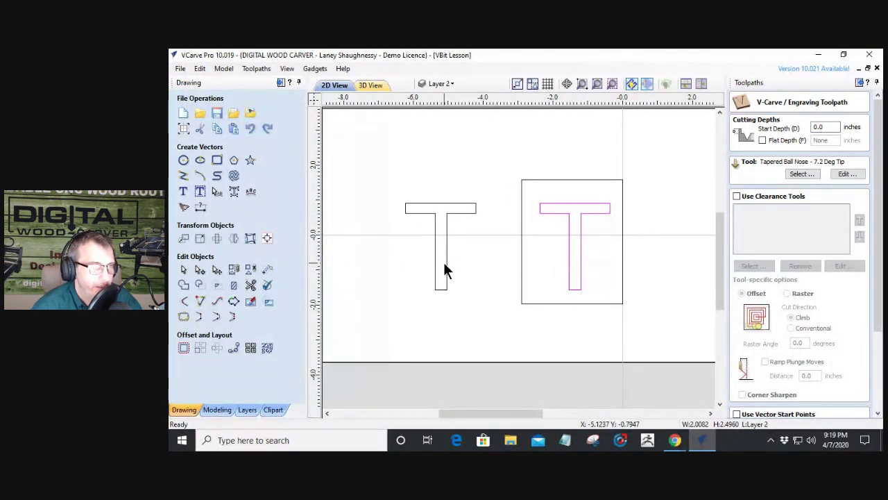
pyautogui.click(762, 140)
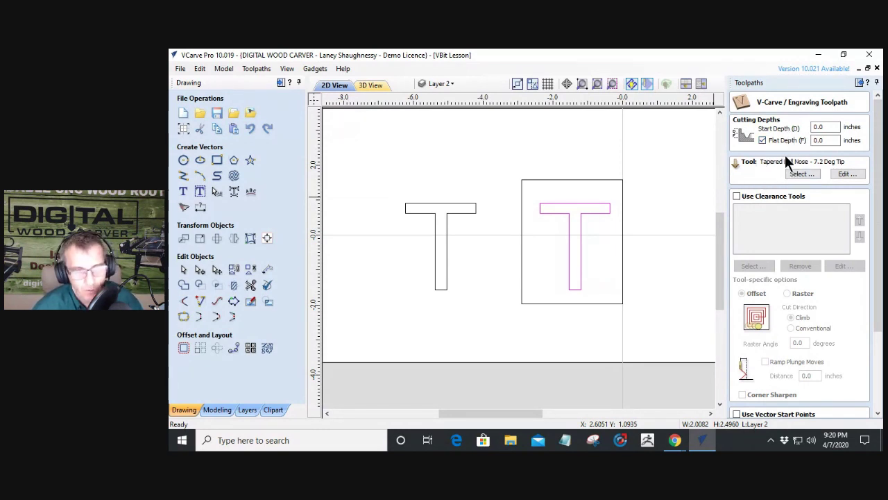
pyautogui.doubleClick(817, 140)
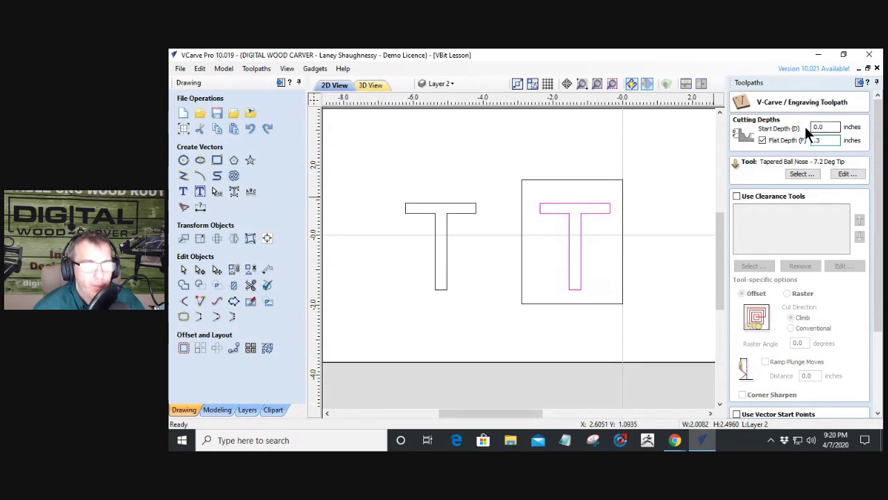
pyautogui.click(446, 224)
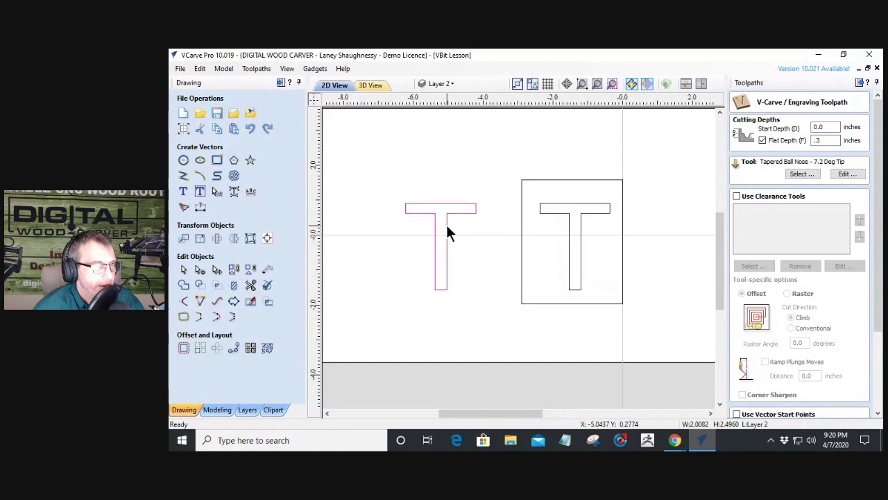
pyautogui.scroll(1, 446, 225)
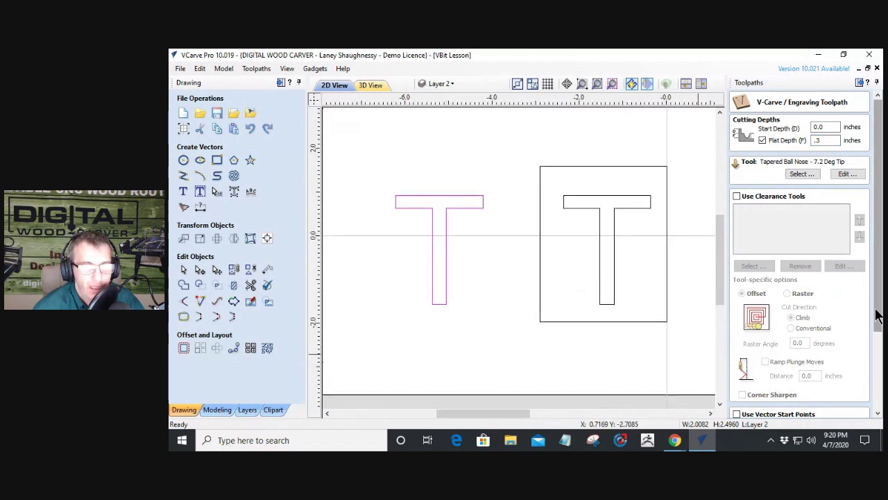
pyautogui.moveTo(876, 311); pyautogui.dragTo(858, 396)
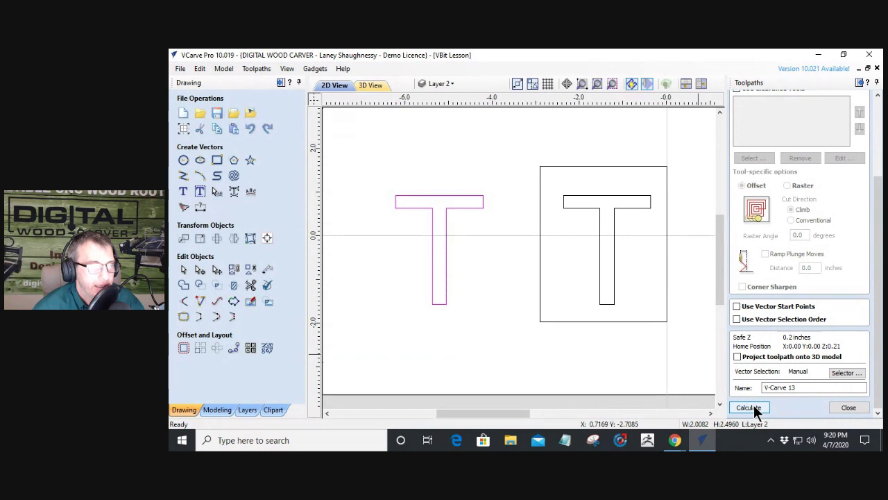
pyautogui.click(750, 408)
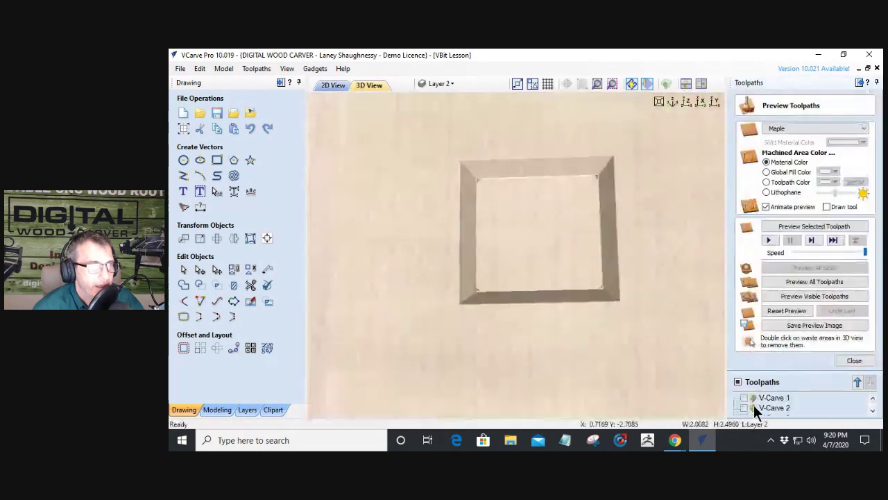
# Step: Reset the 3D preview, simulate the visible T toolpath, inspect the carved letter, and return to the toolpath settings in the 2D view
pyautogui.click(787, 310)
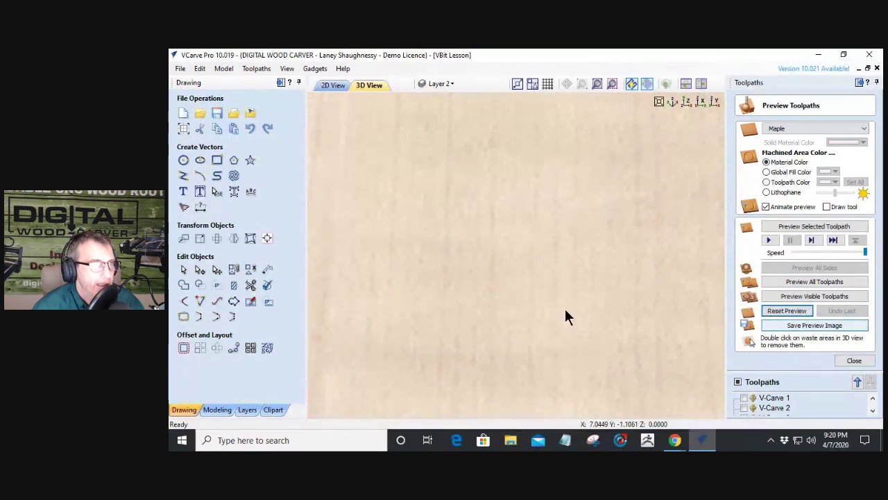
pyautogui.moveTo(288, 272); pyautogui.dragTo(397, 200, button='middle')
pyautogui.scroll(-5, 709, 281)
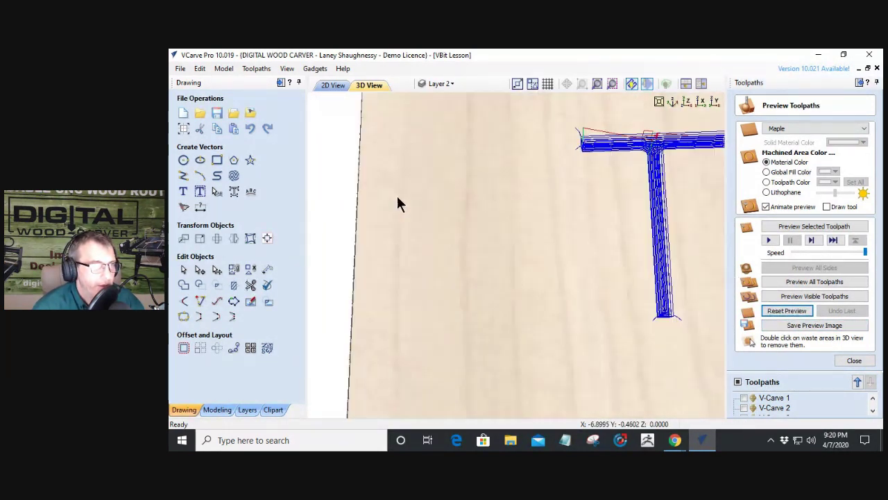
pyautogui.moveTo(682, 276); pyautogui.dragTo(677, 381)
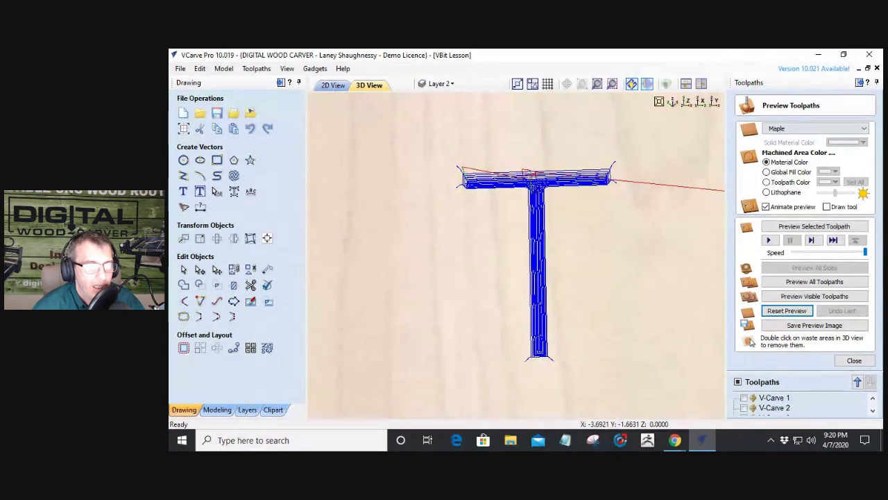
pyautogui.click(804, 296)
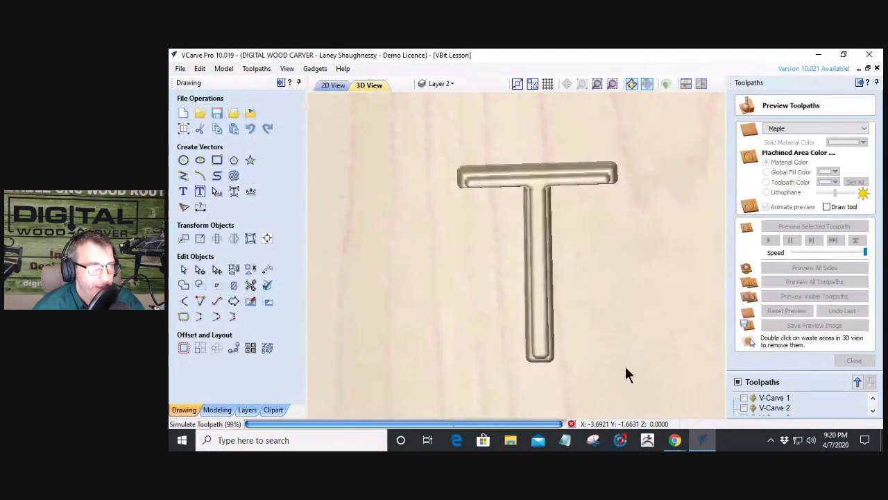
pyautogui.moveTo(611, 396); pyautogui.dragTo(534, 305)
pyautogui.click(334, 85)
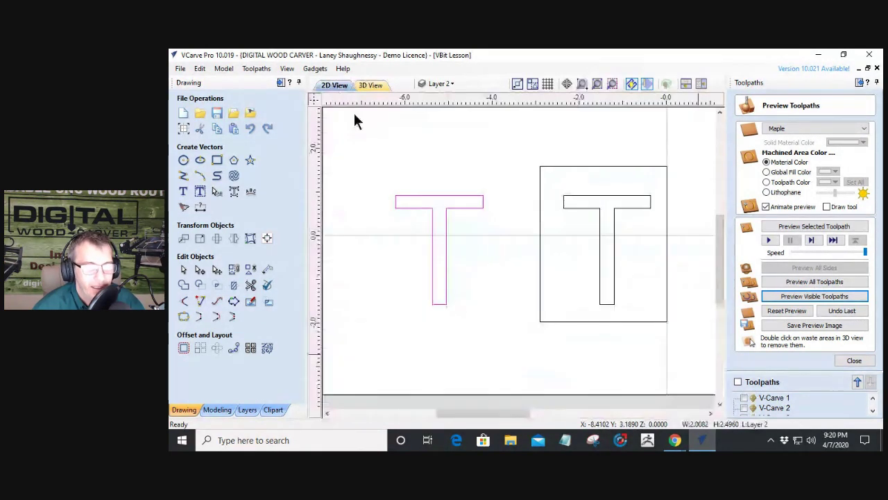
pyautogui.click(848, 361)
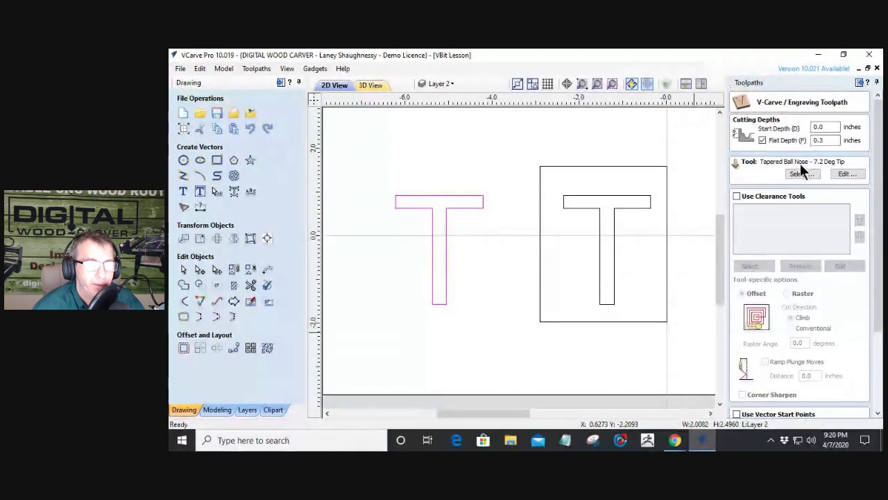
# Step: Change the T toolpath's tool to the 0.25 inch 60 degree V-bit and recalculate it
pyautogui.click(806, 173)
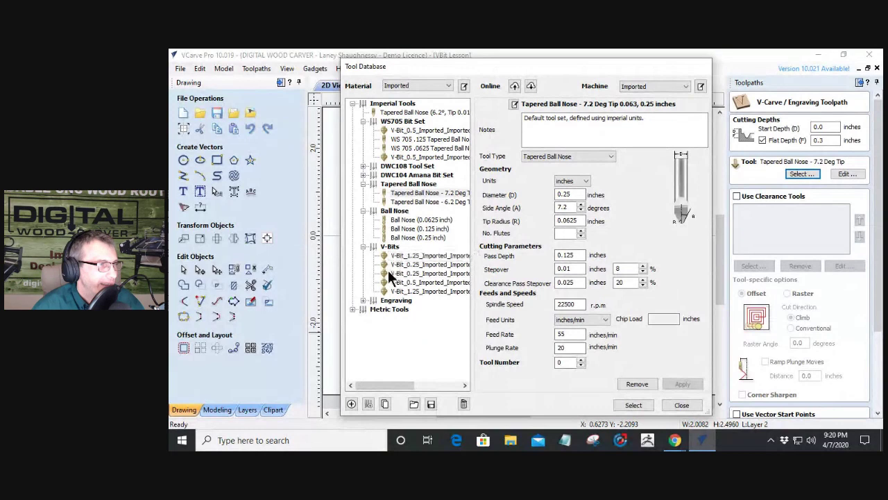
pyautogui.click(415, 270)
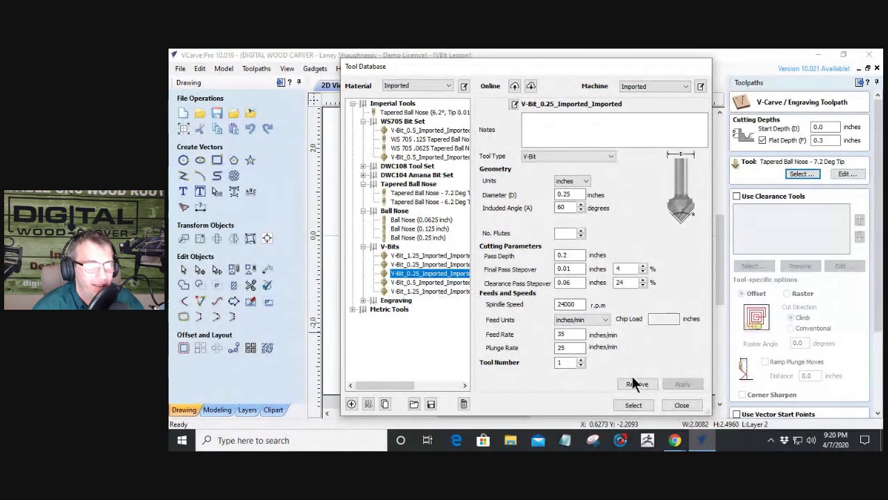
pyautogui.click(646, 405)
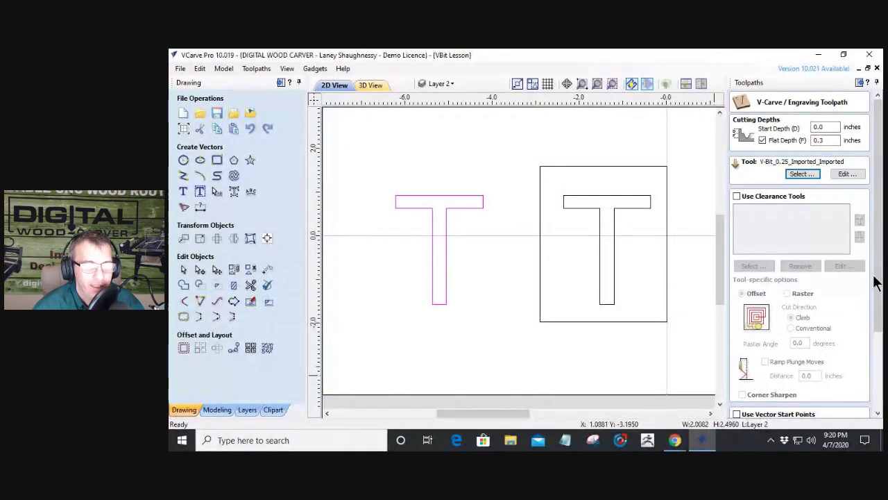
pyautogui.moveTo(874, 281); pyautogui.dragTo(874, 350)
pyautogui.click(749, 407)
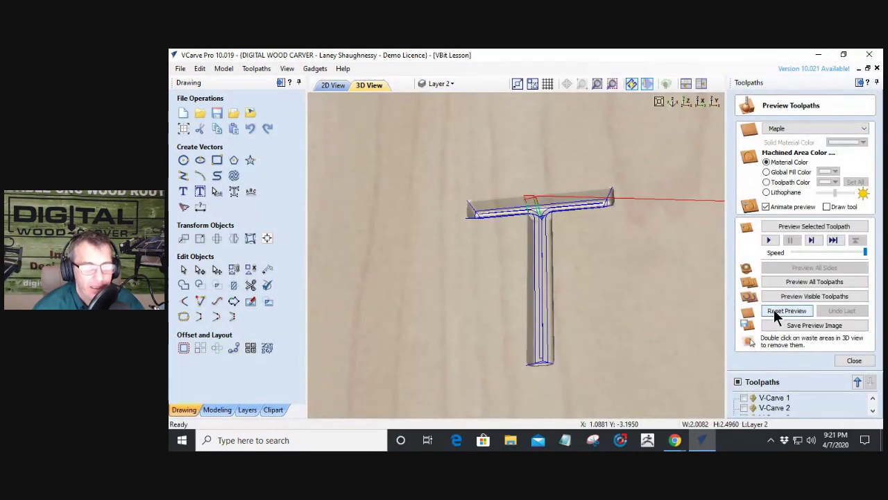
# Step: Reset the 3D preview, simulate the left T's V-bit toolpath, and inspect the carved letter from several angles
pyautogui.click(777, 312)
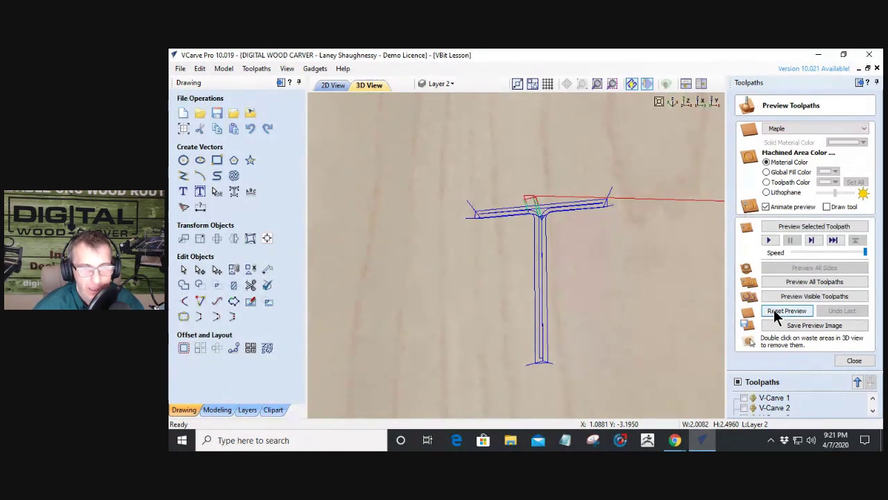
pyautogui.click(799, 296)
pyautogui.moveTo(598, 362); pyautogui.dragTo(573, 365)
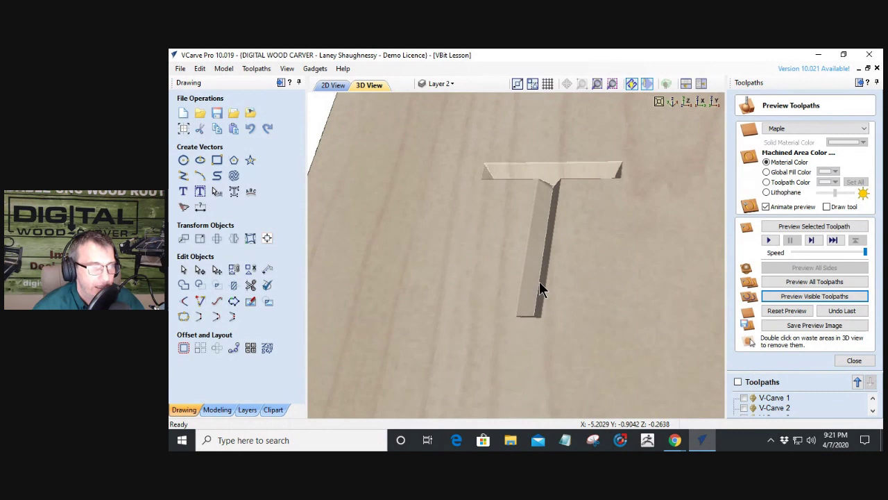
pyautogui.moveTo(541, 284); pyautogui.dragTo(540, 325)
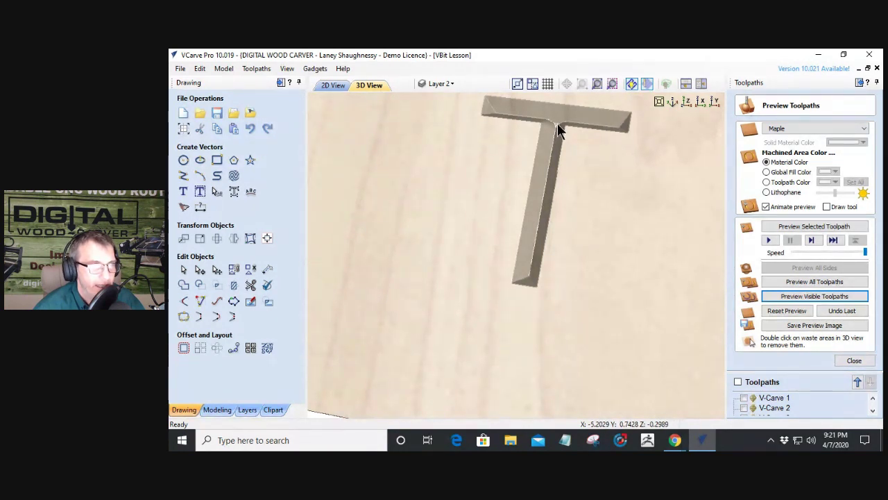
pyautogui.moveTo(554, 280); pyautogui.dragTo(563, 250)
pyautogui.moveTo(491, 295); pyautogui.dragTo(463, 238)
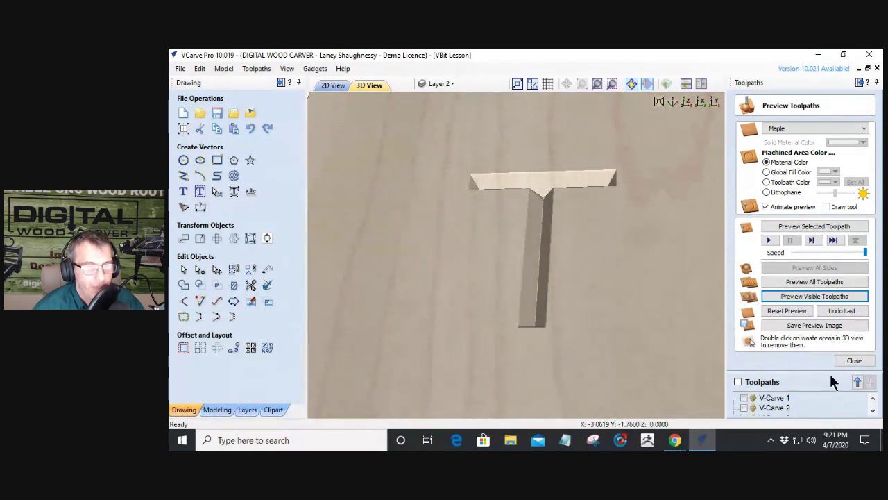
pyautogui.click(864, 361)
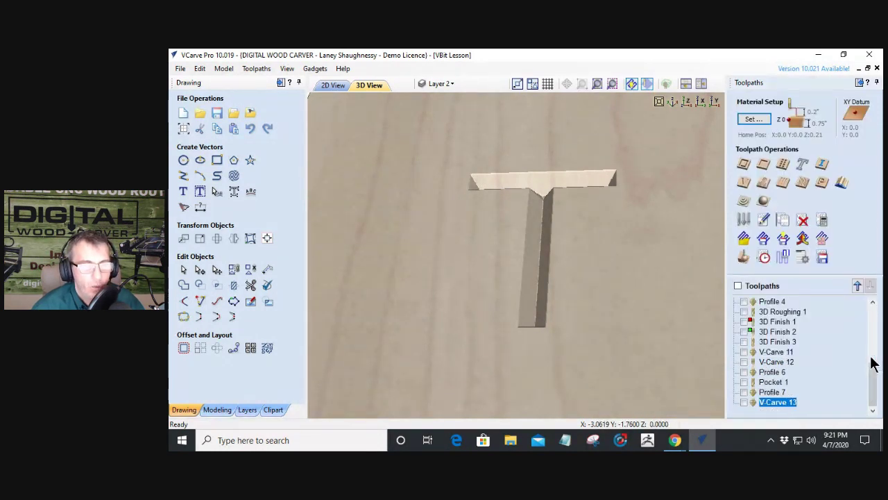
# Step: Calculate a V-Carve toolpath for the right T and its rectangle with a 0.1 inch start depth, 0.2 inch flat depth and the 0.25 V-bit
pyautogui.click(327, 84)
pyautogui.moveTo(495, 149); pyautogui.dragTo(681, 336)
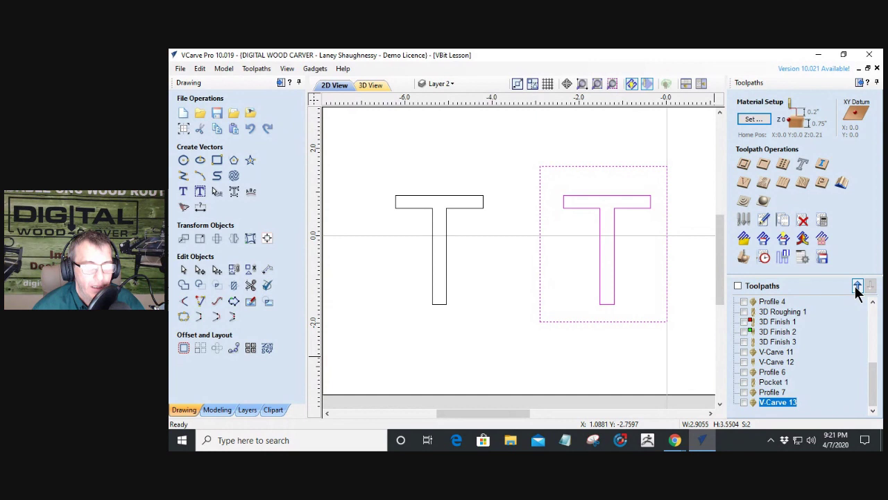
pyautogui.click(742, 181)
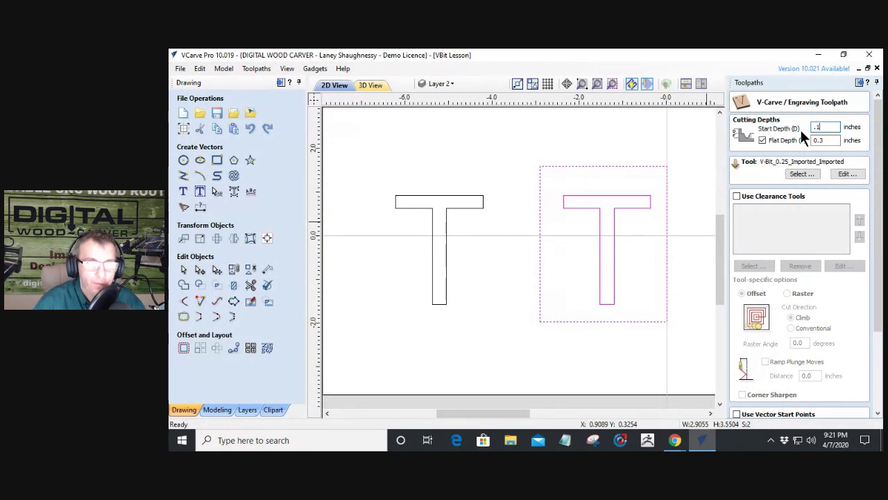
pyautogui.doubleClick(826, 140)
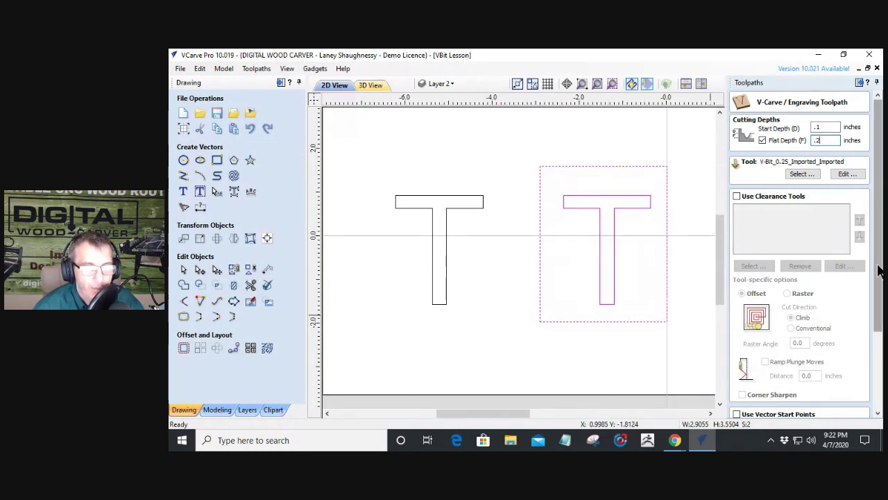
pyautogui.moveTo(878, 279); pyautogui.dragTo(878, 353)
pyautogui.click(740, 407)
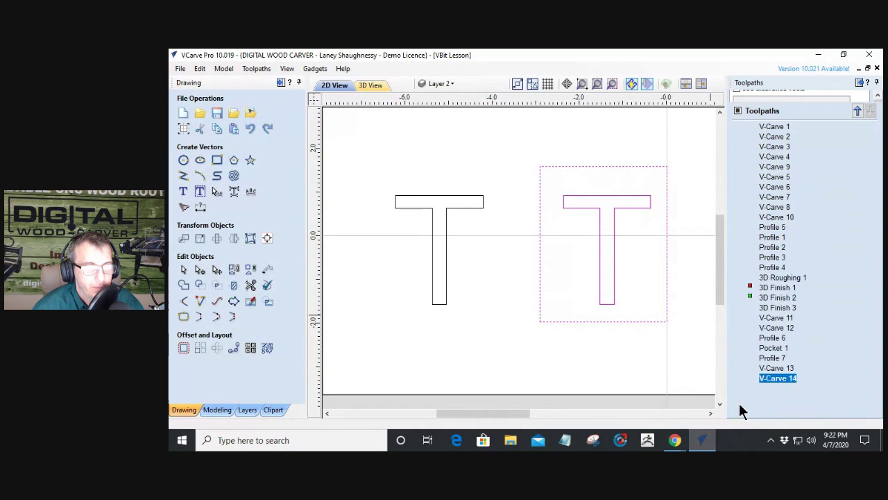
# Step: Reopen the enclosed T's V-Carve toolpath, review its settings and recalculate it
pyautogui.scroll(-3, 628, 301)
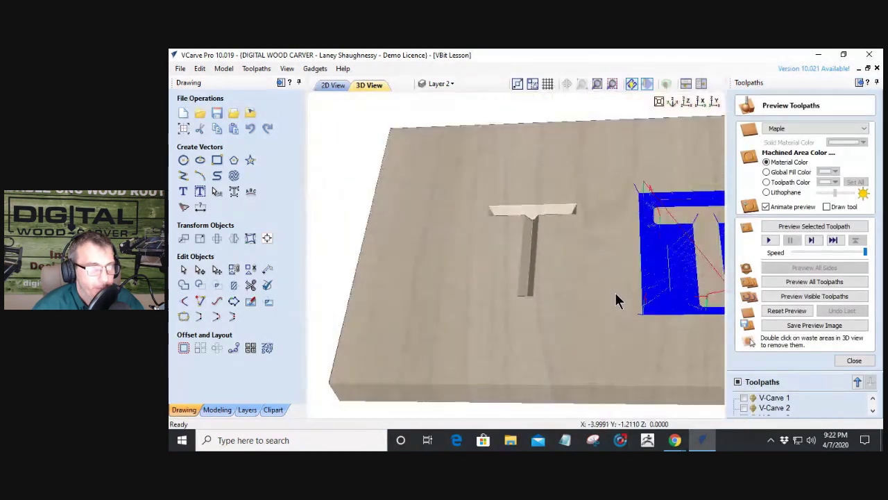
pyautogui.moveTo(618, 301); pyautogui.dragTo(546, 285, button='middle')
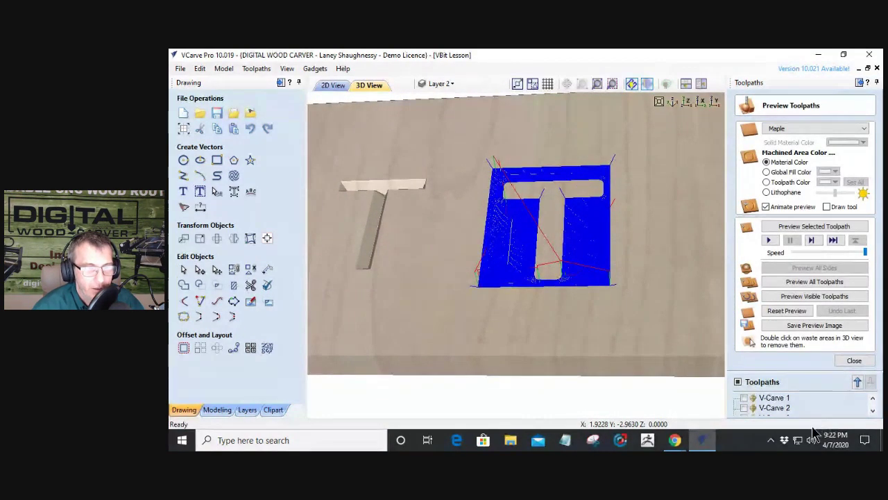
pyautogui.click(845, 362)
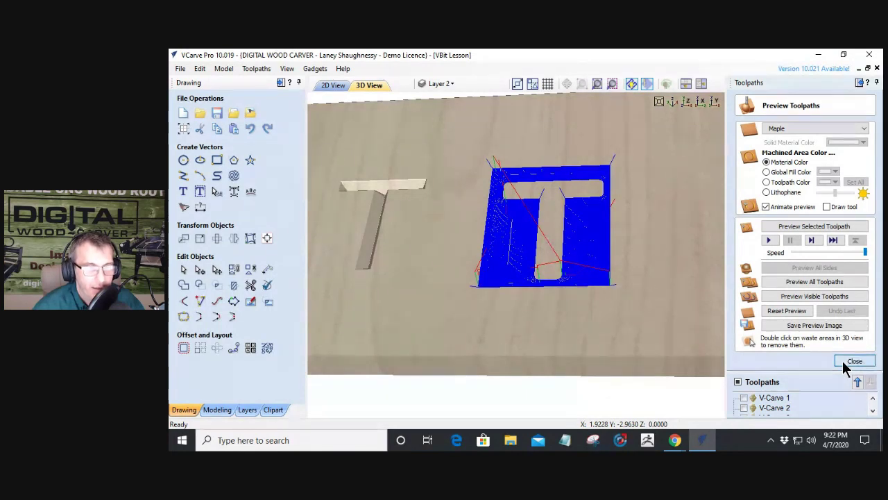
pyautogui.doubleClick(774, 402)
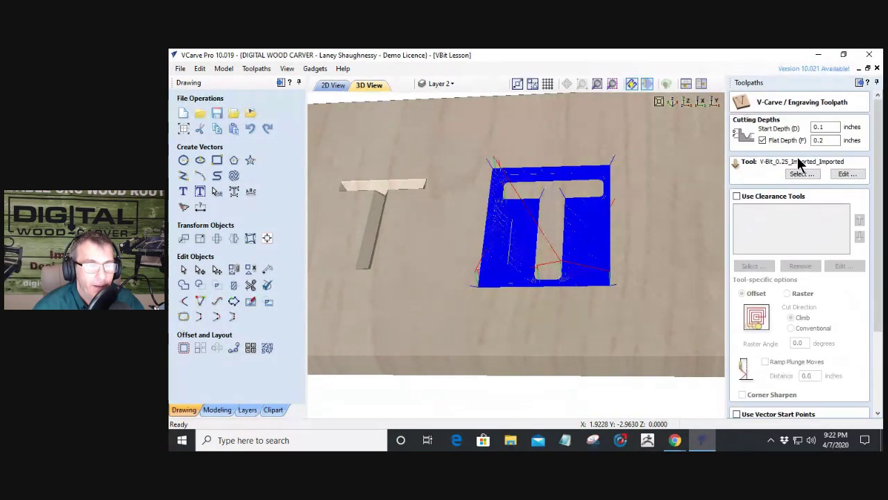
pyautogui.moveTo(879, 237); pyautogui.dragTo(875, 360)
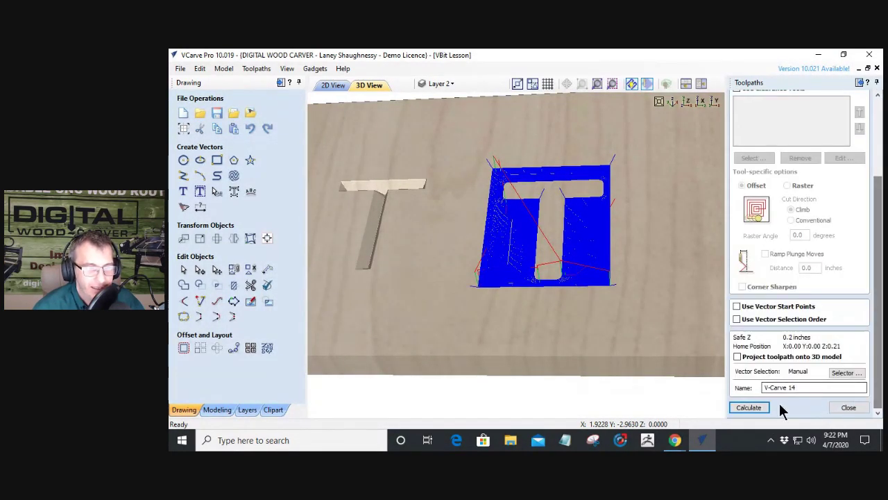
pyautogui.click(749, 407)
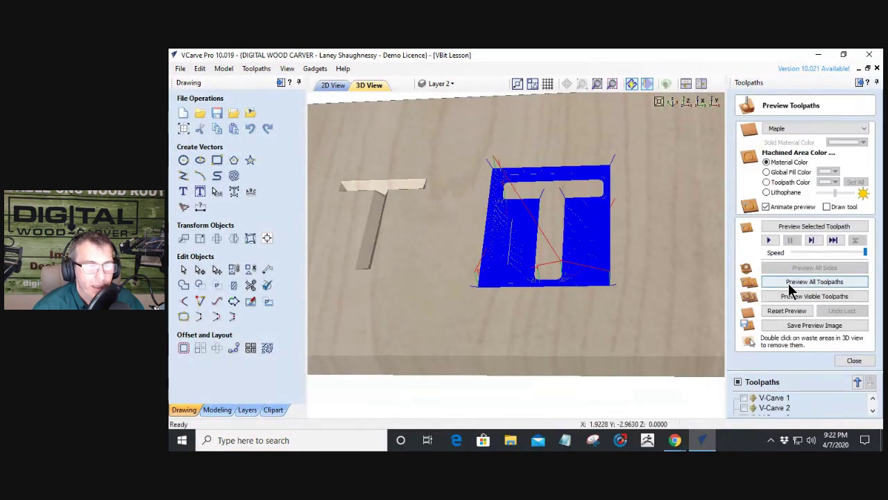
# Step: Simulate the visible toolpath for the enclosed T and inspect its sloped walls, corners and pocket floor beside the plain T
pyautogui.click(794, 296)
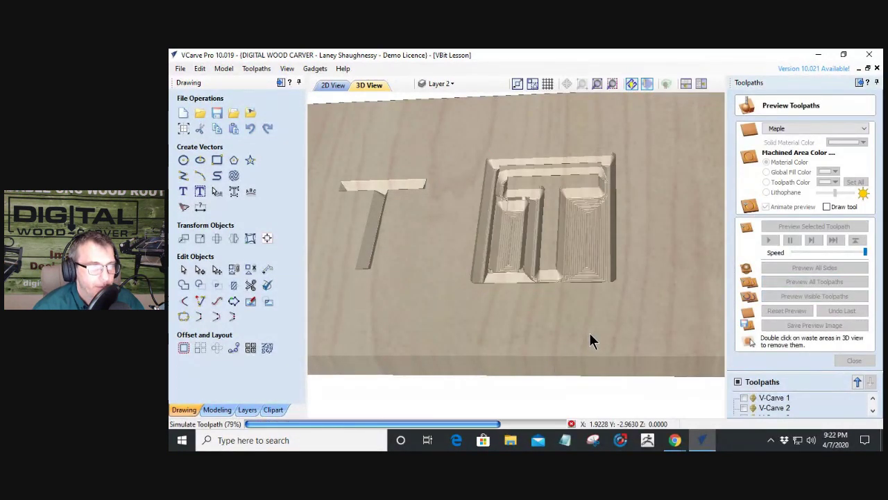
pyautogui.moveTo(543, 332); pyautogui.dragTo(525, 248)
pyautogui.scroll(4, 521, 252)
pyautogui.scroll(4, 521, 253)
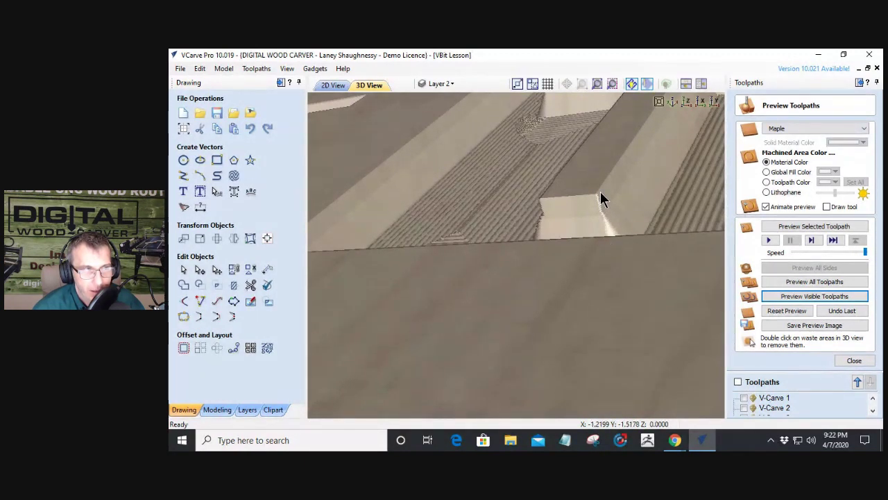
pyautogui.scroll(-5, 638, 248)
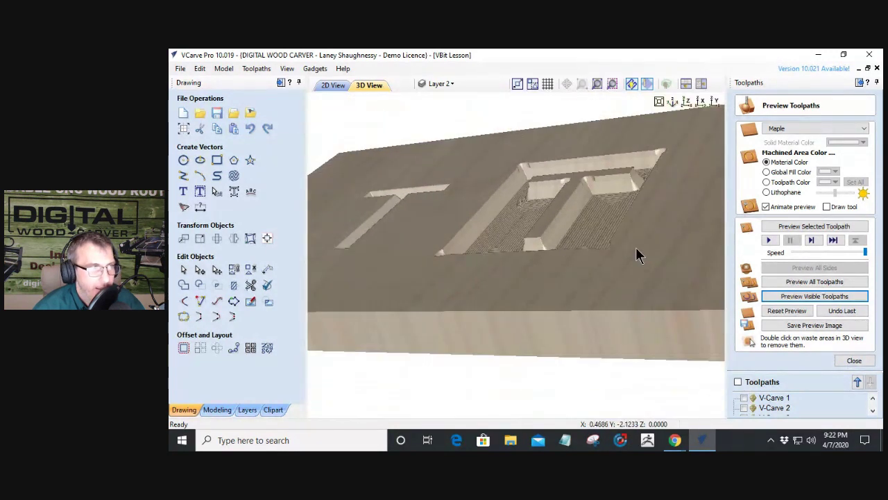
pyautogui.moveTo(373, 234); pyautogui.dragTo(525, 248, button='middle')
pyautogui.moveTo(525, 247)
pyautogui.mouseDown()
pyautogui.moveTo(430, 263)
pyautogui.moveTo(640, 194)
pyautogui.mouseUp()
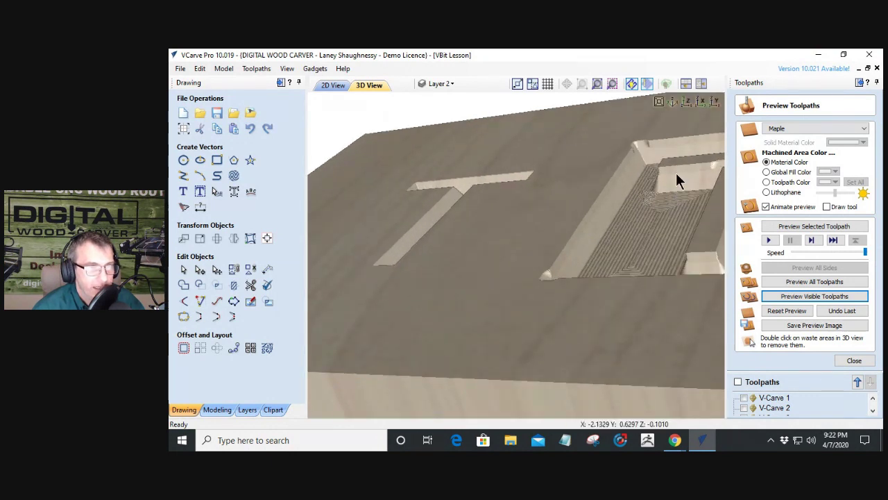
pyautogui.moveTo(670, 202); pyautogui.dragTo(586, 209)
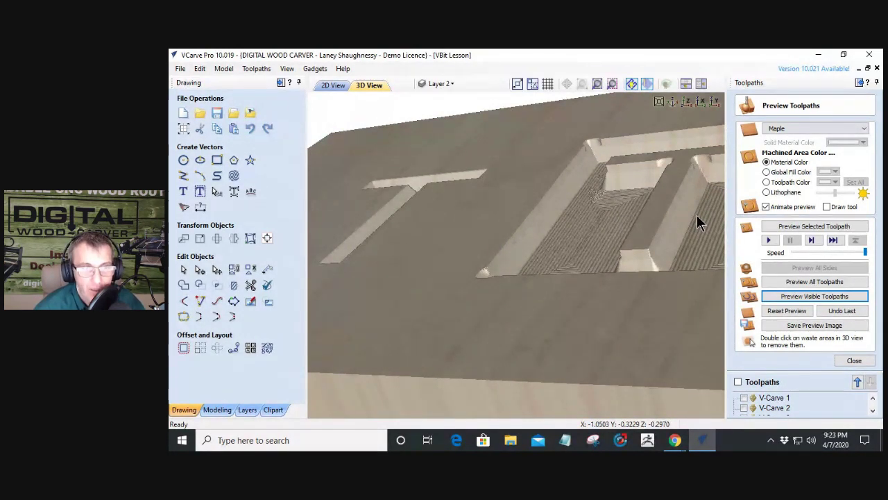
# Step: Close the preview and open the left T's V-Carve 13 toolpath for editing in the 2D view
pyautogui.click(844, 360)
pyautogui.click(332, 85)
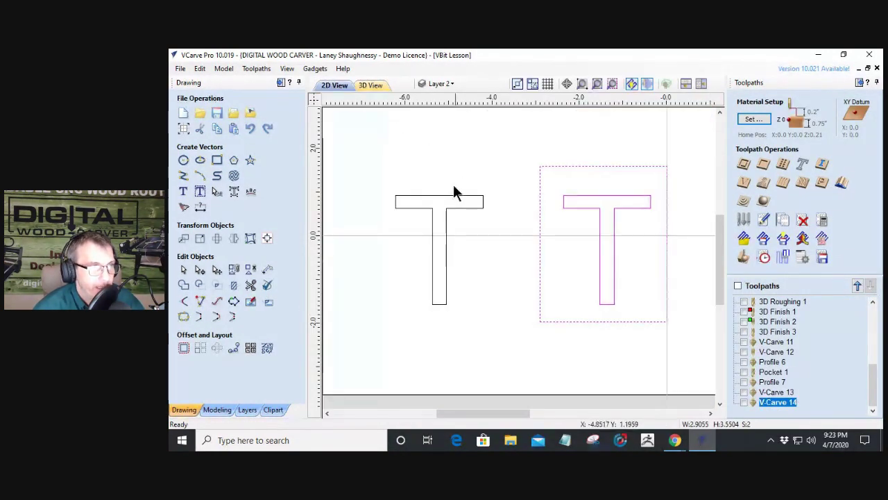
pyautogui.doubleClick(772, 392)
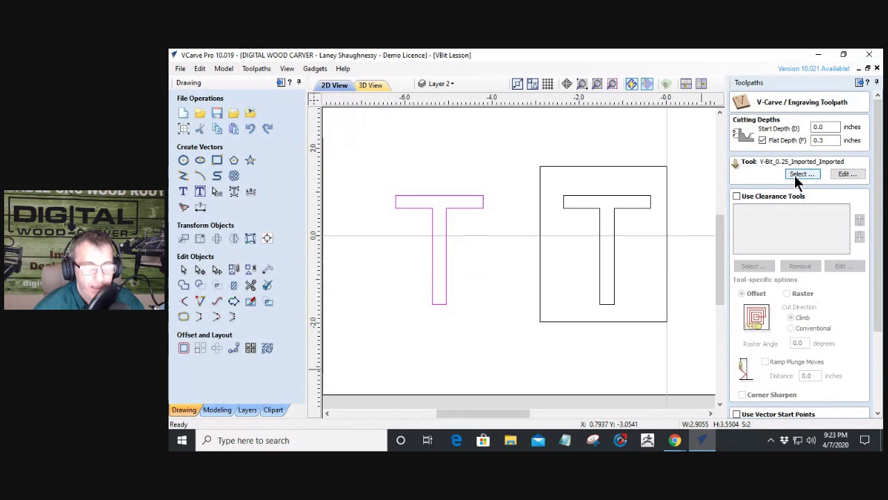
# Step: Show the VBits, Layer 1, Text and Cuts layers and make Dimensions the active layer
pyautogui.click(431, 84)
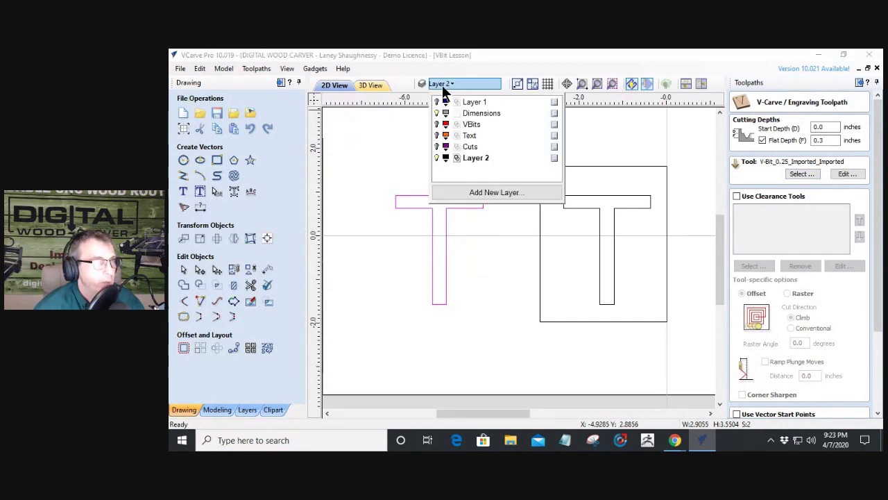
pyautogui.click(436, 124)
pyautogui.scroll(-4, 510, 286)
pyautogui.scroll(3, 500, 215)
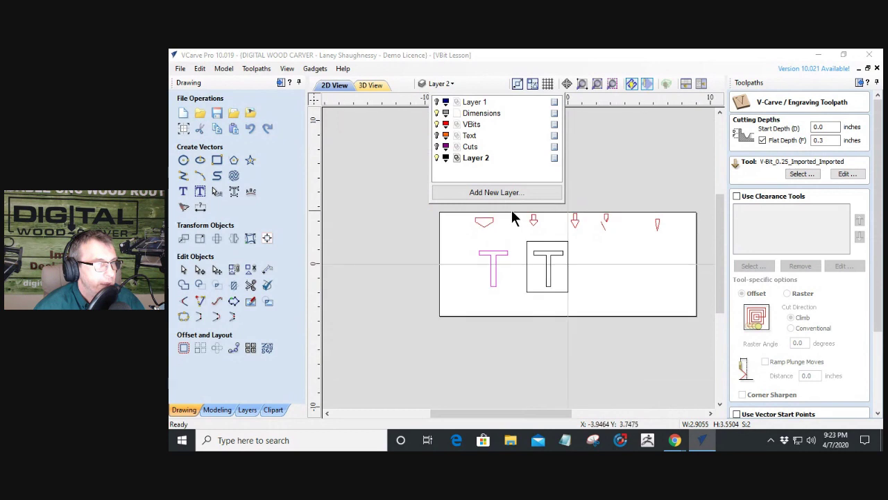
pyautogui.click(437, 102)
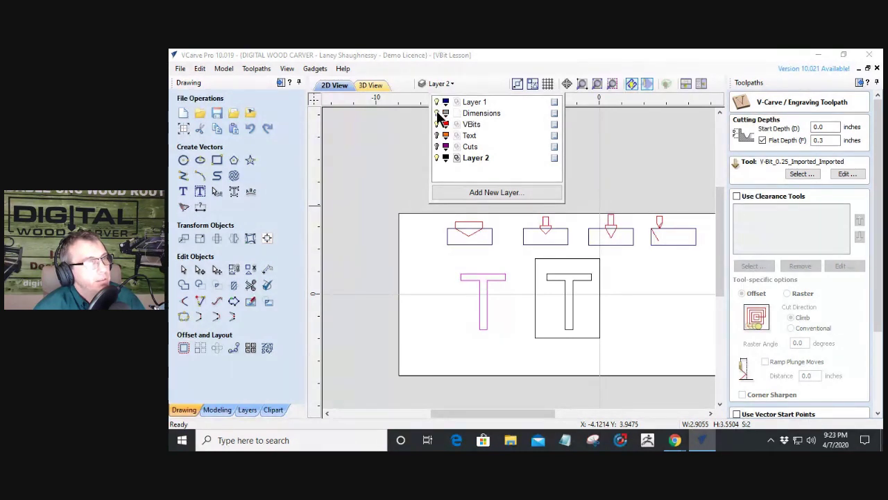
pyautogui.click(436, 135)
pyautogui.click(437, 146)
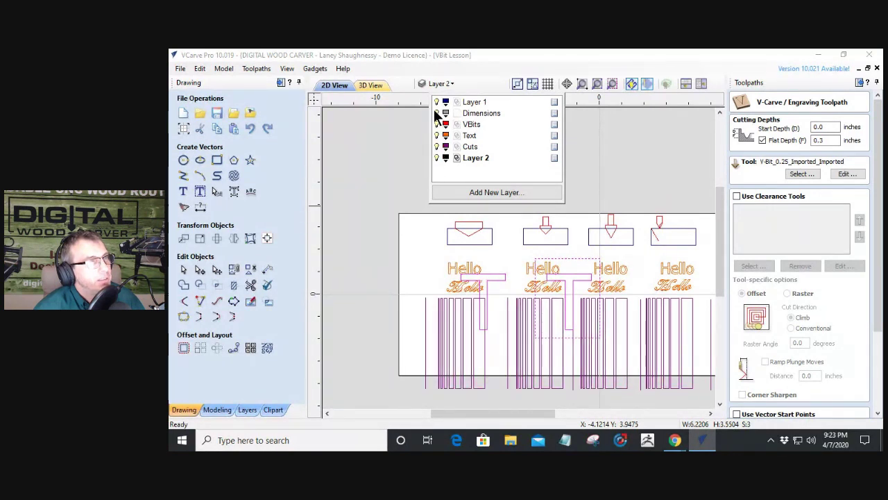
pyautogui.click(460, 113)
# Step: Add a vertical dimension to the second bit profile, from the block's upper edge down to the bit's tip
pyautogui.scroll(2, 480, 255)
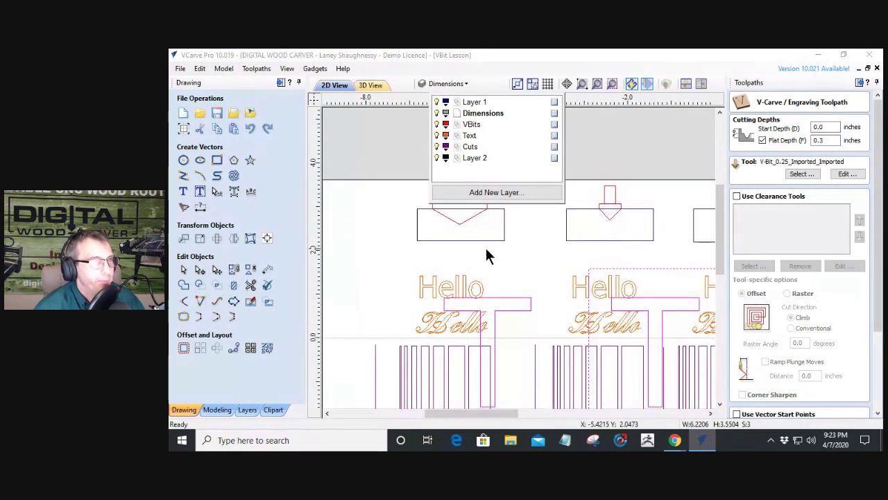
pyautogui.scroll(2, 638, 238)
pyautogui.scroll(1, 526, 253)
pyautogui.click(200, 206)
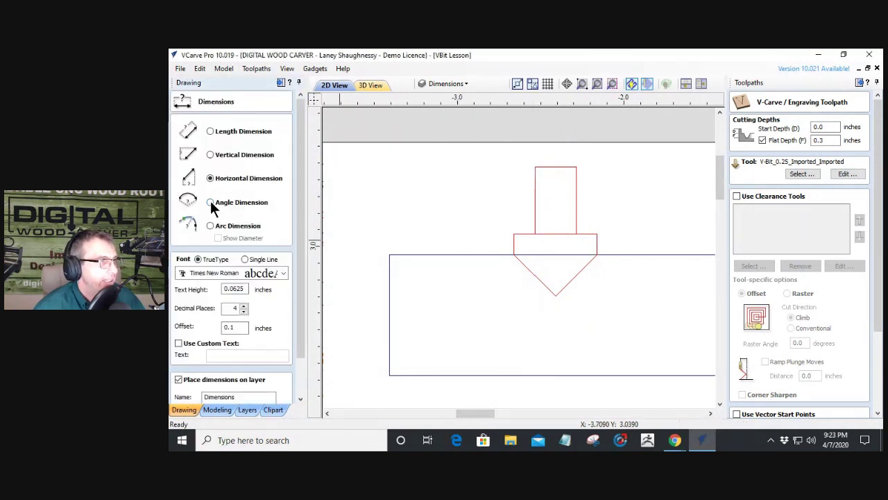
pyautogui.click(209, 154)
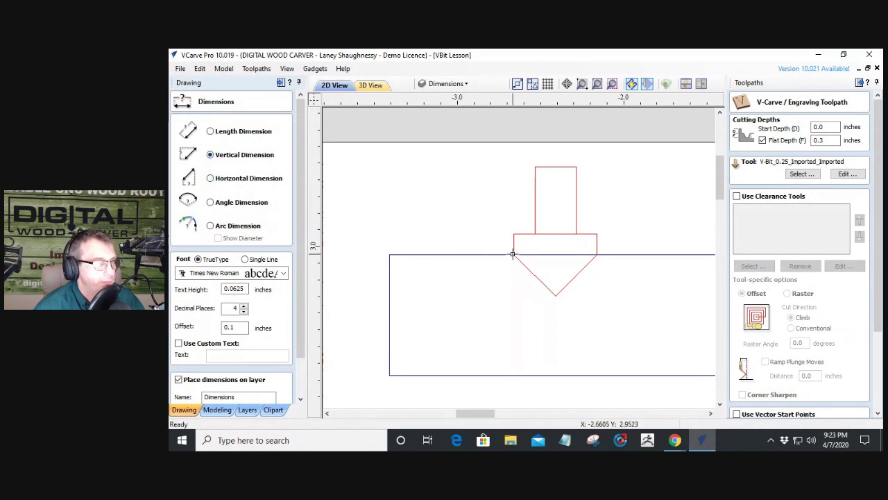
pyautogui.click(513, 255)
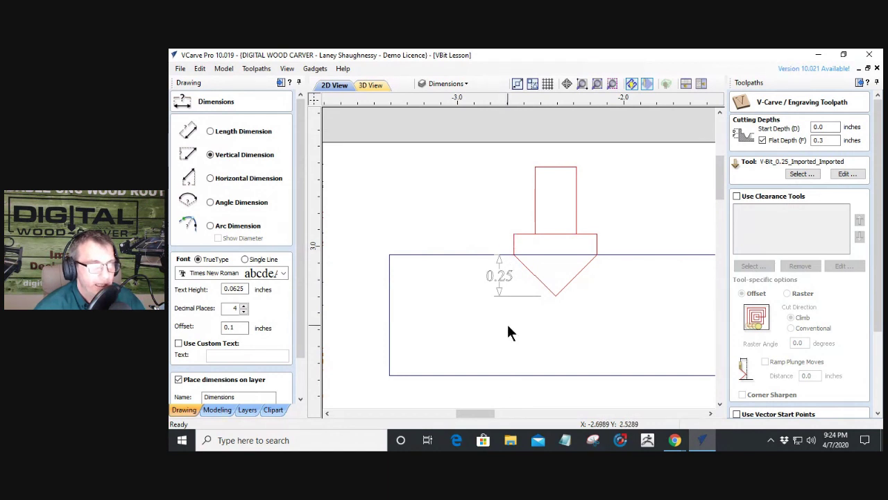
# Step: Add a vertical dimension to the third bit profile, from its tip up to the block's upper edge
pyautogui.scroll(-5, 497, 314)
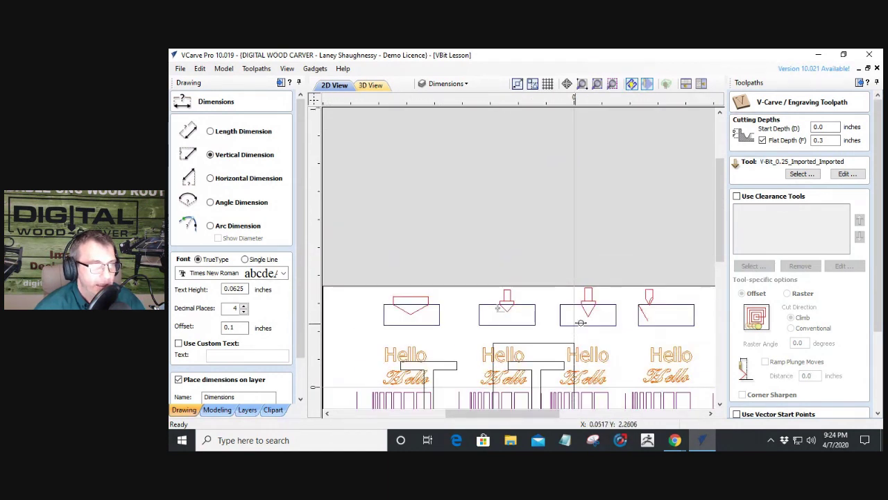
pyautogui.scroll(3, 604, 311)
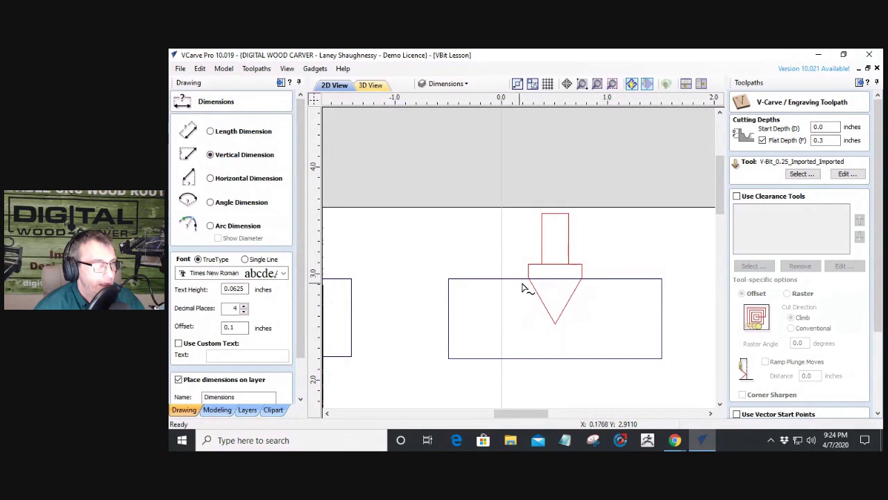
pyautogui.click(540, 322)
pyautogui.click(507, 278)
pyautogui.click(506, 341)
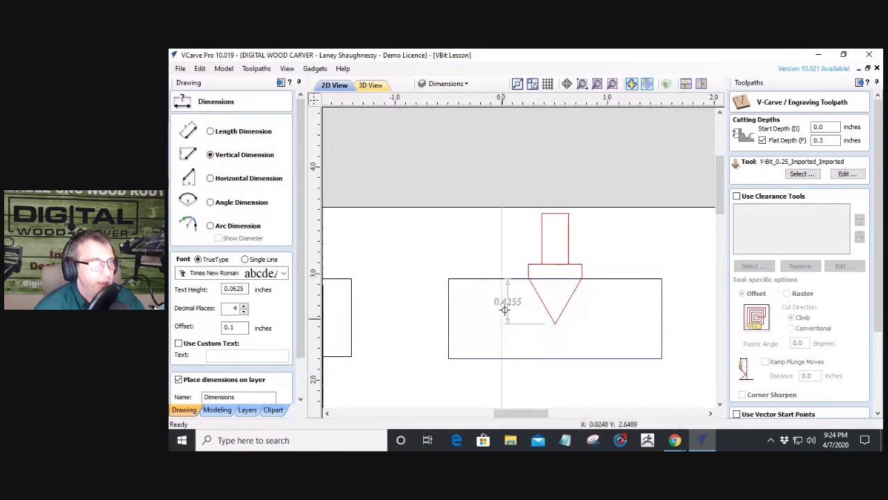
# Step: Assign the 0.5-inch, 60-degree V-bit from the WS705 Bit Set to the V-Carve 13 toolpath
pyautogui.scroll(3, 509, 316)
pyautogui.scroll(-4, 557, 299)
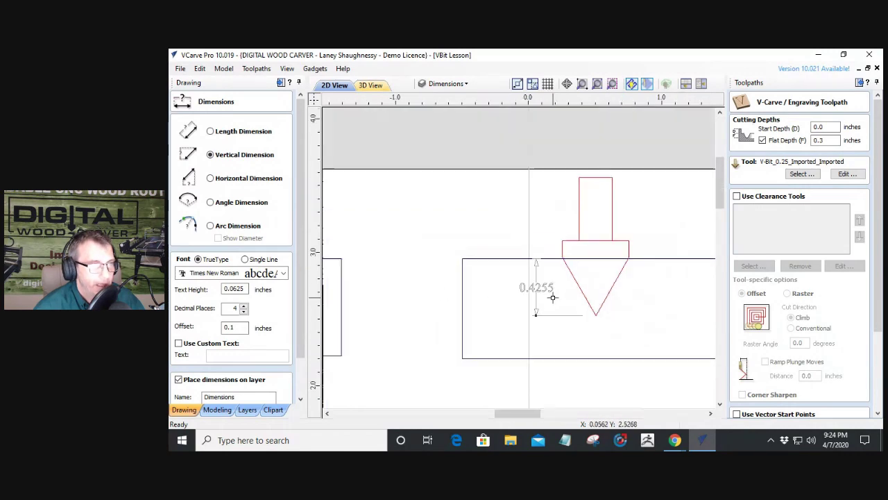
pyautogui.click(800, 173)
pyautogui.click(444, 157)
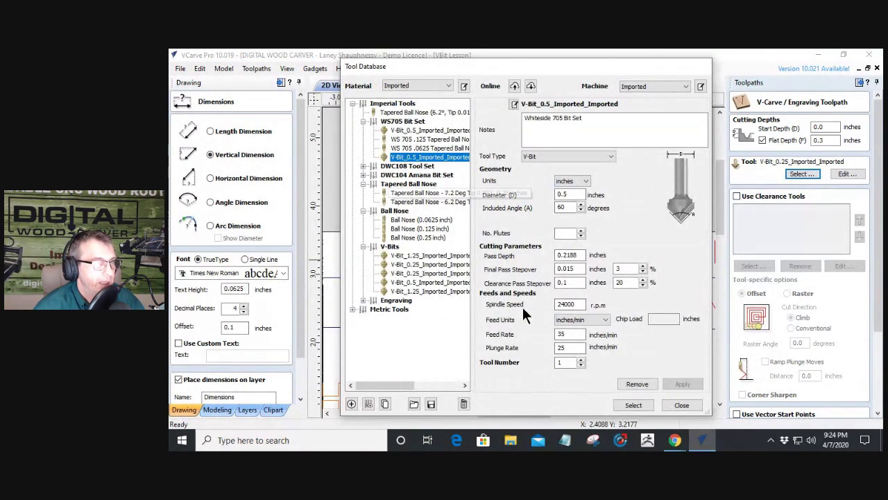
pyautogui.click(647, 403)
pyautogui.scroll(-3, 874, 291)
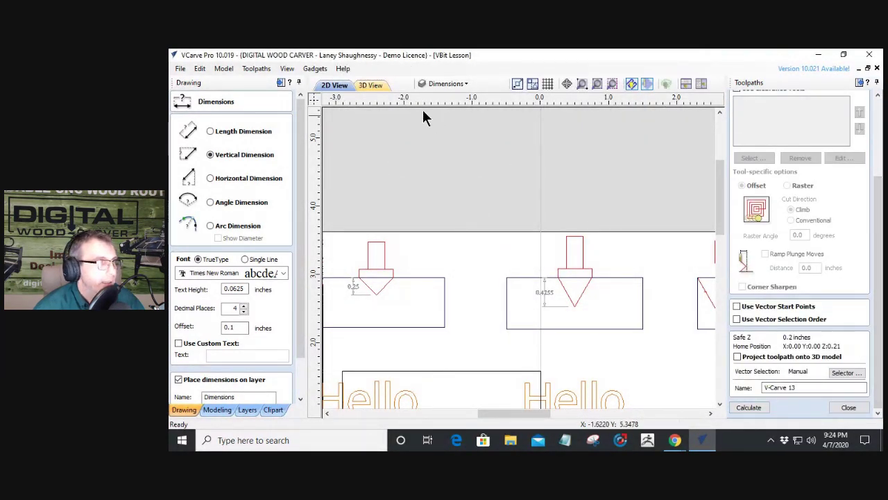
# Step: Hide the Layer 1, Dimensions, VBits, Text and Cuts layers and make Layer 2 the active layer
pyautogui.scroll(-5, 452, 276)
pyautogui.click(448, 84)
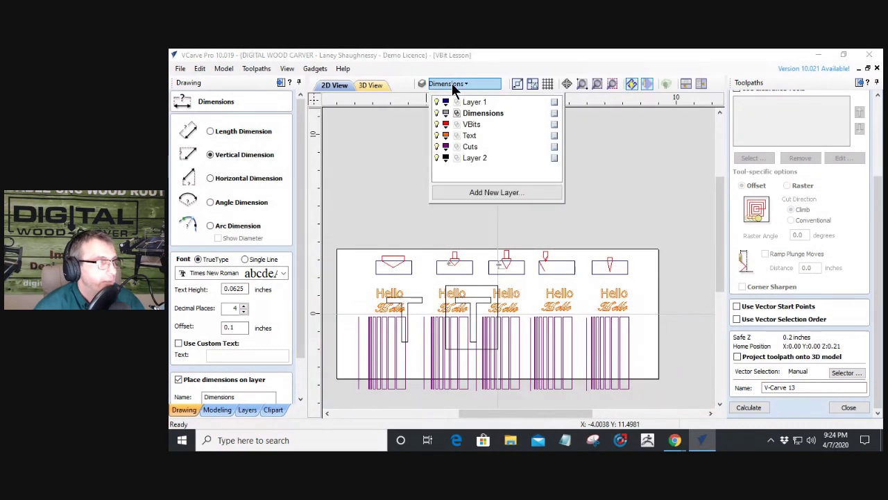
pyautogui.click(436, 113)
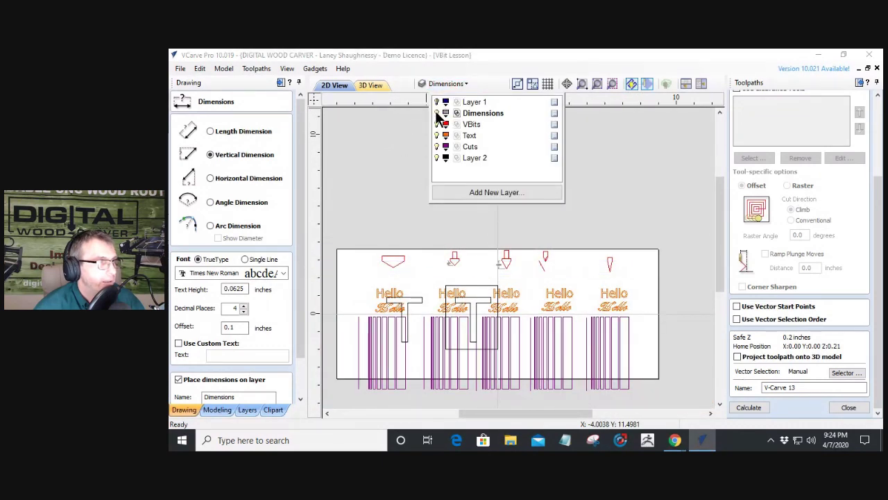
pyautogui.click(437, 124)
pyautogui.click(436, 135)
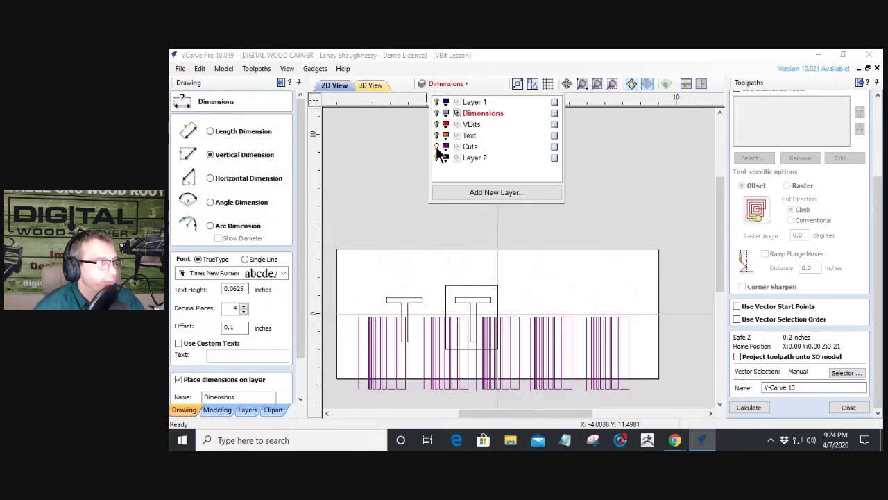
pyautogui.click(437, 146)
pyautogui.click(471, 158)
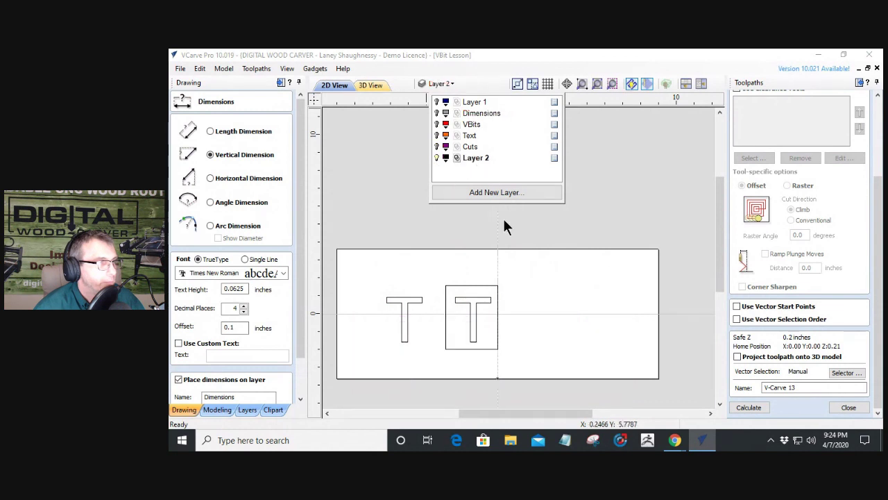
# Step: Leave the dimension tool, select the plain left T and recalculate its V-Carve 13 toolpath
pyautogui.scroll(3, 413, 333)
pyautogui.click(400, 329)
pyautogui.click(419, 255)
pyautogui.moveTo(305, 340); pyautogui.dragTo(301, 388)
pyautogui.click(282, 395)
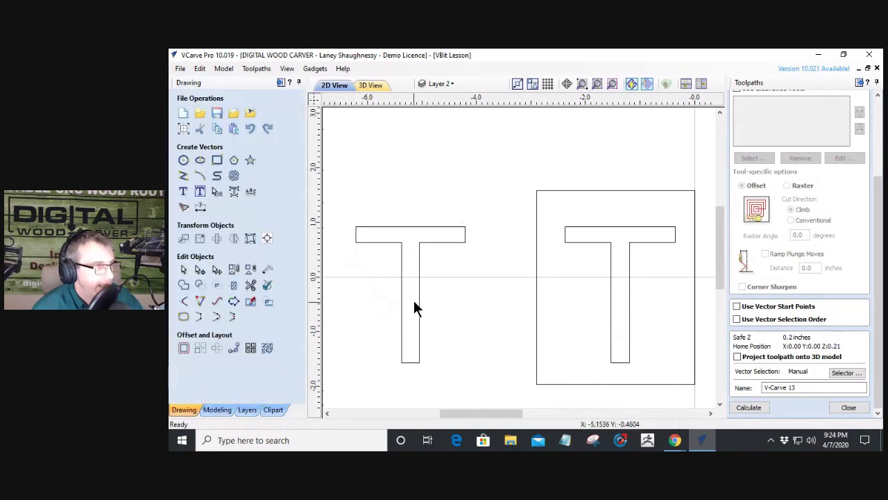
pyautogui.click(420, 301)
pyautogui.click(749, 408)
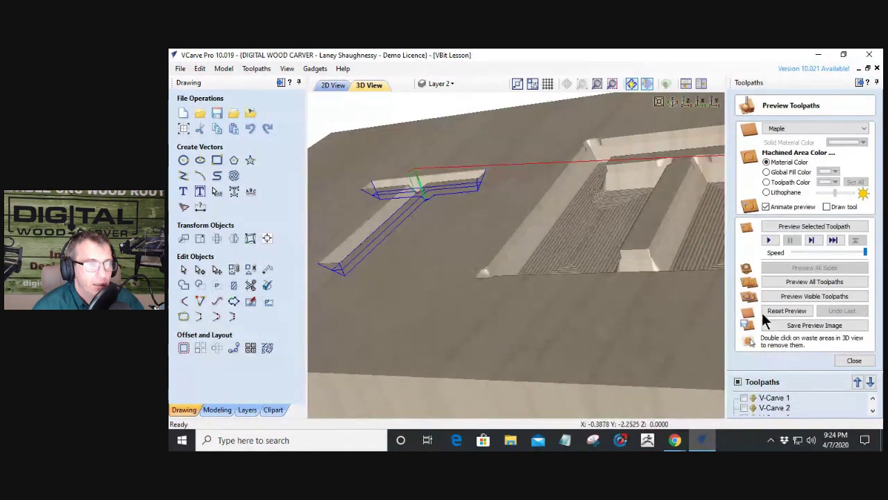
# Step: Reset the preview, select the enclosed T with its border in the 2D view and open V-Carve 14 for editing
pyautogui.click(805, 315)
pyautogui.click(333, 85)
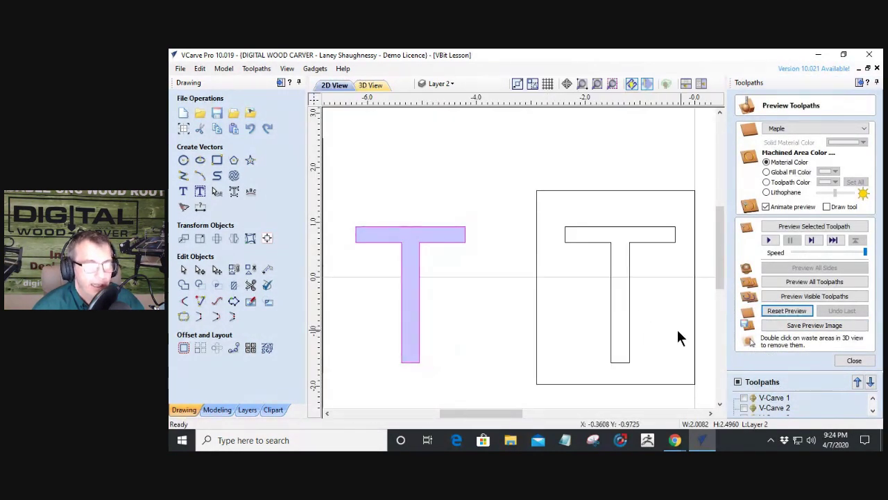
pyautogui.moveTo(513, 169); pyautogui.dragTo(707, 406)
pyautogui.click(854, 361)
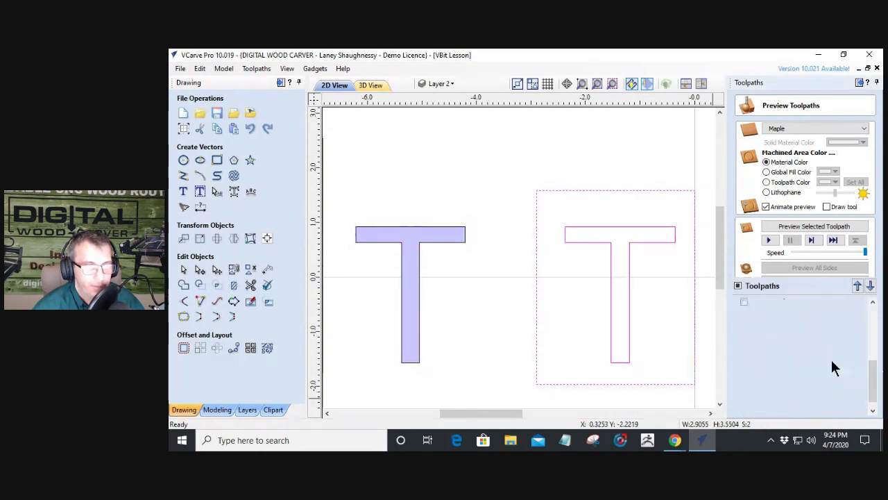
pyautogui.doubleClick(776, 401)
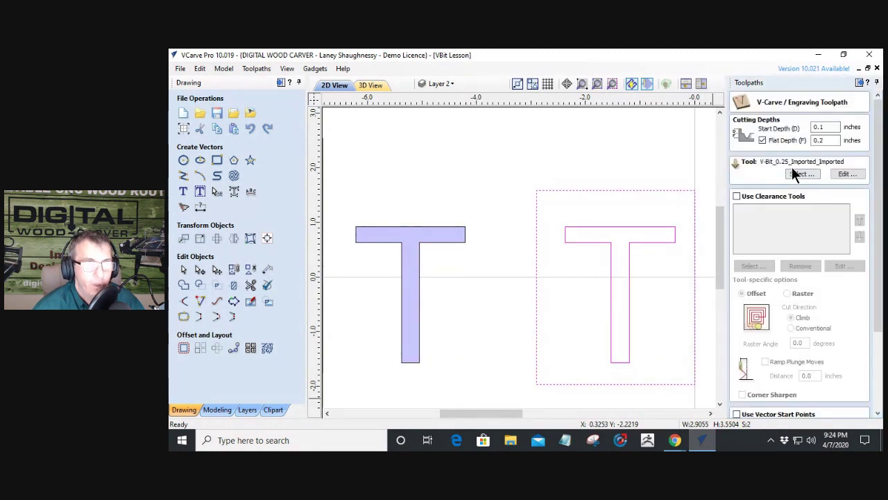
# Step: Assign the WS705 set's 0.5-inch, 60-degree V-bit to V-Carve 14 and recalculate the toolpath
pyautogui.click(798, 173)
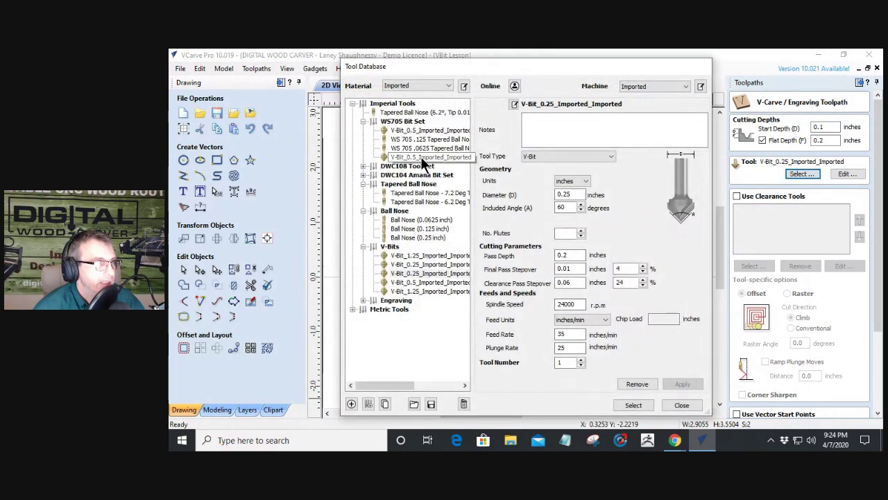
pyautogui.click(417, 158)
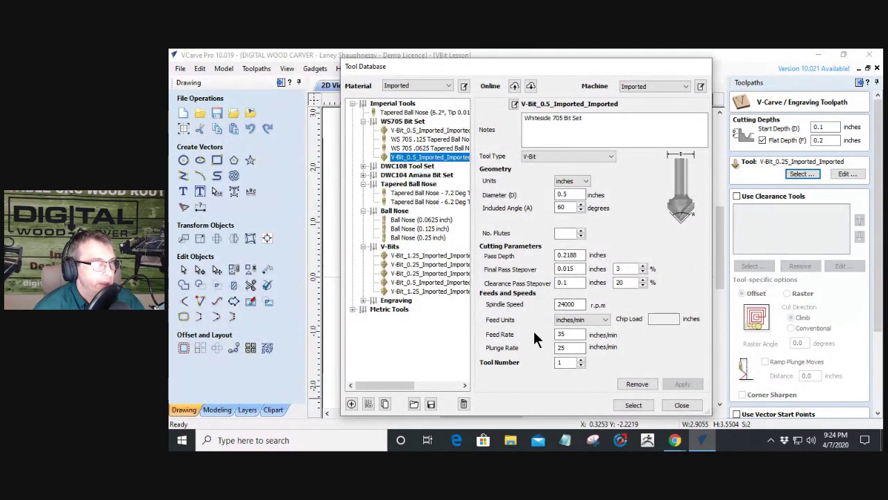
pyautogui.click(630, 405)
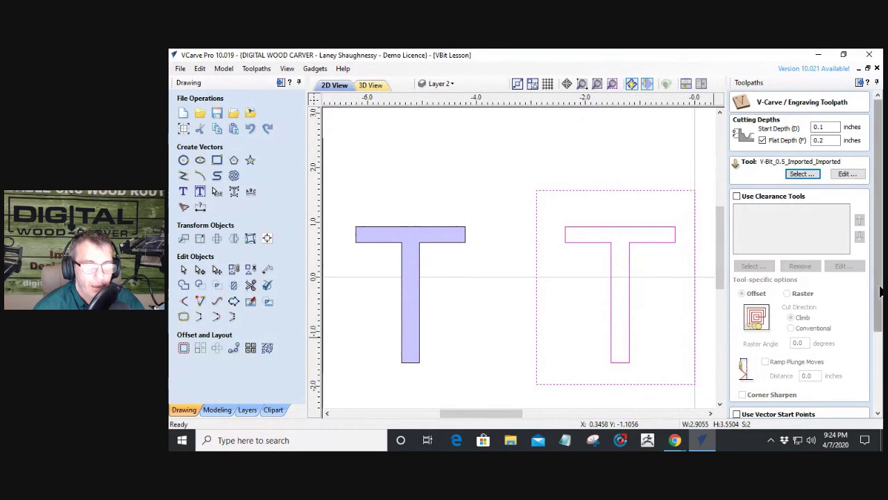
pyautogui.scroll(-5, 867, 312)
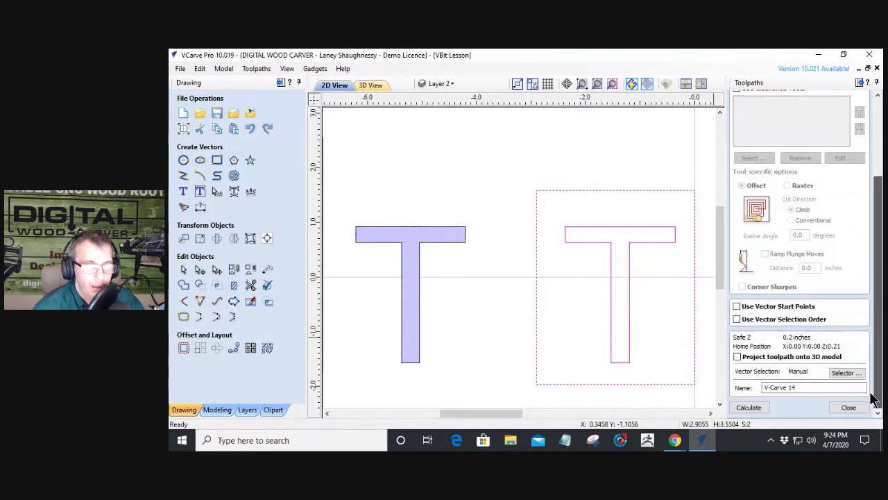
pyautogui.click(762, 407)
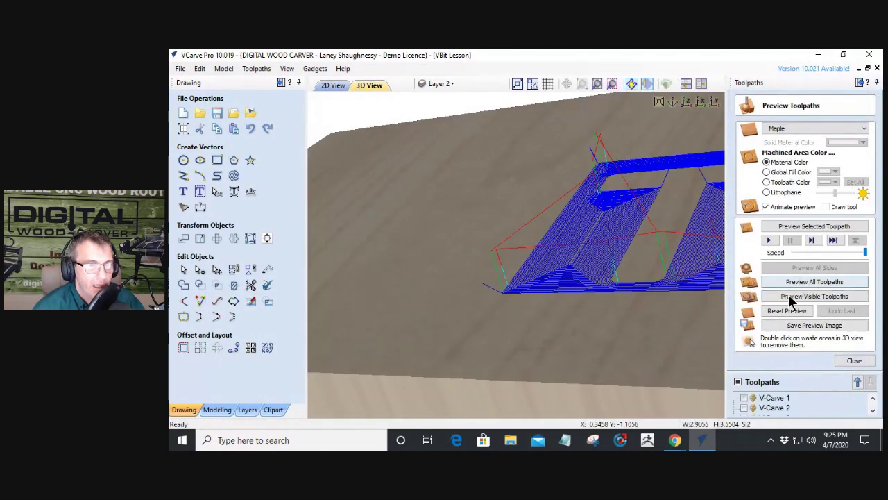
# Step: Reset the preview, simulate the V-Carve 13 and V-Carve 14 toolpaths together and inspect both carved letters up close
pyautogui.click(771, 312)
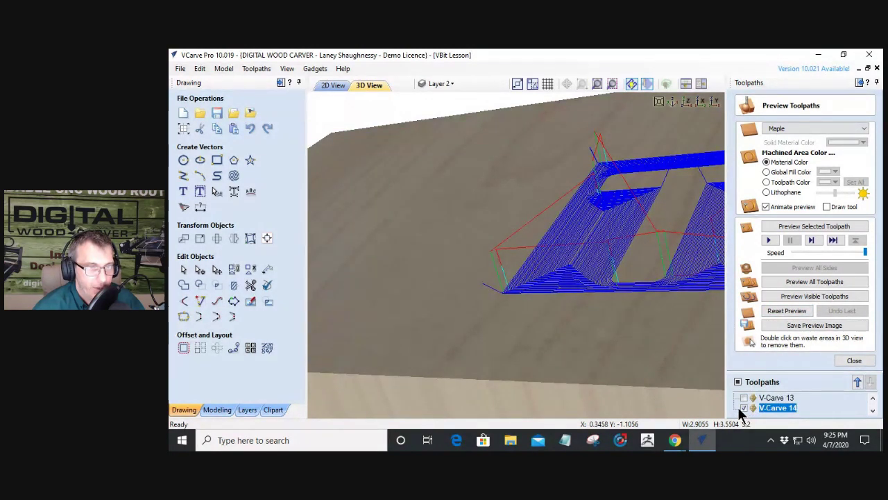
pyautogui.click(744, 398)
pyautogui.click(793, 298)
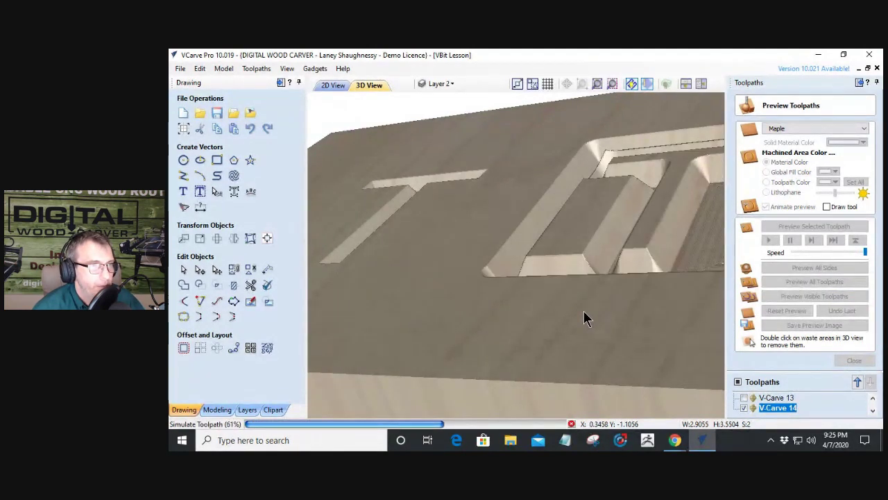
pyautogui.moveTo(648, 315); pyautogui.dragTo(529, 309)
pyautogui.scroll(5, 532, 252)
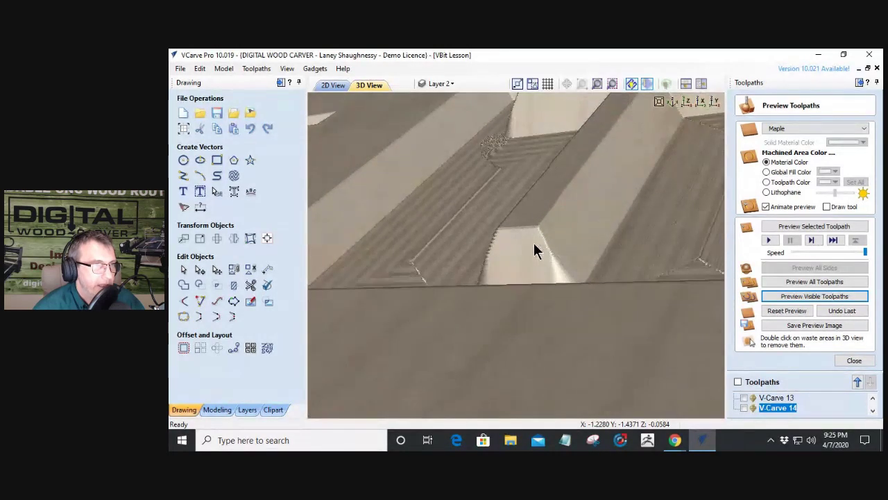
pyautogui.moveTo(575, 296); pyautogui.dragTo(646, 266)
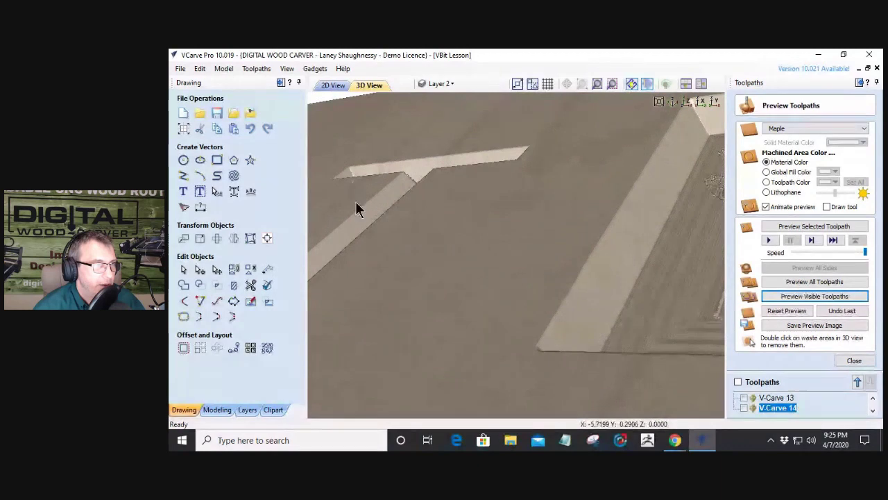
pyautogui.moveTo(457, 272); pyautogui.dragTo(337, 108)
# Step: Draw a 4.0 by 1.5 inch rectangle in the 2D view, in the empty area to the right of the enclosed T
pyautogui.click(333, 84)
pyautogui.scroll(-2, 499, 279)
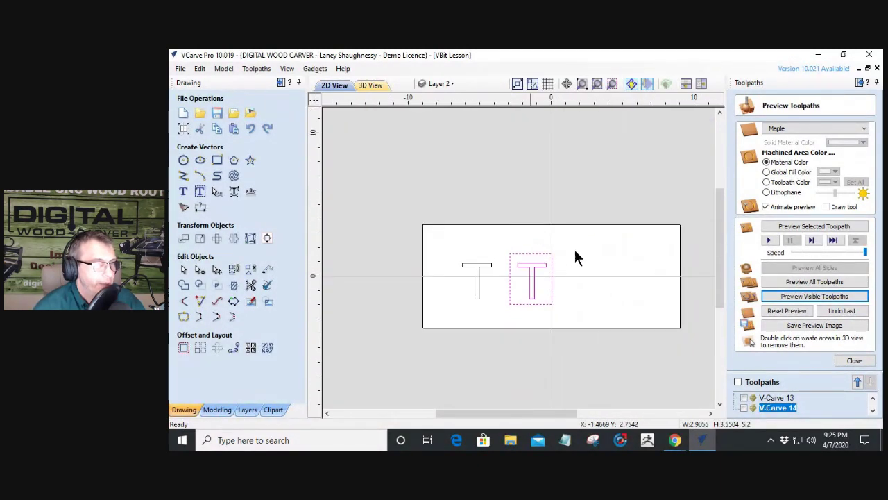
pyautogui.scroll(1, 645, 257)
pyautogui.scroll(2, 645, 258)
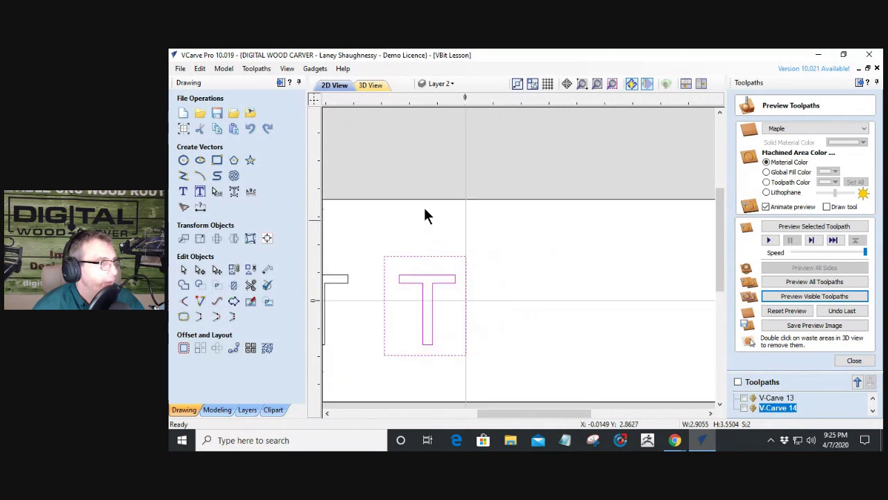
pyautogui.click(217, 160)
pyautogui.moveTo(568, 274); pyautogui.dragTo(679, 289)
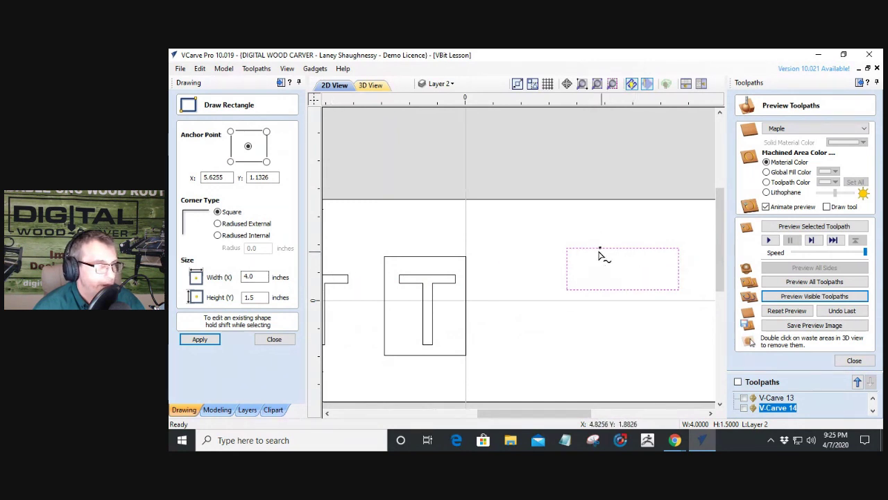
# Step: Draw a 2.4 by 0.8 inch rectangle inside the new block, with its upper side on the block's upper edge
pyautogui.moveTo(588, 249); pyautogui.dragTo(659, 269)
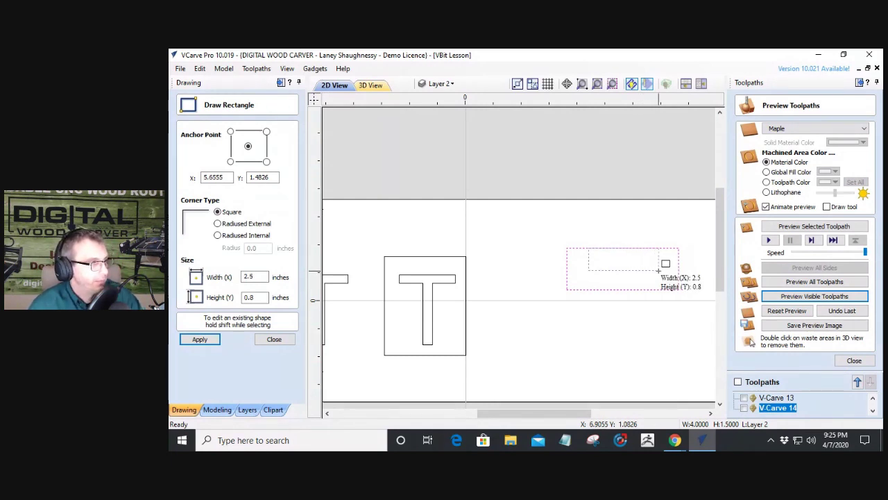
pyautogui.moveTo(659, 270); pyautogui.dragTo(655, 271)
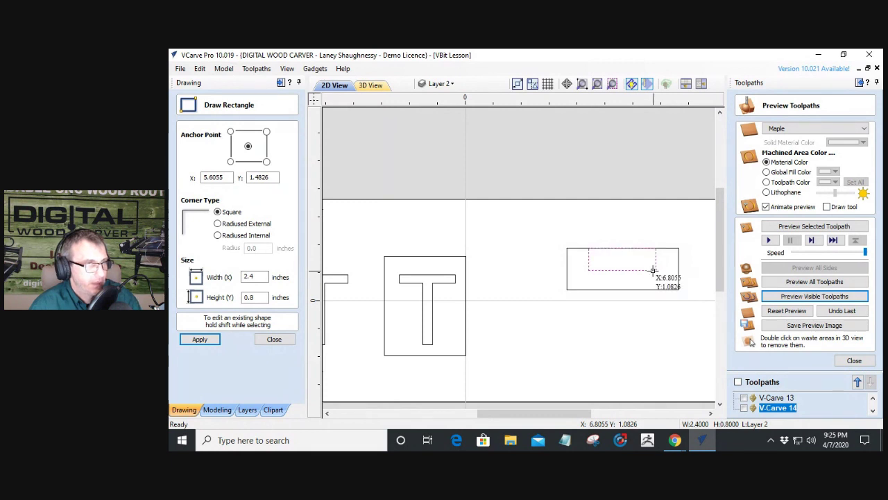
pyautogui.click(282, 342)
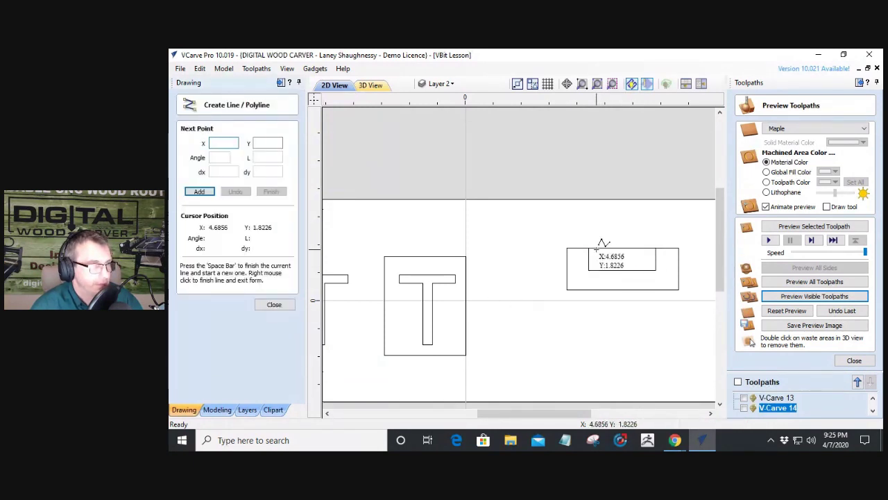
# Step: Draw a 60-degree V polyline from the inner rectangle's upper-left corner down to its lower edge and back up to its upper edge
pyautogui.scroll(2, 601, 241)
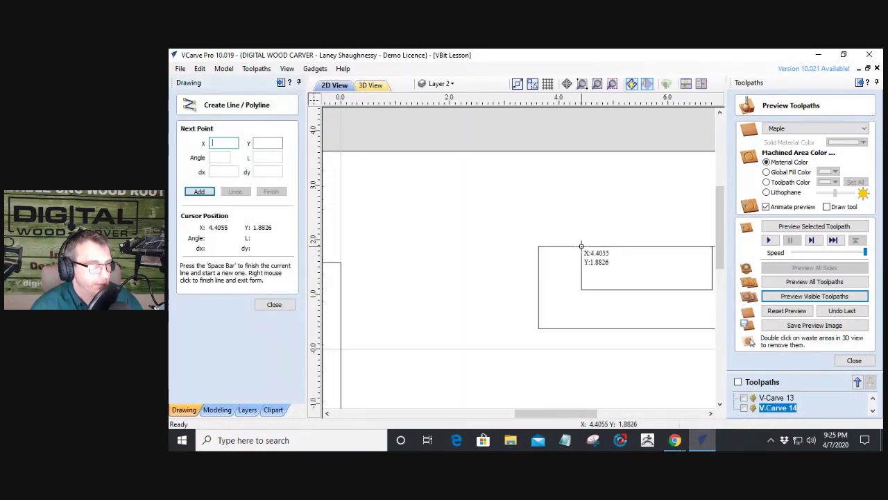
pyautogui.click(581, 246)
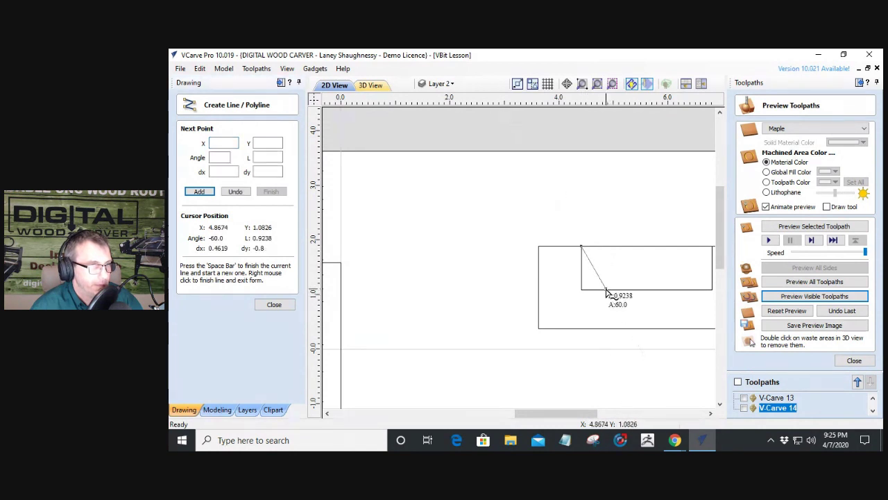
pyautogui.click(606, 288)
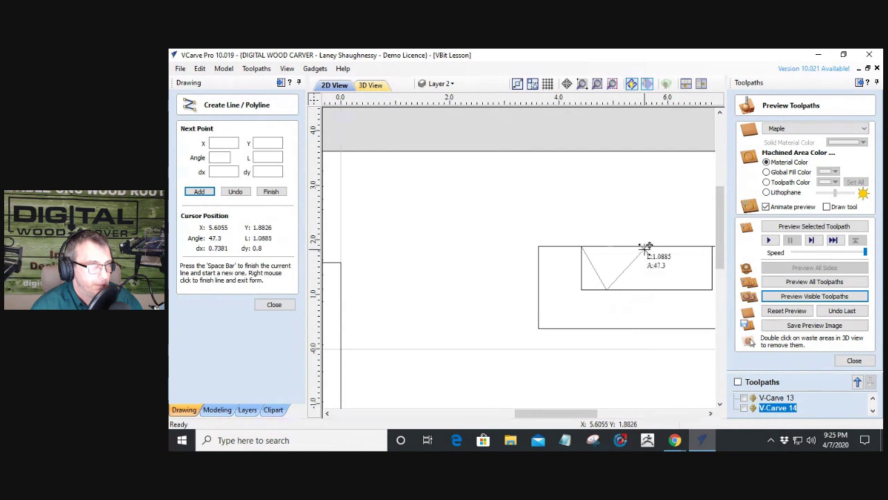
pyautogui.click(631, 246)
pyautogui.press('space')
pyautogui.click(286, 303)
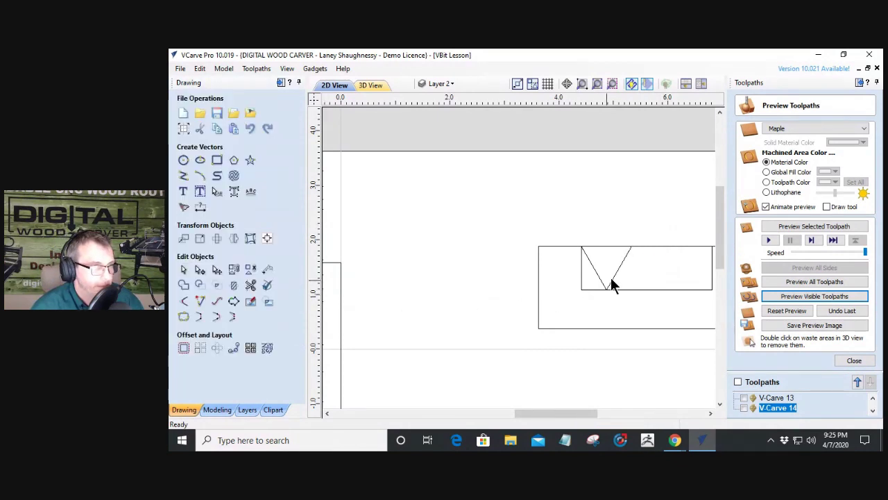
# Step: Move the V profile so its tip sits exactly on the inner rectangle's lower-left corner
pyautogui.click(602, 282)
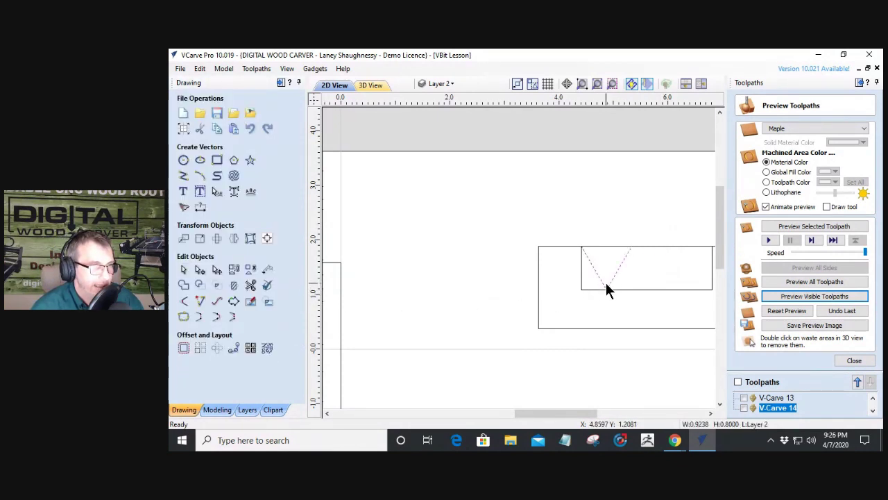
pyautogui.click(605, 285)
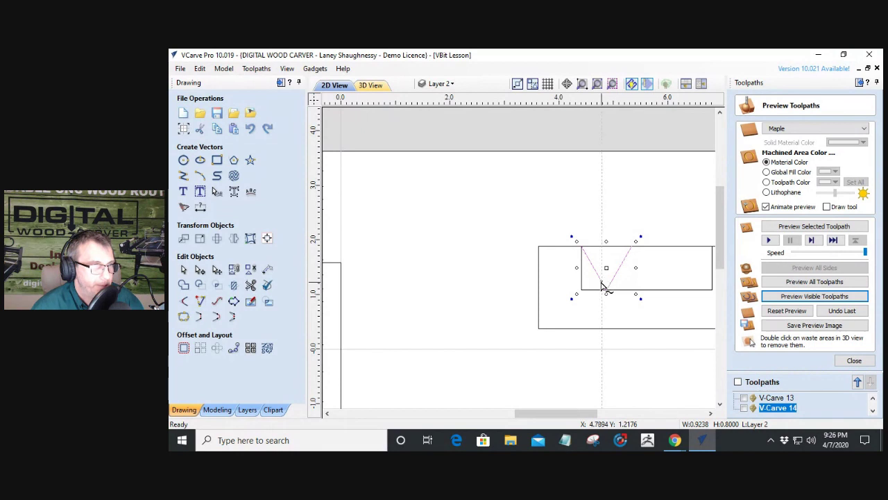
pyautogui.moveTo(602, 284); pyautogui.dragTo(576, 284)
pyautogui.scroll(2, 575, 310)
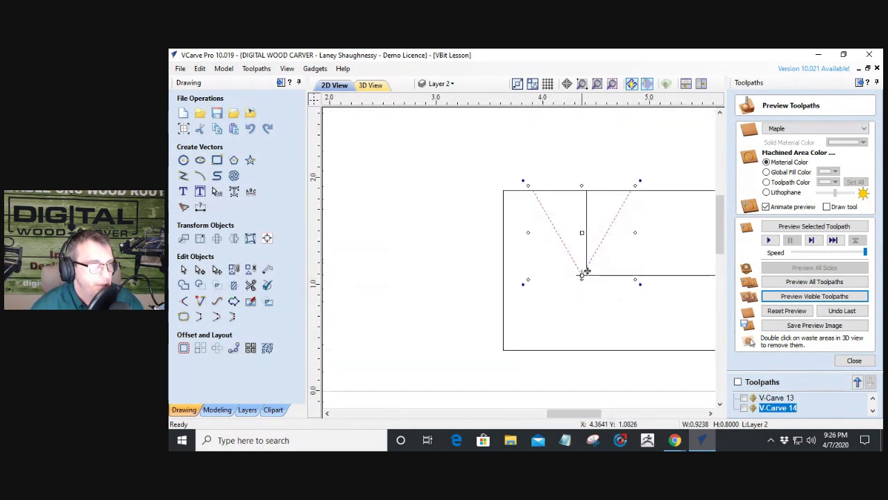
pyautogui.moveTo(583, 273); pyautogui.dragTo(587, 275)
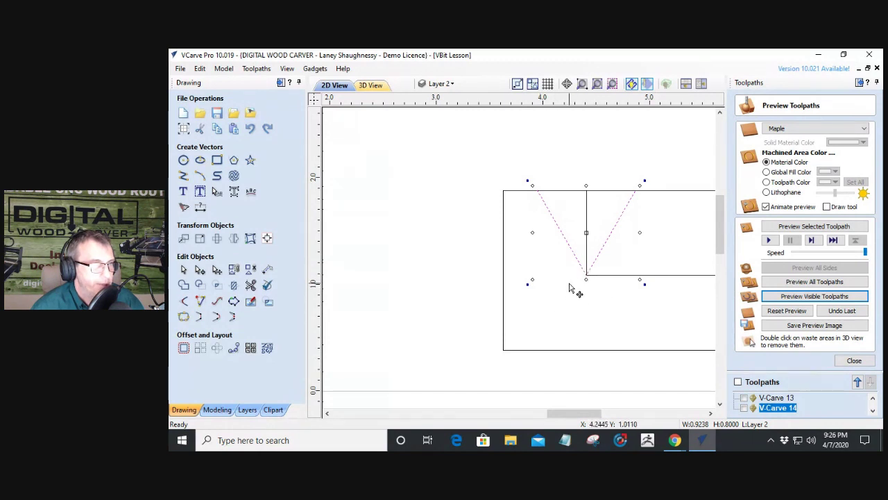
# Step: Move the V profile along the inner rectangle so its upper-left end meets the rectangle's upper-left corner
pyautogui.moveTo(586, 273); pyautogui.dragTo(635, 276)
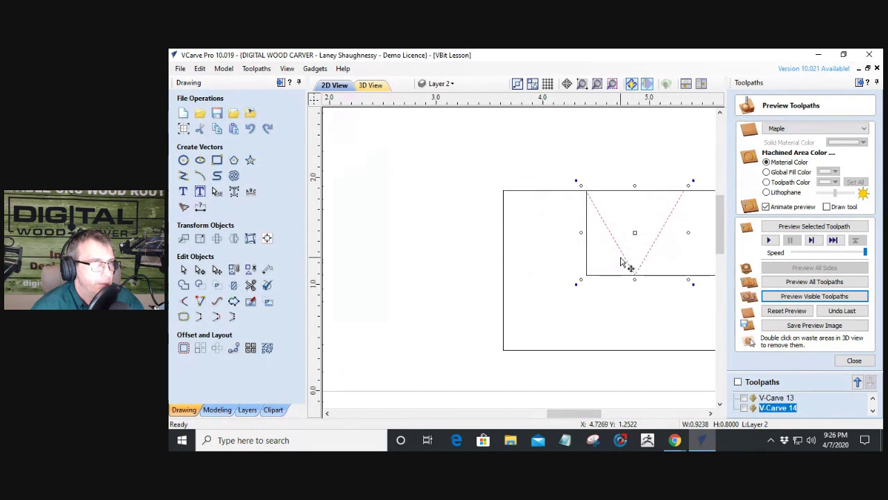
pyautogui.scroll(-2, 546, 281)
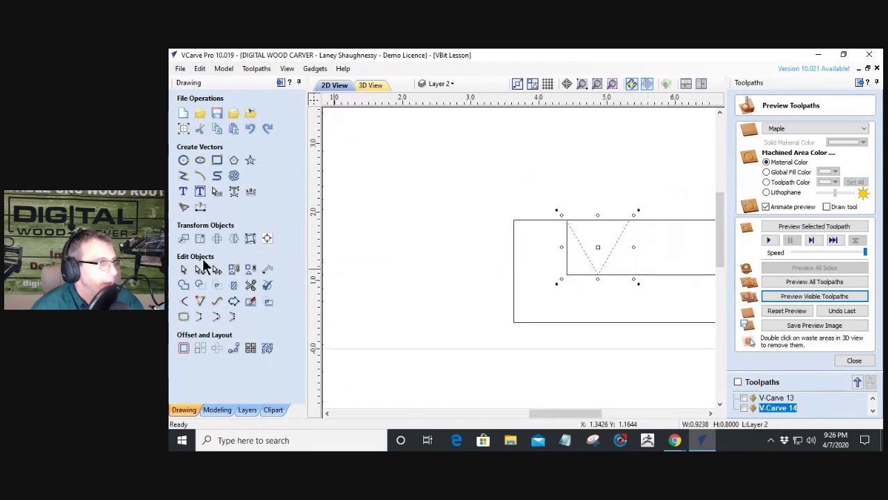
# Step: Try to trim the inner rectangle's lower-left corner outside the V's outer sloped side
pyautogui.click(250, 285)
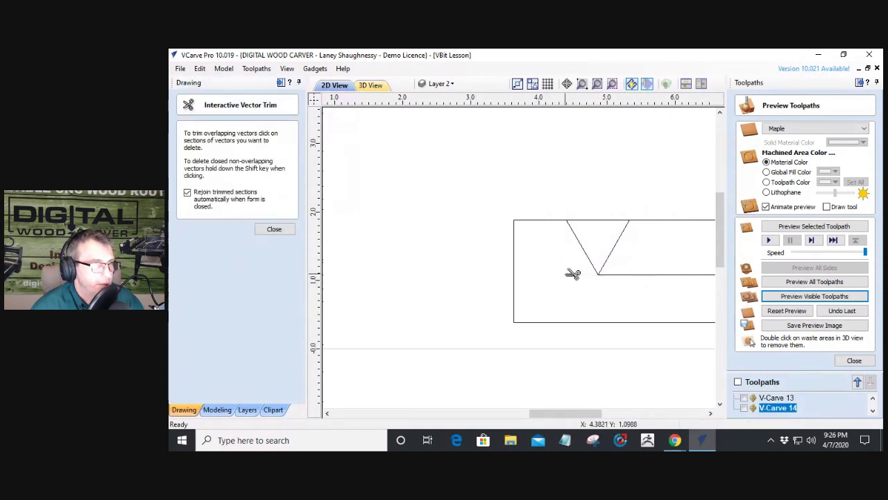
pyautogui.scroll(-1, 505, 278)
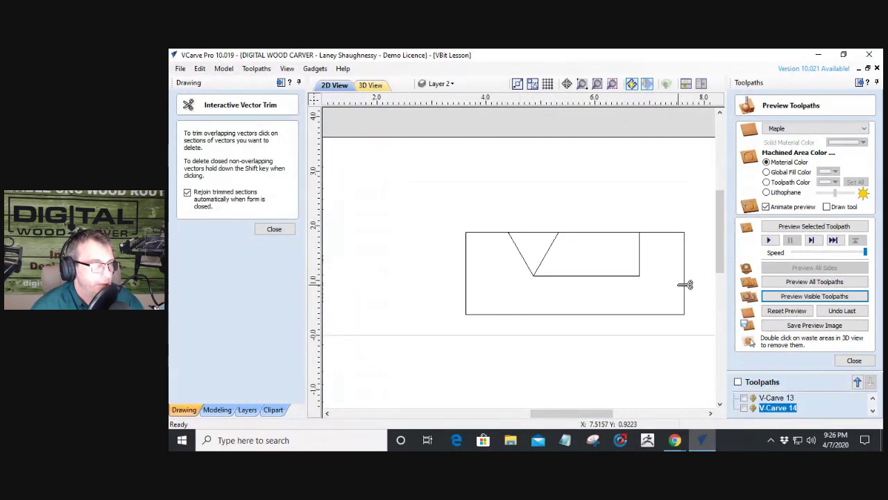
pyautogui.click(256, 232)
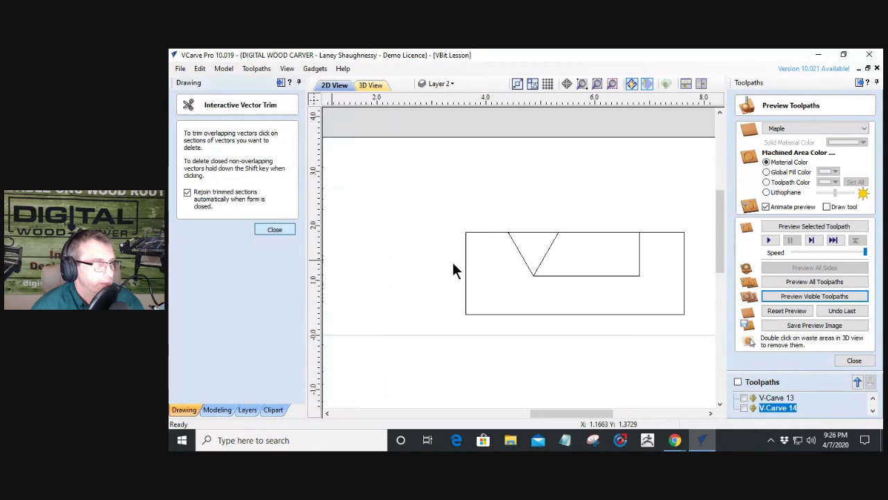
# Step: Copy the V profile to the inner rectangle's right end, with its upper-right end on the rectangle's upper-right corner
pyautogui.click(528, 265)
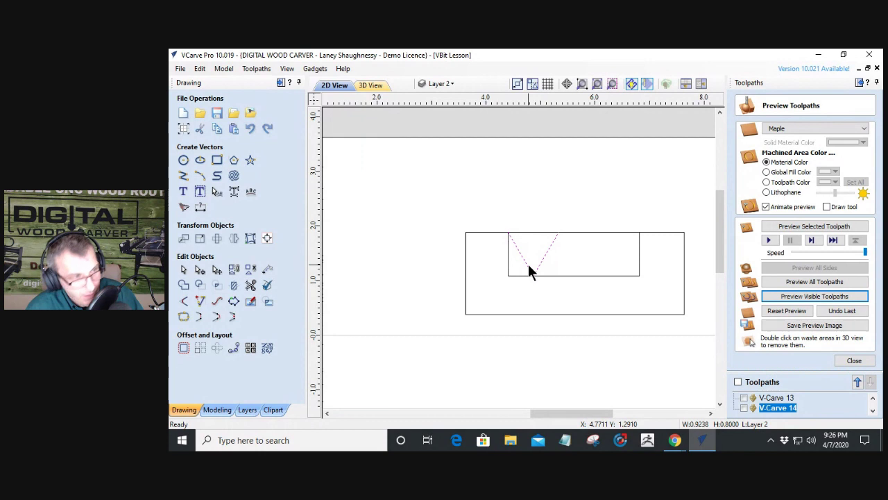
pyautogui.moveTo(528, 265); pyautogui.dragTo(609, 266)
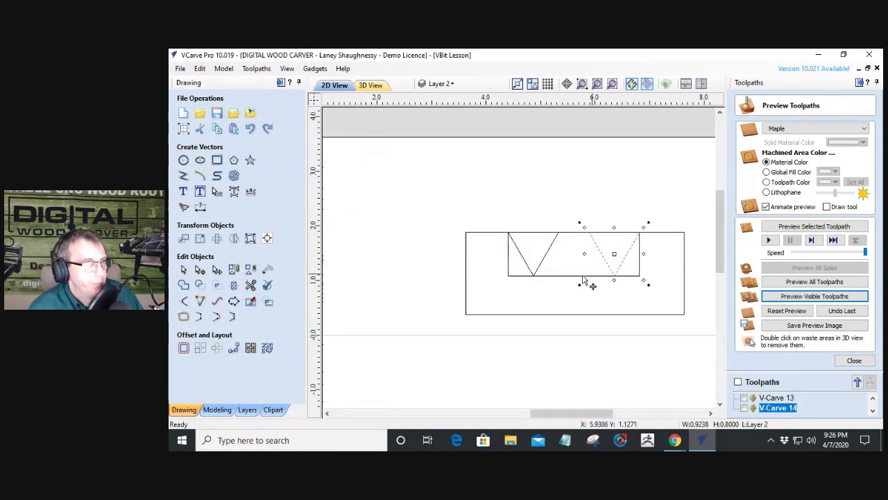
# Step: Trim the inner rectangle's two lower corners and the inner sides of both Vs, leaving a trapezoid with sloped ends
pyautogui.click(250, 284)
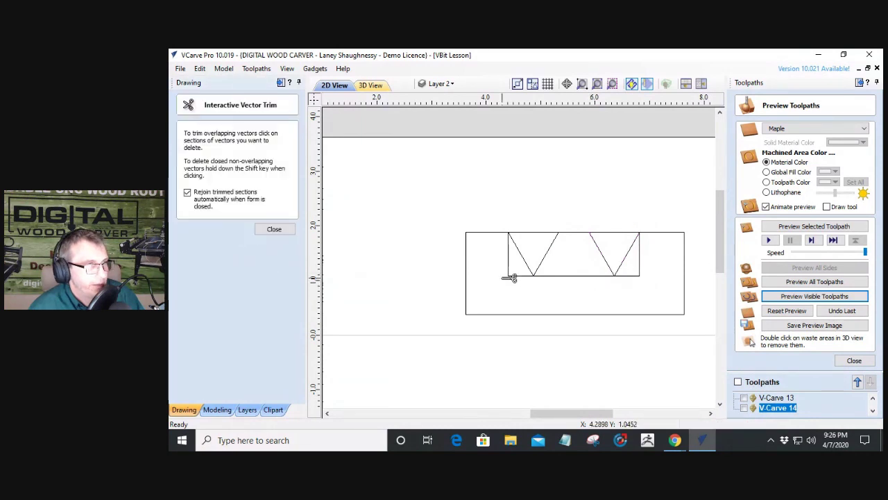
pyautogui.click(517, 276)
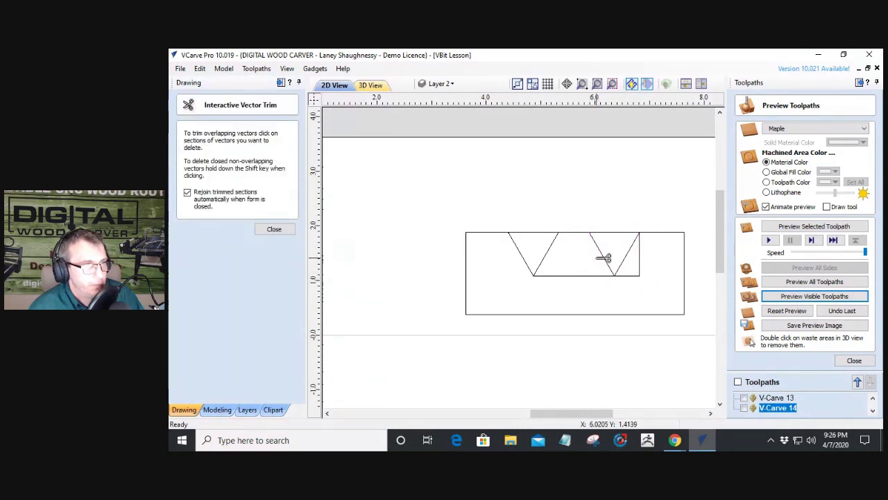
pyautogui.click(554, 251)
pyautogui.click(639, 267)
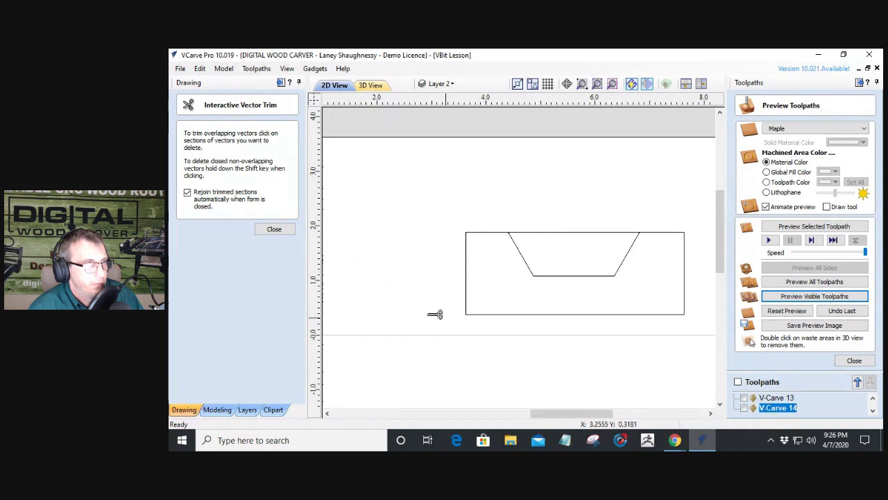
pyautogui.click(275, 229)
# Step: Trim away the upper edge between the sloped sides to open the trapezoid as a pocket in the block
pyautogui.click(587, 234)
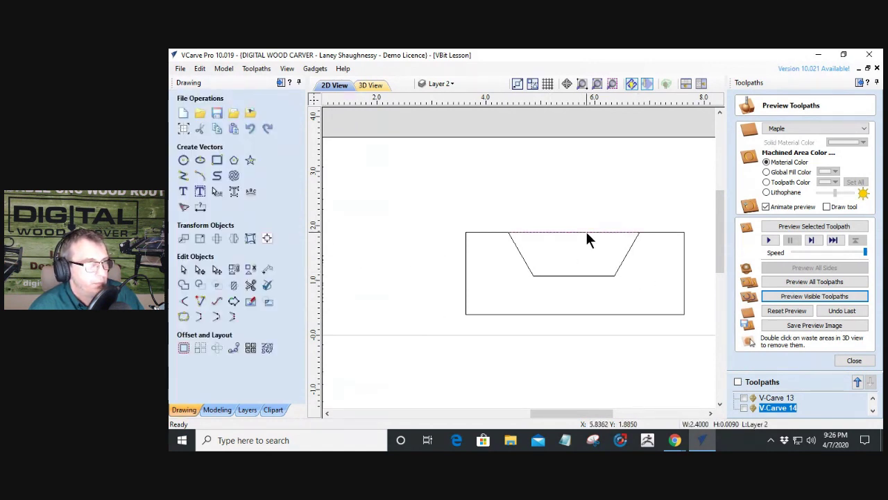
pyautogui.click(250, 284)
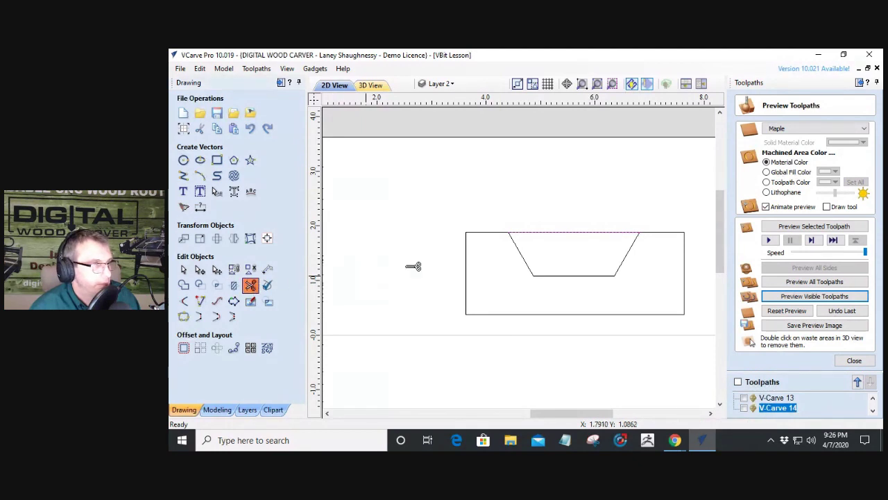
pyautogui.click(560, 233)
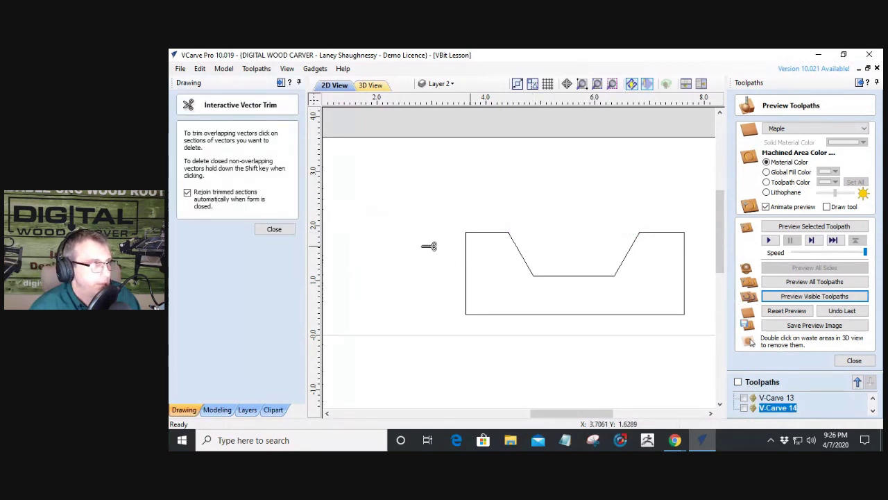
pyautogui.click(266, 231)
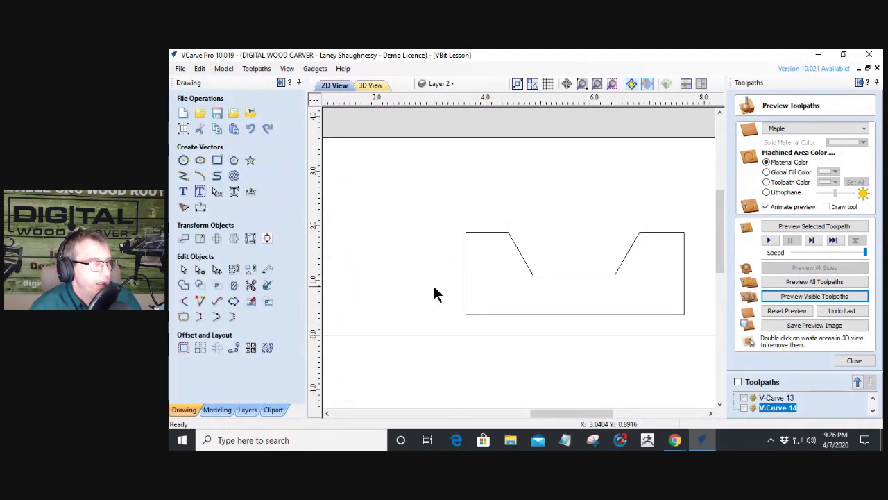
pyautogui.click(525, 264)
pyautogui.scroll(2, 649, 278)
pyautogui.scroll(-1, 650, 277)
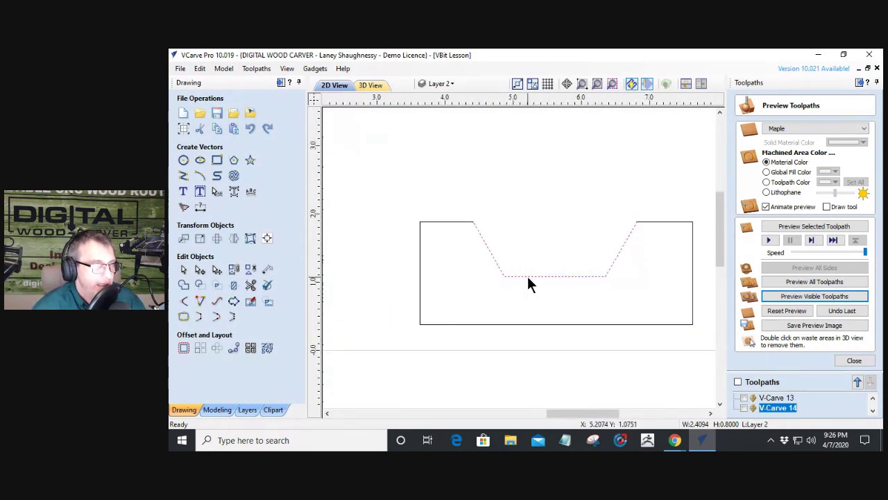
pyautogui.scroll(1, 506, 286)
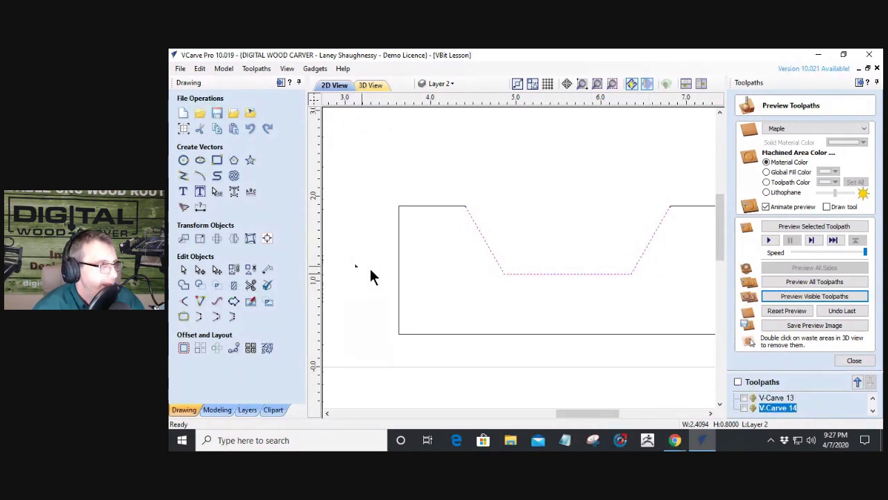
pyautogui.click(217, 159)
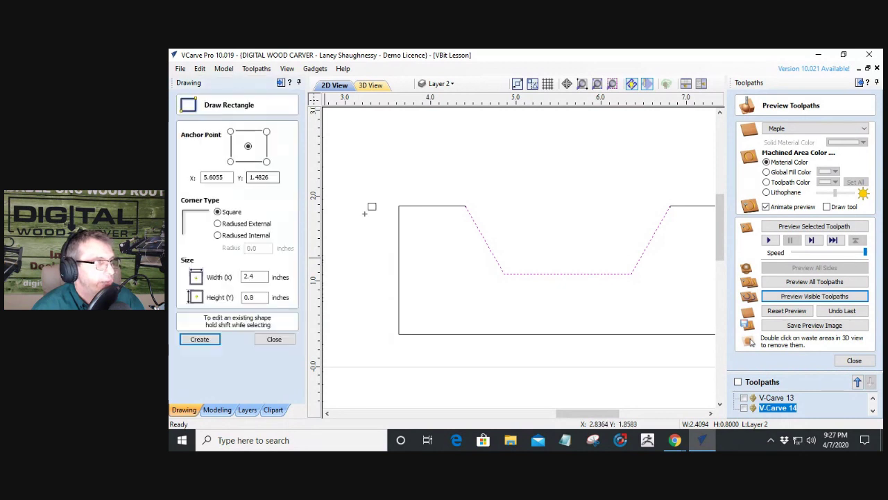
pyautogui.press('Escape')
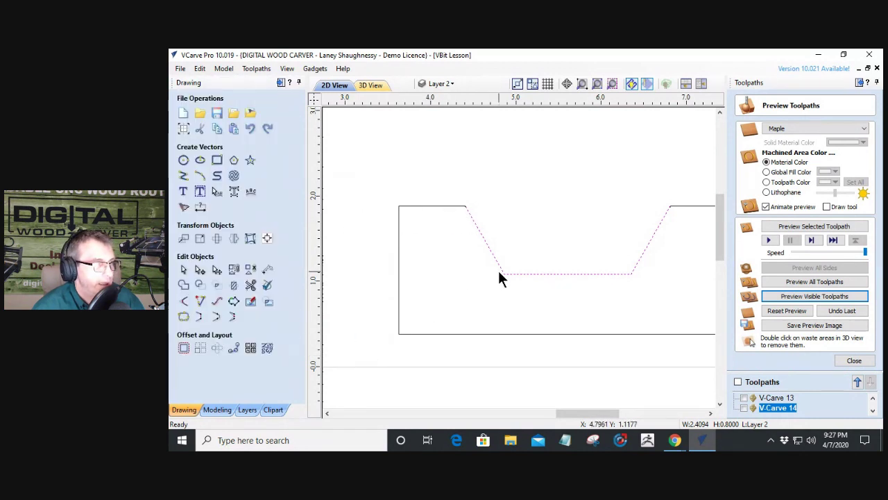
pyautogui.click(503, 271)
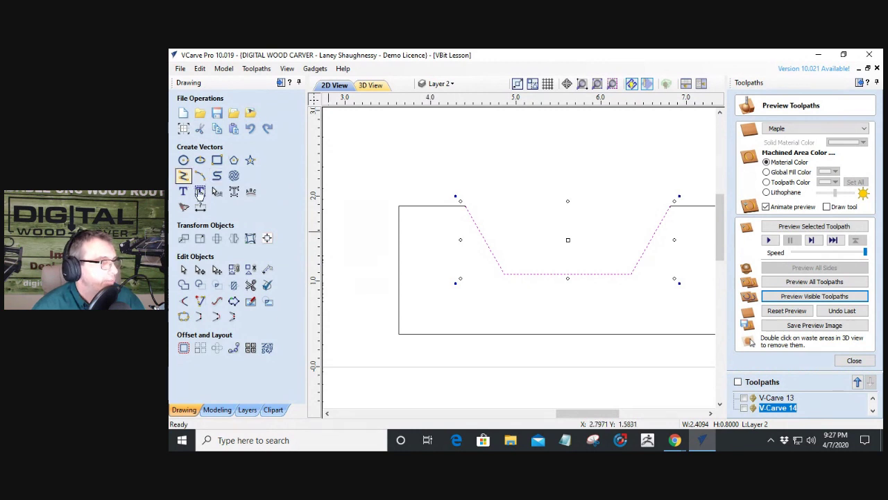
# Step: Draw a 4.0 by 0.9 inch rectangle directly above the pocketed block, resting on its upper edge at full width
pyautogui.click(217, 159)
pyautogui.scroll(-2, 397, 206)
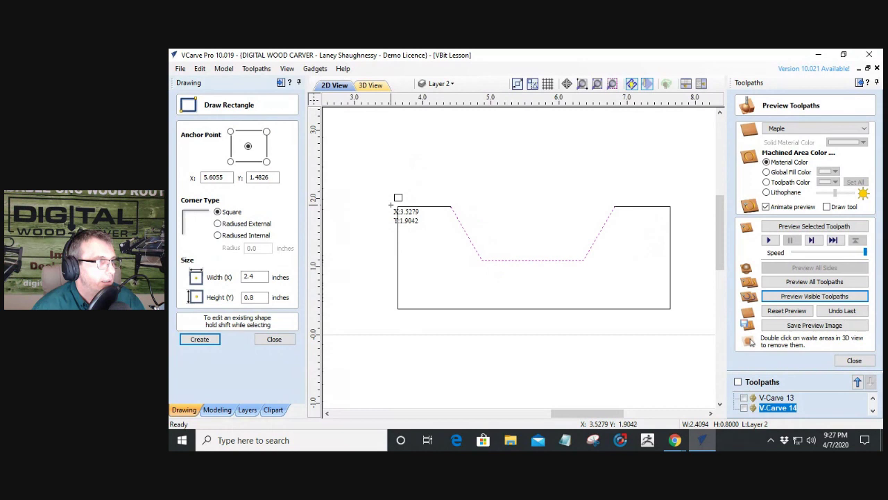
pyautogui.moveTo(407, 163); pyautogui.dragTo(613, 156)
pyautogui.scroll(2, 521, 208)
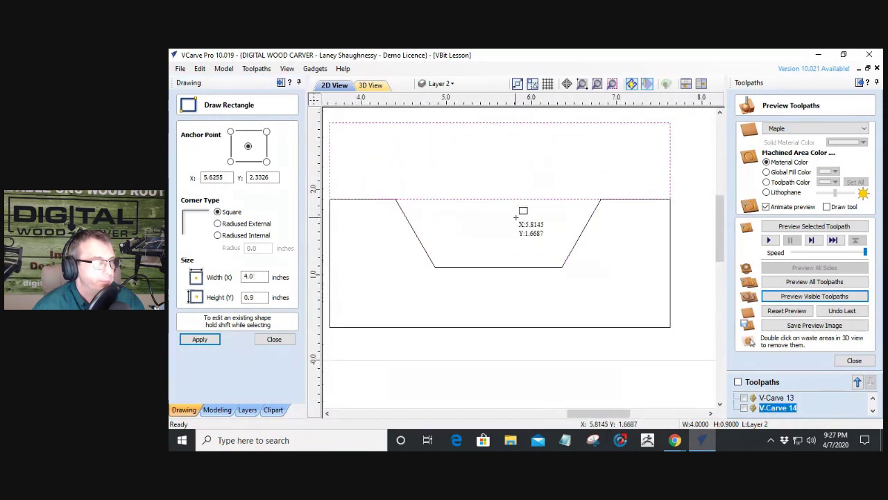
pyautogui.click(280, 339)
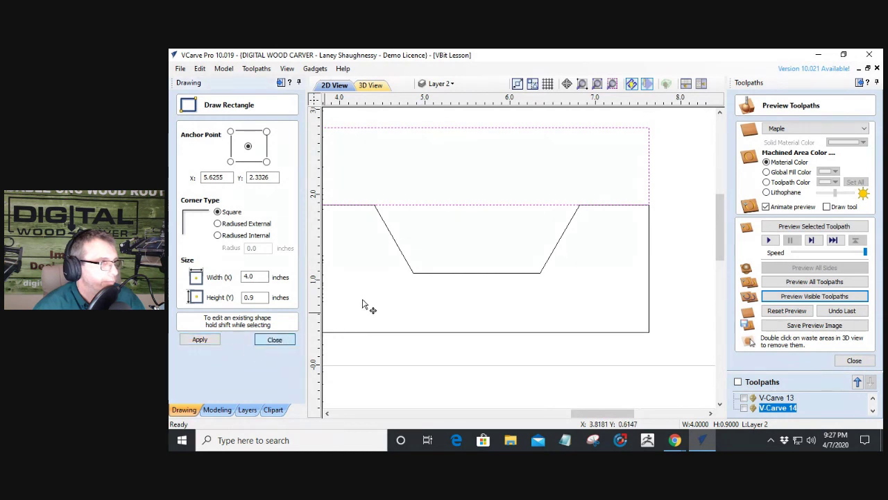
# Step: Nudge the new upper rectangle straight up, leaving a gap of about 0.26 inch above the pocketed block
pyautogui.scroll(-2, 447, 236)
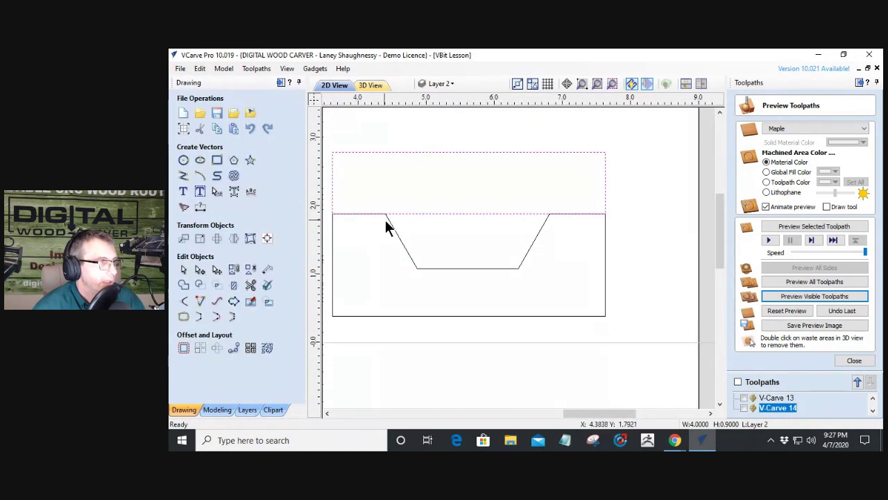
pyautogui.scroll(1, 377, 215)
pyautogui.scroll(-1, 377, 215)
pyautogui.click(445, 213)
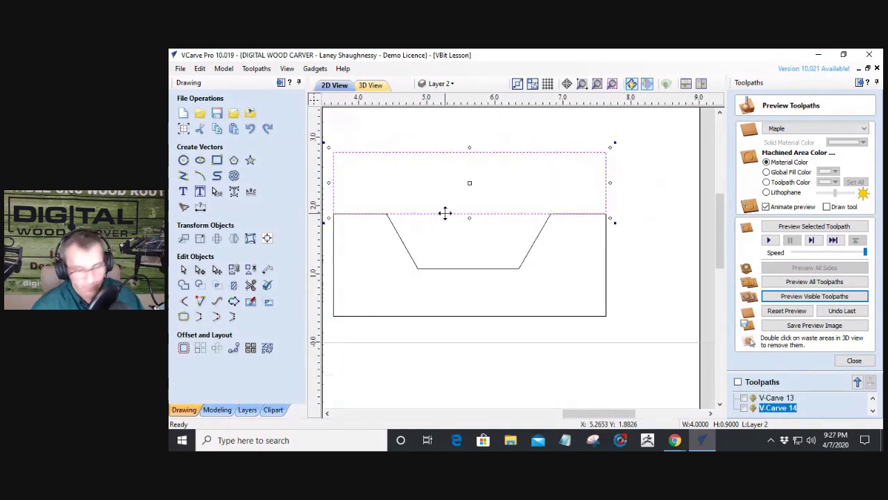
pyautogui.press('Up')
pyautogui.press('Up')
pyautogui.press('Up')
pyautogui.press('Up')
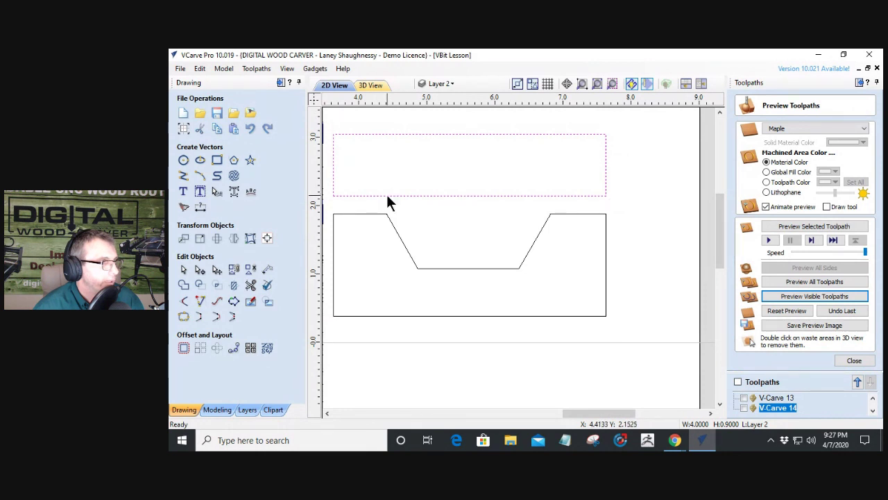
pyautogui.click(183, 176)
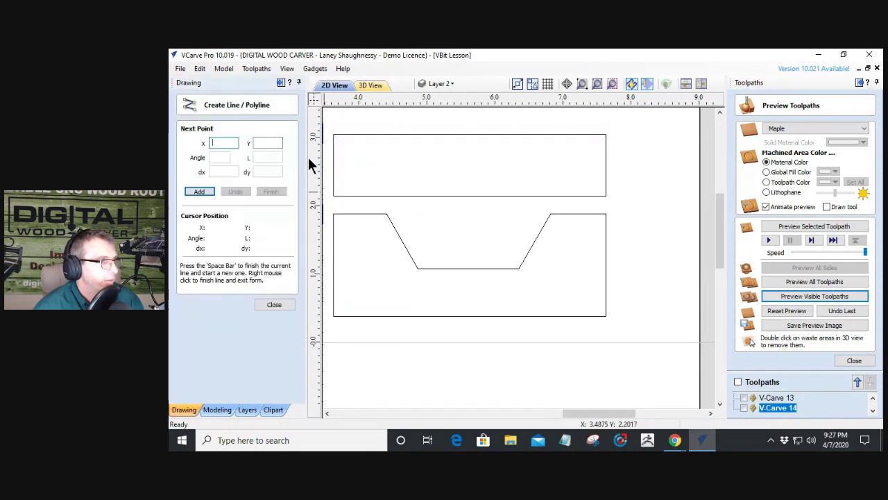
pyautogui.click(386, 198)
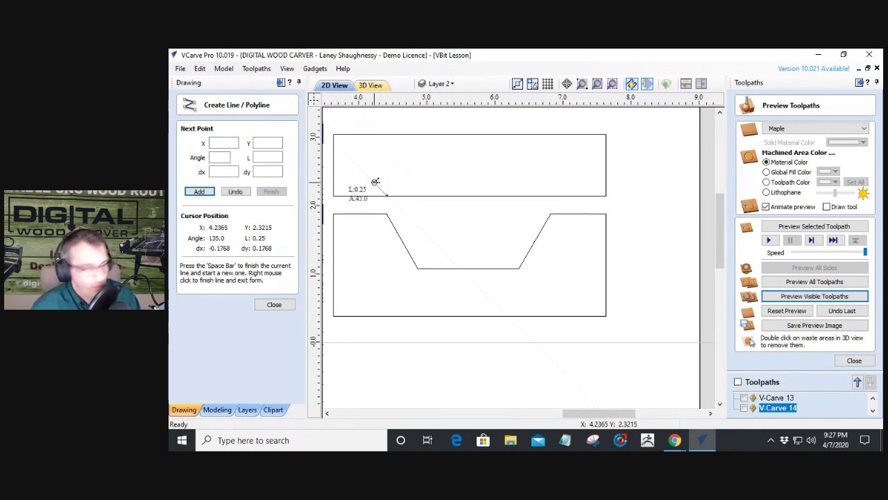
pyautogui.rightClick(376, 186)
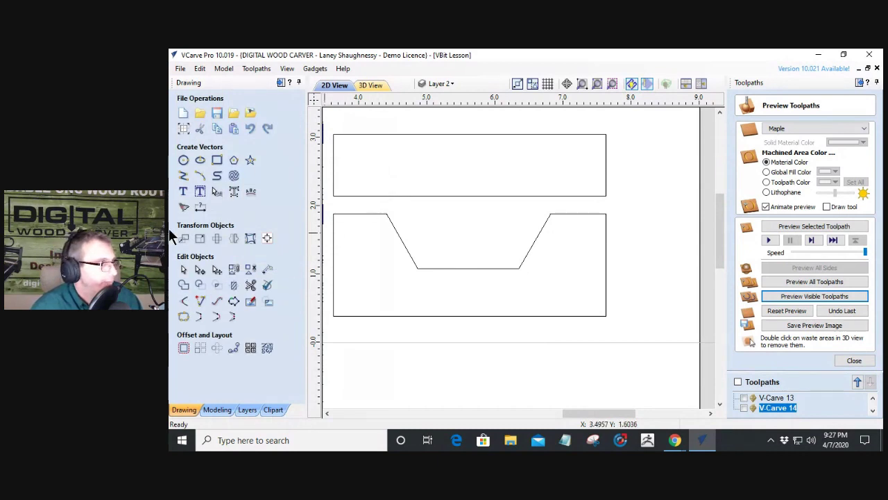
# Step: Draw a tapered plug profile in the upper rectangle with a base about 2.38 inches wide and sloping sides about 0.8 inches long
pyautogui.press('space')
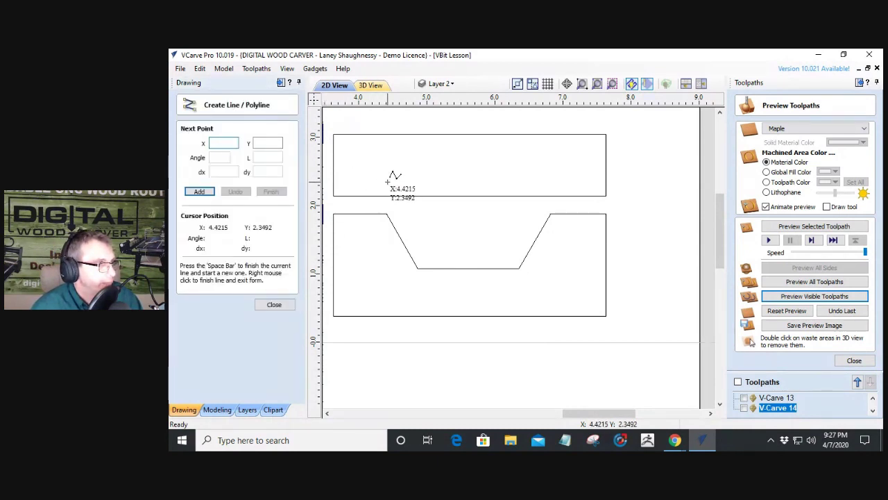
pyautogui.click(388, 182)
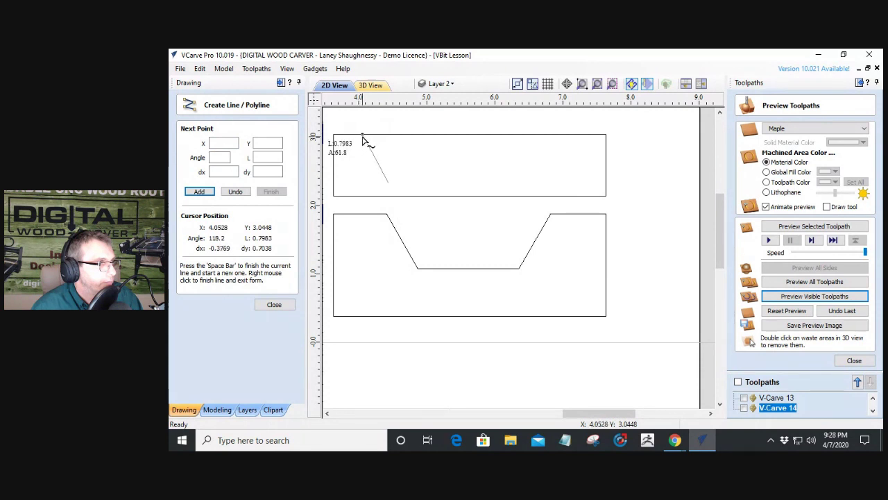
pyautogui.click(361, 136)
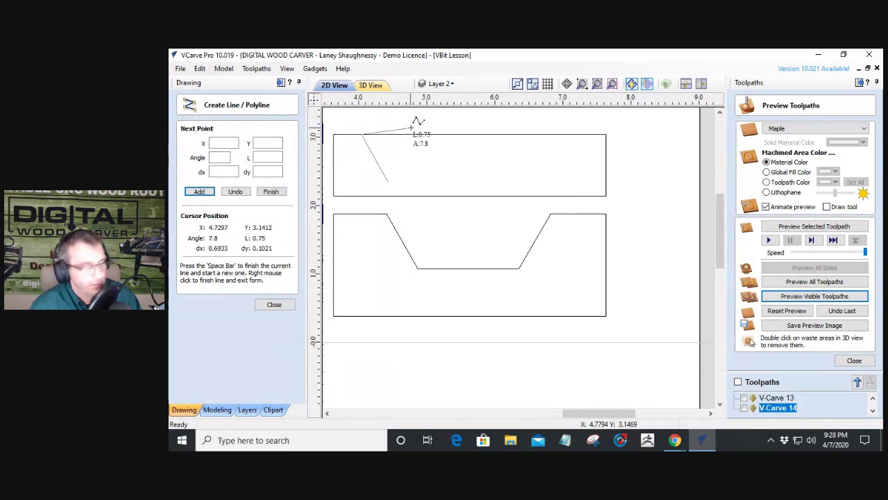
pyautogui.click(388, 182)
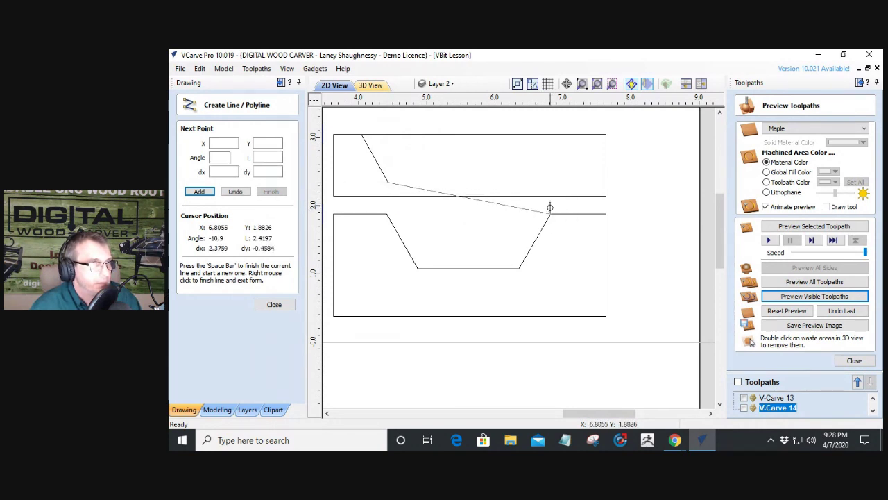
pyautogui.click(550, 182)
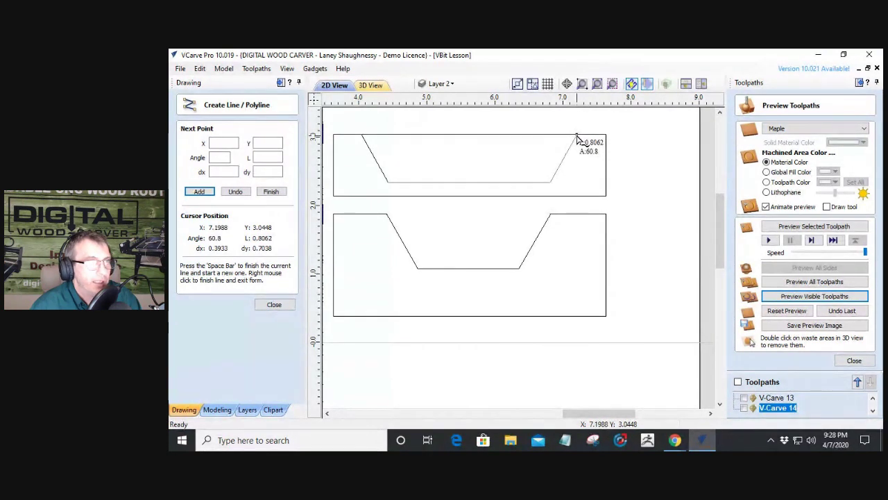
pyautogui.click(577, 136)
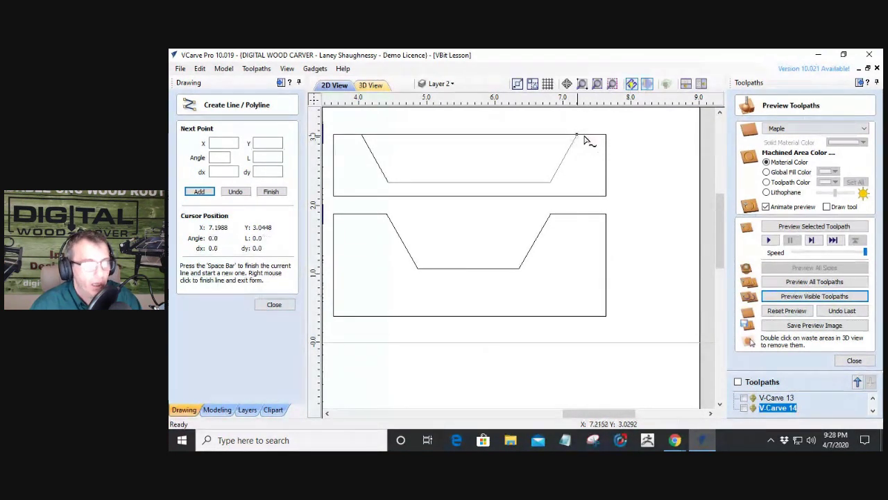
pyautogui.press('space')
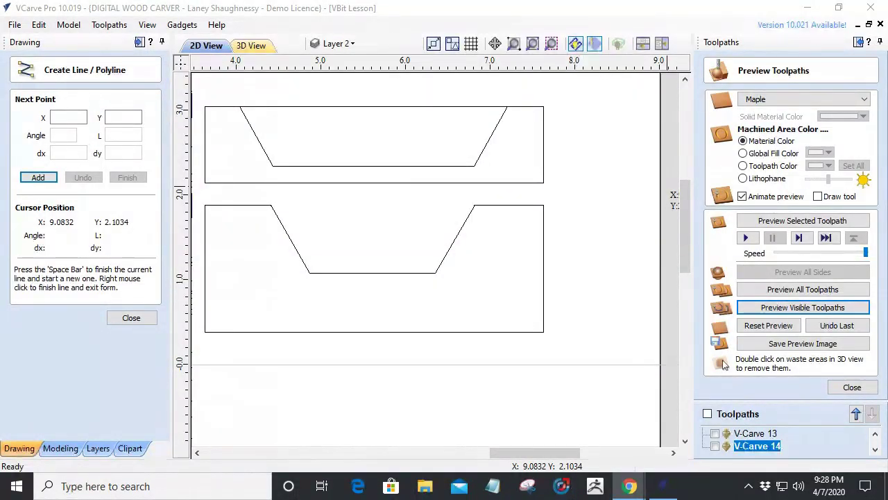
pyautogui.click(132, 317)
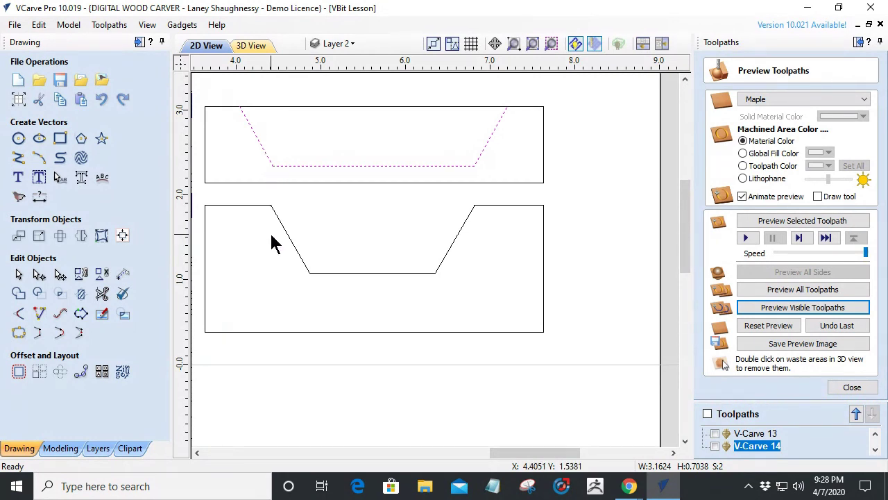
# Step: Trim away the upper rectangle's sections outside the tapered profile, leaving a closed trapezoid
pyautogui.click(101, 293)
pyautogui.click(234, 110)
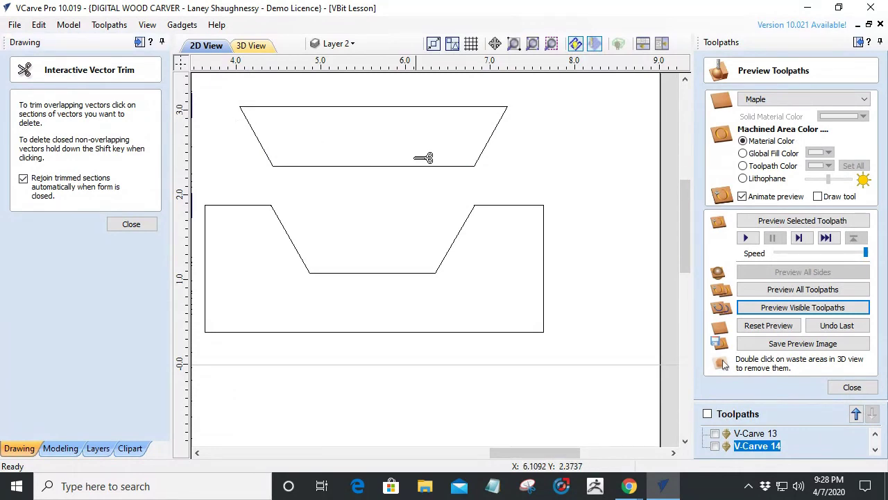
pyautogui.click(131, 223)
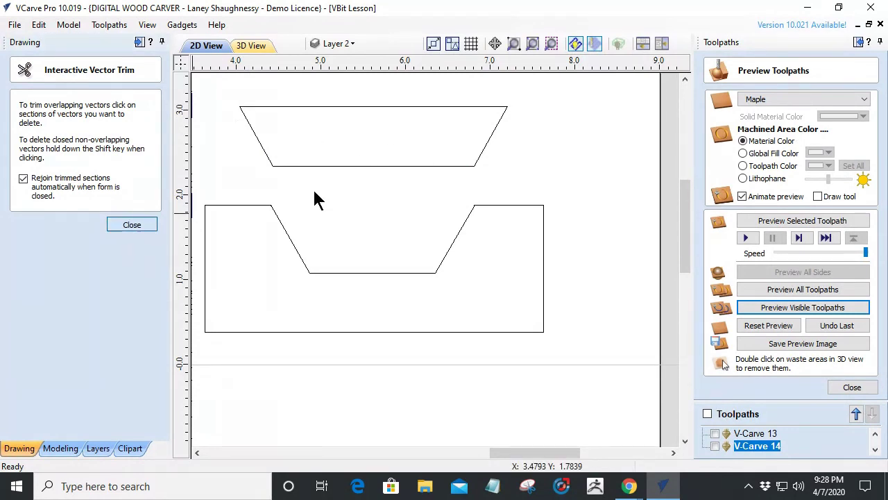
# Step: Lower the trapezoid into the mouth of the lower block's tapered recess and narrow it to about 3.02 inches wide
pyautogui.click(400, 164)
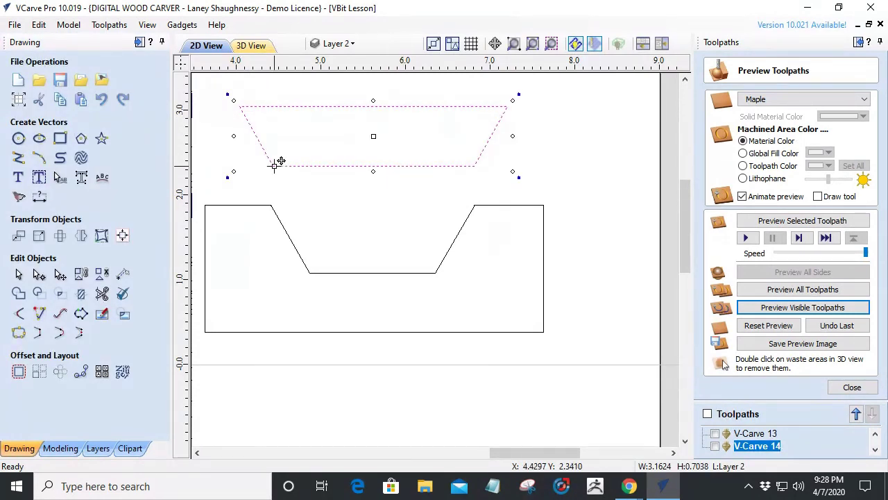
pyautogui.moveTo(278, 184); pyautogui.dragTo(281, 214)
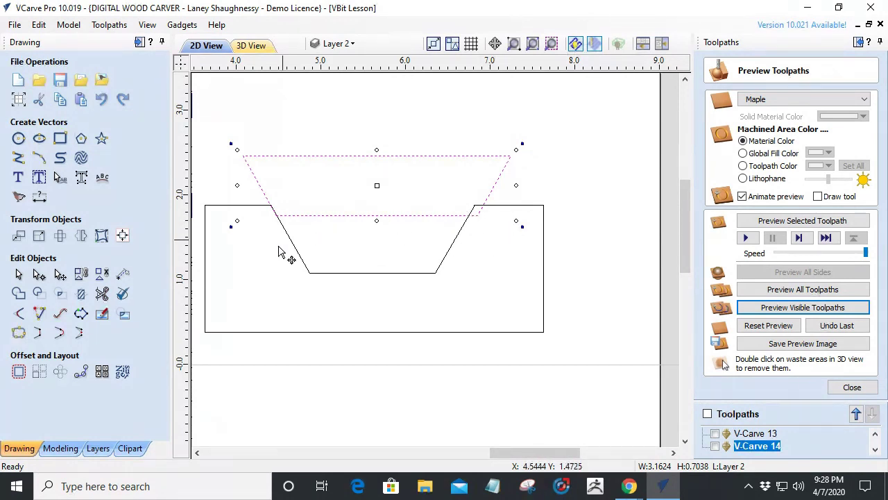
pyautogui.moveTo(515, 185); pyautogui.dragTo(499, 199)
pyautogui.moveTo(237, 185); pyautogui.dragTo(244, 188)
pyautogui.scroll(2, 370, 243)
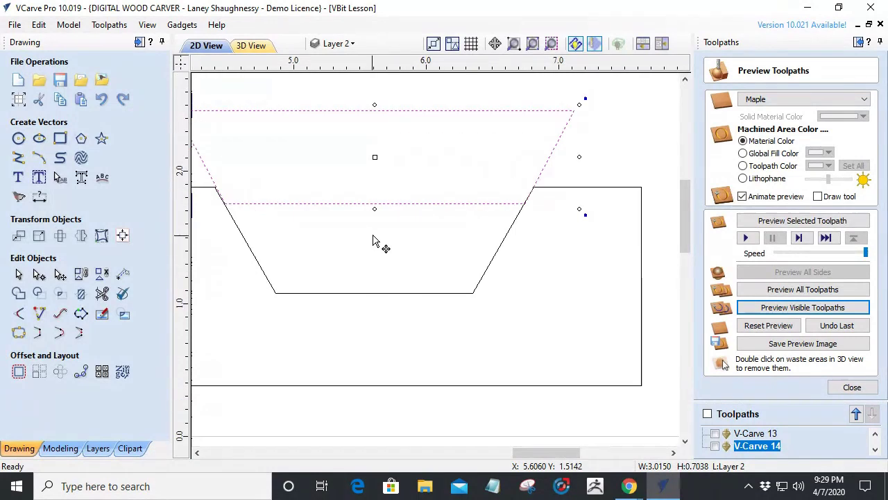
pyautogui.scroll(-2, 375, 180)
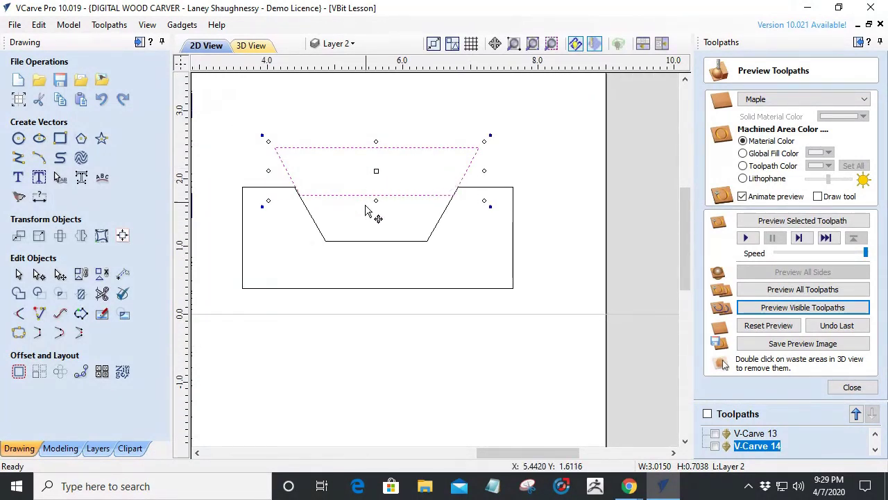
# Step: Narrow the trapezoid to about 2.83 inches wide and lower it further into the recess
pyautogui.moveTo(379, 195)
pyautogui.mouseDown()
pyautogui.moveTo(382, 177)
pyautogui.moveTo(381, 194)
pyautogui.mouseUp()
pyautogui.press('Escape')
pyautogui.click(382, 194)
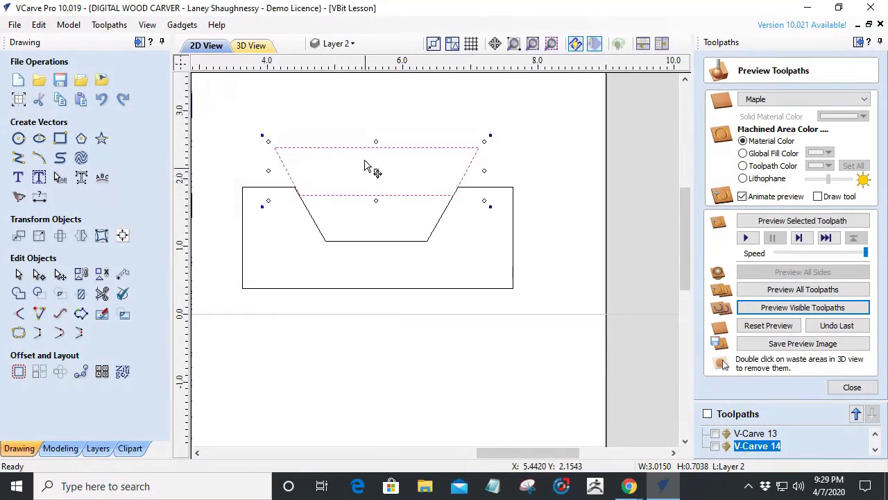
pyautogui.scroll(2, 358, 187)
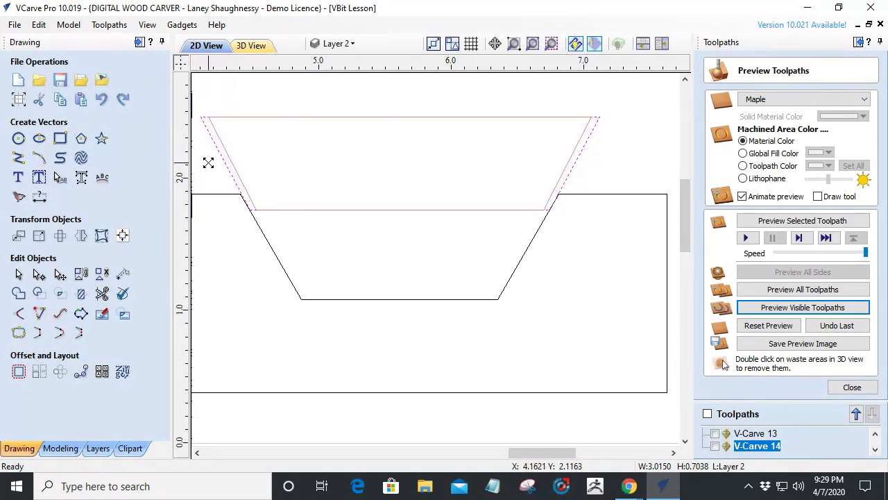
pyautogui.moveTo(212, 163); pyautogui.dragTo(213, 162)
pyautogui.moveTo(399, 209); pyautogui.dragTo(402, 225)
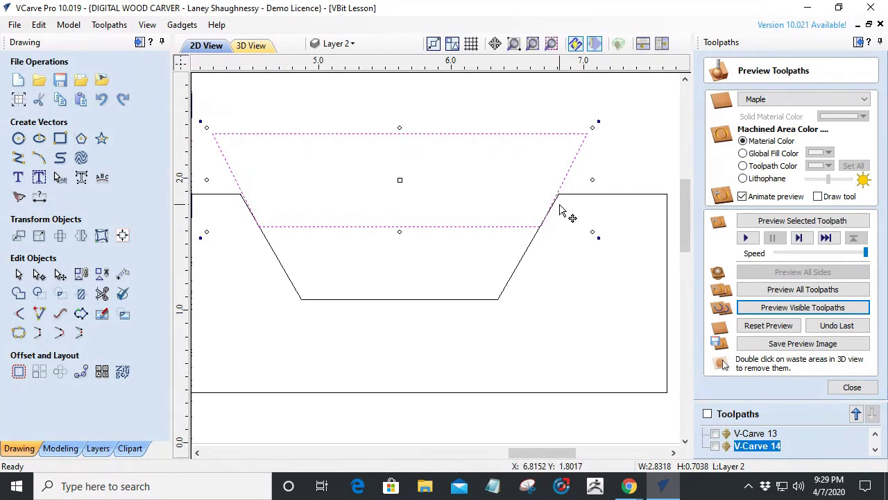
# Step: Delete the trapezoid and the lower block's recess profile
pyautogui.scroll(-2, 560, 236)
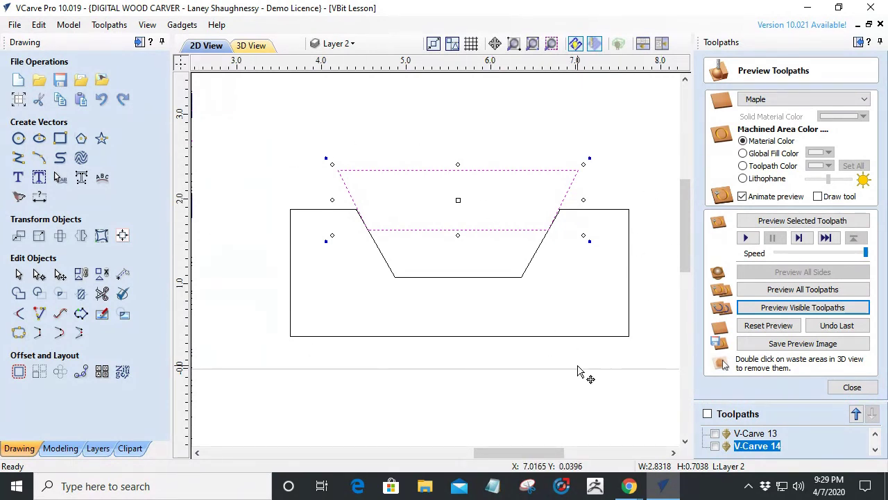
pyautogui.moveTo(575, 345); pyautogui.dragTo(295, 137)
pyautogui.press('Delete')
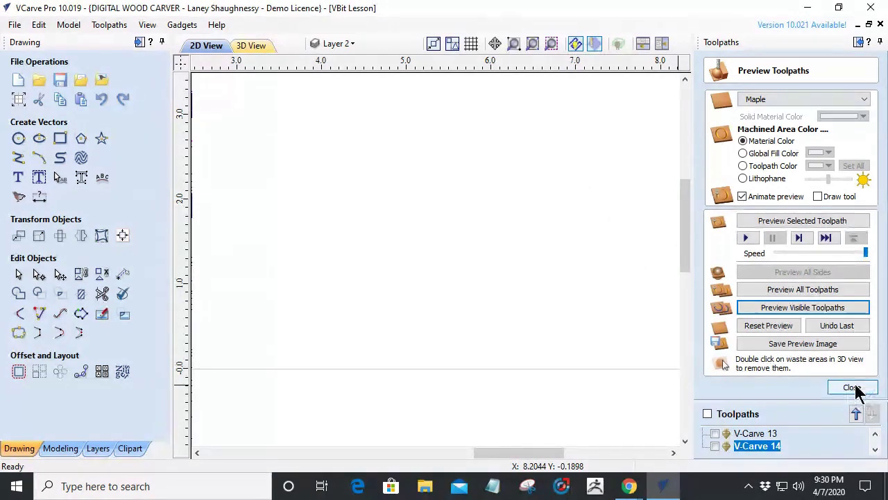
# Step: Calculate a V-Carve toolpath for the unframed T with a start depth of 0 and a flat depth of 0.2 inches
pyautogui.scroll(-3, 464, 288)
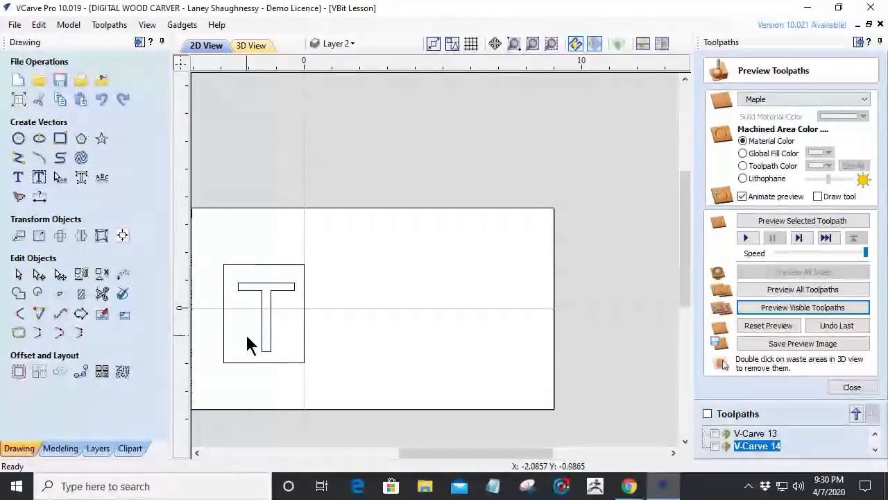
pyautogui.scroll(-2, 423, 364)
pyautogui.scroll(3, 267, 271)
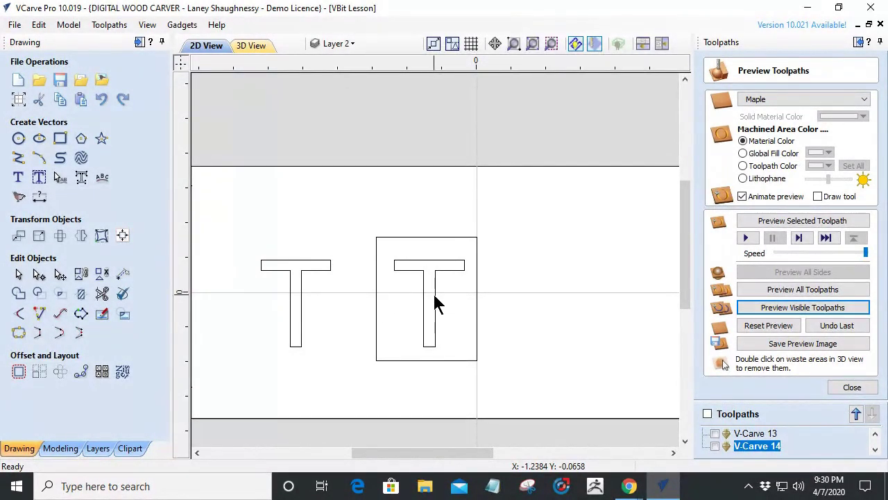
pyautogui.click(851, 387)
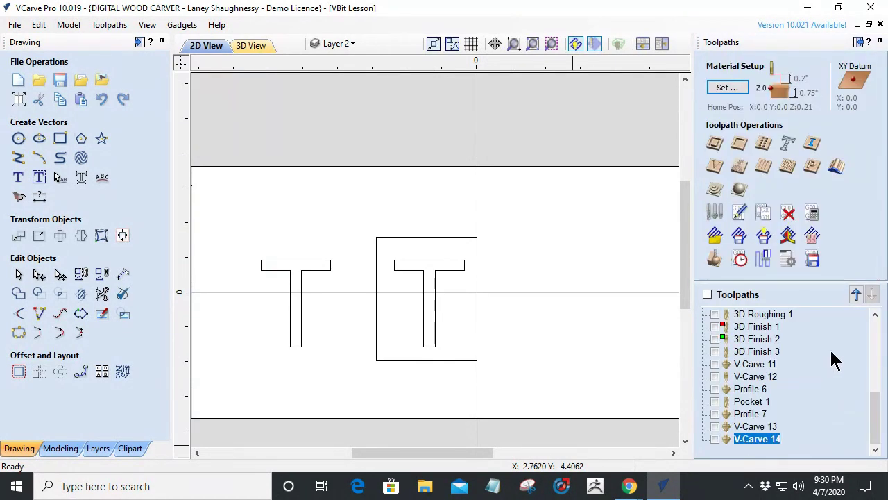
pyautogui.click(714, 166)
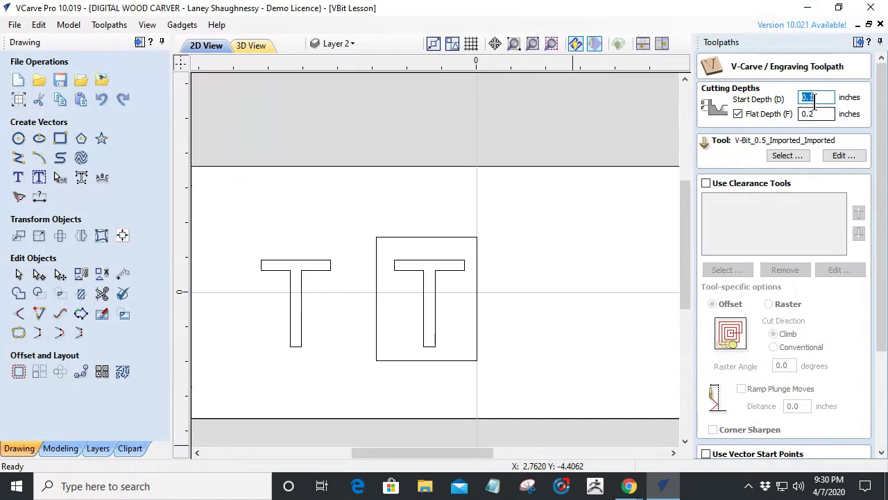
pyautogui.click(326, 275)
pyautogui.doubleClick(808, 113)
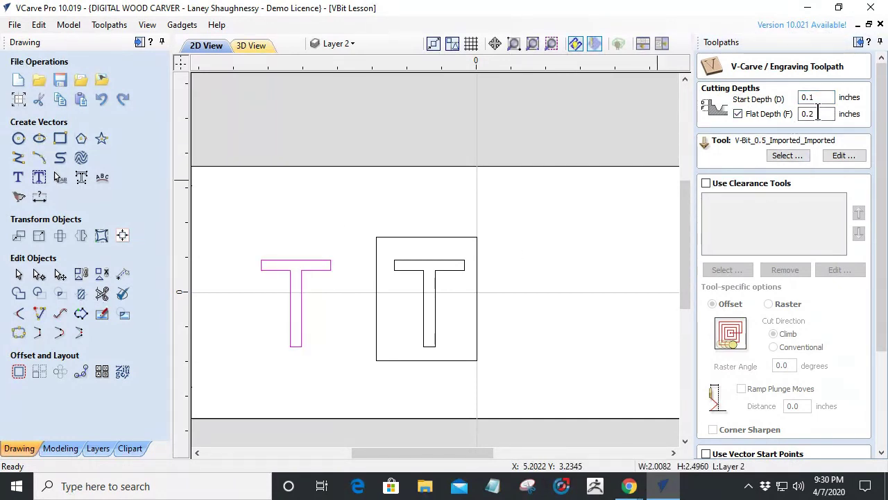
pyautogui.hotkey('shift', 'Tab')
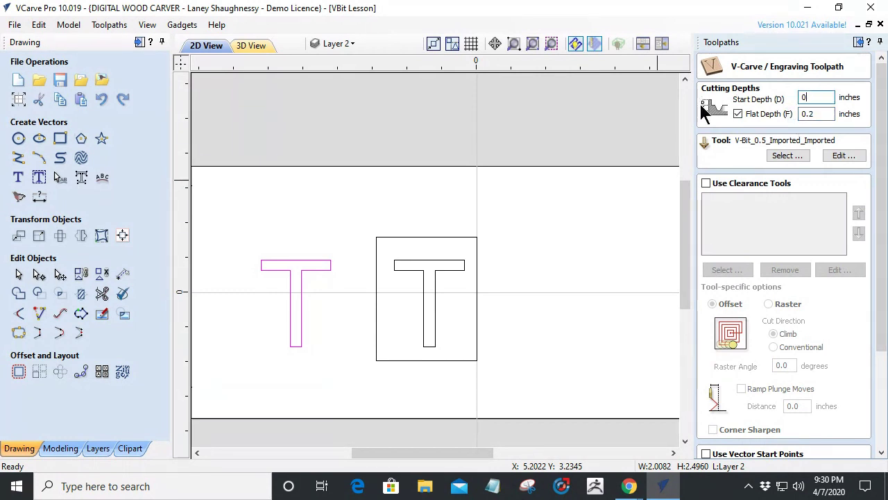
pyautogui.moveTo(804, 114); pyautogui.dragTo(821, 114)
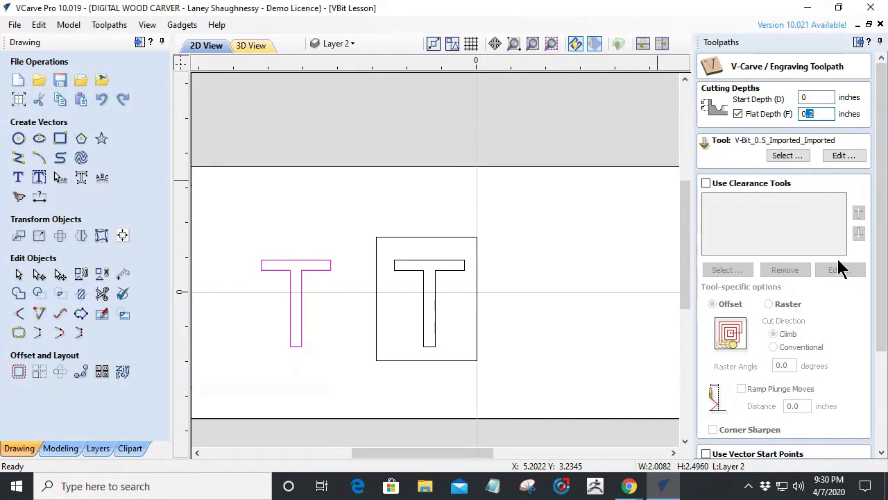
pyautogui.moveTo(880, 188); pyautogui.dragTo(861, 378)
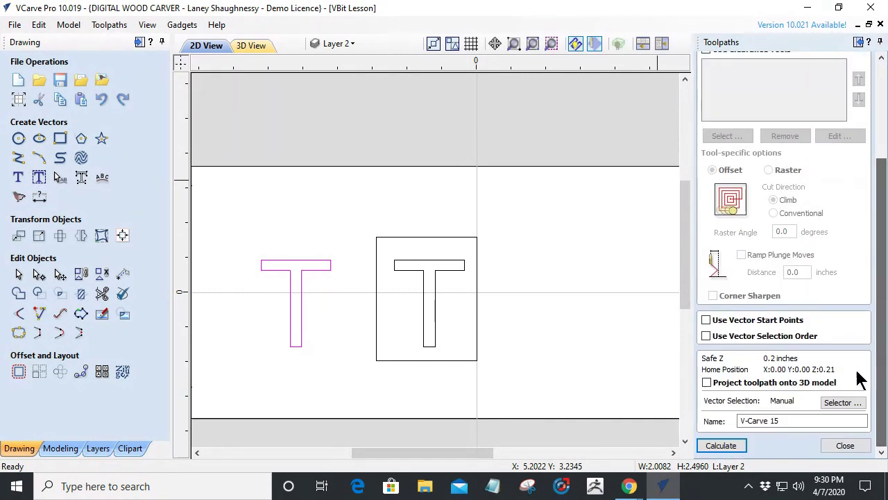
pyautogui.click(719, 446)
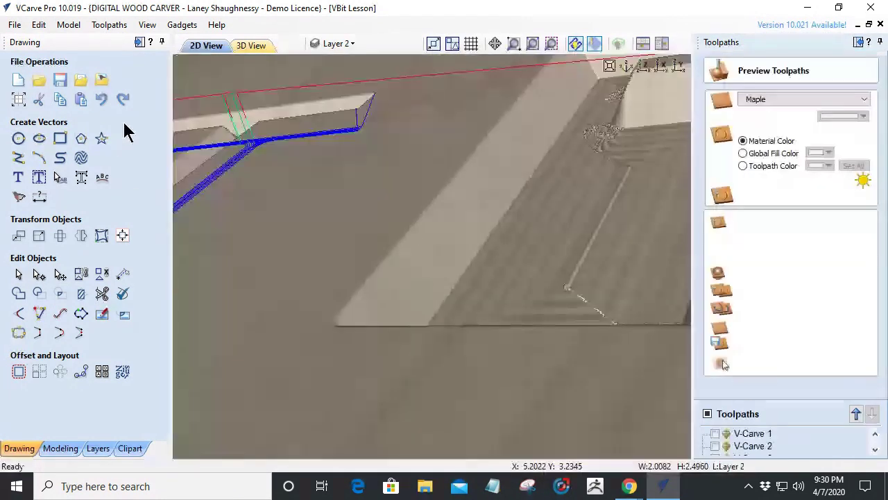
# Step: Calculate a V-Carve toolpath for the framed T and its border with a start depth of 0.18 and a flat depth of 0.02 inches
pyautogui.click(204, 48)
pyautogui.moveTo(335, 212); pyautogui.dragTo(495, 407)
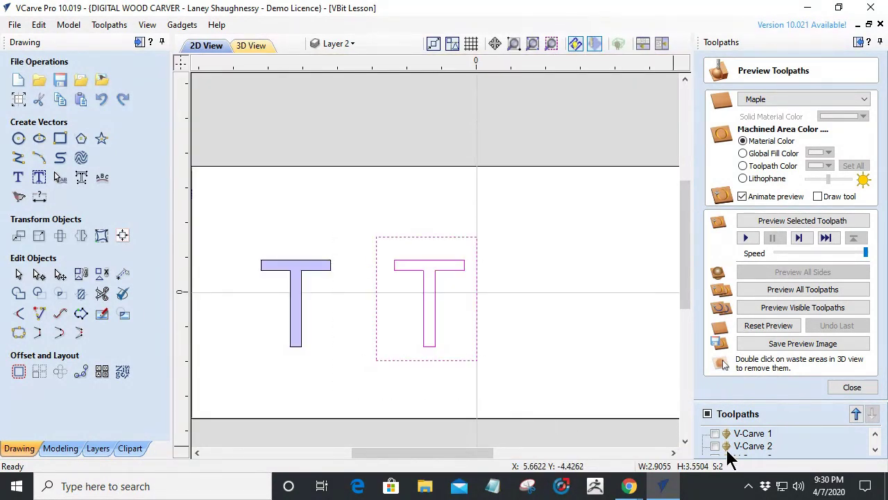
pyautogui.click(852, 387)
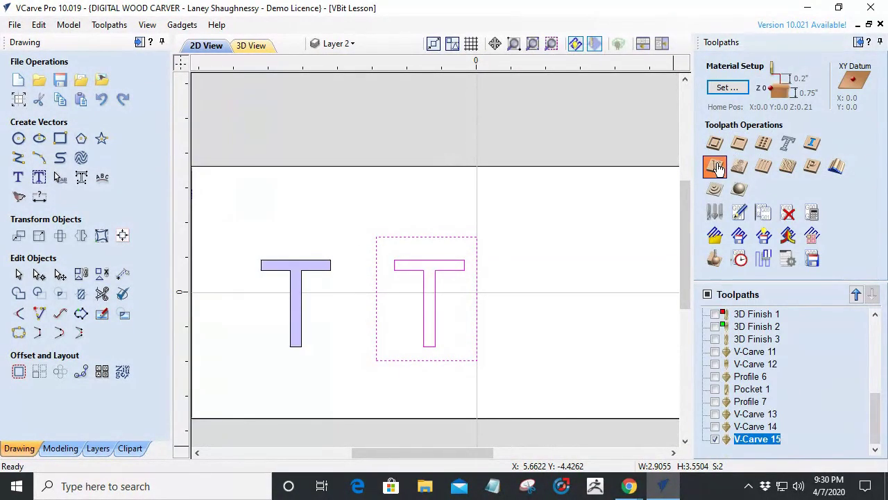
pyautogui.click(780, 167)
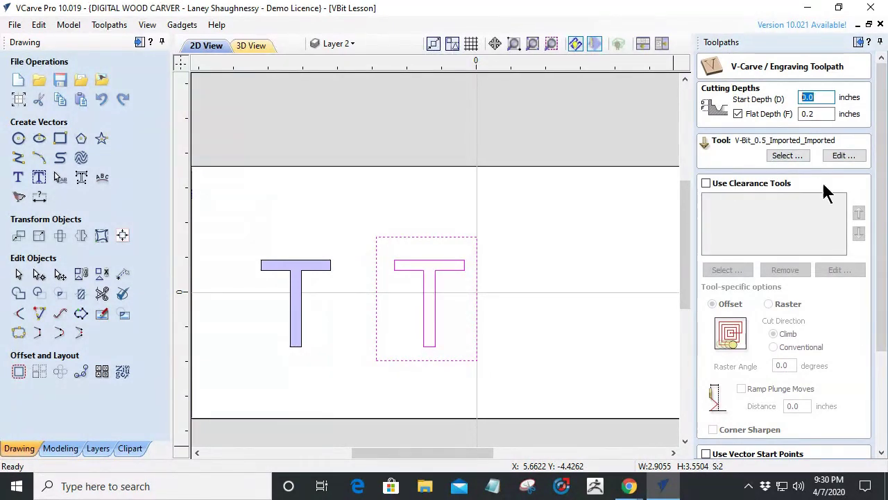
pyautogui.write('.18')
pyautogui.press('Tab')
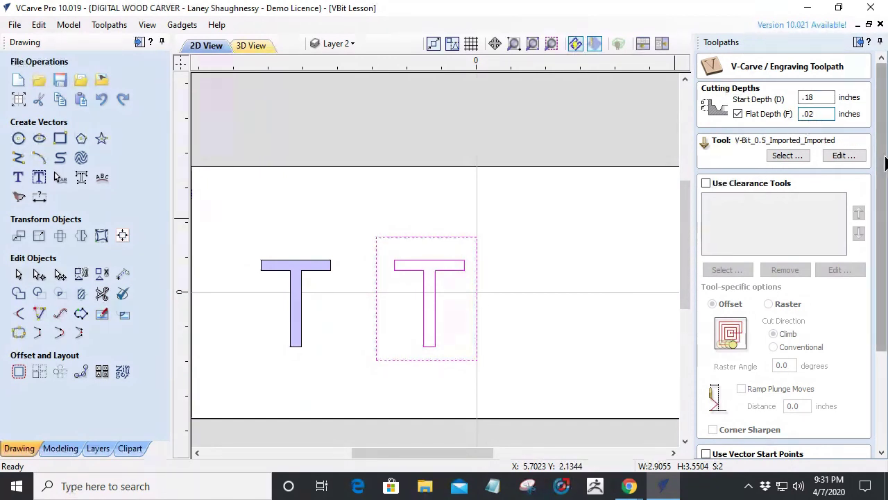
pyautogui.moveTo(886, 163); pyautogui.dragTo(885, 259)
pyautogui.click(736, 447)
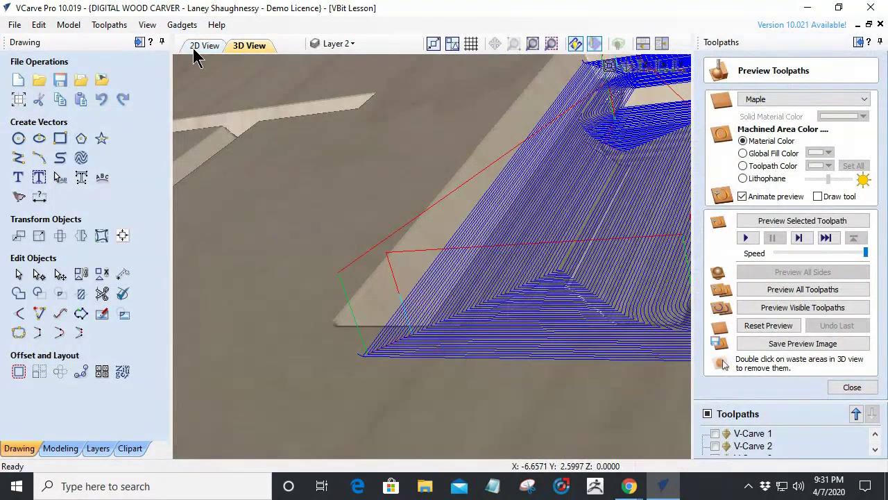
# Step: Examine the carved T pocket and the framed T plug with its toolpath passes in 3D, and close the toolpath preview
pyautogui.click(200, 47)
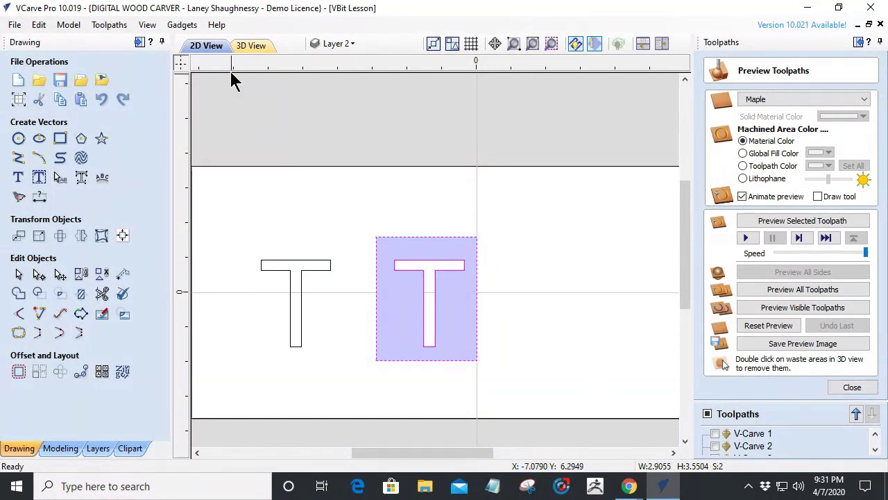
pyautogui.click(249, 46)
pyautogui.moveTo(500, 327); pyautogui.dragTo(407, 298)
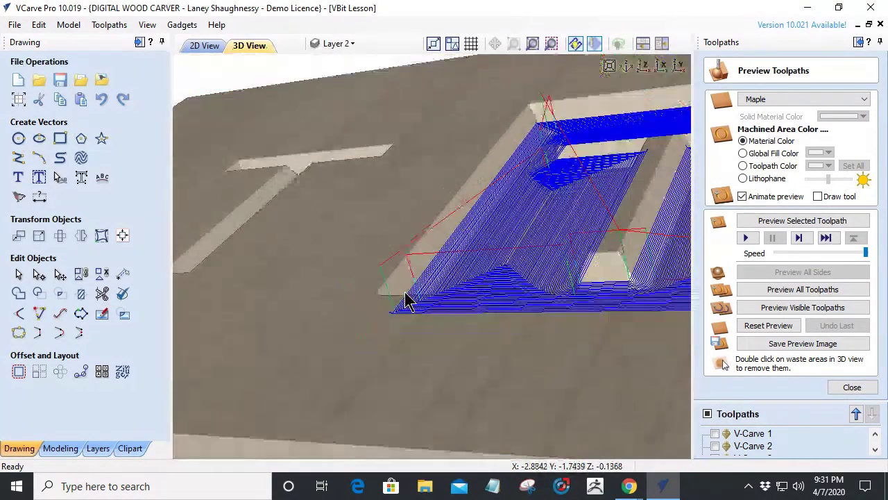
pyautogui.scroll(2, 406, 300)
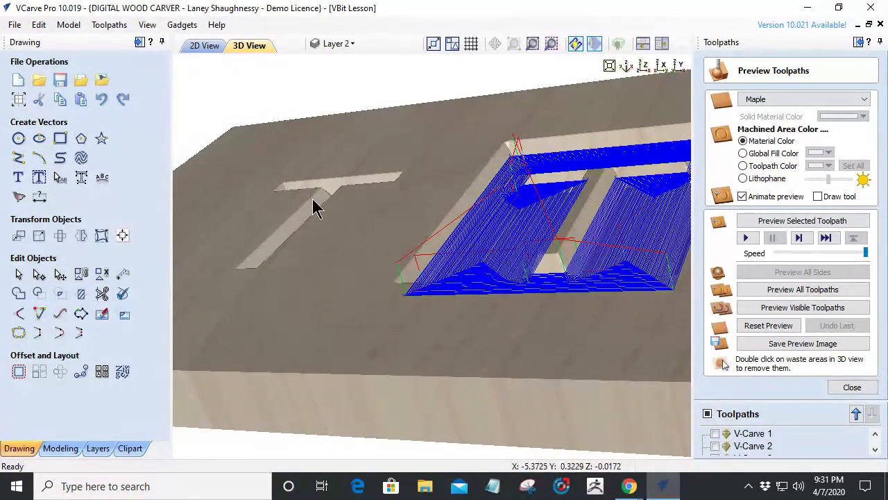
pyautogui.moveTo(304, 261); pyautogui.dragTo(370, 252)
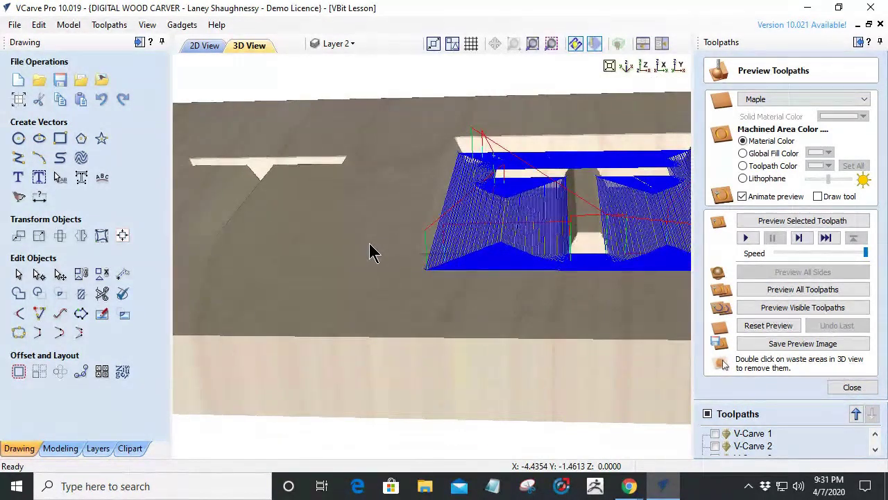
pyautogui.scroll(-3, 604, 277)
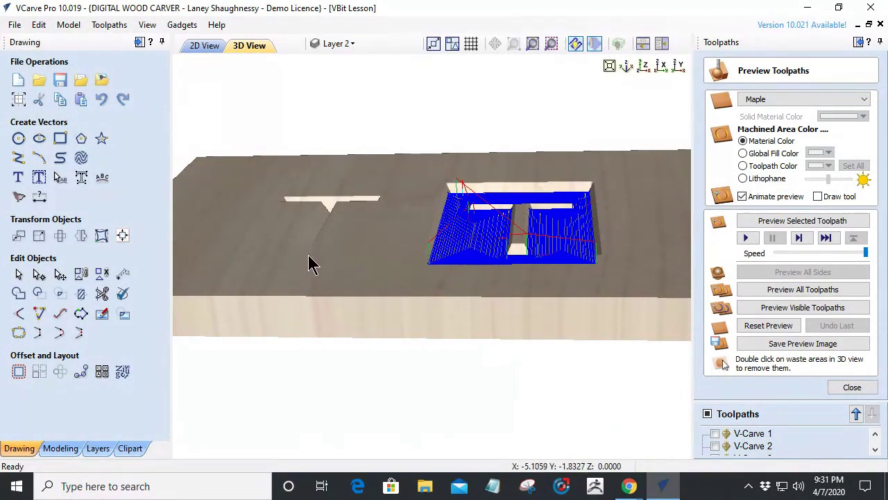
pyautogui.moveTo(309, 259); pyautogui.dragTo(301, 284)
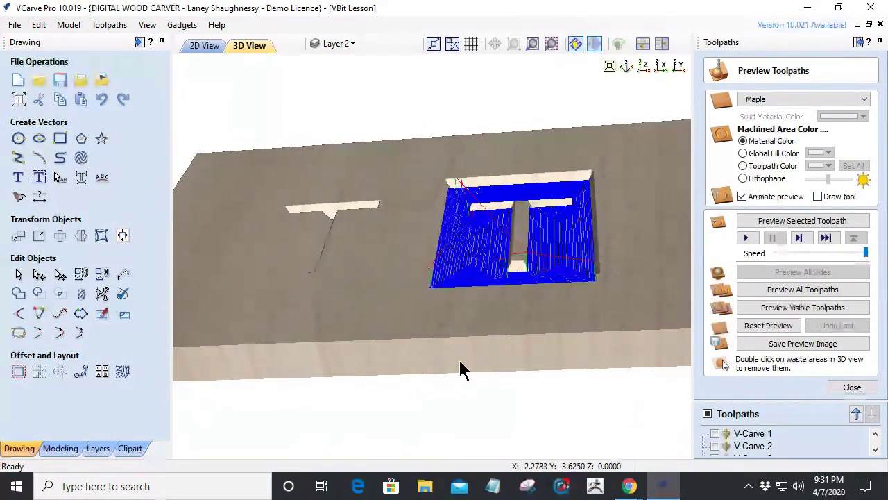
pyautogui.moveTo(526, 322); pyautogui.dragTo(495, 277)
pyautogui.moveTo(678, 244)
pyautogui.mouseDown()
pyautogui.moveTo(664, 240)
pyautogui.moveTo(663, 250)
pyautogui.mouseUp()
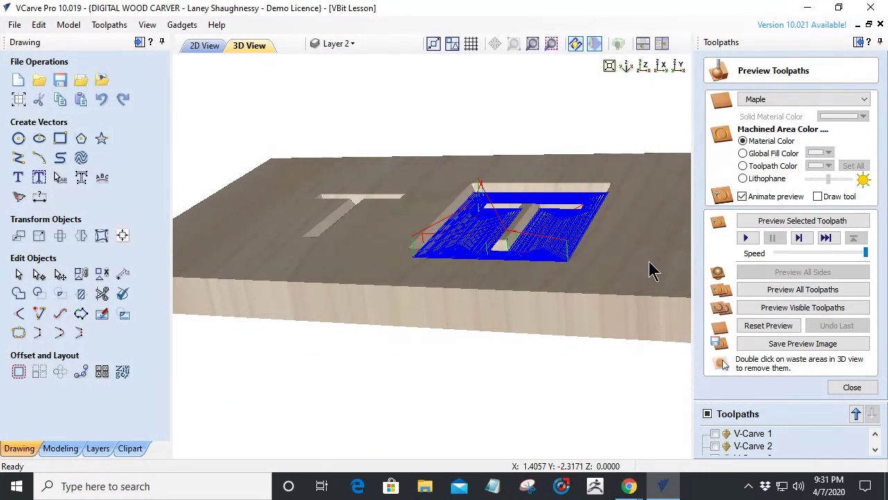
pyautogui.click(852, 389)
pyautogui.moveTo(505, 243); pyautogui.dragTo(530, 258)
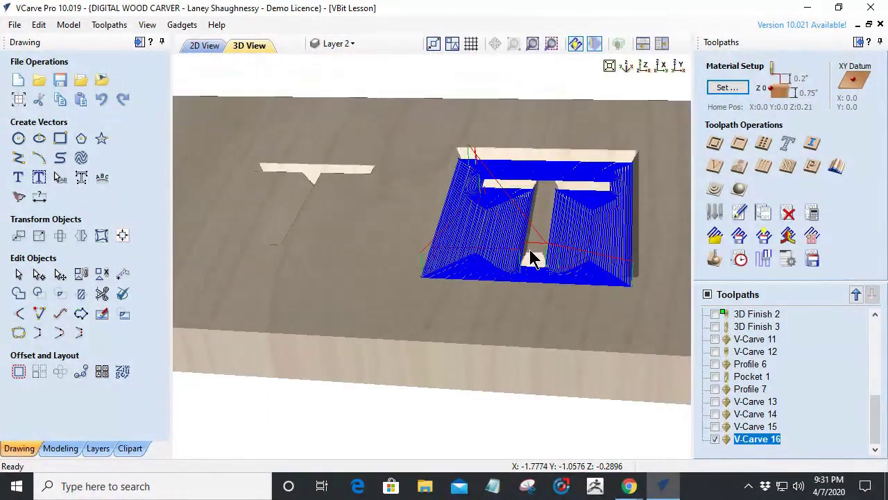
pyautogui.scroll(6, 531, 258)
pyautogui.moveTo(482, 156); pyautogui.dragTo(458, 194)
pyautogui.moveTo(506, 90); pyautogui.dragTo(469, 96)
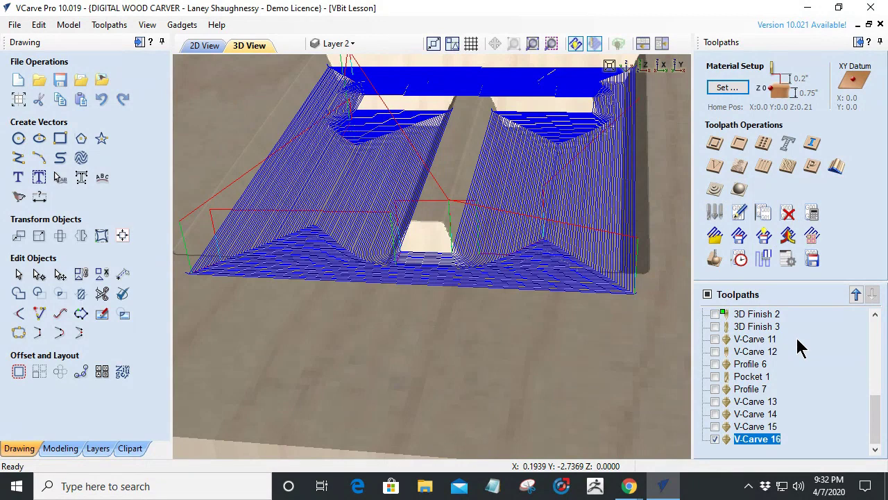
# Step: Hide the V-Carve 16 toolpath and delete both letter T shapes and the border from the 2D drawing
pyautogui.click(715, 439)
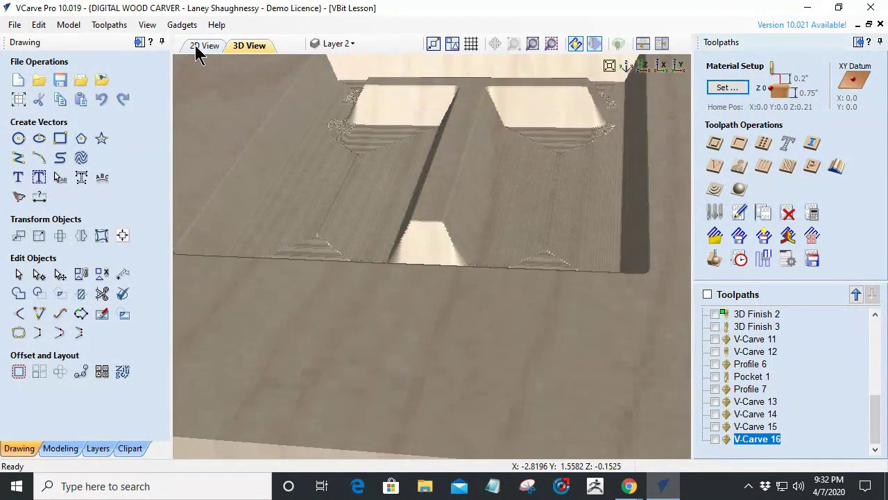
pyautogui.click(204, 45)
pyautogui.scroll(-3, 603, 251)
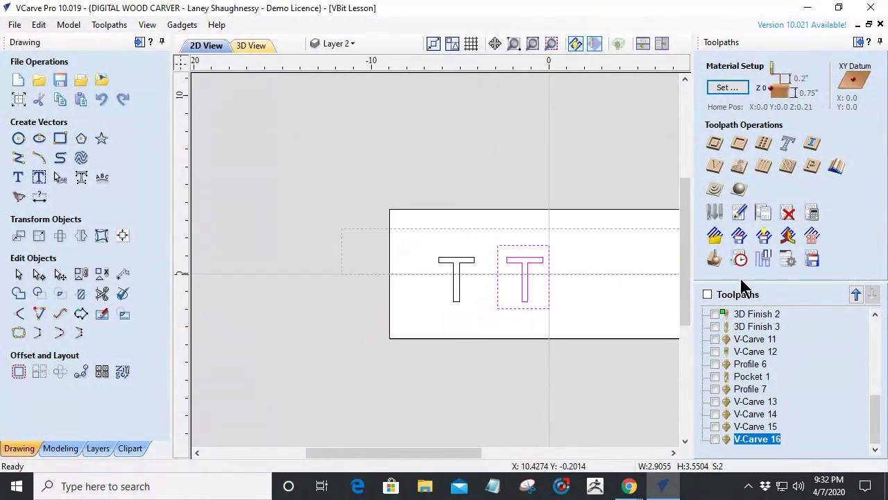
pyautogui.hotkey('ctrl', 'a')
pyautogui.press('Delete')
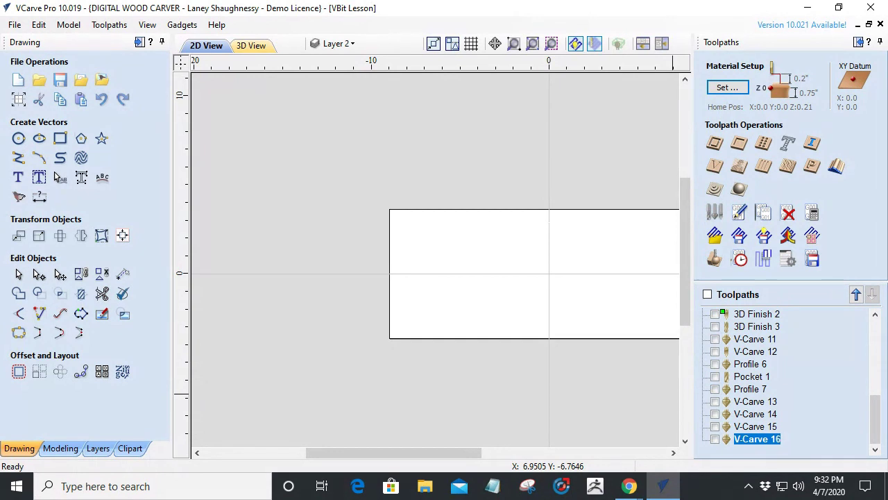
pyautogui.scroll(-3, 493, 339)
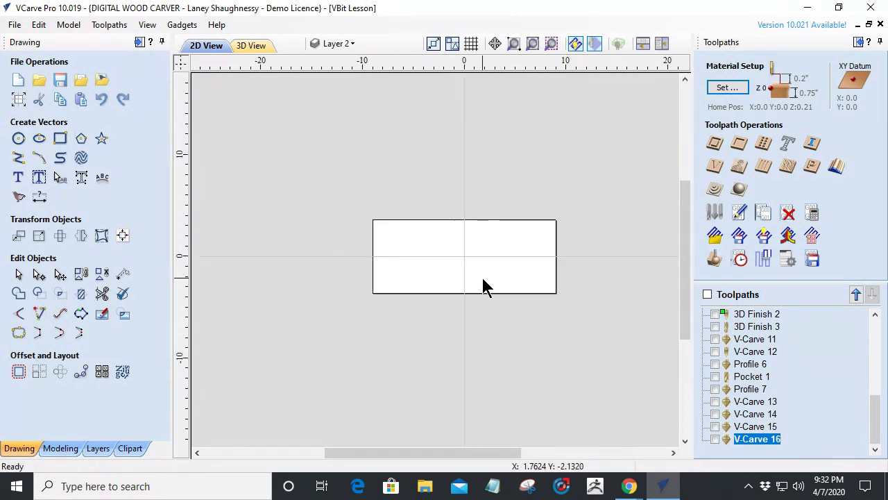
# Step: Reset the 3D toolpath preview to uncut material
pyautogui.click(259, 49)
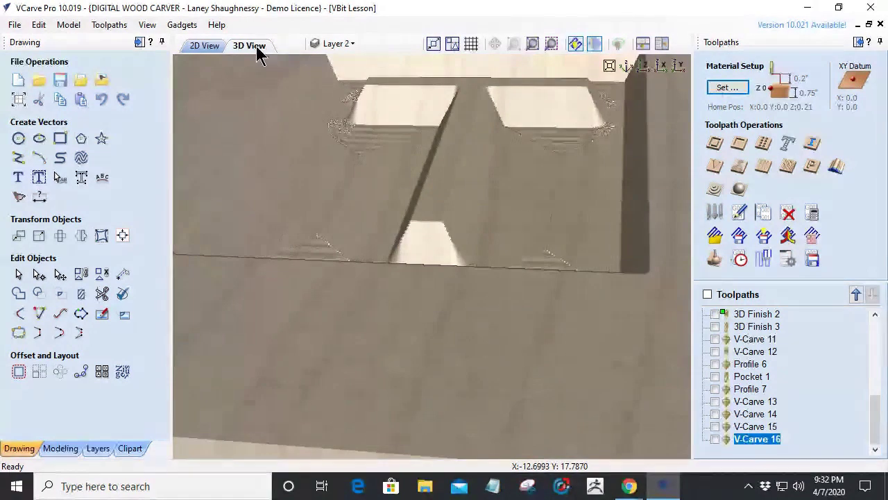
pyautogui.click(365, 49)
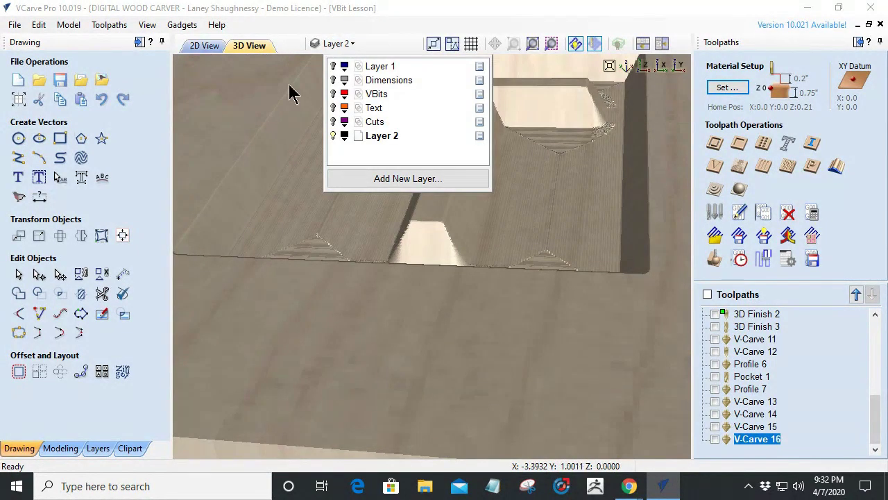
pyautogui.click(714, 259)
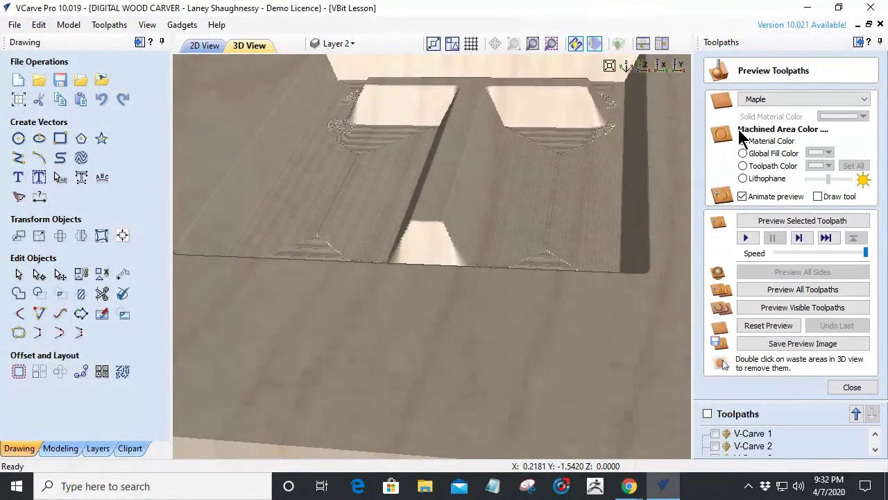
pyautogui.click(763, 326)
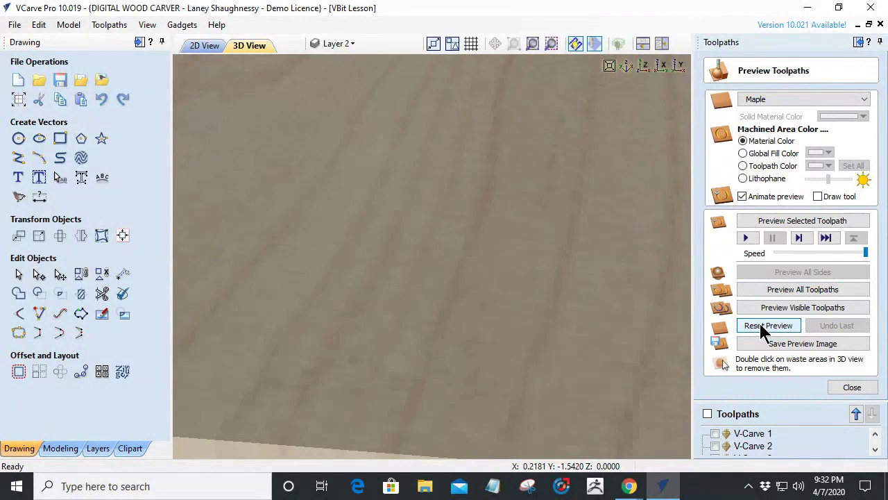
# Step: Make the V-Carve 1 to 10 and Profile 1 to 5 toolpaths visible in Toolpath Management
pyautogui.doubleClick(742, 413)
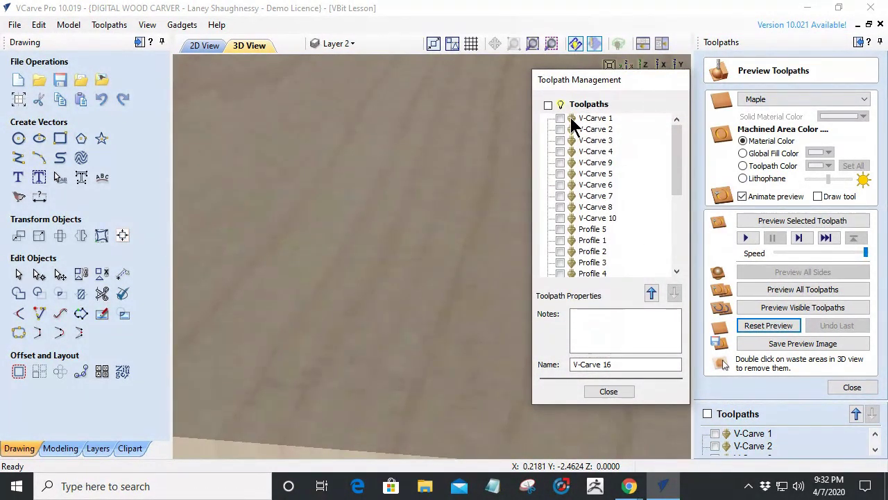
pyautogui.click(560, 119)
pyautogui.click(560, 129)
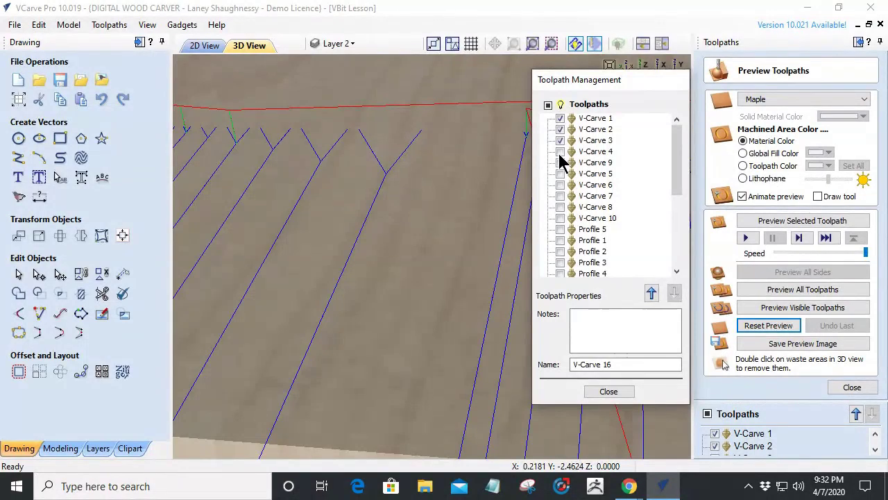
pyautogui.click(560, 174)
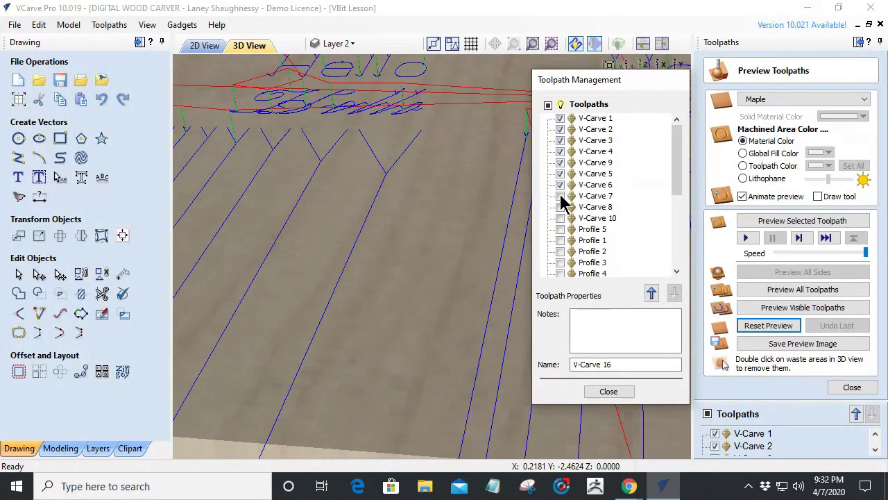
pyautogui.click(560, 207)
pyautogui.click(560, 218)
pyautogui.click(559, 229)
pyautogui.click(560, 240)
pyautogui.click(559, 252)
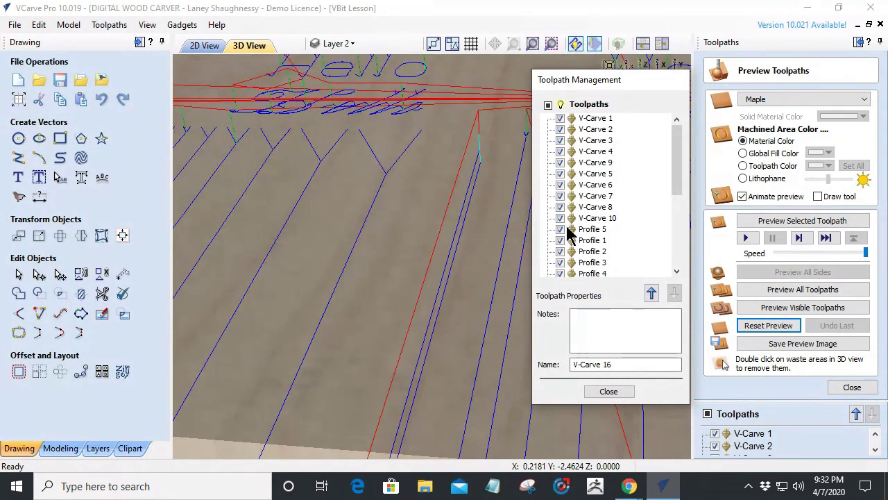
# Step: Preview all visible toolpaths and close Toolpath Management
pyautogui.scroll(-2, 567, 233)
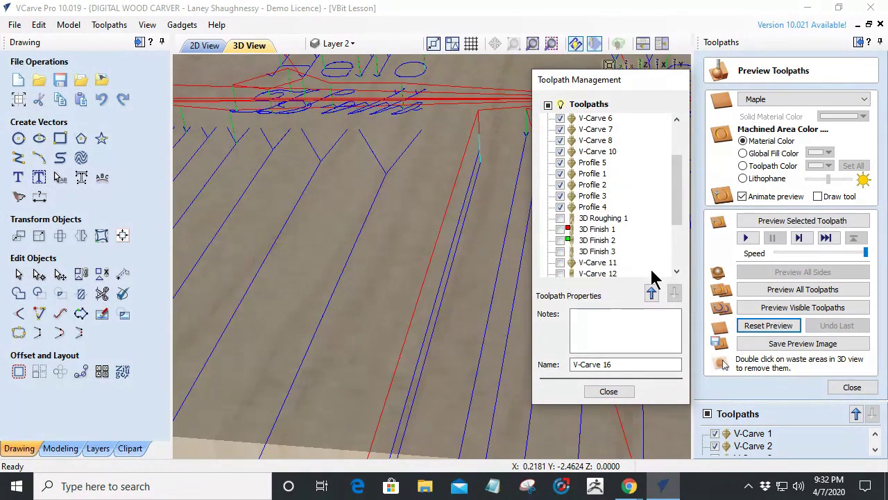
pyautogui.click(789, 308)
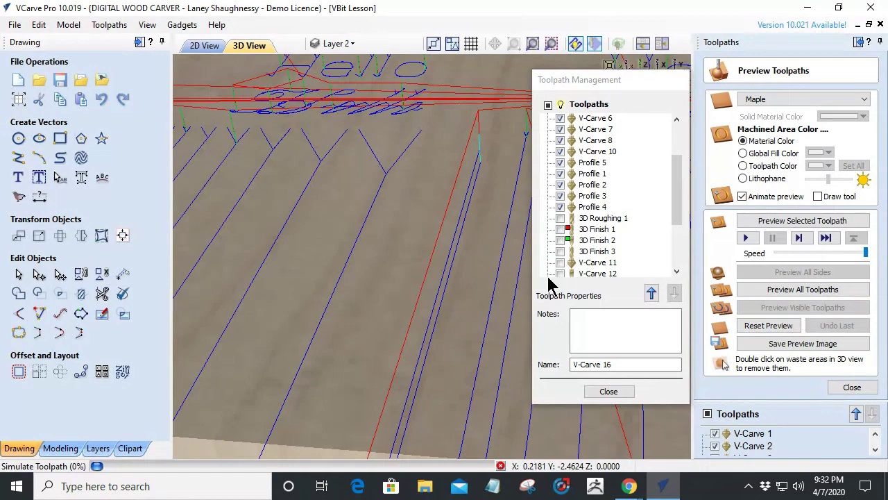
pyautogui.click(608, 391)
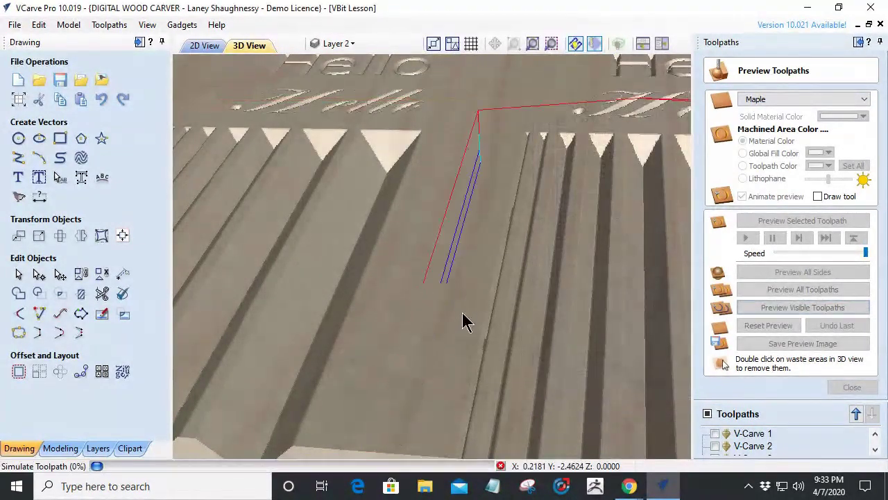
# Step: Compare the carved Hello lettering and V-grooves of the different V-bit samples in the 3D preview
pyautogui.scroll(-3, 503, 308)
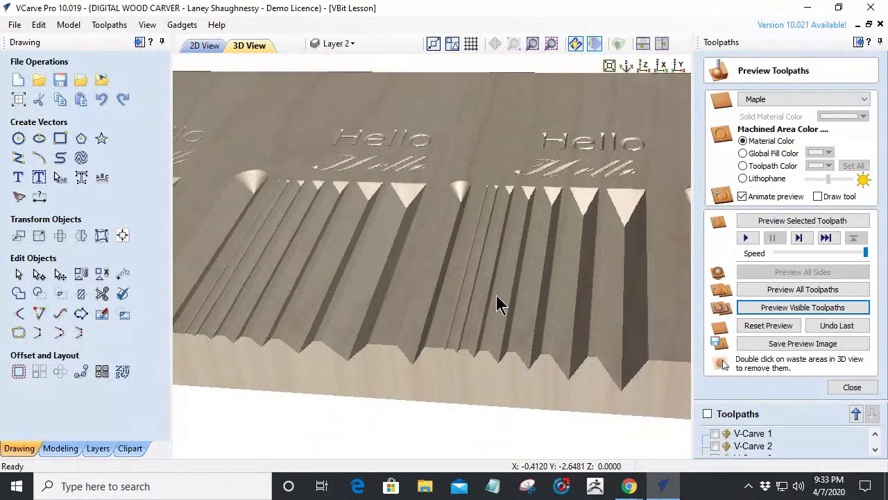
pyautogui.scroll(-4, 499, 307)
pyautogui.moveTo(548, 246); pyautogui.dragTo(688, 251)
pyautogui.scroll(6, 424, 208)
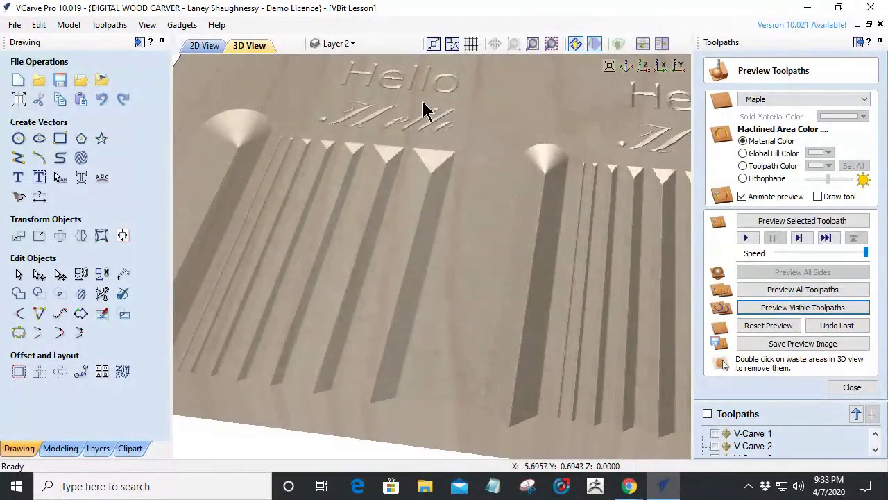
pyautogui.scroll(3, 423, 104)
pyautogui.scroll(-1, 420, 299)
pyautogui.scroll(-2, 430, 361)
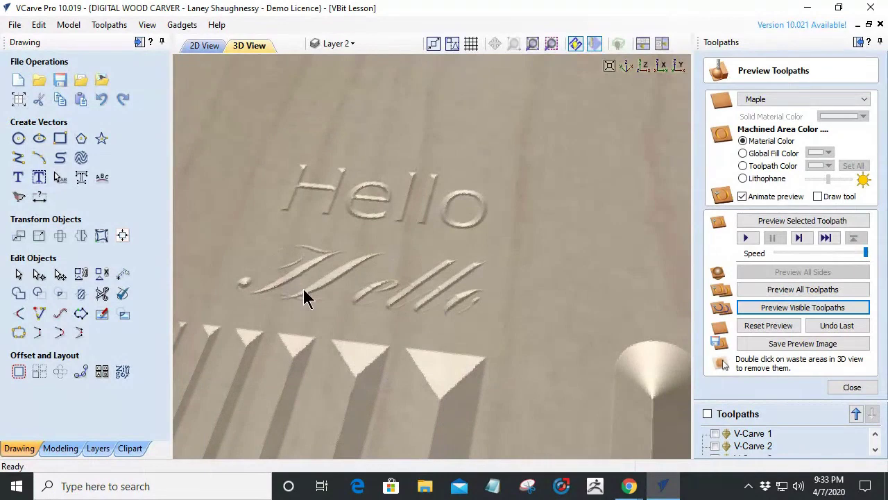
pyautogui.scroll(-5, 404, 265)
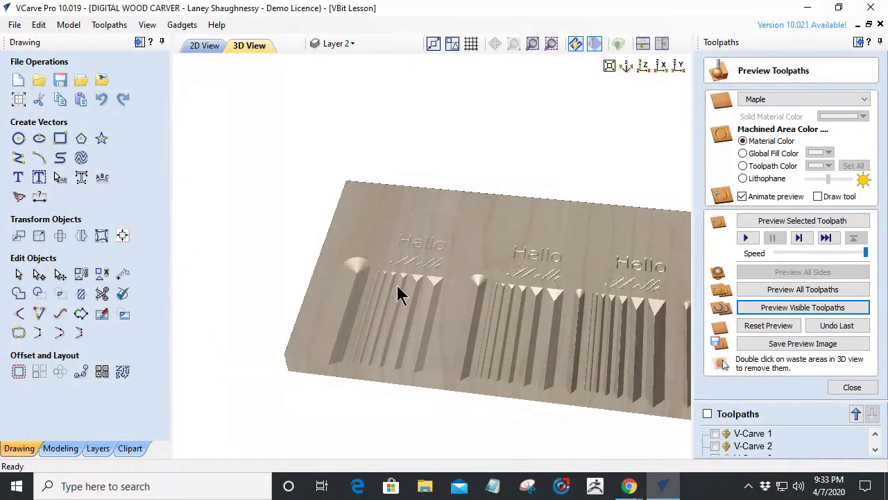
# Step: Inspect the groove cross-sections along the board's front edge to compare the bit angles, and close the toolpath preview
pyautogui.moveTo(622, 378); pyautogui.dragTo(407, 303, button='middle')
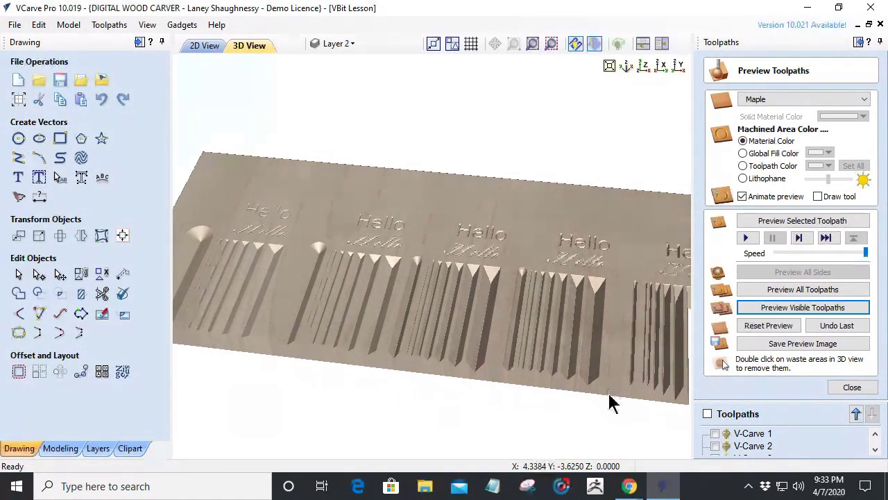
pyautogui.moveTo(638, 392); pyautogui.dragTo(506, 353)
pyautogui.scroll(3, 506, 351)
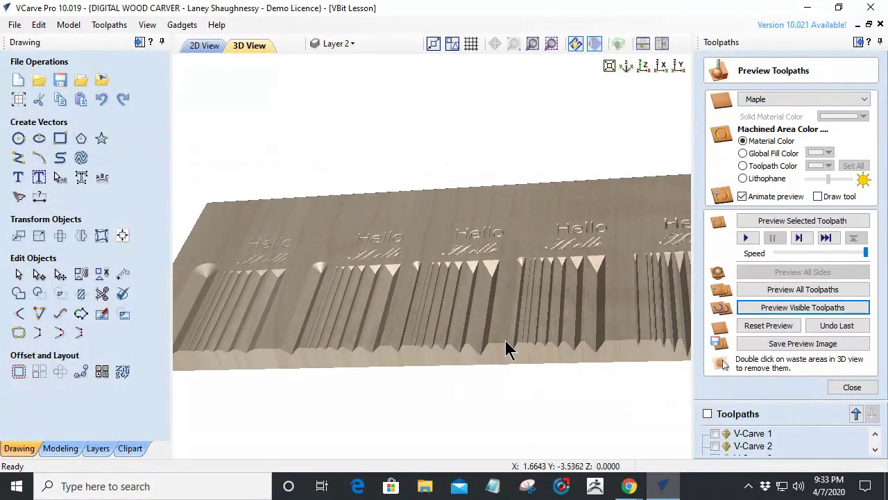
pyautogui.scroll(5, 505, 369)
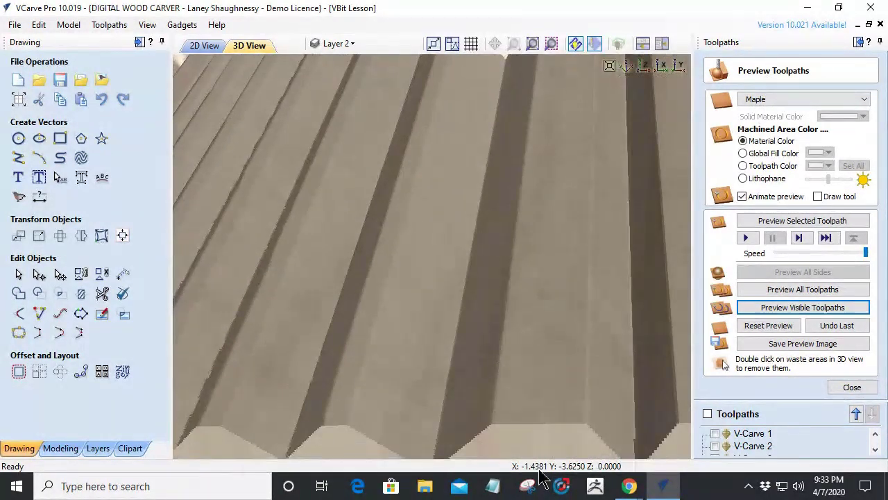
pyautogui.moveTo(498, 414); pyautogui.dragTo(474, 351)
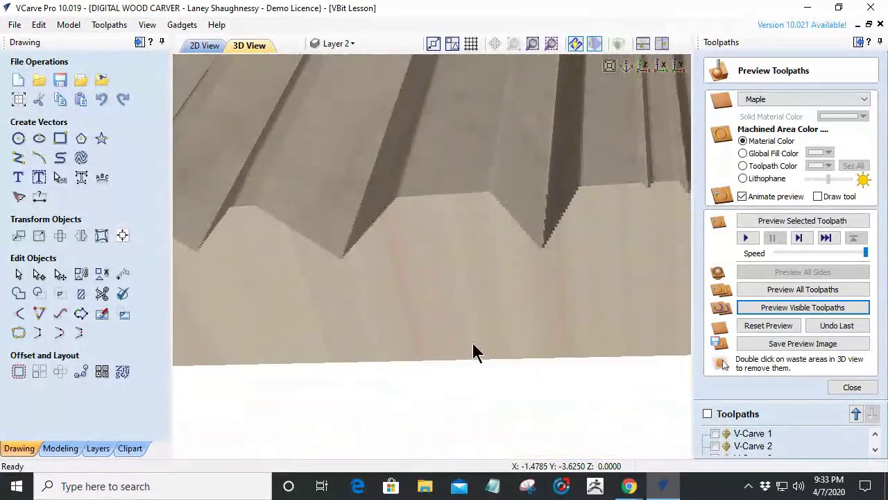
pyautogui.moveTo(458, 321); pyautogui.dragTo(359, 303)
pyautogui.moveTo(529, 322)
pyautogui.mouseDown()
pyautogui.moveTo(463, 332)
pyautogui.moveTo(229, 333)
pyautogui.moveTo(113, 309)
pyautogui.moveTo(109, 301)
pyautogui.mouseUp()
pyautogui.moveTo(446, 229); pyautogui.dragTo(452, 200)
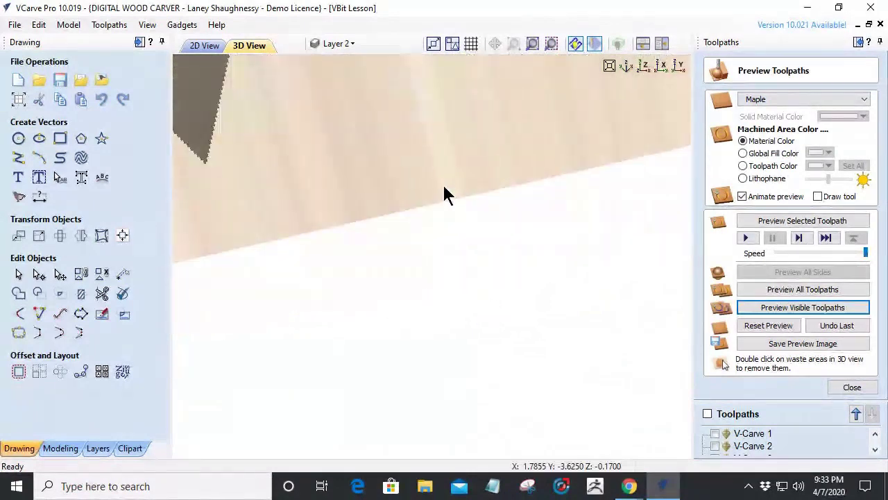
pyautogui.moveTo(397, 148); pyautogui.dragTo(431, 246)
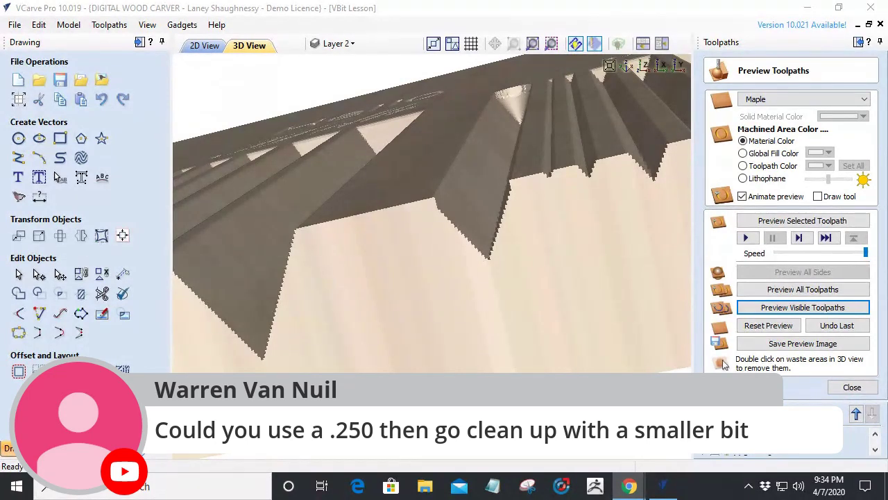
pyautogui.click(851, 388)
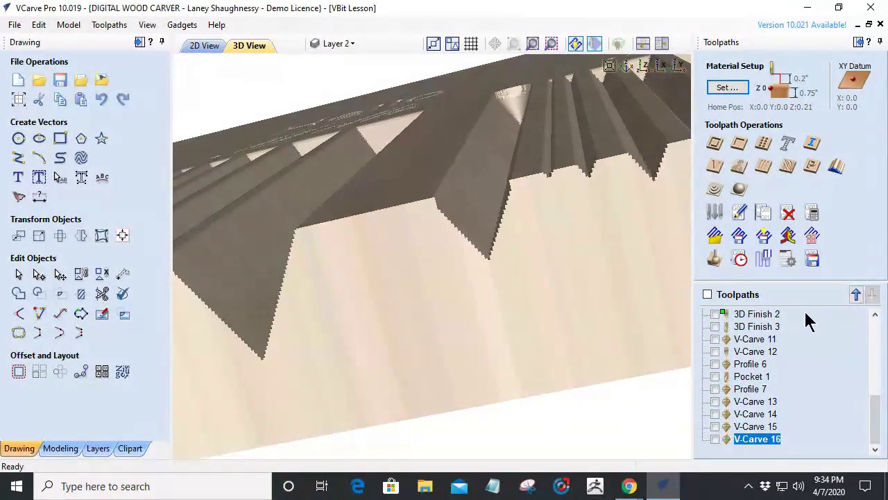
# Step: Start a new V-Carve toolpath and import the tiger image 1711169 from Downloads into the 2D drawing
pyautogui.click(715, 166)
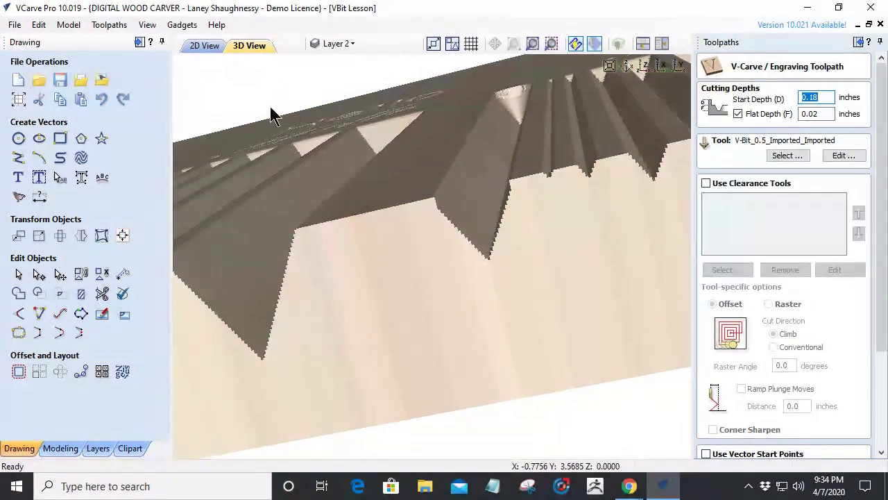
pyautogui.click(196, 47)
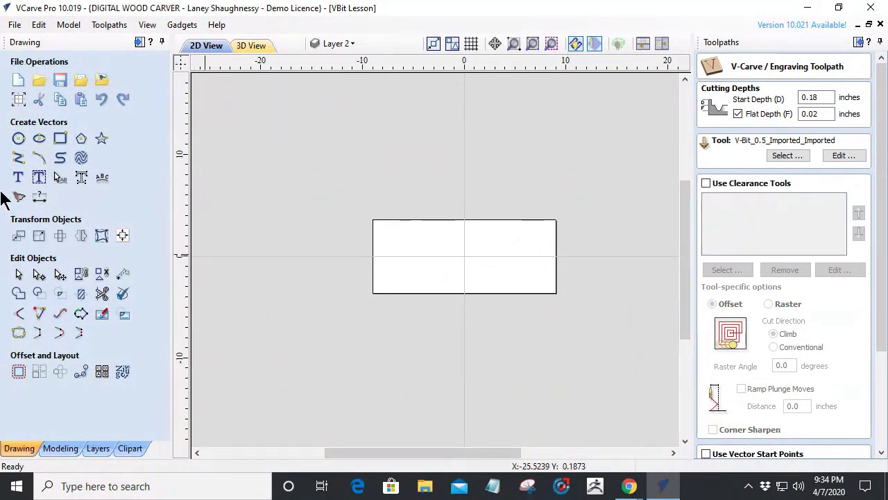
pyautogui.click(102, 81)
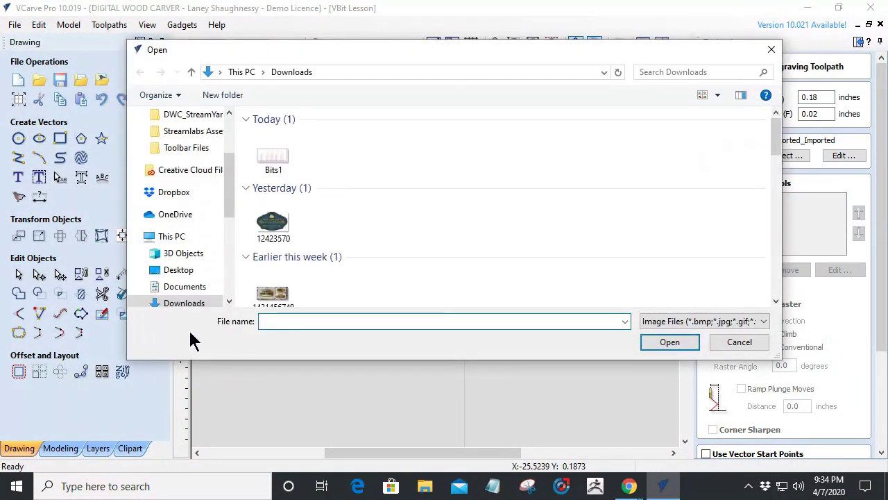
pyautogui.scroll(-10, 381, 247)
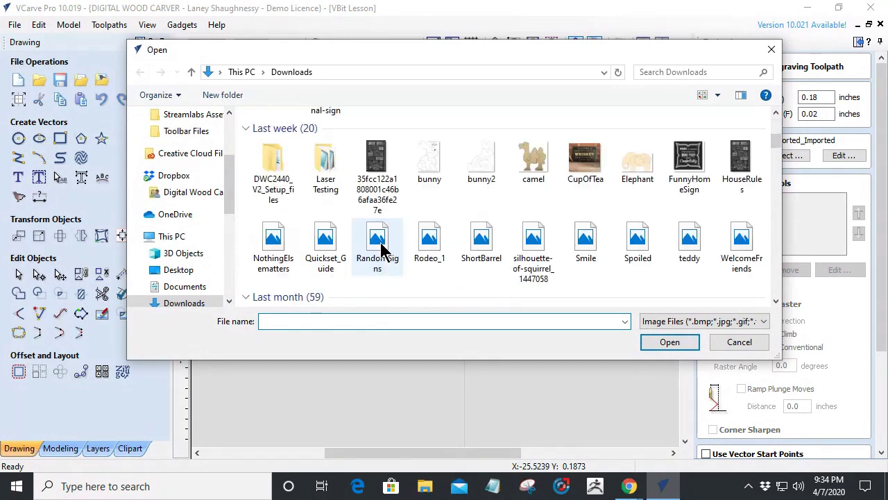
pyautogui.scroll(-1, 381, 248)
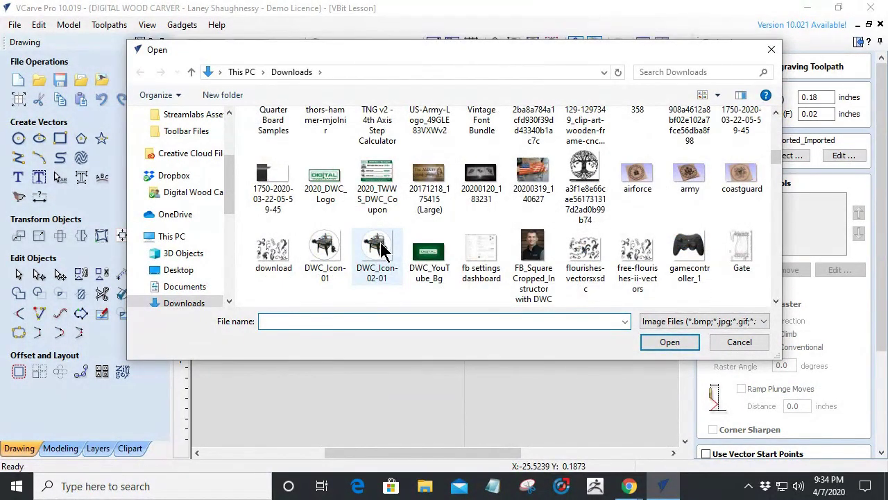
pyautogui.scroll(-2, 380, 247)
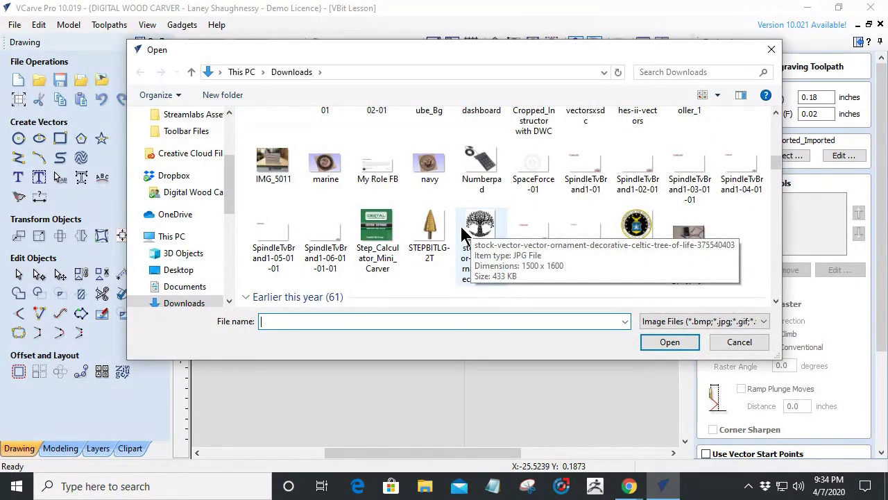
pyautogui.scroll(-5, 454, 243)
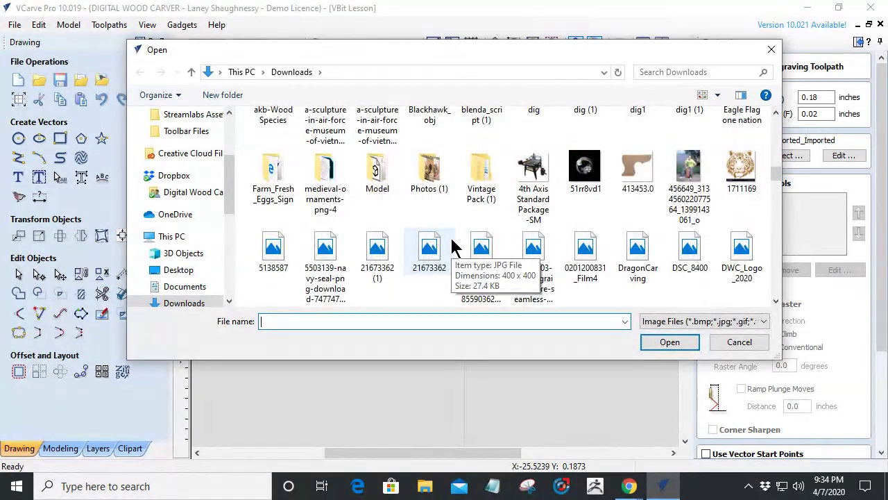
pyautogui.click(740, 170)
pyautogui.click(667, 342)
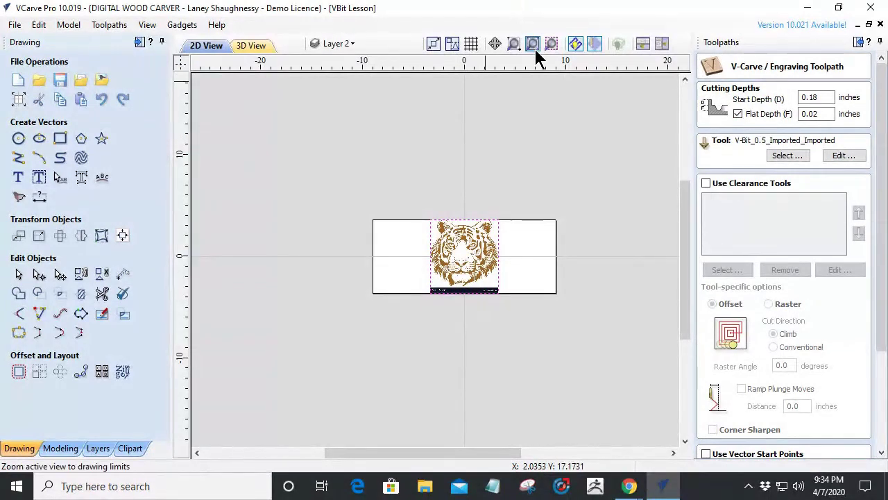
pyautogui.click(552, 43)
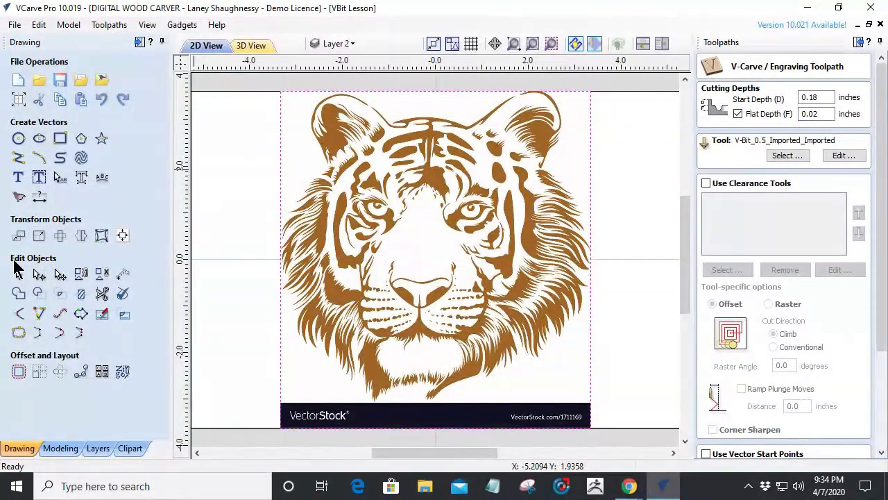
# Step: Set up a black and white trace of the tiger bitmap with a raised threshold and bitmap fading at 0%
pyautogui.click(18, 198)
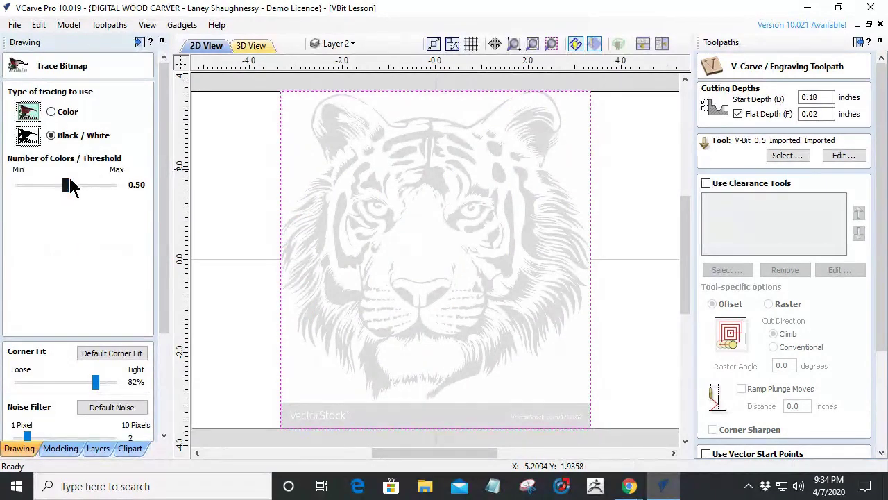
pyautogui.click(165, 367)
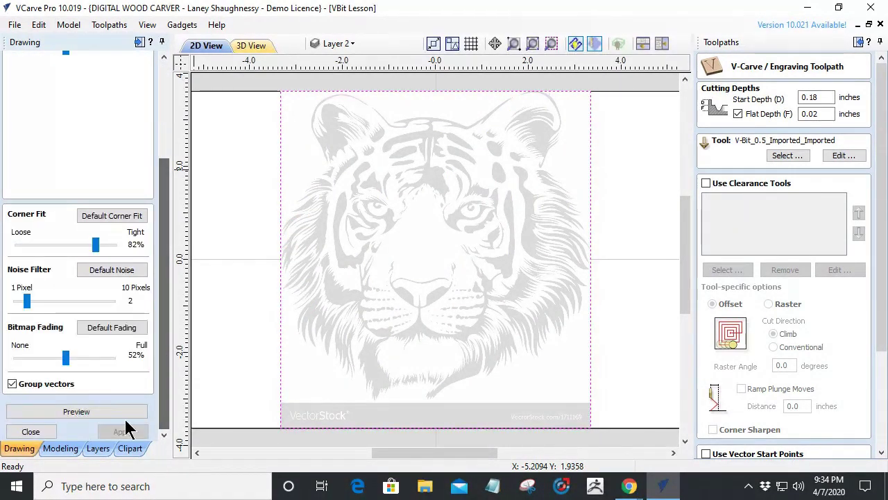
pyautogui.moveTo(66, 357); pyautogui.dragTo(47, 357)
pyautogui.scroll(2, 104, 131)
pyautogui.moveTo(66, 103)
pyautogui.mouseDown()
pyautogui.moveTo(47, 103)
pyautogui.moveTo(75, 104)
pyautogui.mouseUp()
pyautogui.moveTo(47, 414); pyautogui.dragTo(17, 414)
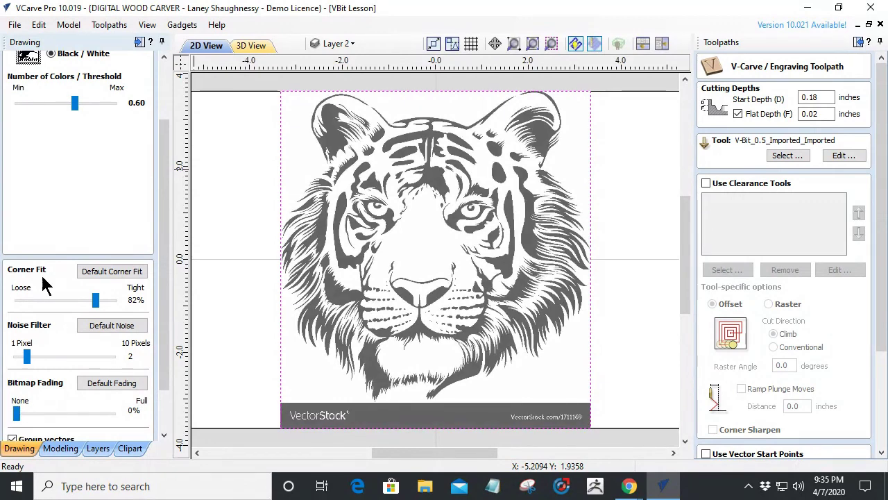
pyautogui.moveTo(71, 104)
pyautogui.mouseDown()
pyautogui.moveTo(57, 104)
pyautogui.moveTo(83, 103)
pyautogui.mouseUp()
pyautogui.scroll(-2, 162, 341)
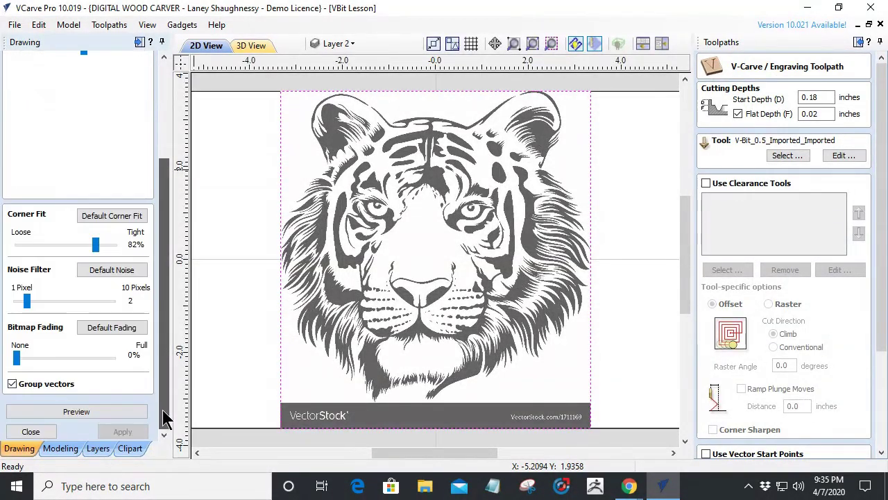
# Step: Preview and apply the bitmap trace with grouped vectors, and hide the Bitmap Layer
pyautogui.click(40, 409)
pyautogui.click(122, 432)
pyautogui.click(29, 431)
pyautogui.click(347, 44)
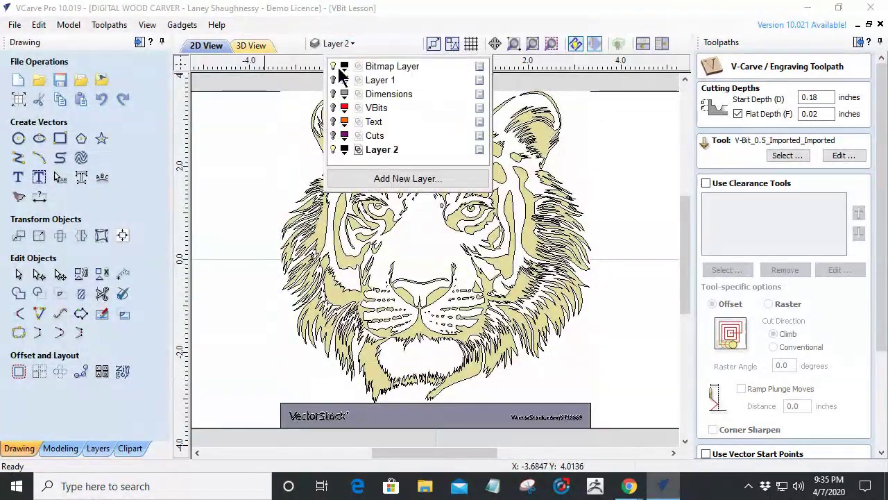
pyautogui.click(333, 66)
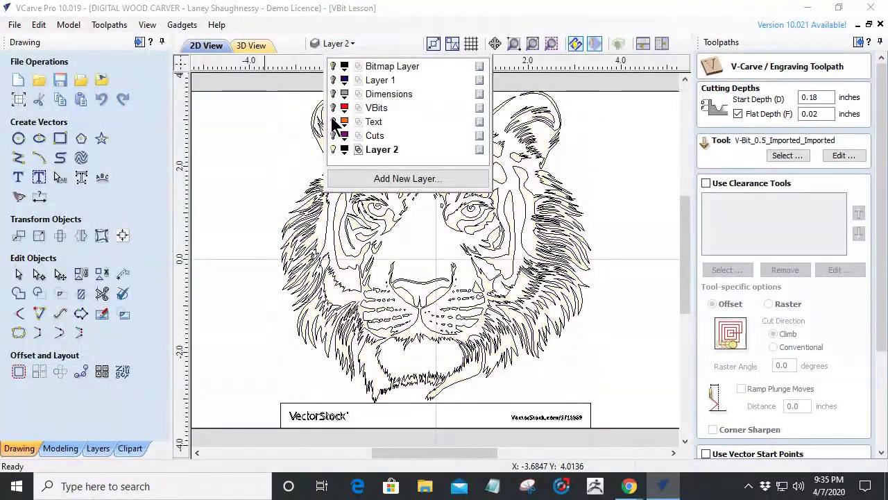
# Step: Ungroup the traced vectors and delete the VectorStock banner with its lettering below the tiger
pyautogui.click(338, 411)
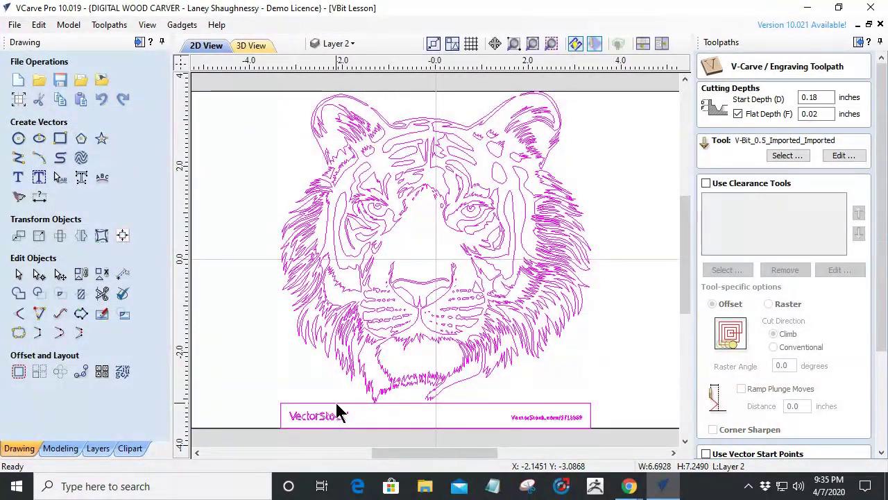
pyautogui.scroll(-3, 257, 424)
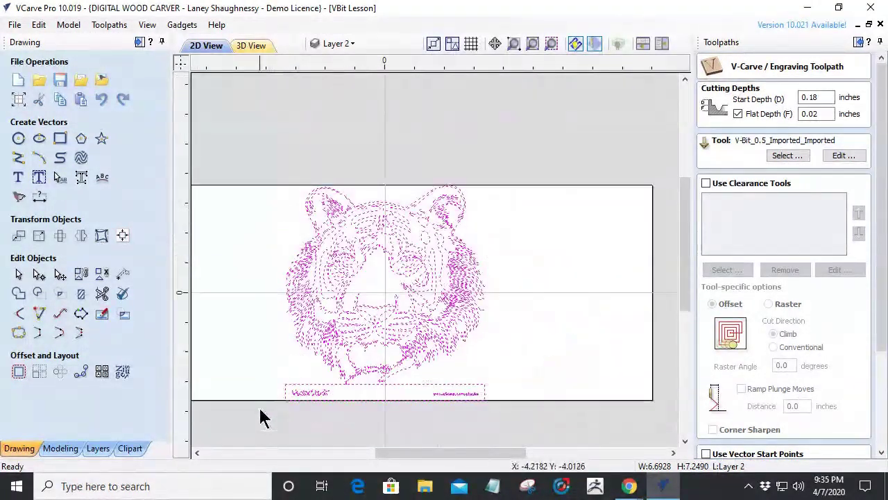
pyautogui.click(517, 430)
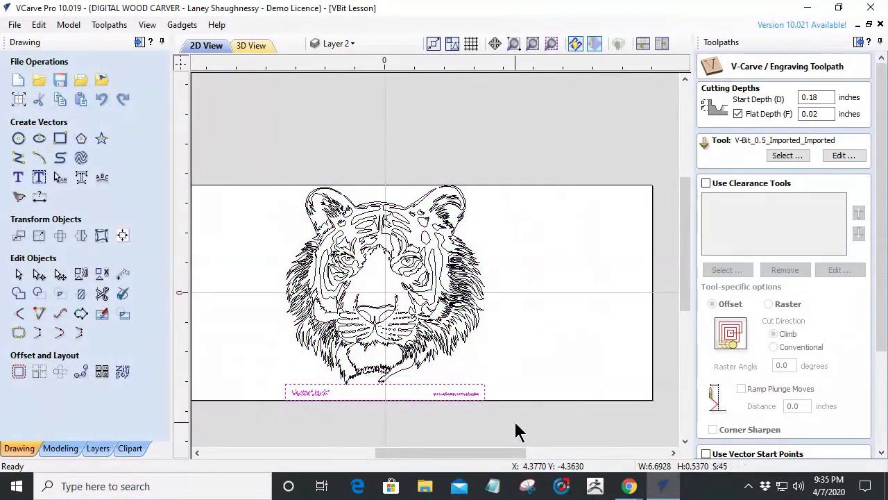
pyautogui.press('Delete')
# Step: Select all the tiger vectors and center them on the material
pyautogui.scroll(3, 313, 298)
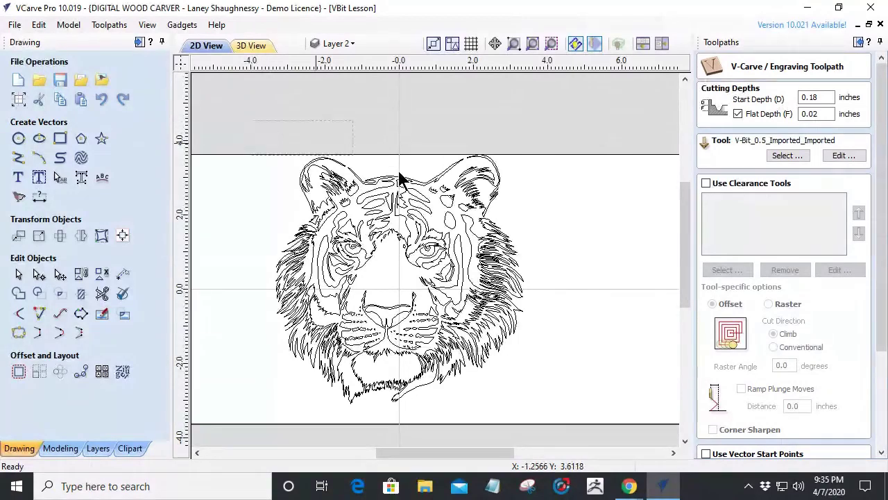
pyautogui.hotkey('ctrl', 'a')
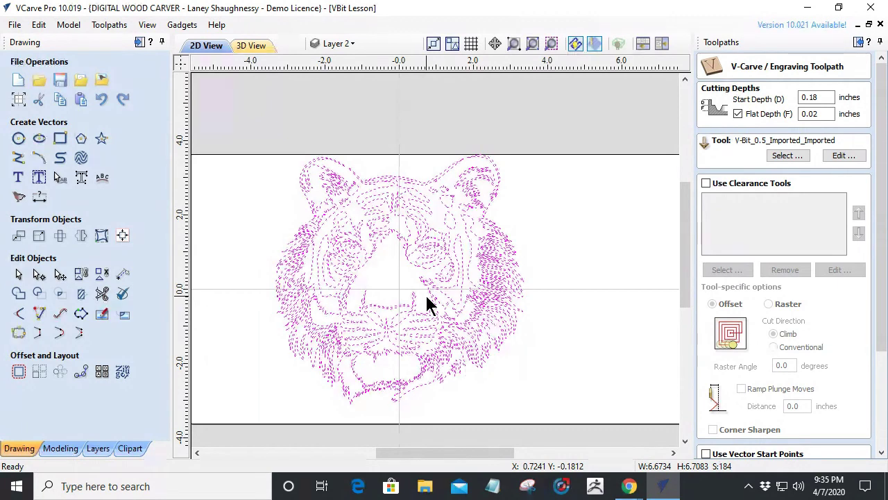
pyautogui.press('Down')
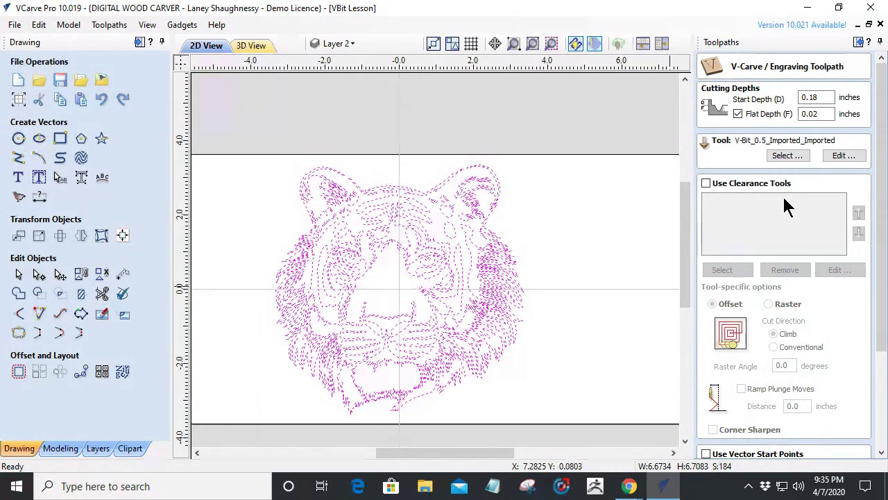
# Step: Calculate the tiger's V-Carve toolpath with start depth 0 and no flat depth, continuing despite possible vector overlaps
pyautogui.click(737, 114)
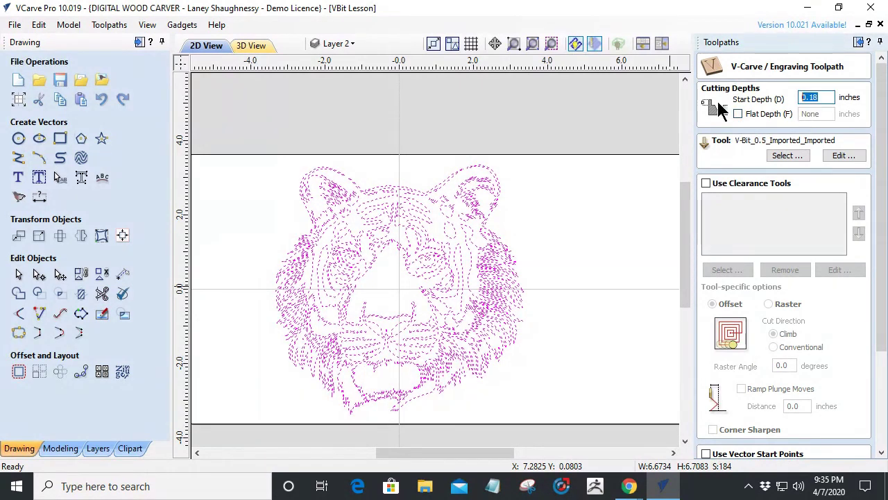
pyautogui.write('0')
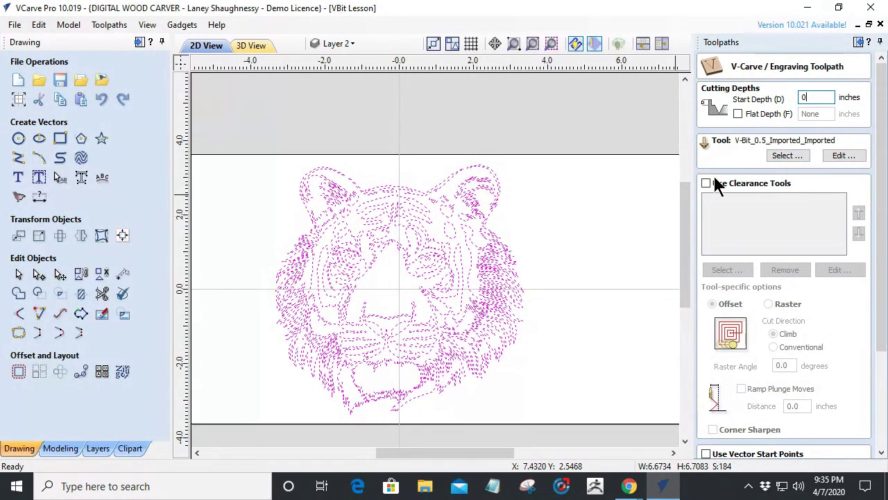
pyautogui.scroll(-3, 881, 239)
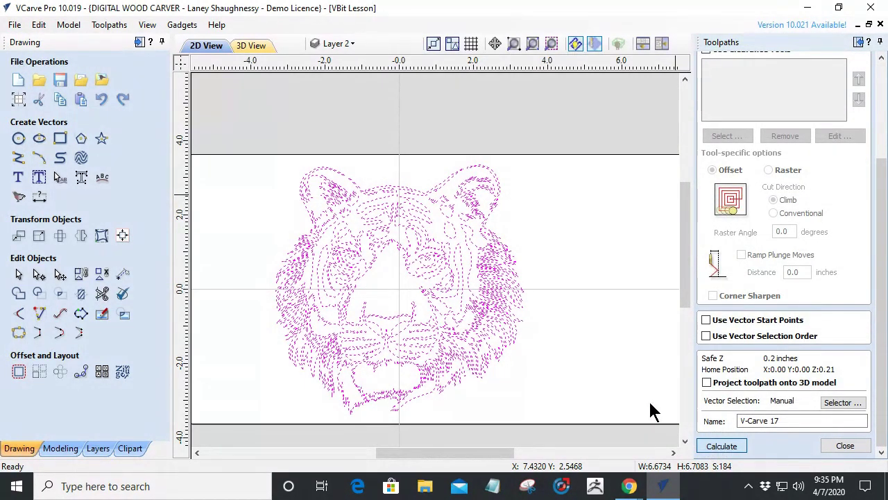
pyautogui.click(721, 446)
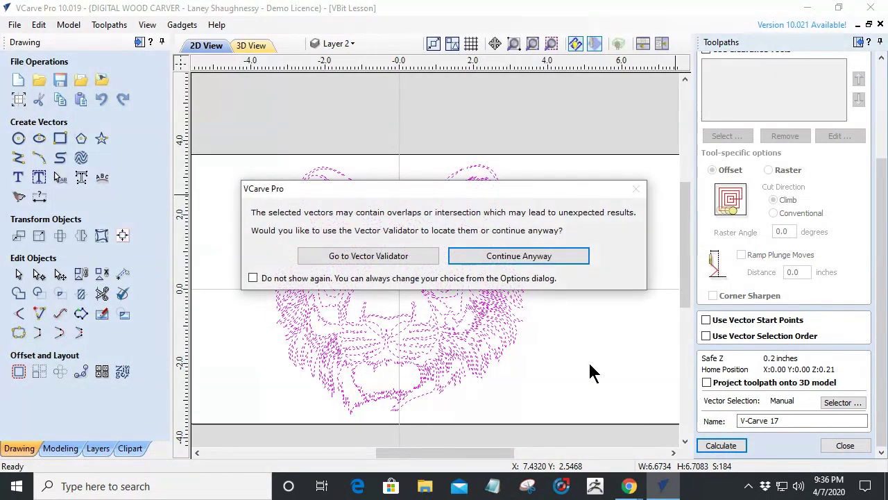
pyautogui.click(519, 258)
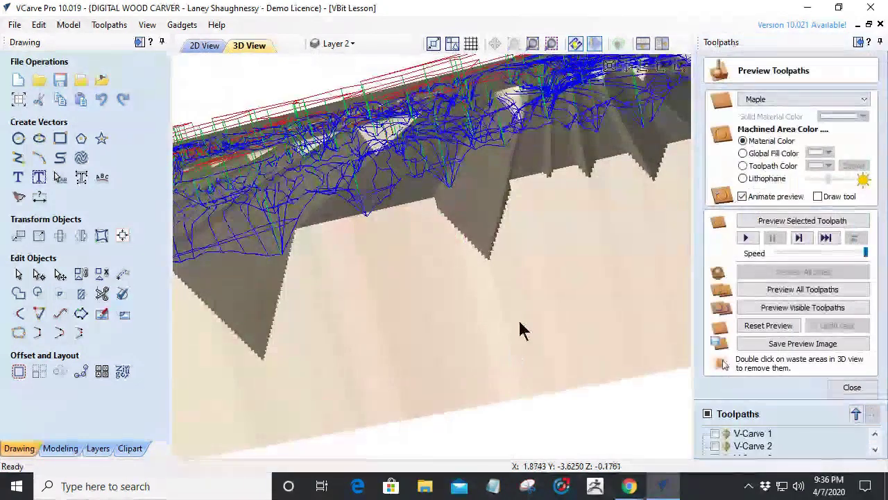
# Step: Reset the preview, simulate the selected tiger toolpath from above, and inspect the carved detail
pyautogui.click(768, 325)
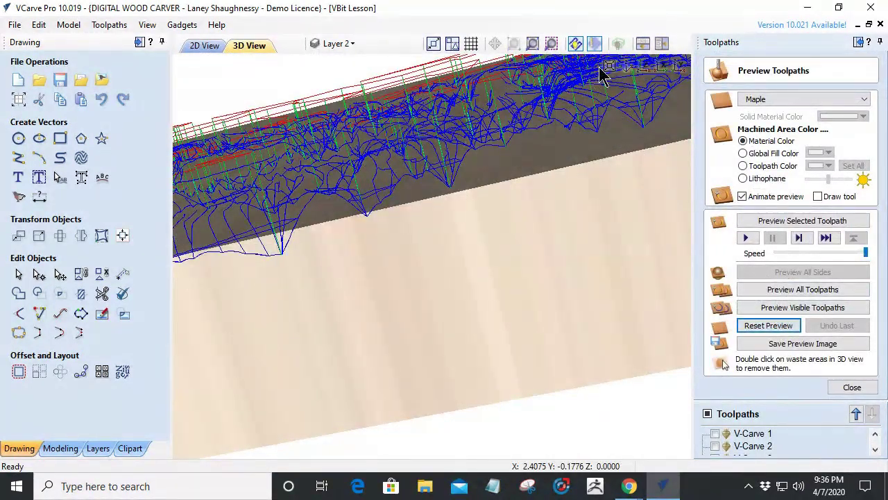
pyautogui.click(608, 68)
pyautogui.click(643, 66)
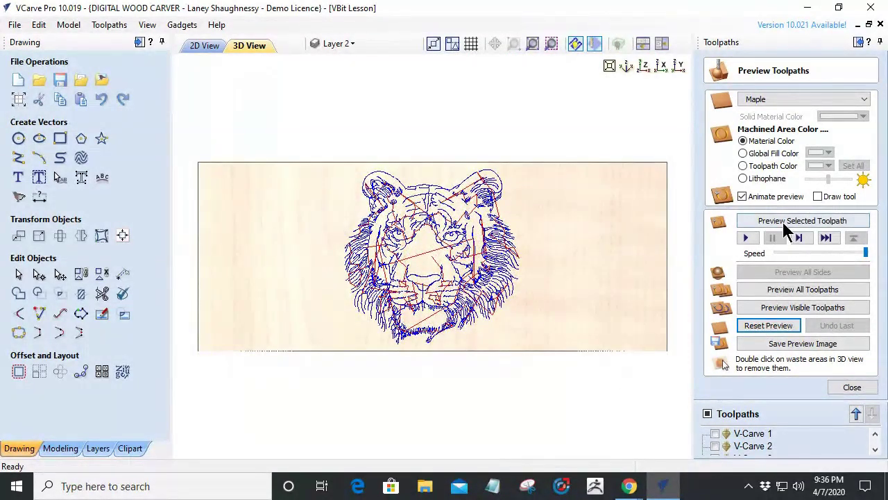
pyautogui.click(785, 222)
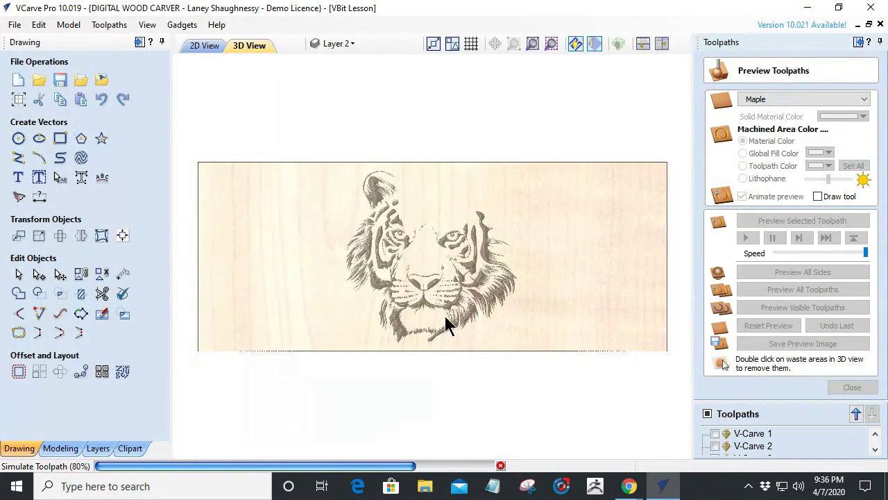
pyautogui.scroll(3, 430, 285)
pyautogui.moveTo(437, 344); pyautogui.dragTo(437, 322)
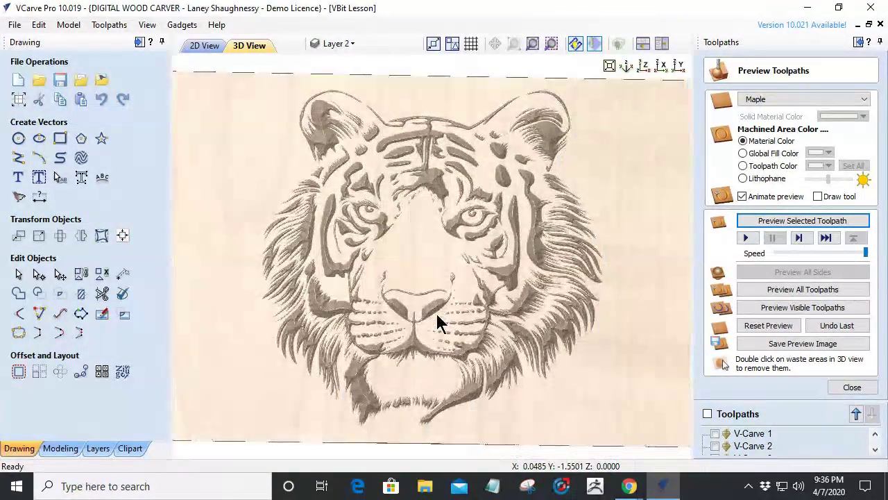
pyautogui.scroll(-1, 437, 322)
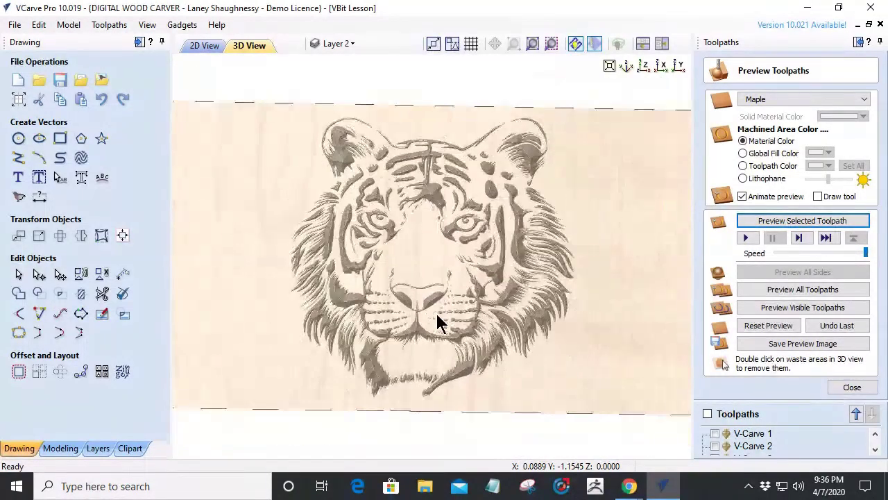
# Step: Scale the tiger vectors down about their center to about 5.70 by 5.73 inches in the 2D view
pyautogui.click(203, 44)
pyautogui.scroll(-2, 309, 201)
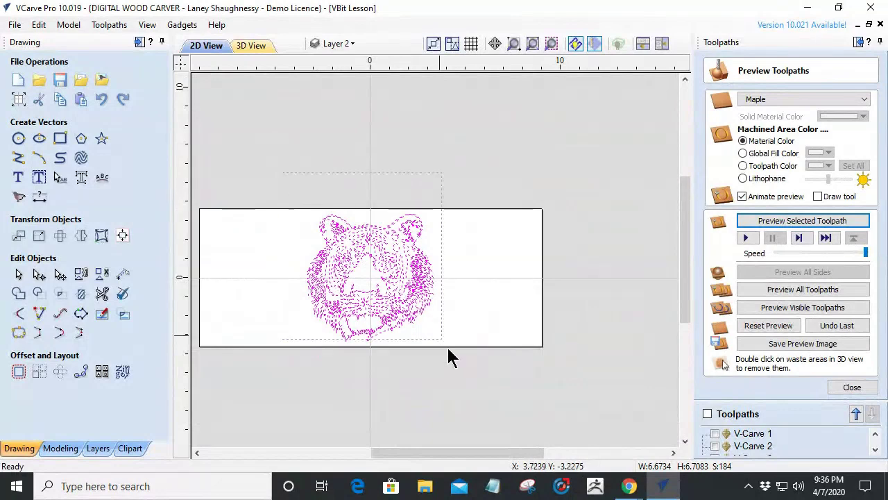
pyautogui.click(410, 271)
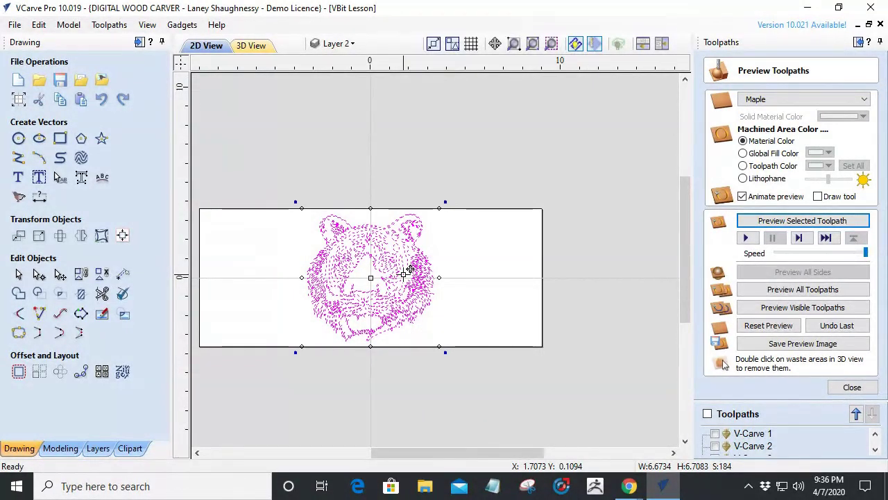
pyautogui.click(430, 215)
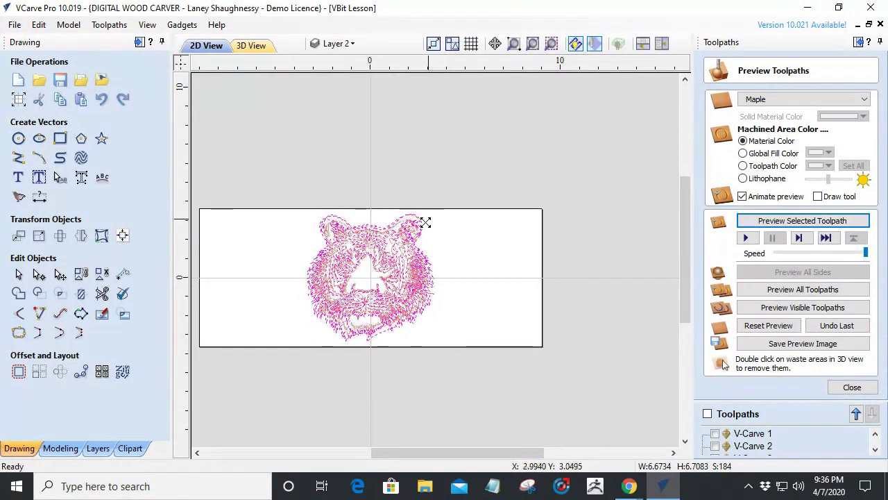
pyautogui.click(425, 225)
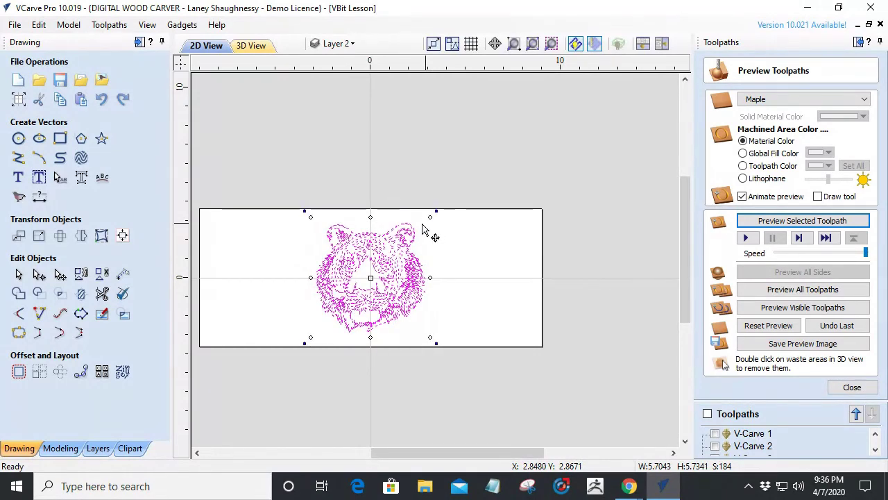
# Step: Draw a rectangle border about 7.1 by 6.6 inches around the tiger
pyautogui.scroll(2, 349, 203)
pyautogui.click(59, 138)
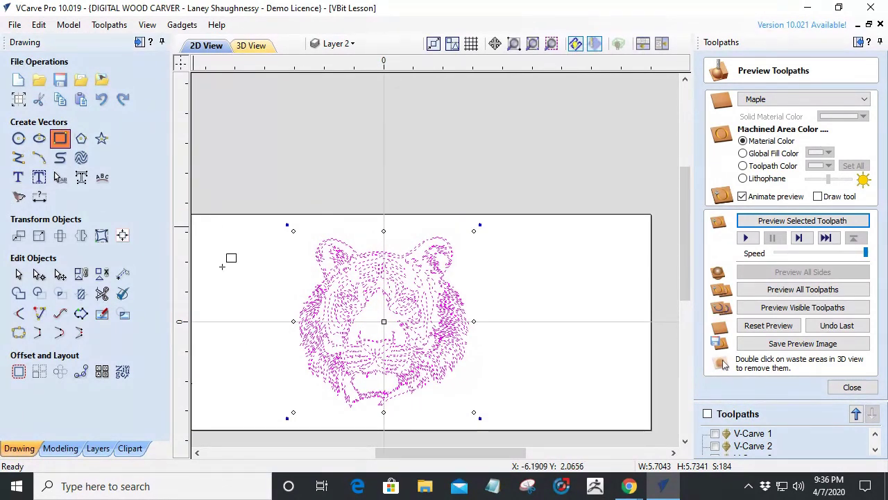
pyautogui.moveTo(276, 224)
pyautogui.mouseDown()
pyautogui.moveTo(481, 325)
pyautogui.moveTo(497, 410)
pyautogui.moveTo(494, 421)
pyautogui.moveTo(483, 414)
pyautogui.moveTo(487, 421)
pyautogui.mouseUp()
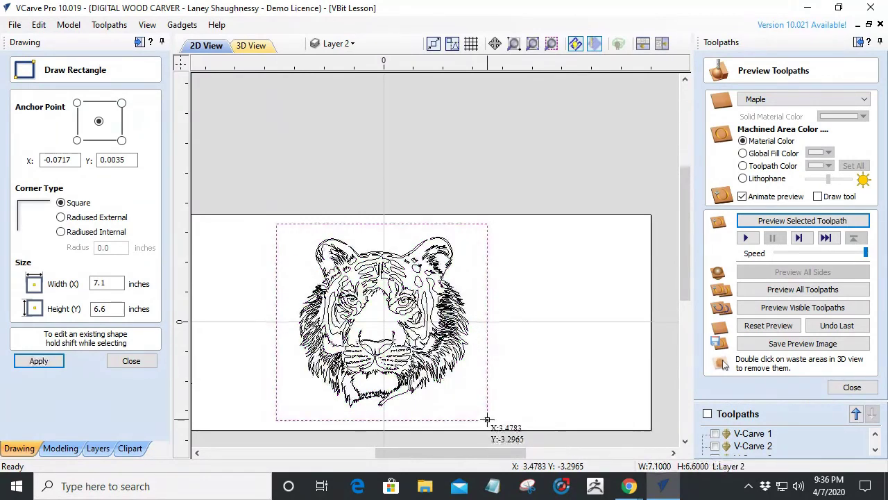
pyautogui.click(154, 362)
# Step: Select all the tiger vectors without the border and offset them outwards by 0.0625 inches
pyautogui.scroll(5, 349, 254)
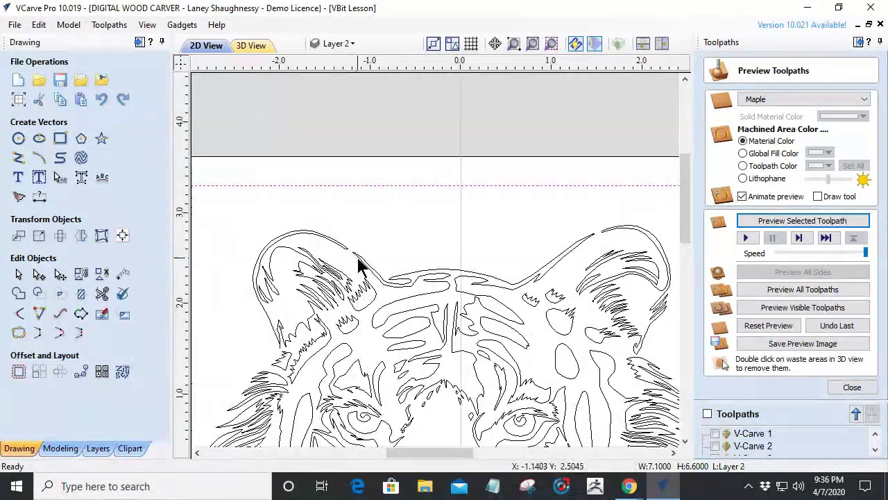
pyautogui.scroll(-5, 361, 263)
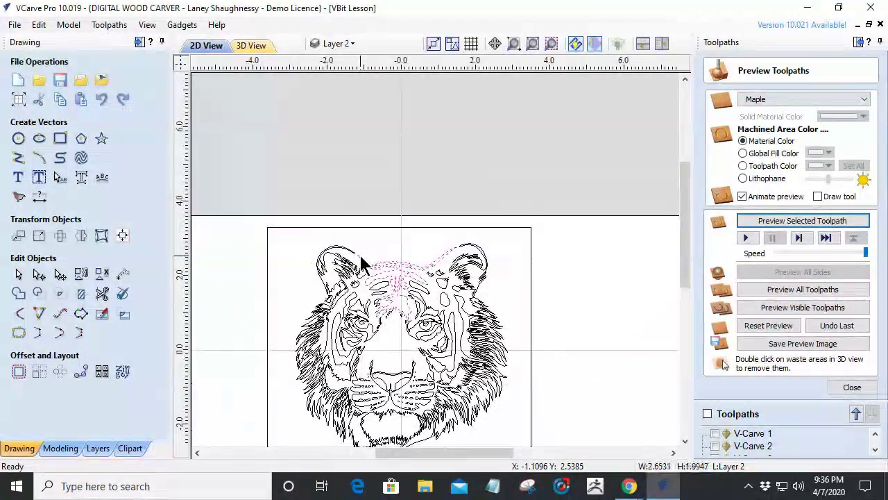
pyautogui.moveTo(288, 234); pyautogui.dragTo(439, 391)
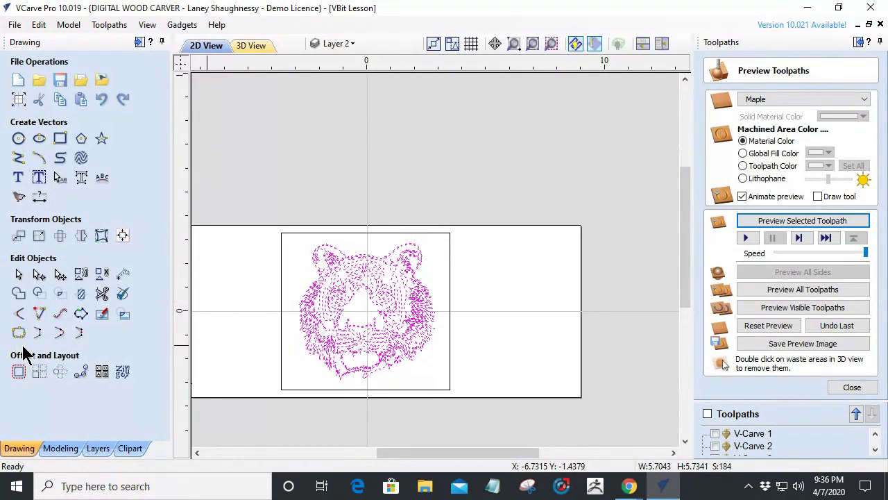
pyautogui.click(18, 371)
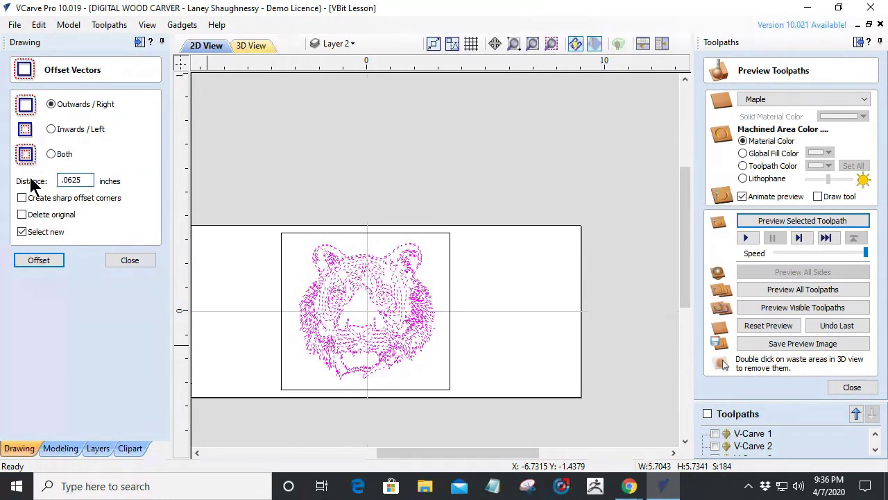
pyautogui.click(28, 255)
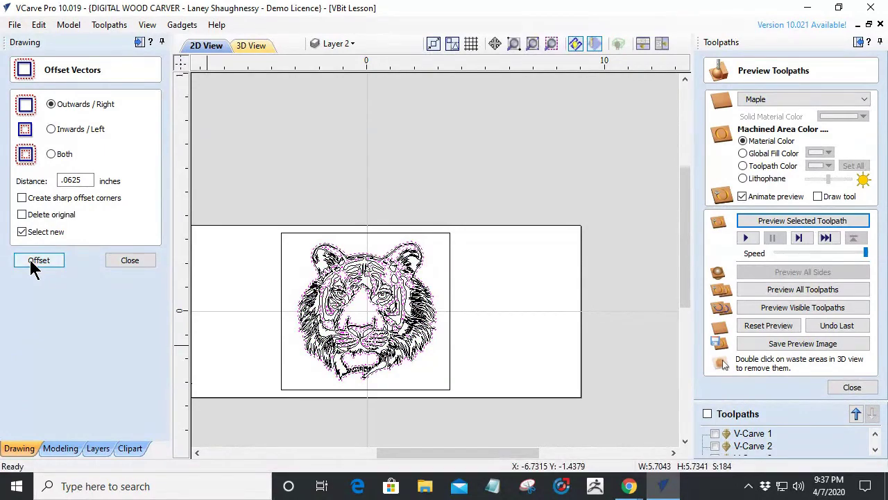
# Step: Delete the inner offset vectors, keep only the offset outline around the tiger's head, and finish offsetting
pyautogui.scroll(4, 336, 258)
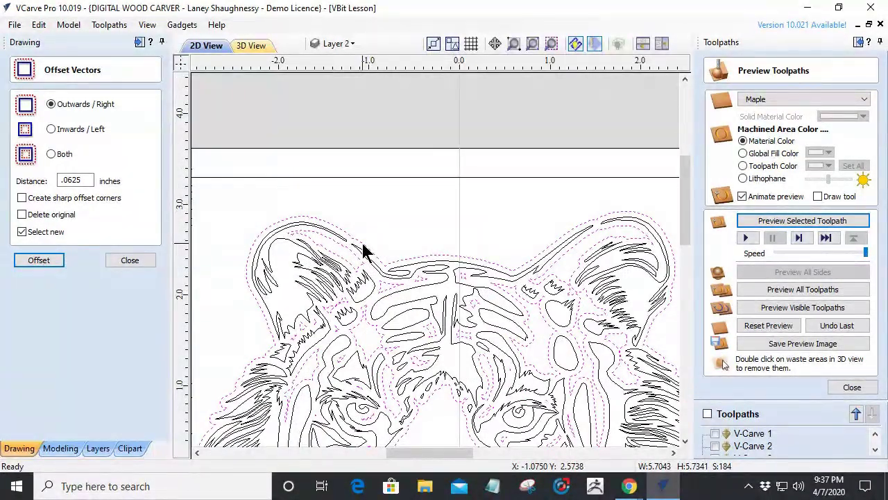
pyautogui.scroll(-4, 439, 258)
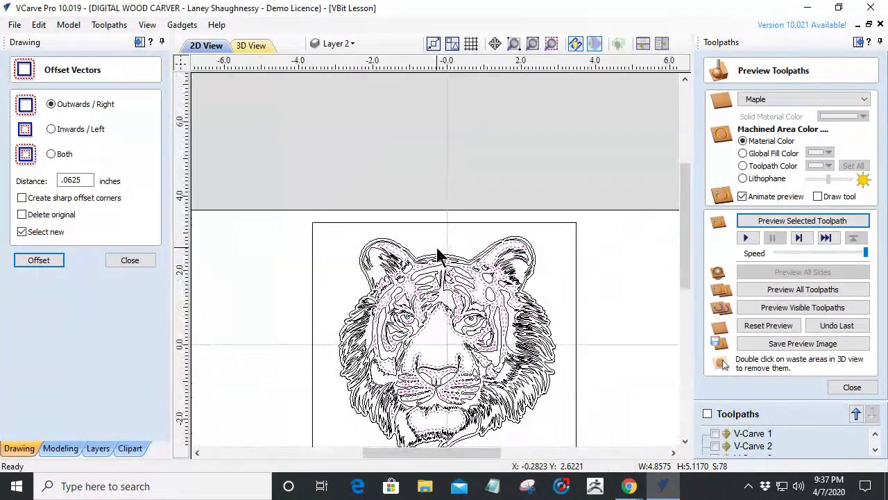
pyautogui.press('Escape')
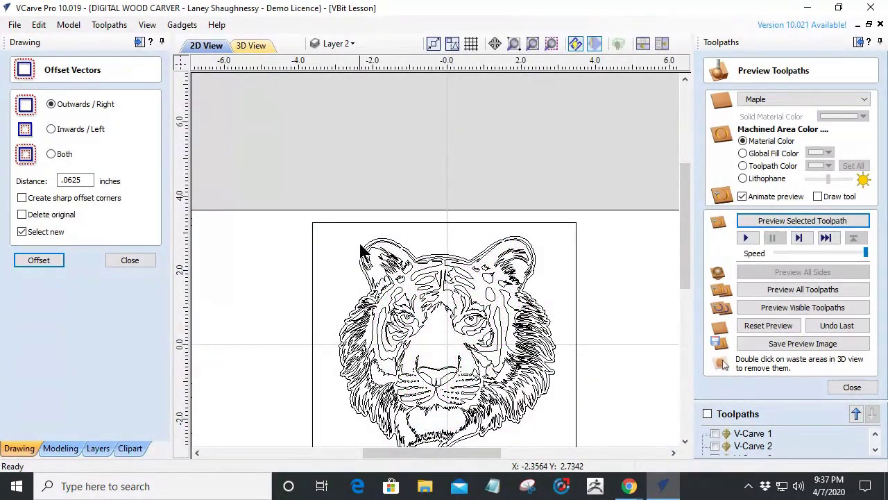
pyautogui.scroll(2, 361, 253)
pyautogui.click(384, 248)
pyautogui.scroll(-4, 315, 275)
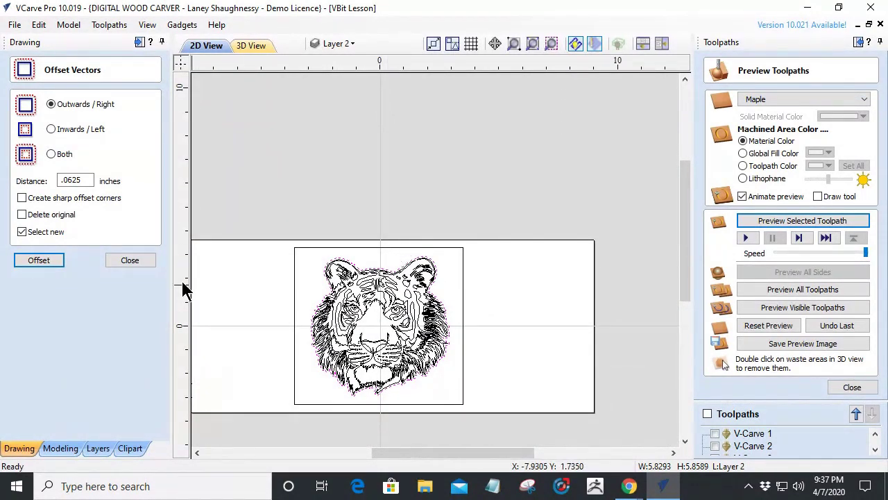
pyautogui.click(149, 265)
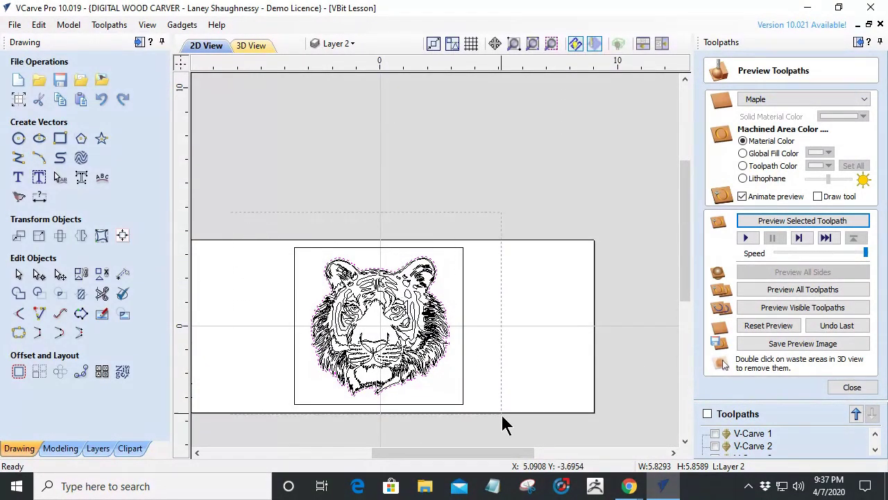
# Step: Select all vectors including the border and set up a V-Carve toolpath with a flat depth of 0.125 inches
pyautogui.hotkey('ctrl', 'a')
pyautogui.click(852, 387)
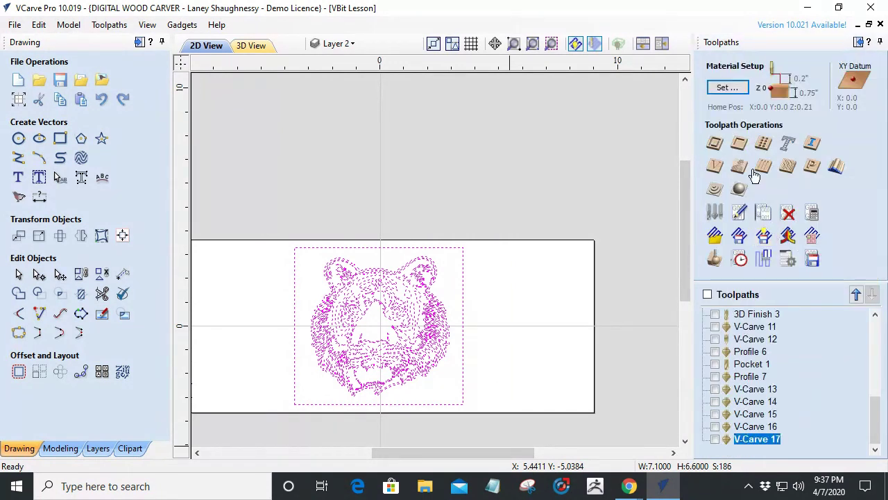
pyautogui.click(717, 161)
pyautogui.click(737, 114)
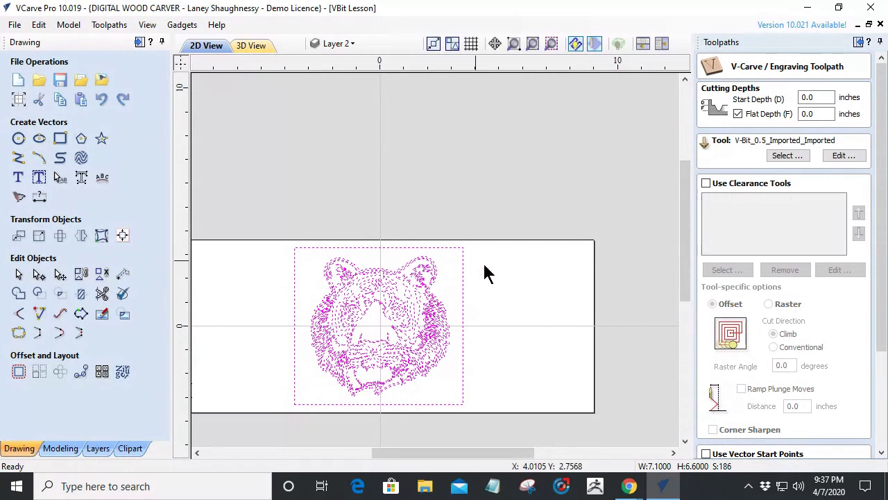
pyautogui.doubleClick(815, 114)
pyautogui.write('.125')
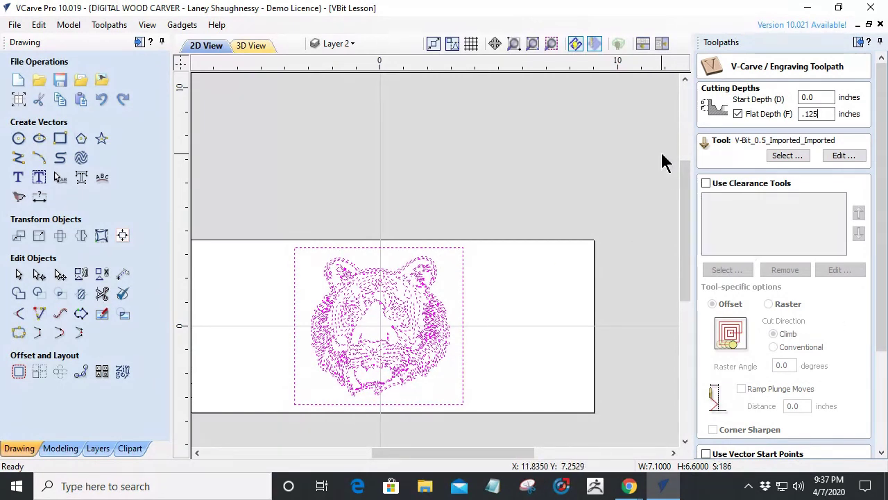
# Step: Enable clearance tools and add the WS 705 .25 End Mill, WS 705 .125 Tapered Ball Nose and WS 705 .0625 Tapered Ball Nose
pyautogui.click(706, 186)
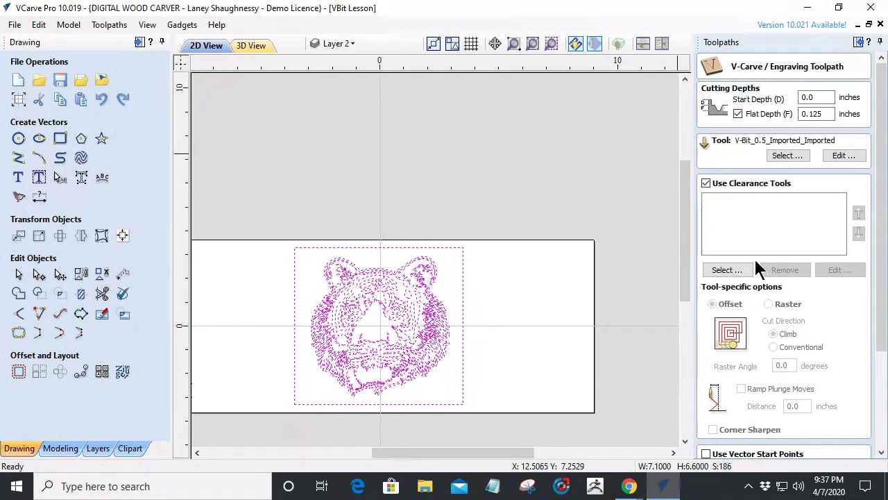
pyautogui.click(725, 271)
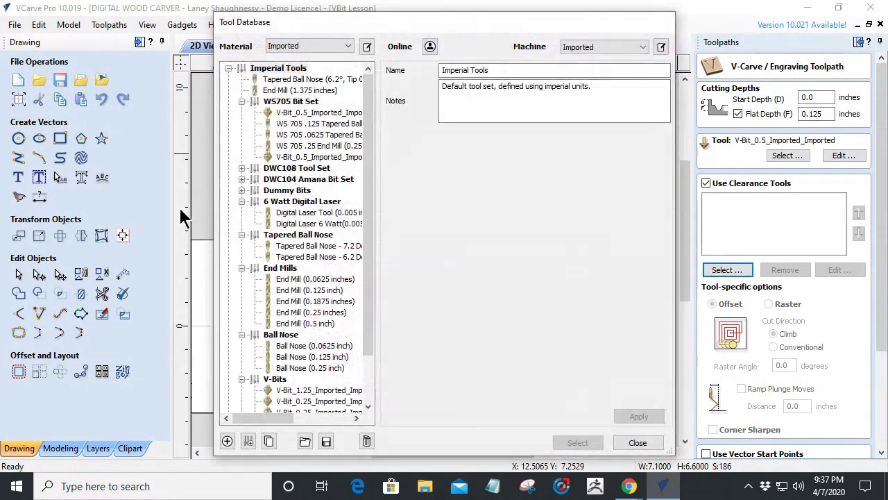
pyautogui.click(294, 147)
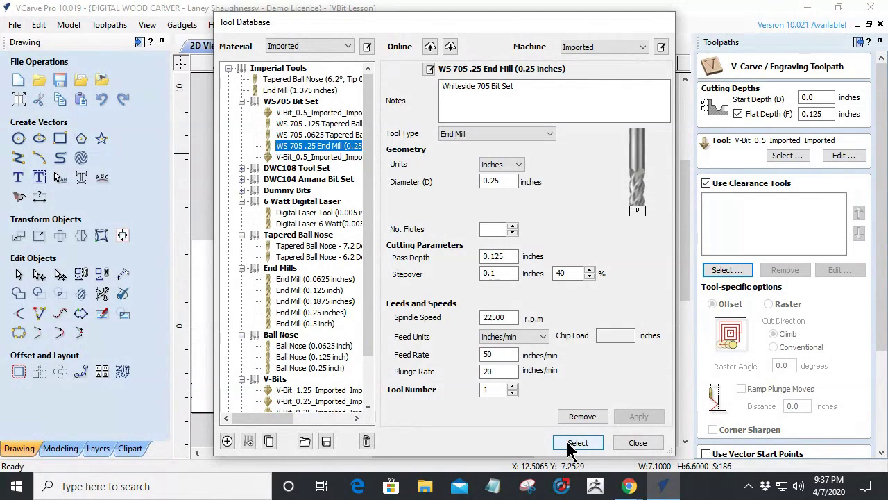
pyautogui.click(578, 442)
pyautogui.click(727, 270)
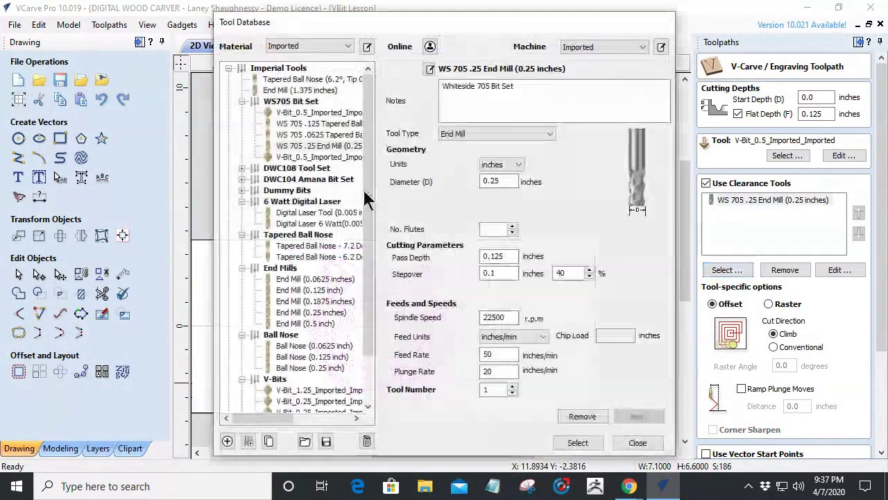
pyautogui.click(288, 124)
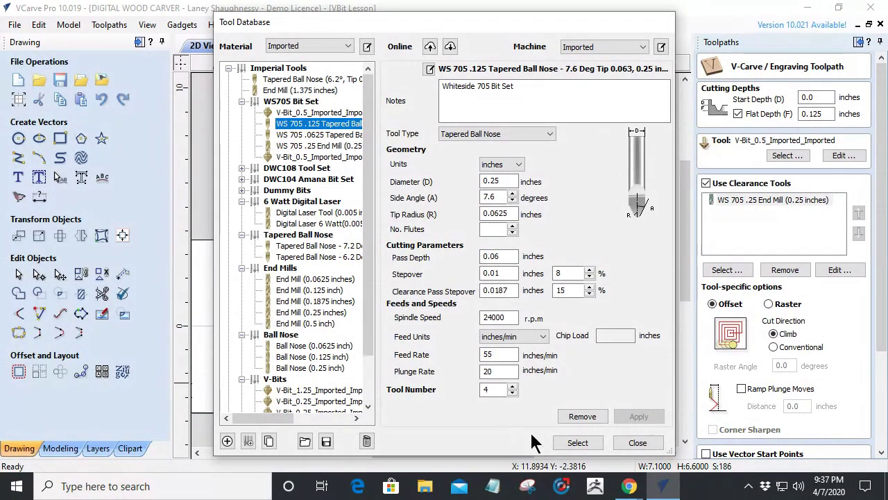
pyautogui.click(572, 445)
pyautogui.click(729, 270)
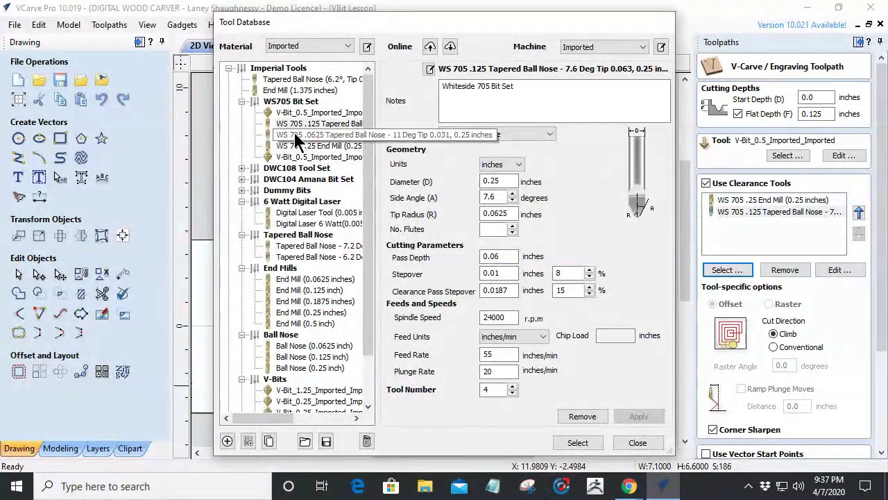
pyautogui.click(295, 134)
pyautogui.click(576, 442)
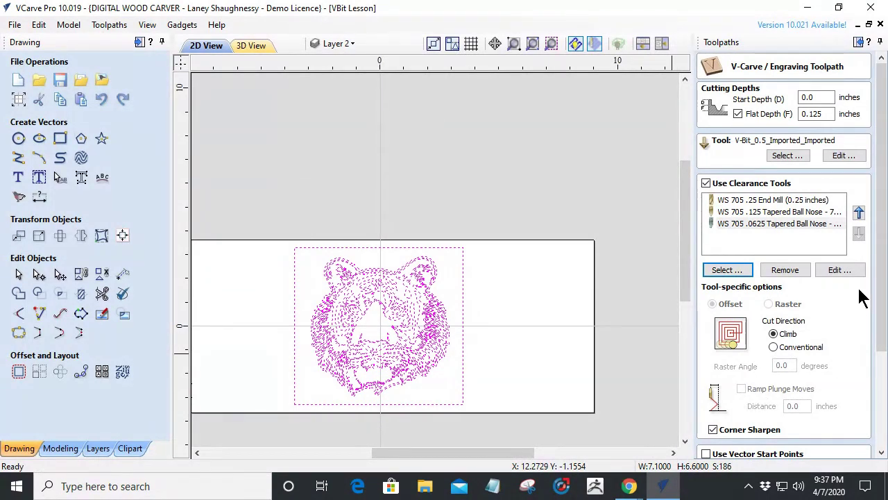
# Step: Calculate the V-Carve 18 toolpath together with its clearance passes
pyautogui.scroll(-4, 862, 297)
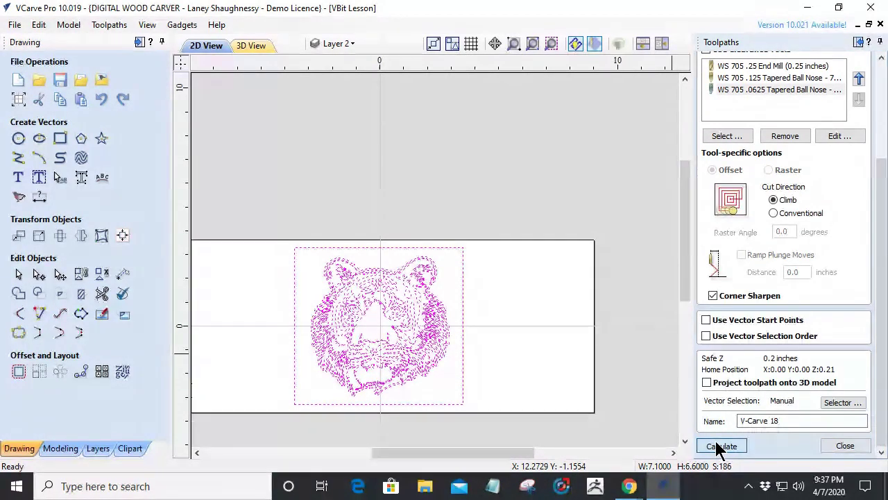
pyautogui.click(718, 447)
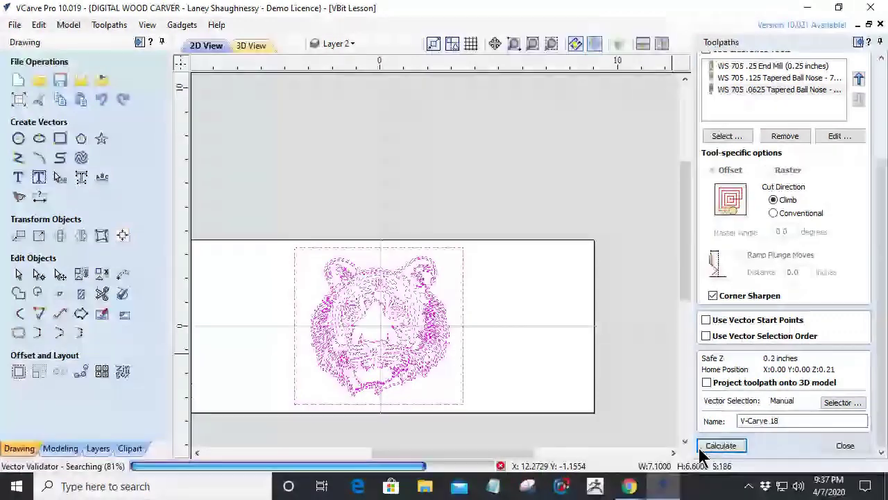
pyautogui.click(484, 257)
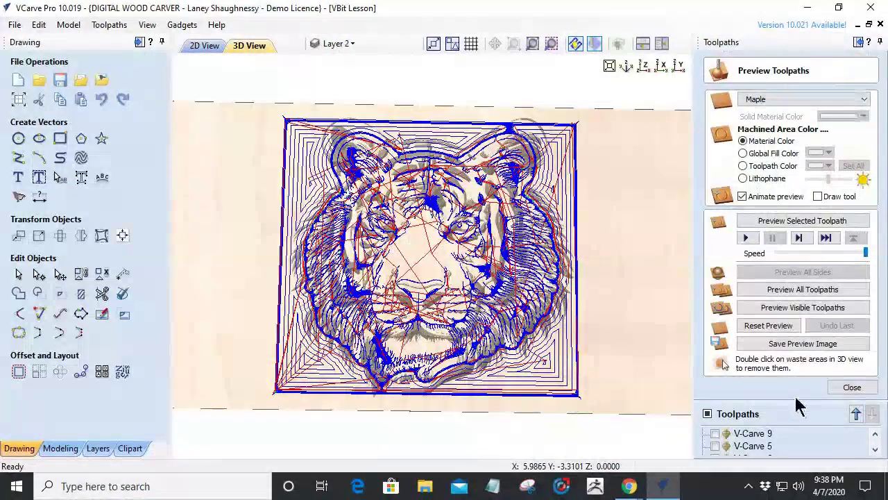
# Step: Reopen the V-Carve 18 toolpath for editing and remove both WS 705 tapered ball nose clearance tools
pyautogui.click(852, 388)
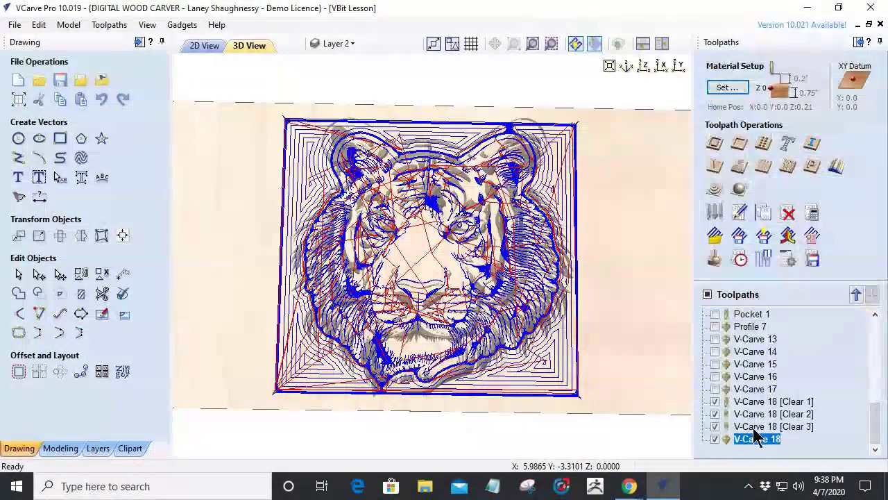
pyautogui.click(716, 427)
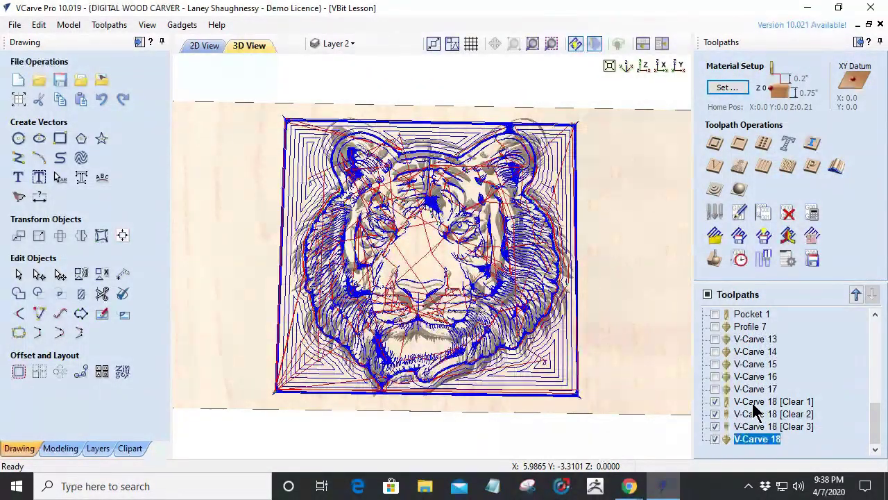
pyautogui.moveTo(753, 406)
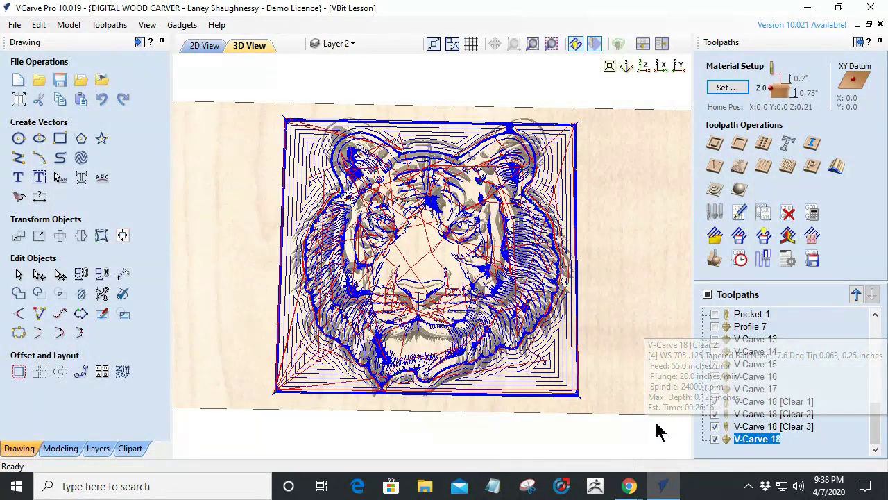
pyautogui.doubleClick(759, 416)
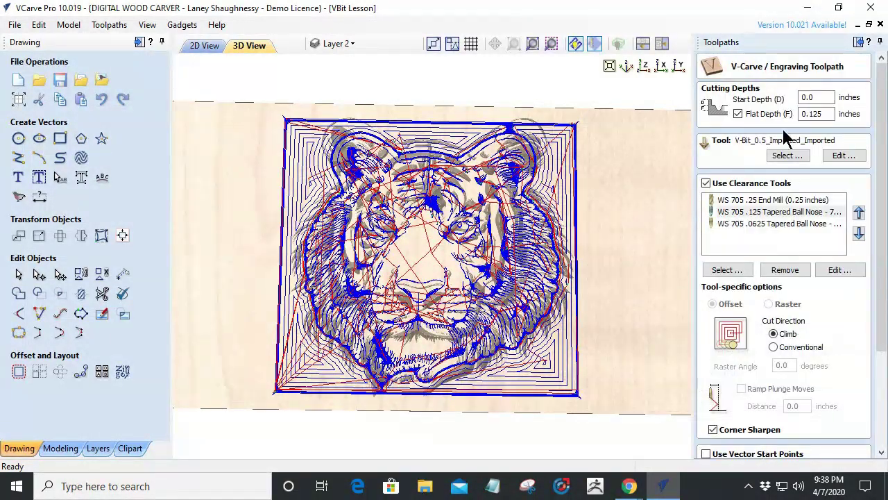
pyautogui.click(745, 212)
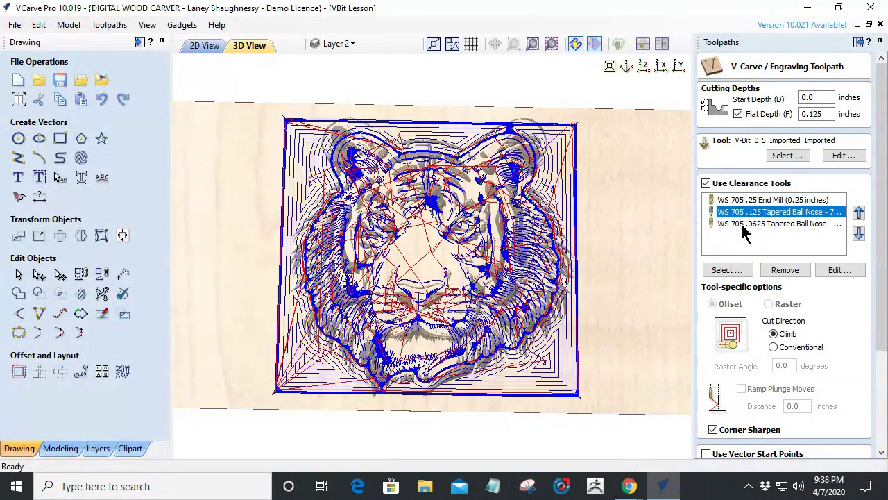
pyautogui.click(786, 270)
pyautogui.click(788, 272)
# Step: Add the End Mill (0.125 inch) and the End Mill (0.0625 inches) as clearance tools after the 0.25 inch end mill
pyautogui.click(733, 274)
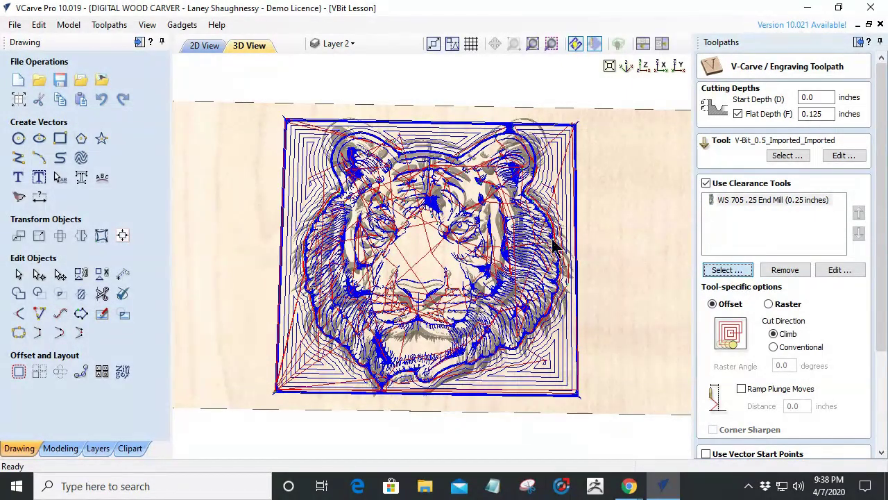
pyautogui.scroll(-3, 272, 355)
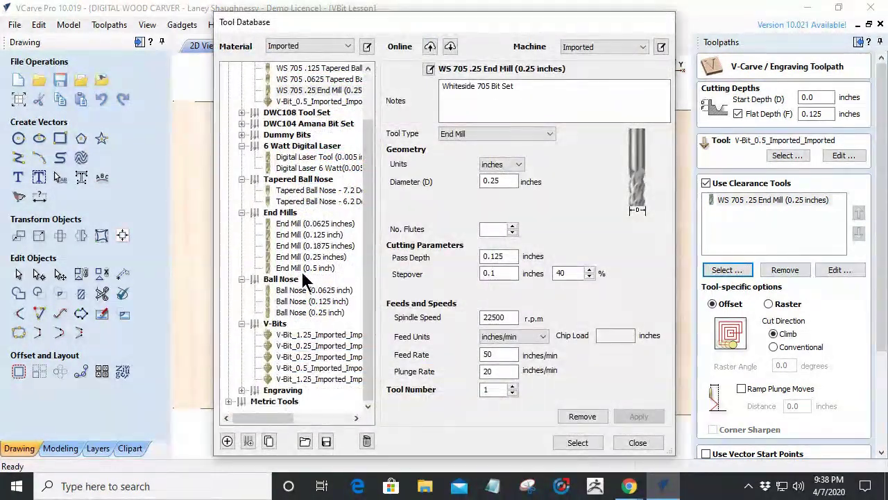
pyautogui.click(298, 234)
pyautogui.click(583, 444)
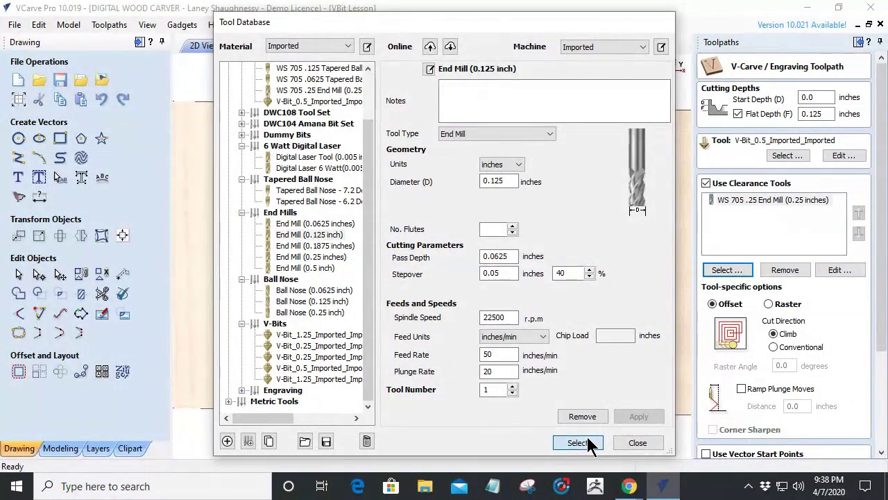
pyautogui.click(725, 271)
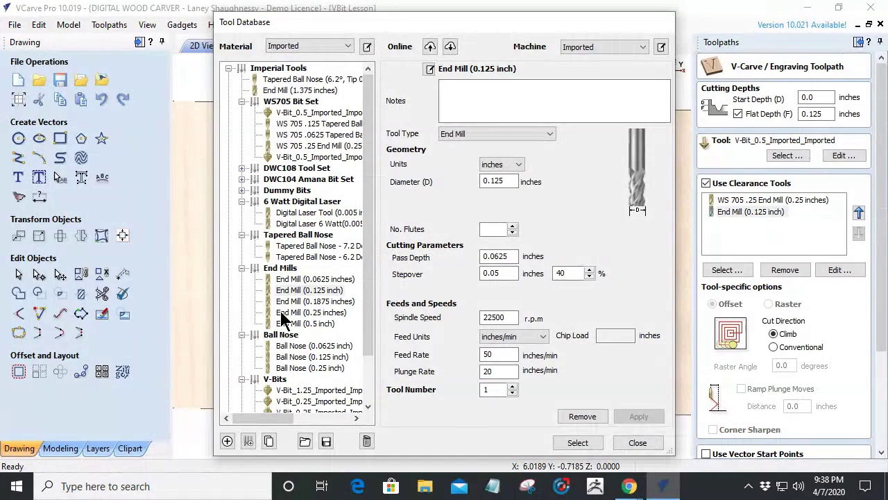
pyautogui.click(286, 279)
pyautogui.click(578, 442)
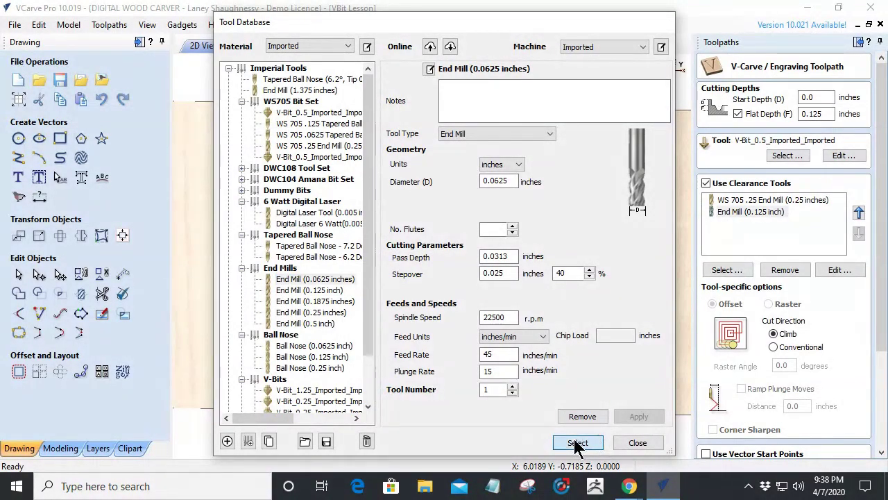
# Step: Recalculate the V-Carve 18 toolpath with its three clearance end mills despite possible vector overlaps, and reset the preview
pyautogui.scroll(-3, 878, 387)
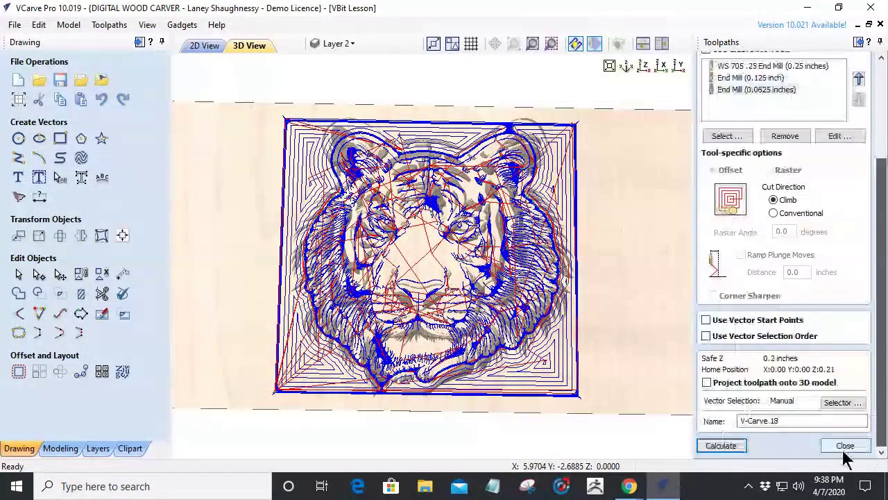
pyautogui.click(720, 447)
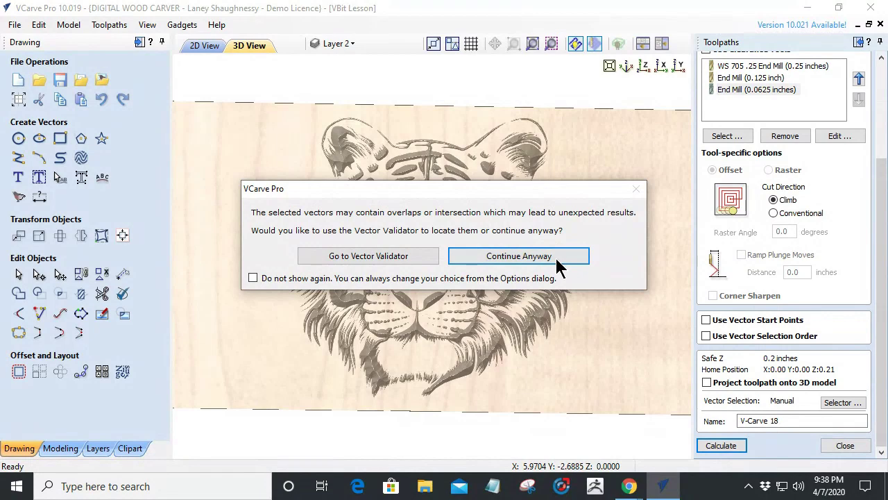
pyautogui.click(557, 257)
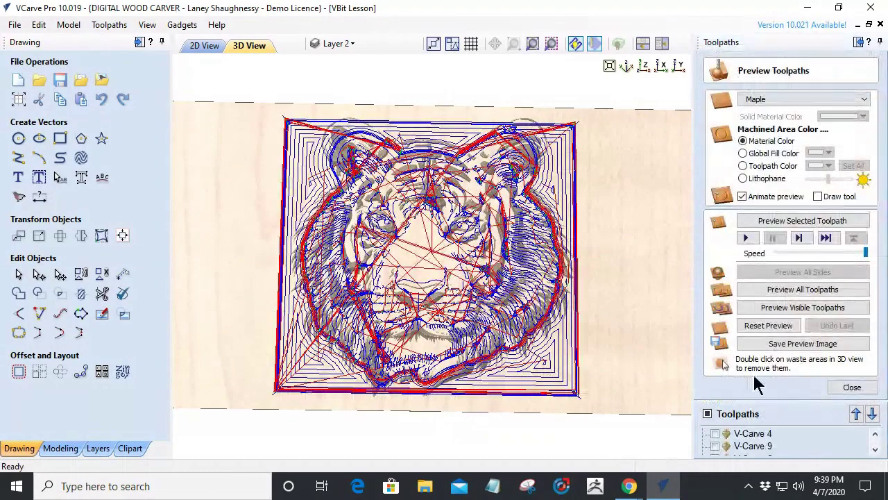
pyautogui.click(766, 328)
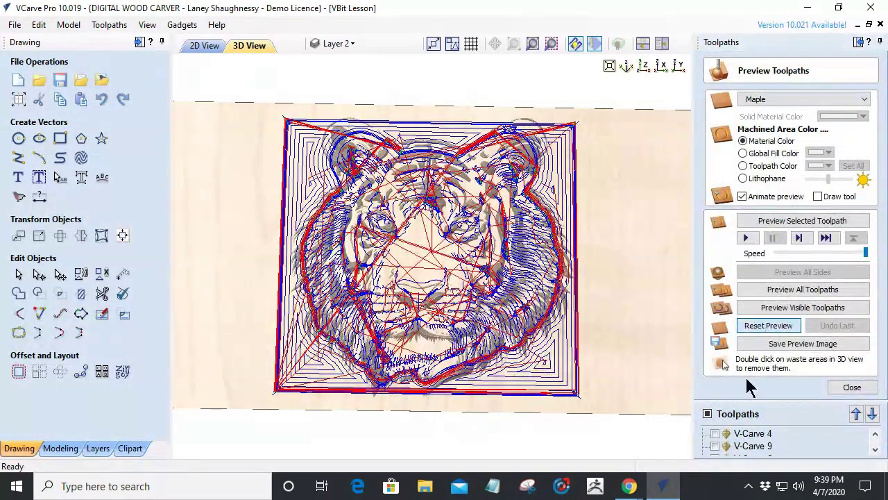
# Step: Open the floating toolpath manager and hide V-Carve 18 together with its Clear 1, Clear 2 and Clear 3 passes
pyautogui.doubleClick(763, 413)
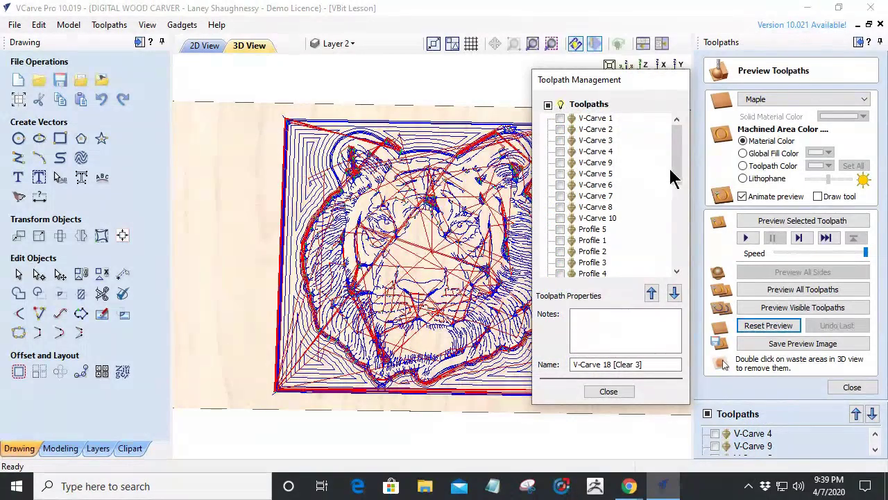
pyautogui.moveTo(677, 177); pyautogui.dragTo(674, 268)
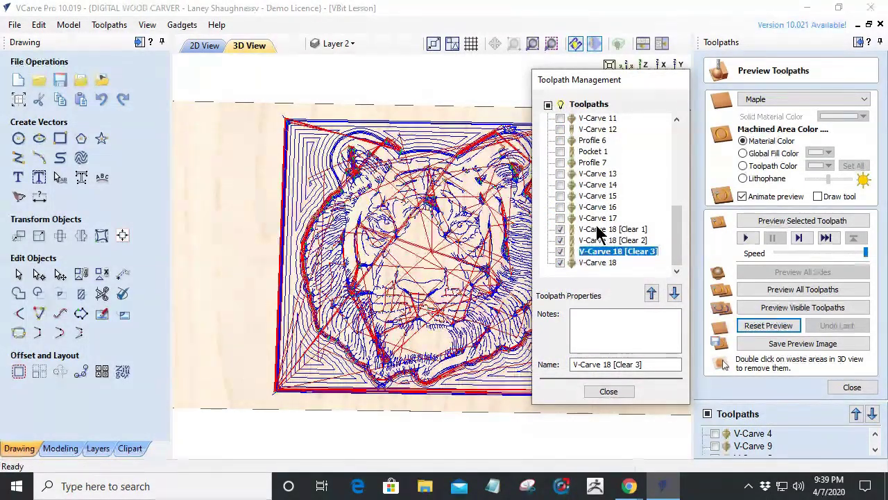
pyautogui.moveTo(598, 235)
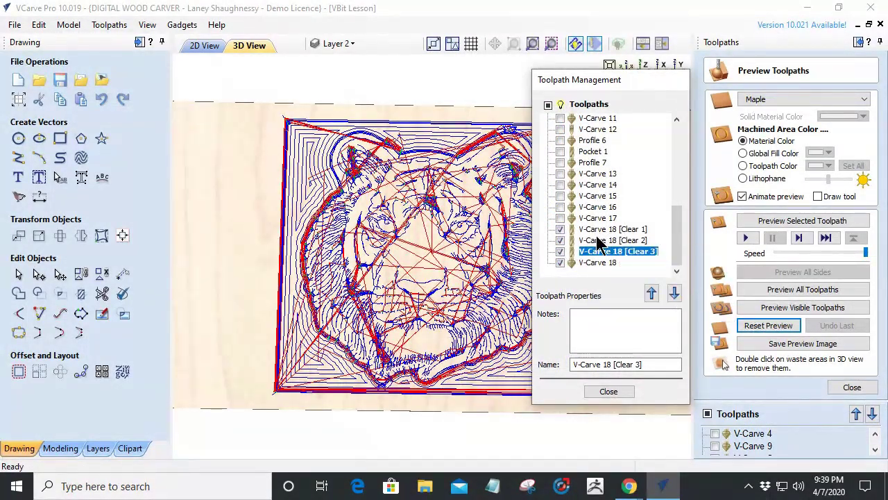
pyautogui.click(560, 262)
pyautogui.click(559, 251)
pyautogui.click(559, 240)
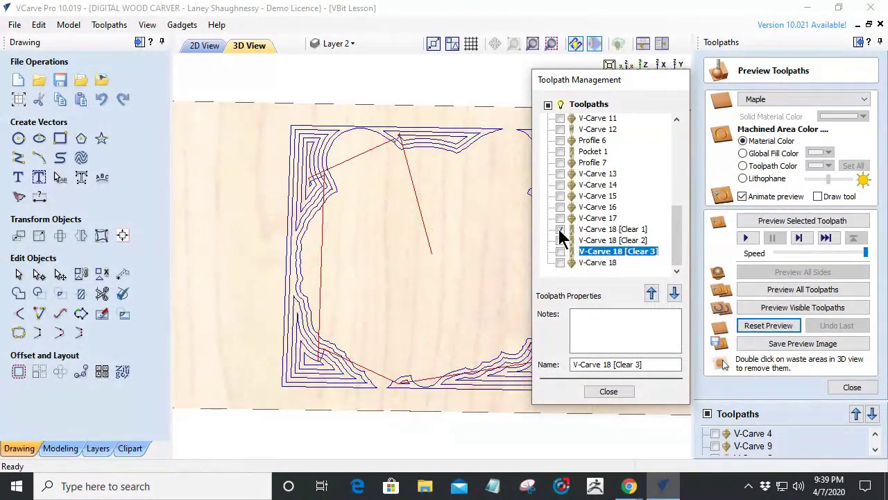
pyautogui.click(560, 229)
pyautogui.moveTo(603, 79); pyautogui.dragTo(806, 64)
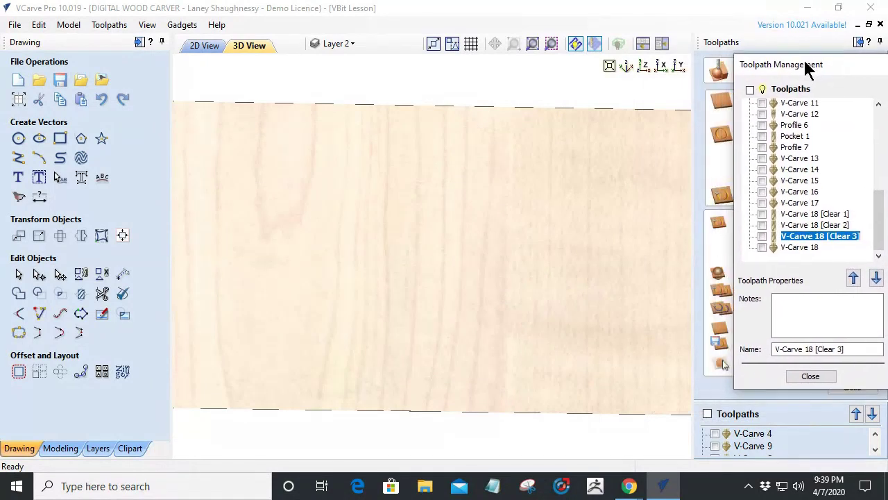
# Step: Examine the Clear 1, Clear 2, Clear 3 and final V-Carve 18 toolpaths by showing each one alone
pyautogui.click(762, 214)
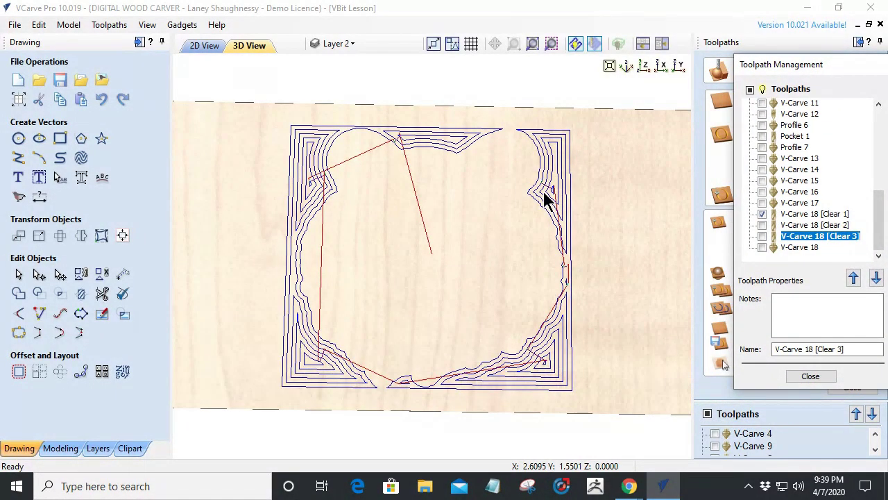
pyautogui.click(762, 214)
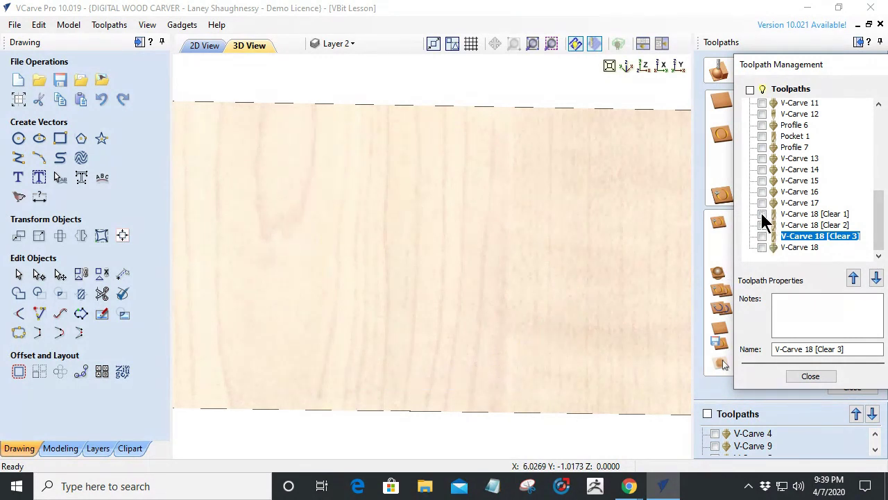
pyautogui.click(762, 225)
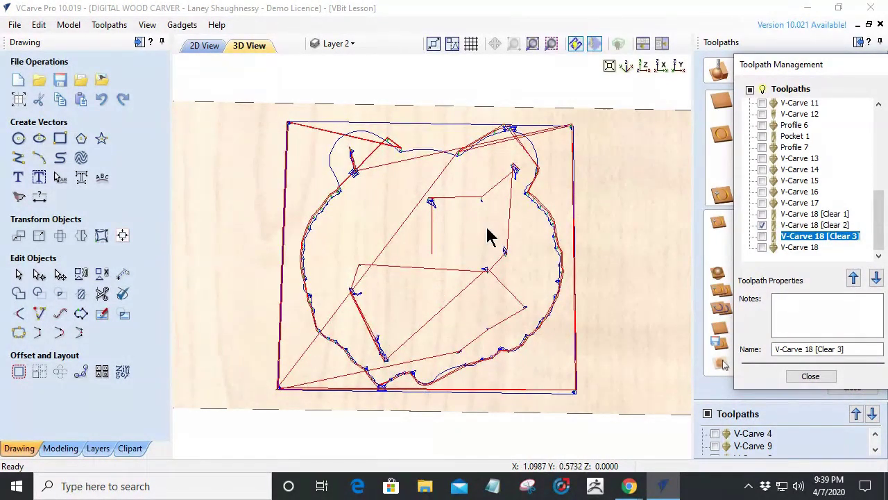
pyautogui.click(762, 225)
pyautogui.click(762, 236)
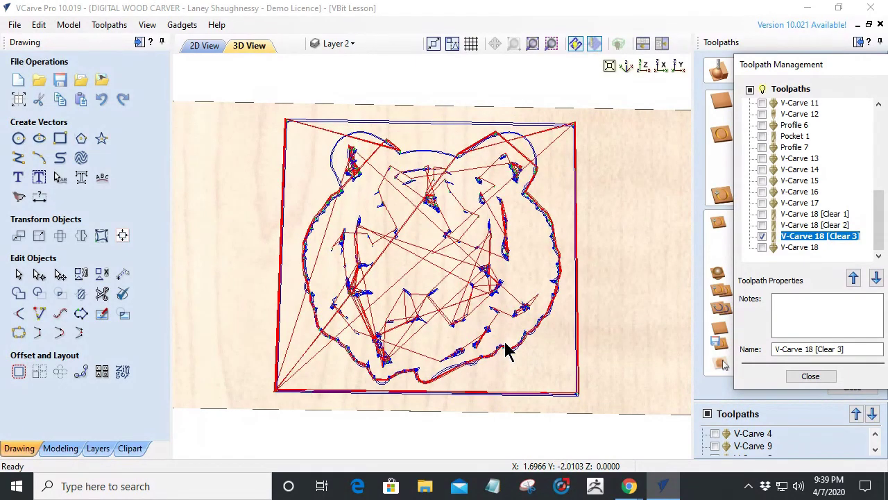
pyautogui.click(762, 236)
pyautogui.click(761, 248)
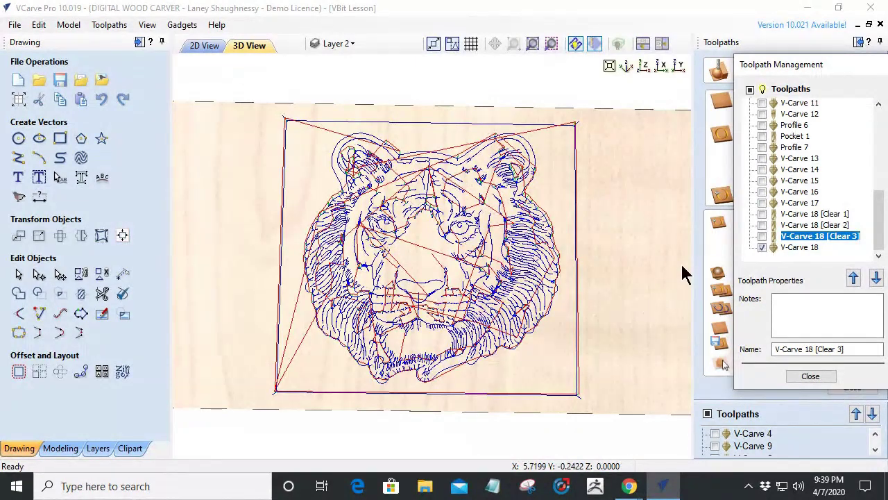
# Step: Show only V-Carve 18 [Clear 1] in an enlarged 3D view and preview its cut
pyautogui.click(762, 214)
pyautogui.click(761, 248)
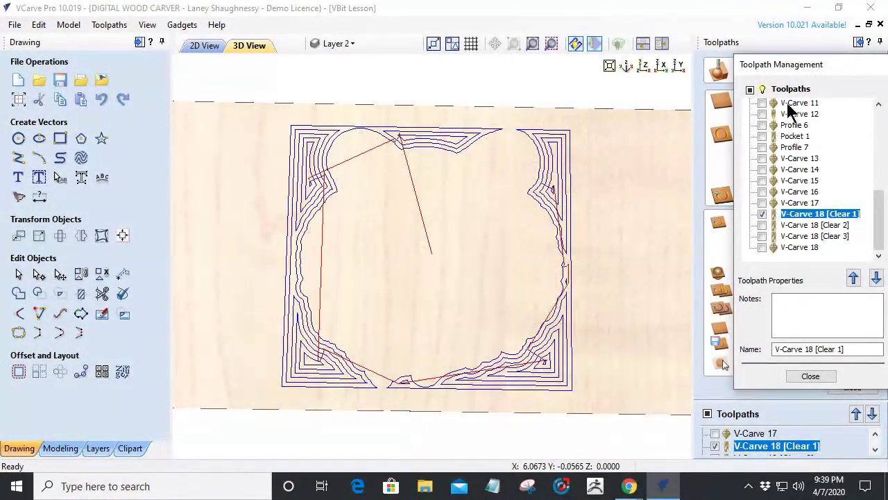
pyautogui.moveTo(808, 69); pyautogui.dragTo(706, 95)
pyautogui.moveTo(490, 219); pyautogui.dragTo(54, 8)
pyautogui.click(139, 43)
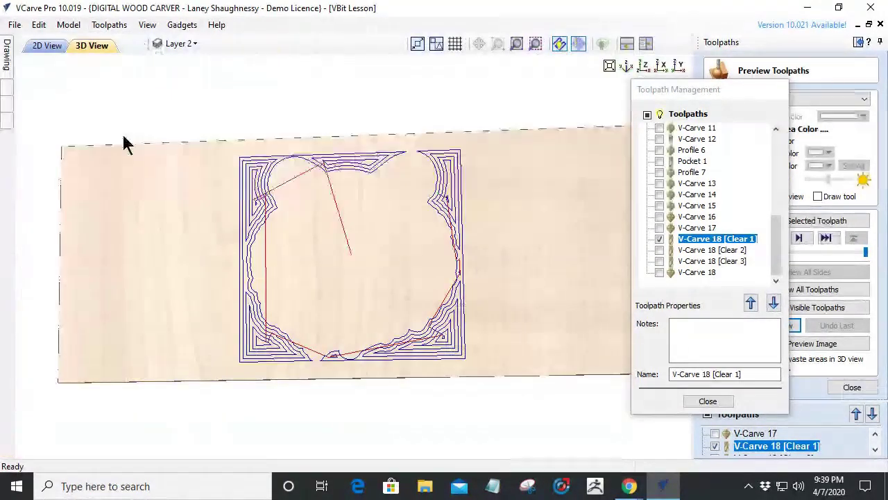
pyautogui.moveTo(362, 261); pyautogui.dragTo(283, 250, button='middle')
pyautogui.scroll(2, 283, 251)
pyautogui.scroll(2, 283, 257)
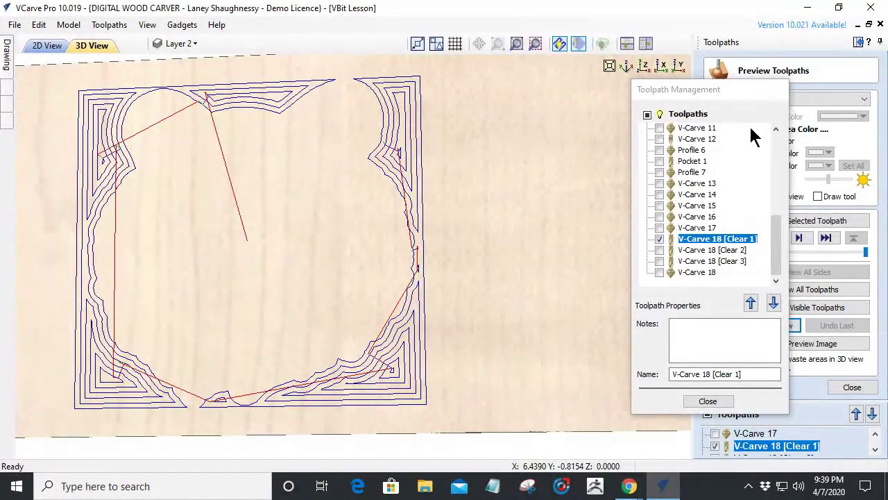
pyautogui.moveTo(703, 90); pyautogui.dragTo(595, 90)
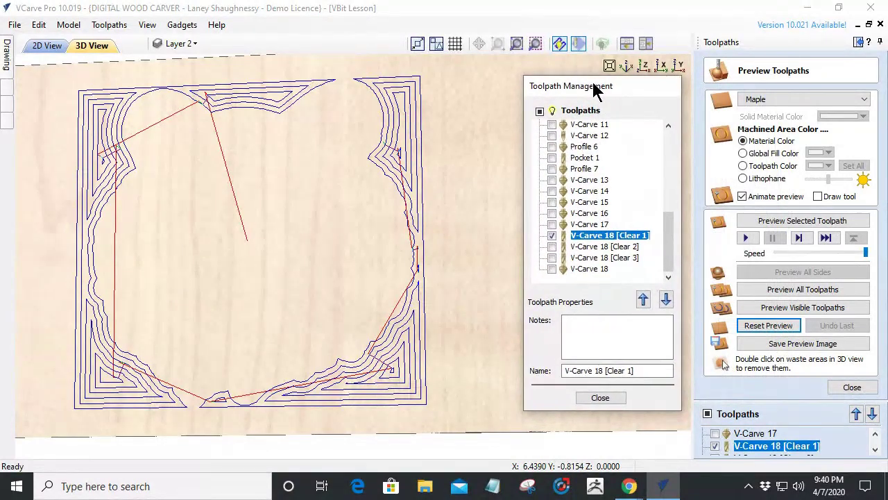
pyautogui.click(768, 310)
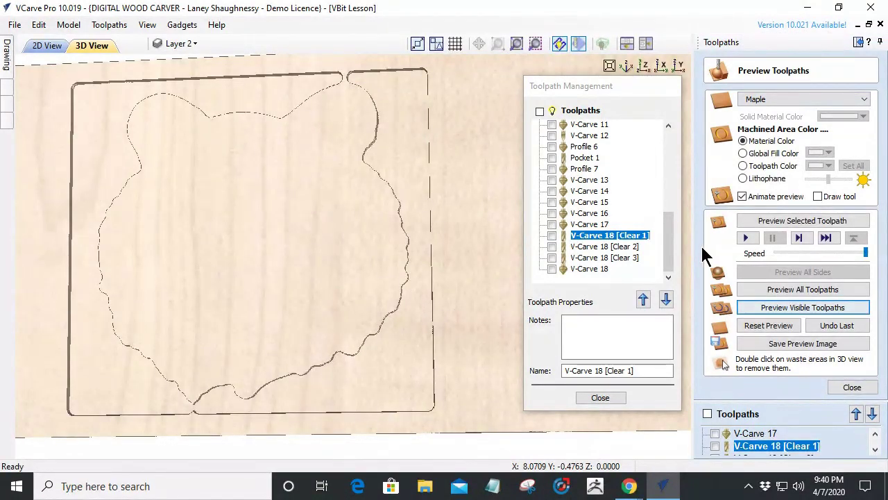
# Step: Preview the V-Carve 18 [Clear 2] pass and the V-Carve 18 [Clear 3] pass, one after the other
pyautogui.click(551, 246)
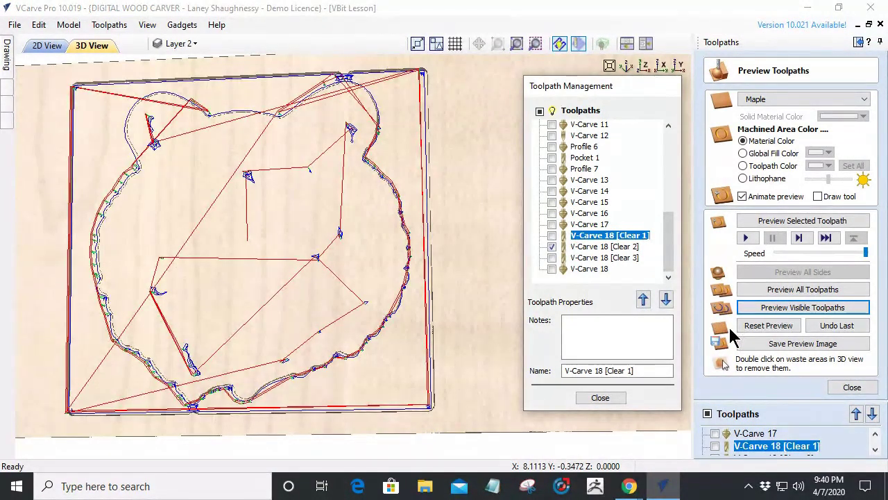
pyautogui.click(792, 312)
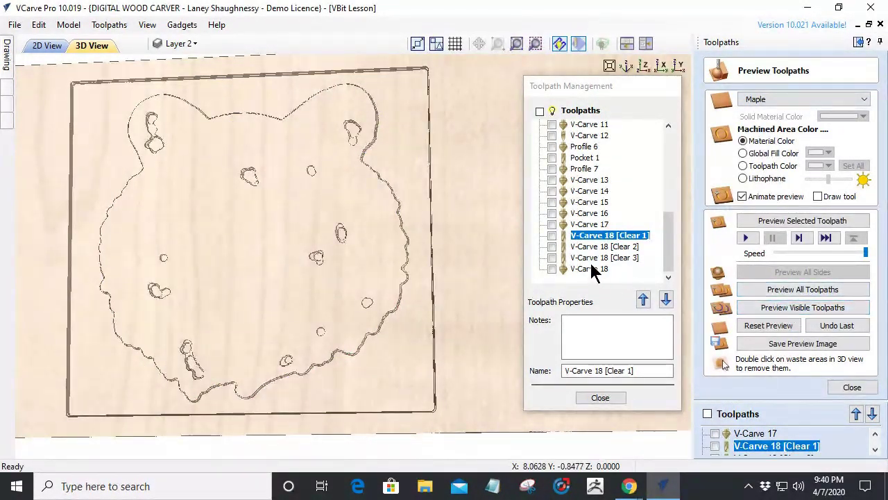
pyautogui.click(552, 258)
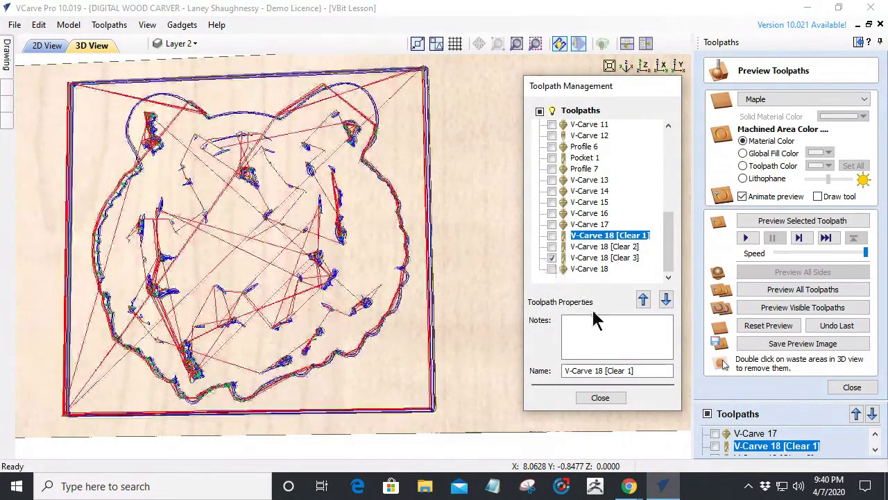
pyautogui.click(779, 307)
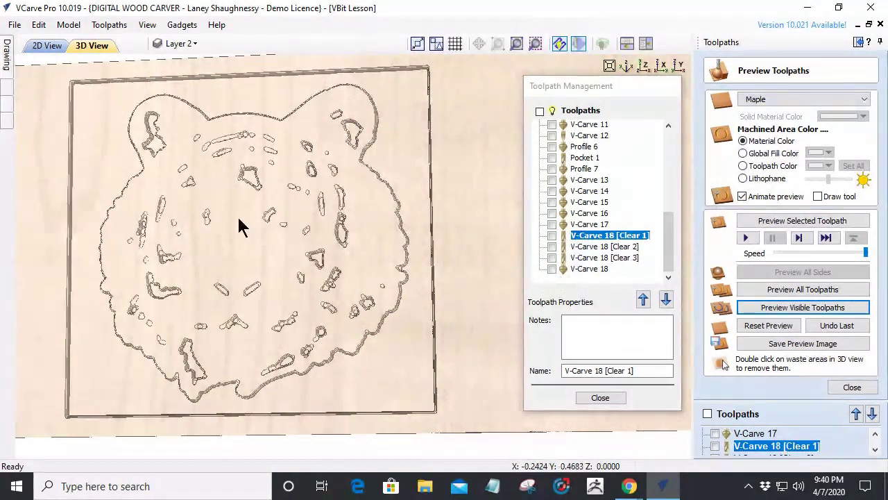
# Step: Preview the final V-Carve 18 pass, inspect the carved tiger up close, and close the toolpath manager and preview
pyautogui.click(552, 269)
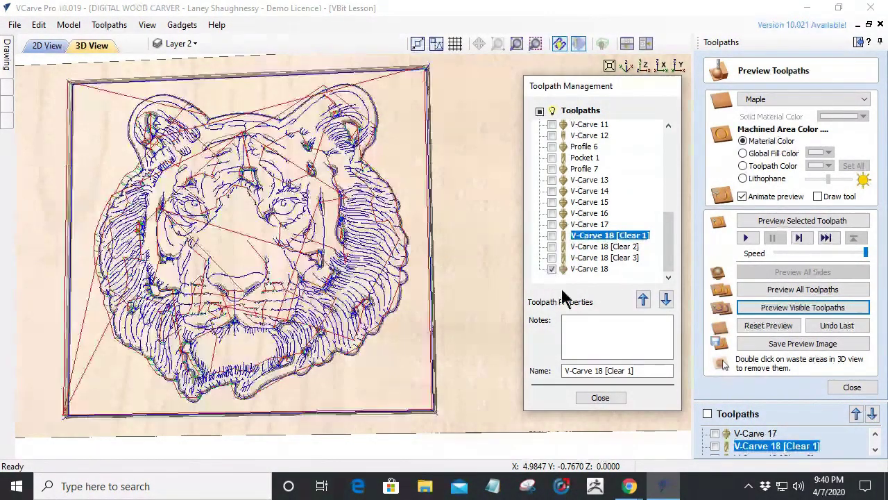
pyautogui.click(793, 311)
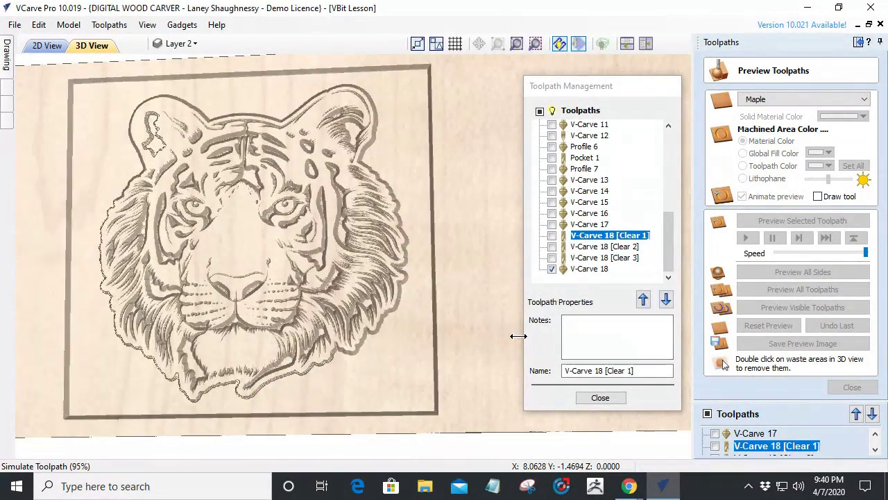
pyautogui.moveTo(381, 410); pyautogui.dragTo(367, 254)
pyautogui.scroll(3, 416, 308)
pyautogui.moveTo(416, 309)
pyautogui.mouseDown()
pyautogui.moveTo(486, 319)
pyautogui.moveTo(475, 299)
pyautogui.mouseUp()
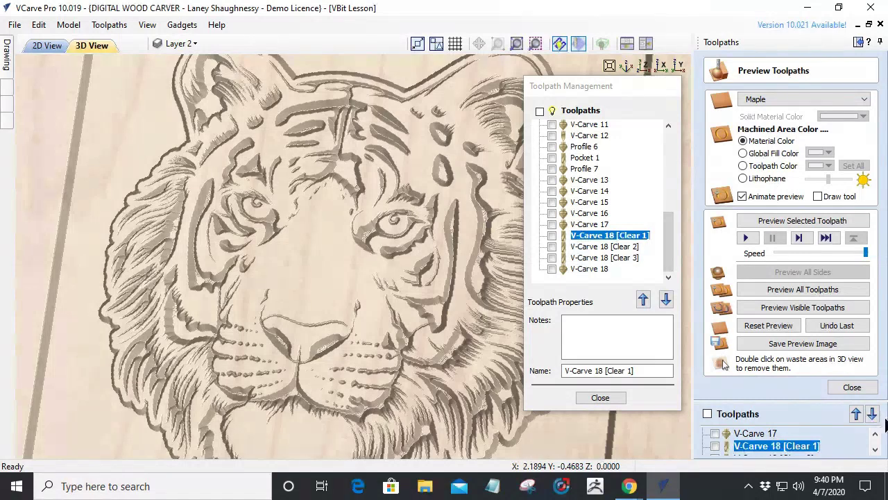
pyautogui.click(600, 399)
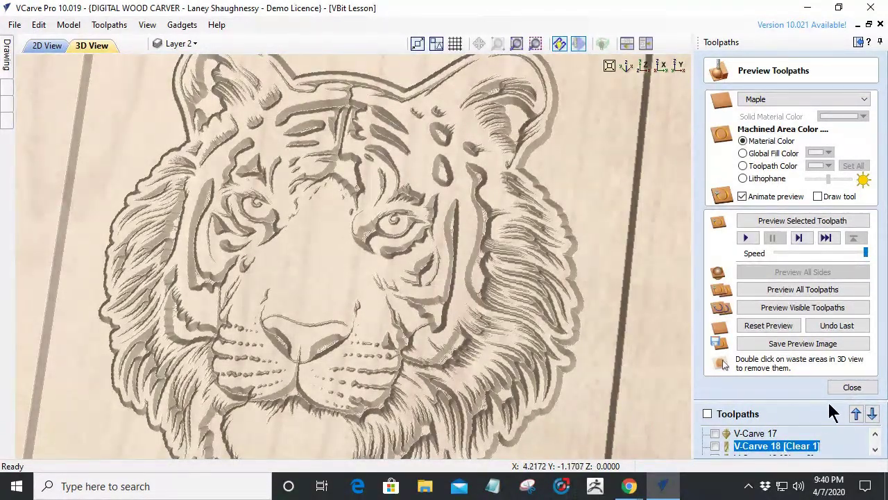
pyautogui.click(845, 387)
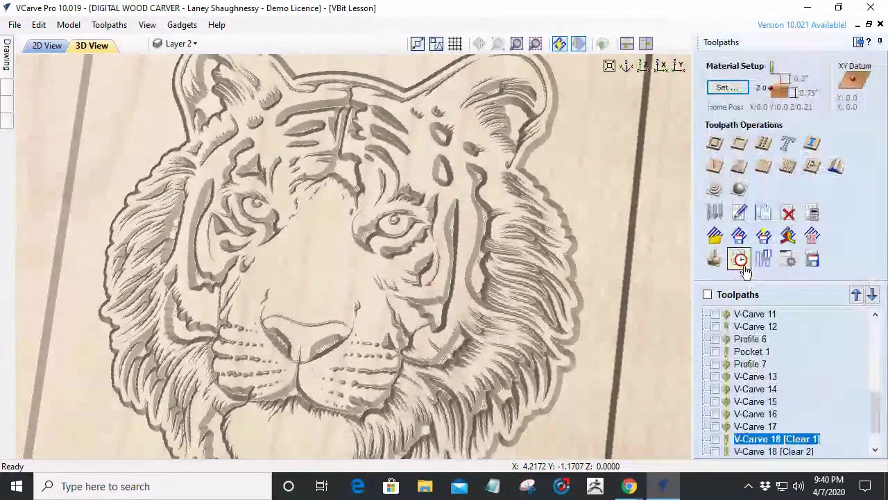
# Step: Compare the tool and clearance options in the V-Carve, 2D Profile and Pocket toolpath settings without calculating any toolpath
pyautogui.click(714, 167)
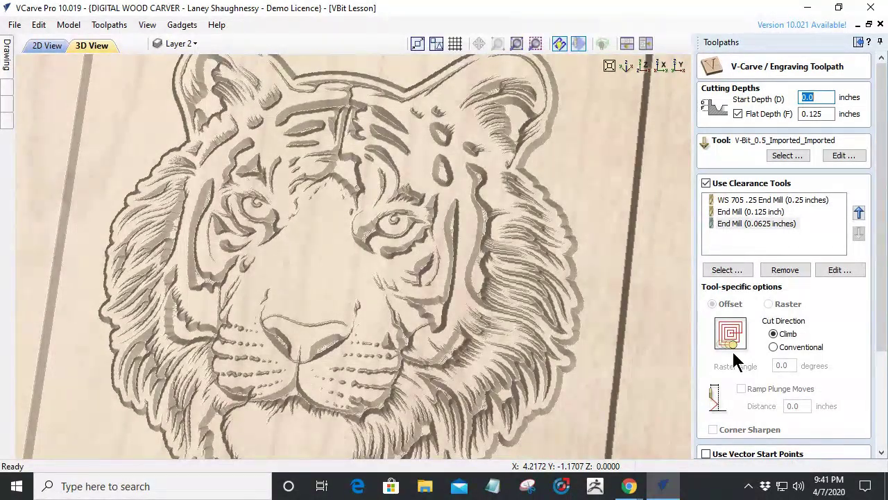
pyautogui.scroll(-10, 876, 377)
pyautogui.click(843, 447)
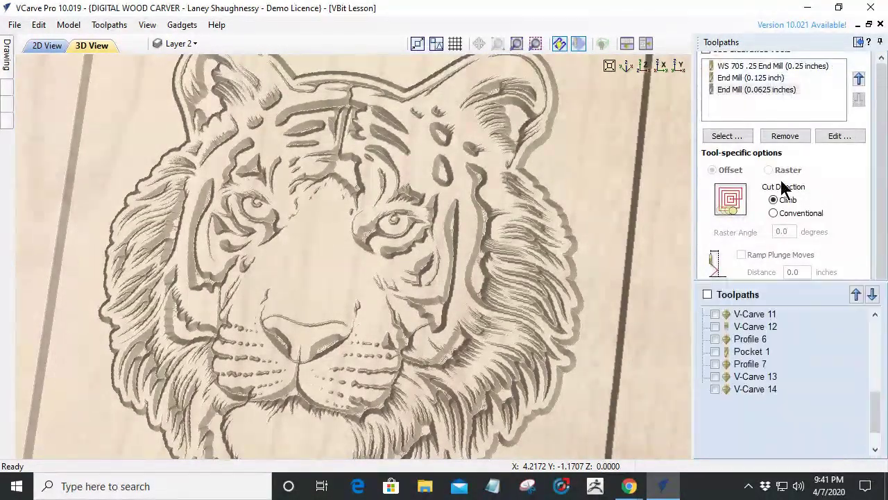
pyautogui.click(715, 143)
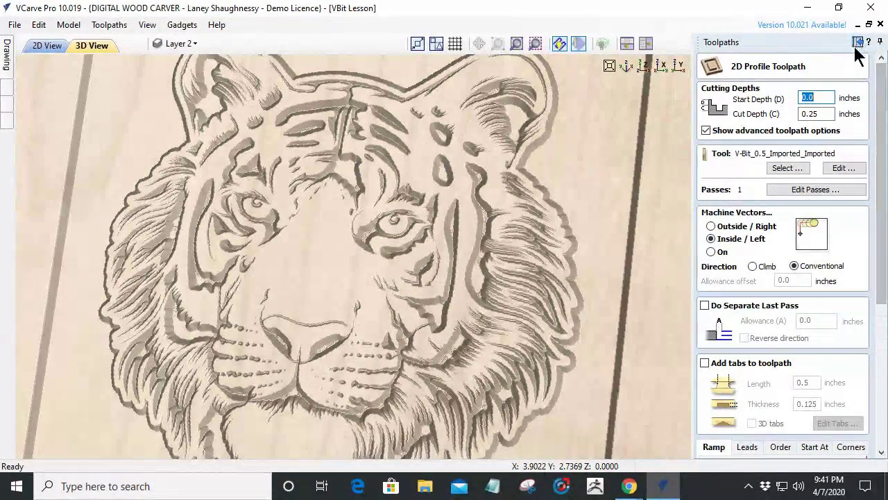
pyautogui.scroll(-5, 865, 313)
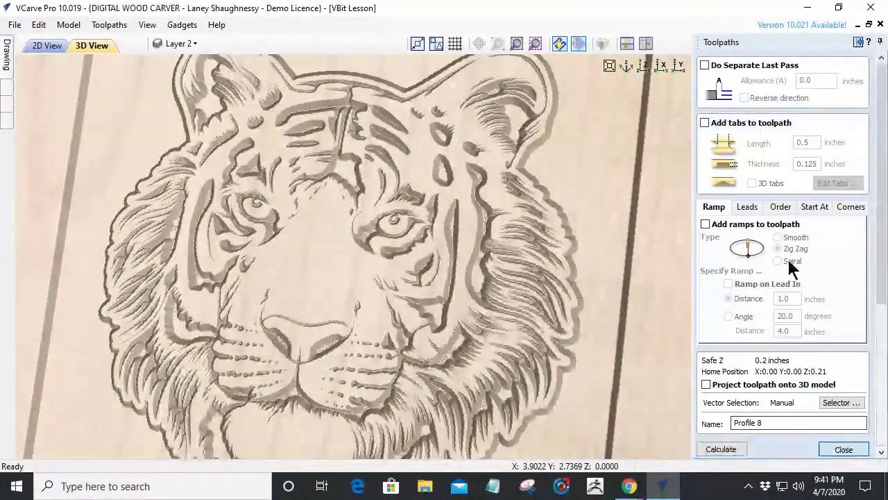
pyautogui.click(842, 449)
pyautogui.click(715, 167)
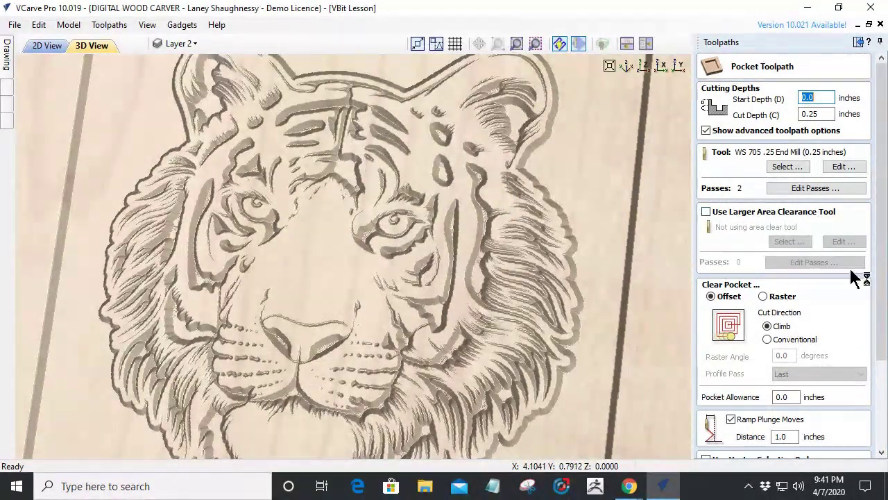
pyautogui.scroll(-5, 885, 261)
pyautogui.click(846, 449)
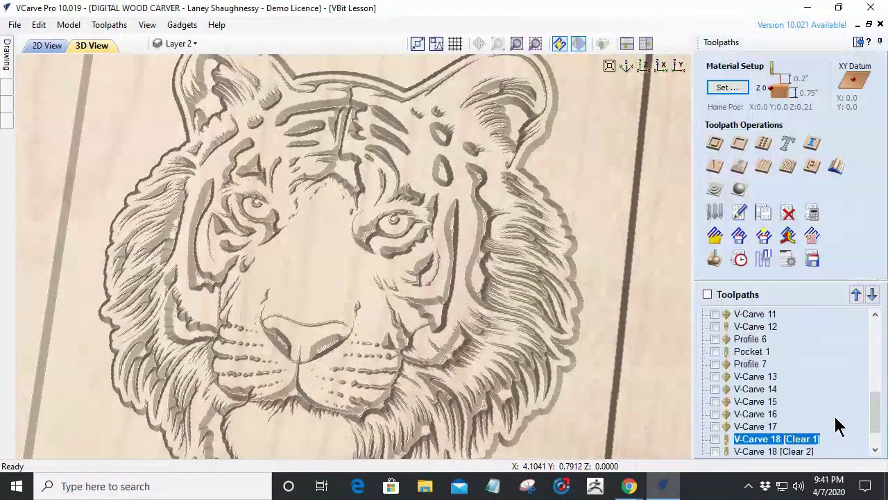
pyautogui.click(760, 227)
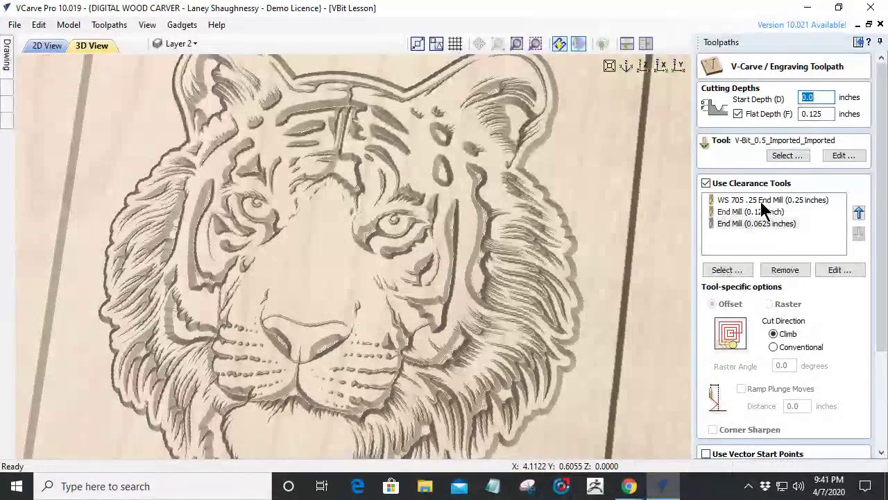
# Step: Remove the two smaller end mills from the clearance tools, keeping WS 705 .25 End Mill, and calculate V-Carve 19 without vector validation
pyautogui.click(705, 183)
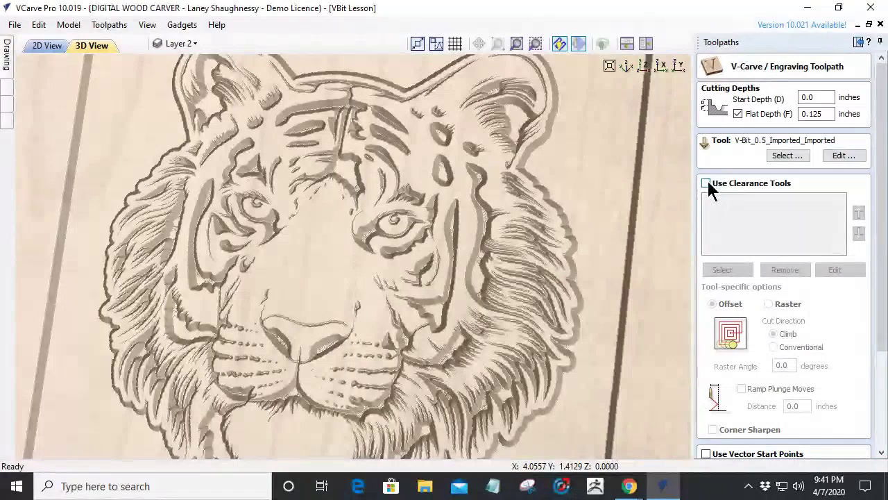
pyautogui.click(705, 181)
pyautogui.click(785, 270)
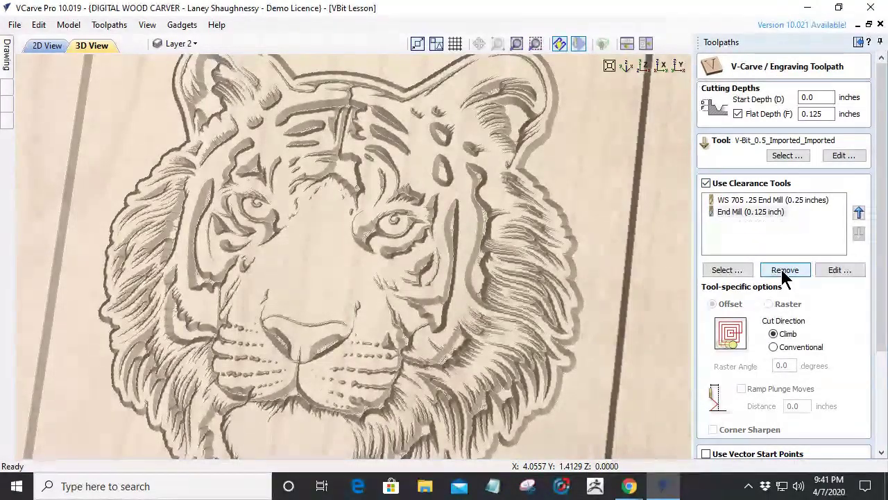
pyautogui.click(785, 270)
pyautogui.moveTo(875, 224); pyautogui.dragTo(864, 311)
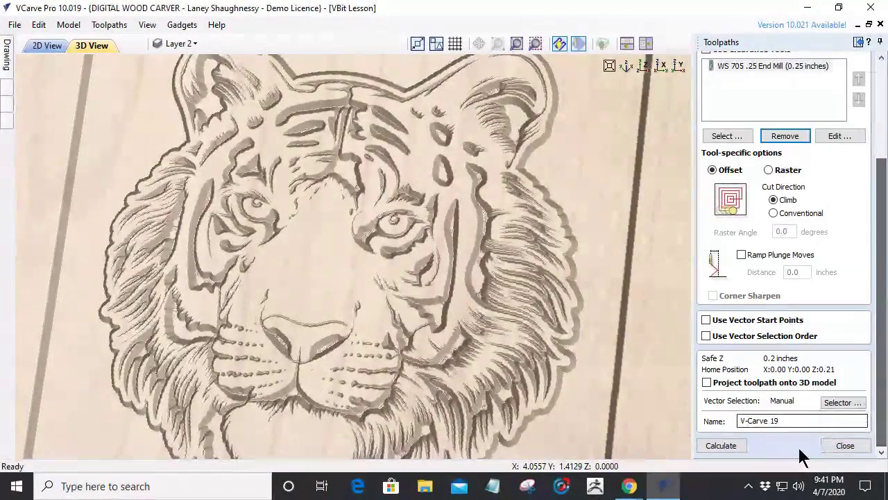
pyautogui.click(733, 450)
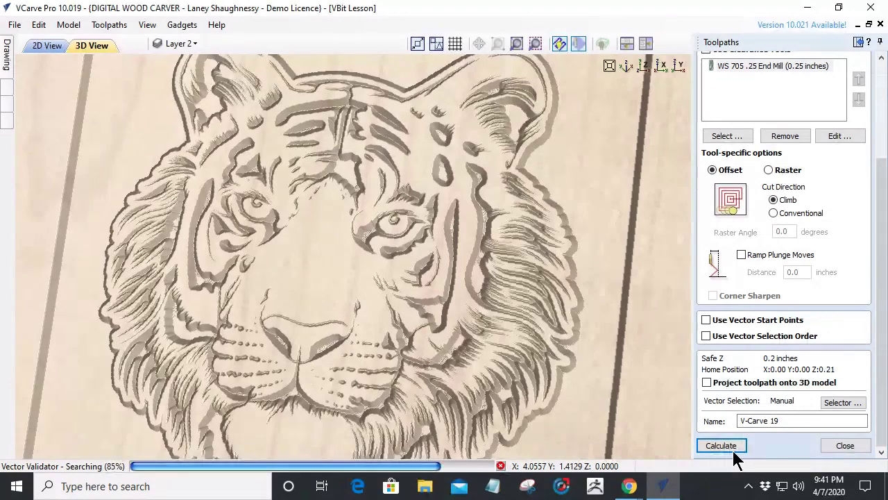
pyautogui.click(547, 256)
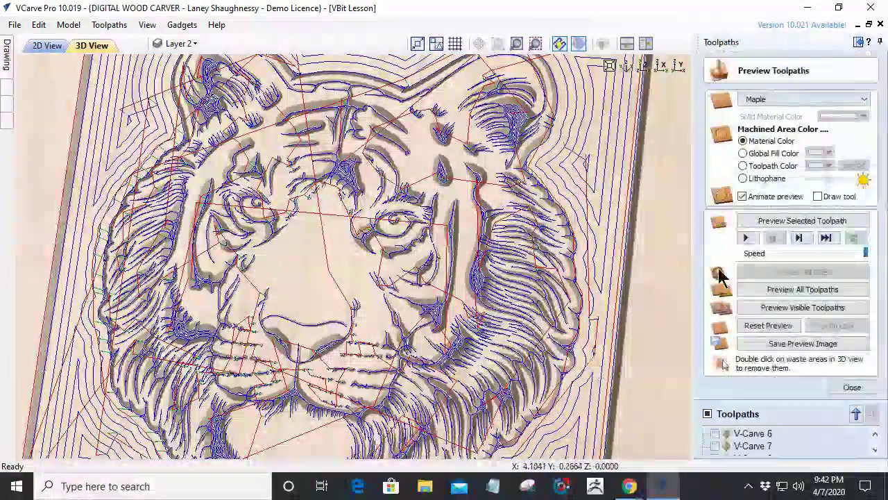
# Step: Reset the material preview and simulate the visible V-Carve 19 toolpaths on the tiger block
pyautogui.click(767, 326)
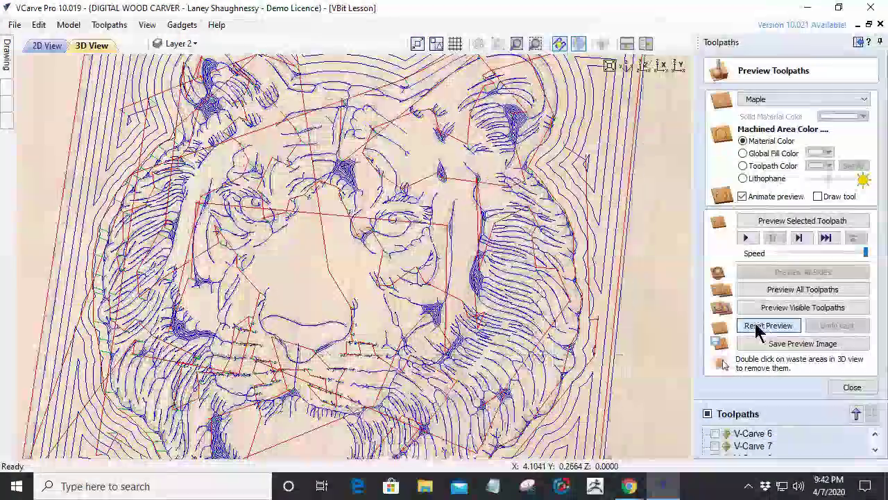
pyautogui.moveTo(658, 312); pyautogui.dragTo(575, 331)
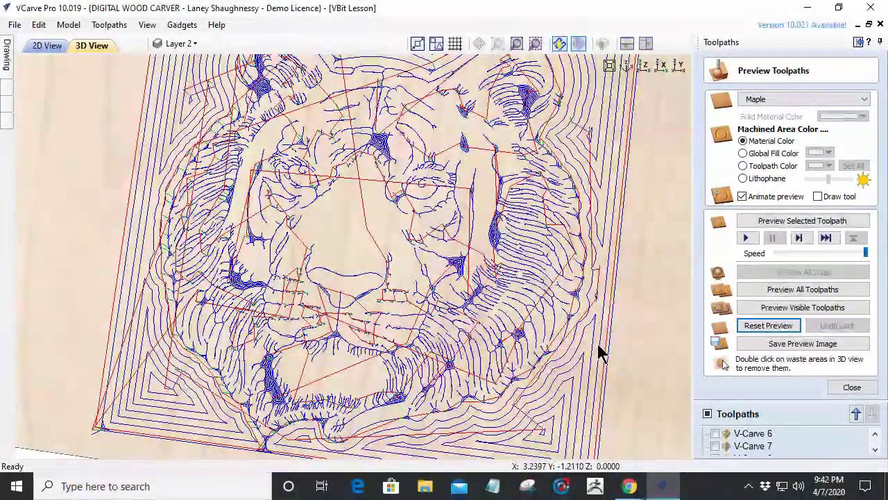
pyautogui.scroll(-2, 599, 353)
pyautogui.moveTo(599, 353); pyautogui.dragTo(507, 371)
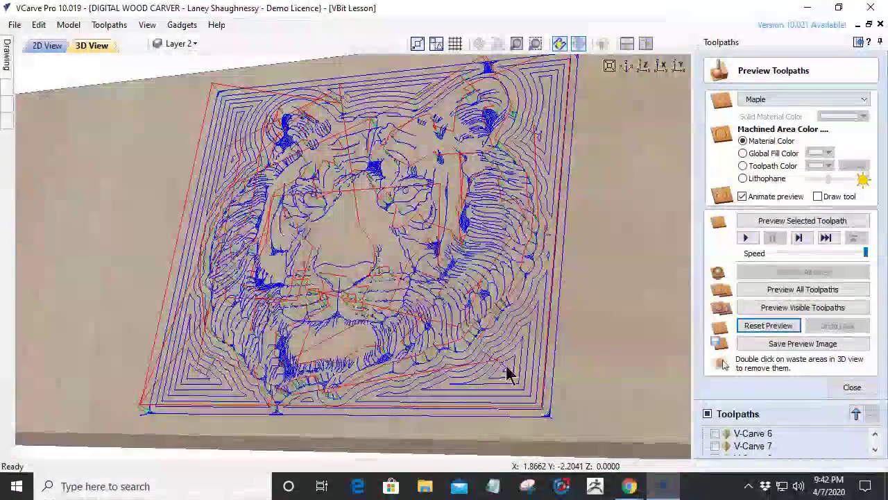
pyautogui.click(852, 387)
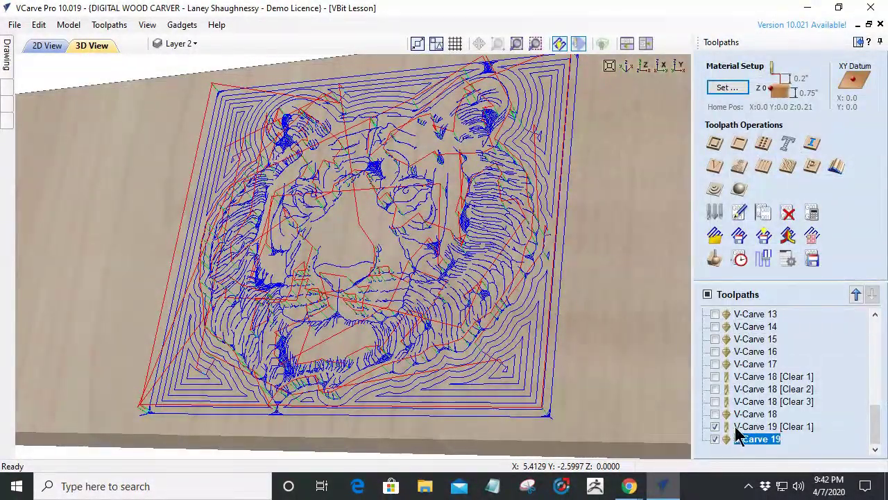
pyautogui.click(716, 258)
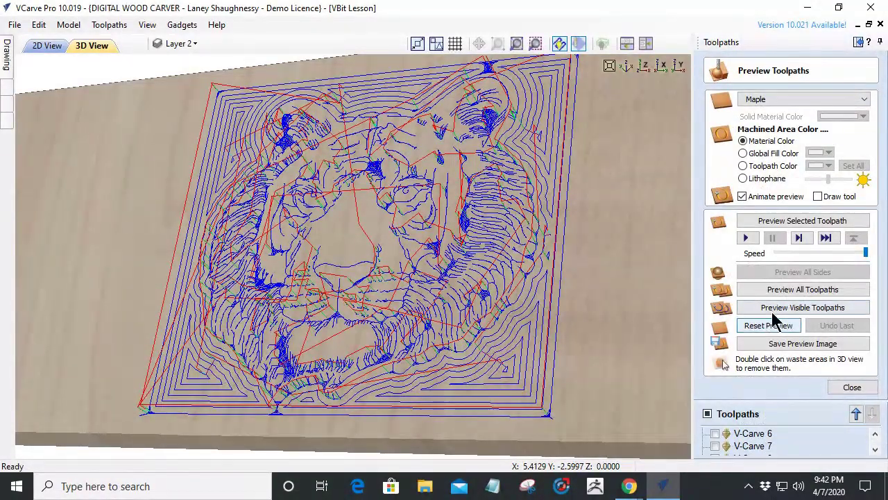
pyautogui.click(747, 309)
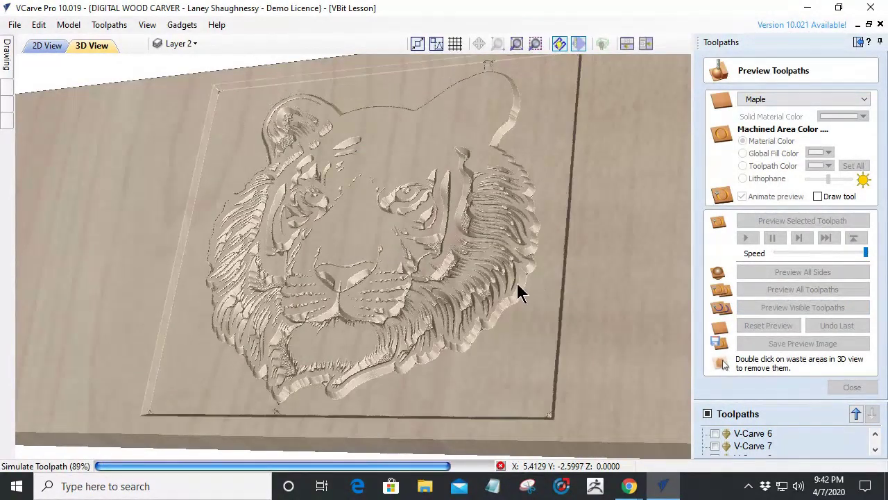
# Step: Examine the carved floor texture around the tiger's cheek, eye and mane up close
pyautogui.moveTo(444, 246); pyautogui.dragTo(412, 303)
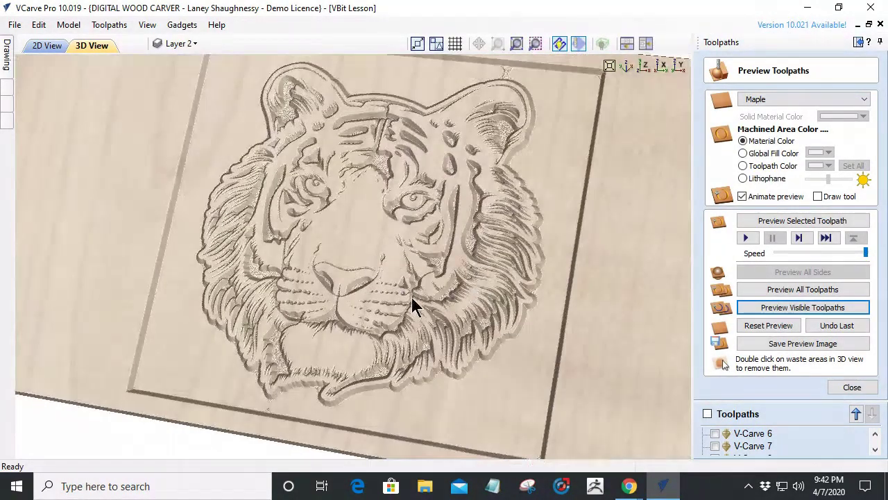
pyautogui.scroll(6, 412, 304)
pyautogui.scroll(6, 490, 301)
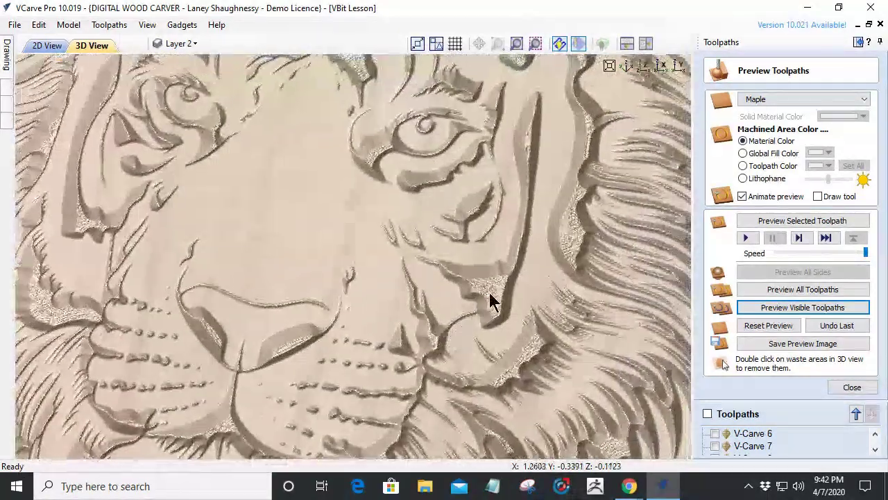
pyautogui.scroll(3, 510, 286)
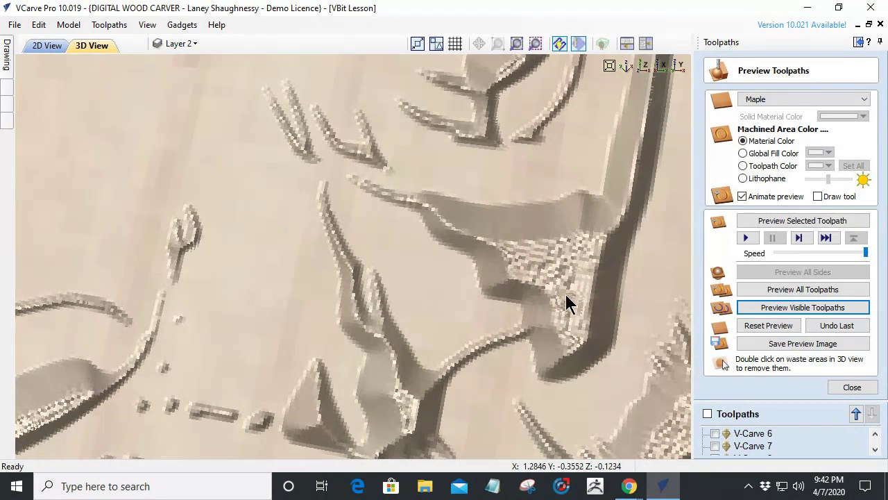
pyautogui.moveTo(490, 299); pyautogui.dragTo(351, 207)
pyautogui.scroll(-2, 525, 323)
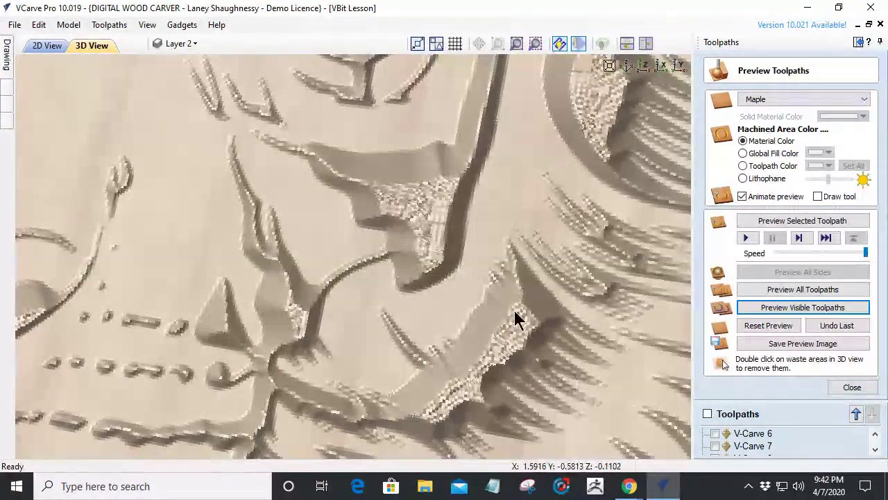
pyautogui.scroll(-2, 515, 357)
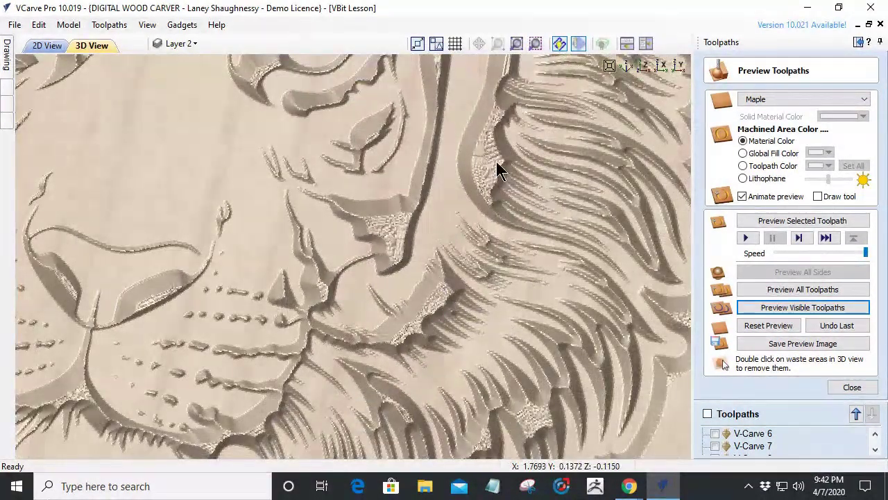
# Step: Change the preview simulation quality and preview V-Carve 19 [Clear 1] and V-Carve 19 again
pyautogui.click(113, 26)
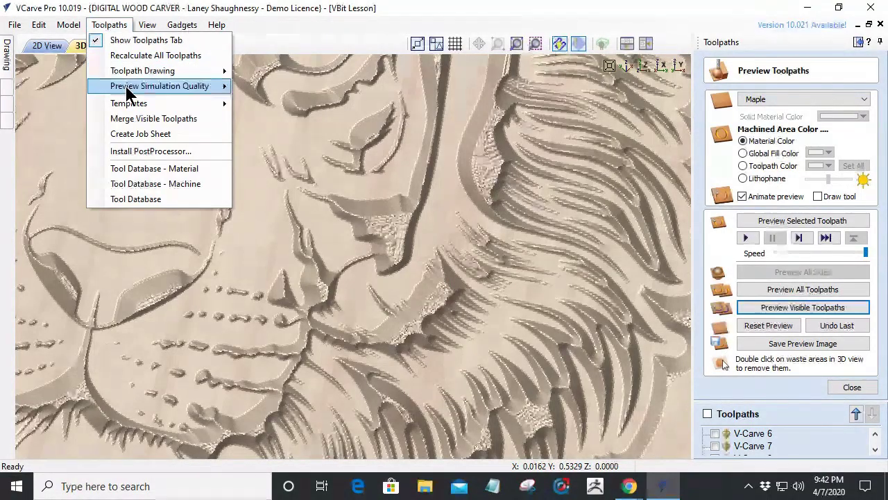
pyautogui.moveTo(222, 86)
pyautogui.click(270, 134)
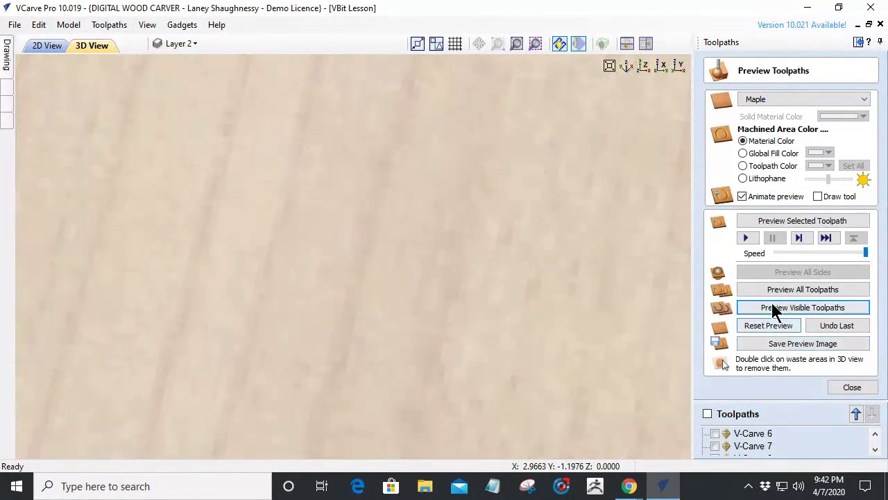
pyautogui.scroll(-10, 739, 450)
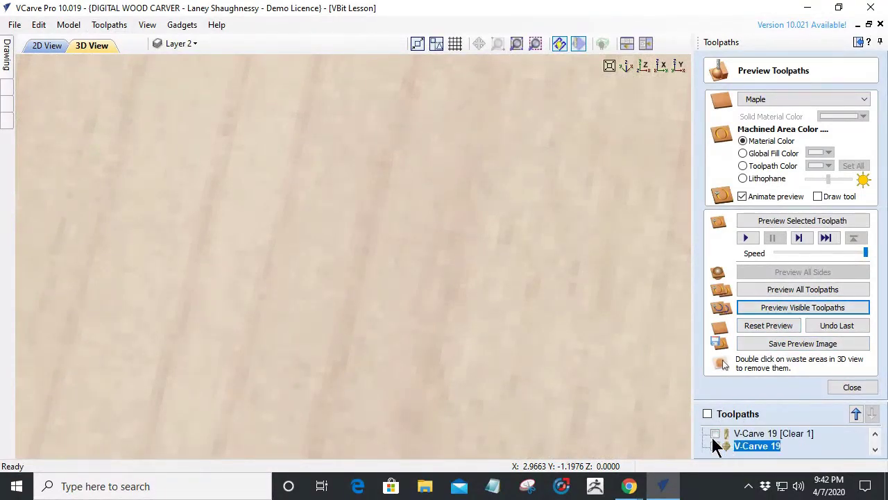
pyautogui.click(713, 444)
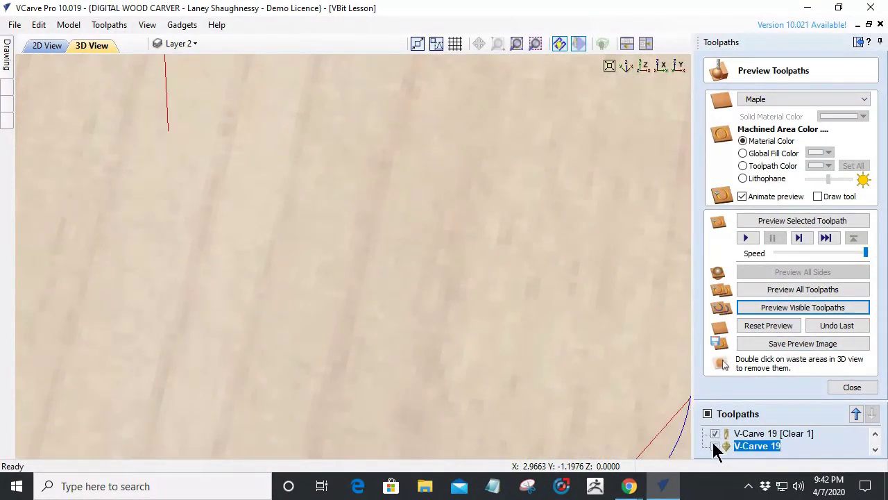
pyautogui.click(777, 309)
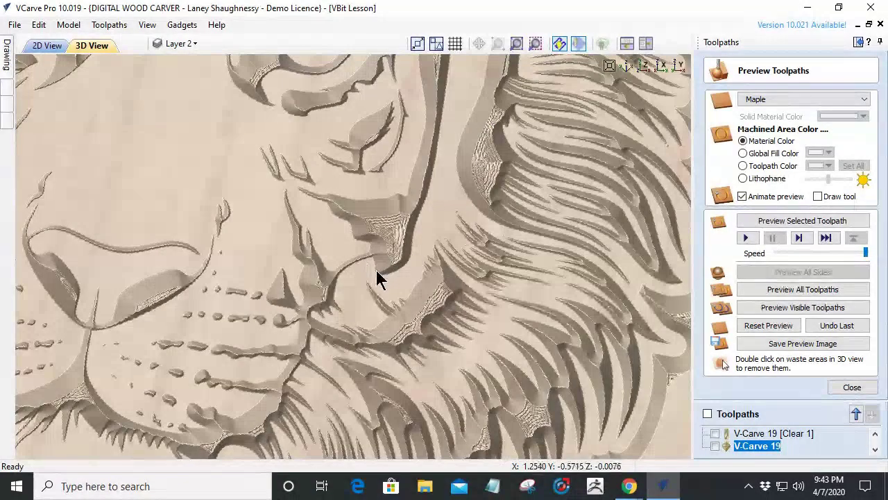
# Step: Open V-Carve 19 for editing and add the End Mill (0.0625 inches) as a second clearance tool
pyautogui.click(768, 435)
pyautogui.doubleClick(769, 435)
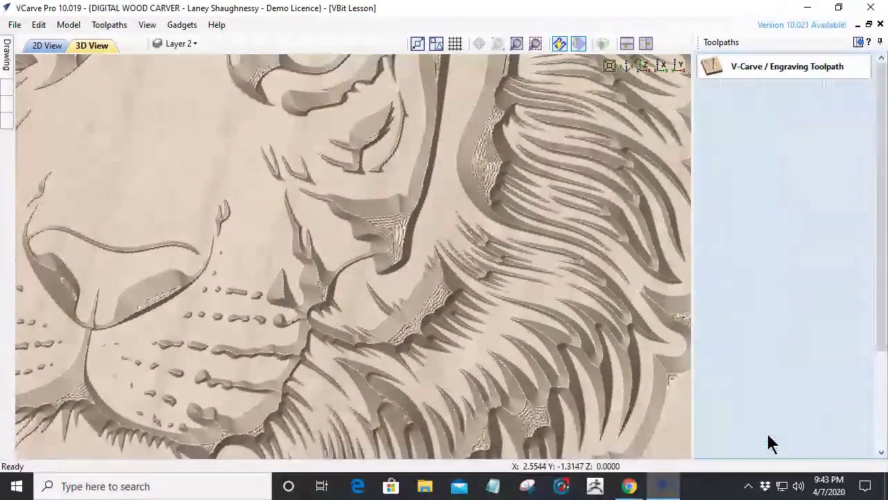
pyautogui.click(726, 272)
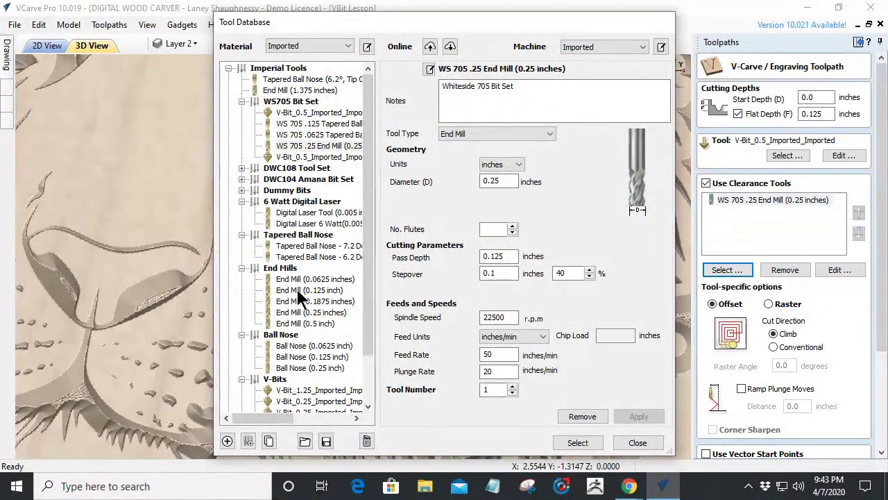
pyautogui.click(297, 289)
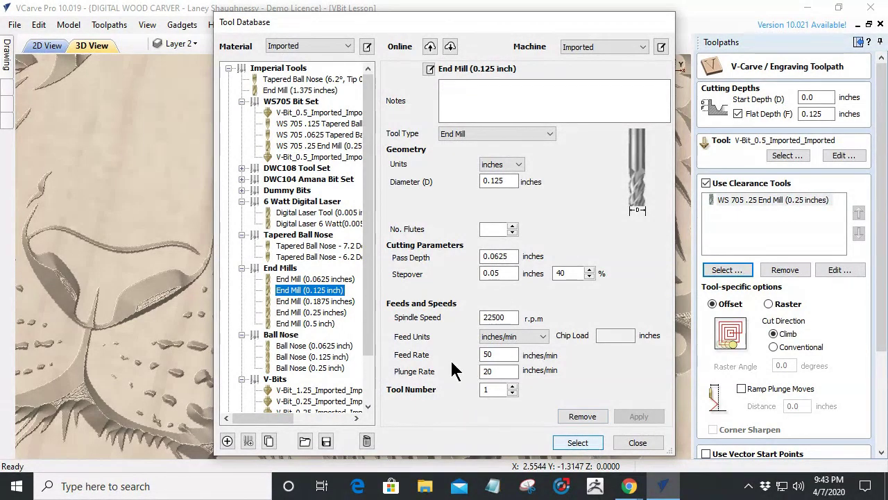
pyautogui.click(295, 279)
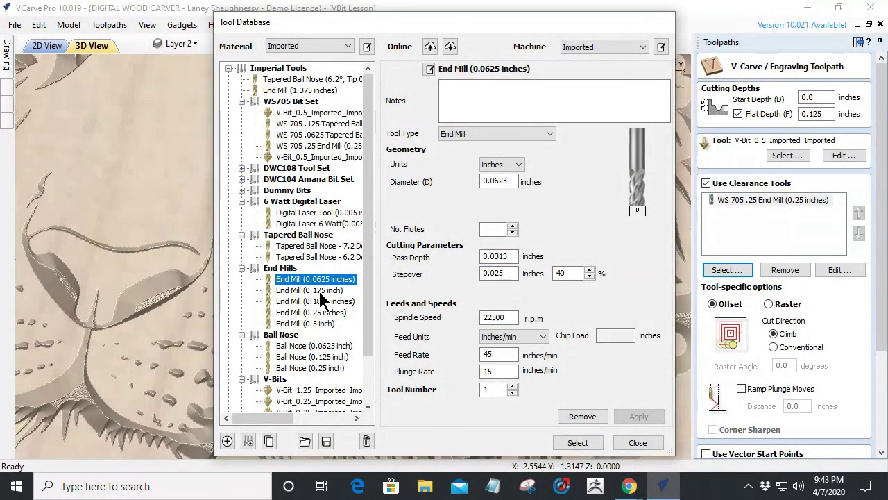
pyautogui.click(577, 442)
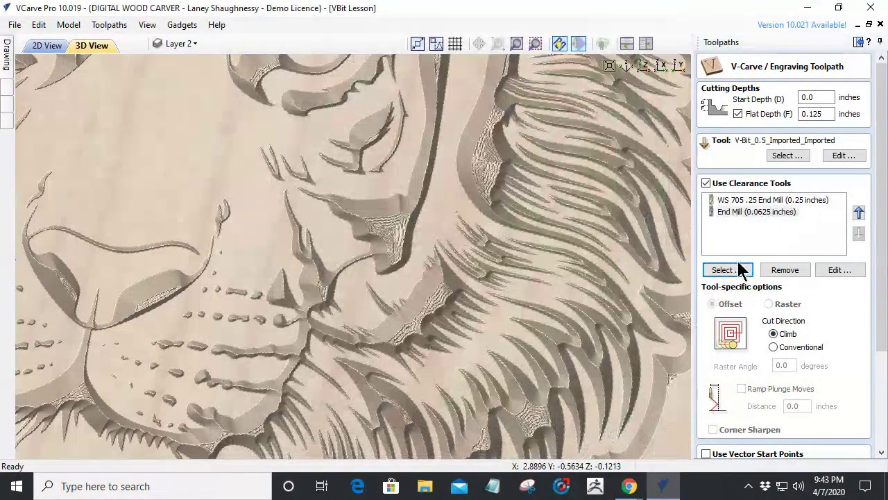
# Step: Recalculate V-Carve 19 with both clearance tools, continuing without the Vector Validator
pyautogui.moveTo(883, 287); pyautogui.dragTo(884, 381)
pyautogui.click(727, 449)
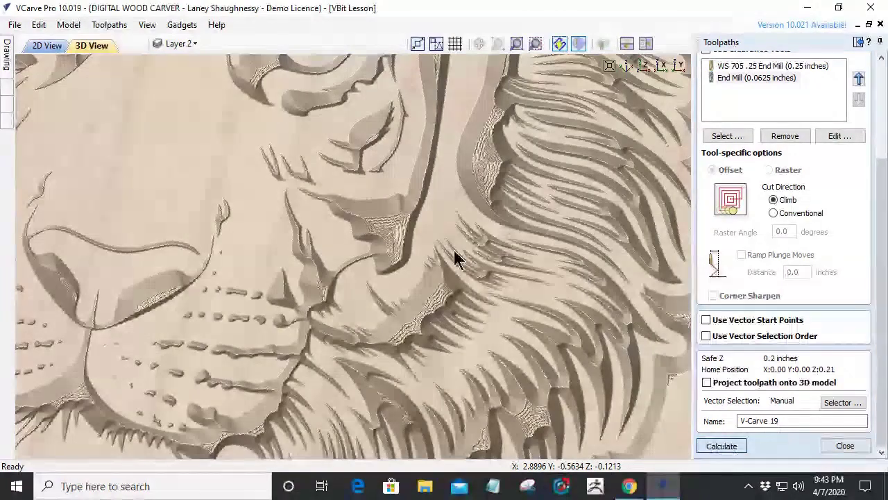
pyautogui.click(721, 445)
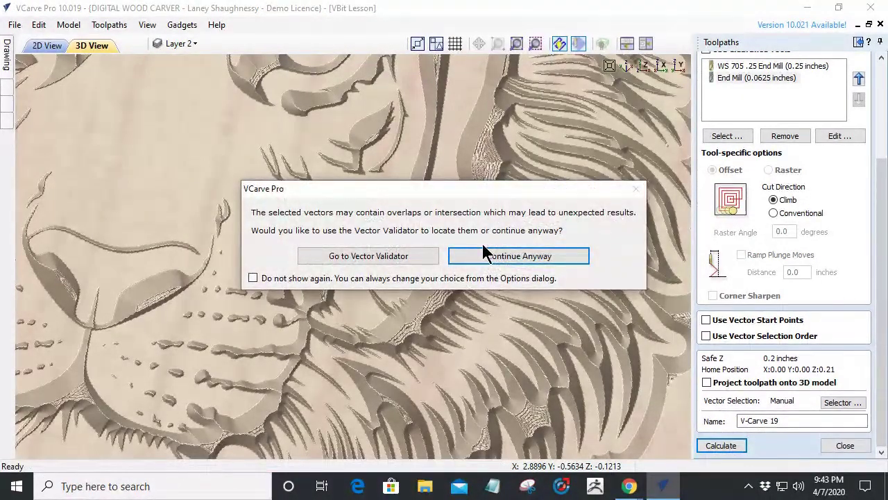
pyautogui.click(484, 253)
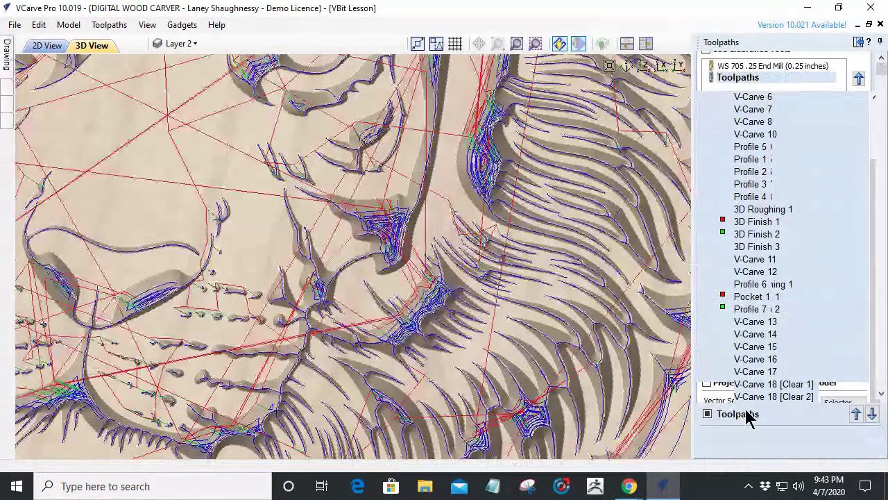
# Step: Reset the preview, simulate the visible V-Carve 19 passes and inspect the cleared pockets in the mane up close
pyautogui.click(786, 329)
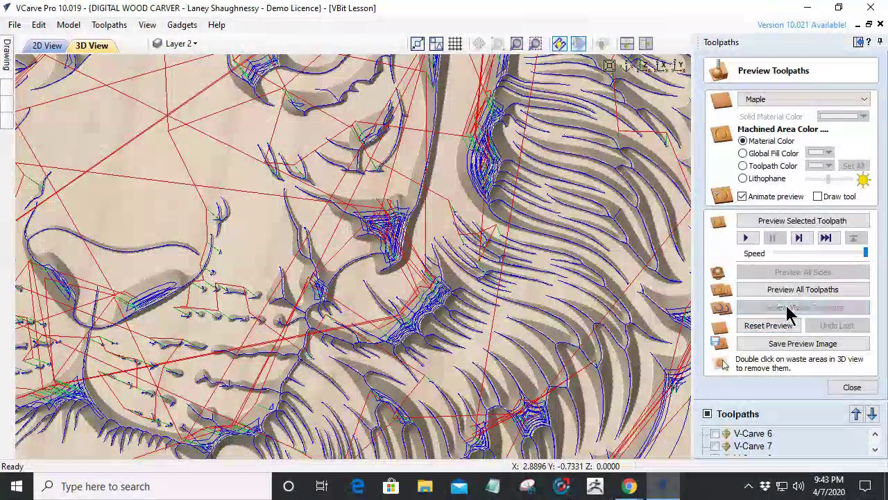
pyautogui.click(788, 312)
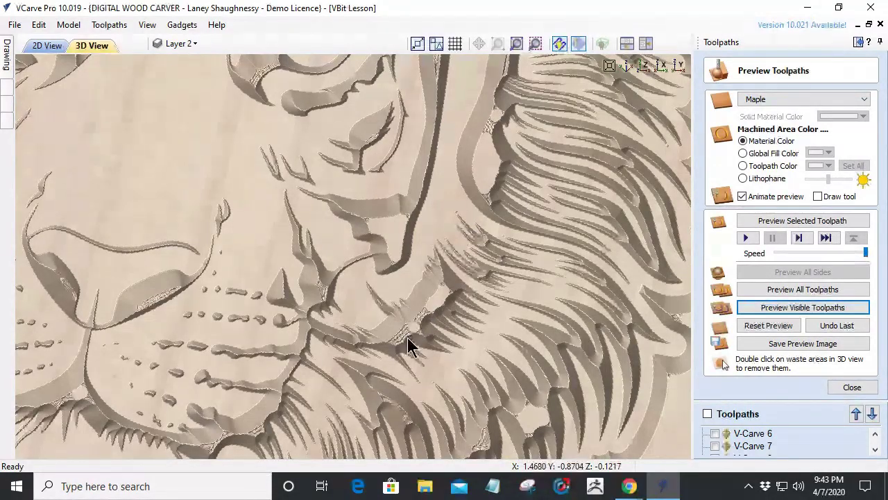
pyautogui.scroll(2, 412, 347)
pyautogui.moveTo(412, 347); pyautogui.dragTo(395, 143, button='middle')
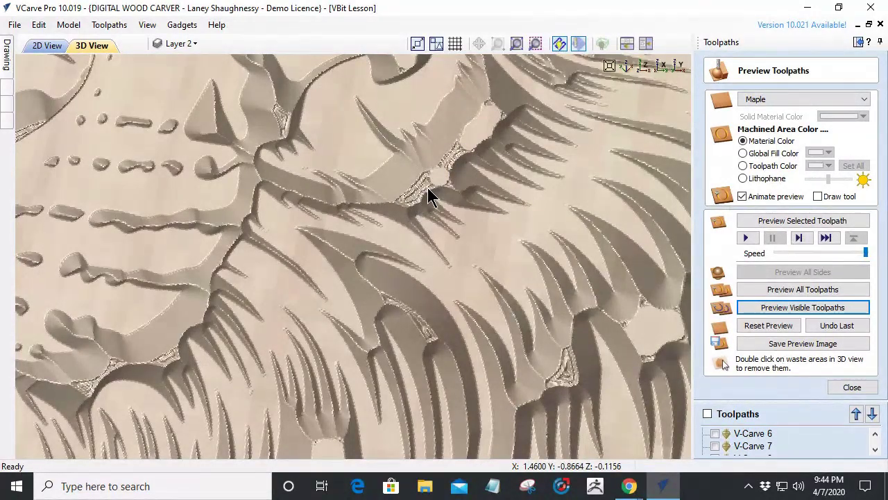
pyautogui.scroll(-4, 479, 293)
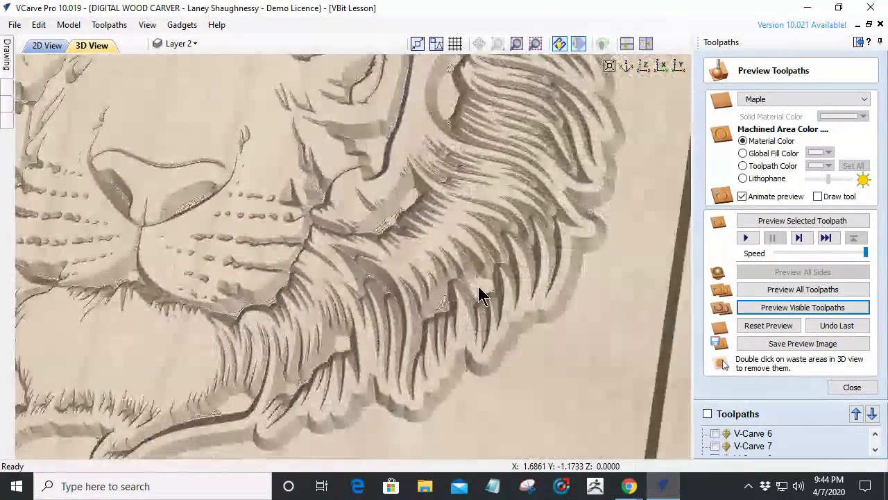
# Step: Show the whole carved tiger with its machined areas in the black global fill color
pyautogui.scroll(-5, 480, 294)
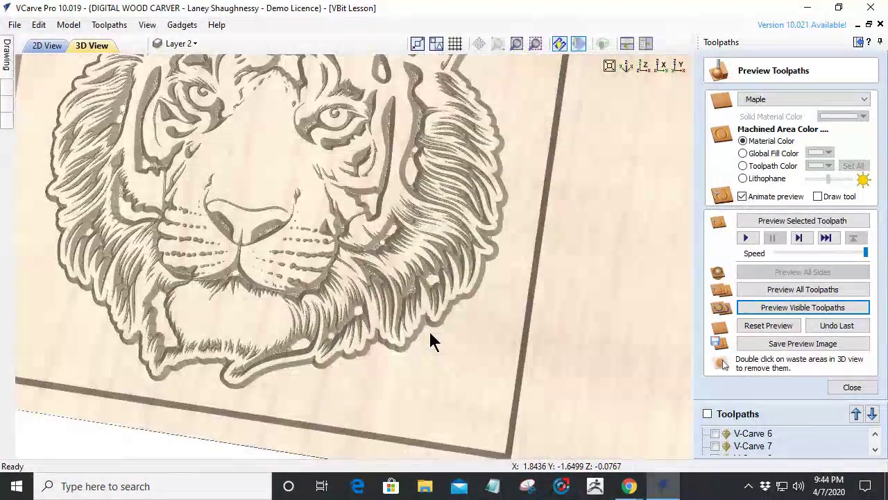
pyautogui.moveTo(429, 333); pyautogui.dragTo(746, 188)
pyautogui.click(742, 152)
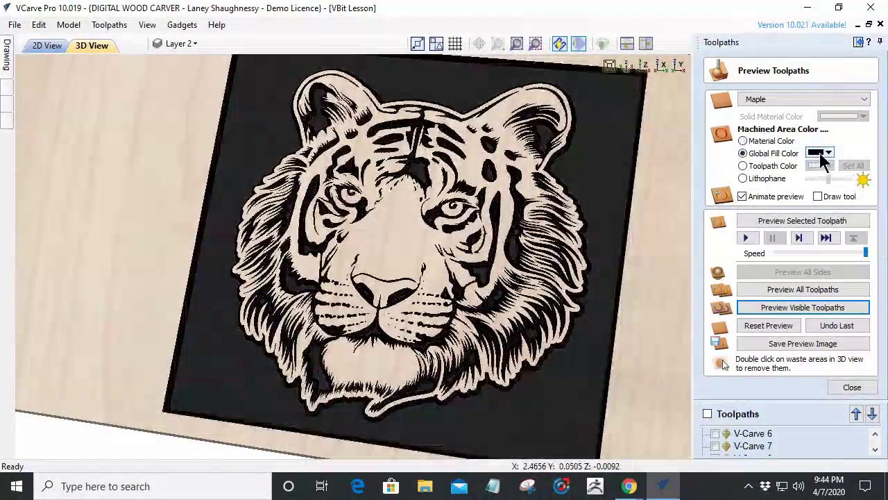
# Step: Delete the tiger vectors and their surrounding border from the 2D drawing
pyautogui.moveTo(533, 276); pyautogui.dragTo(563, 269)
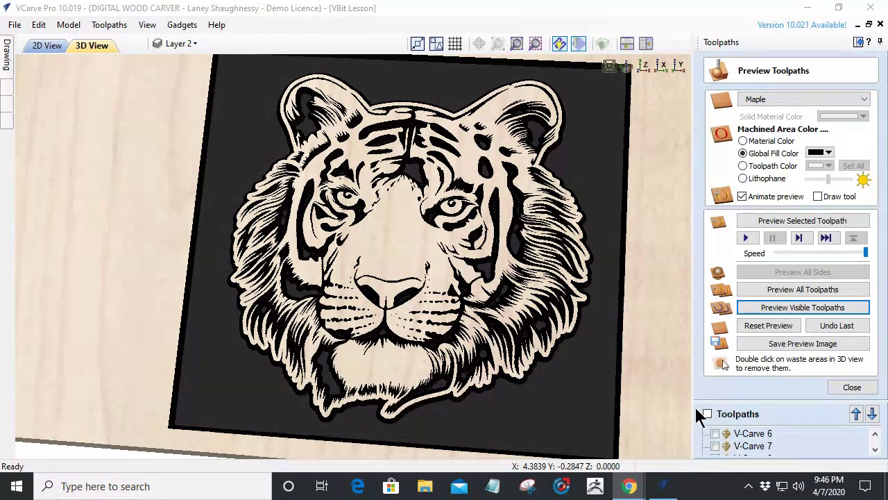
pyautogui.click(46, 46)
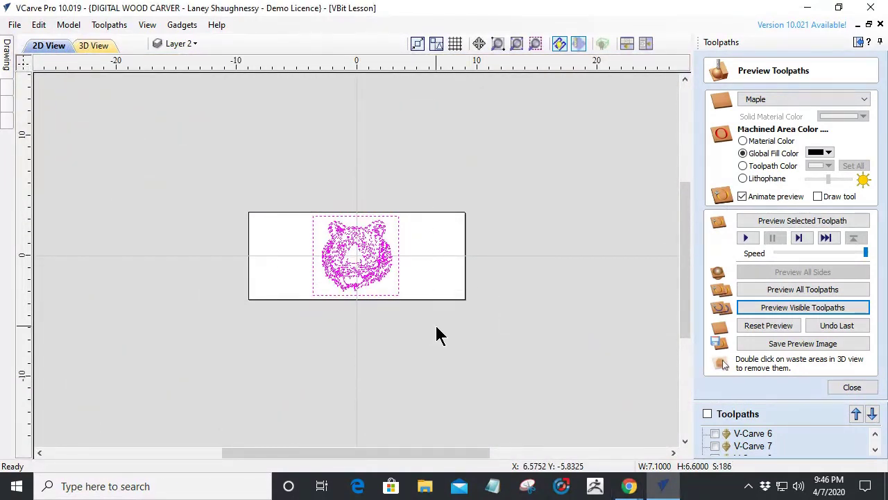
pyautogui.press('Delete')
# Step: Open the Objects & People folder in the clipart library
pyautogui.click(7, 54)
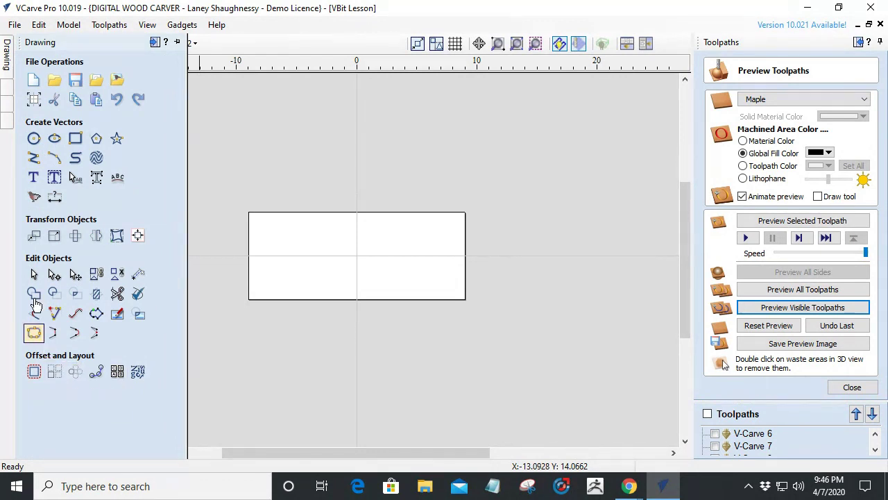
pyautogui.click(6, 61)
pyautogui.click(5, 104)
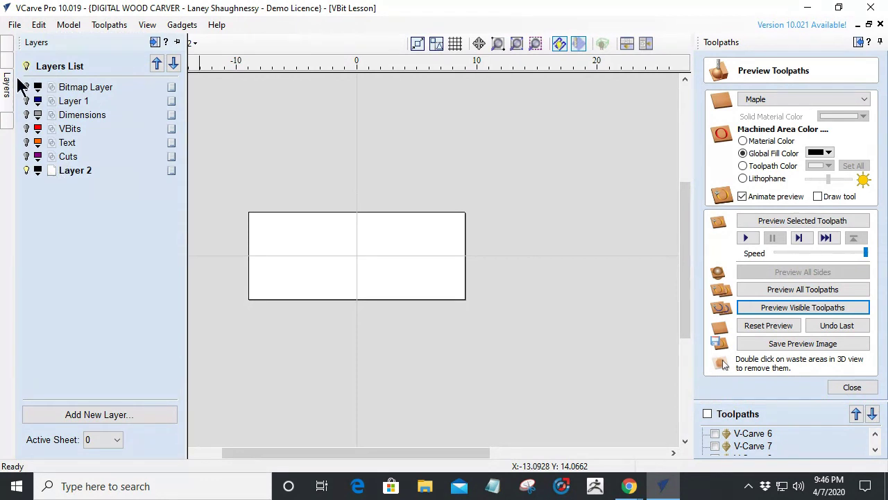
pyautogui.click(7, 132)
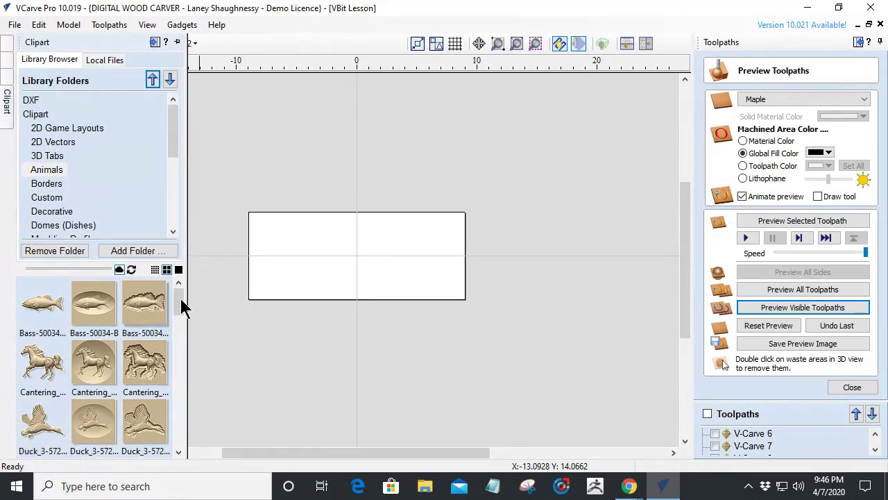
pyautogui.scroll(-2, 179, 296)
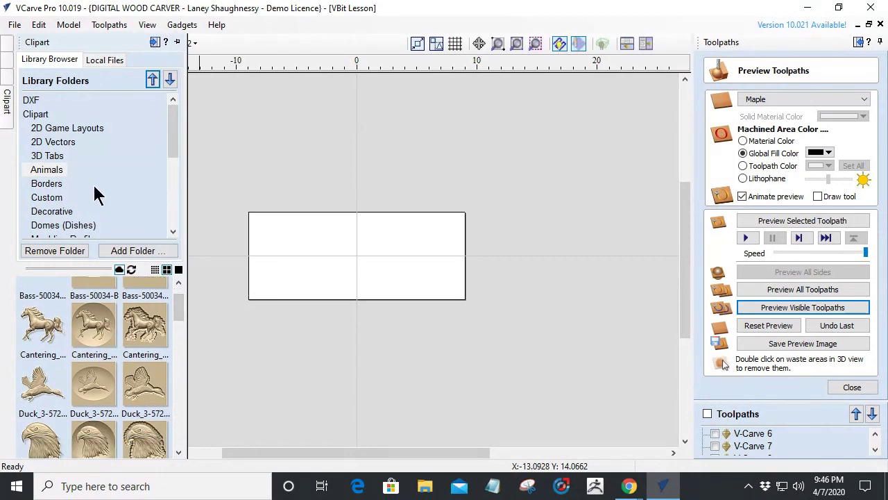
pyautogui.scroll(-1, 94, 194)
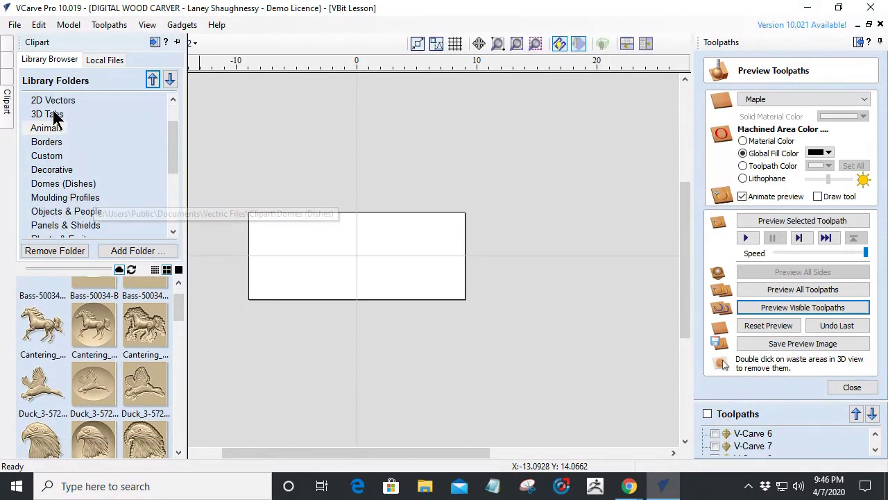
pyautogui.click(66, 211)
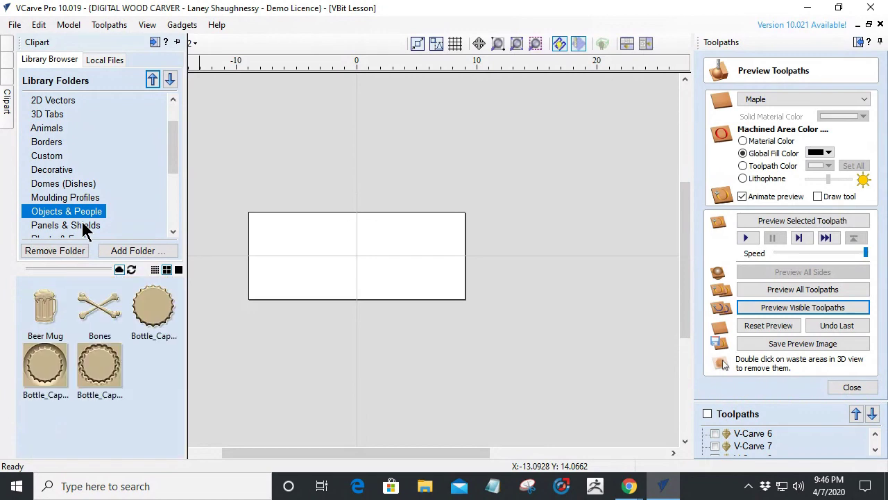
# Step: Place the Open_Book clipart on the job and enlarge it to about 10.19 by 6.34 inches
pyautogui.scroll(-10, 149, 352)
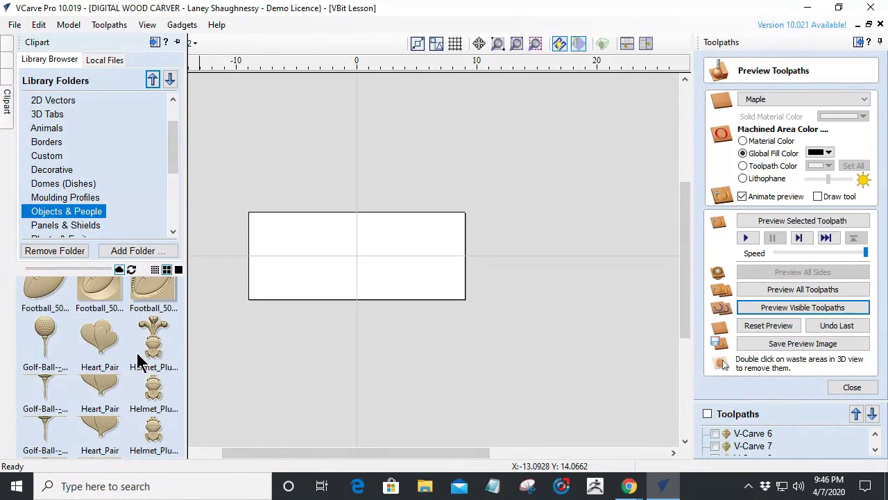
pyautogui.scroll(1, 136, 381)
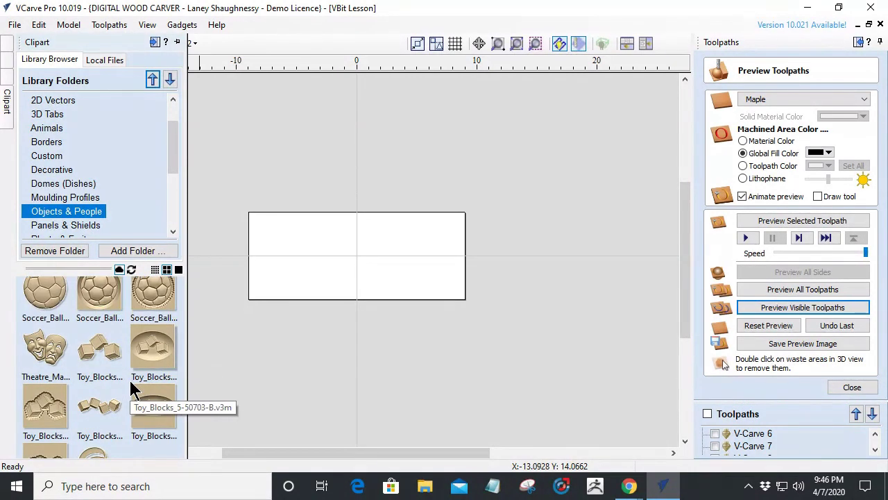
pyautogui.scroll(2, 134, 387)
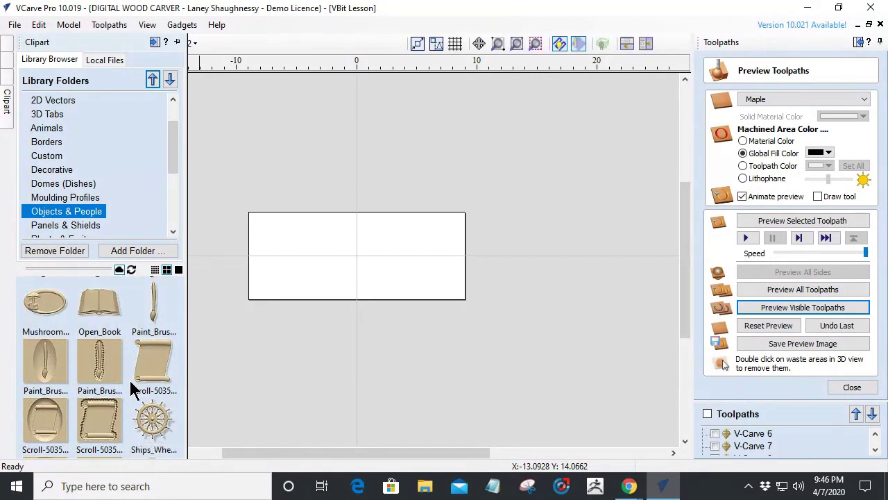
pyautogui.moveTo(97, 302); pyautogui.dragTo(367, 264)
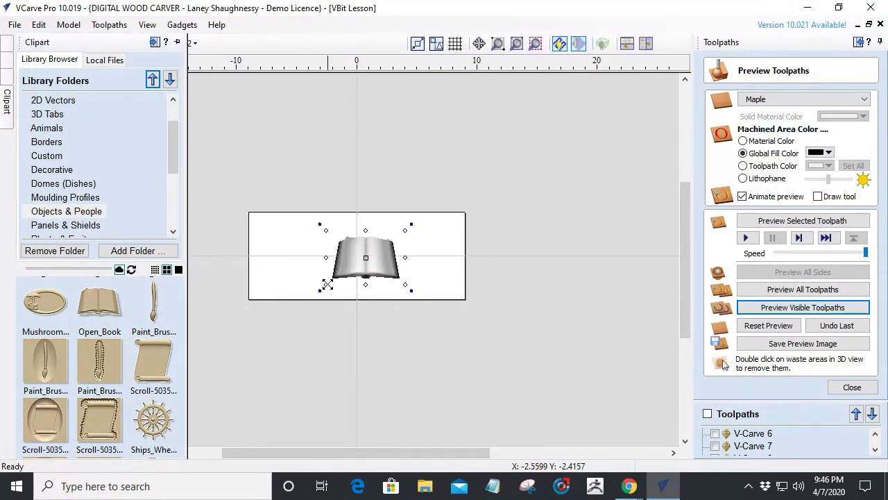
pyautogui.moveTo(327, 285)
pyautogui.mouseDown()
pyautogui.moveTo(303, 293)
pyautogui.moveTo(327, 279)
pyautogui.moveTo(322, 287)
pyautogui.mouseUp()
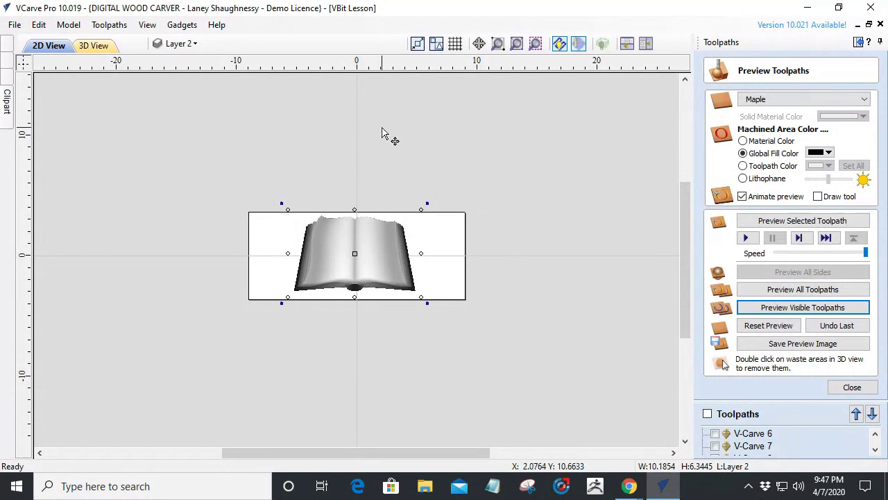
# Step: Set the open book's fading when not selected to 0%
pyautogui.scroll(3, 327, 256)
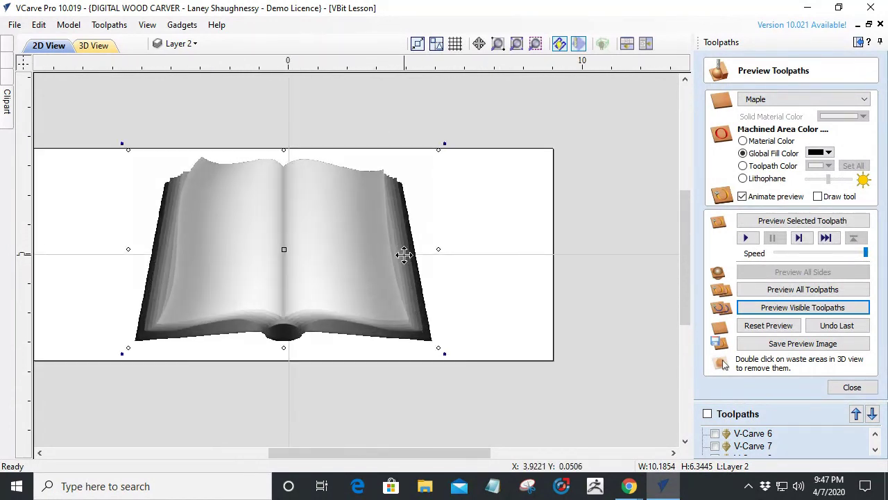
pyautogui.moveTo(402, 254); pyautogui.dragTo(245, 251, button='middle')
pyautogui.scroll(2, 151, 231)
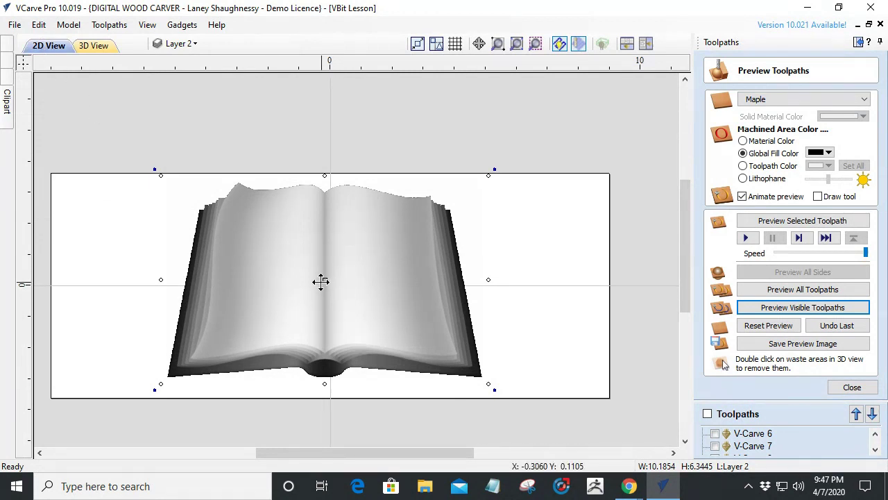
pyautogui.rightClick(331, 275)
pyautogui.click(378, 215)
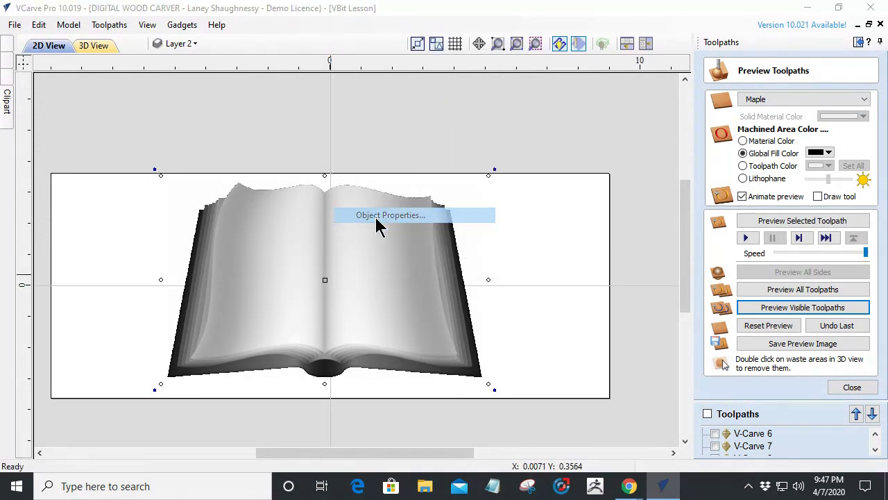
pyautogui.moveTo(433, 240); pyautogui.dragTo(317, 239)
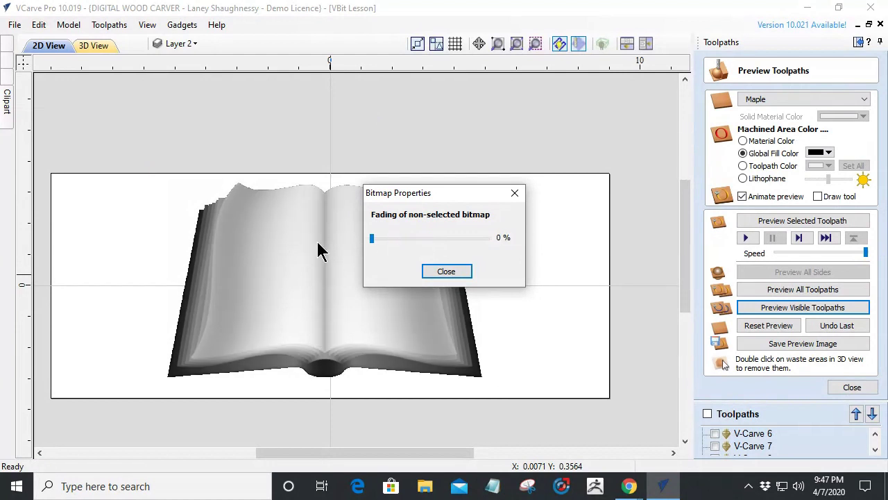
pyautogui.click(445, 272)
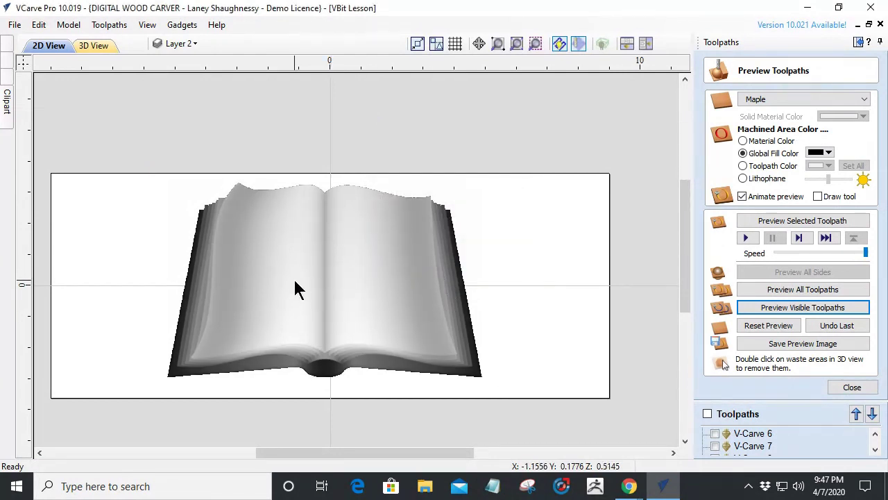
# Step: Set the open book's non-selected fading to 58% and compare its appearance selected and deselected
pyautogui.scroll(1, 293, 286)
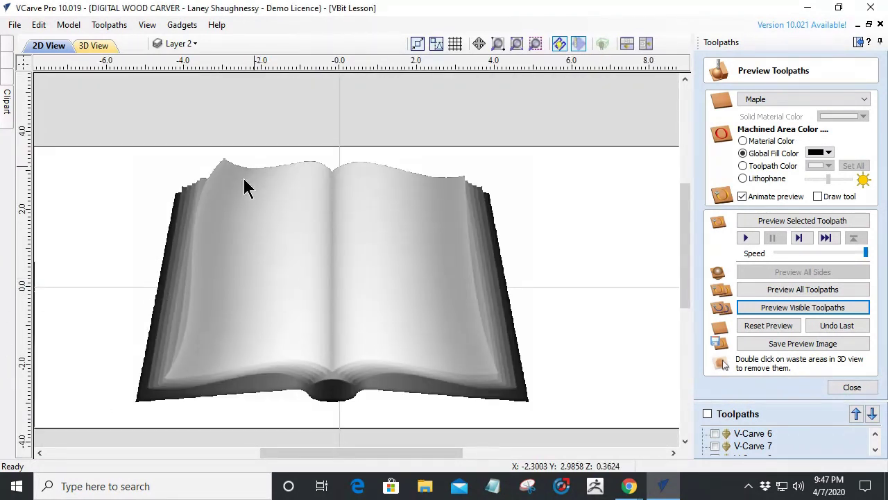
pyautogui.scroll(-2, 575, 321)
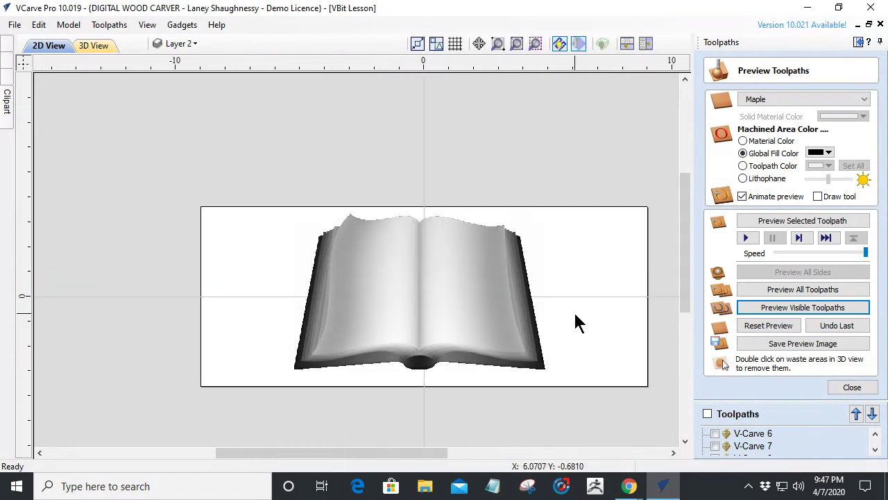
pyautogui.scroll(3, 322, 316)
pyautogui.rightClick(437, 319)
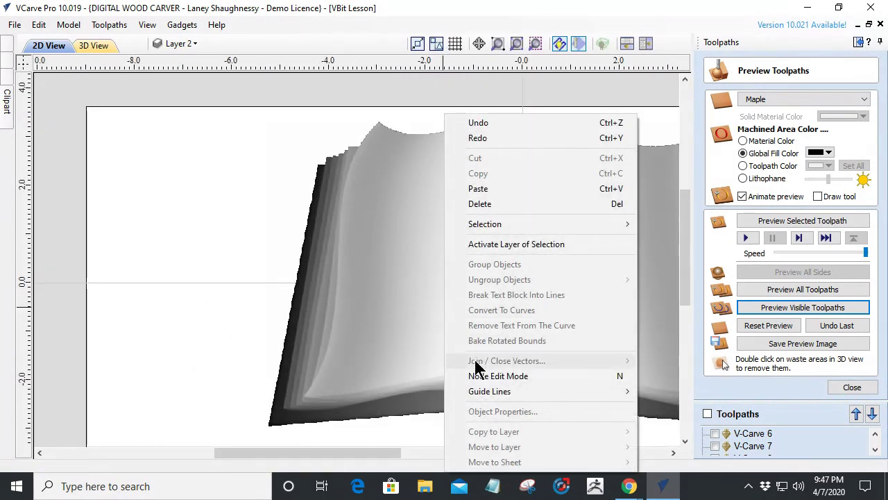
pyautogui.click(336, 333)
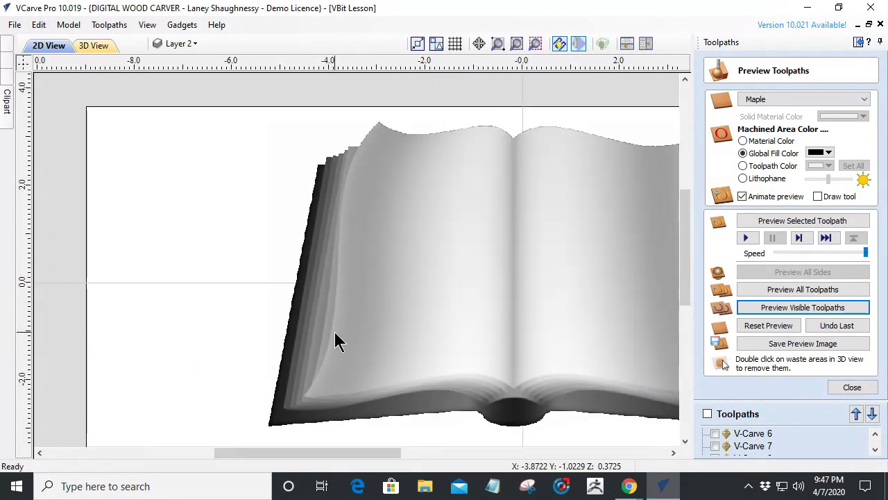
pyautogui.rightClick(429, 313)
pyautogui.click(464, 257)
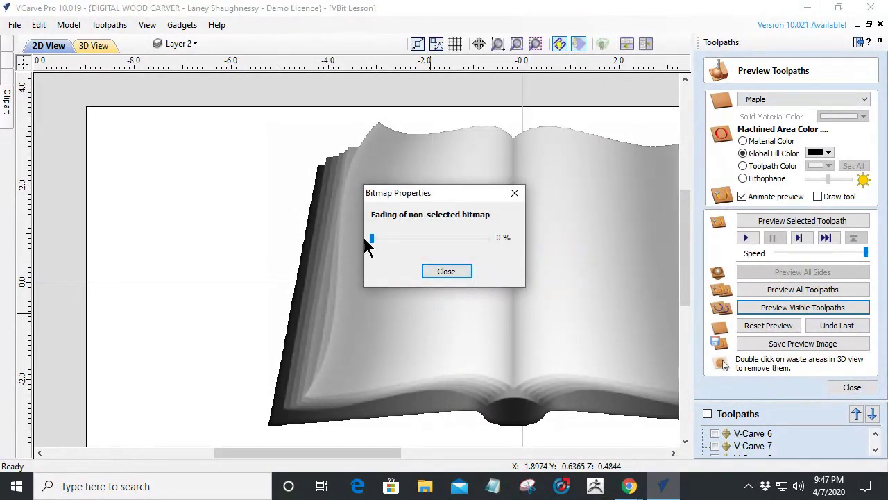
pyautogui.click(441, 238)
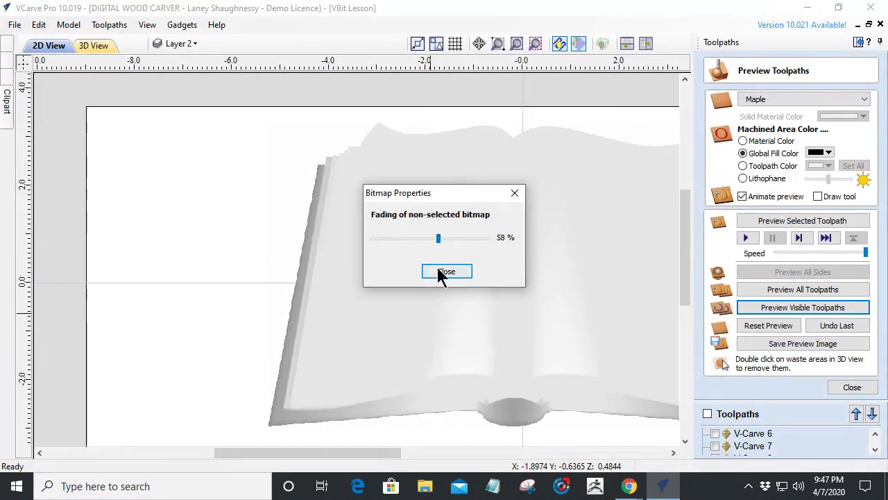
pyautogui.click(438, 271)
pyautogui.click(460, 288)
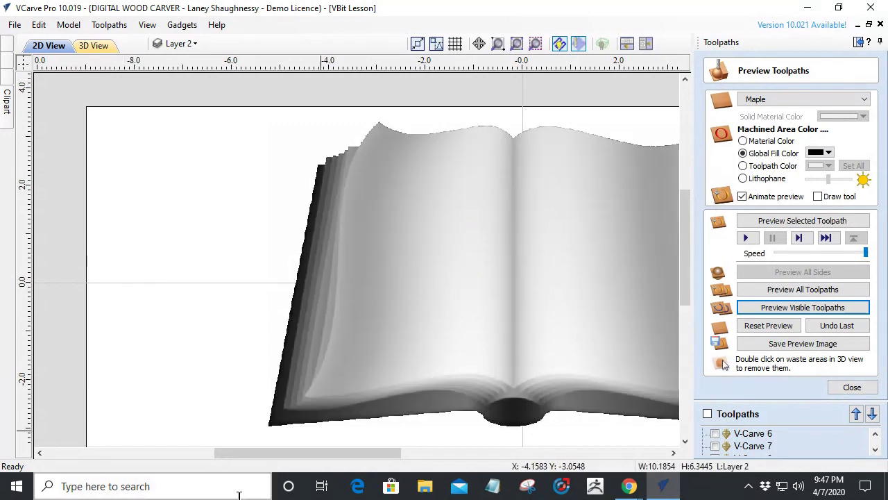
pyautogui.click(99, 245)
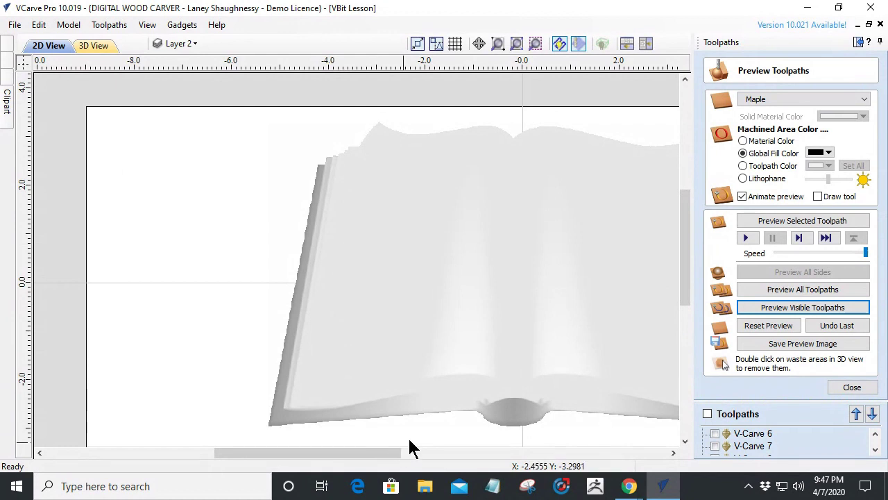
pyautogui.rightClick(452, 263)
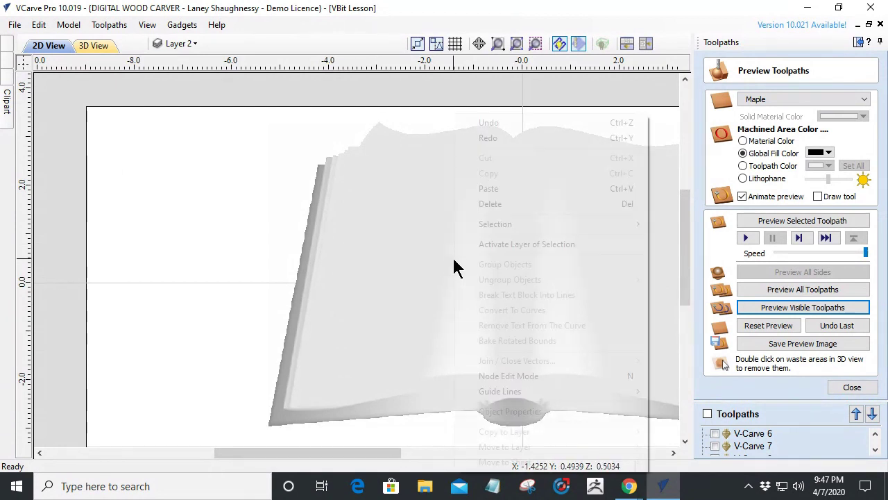
pyautogui.click(362, 303)
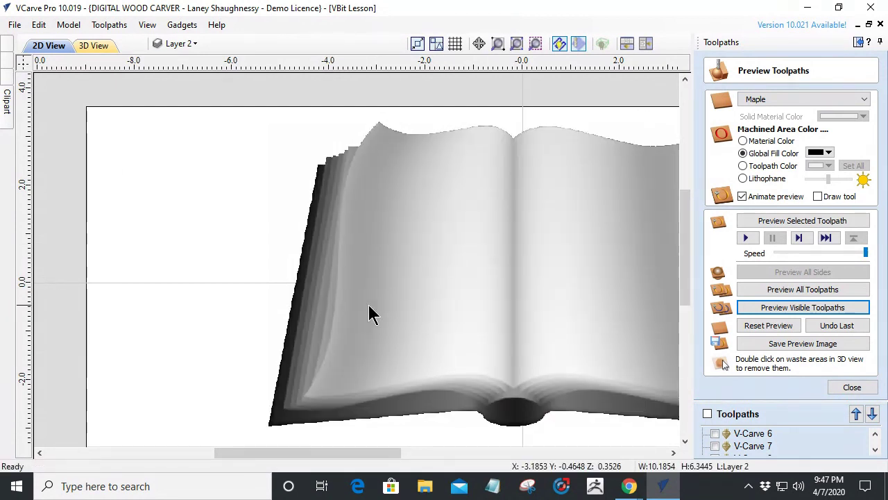
# Step: Return the open book's non-selected fading to 0% through its object properties
pyautogui.rightClick(476, 264)
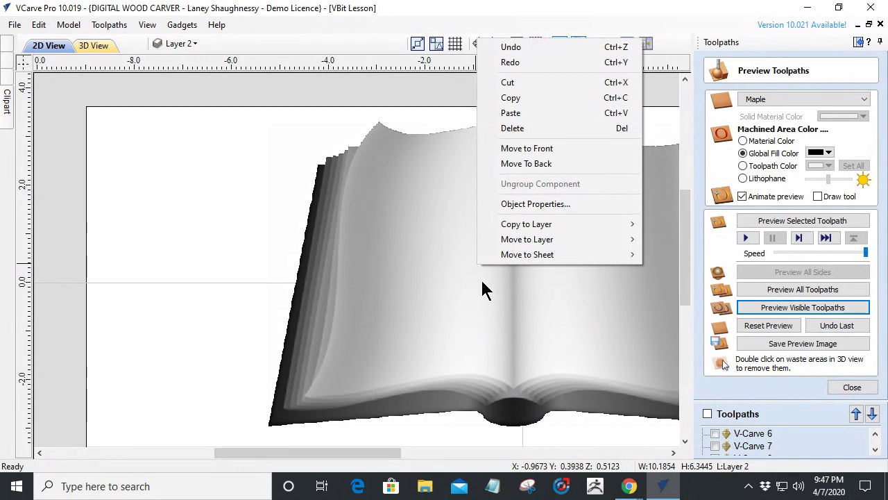
pyautogui.click(525, 204)
pyautogui.moveTo(438, 238); pyautogui.dragTo(363, 252)
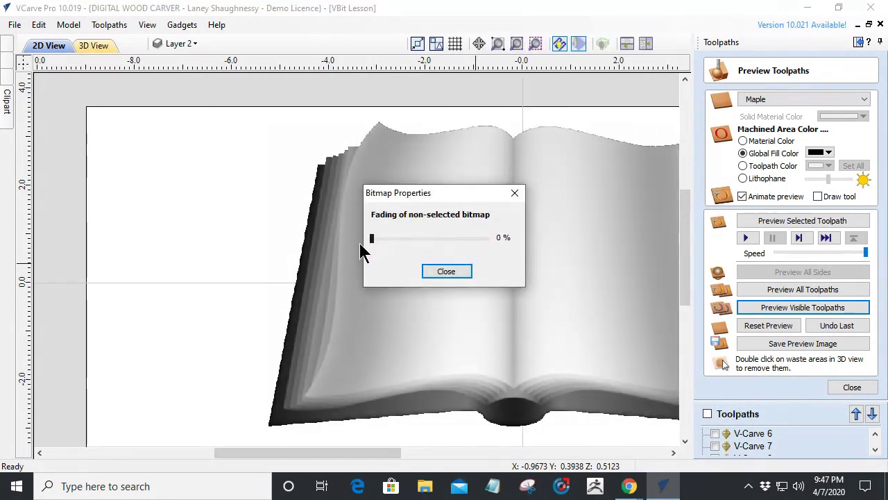
pyautogui.click(446, 272)
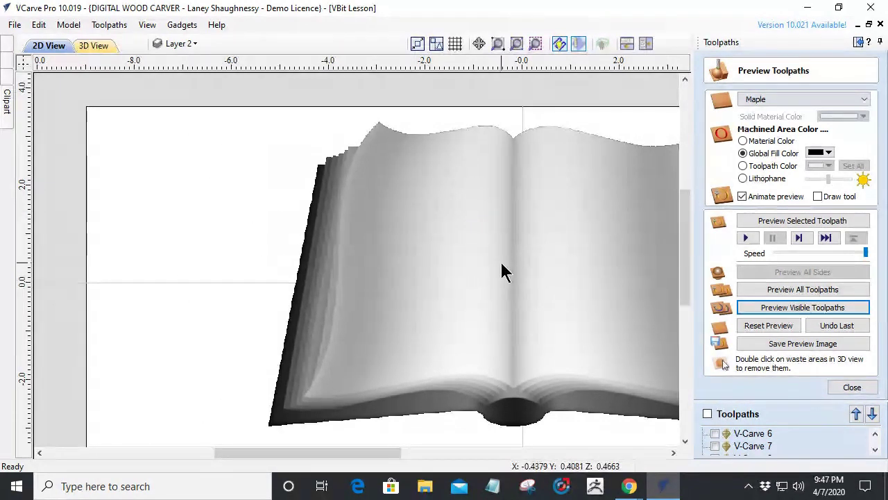
# Step: Start a new text object beside the open book with a text height of 0.5 inches
pyautogui.scroll(-2, 501, 272)
pyautogui.scroll(3, 539, 229)
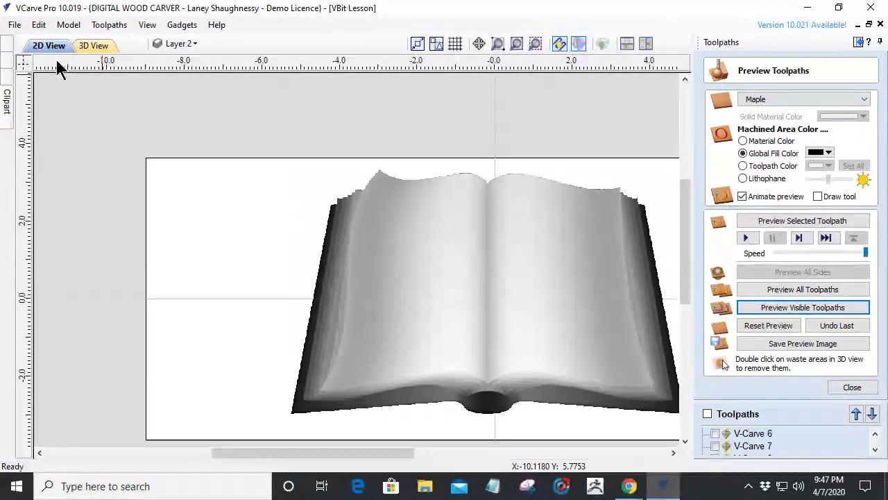
pyautogui.click(6, 82)
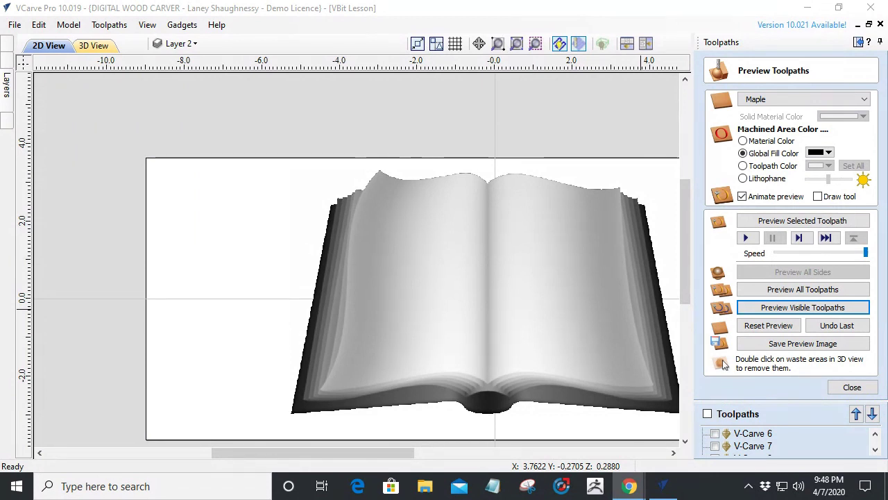
pyautogui.moveTo(8, 75)
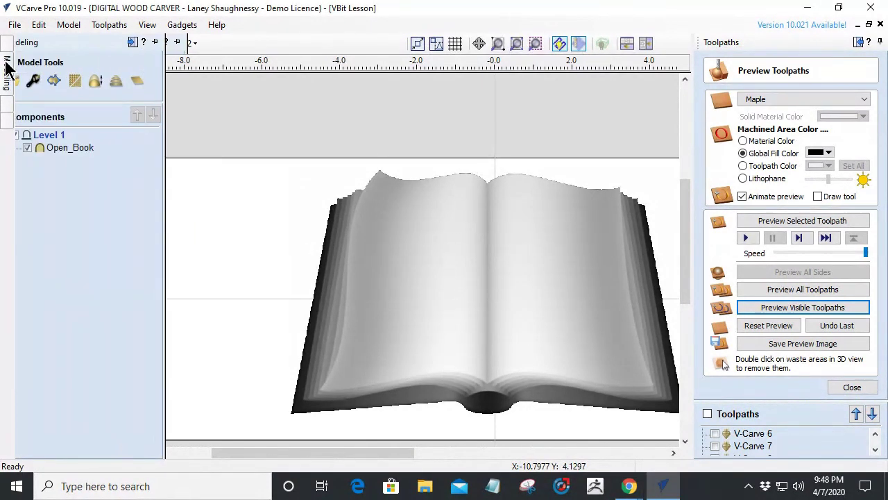
pyautogui.moveTo(7, 54)
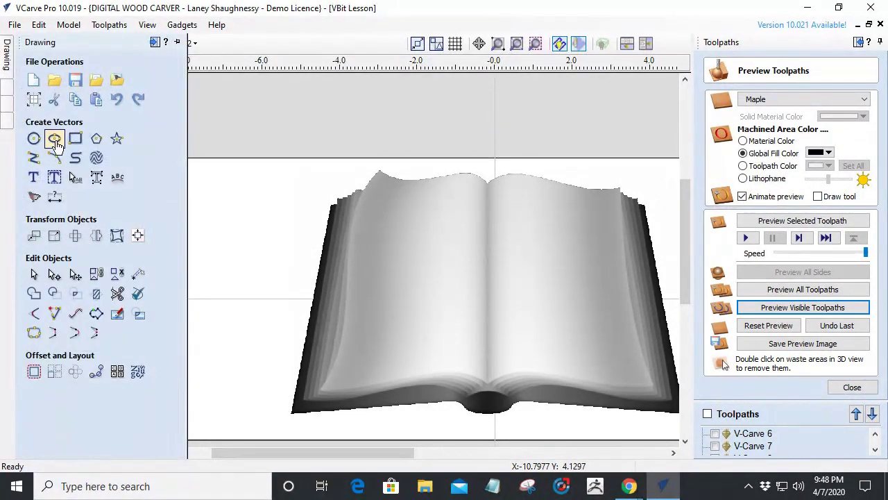
pyautogui.click(34, 177)
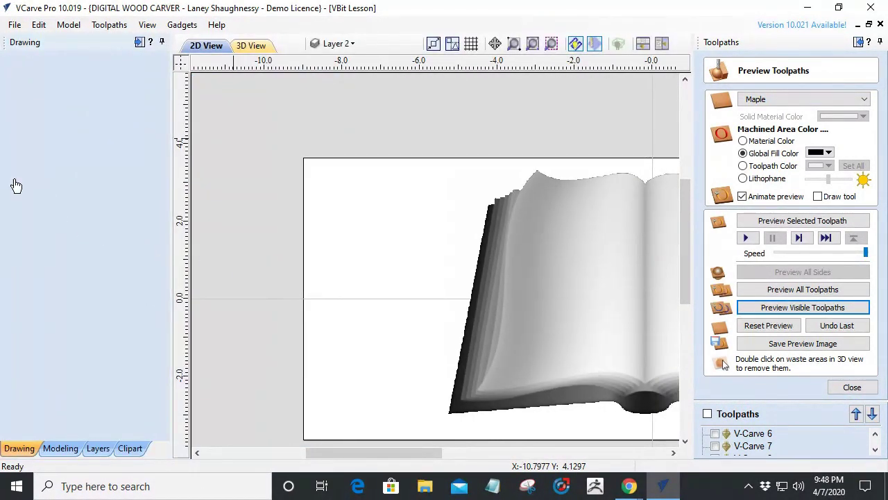
pyautogui.doubleClick(71, 307)
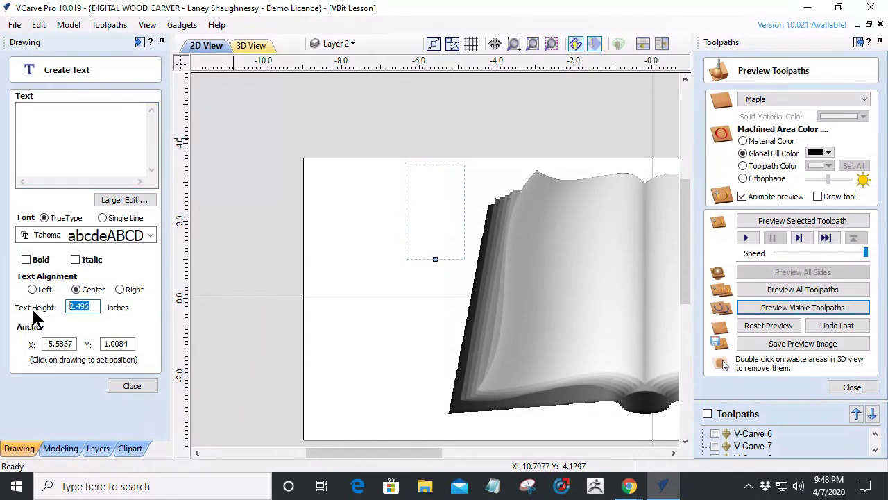
pyautogui.write('.25')
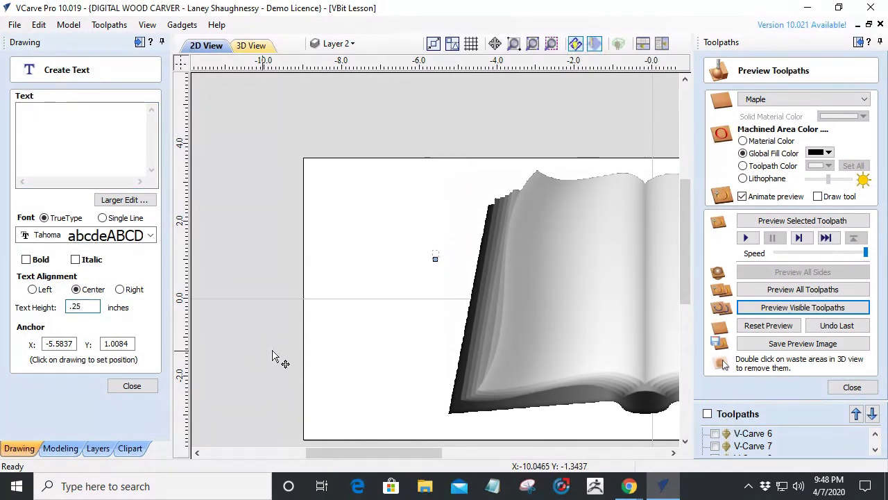
pyautogui.scroll(2, 453, 267)
pyautogui.doubleClick(67, 306)
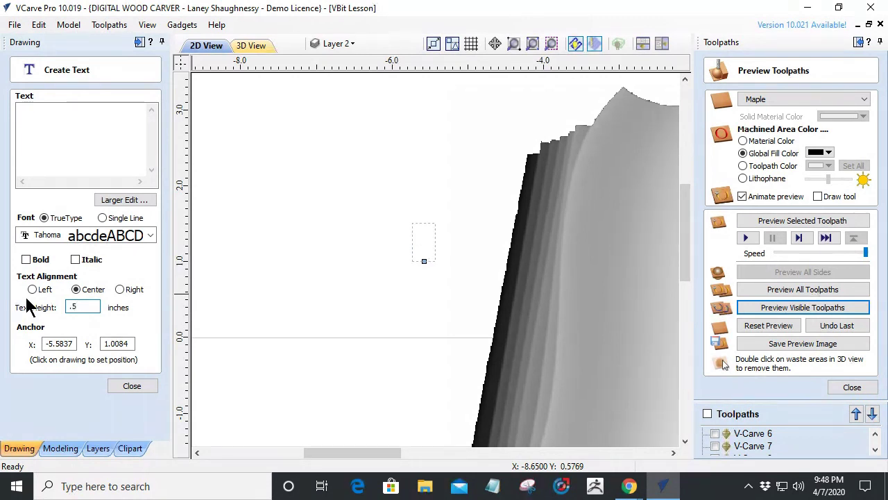
pyautogui.scroll(-2, 406, 276)
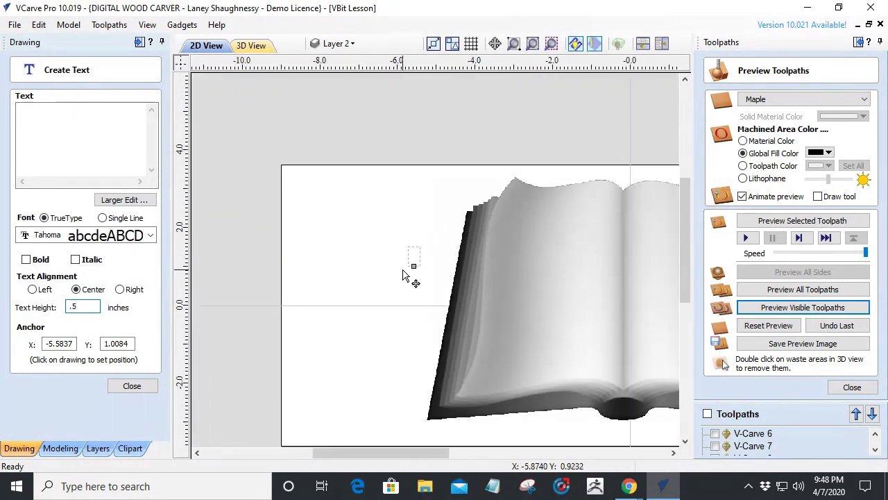
# Step: Enter "Twas The Night Before Christmas" as the title text
pyautogui.click(44, 122)
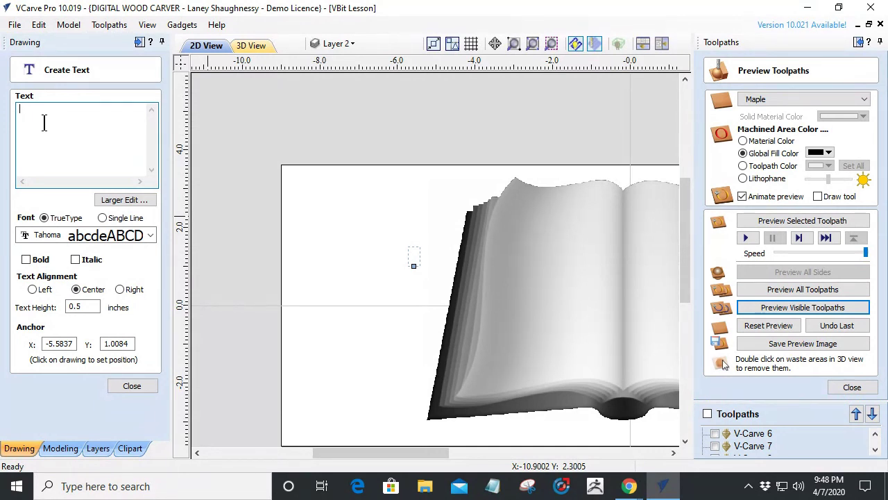
pyautogui.write('Twas th')
pyautogui.press('BackSpace')
pyautogui.press('BackSpace')
pyautogui.write('The Ni')
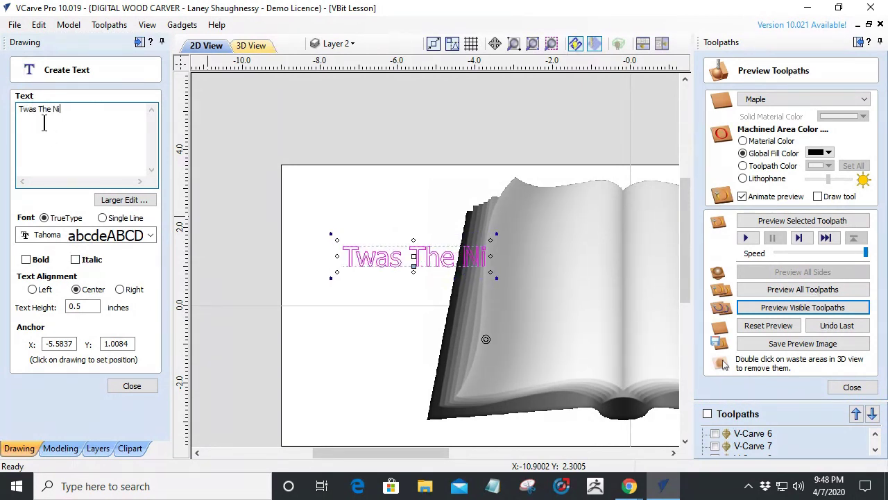
pyautogui.write('ght Before ')
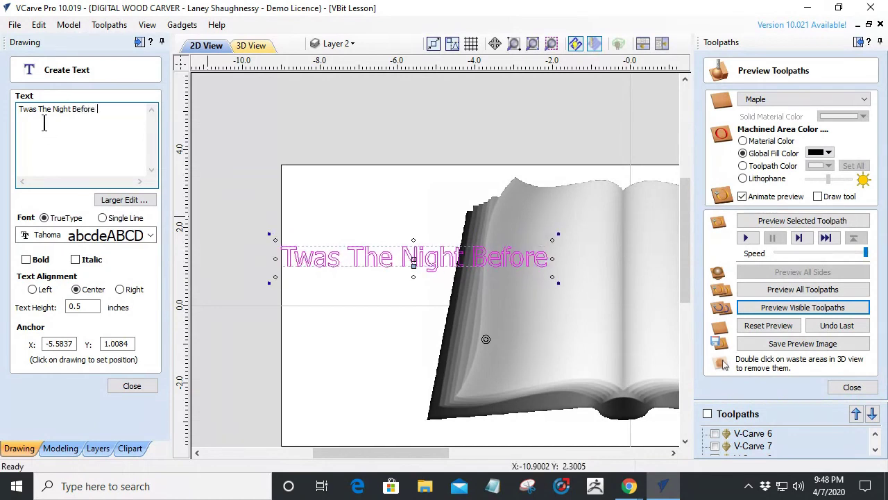
pyautogui.write('Christmas')
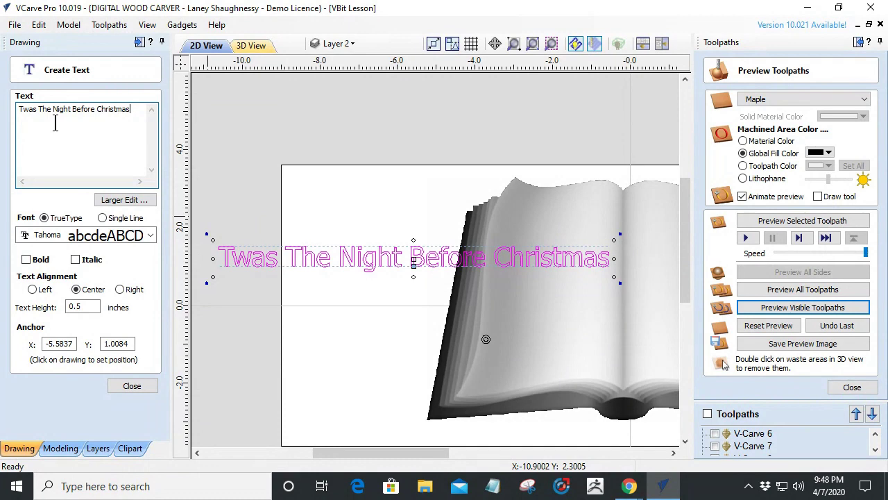
# Step: Break the title into two lines so that "Before Christmas" stands on the second line
pyautogui.scroll(-2, 395, 254)
pyautogui.scroll(2, 395, 254)
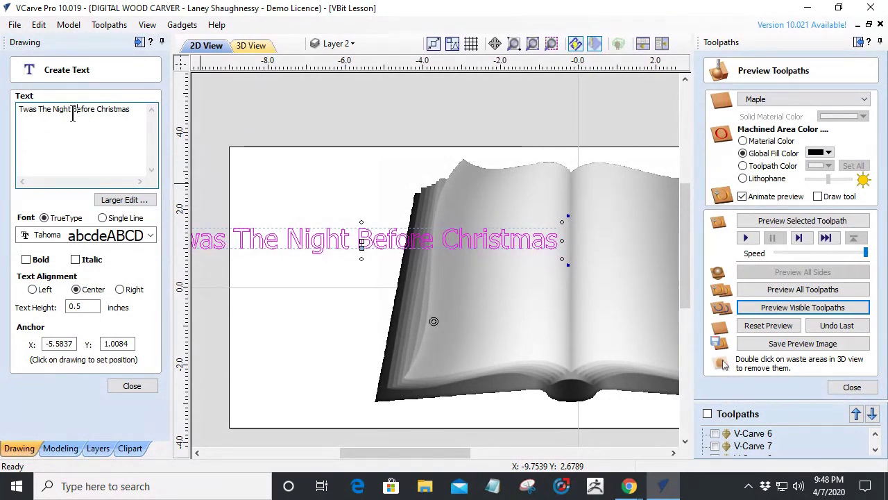
pyautogui.click(72, 109)
pyautogui.press('BackSpace')
pyautogui.press('Return')
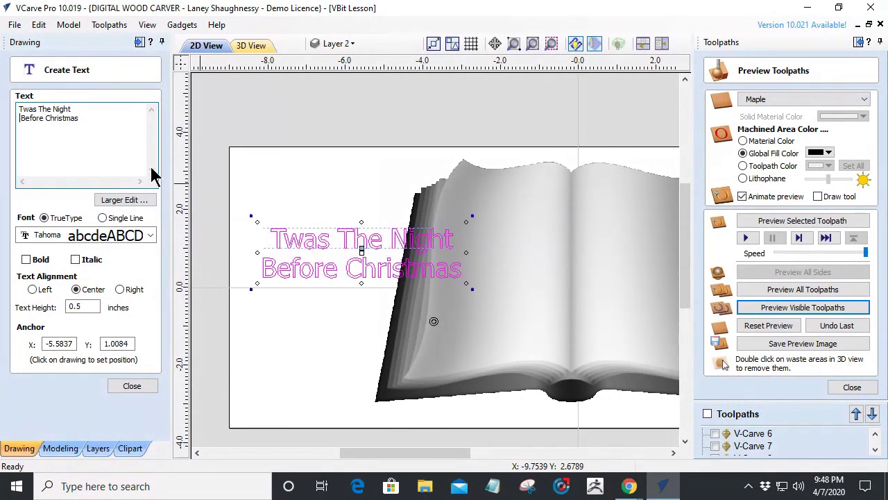
# Step: Change the title's font to Rumburak
pyautogui.click(118, 235)
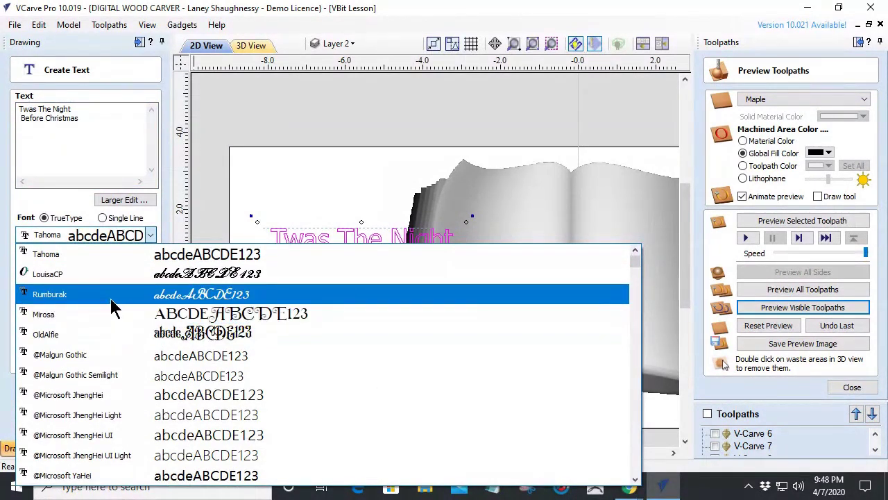
pyautogui.click(113, 295)
pyautogui.scroll(2, 354, 272)
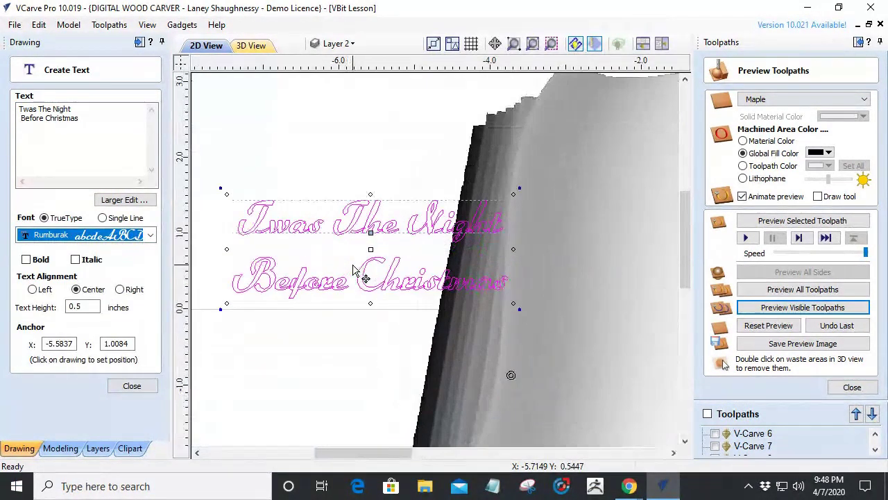
# Step: Move the title onto the upper part of the book's left page and make it bold
pyautogui.scroll(-3, 353, 269)
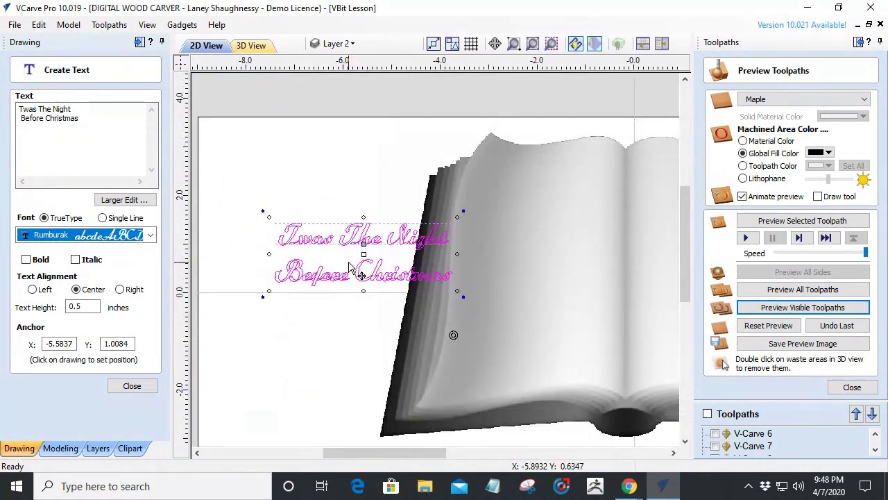
pyautogui.moveTo(355, 262); pyautogui.dragTo(473, 208)
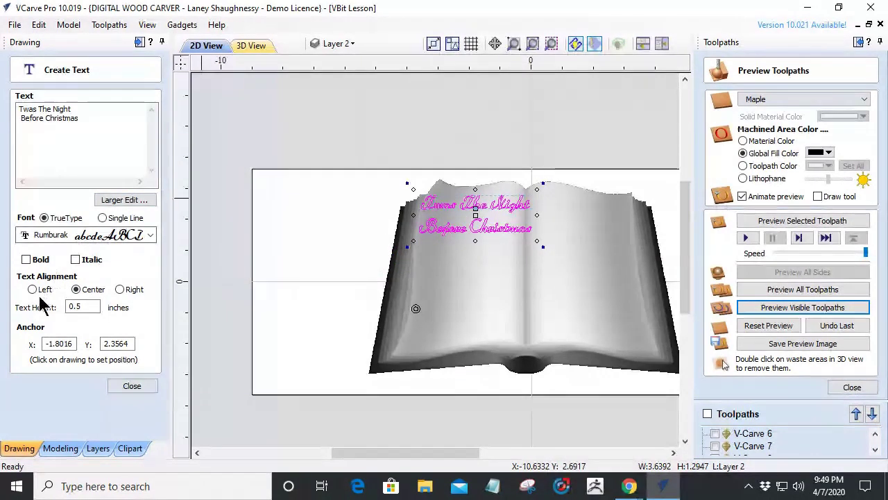
pyautogui.click(141, 391)
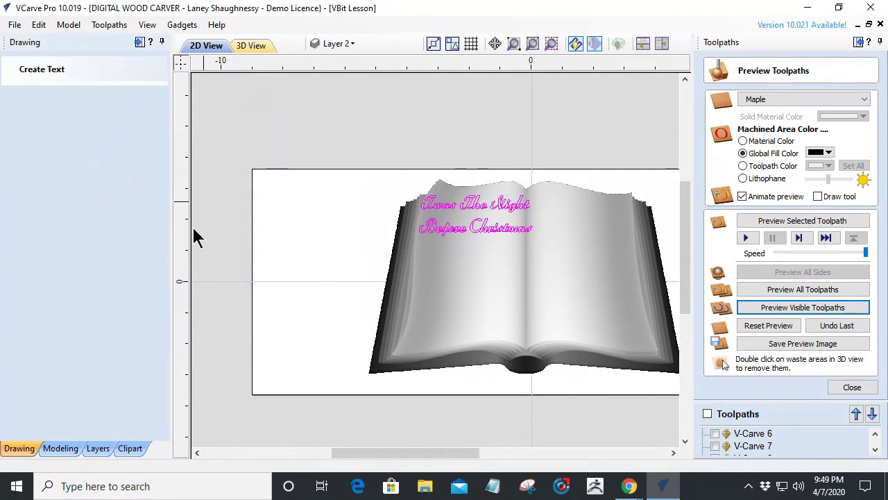
# Step: Place a second text below the title reading "Twas the Night before Christmas and all through the house"
pyautogui.click(97, 125)
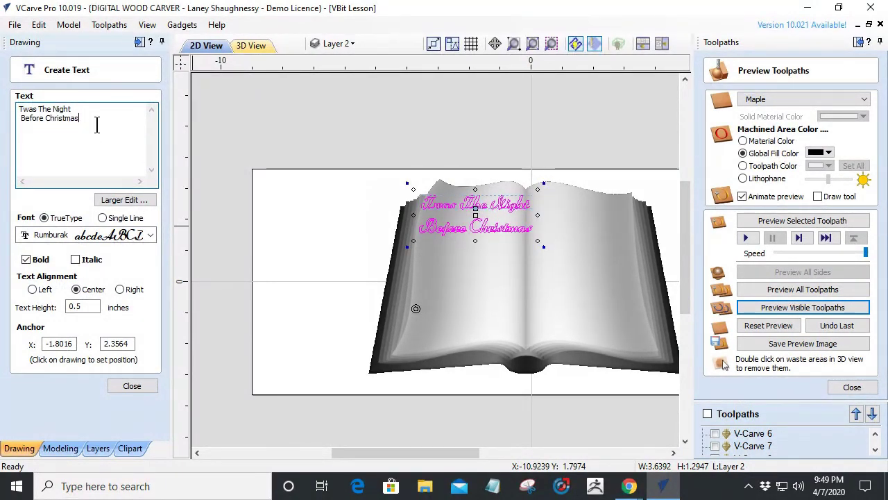
pyautogui.click(444, 273)
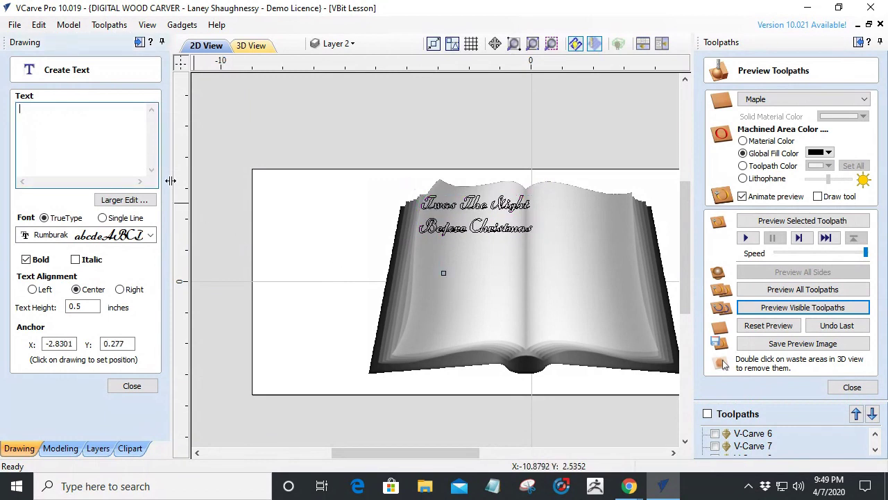
pyautogui.write('Twas the Night before Christmas a')
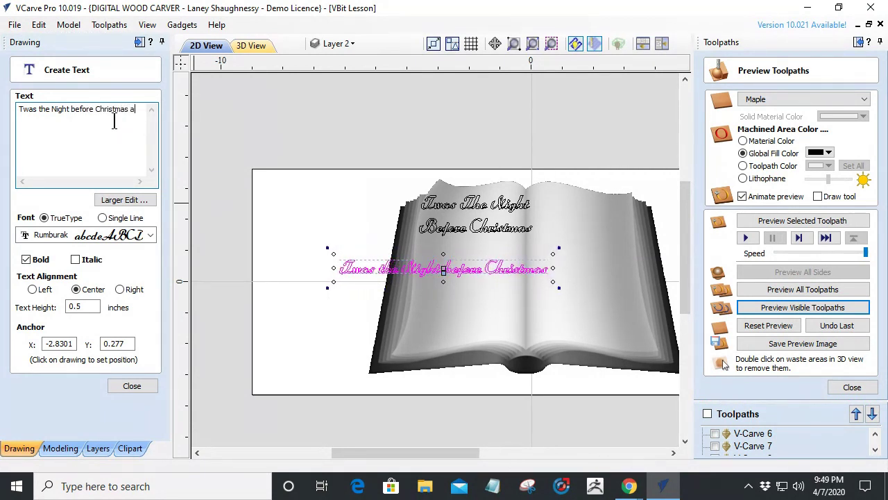
pyautogui.write('nd all through the house')
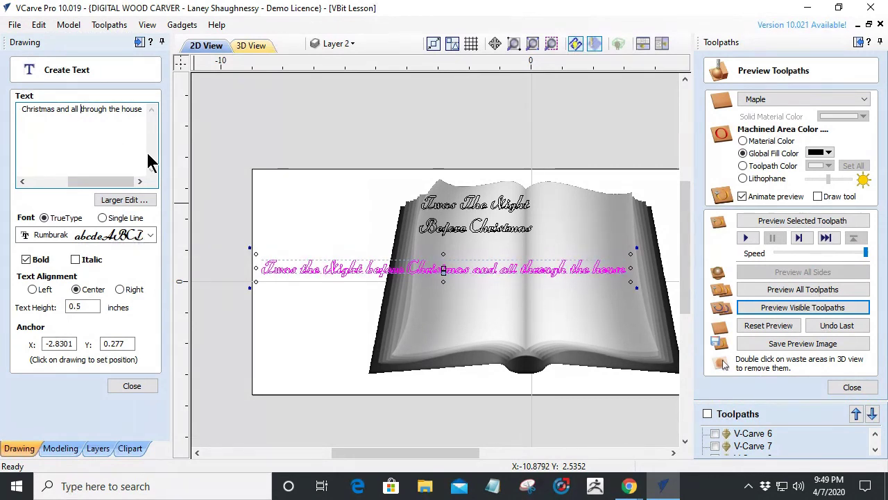
# Step: Lowercase "night" in the verse and break its lines before "Christmas" and before "through"
pyautogui.press('Return')
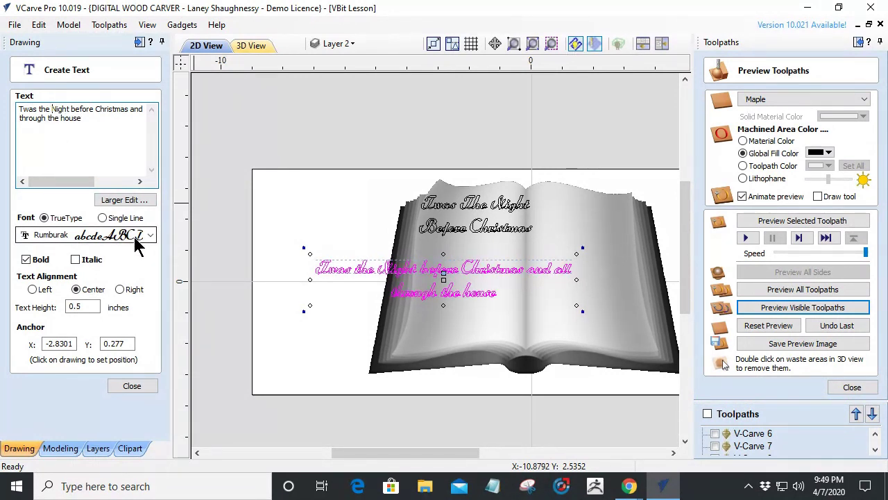
pyautogui.write('n')
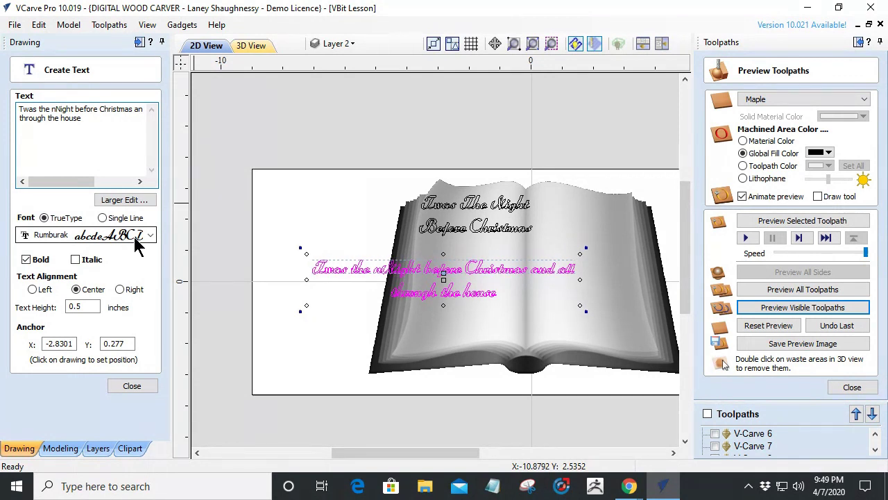
pyautogui.press('Delete')
pyautogui.press('Delete')
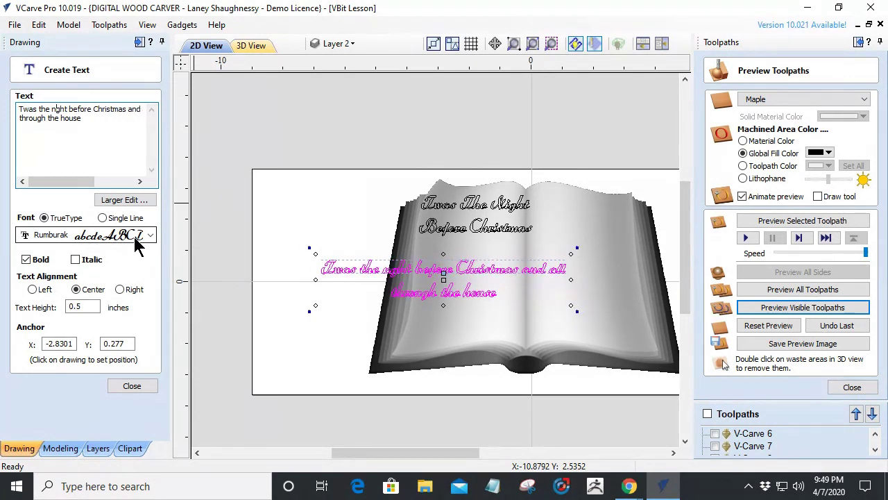
pyautogui.write('i')
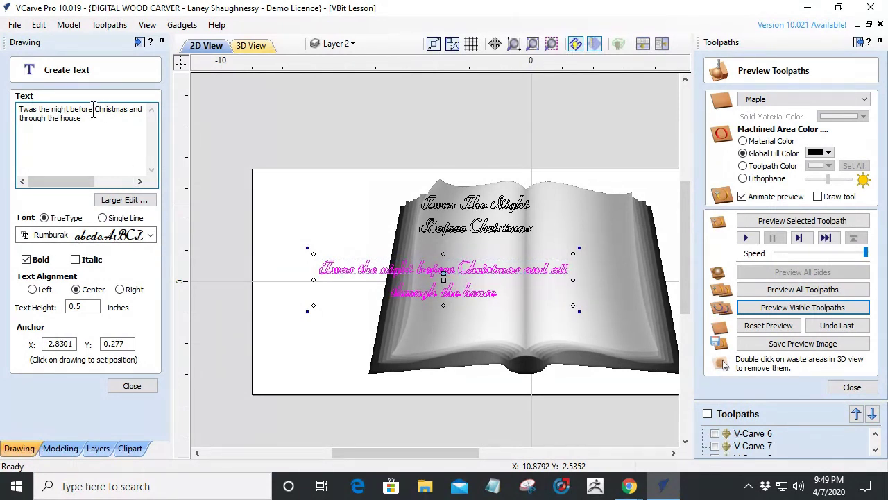
pyautogui.press('Return')
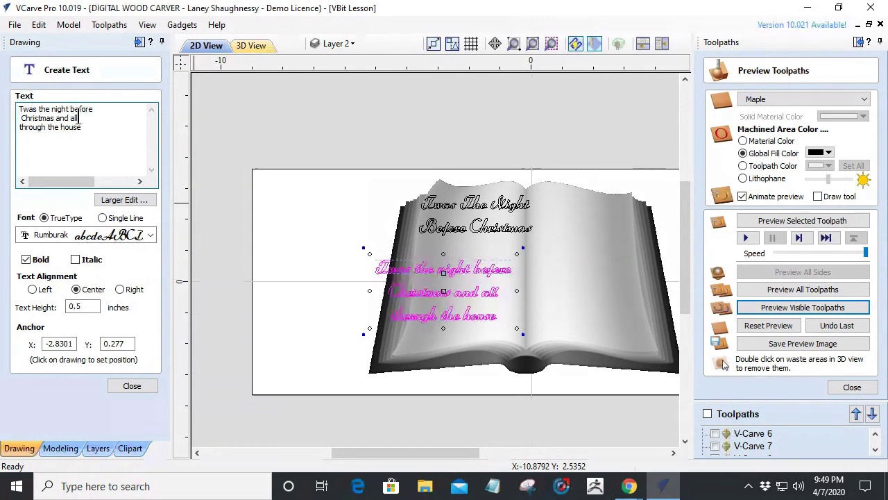
# Step: Left-align the verse and rearrange it into the lines "Twas the night", "before Christmas" and "and all through the house"
pyautogui.click(32, 290)
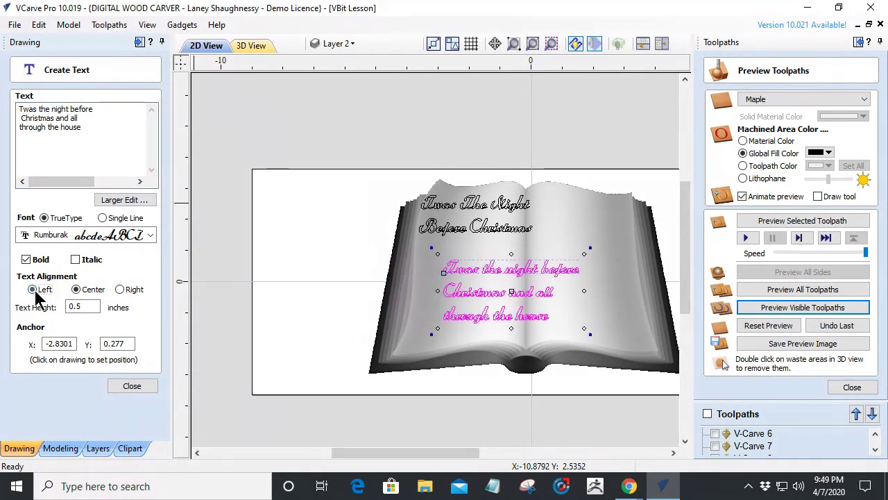
pyautogui.click(64, 127)
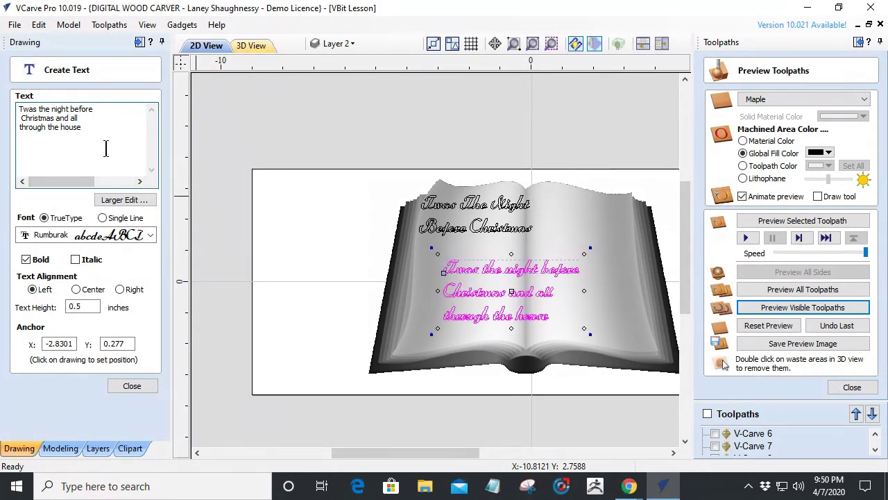
pyautogui.press('Return')
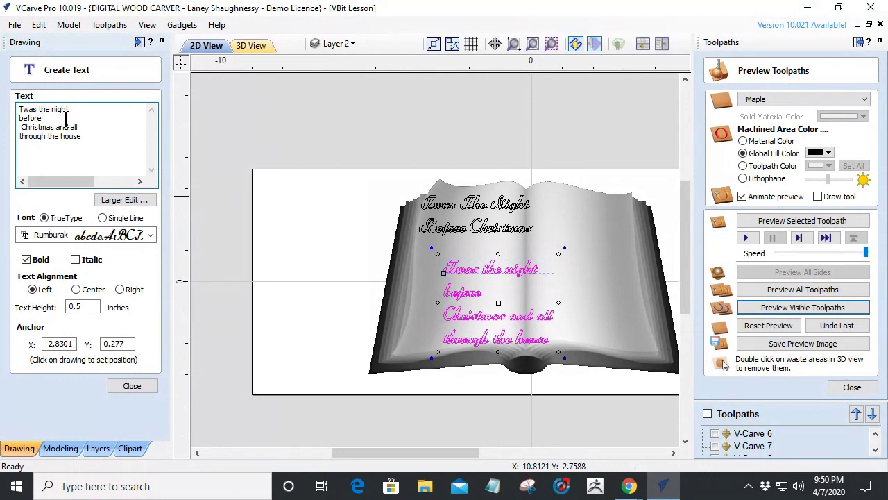
pyautogui.press('Delete')
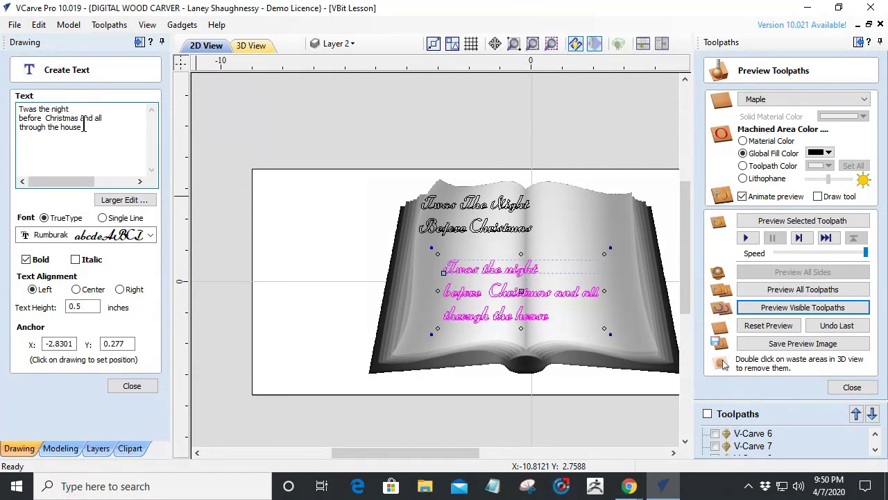
pyautogui.press('Return')
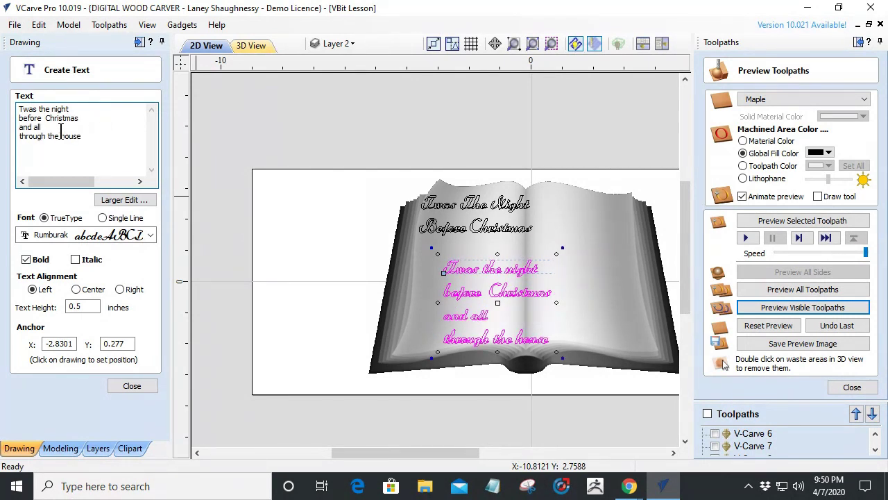
pyautogui.press('BackSpace')
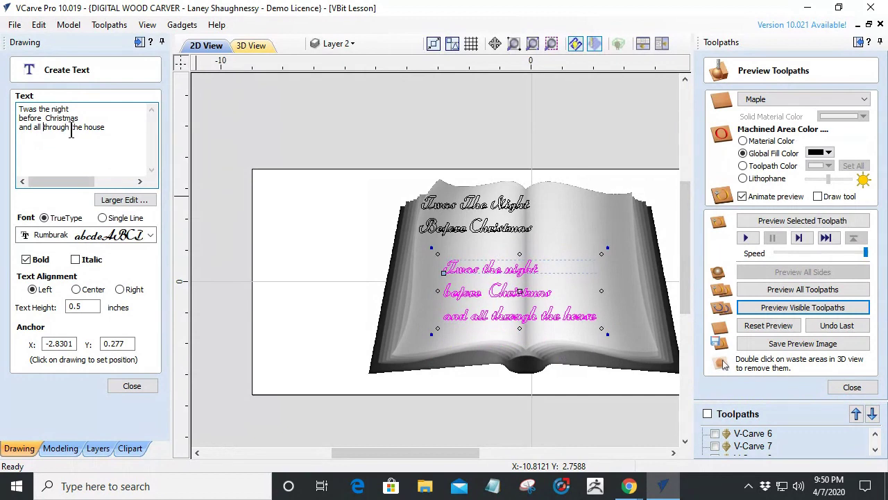
# Step: Break the verse before "the house" and move it up directly beneath the title on the left page
pyautogui.click(71, 128)
pyautogui.press('Return')
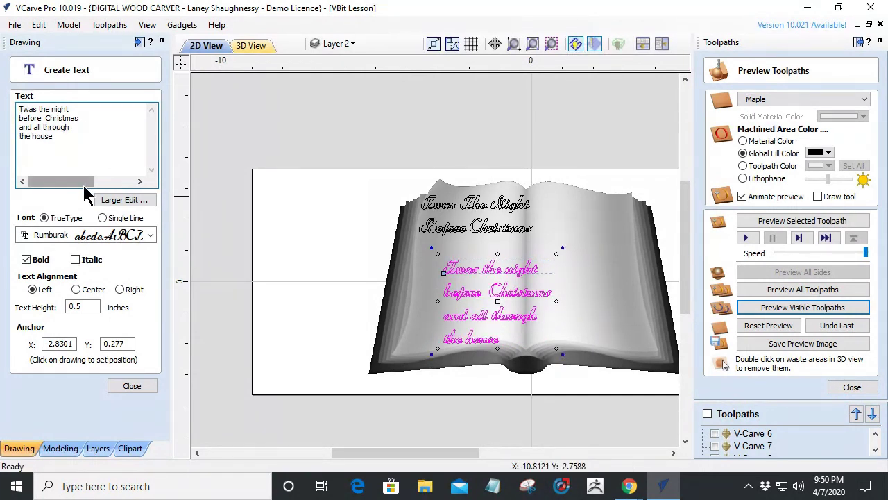
pyautogui.click(138, 386)
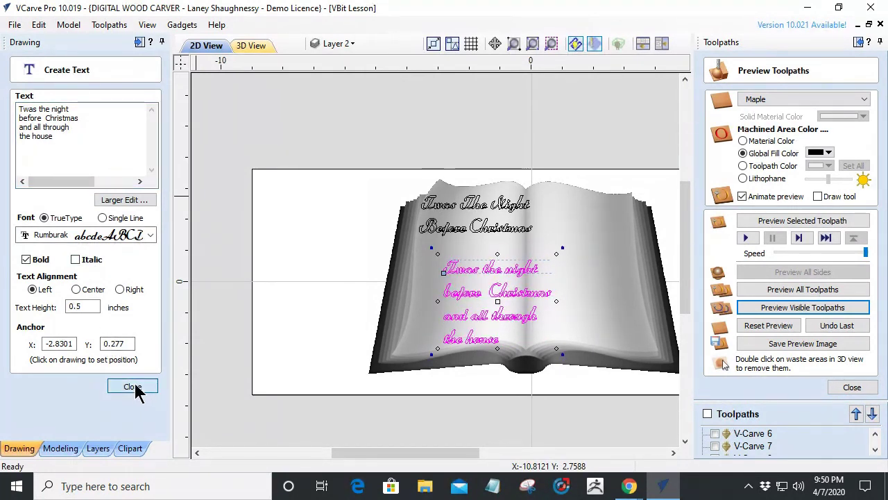
pyautogui.click(468, 278)
pyautogui.moveTo(468, 278); pyautogui.dragTo(448, 248)
pyautogui.scroll(2, 452, 272)
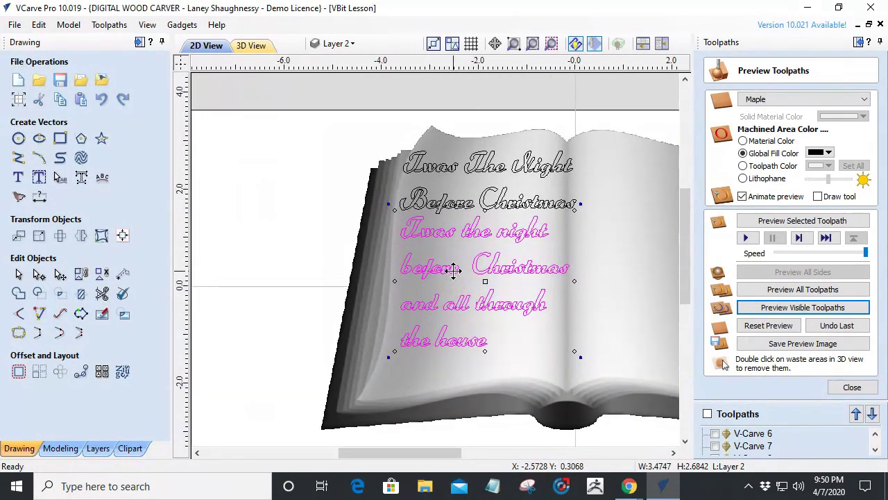
# Step: Weld the overlapping letters of the title "Twas The Night Before Christmas", replacing the original text with curves
pyautogui.click(492, 202)
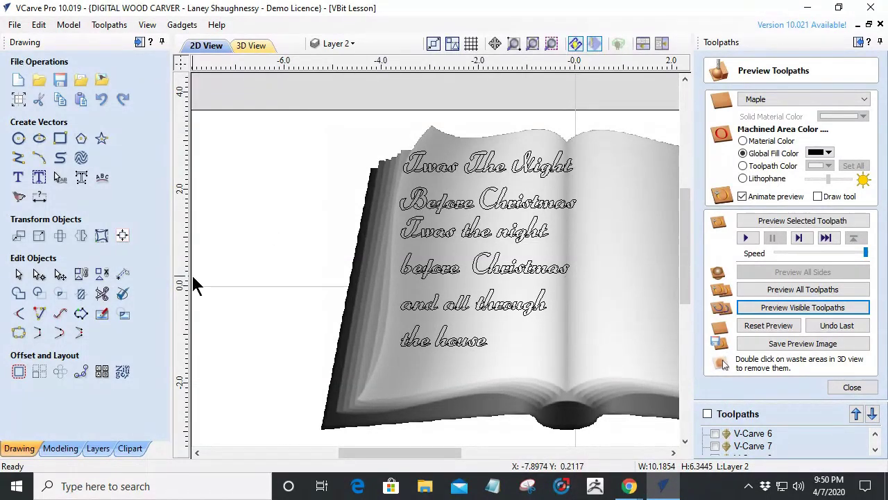
pyautogui.click(475, 167)
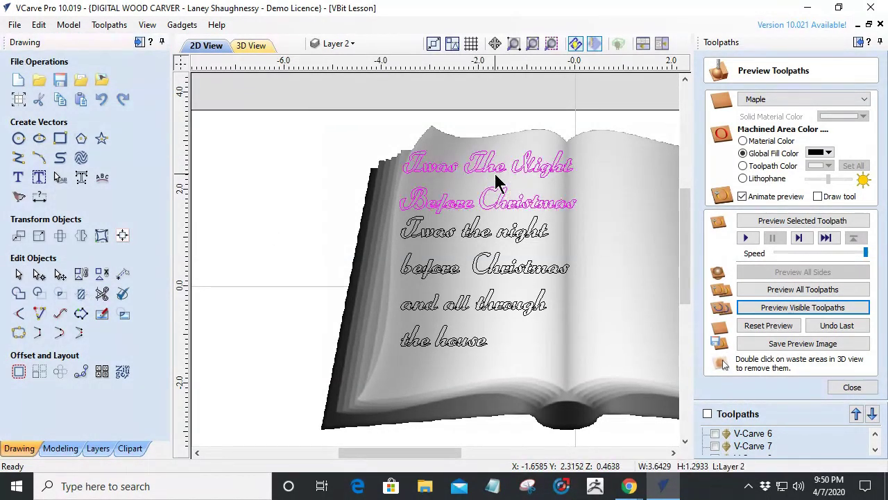
pyautogui.scroll(5, 486, 188)
pyautogui.scroll(-4, 488, 197)
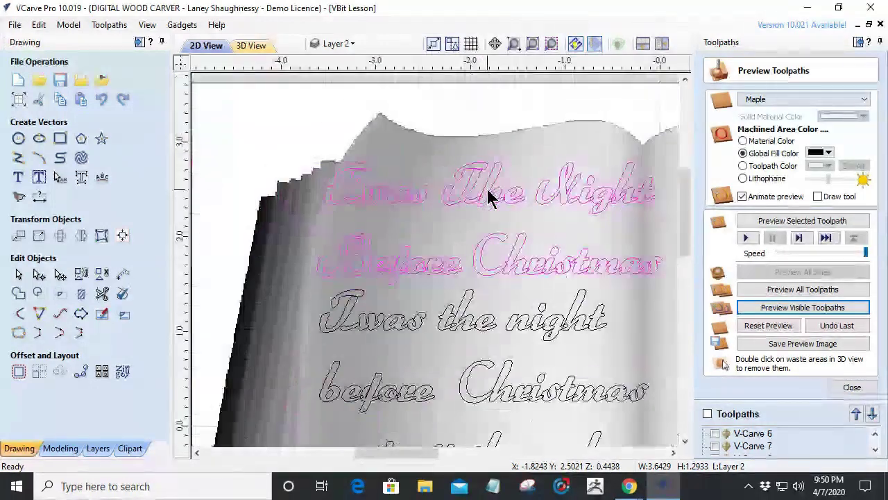
pyautogui.click(19, 294)
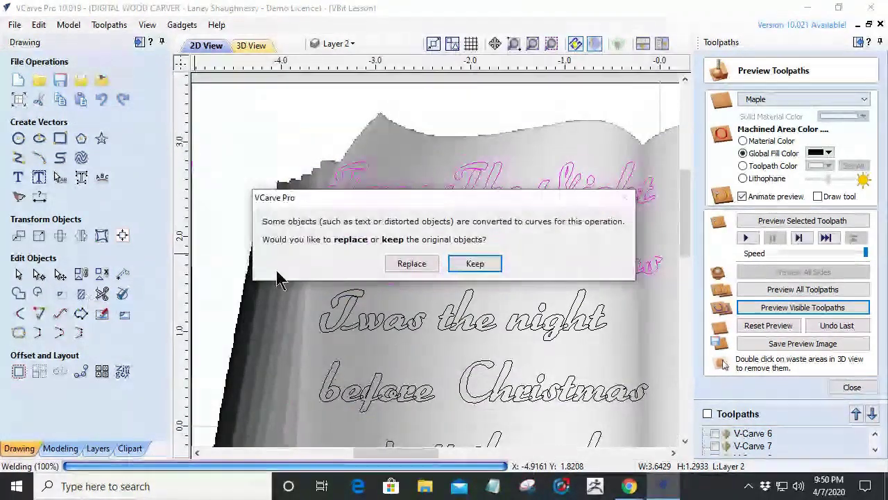
pyautogui.click(409, 263)
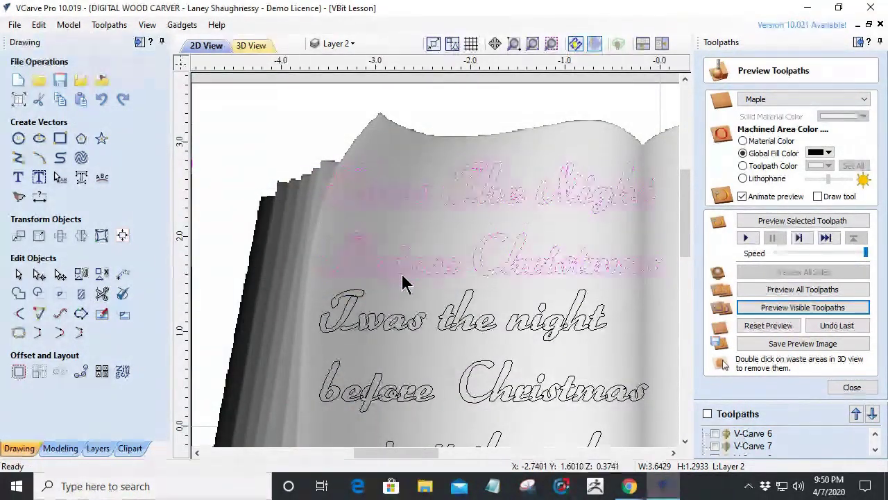
# Step: Weld the letters of the four-line verse, replacing the original text, and inspect the joined outlines up close
pyautogui.click(406, 331)
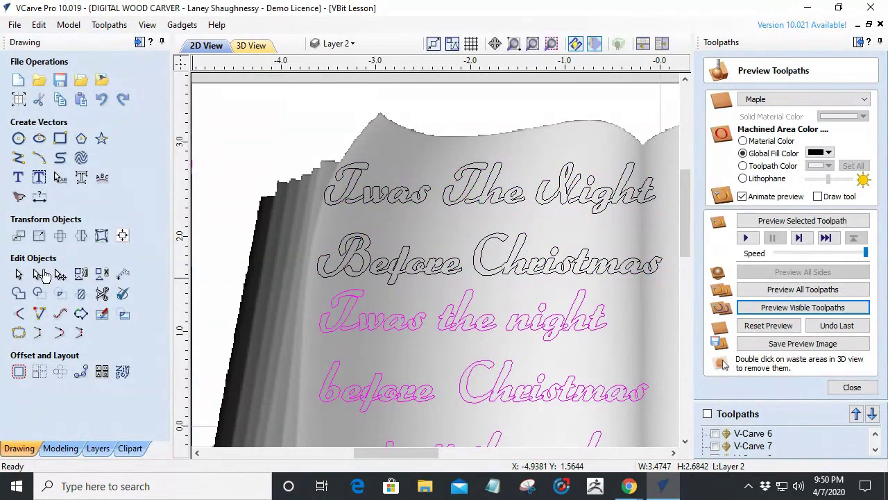
pyautogui.click(19, 294)
pyautogui.click(412, 264)
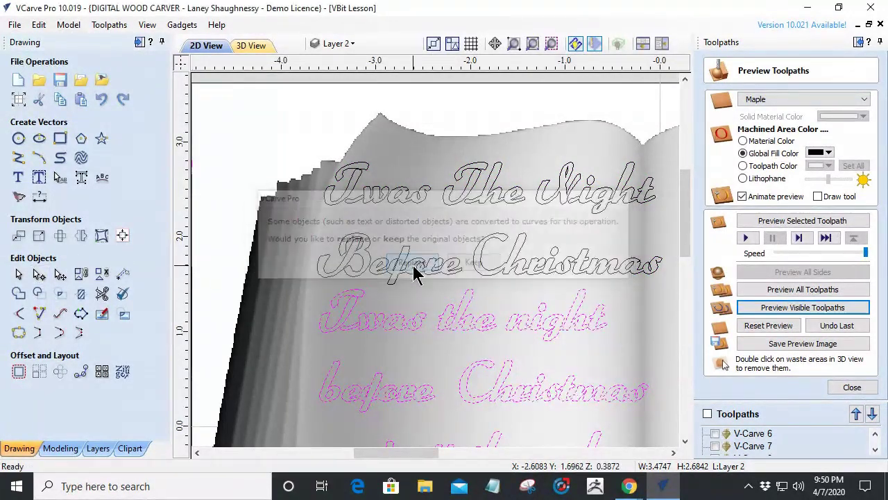
pyautogui.scroll(-2, 526, 337)
pyautogui.scroll(6, 525, 337)
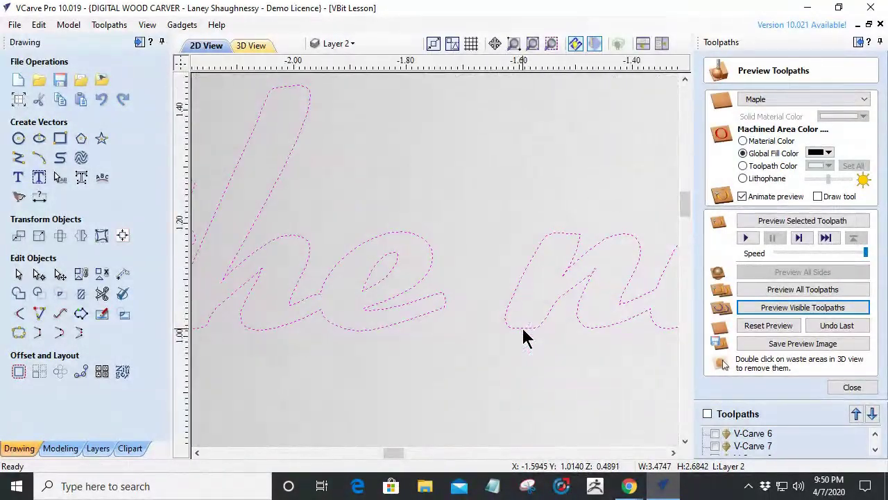
pyautogui.scroll(-6, 525, 337)
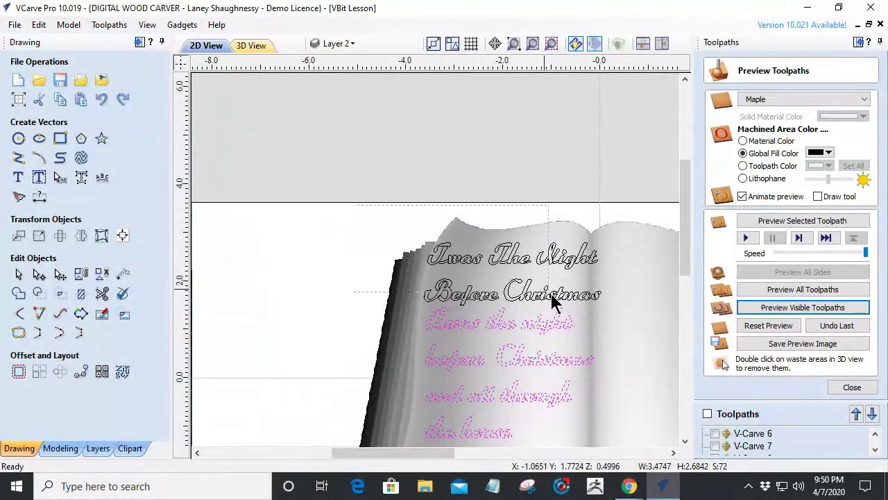
# Step: Apply a Bounding Box distortion envelope to the welded title vectors
pyautogui.click(637, 317)
pyautogui.scroll(2, 534, 317)
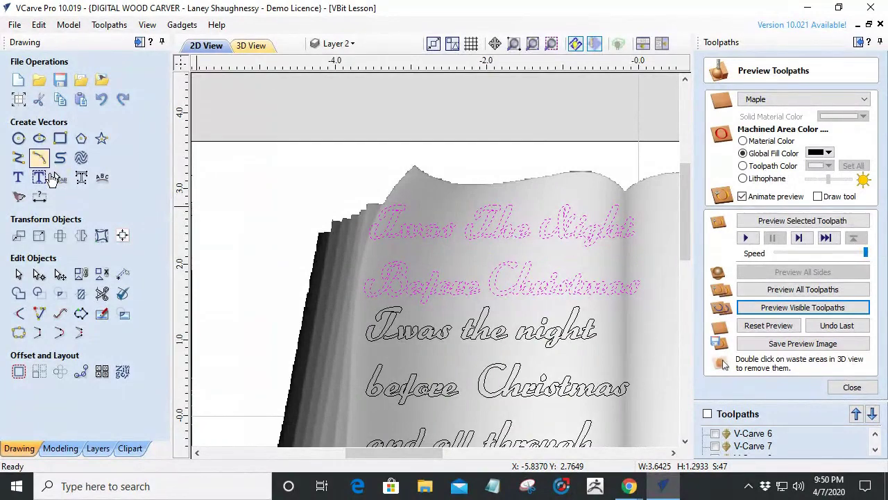
pyautogui.click(101, 236)
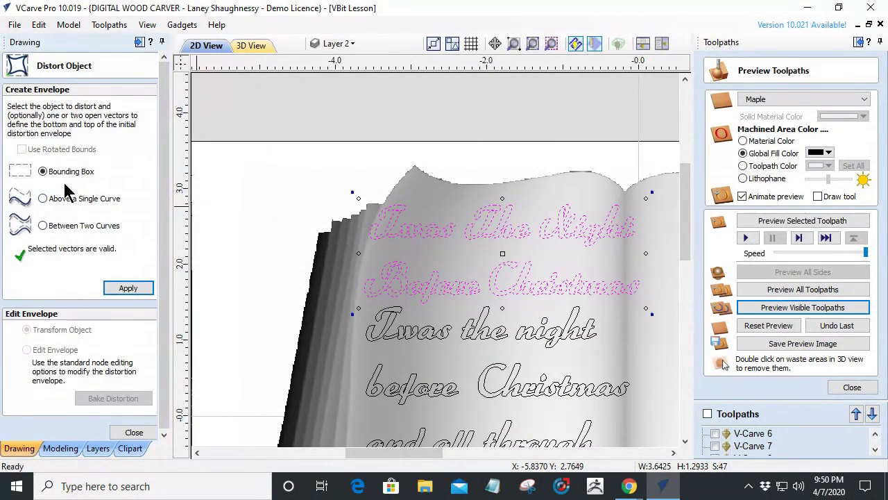
pyautogui.click(115, 287)
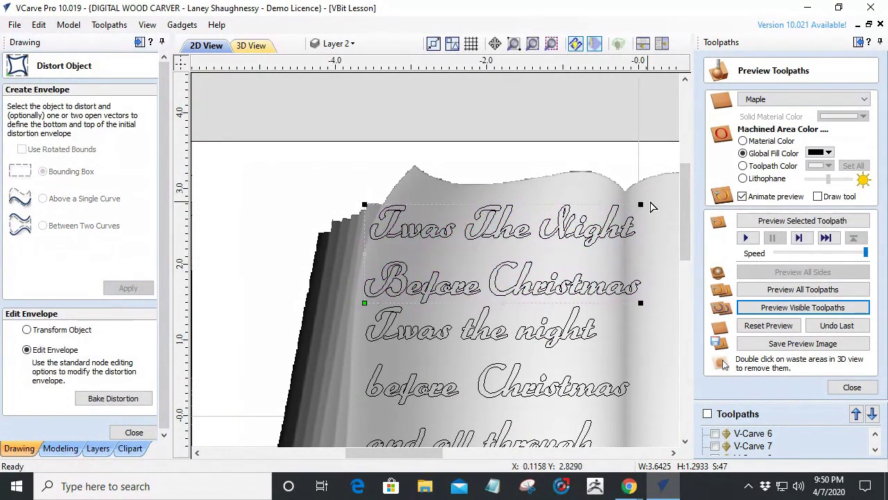
# Step: Pull the title envelope's right corners and upper-left corner inward to about 3.36 by 1.38 inches, following the page's slanted edge
pyautogui.moveTo(639, 202); pyautogui.dragTo(619, 197)
pyautogui.moveTo(638, 306); pyautogui.dragTo(617, 303)
pyautogui.moveTo(366, 205); pyautogui.dragTo(406, 203)
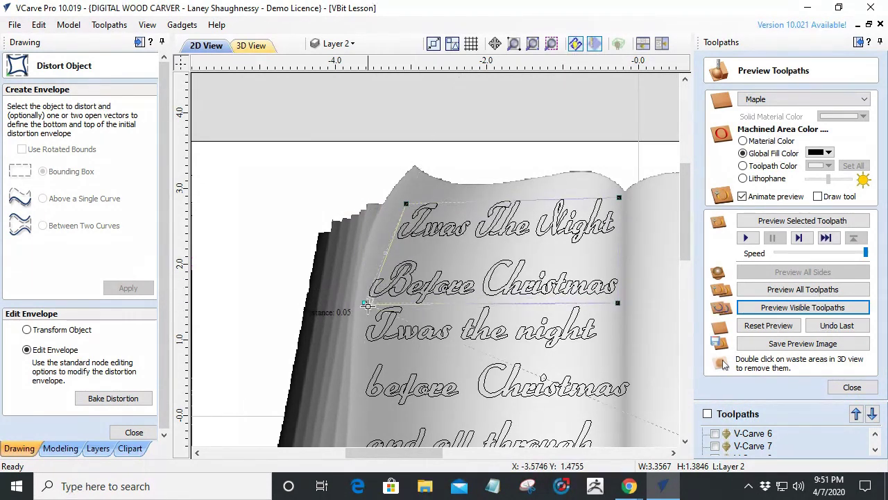
pyautogui.scroll(-2, 373, 307)
pyautogui.scroll(2, 416, 313)
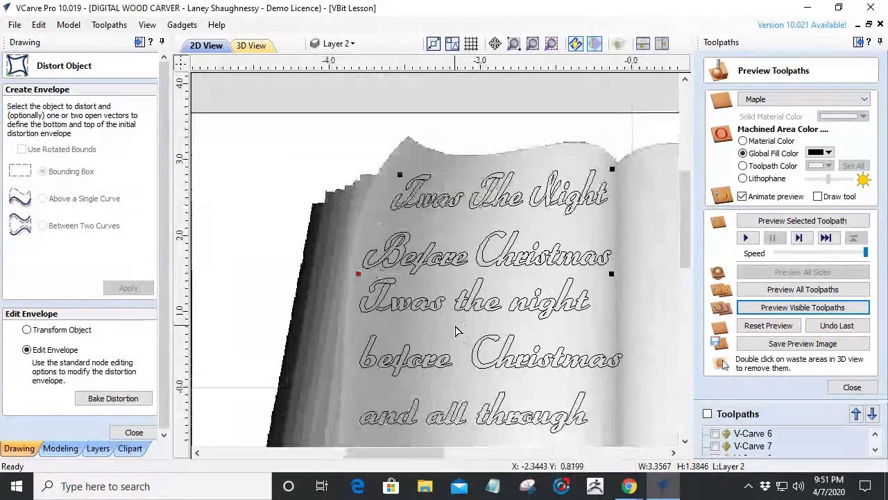
pyautogui.scroll(2, 435, 317)
pyautogui.scroll(-3, 435, 317)
pyautogui.scroll(3, 334, 227)
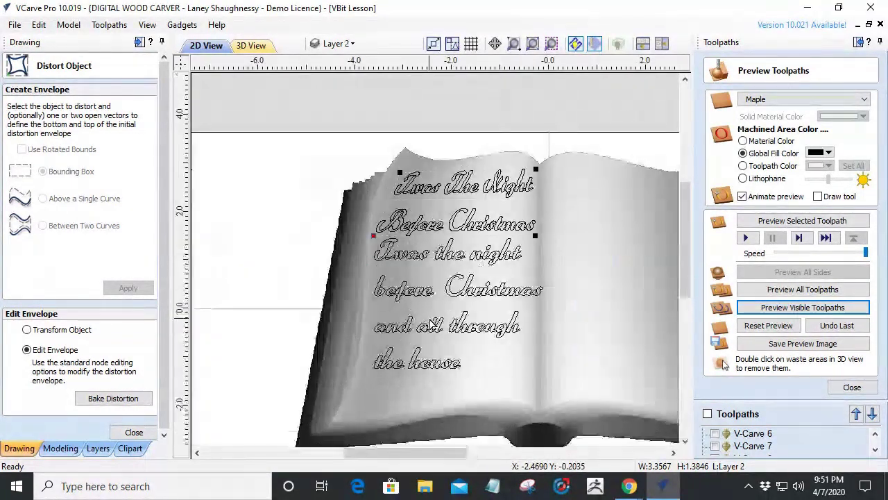
pyautogui.scroll(-3, 334, 227)
pyautogui.scroll(3, 330, 201)
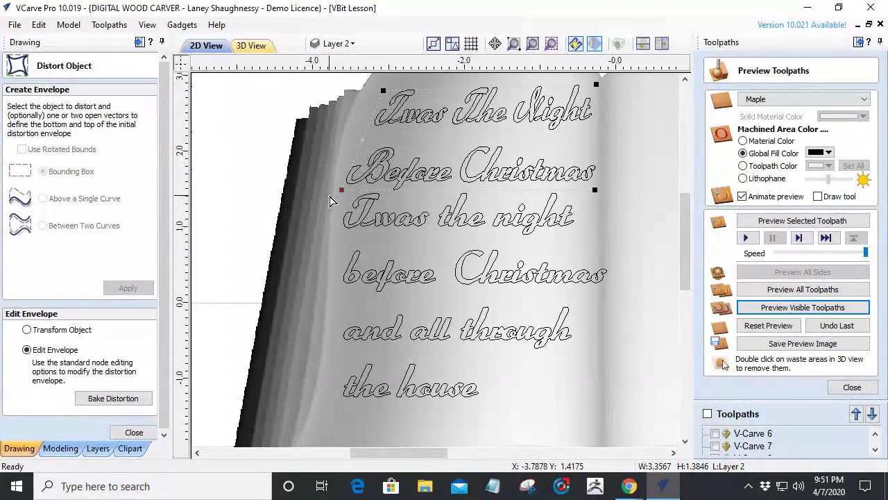
pyautogui.click(120, 430)
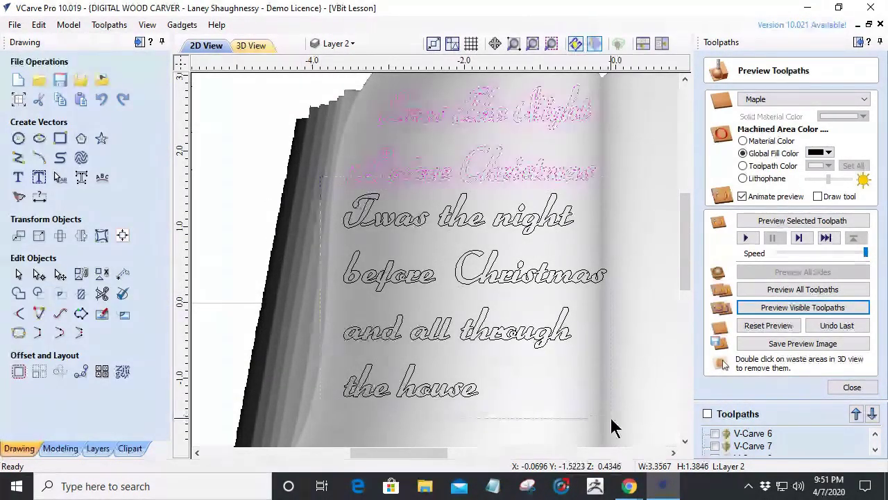
# Step: Apply a Bounding Box distortion envelope to the welded verse vectors
pyautogui.moveTo(615, 425); pyautogui.dragTo(451, 389)
pyautogui.click(101, 235)
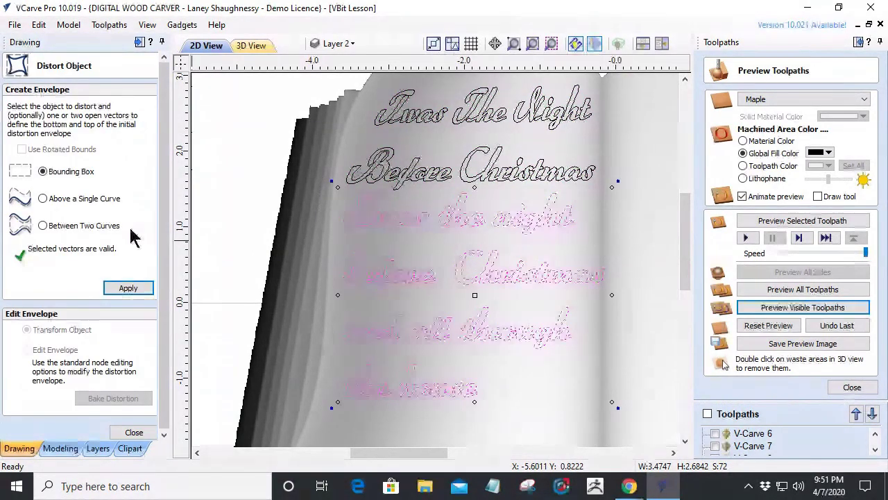
pyautogui.click(128, 288)
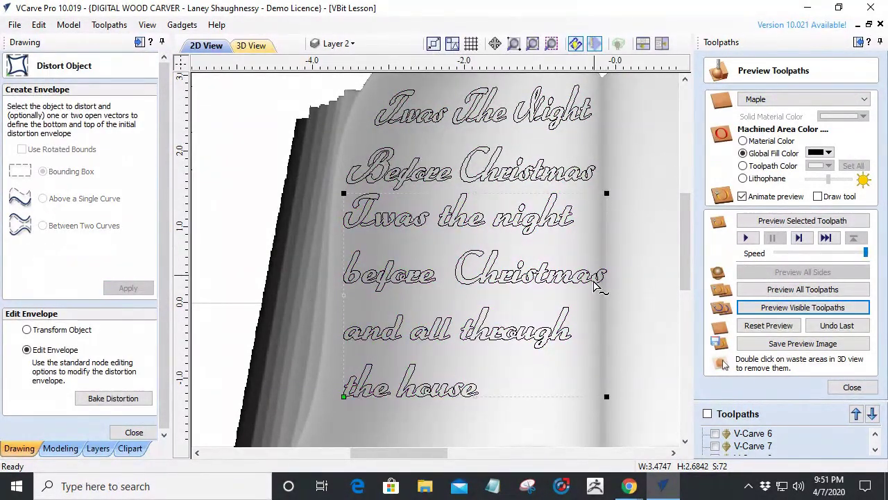
# Step: Reshape the verse envelope to about 3.64 by 2.87 inches, with the right corners inward and the left side slanting along the page edge
pyautogui.moveTo(605, 396); pyautogui.dragTo(588, 396)
pyautogui.moveTo(605, 193)
pyautogui.mouseDown()
pyautogui.moveTo(593, 197)
pyautogui.moveTo(595, 190)
pyautogui.mouseUp()
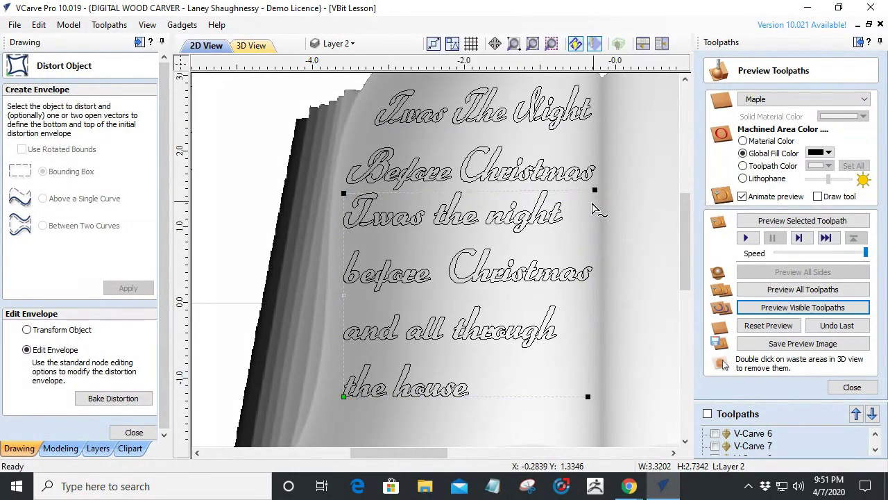
pyautogui.moveTo(345, 192); pyautogui.dragTo(351, 193)
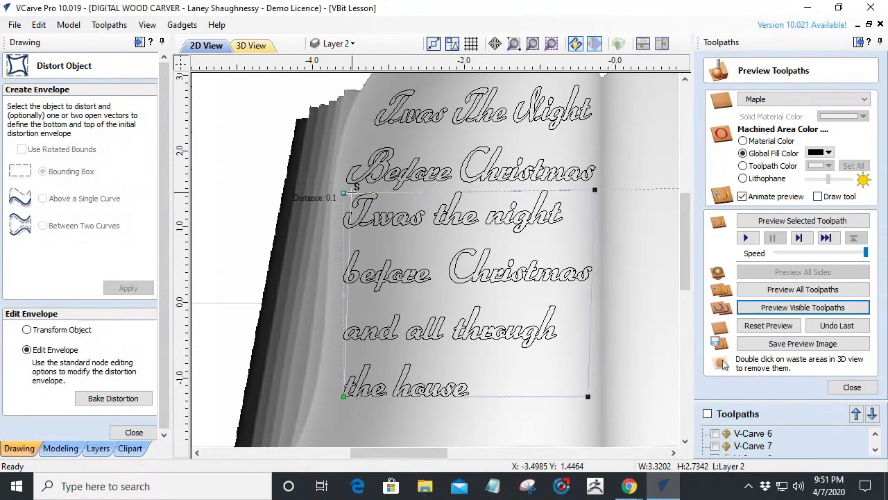
pyautogui.moveTo(342, 396); pyautogui.dragTo(319, 406)
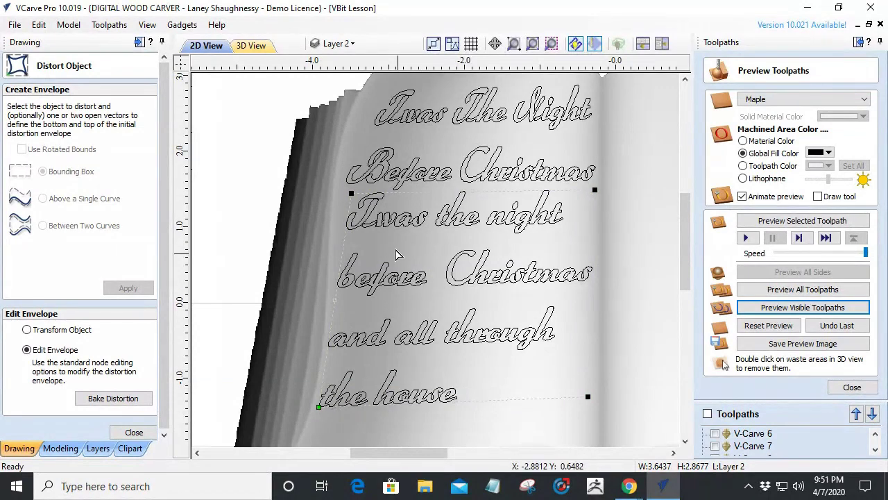
pyautogui.moveTo(352, 191); pyautogui.dragTo(351, 200)
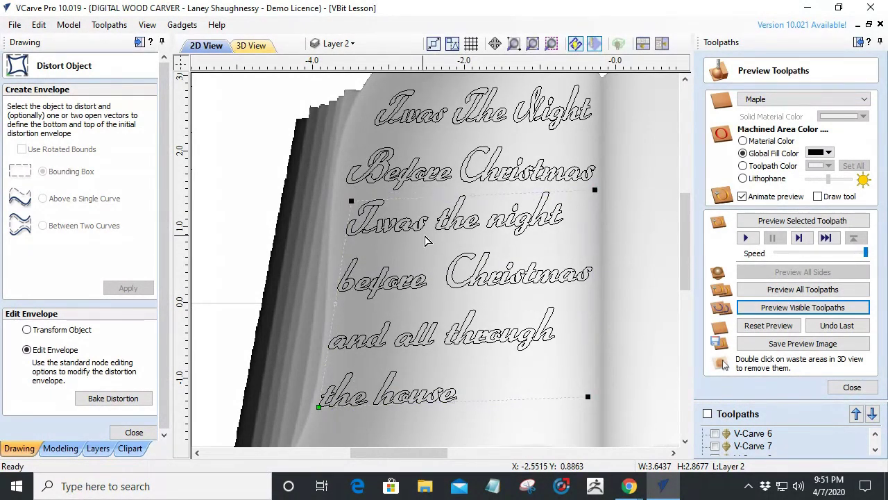
pyautogui.scroll(-2, 417, 244)
pyautogui.scroll(1, 517, 274)
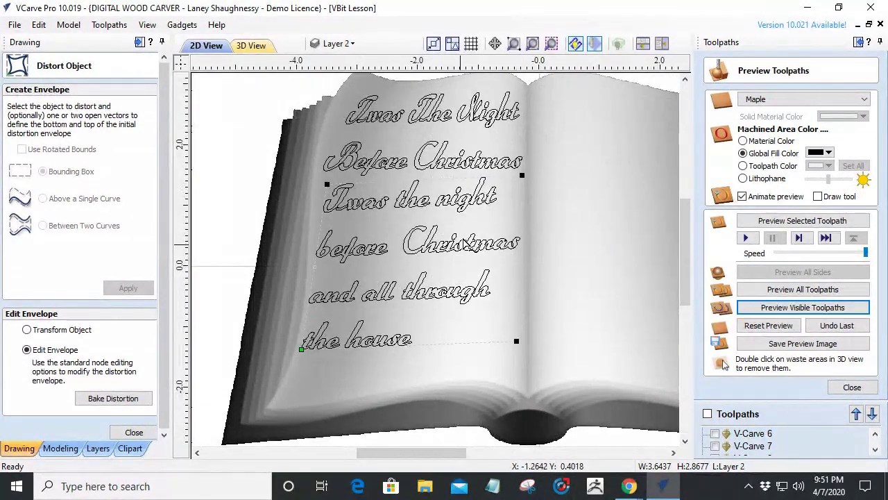
pyautogui.click(596, 330)
pyautogui.scroll(-2, 370, 347)
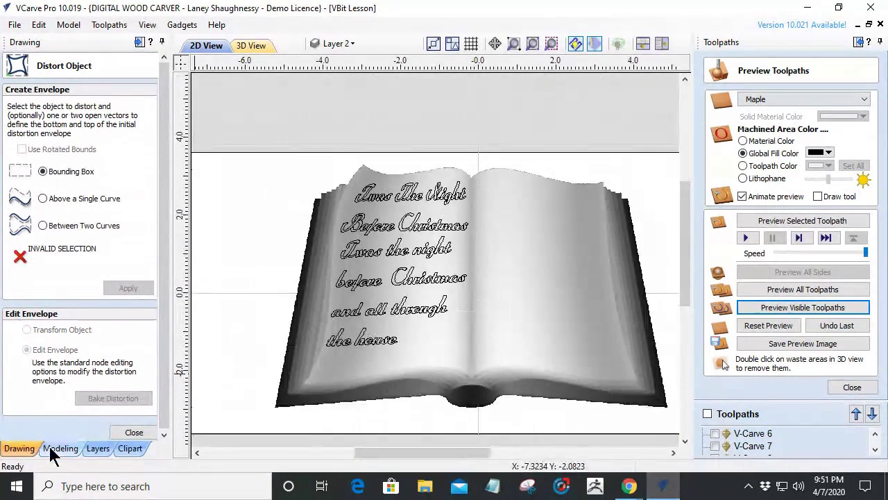
pyautogui.click(134, 435)
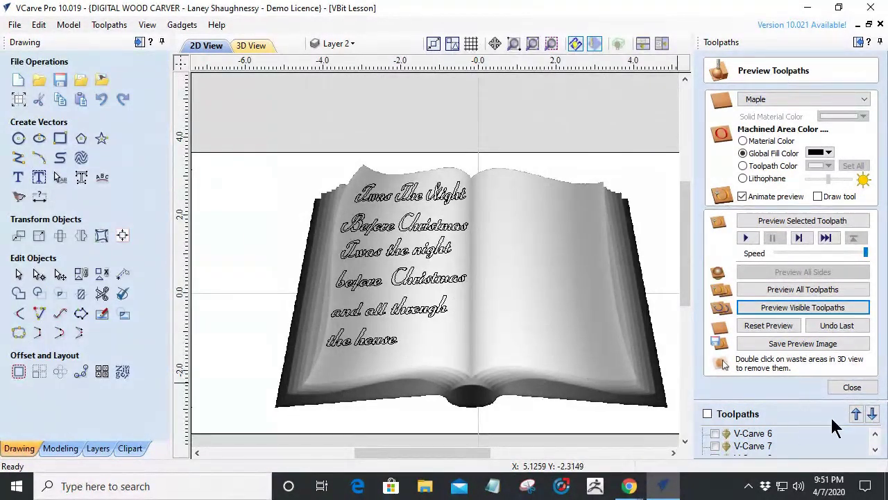
# Step: Set up a Finish Machining Toolpath using the Tapered Ball Nose - 7.2 Deg Tip 0.063 tool with Model Boundary as the machining limit
pyautogui.click(853, 388)
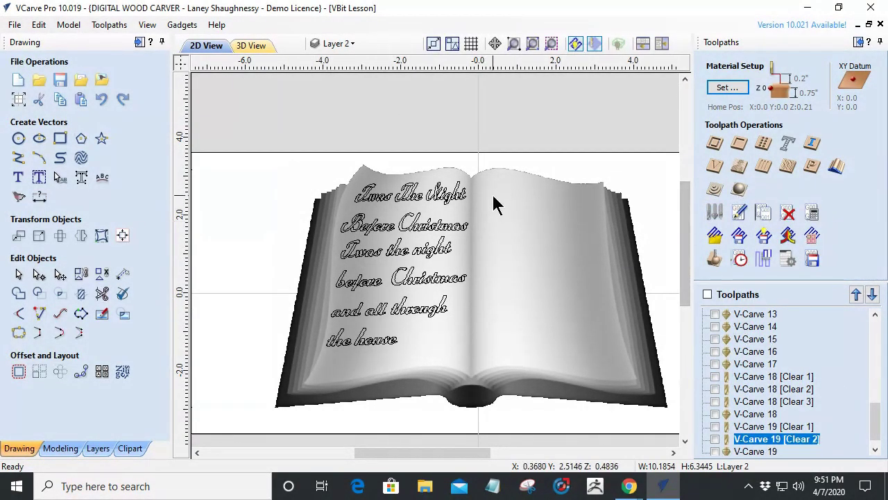
pyautogui.scroll(-1, 495, 204)
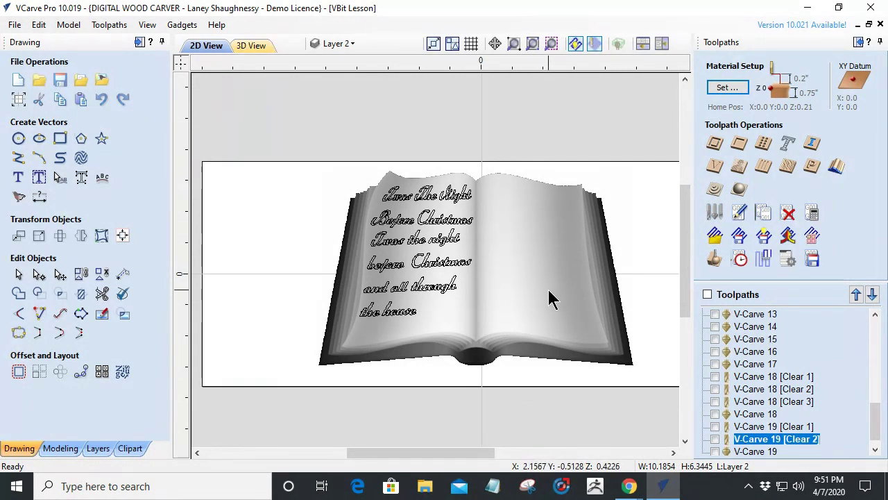
pyautogui.scroll(1, 548, 287)
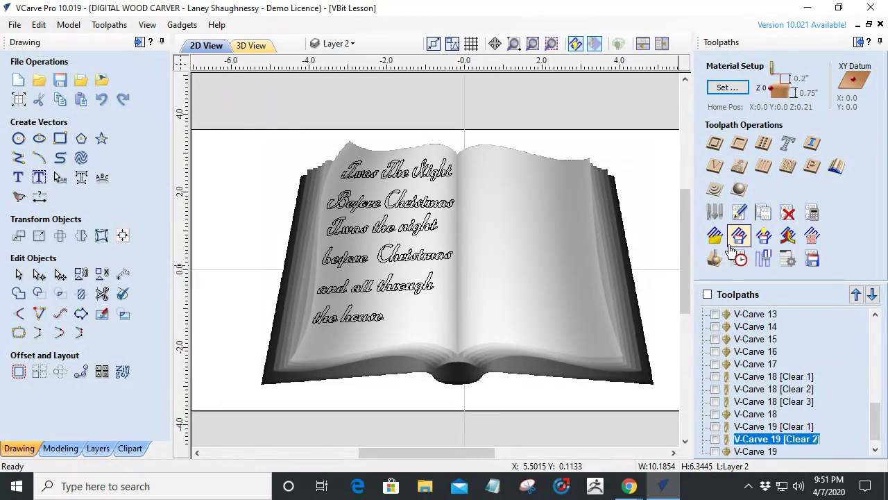
pyautogui.click(739, 190)
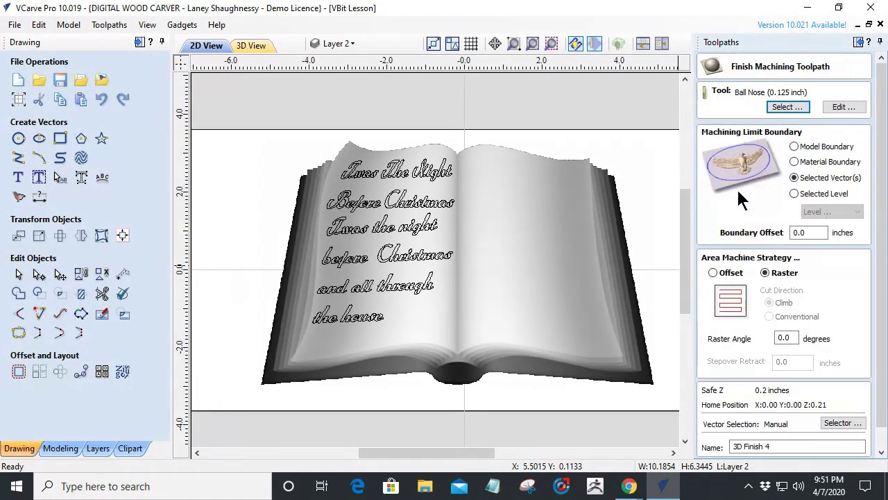
pyautogui.click(787, 108)
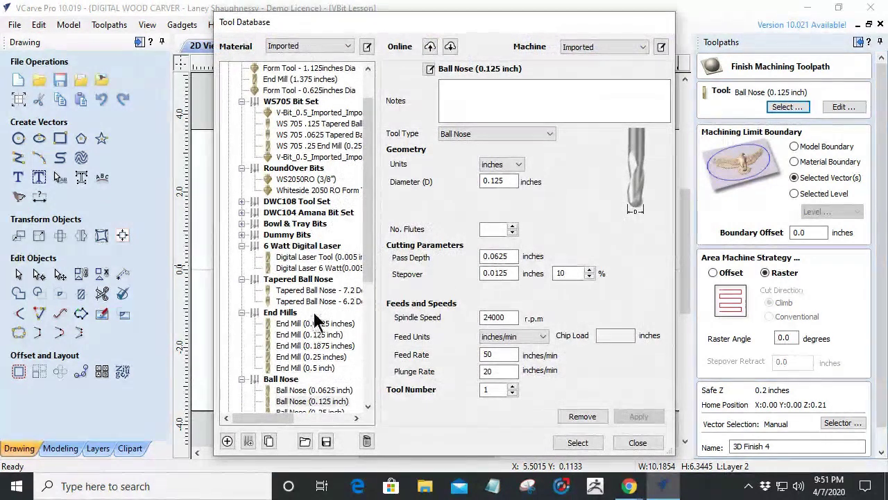
pyautogui.click(309, 290)
pyautogui.click(590, 438)
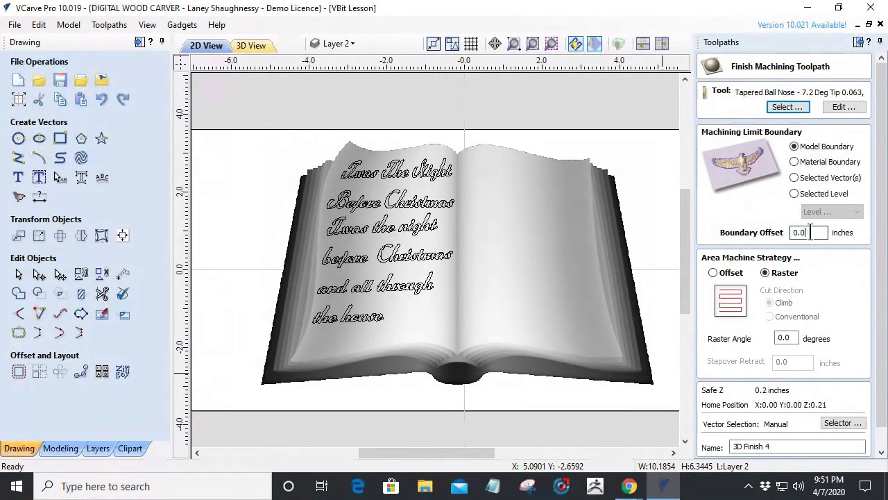
# Step: Set the Finish Machining Toolpath's boundary offset to .125 inches and calculate the toolpath
pyautogui.moveTo(810, 232); pyautogui.dragTo(790, 236)
pyautogui.write('.125')
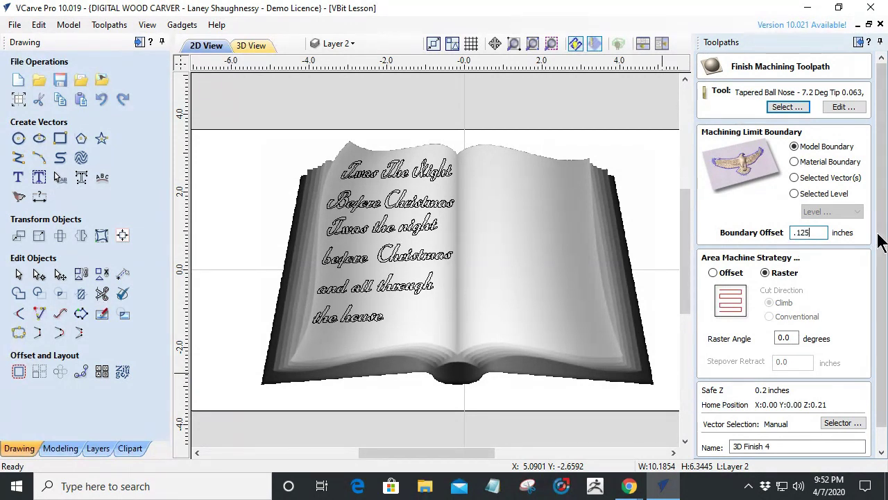
pyautogui.scroll(-1, 878, 243)
pyautogui.click(719, 450)
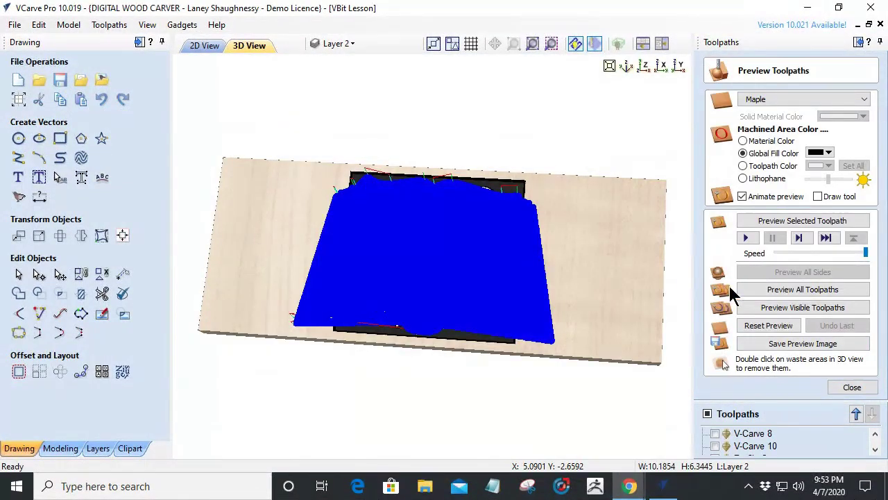
pyautogui.click(771, 326)
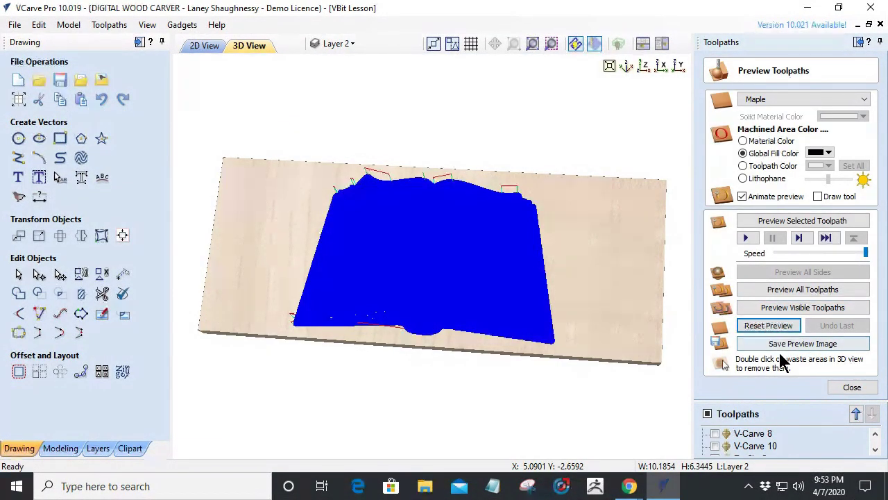
pyautogui.click(756, 307)
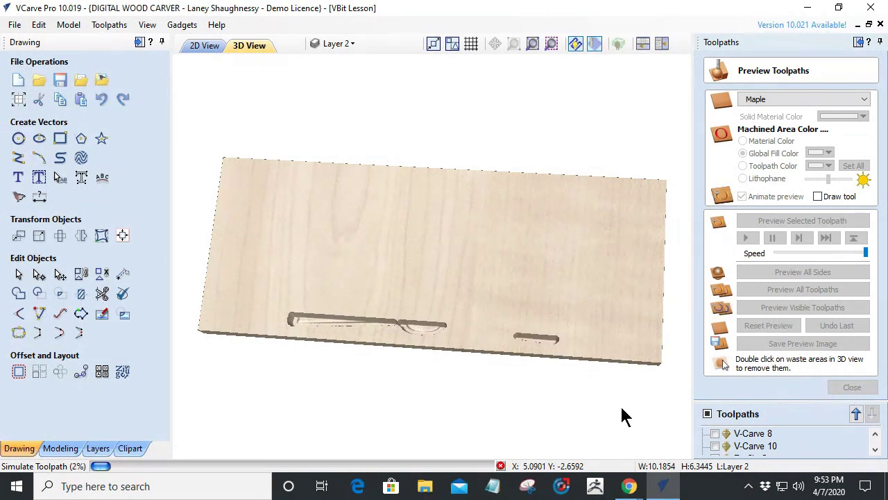
pyautogui.click(501, 467)
# Step: Lower the toolpath preview simulation quality to Very High (4 x Slower)
pyautogui.click(100, 27)
pyautogui.moveTo(149, 88)
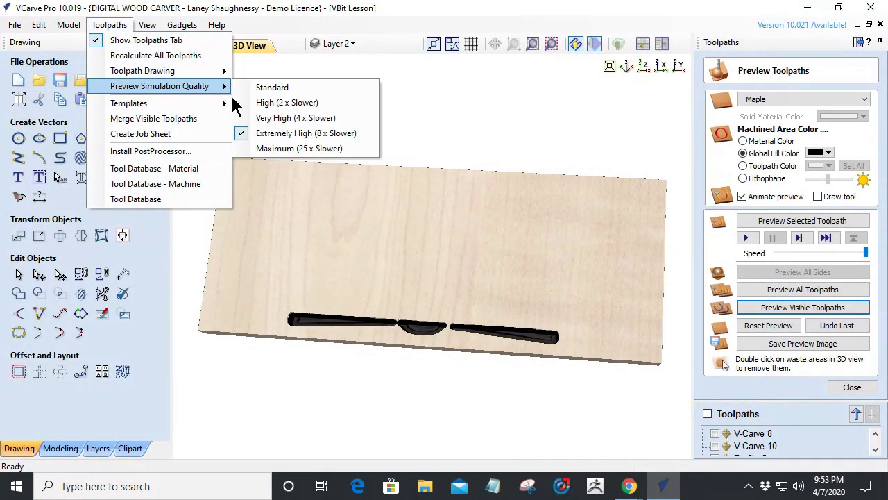
pyautogui.click(275, 118)
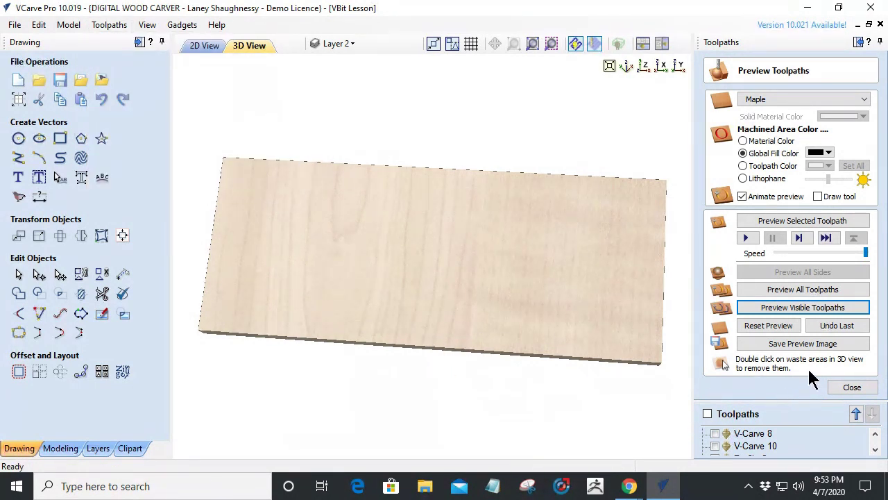
# Step: Make only the 3D Finish 4 toolpath visible, use the material color for machined areas, and simulate the book carving
pyautogui.click(804, 311)
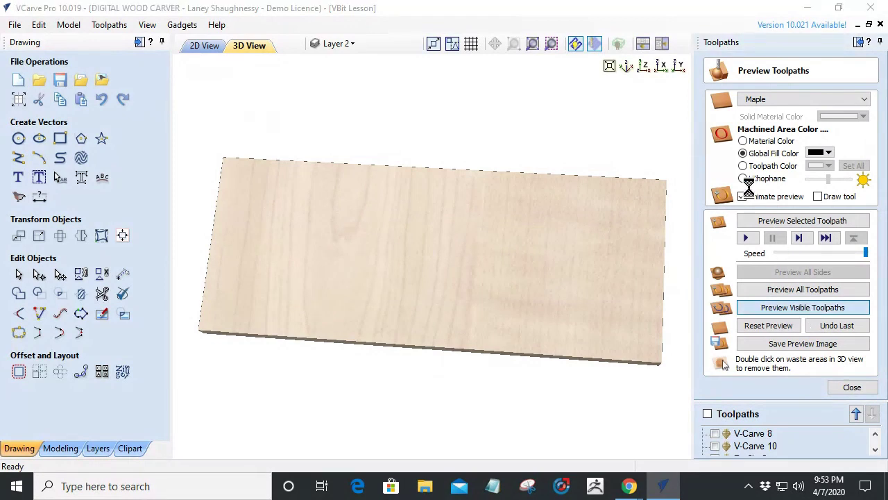
pyautogui.click(448, 255)
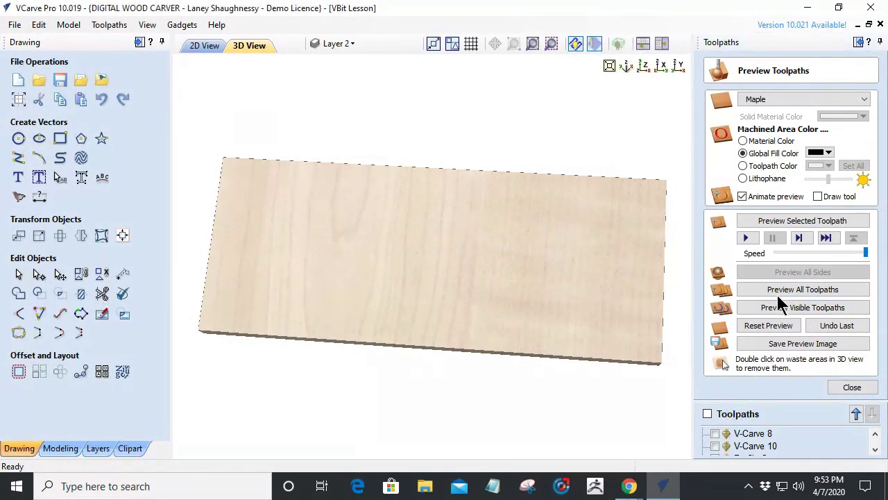
pyautogui.scroll(-5, 753, 440)
pyautogui.click(749, 445)
pyautogui.click(714, 446)
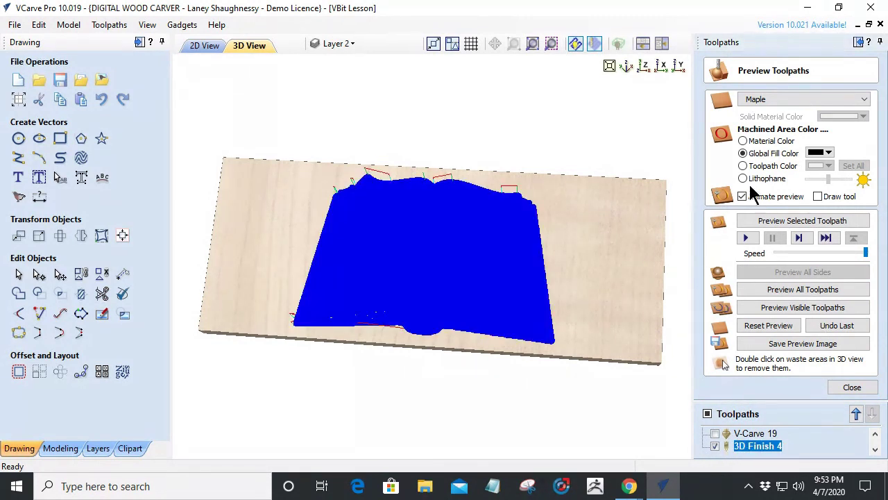
pyautogui.click(743, 141)
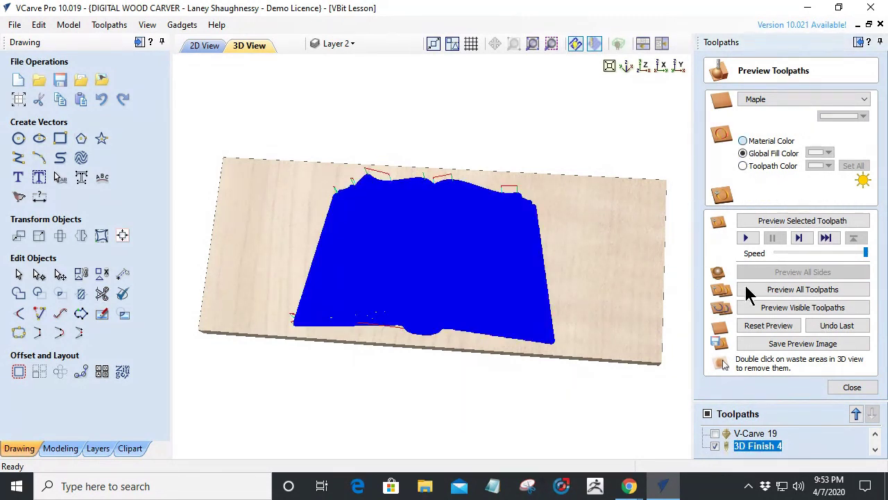
pyautogui.click(797, 308)
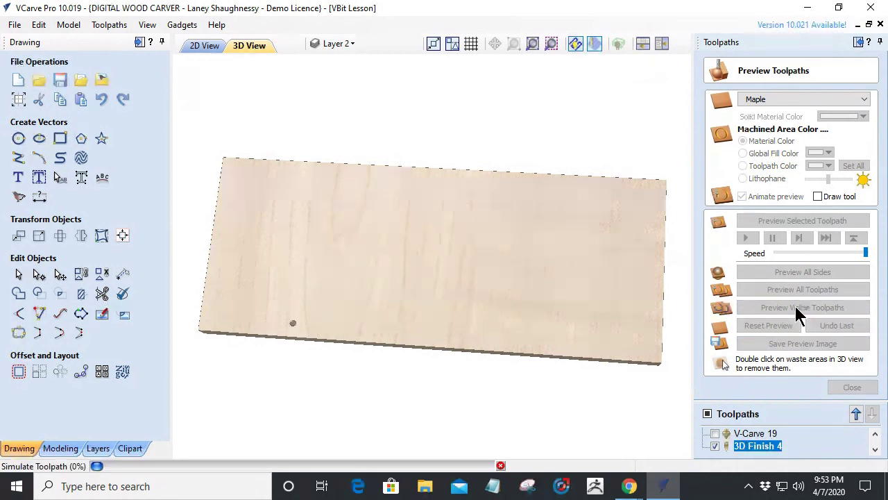
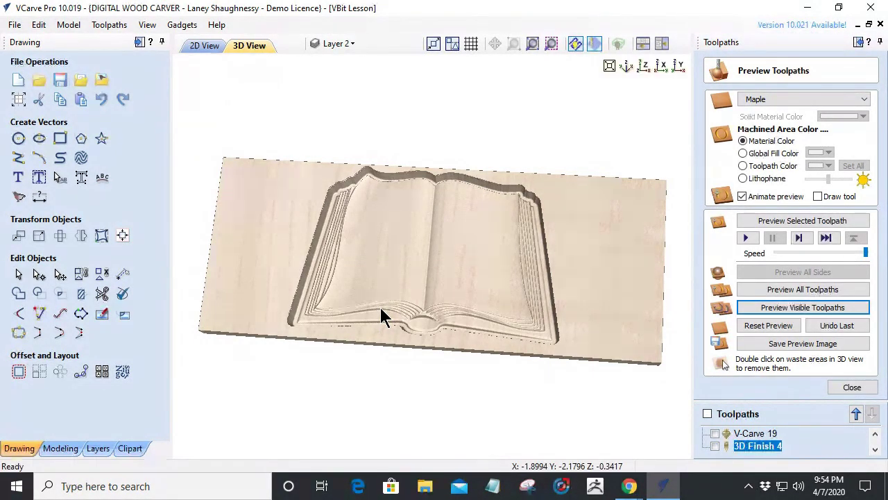
pyautogui.moveTo(390, 252); pyautogui.dragTo(430, 284)
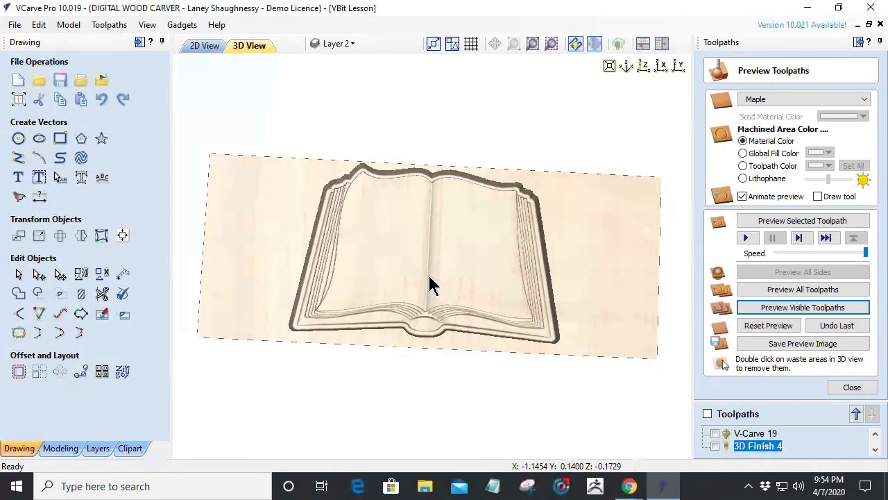
pyautogui.scroll(5, 397, 215)
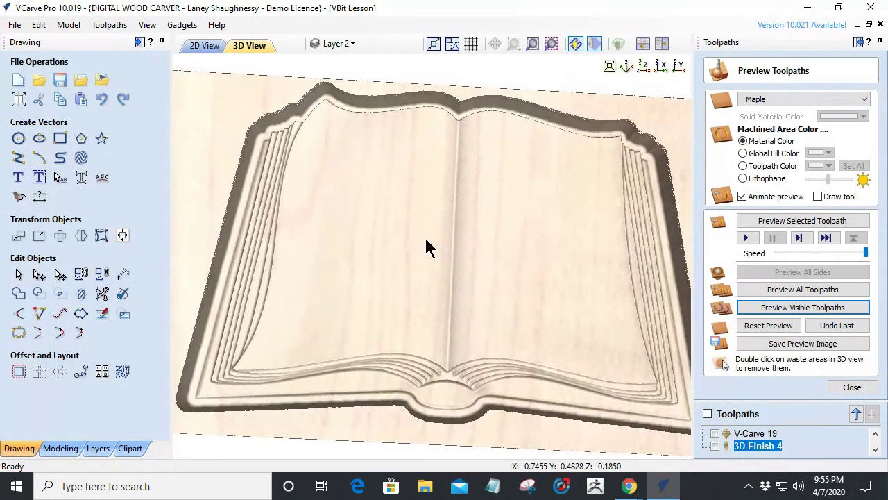
# Step: Start a V-Carve / Engraving Toolpath on the title and verse vectors with the flat depth turned off
pyautogui.click(204, 45)
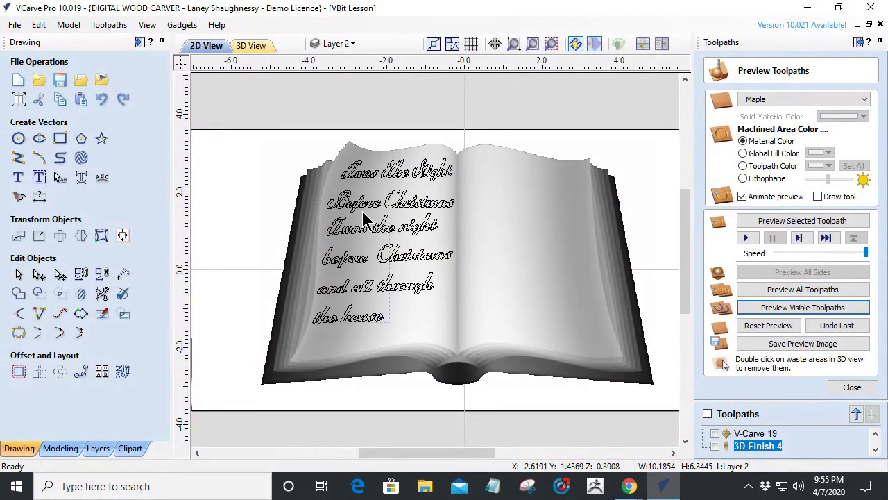
pyautogui.click(333, 174)
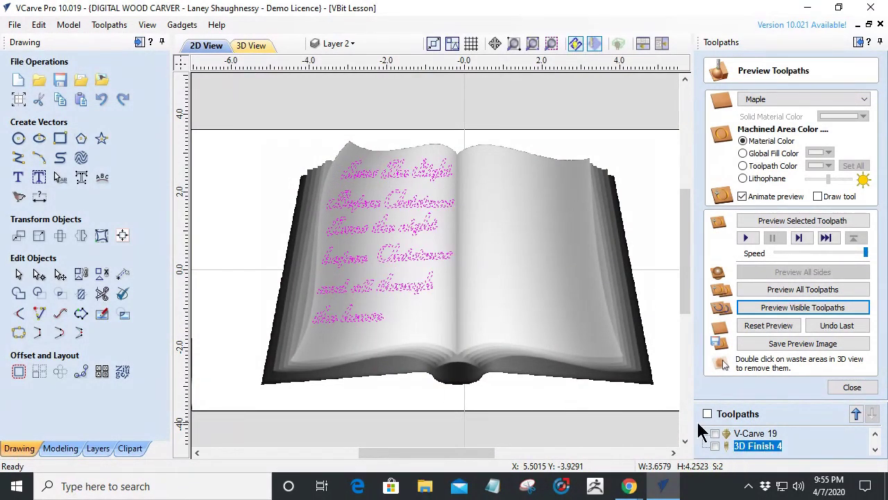
pyautogui.click(852, 387)
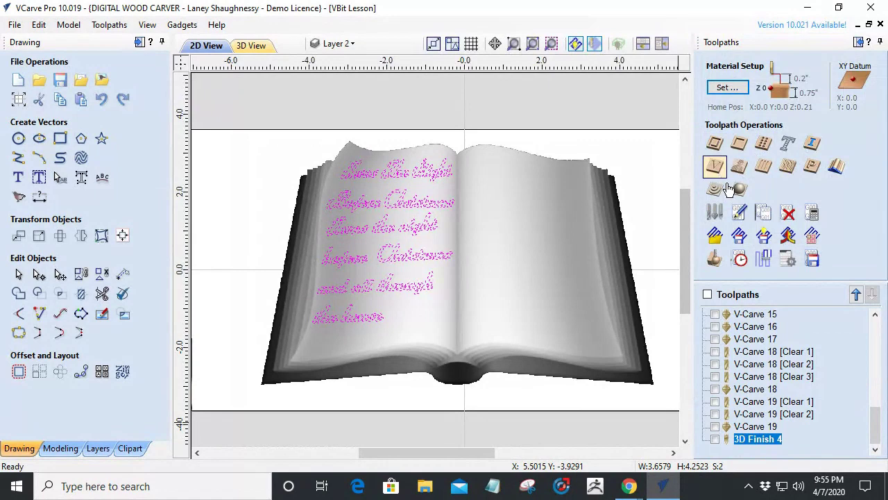
pyautogui.click(715, 167)
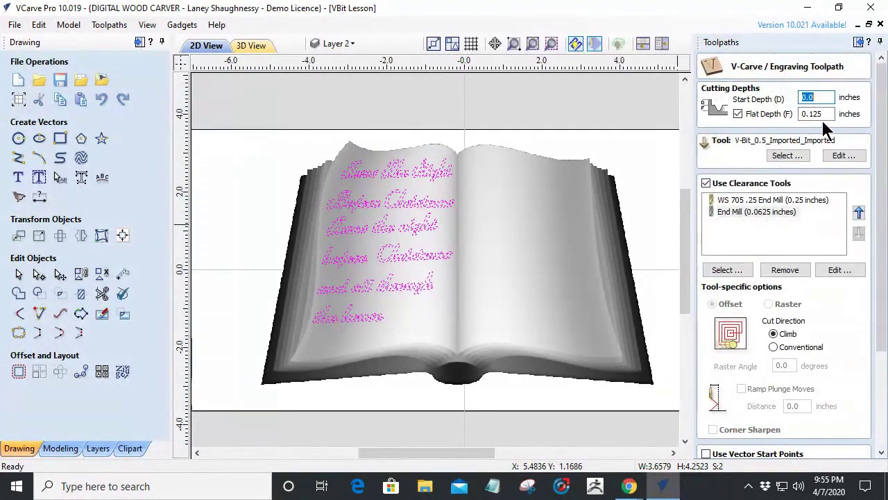
pyautogui.click(738, 113)
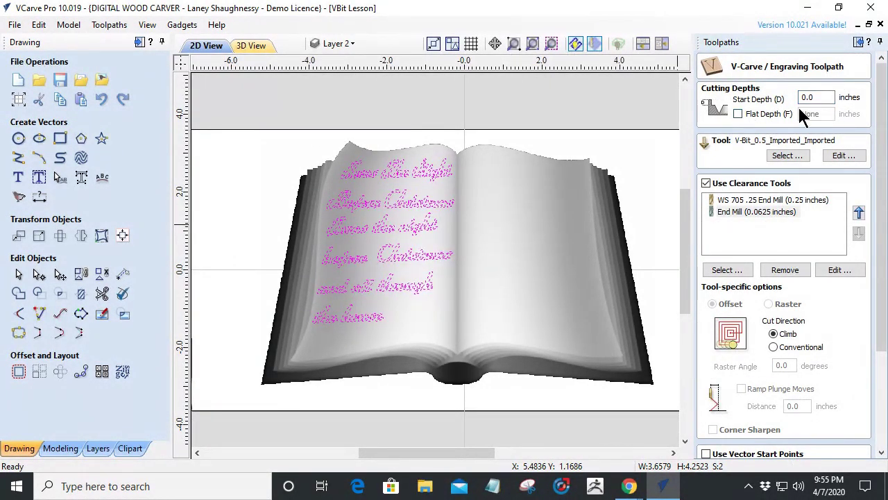
# Step: Assign the 0.25-inch, 60-degree V-Bit_0.25_Imported_Imported tool to the V-carve and disable the clearance tools
pyautogui.click(786, 154)
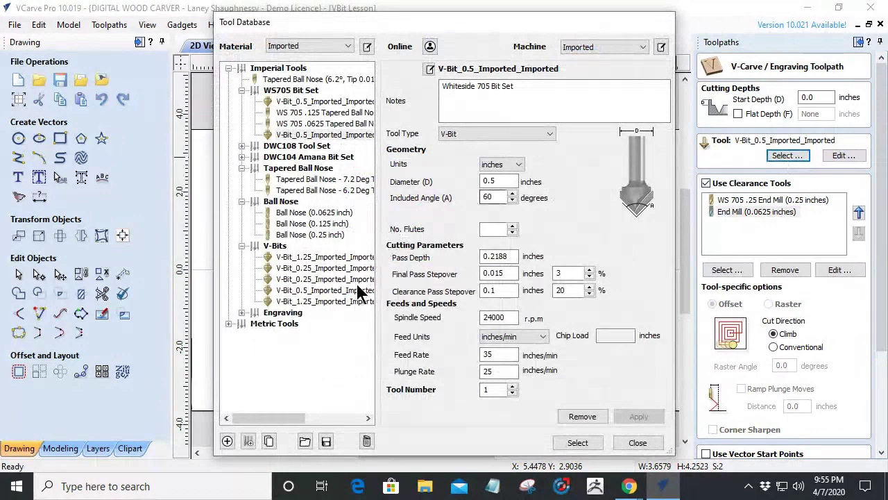
pyautogui.click(293, 277)
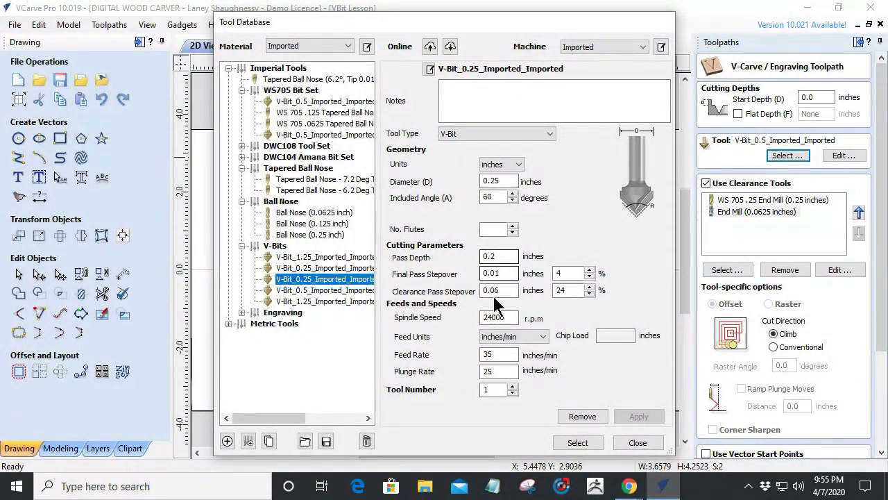
pyautogui.click(577, 442)
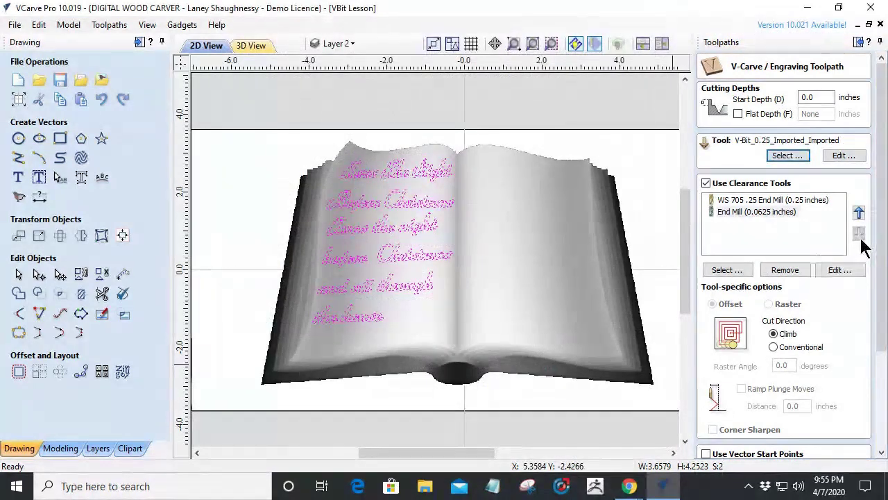
pyautogui.click(707, 183)
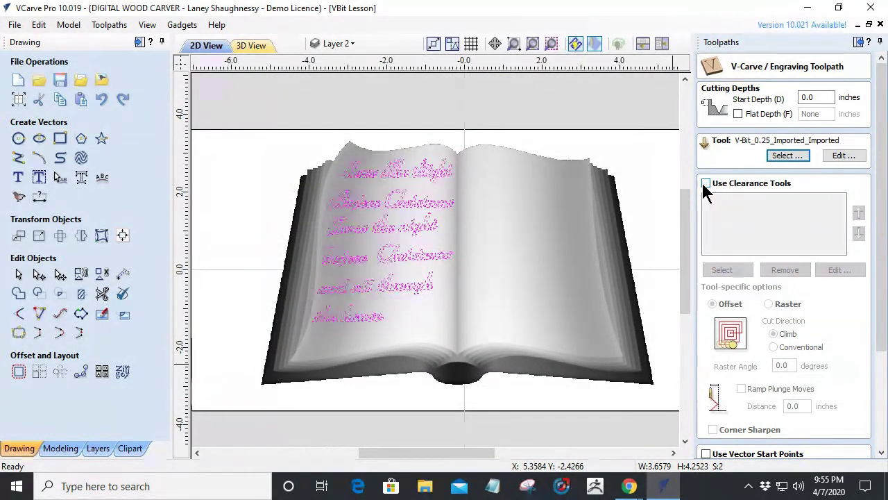
# Step: Project the V-carve toolpath onto the 3D model and calculate it, ignoring the open vectors
pyautogui.moveTo(882, 199); pyautogui.dragTo(882, 287)
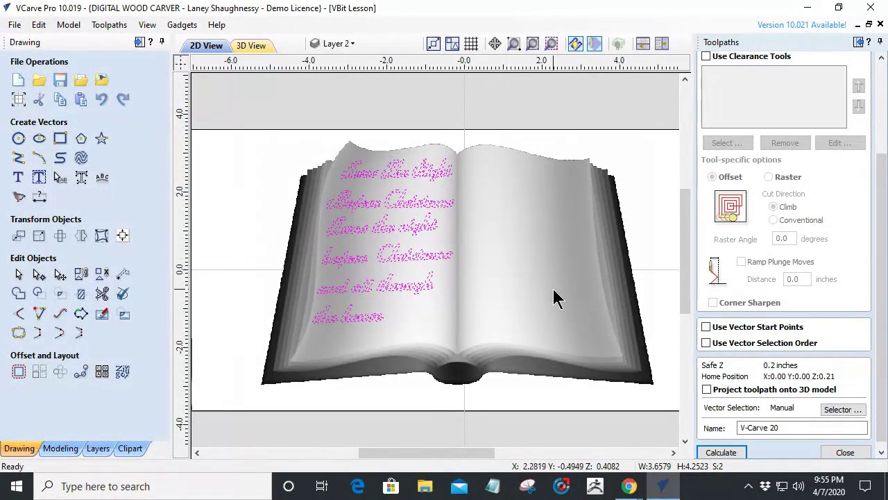
pyautogui.click(707, 390)
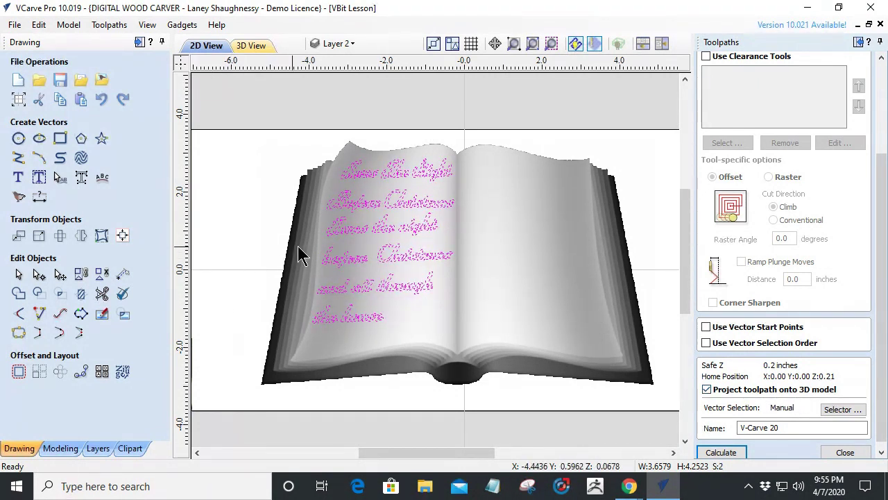
pyautogui.click(725, 452)
pyautogui.click(528, 253)
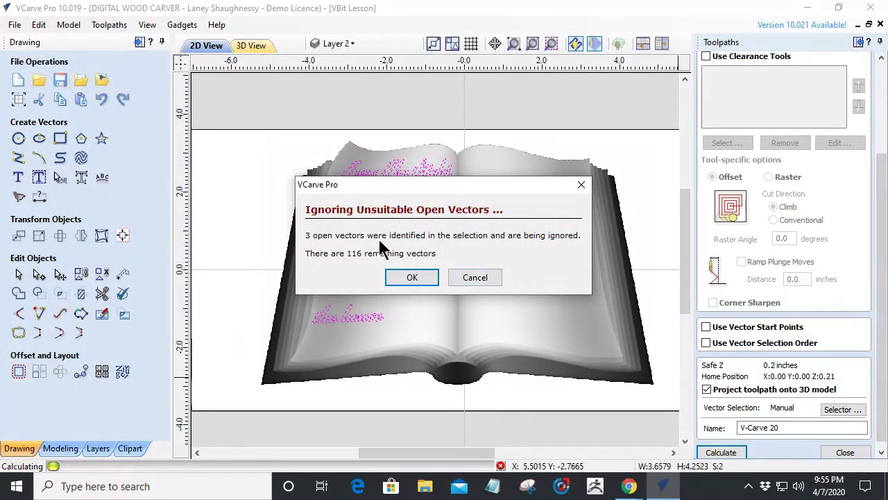
pyautogui.click(409, 281)
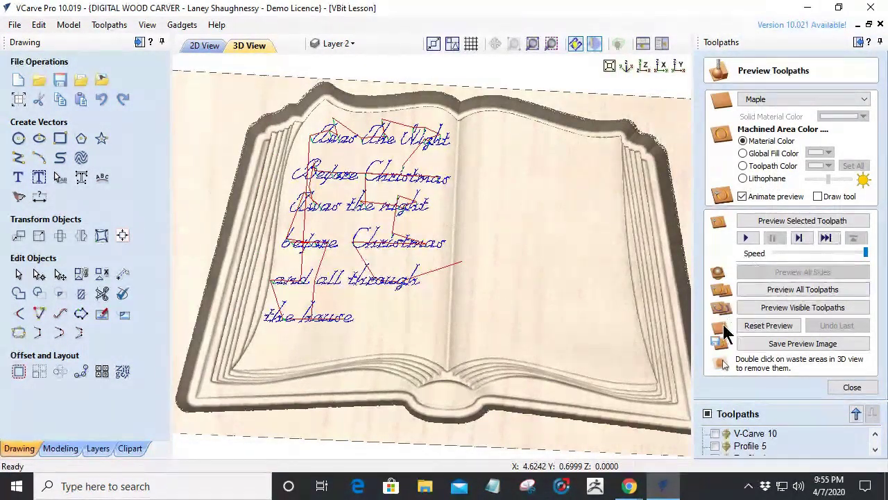
# Step: Simulate the verse V-carve on the book and examine the carved lettering up close
pyautogui.click(785, 310)
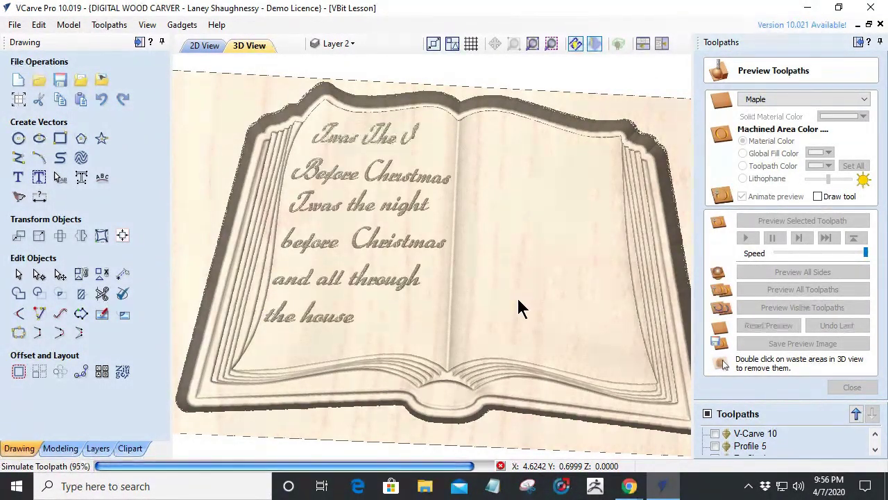
pyautogui.moveTo(321, 240); pyautogui.dragTo(365, 289)
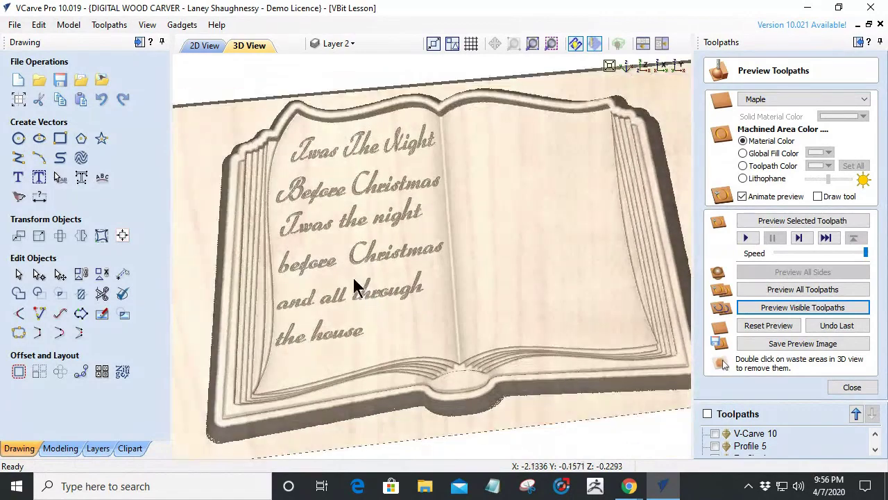
pyautogui.scroll(3, 317, 225)
pyautogui.moveTo(316, 235); pyautogui.dragTo(484, 292)
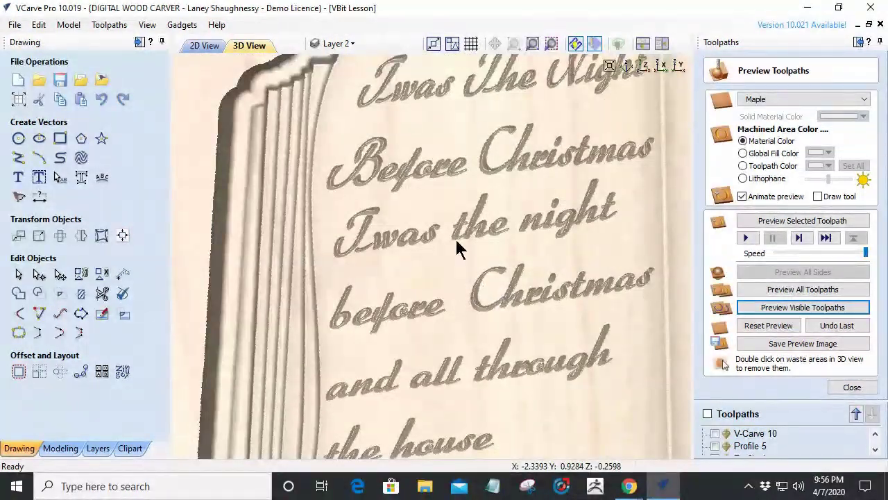
pyautogui.scroll(2, 458, 249)
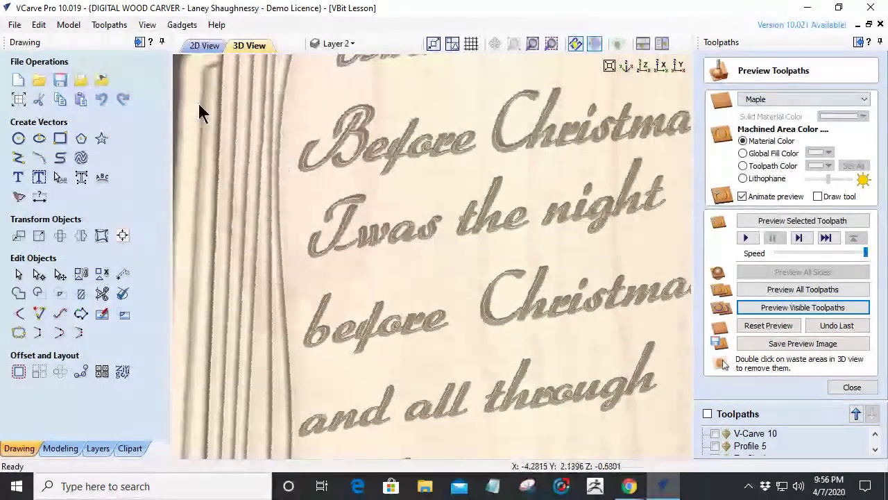
pyautogui.scroll(3, 471, 274)
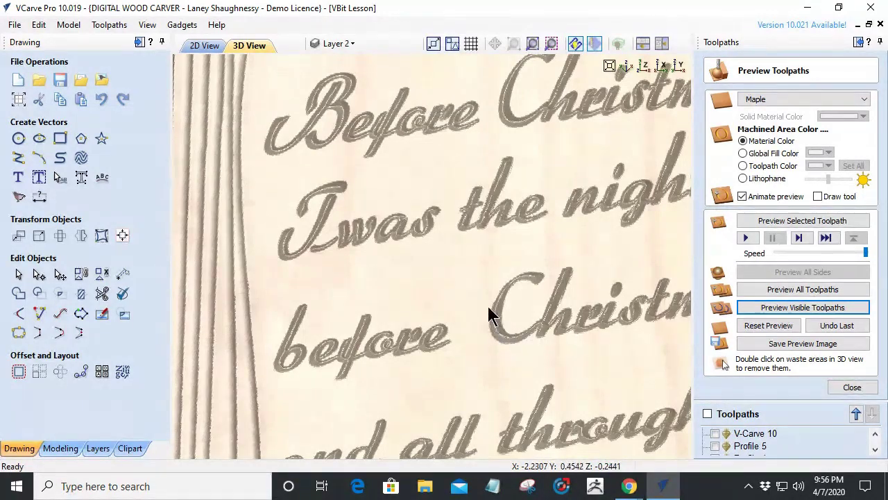
pyautogui.scroll(-5, 367, 268)
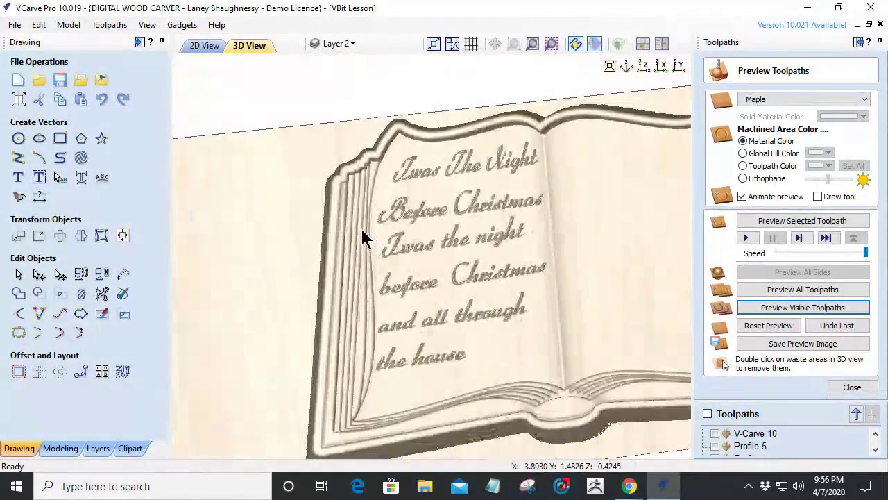
# Step: Reopen the V-Carve 20 toolpath and assign the 0.25-inch, 22-degree V-Bit_0.25_Imported_Imported tool to it
pyautogui.click(843, 388)
pyautogui.click(749, 439)
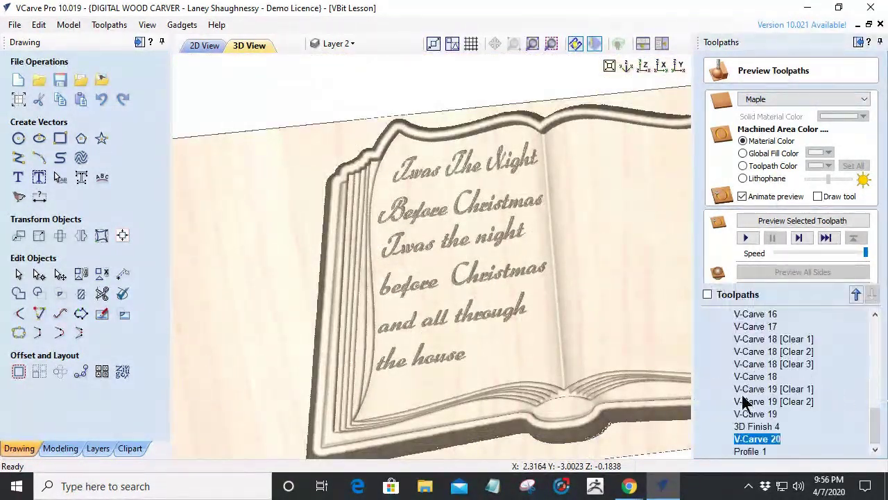
pyautogui.doubleClick(751, 439)
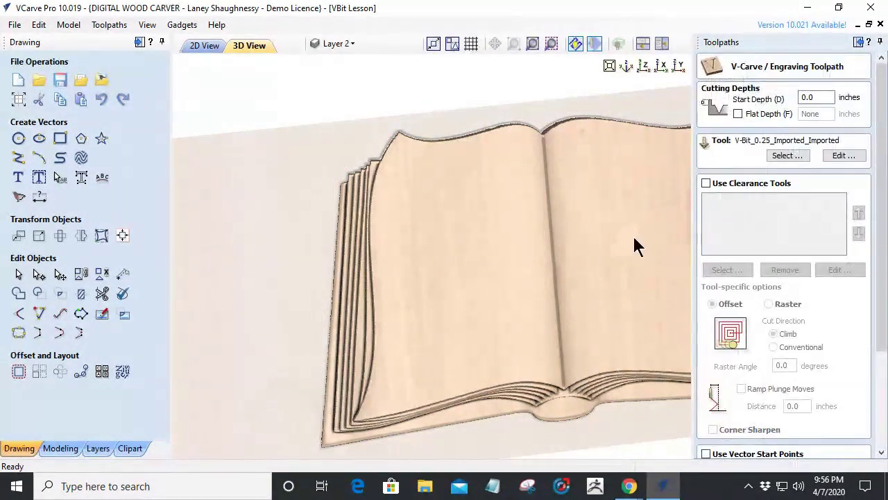
pyautogui.click(778, 156)
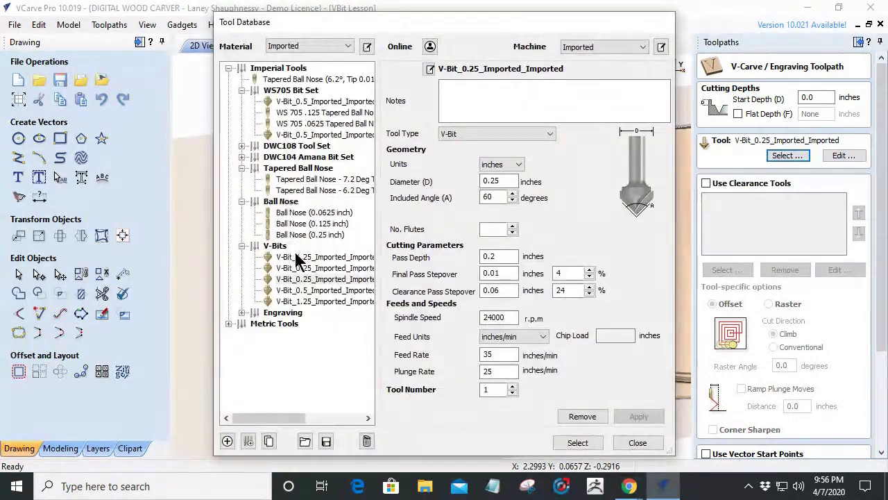
pyautogui.click(302, 270)
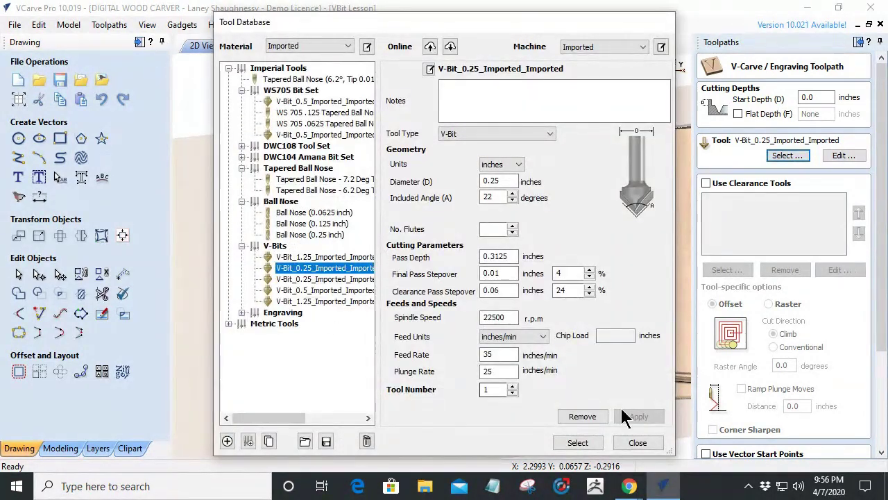
pyautogui.click(578, 444)
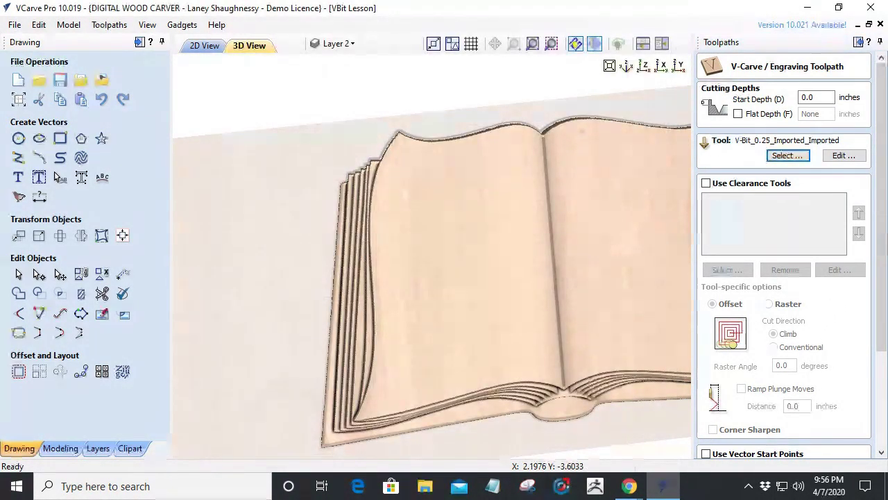
# Step: Recalculate V-Carve 20 projected onto the 3D model, continuing despite overlapping vectors and ignoring the open ones
pyautogui.scroll(-5, 883, 250)
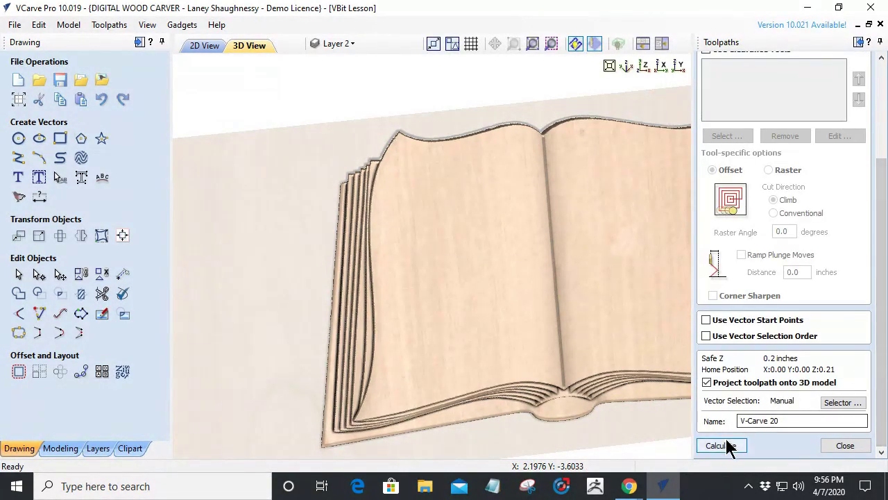
pyautogui.click(722, 445)
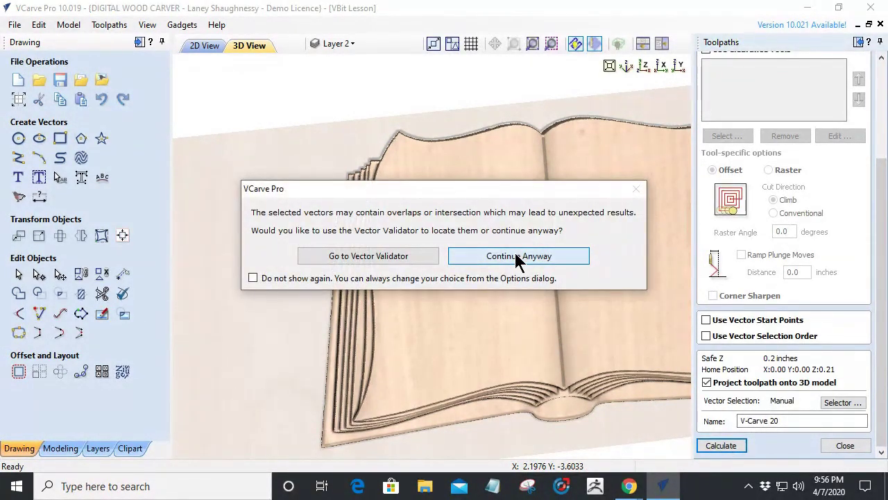
pyautogui.click(519, 260)
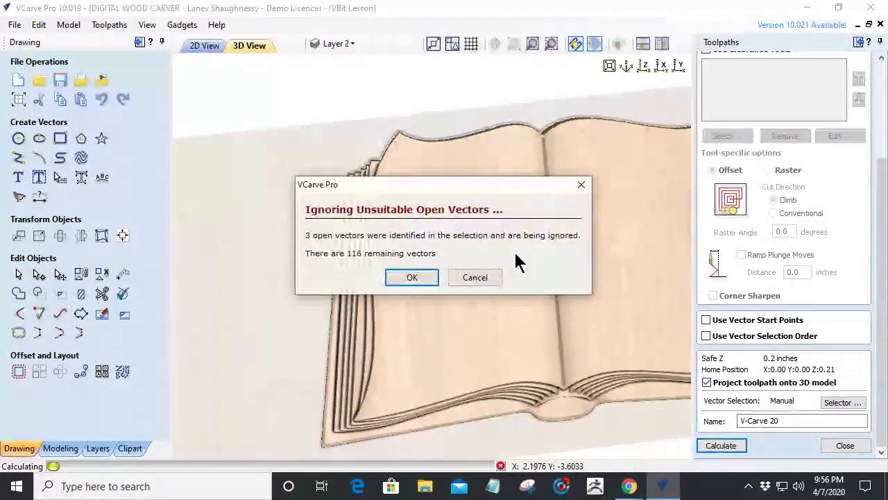
pyautogui.click(412, 279)
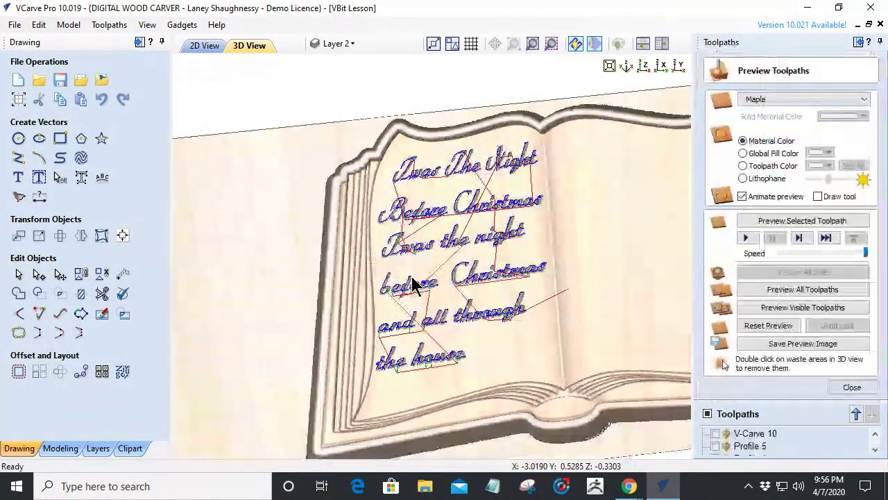
# Step: Reset the preview and simulate the 3D Finish 4 and V-Carve 20 toolpaths together
pyautogui.click(768, 325)
pyautogui.scroll(-3, 746, 437)
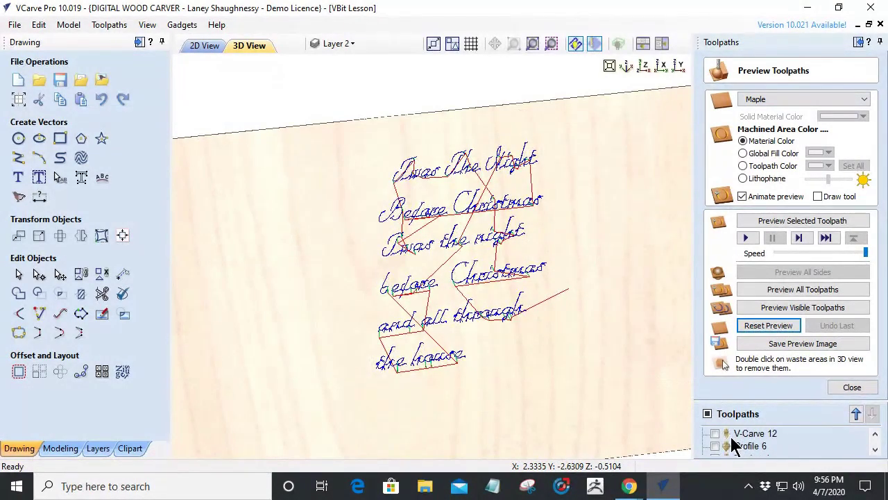
pyautogui.scroll(-3, 716, 450)
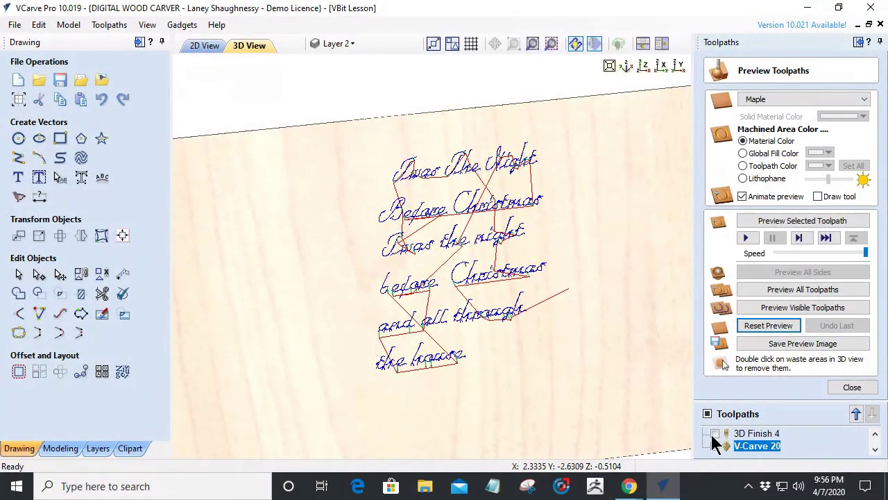
pyautogui.click(715, 446)
pyautogui.click(714, 433)
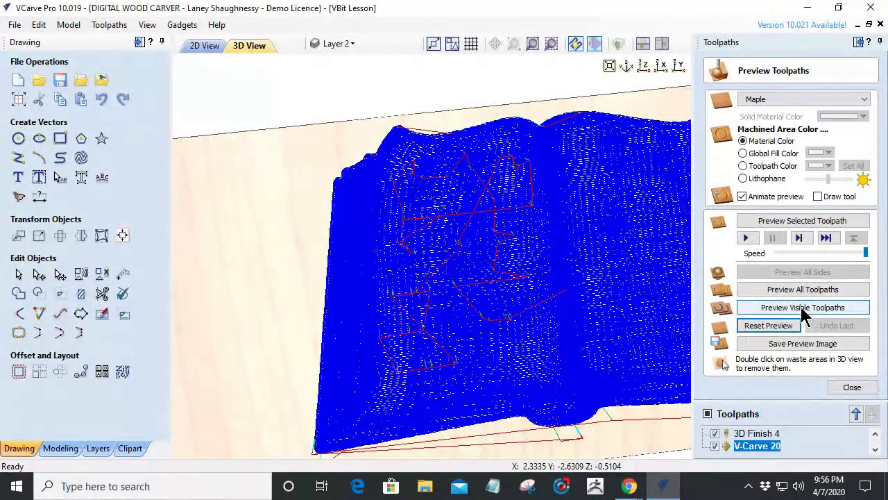
pyautogui.click(803, 309)
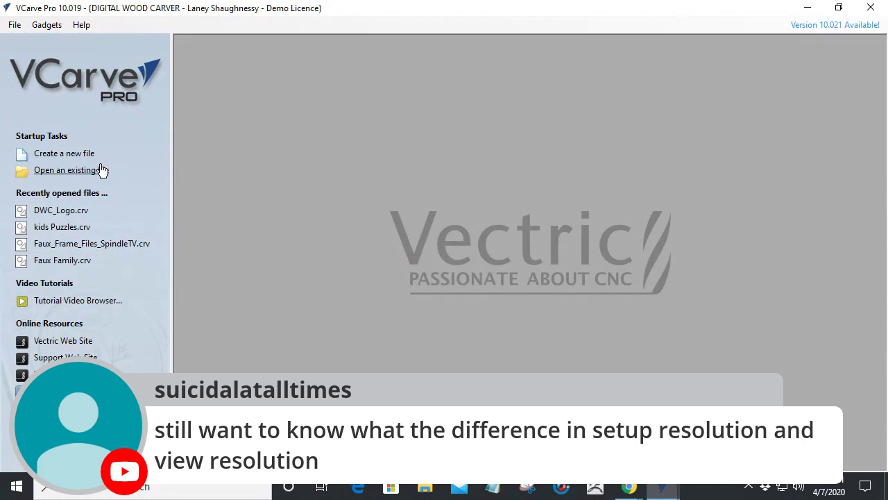
pyautogui.click(75, 154)
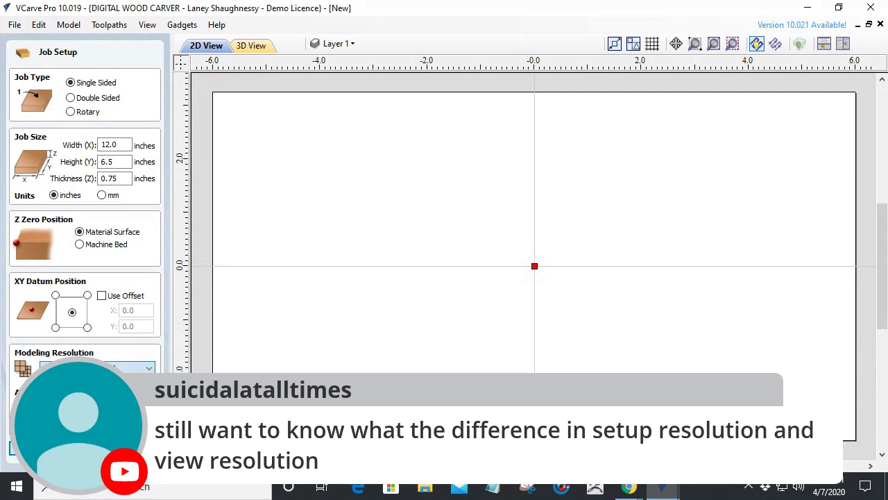
pyautogui.click(251, 46)
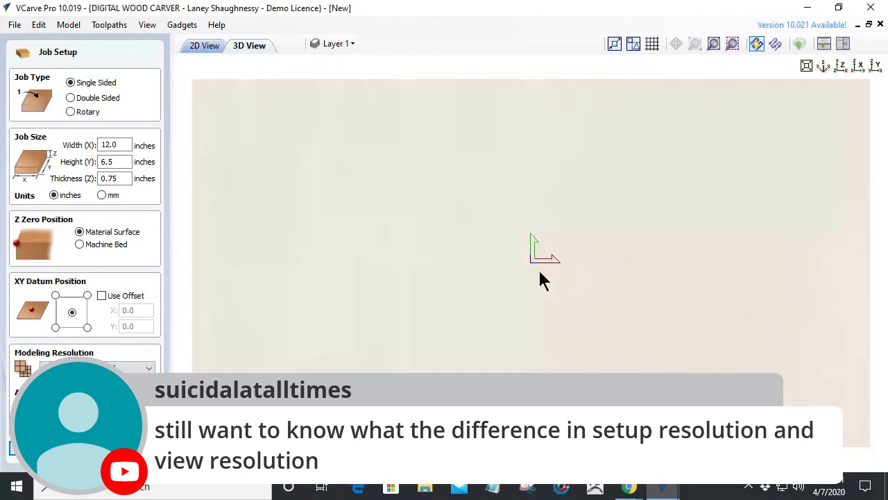
pyautogui.moveTo(527, 249); pyautogui.dragTo(475, 323)
pyautogui.moveTo(547, 44); pyautogui.dragTo(238, 283)
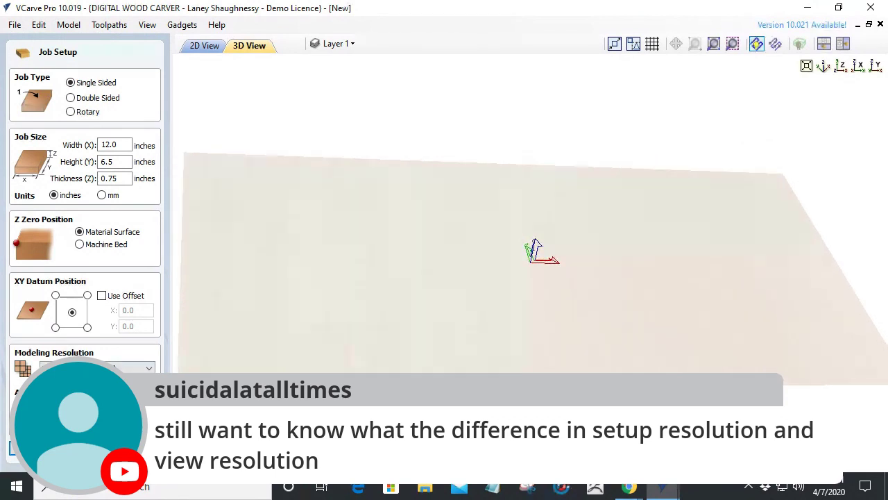
pyautogui.click(122, 447)
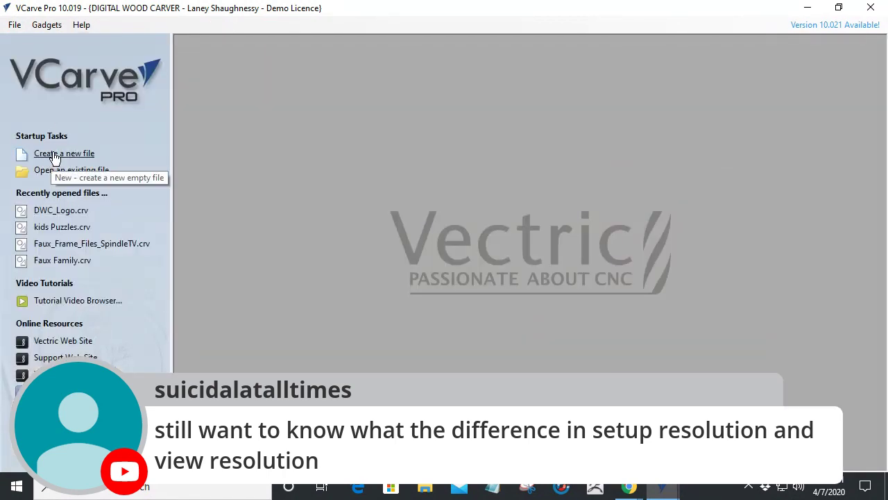
# Step: Create a new single-sided job of 12 x 6.5 x 0.75 inches with a centred datum and Z zero on the material surface
pyautogui.click(58, 153)
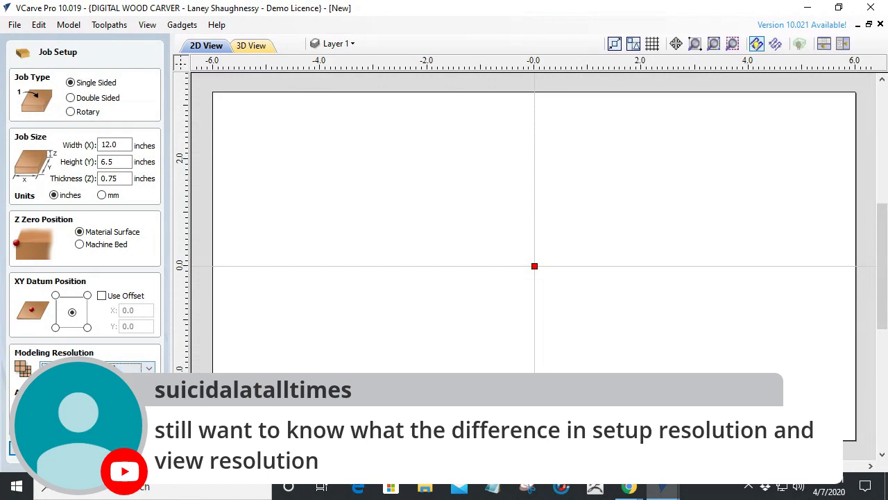
pyautogui.click(255, 46)
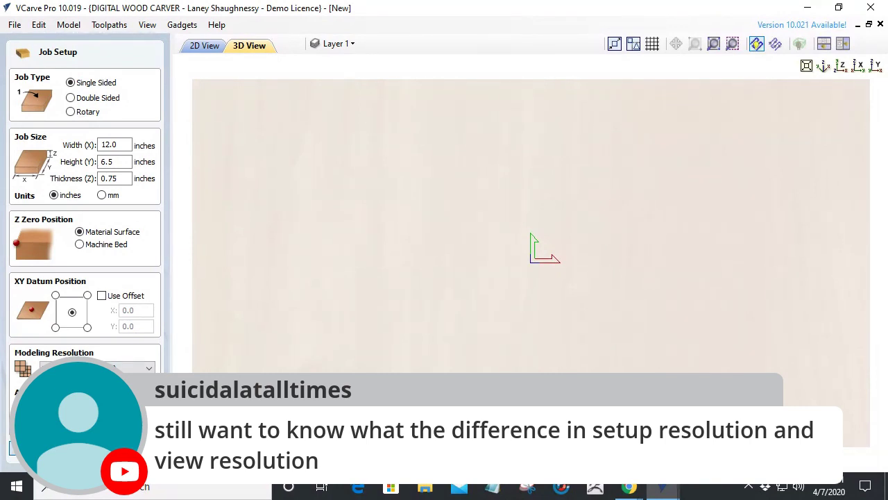
pyautogui.click(28, 448)
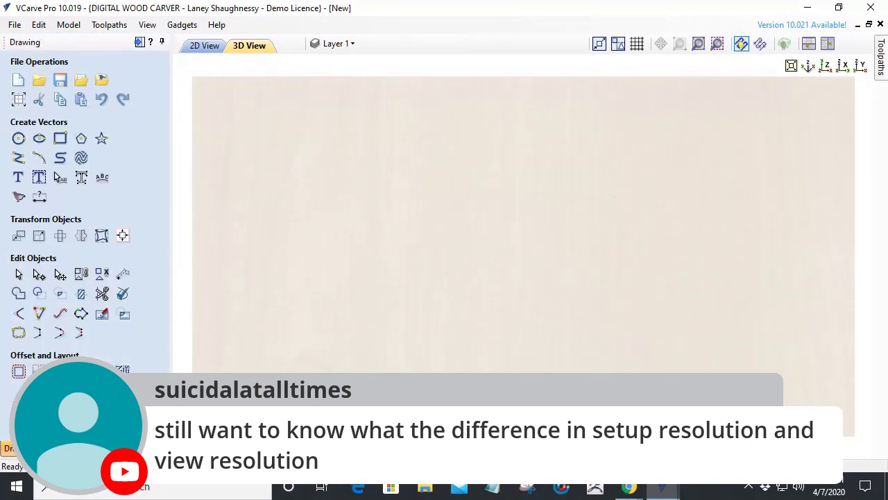
# Step: Place the flying bird model from the Animals clipart folder onto the material and view its surface detail up close
pyautogui.click(87, 449)
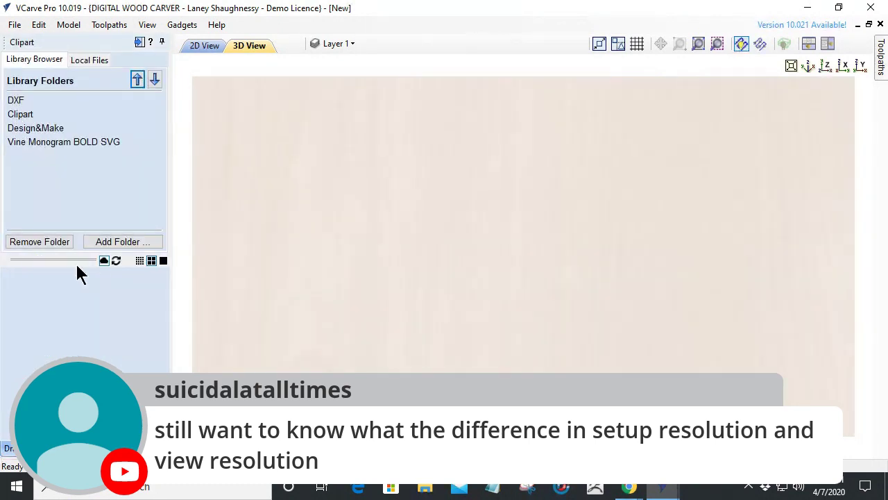
pyautogui.click(29, 116)
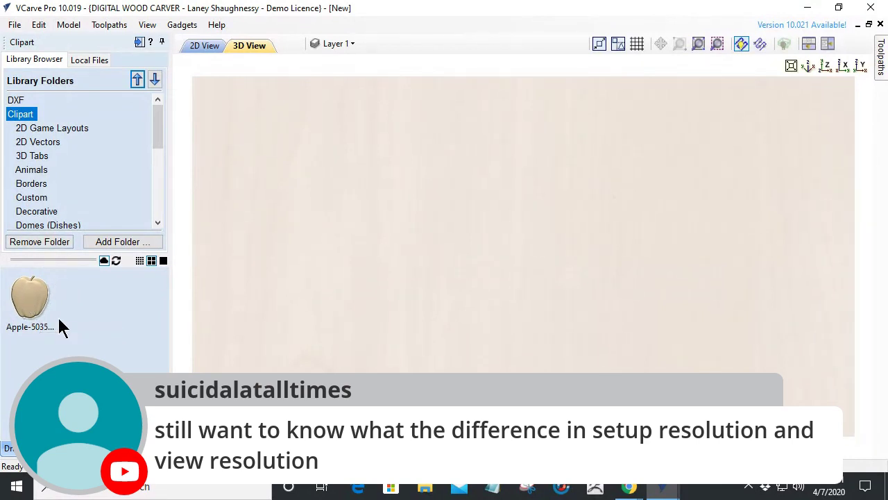
pyautogui.click(29, 172)
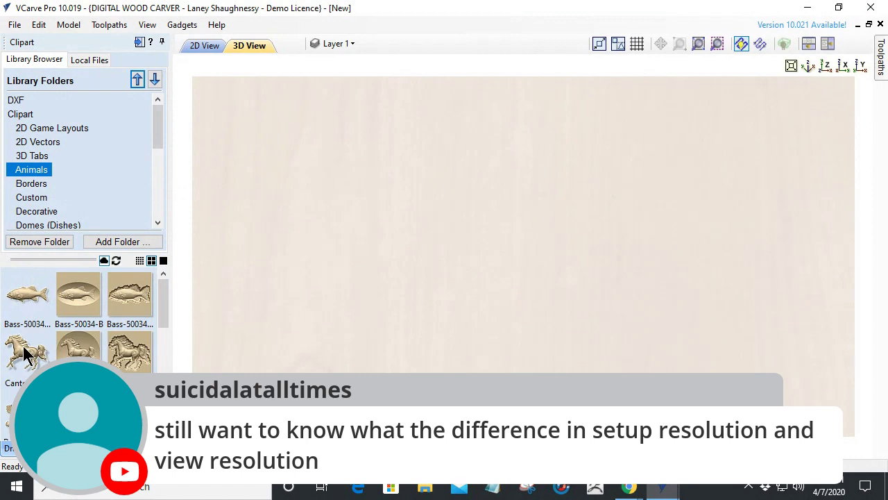
pyautogui.moveTo(129, 403); pyautogui.dragTo(491, 292)
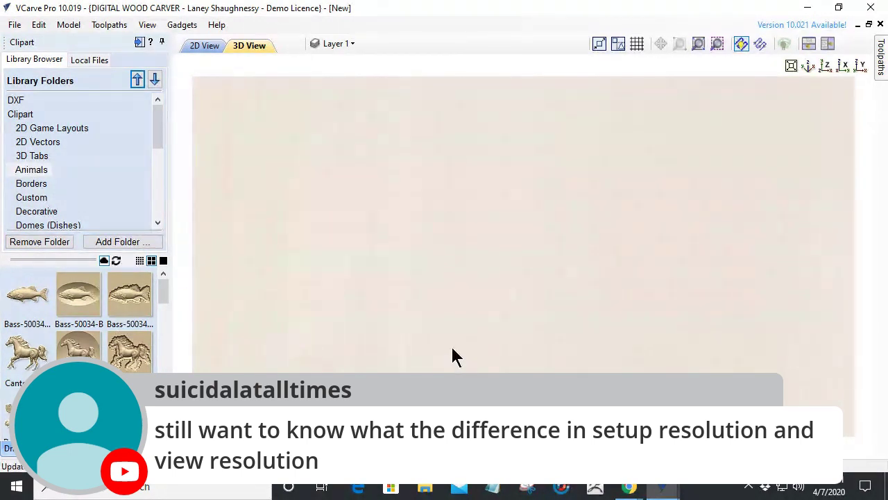
pyautogui.moveTo(453, 297); pyautogui.dragTo(422, 382)
pyautogui.scroll(3, 424, 340)
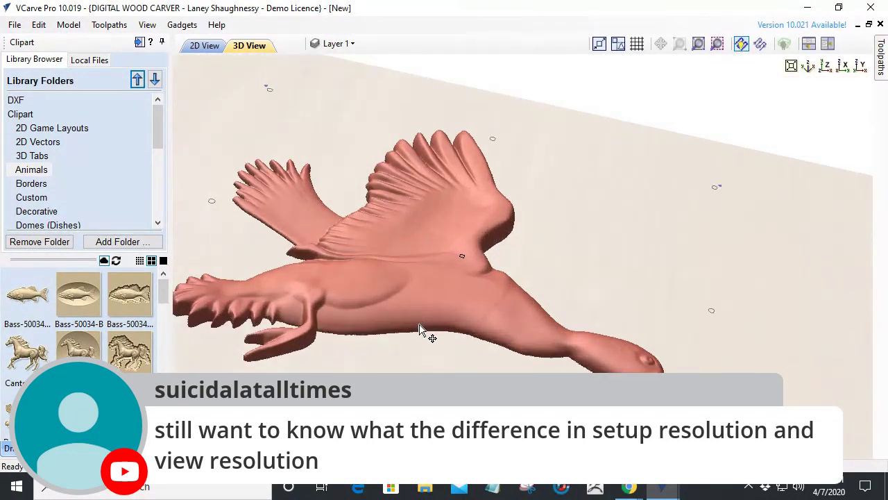